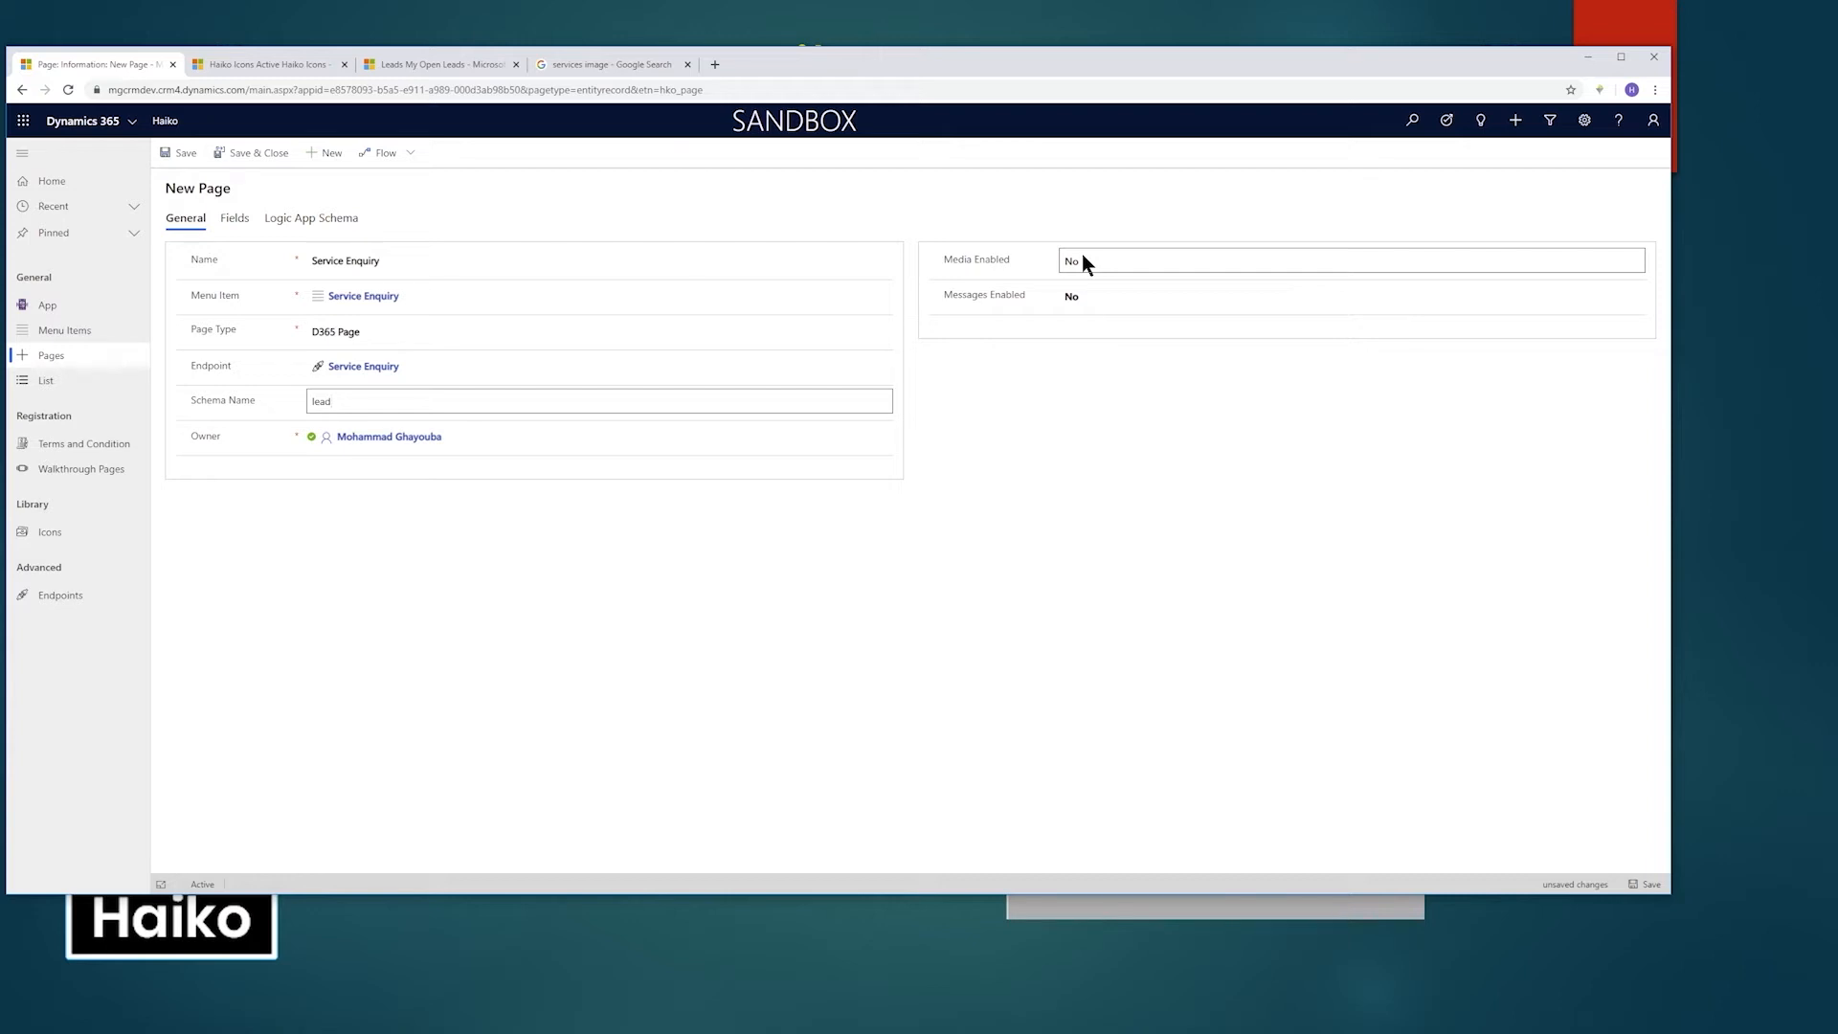
# Save the new Service Enquiry page record and open its list of fields.
pyautogui.click(185, 161)
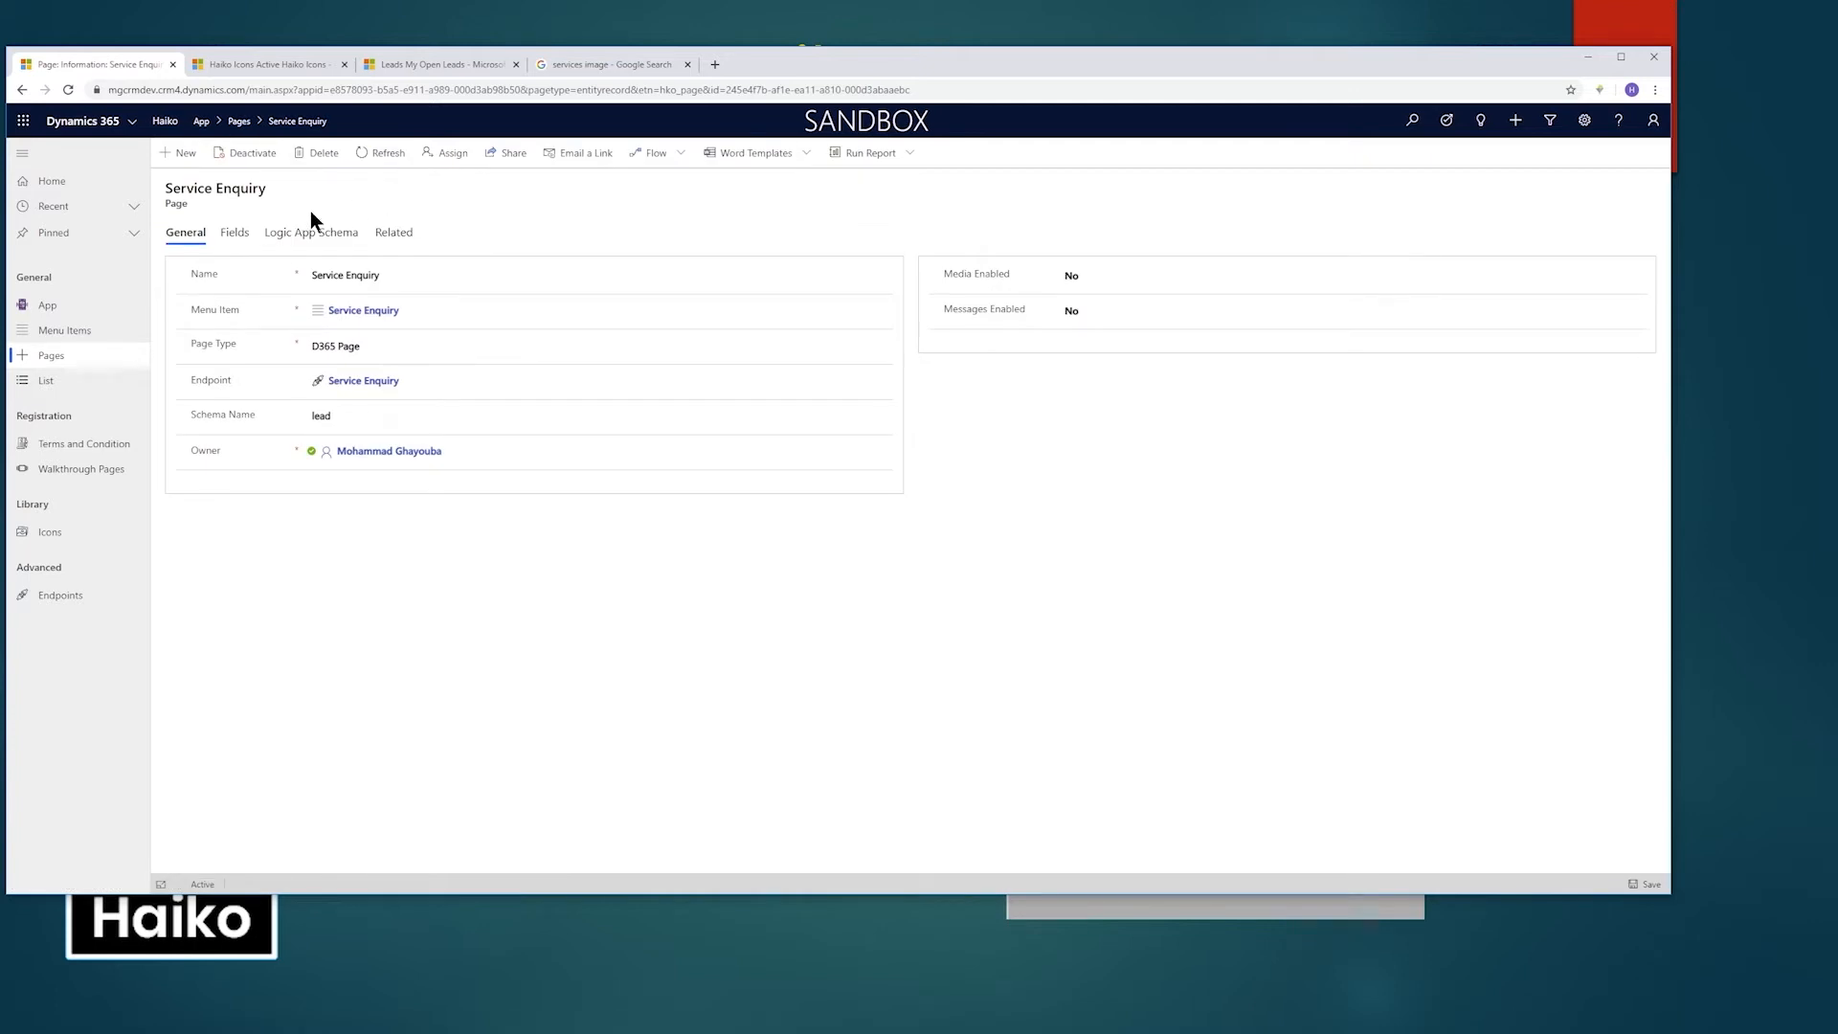
pyautogui.click(239, 233)
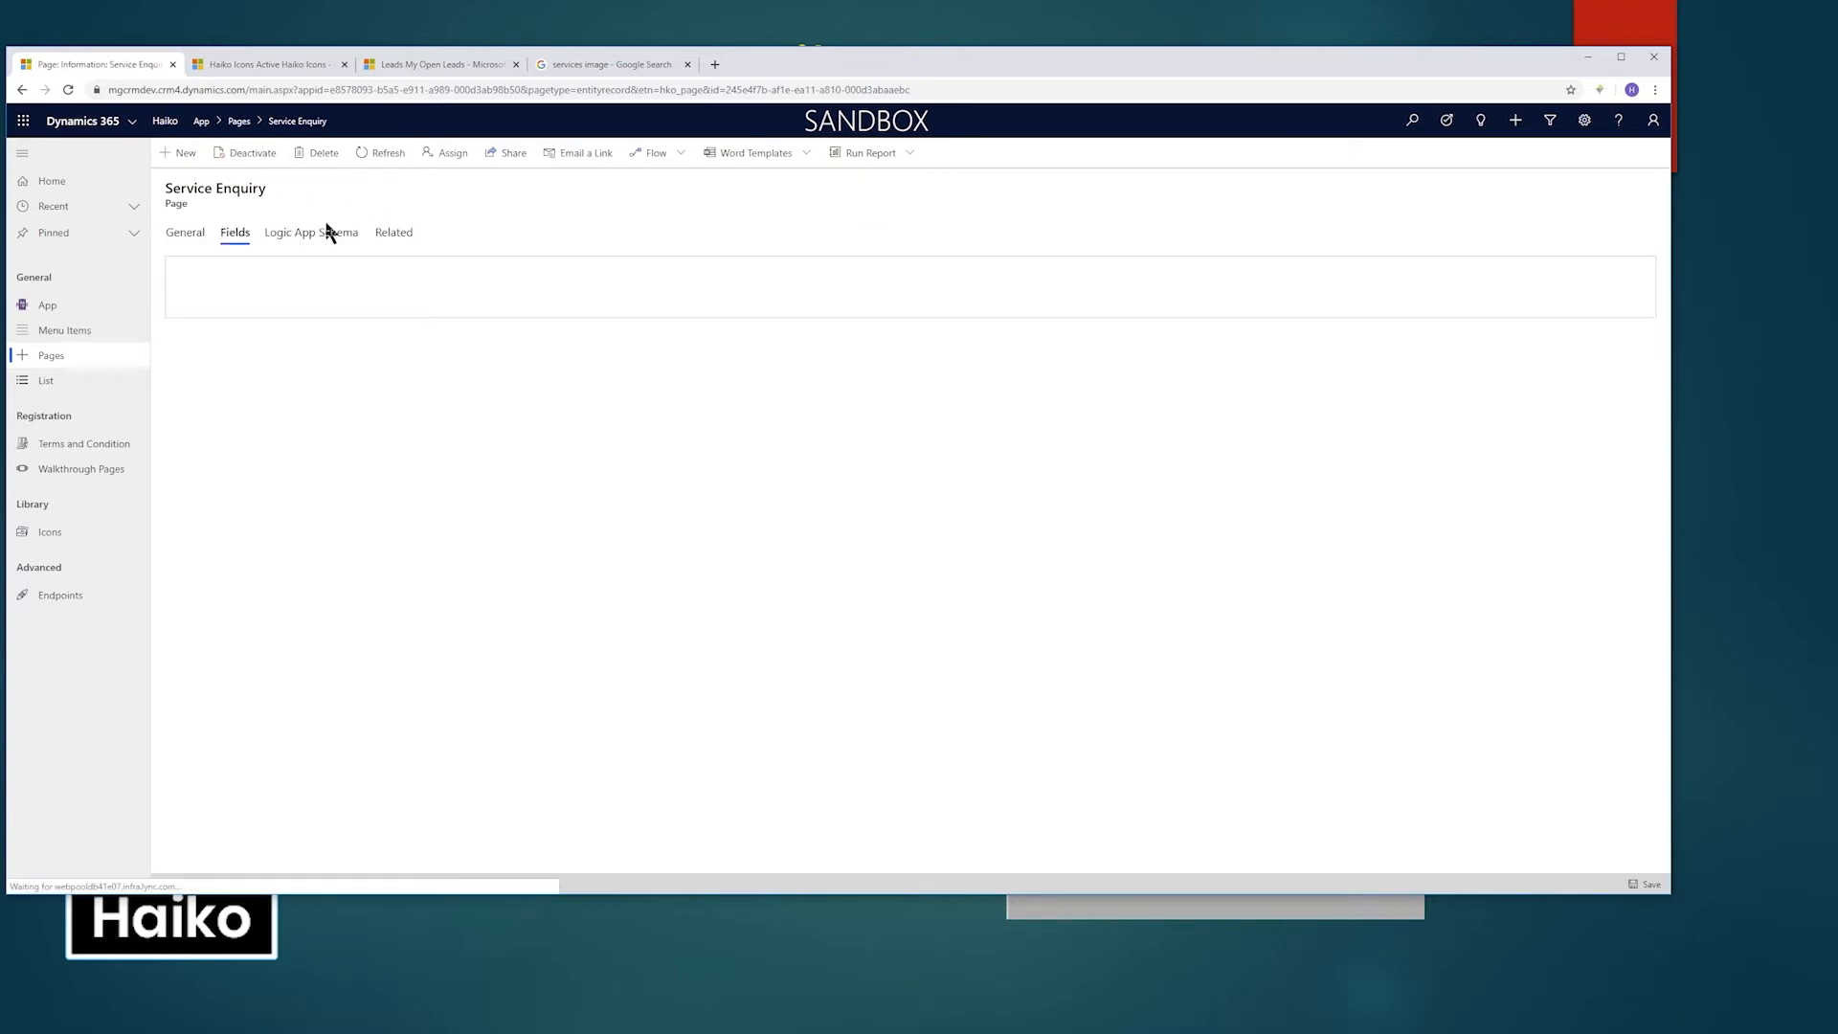
pyautogui.hotkey('alt', 'Tab')
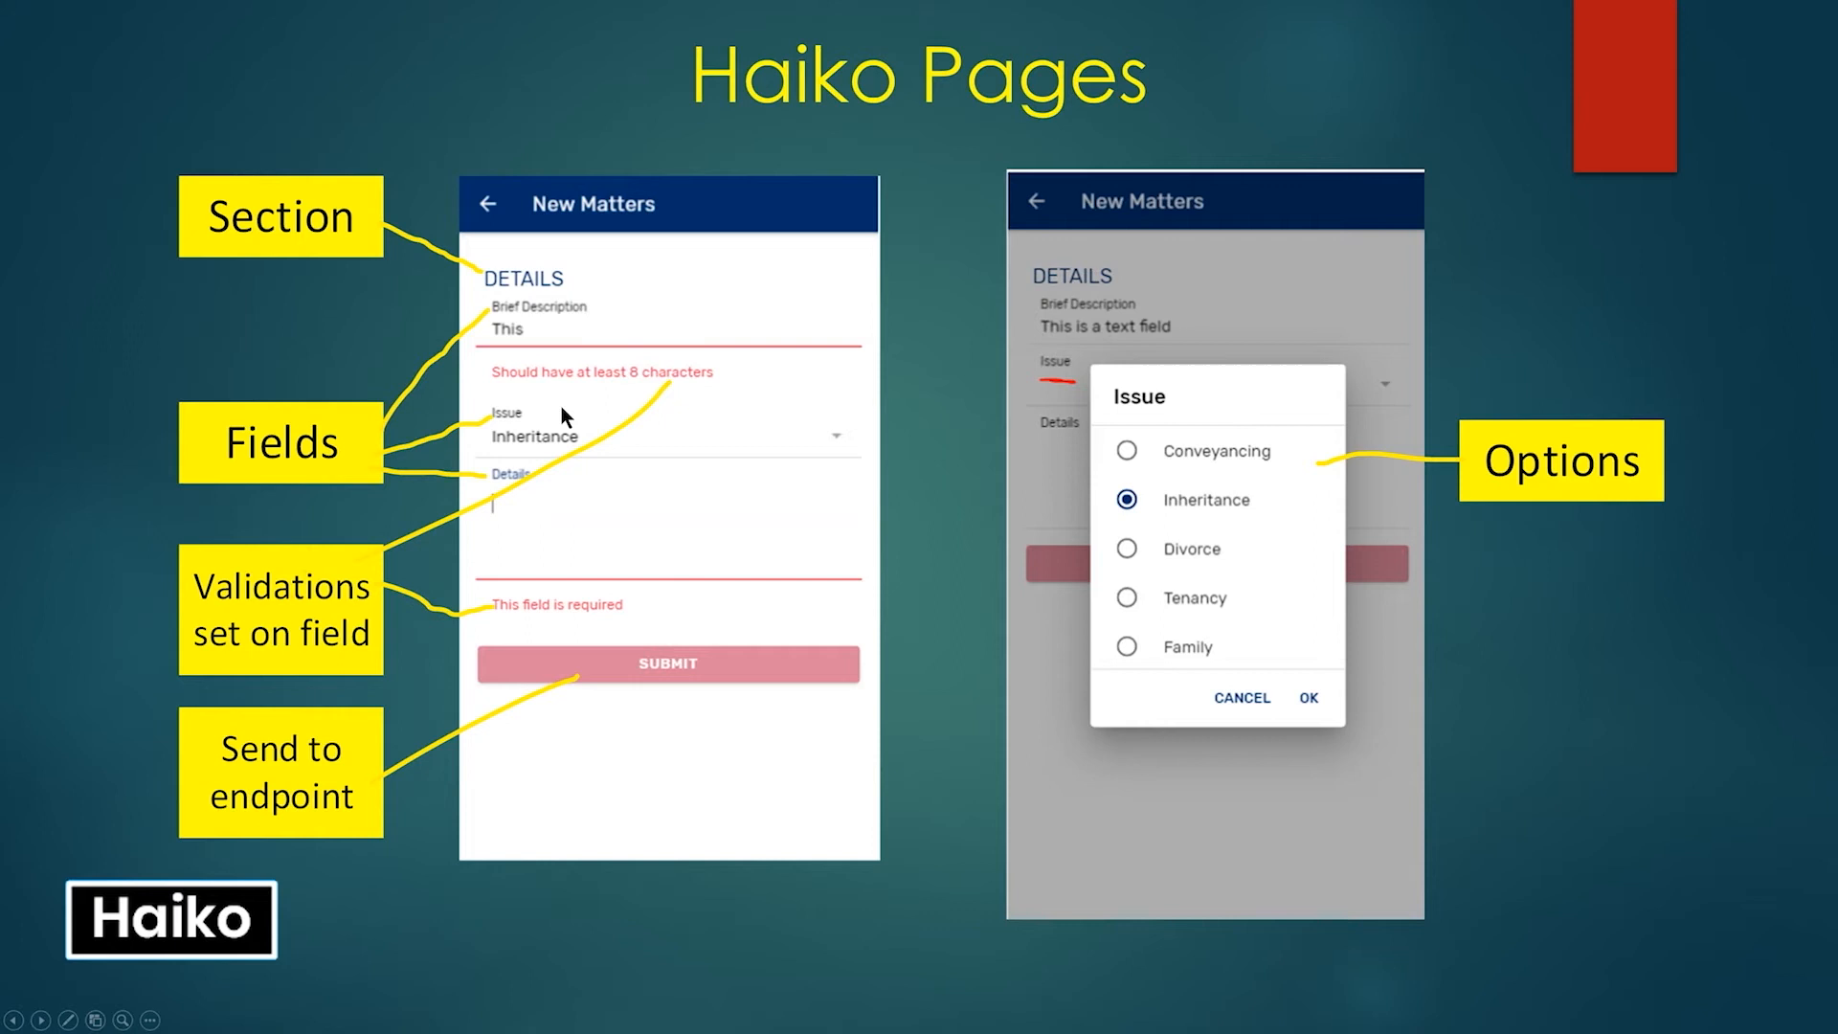
pyautogui.hotkey('alt', 'Tab')
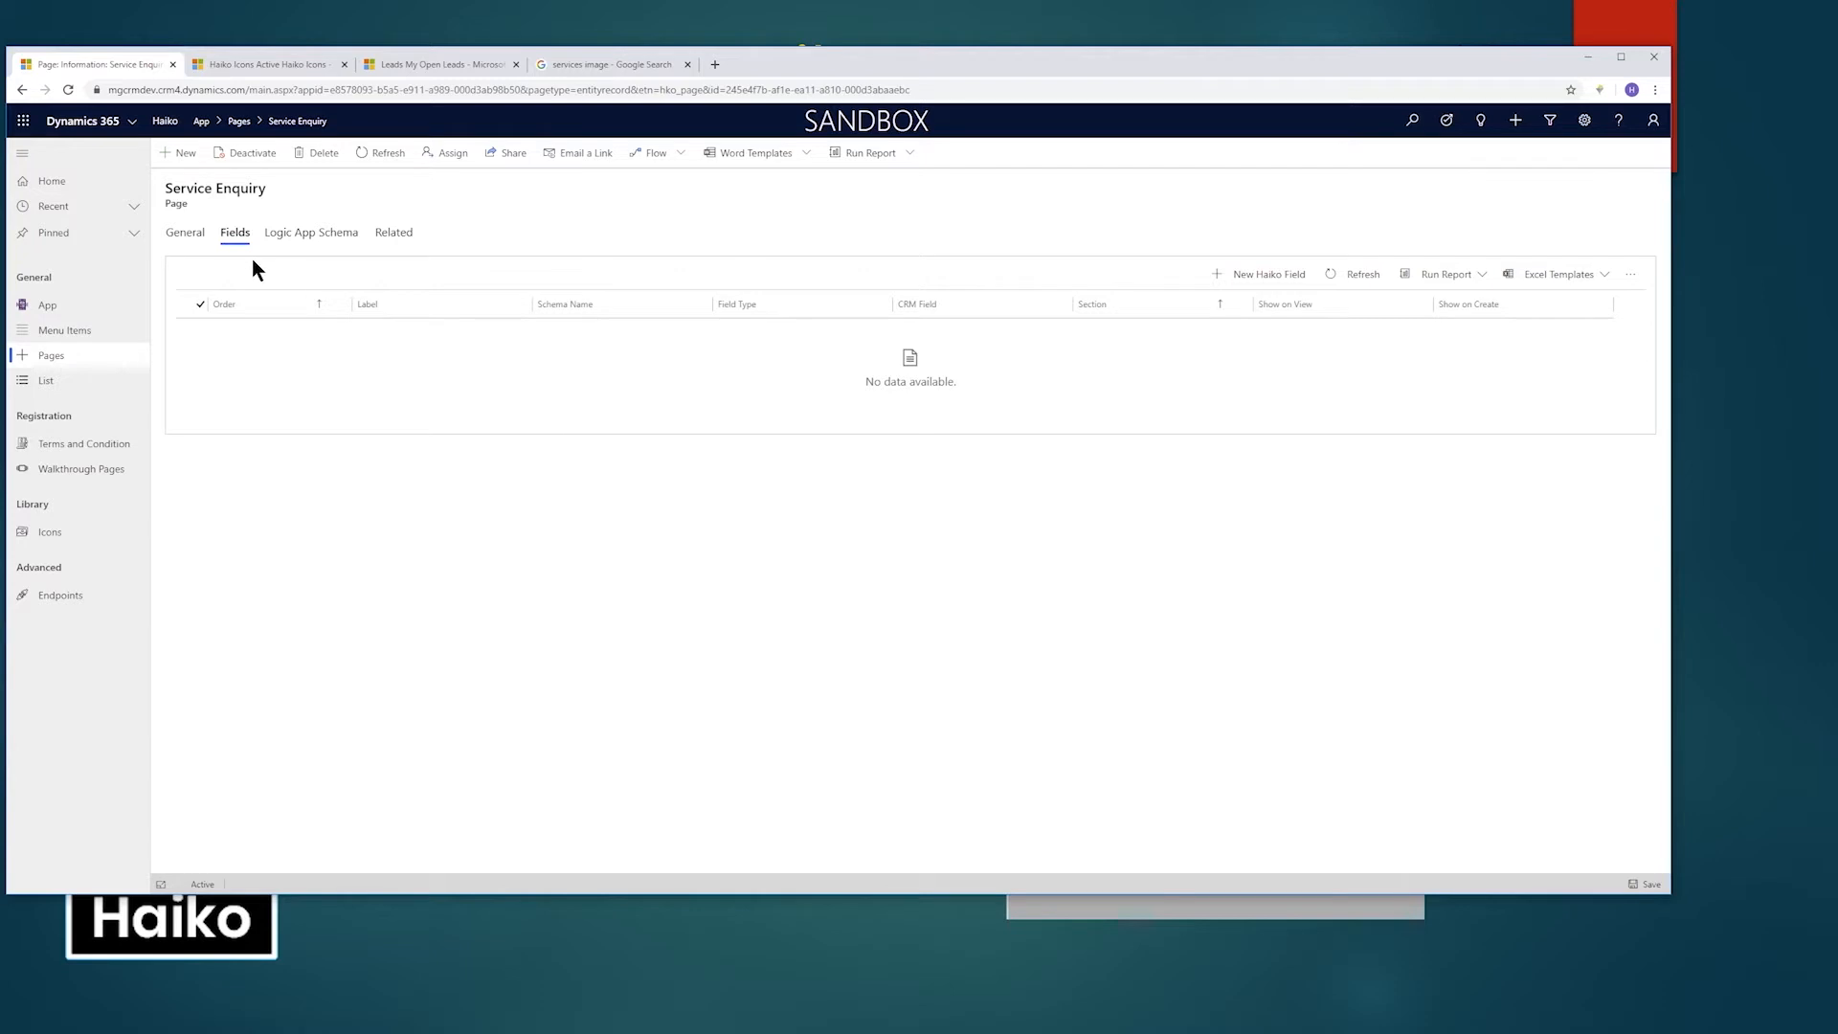
pyautogui.click(187, 237)
pyautogui.click(237, 237)
pyautogui.click(195, 236)
pyautogui.click(229, 235)
# Look up the schema name of the Topic field in the Lead form editor and return to the Service Enquiry page.
pyautogui.hotkey('alt', 'Tab')
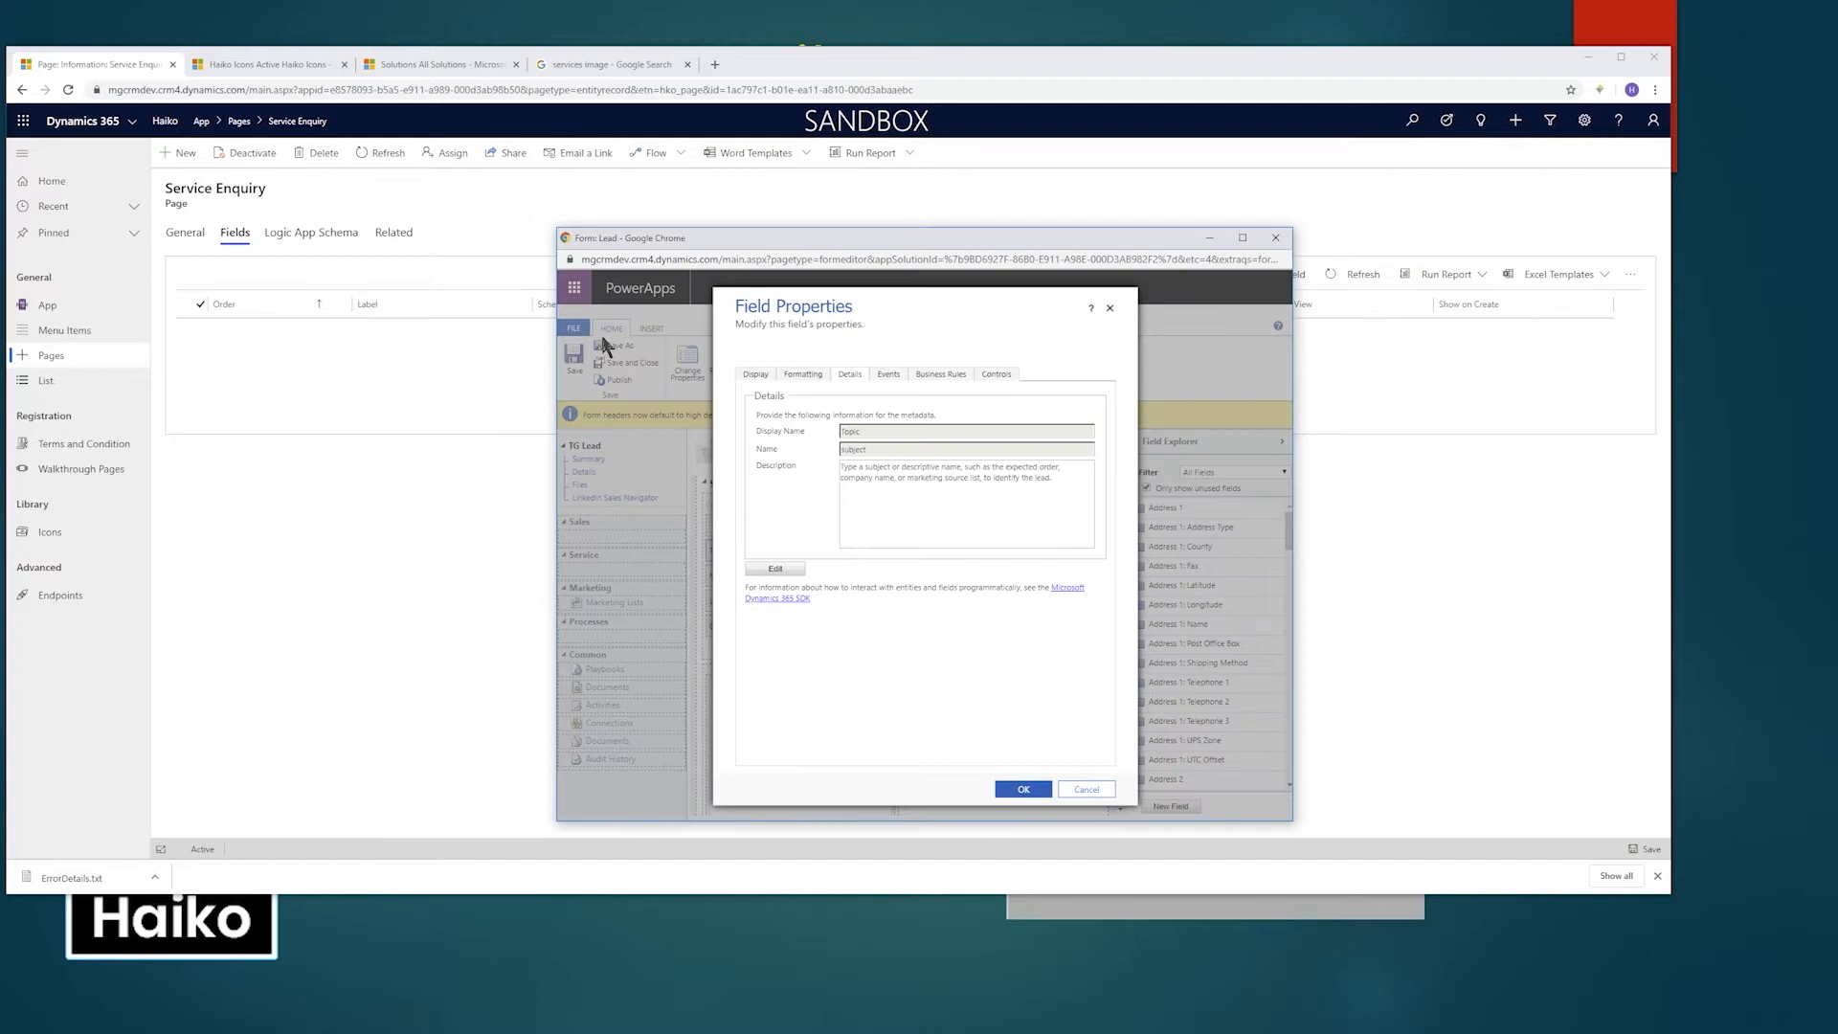
pyautogui.click(1110, 312)
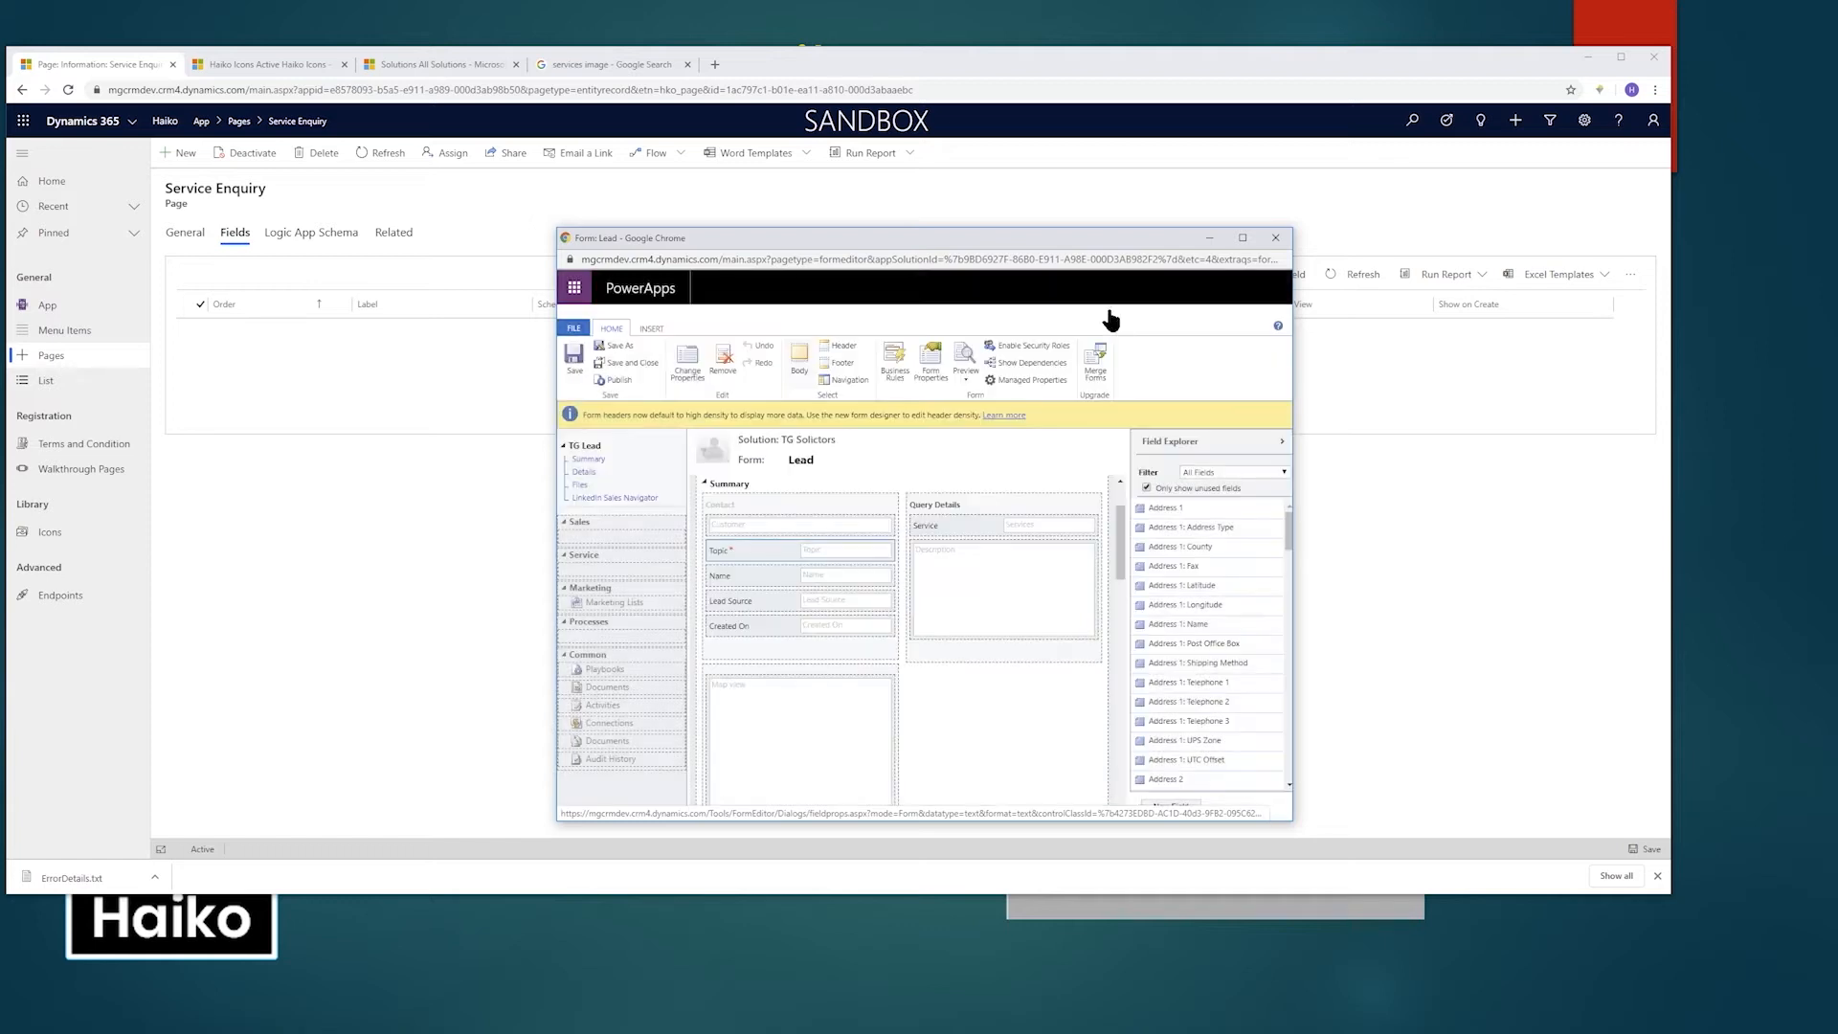
pyautogui.doubleClick(751, 549)
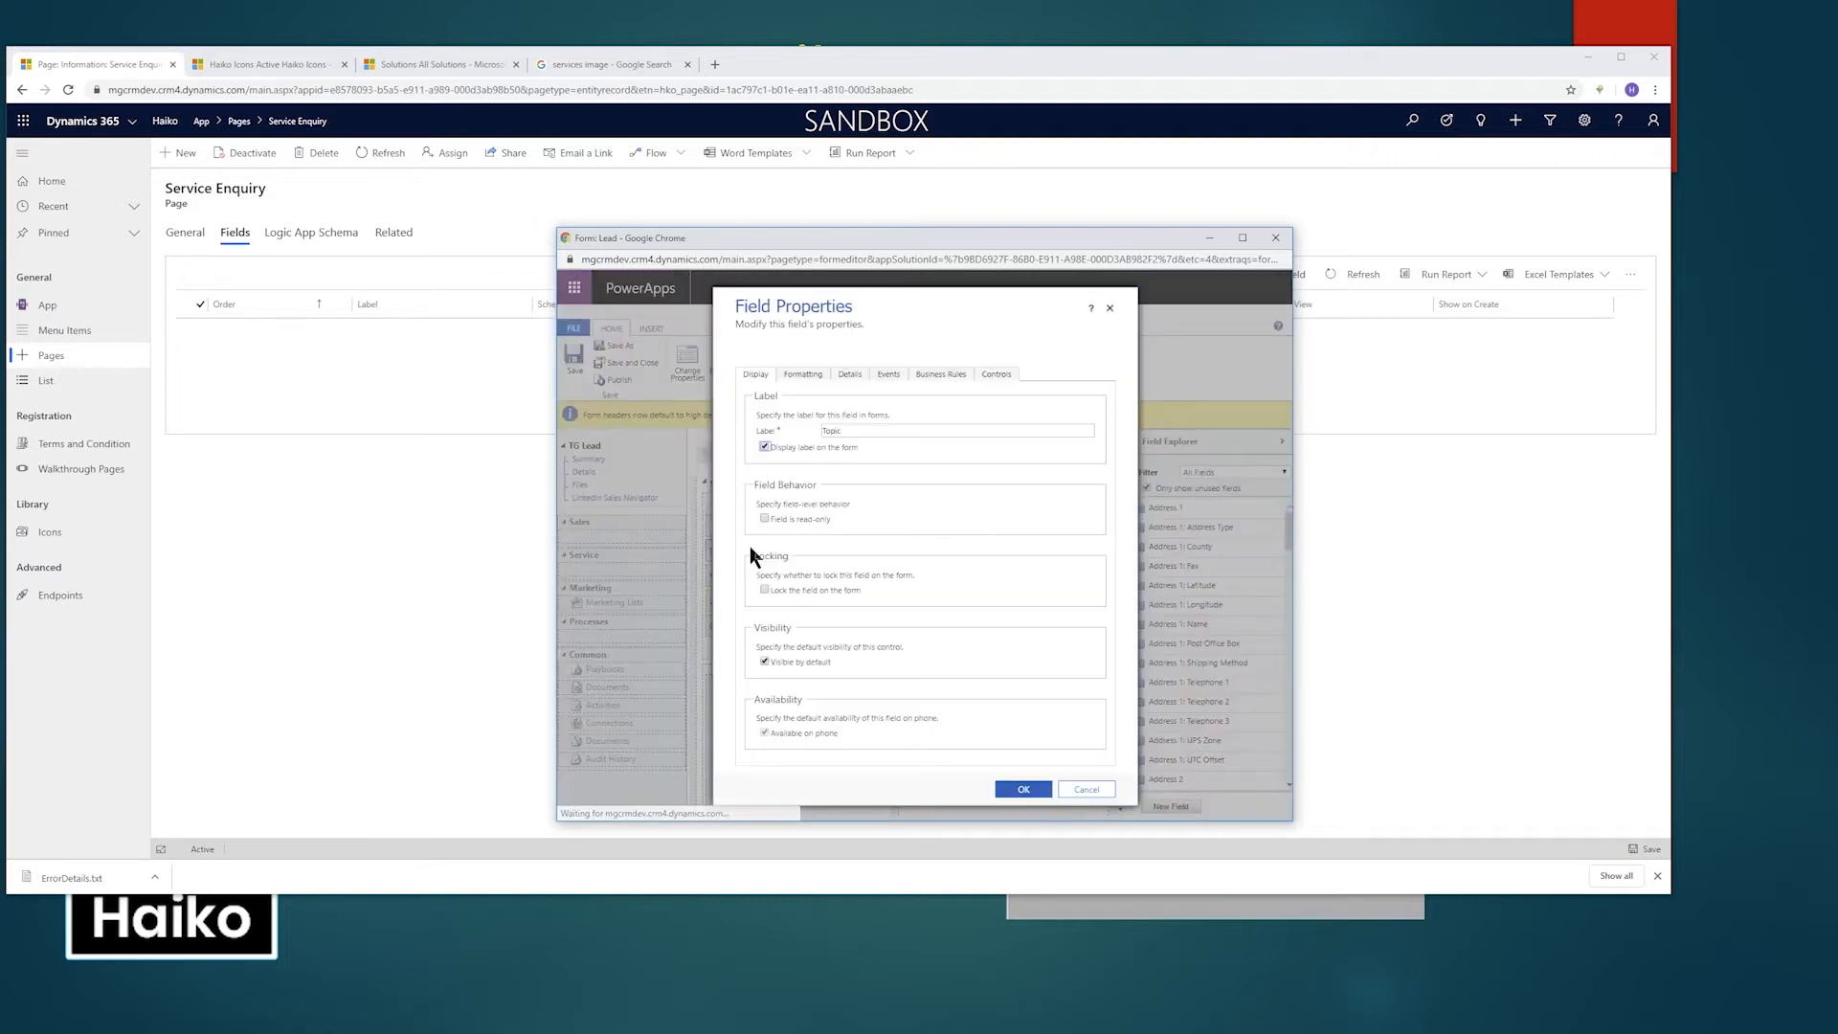
pyautogui.click(849, 375)
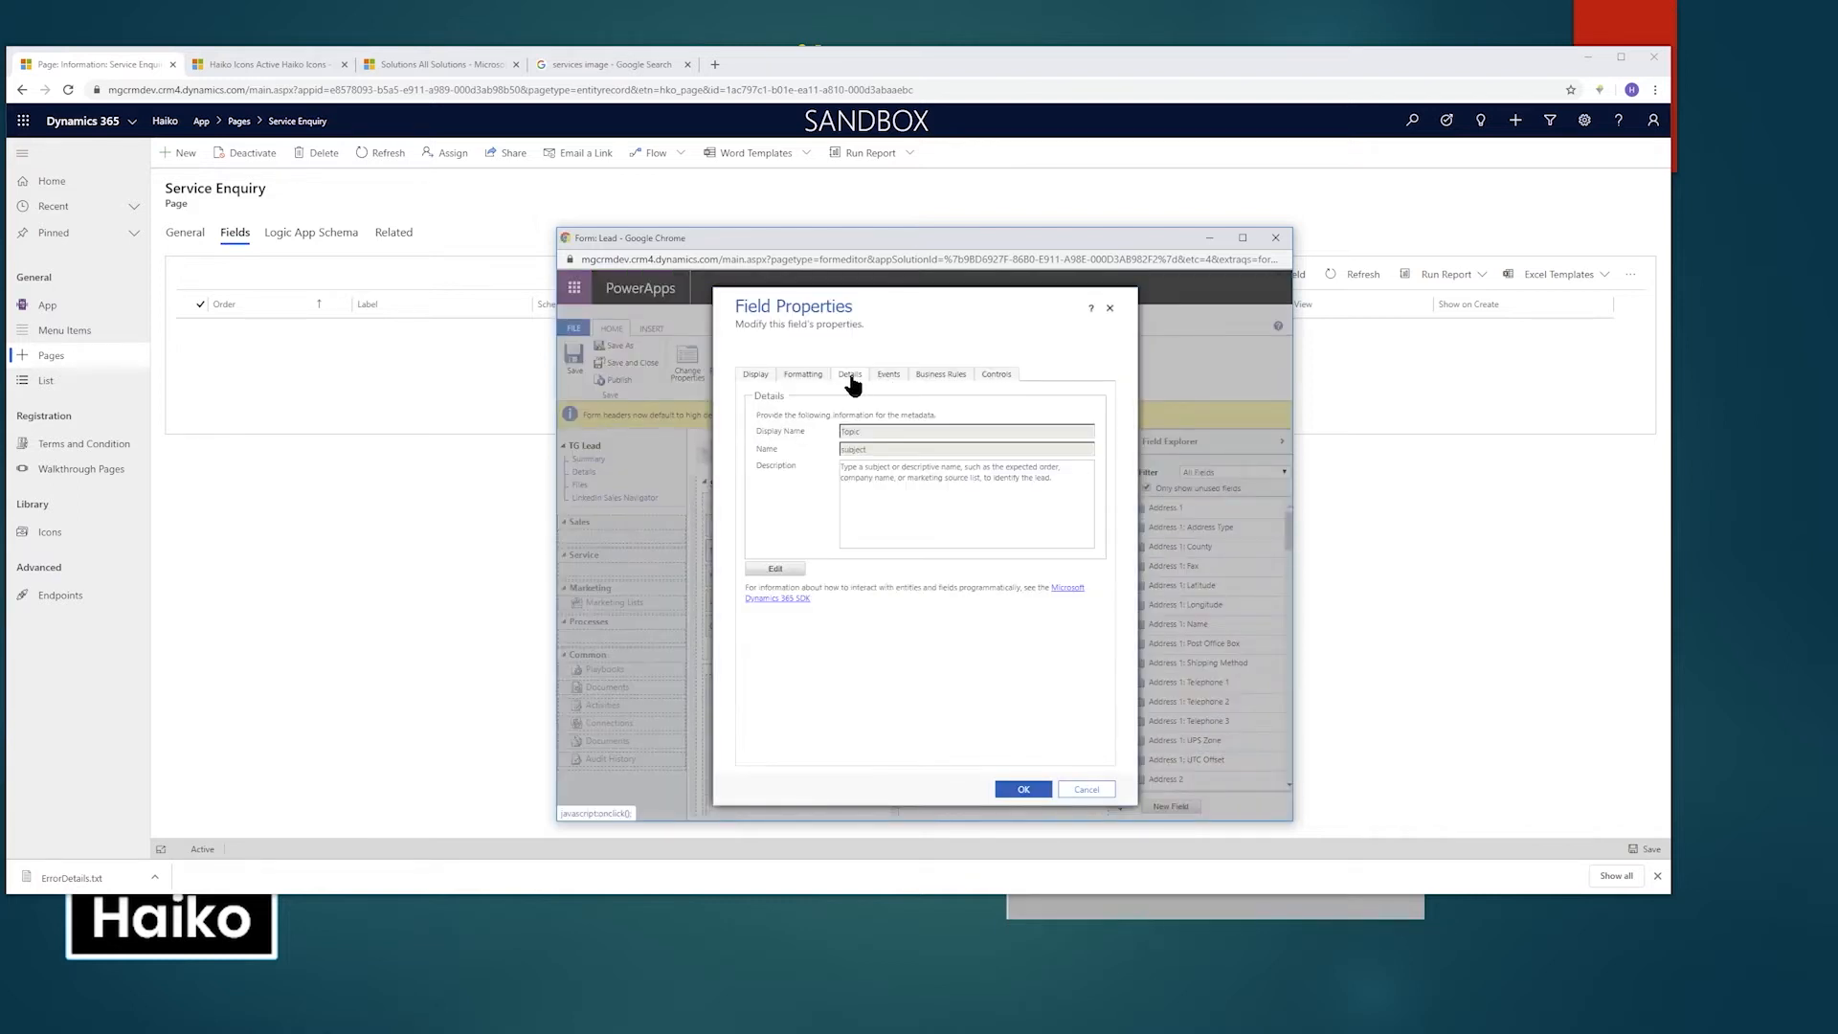
pyautogui.click(1091, 790)
pyautogui.click(325, 454)
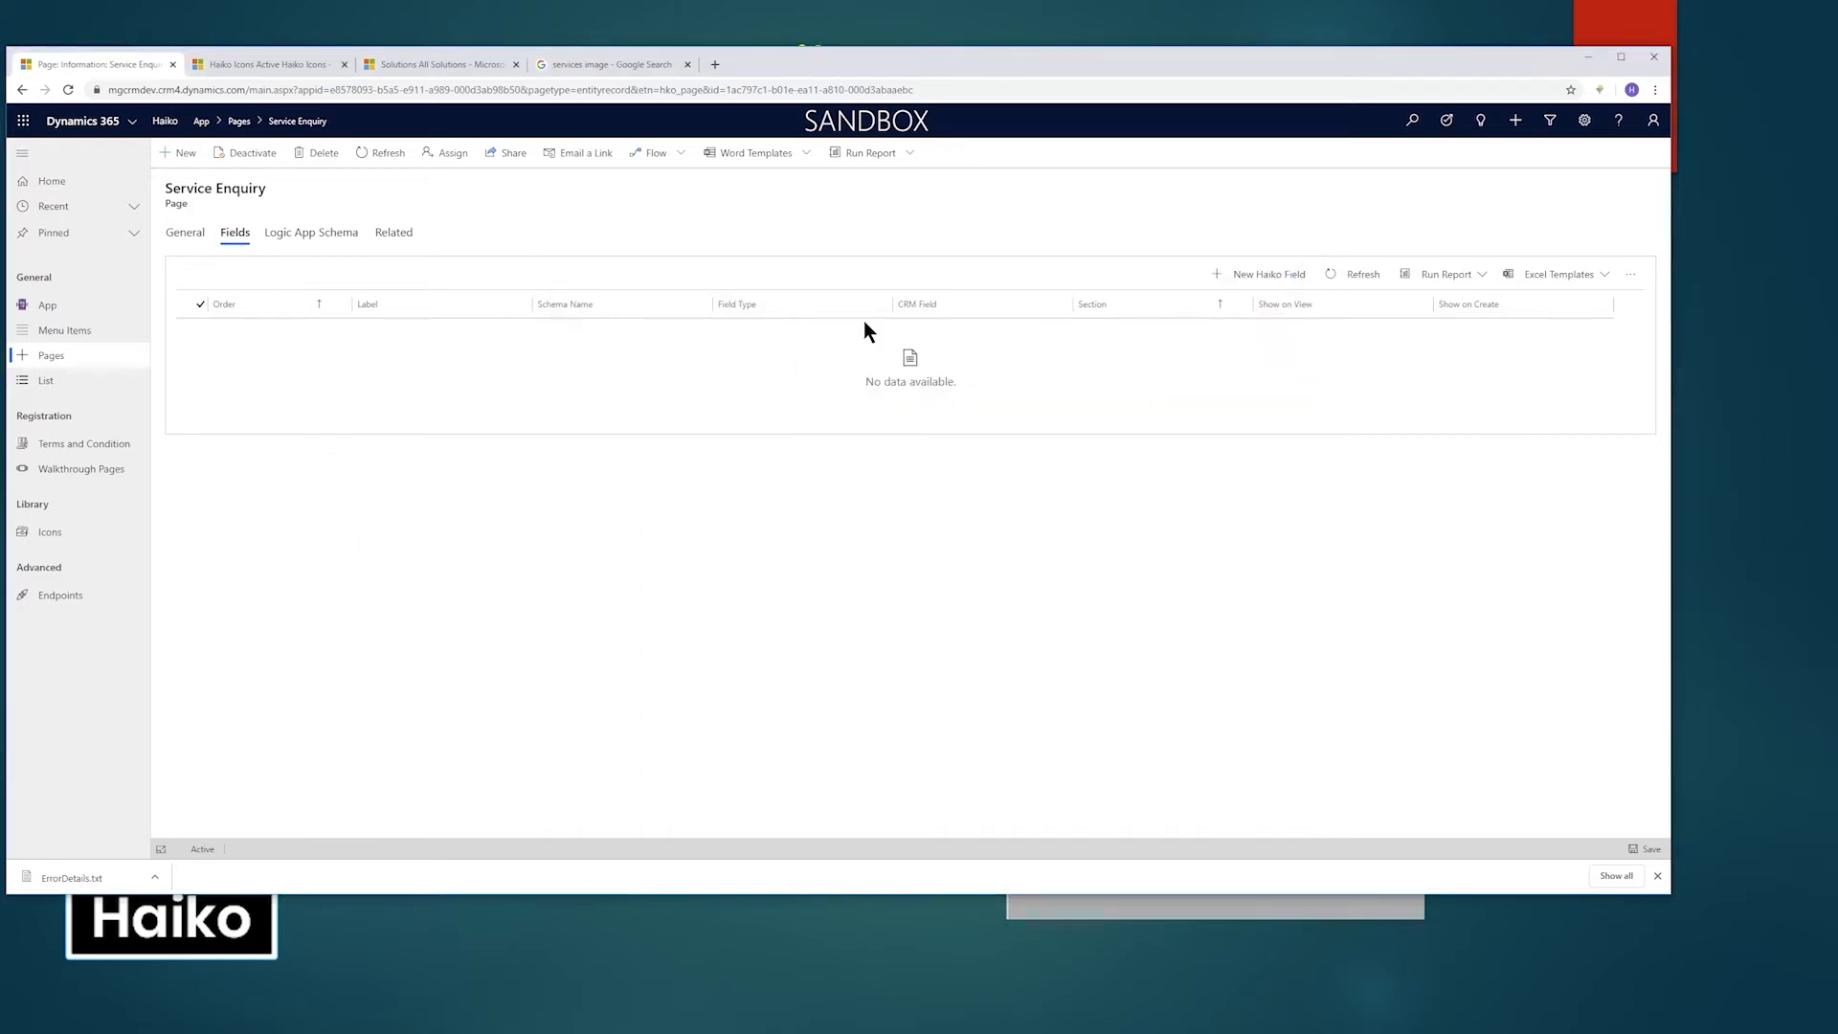
# Create a new Haiko field named Topic for the Service Enquiry page with field type String Single.
pyautogui.click(1244, 275)
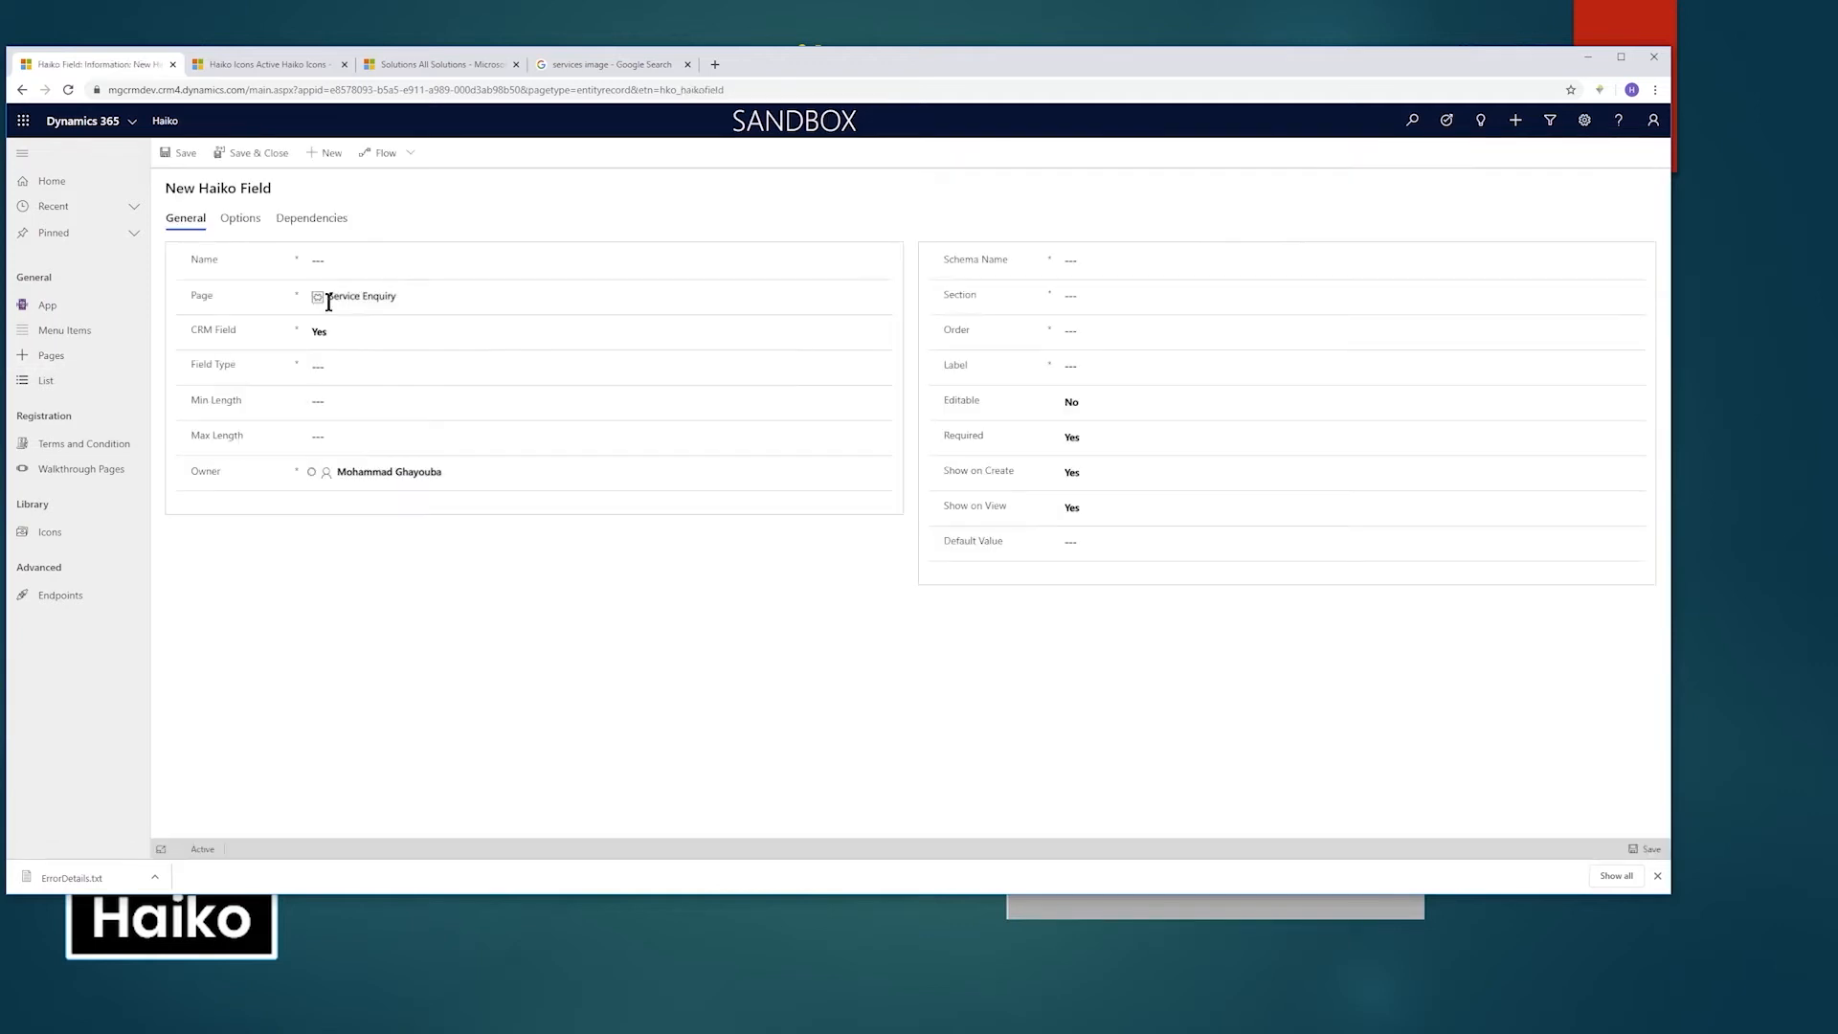
pyautogui.click(380, 267)
pyautogui.write('Topic')
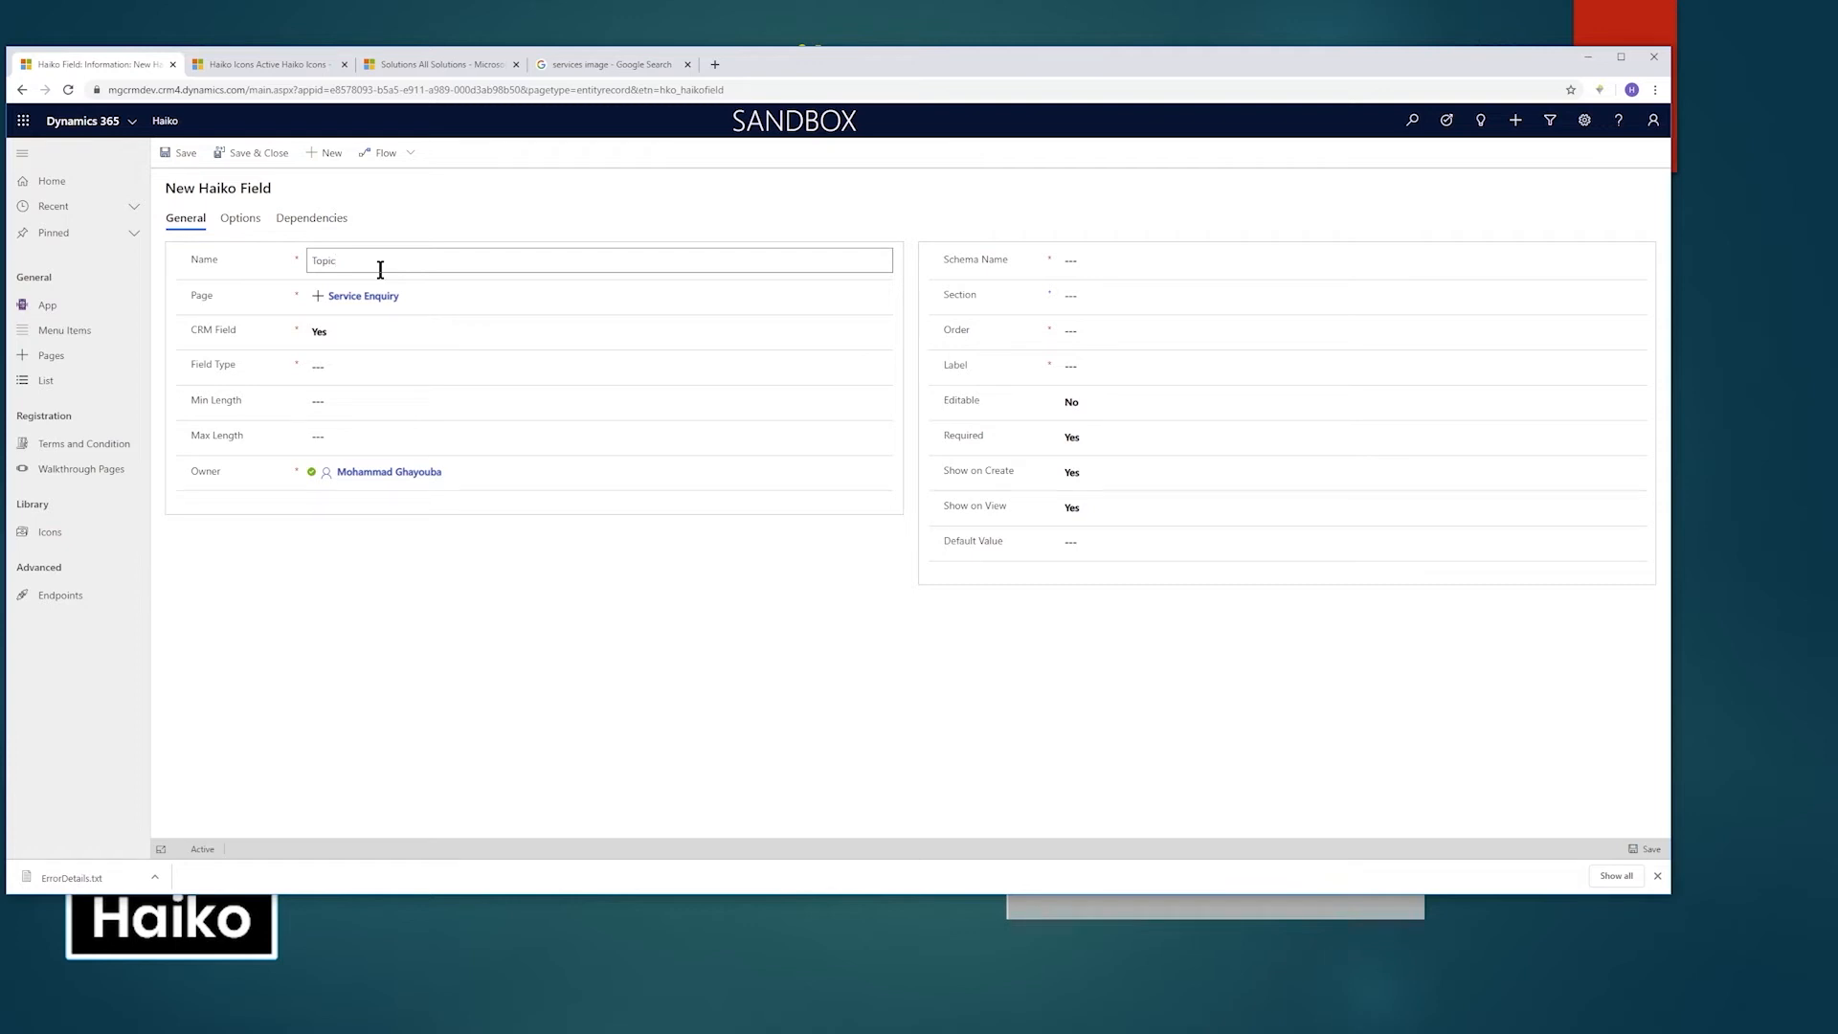
pyautogui.click(367, 371)
pyautogui.click(377, 400)
# Set the Topic field's minimum length to 8 and its maximum length to 20.
pyautogui.click(450, 406)
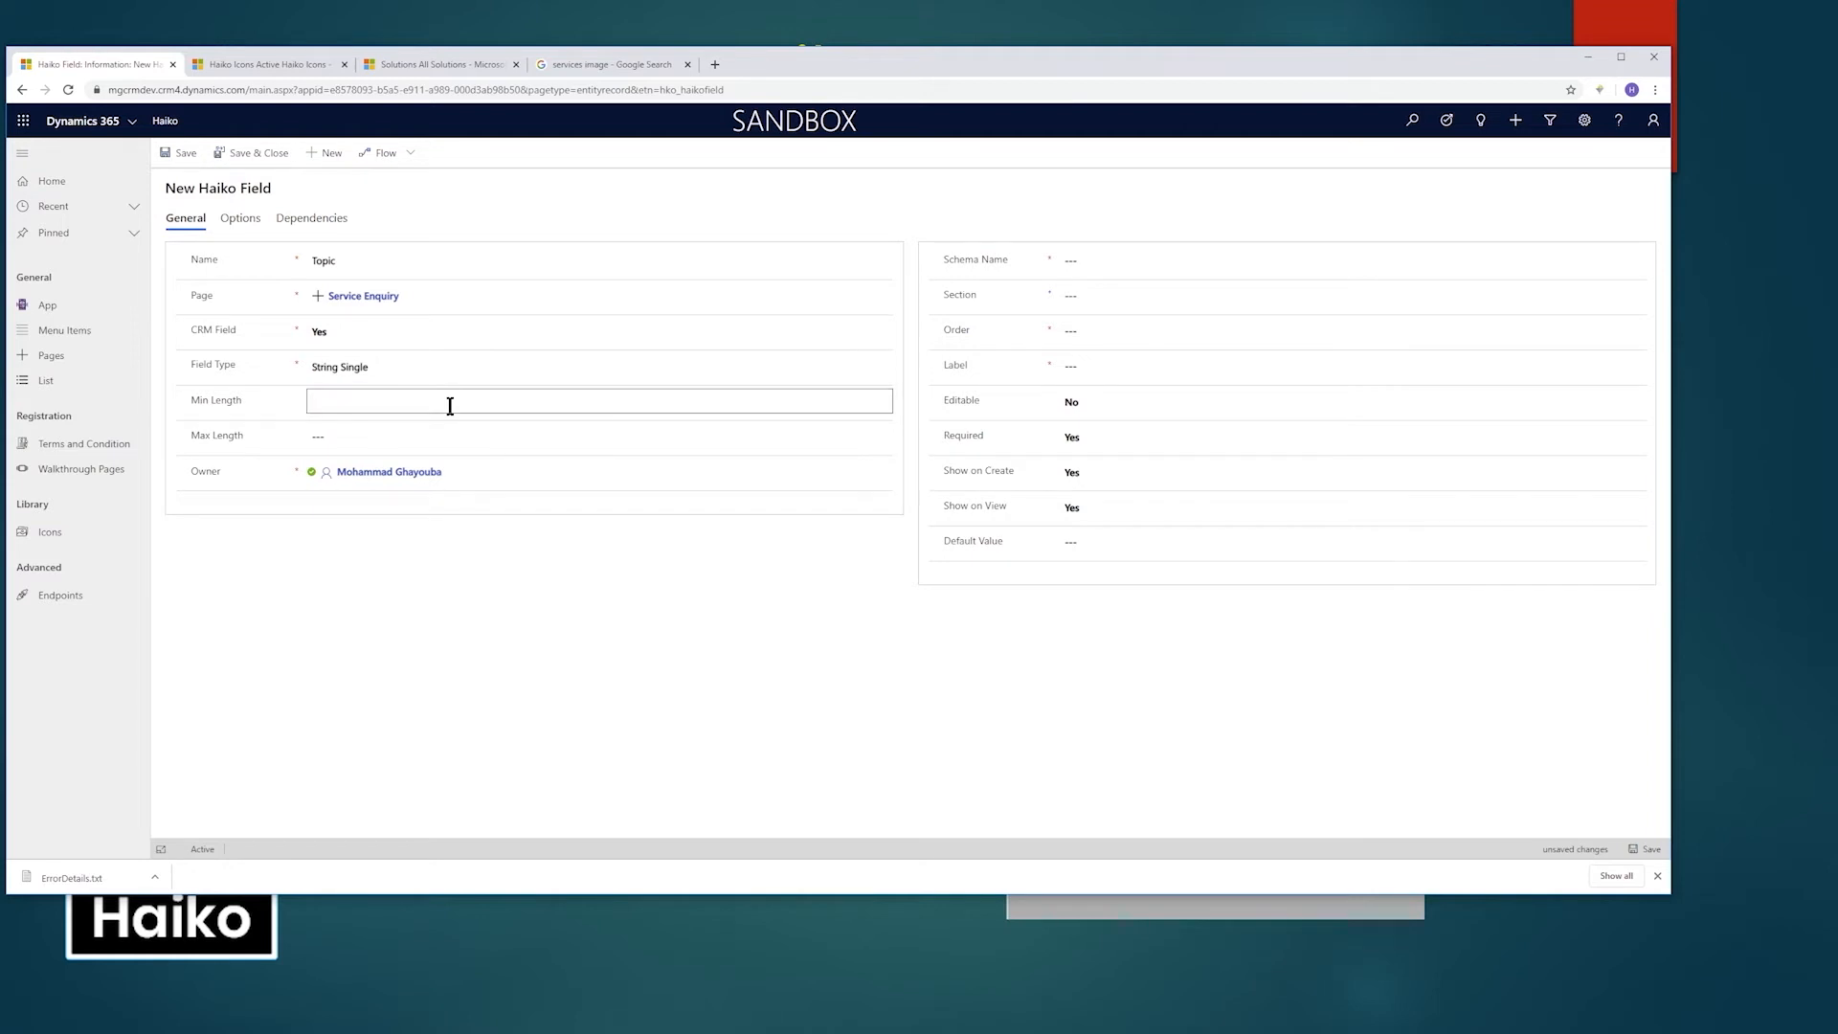
pyautogui.write('8')
pyautogui.press('Tab')
pyautogui.write('20')
# Enter subject as the Topic field's schema name and set its order to 5.
pyautogui.click(1130, 266)
pyautogui.write('subject')
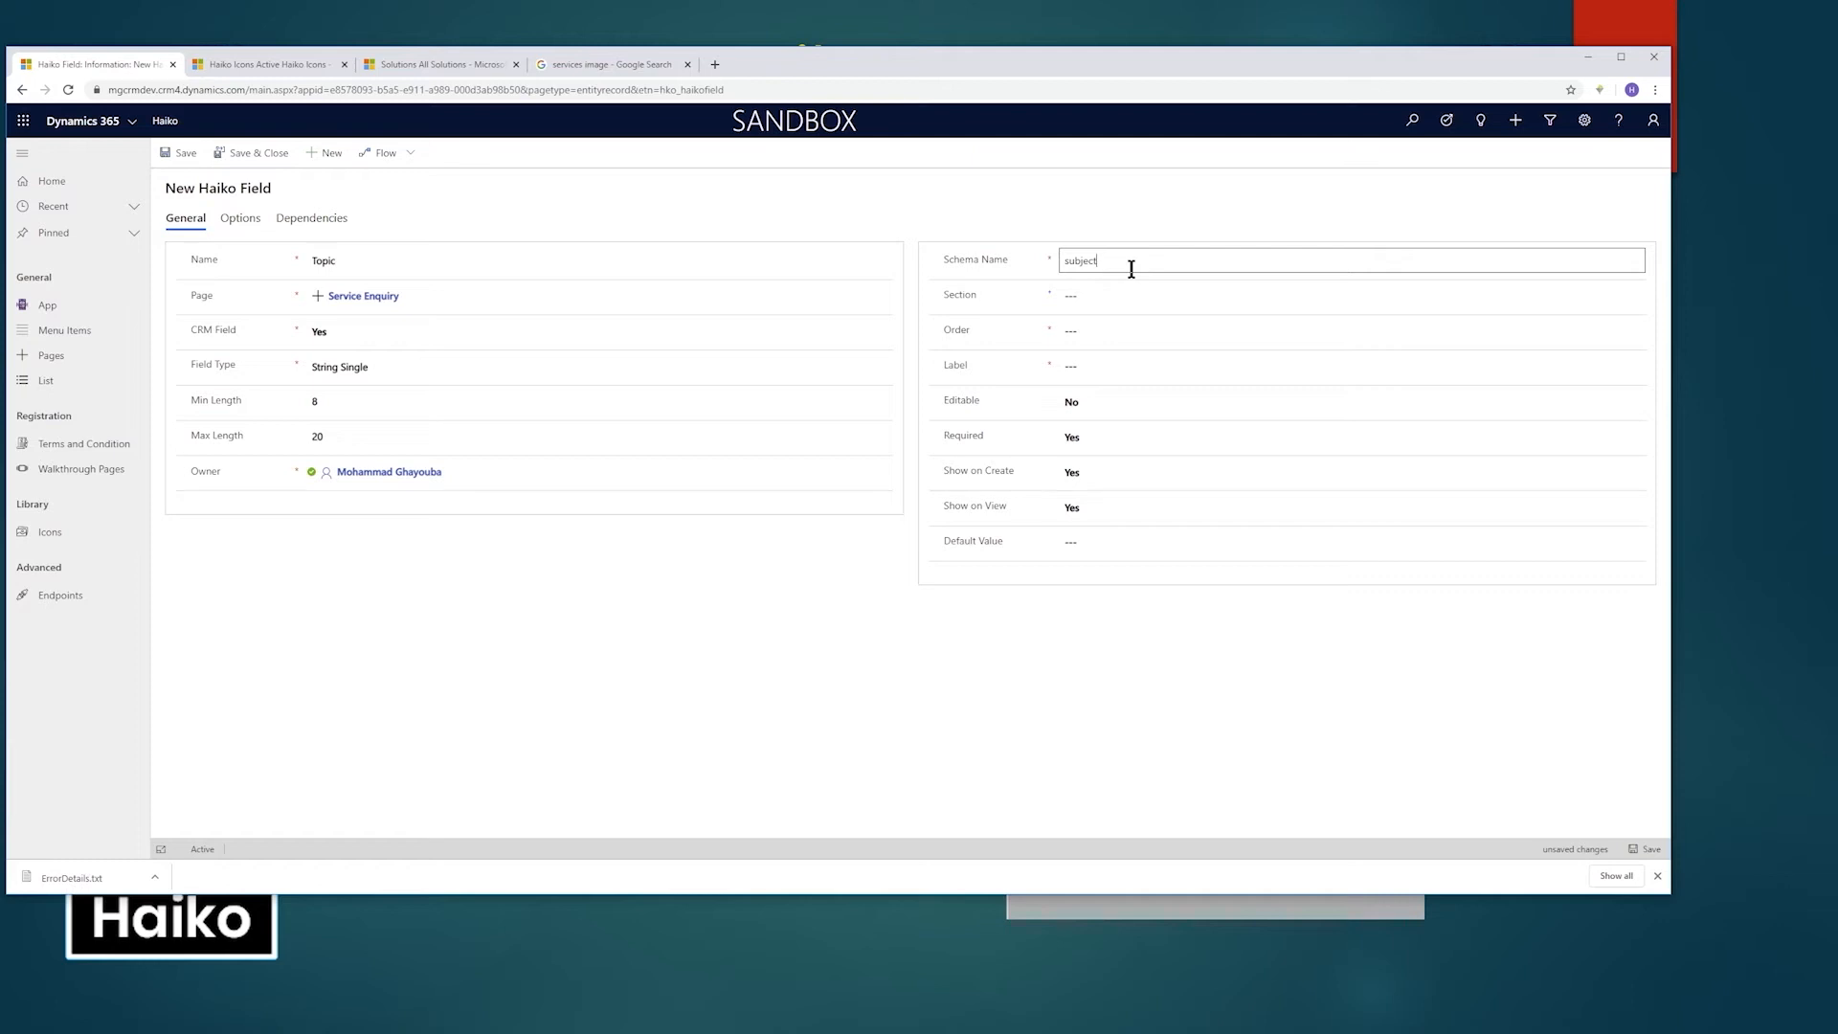
pyautogui.press('Tab')
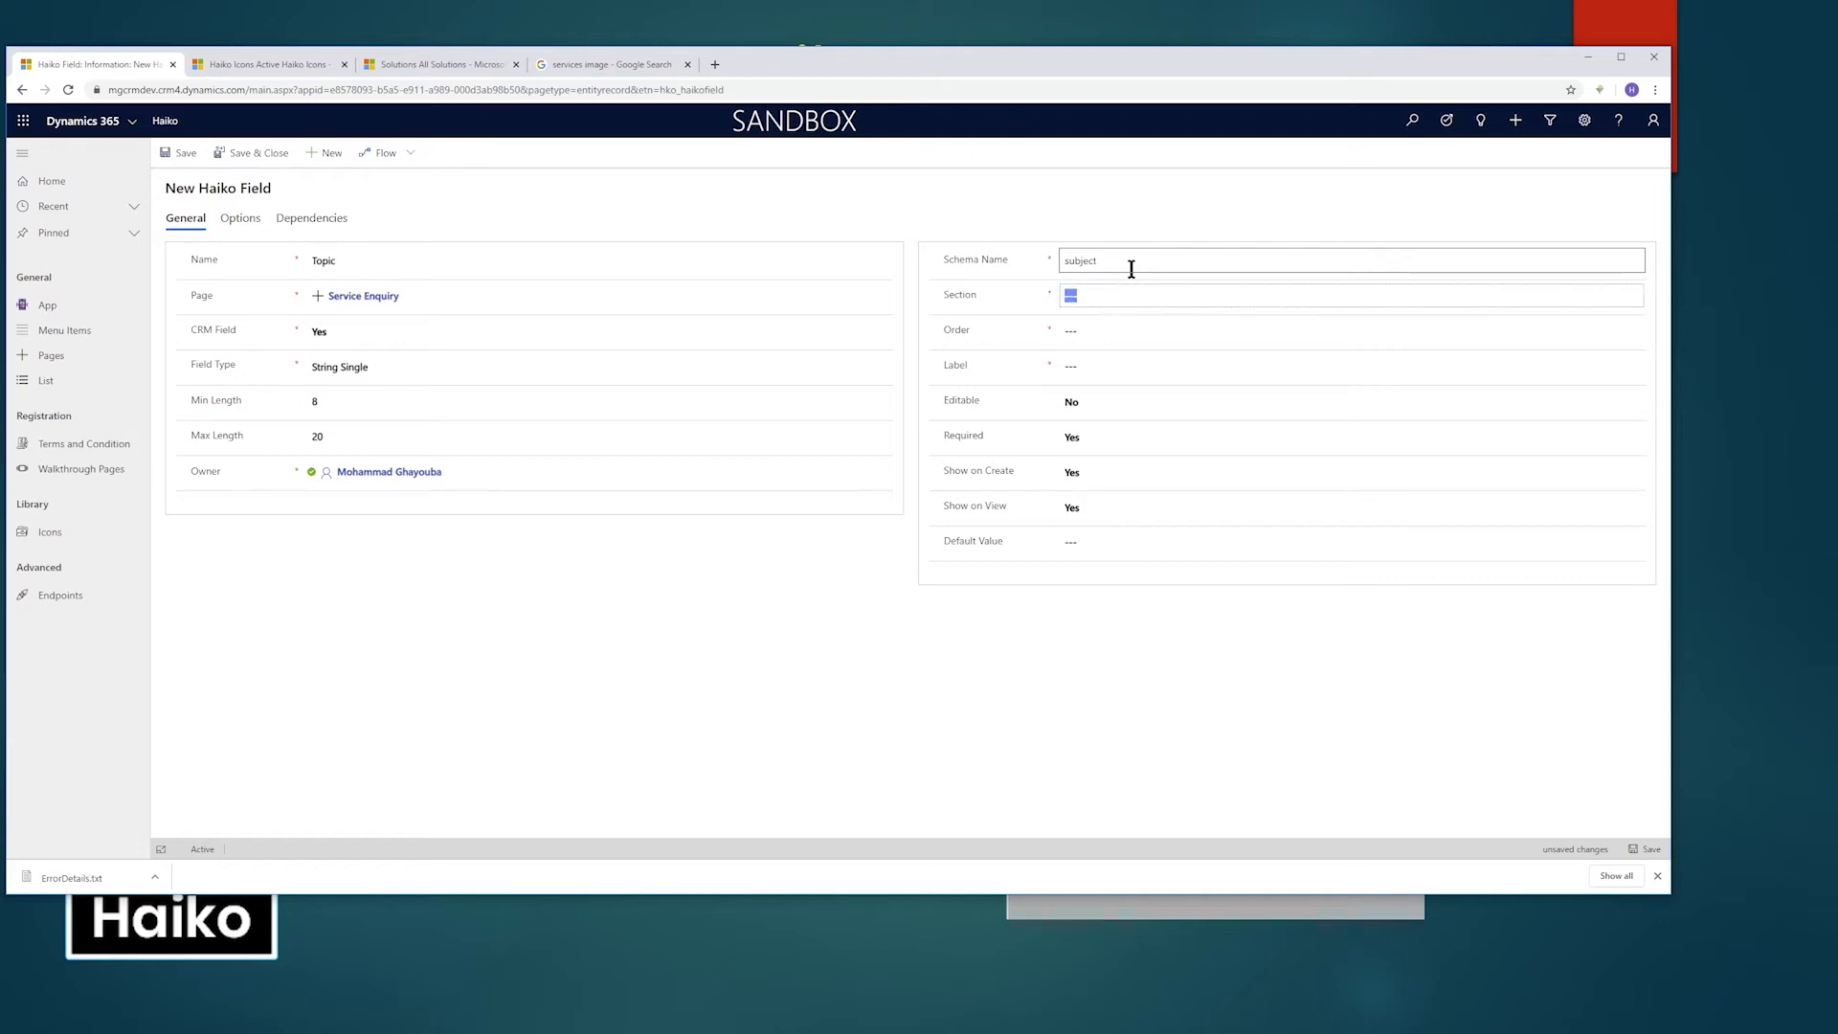
pyautogui.click(1107, 327)
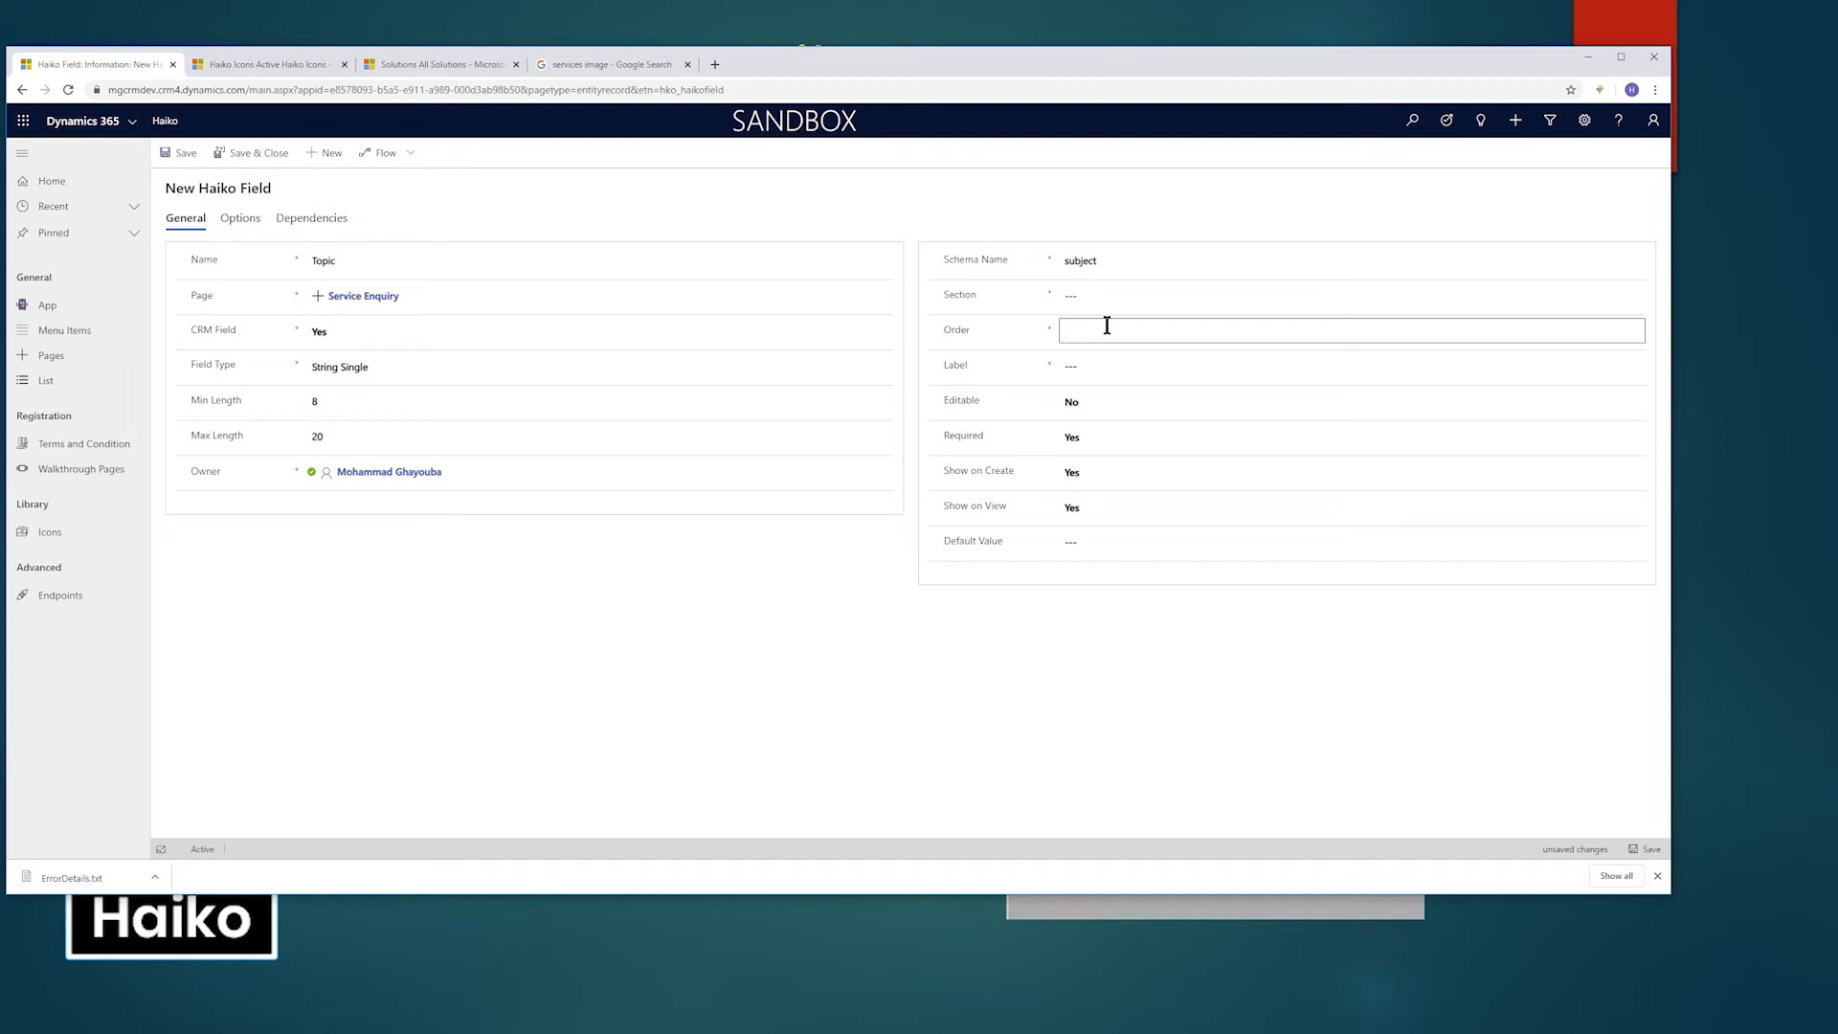
pyautogui.write('5')
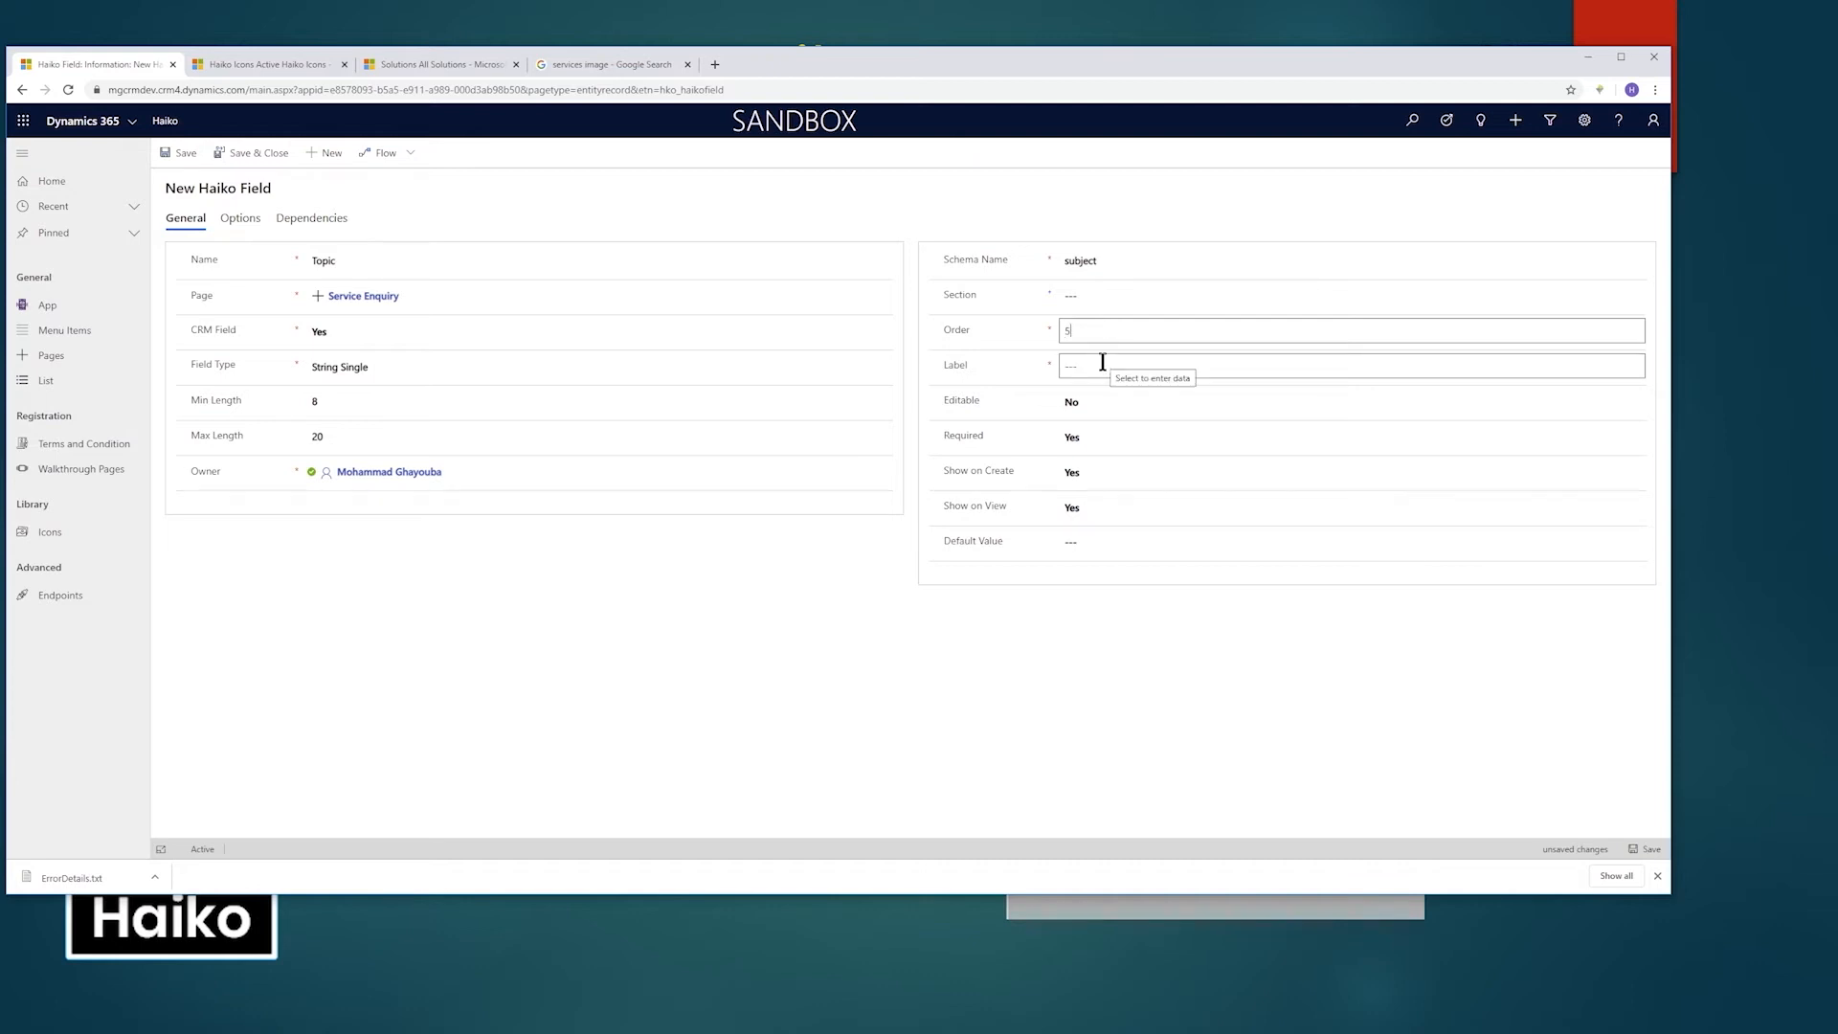
# Label the Topic field Brief Description, set Editable to Yes and save the record.
pyautogui.click(1103, 373)
pyautogui.write('Brief D')
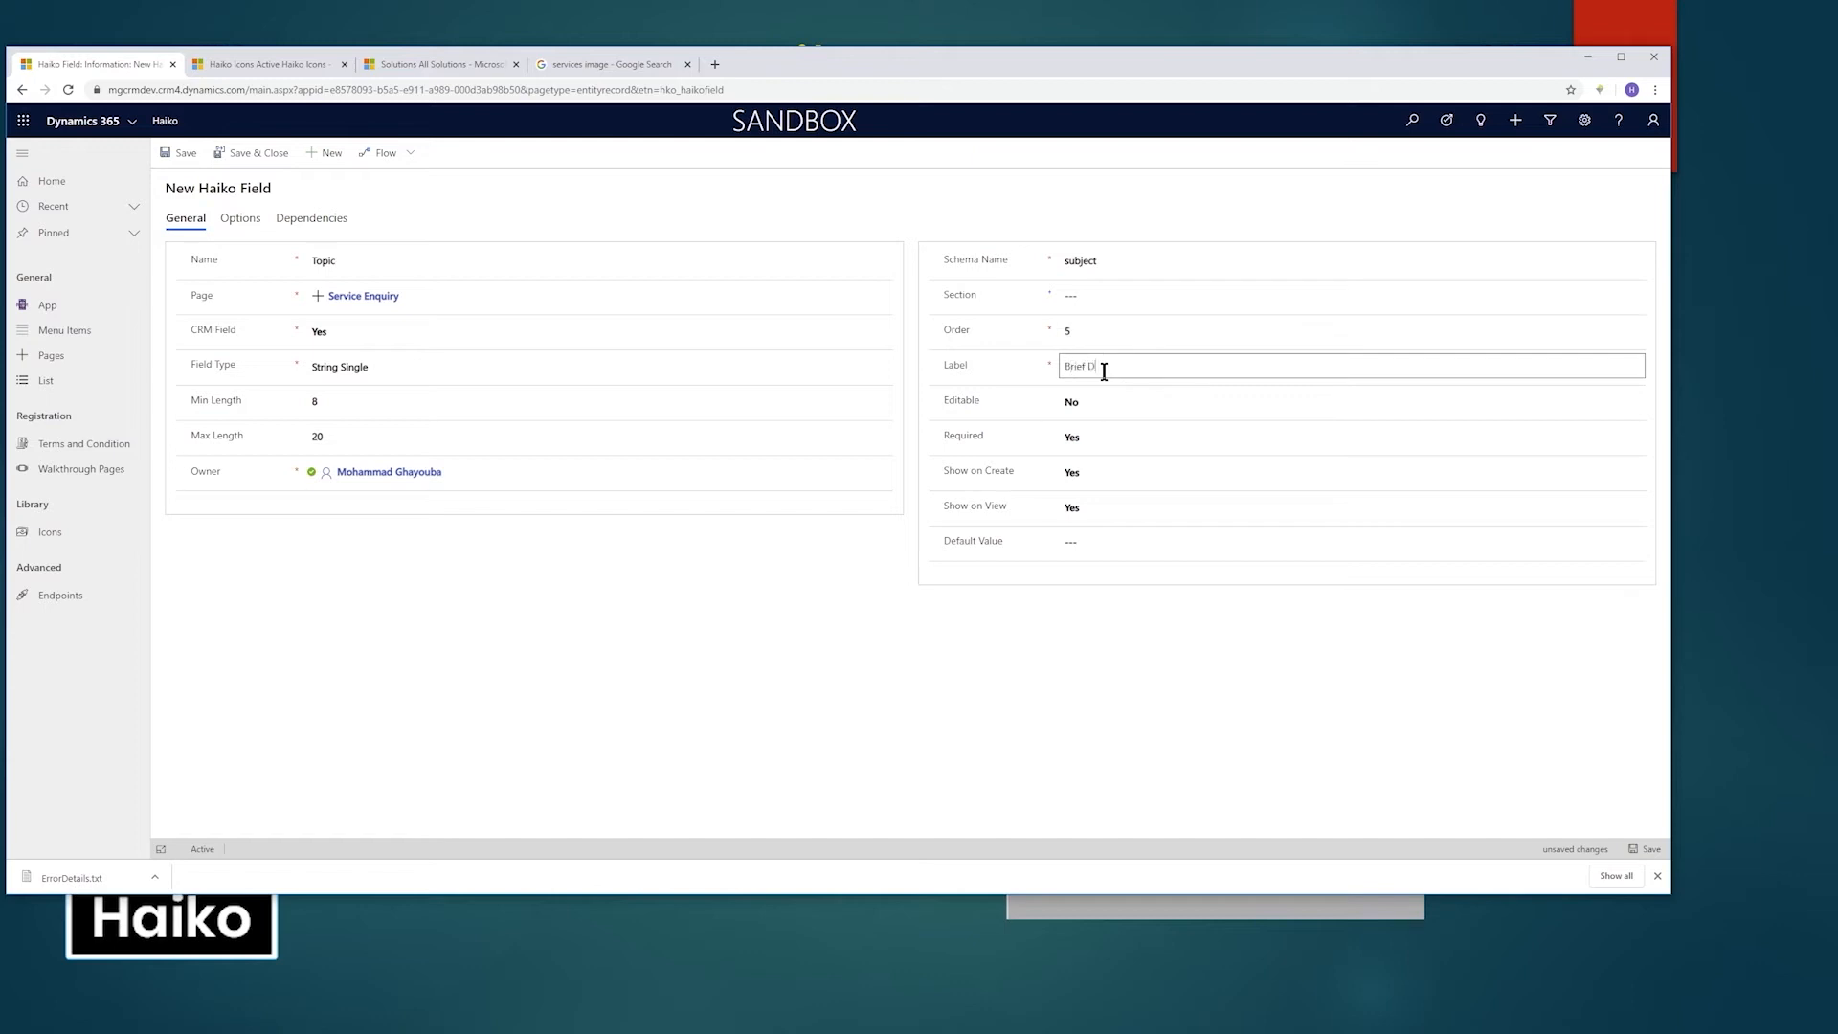
pyautogui.write('escription')
pyautogui.click(1115, 400)
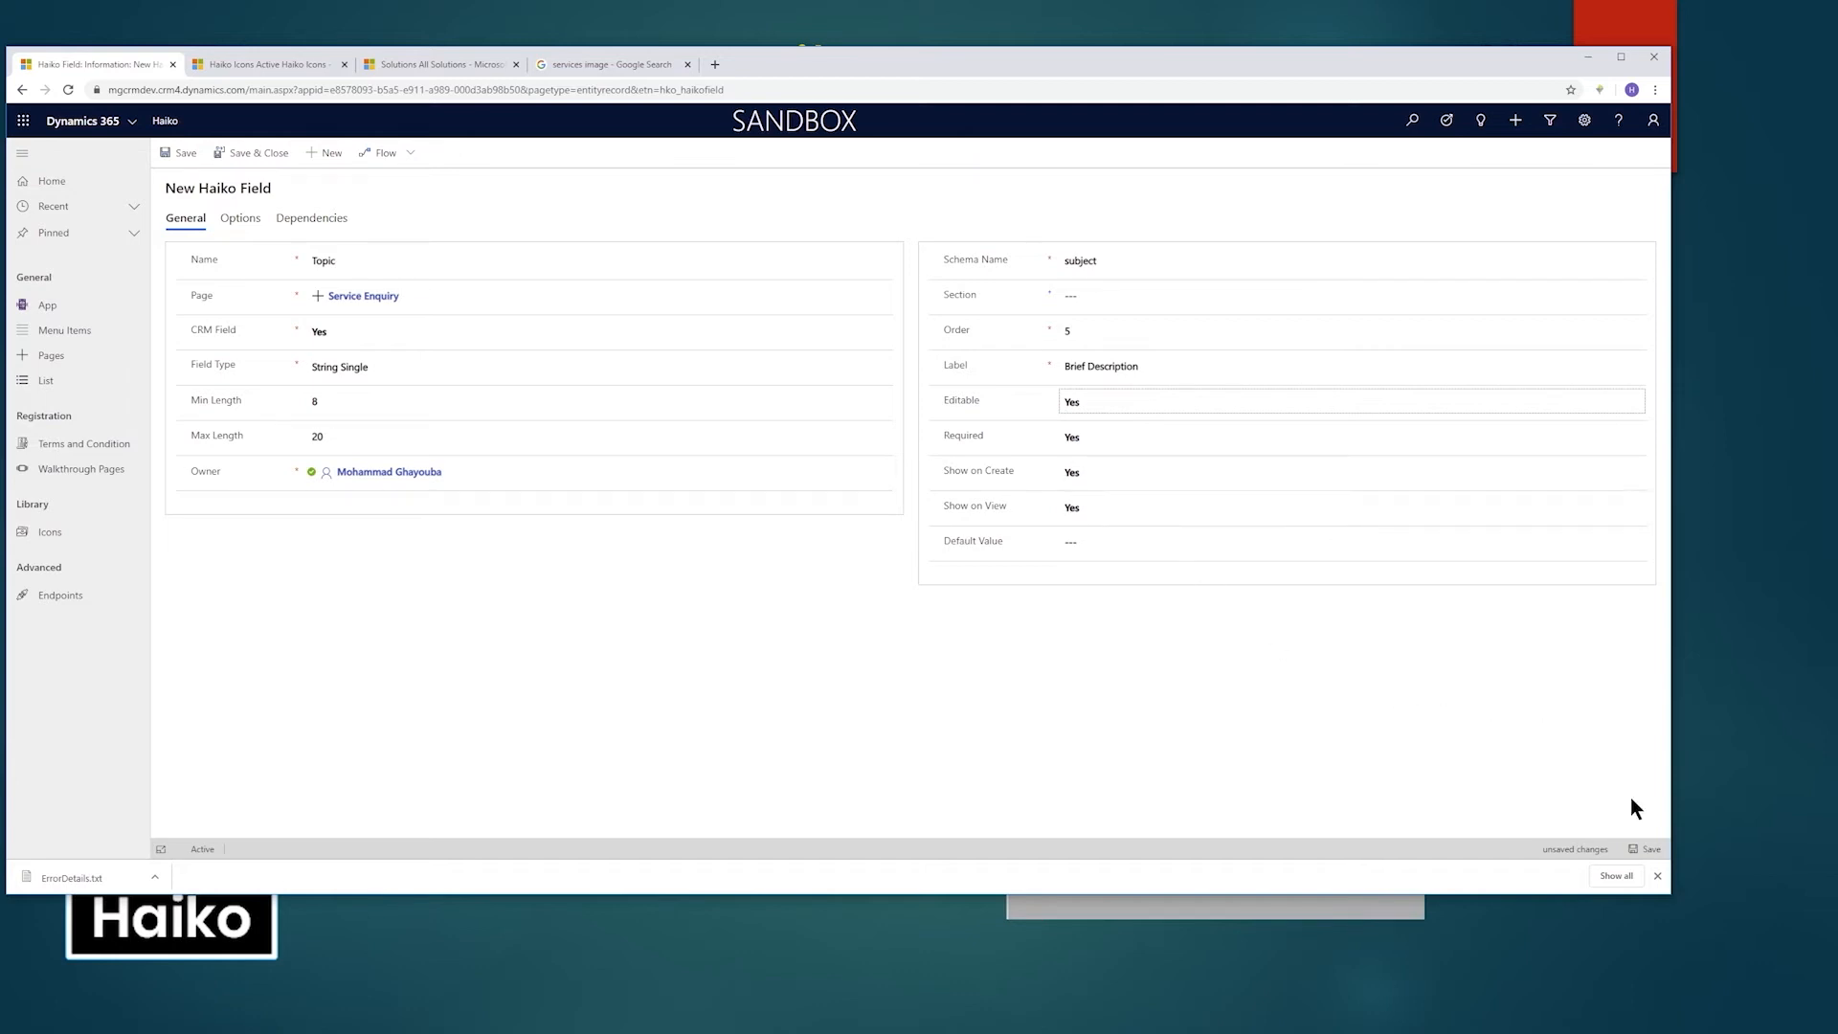
pyautogui.click(1646, 850)
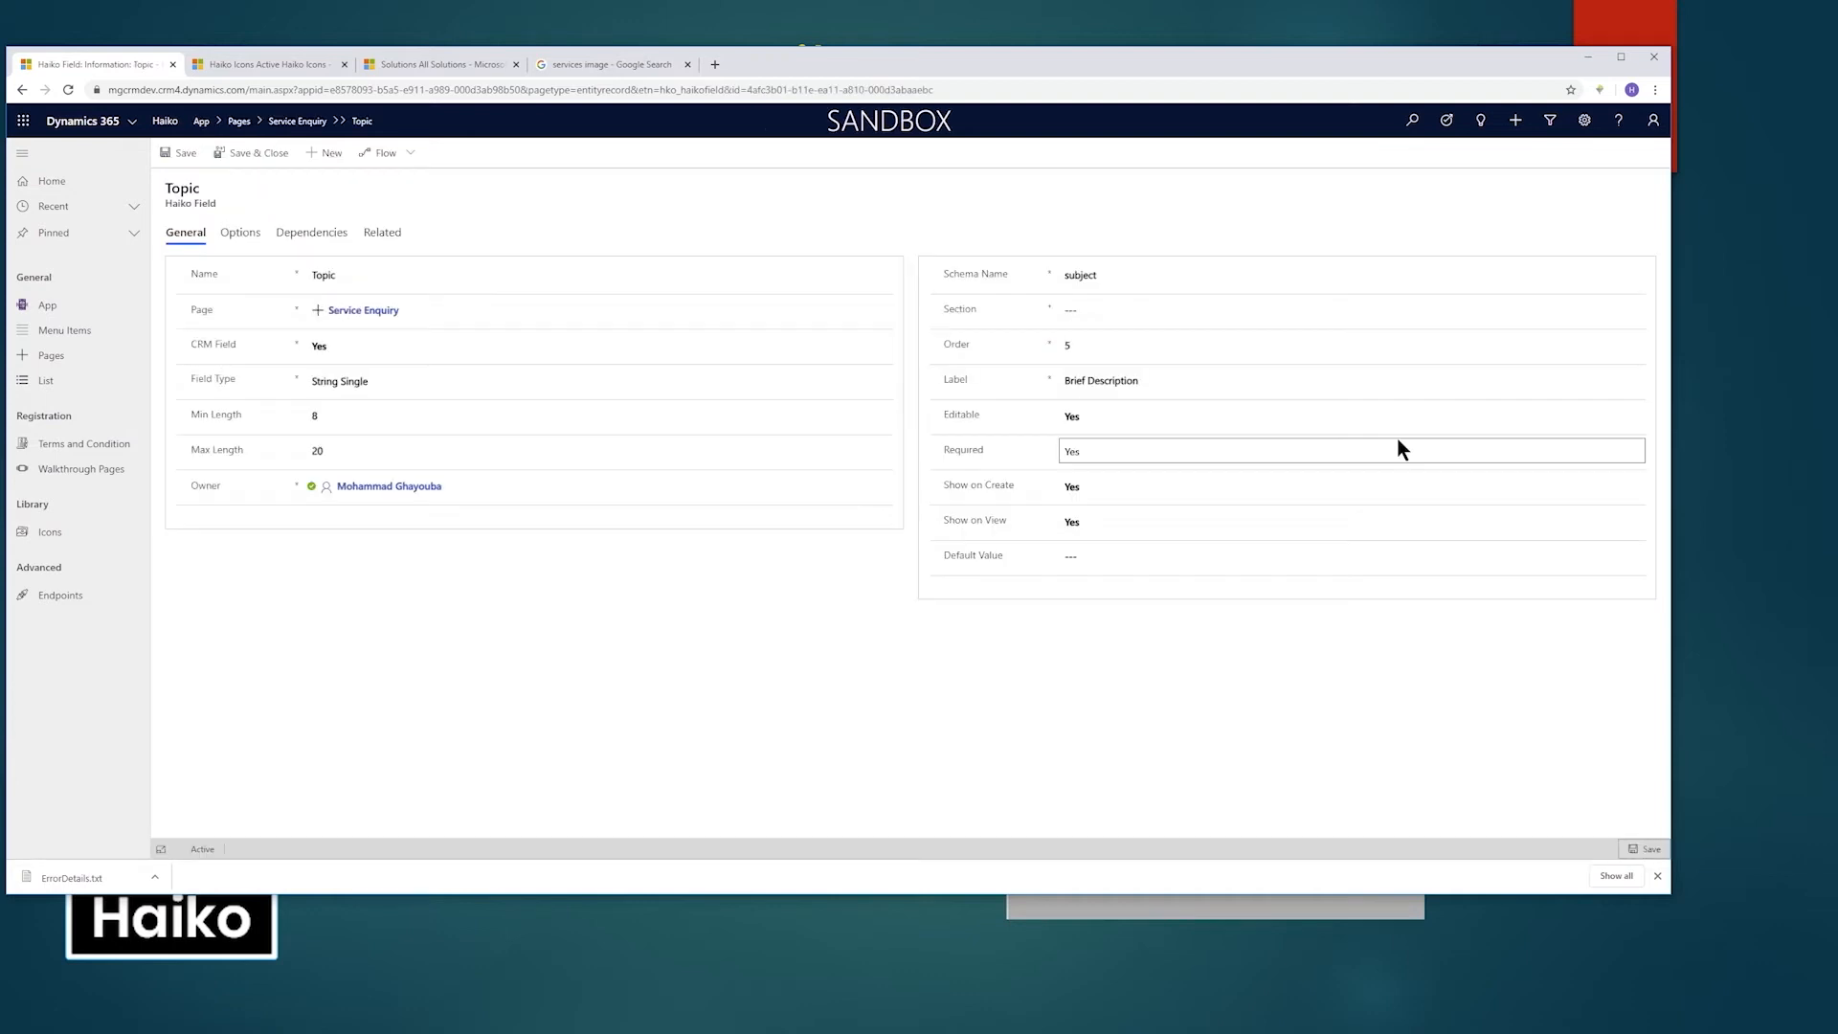
# Create a page section named Services Details Section from the Topic field's section lookup, link it to the 20:21 Service Enquiry page, and save and close it.
pyautogui.click(1247, 311)
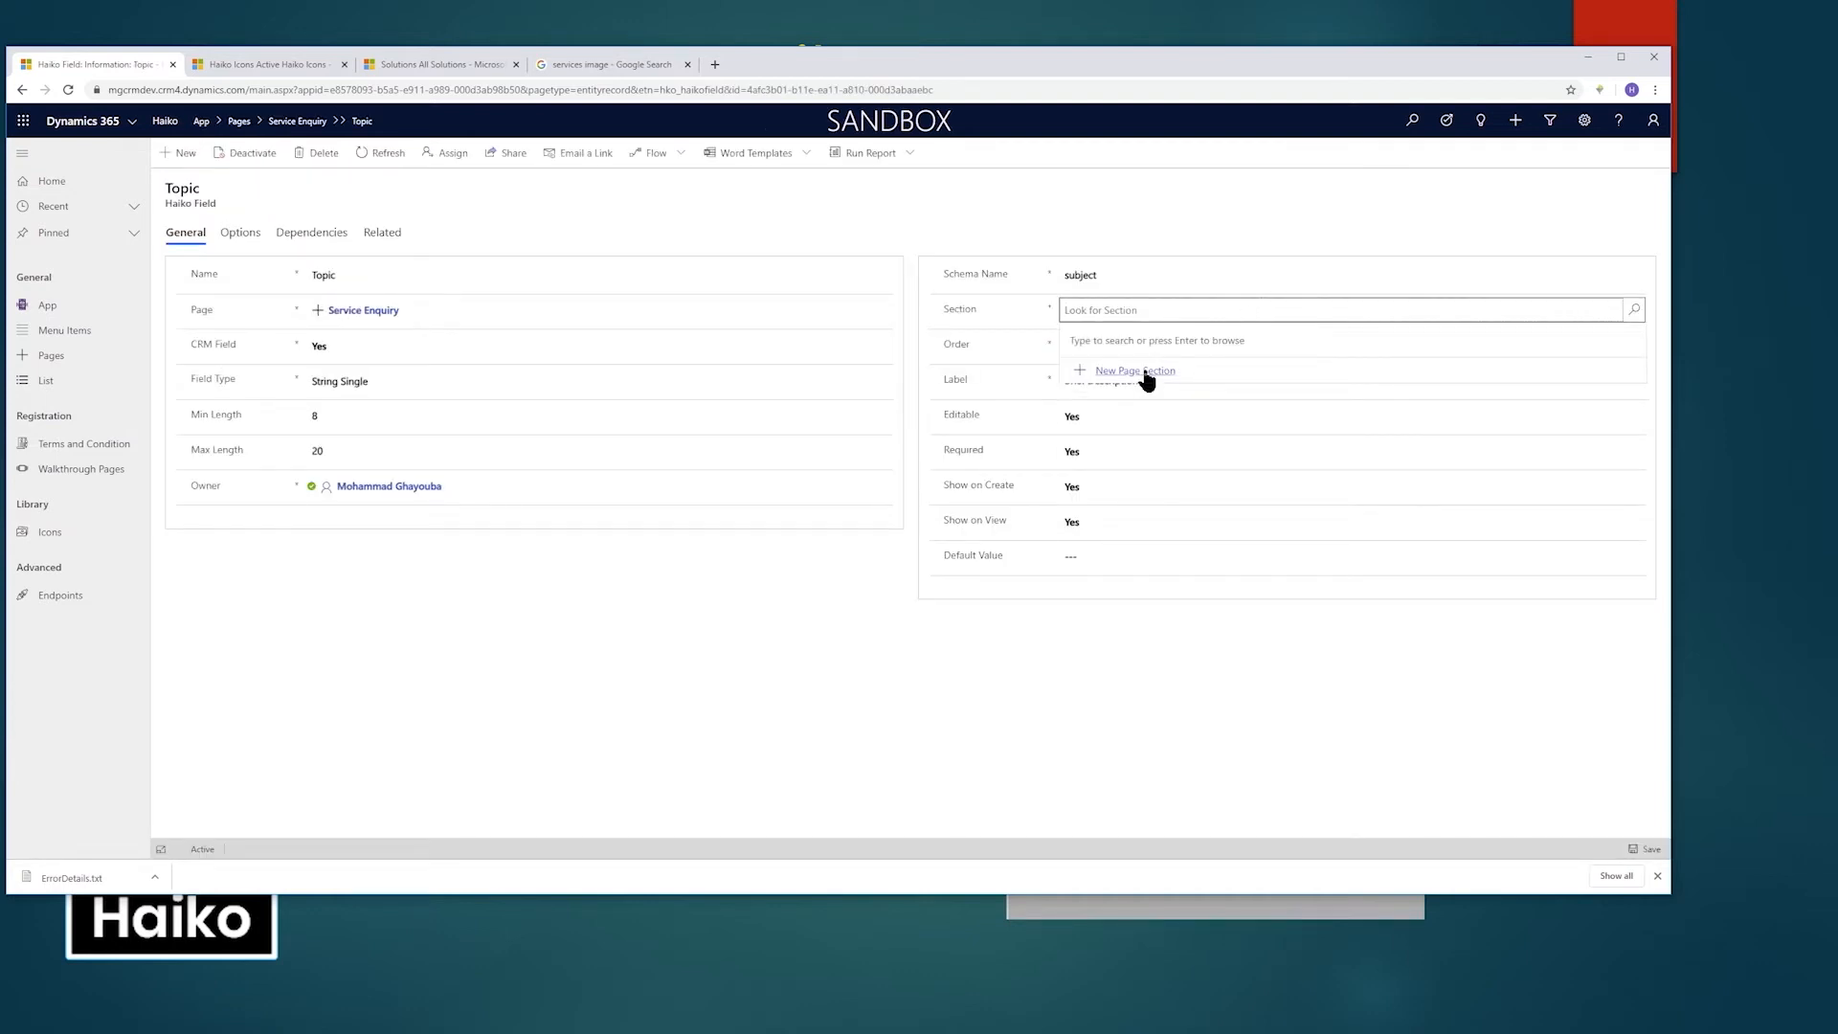
pyautogui.click(1148, 371)
pyautogui.click(410, 261)
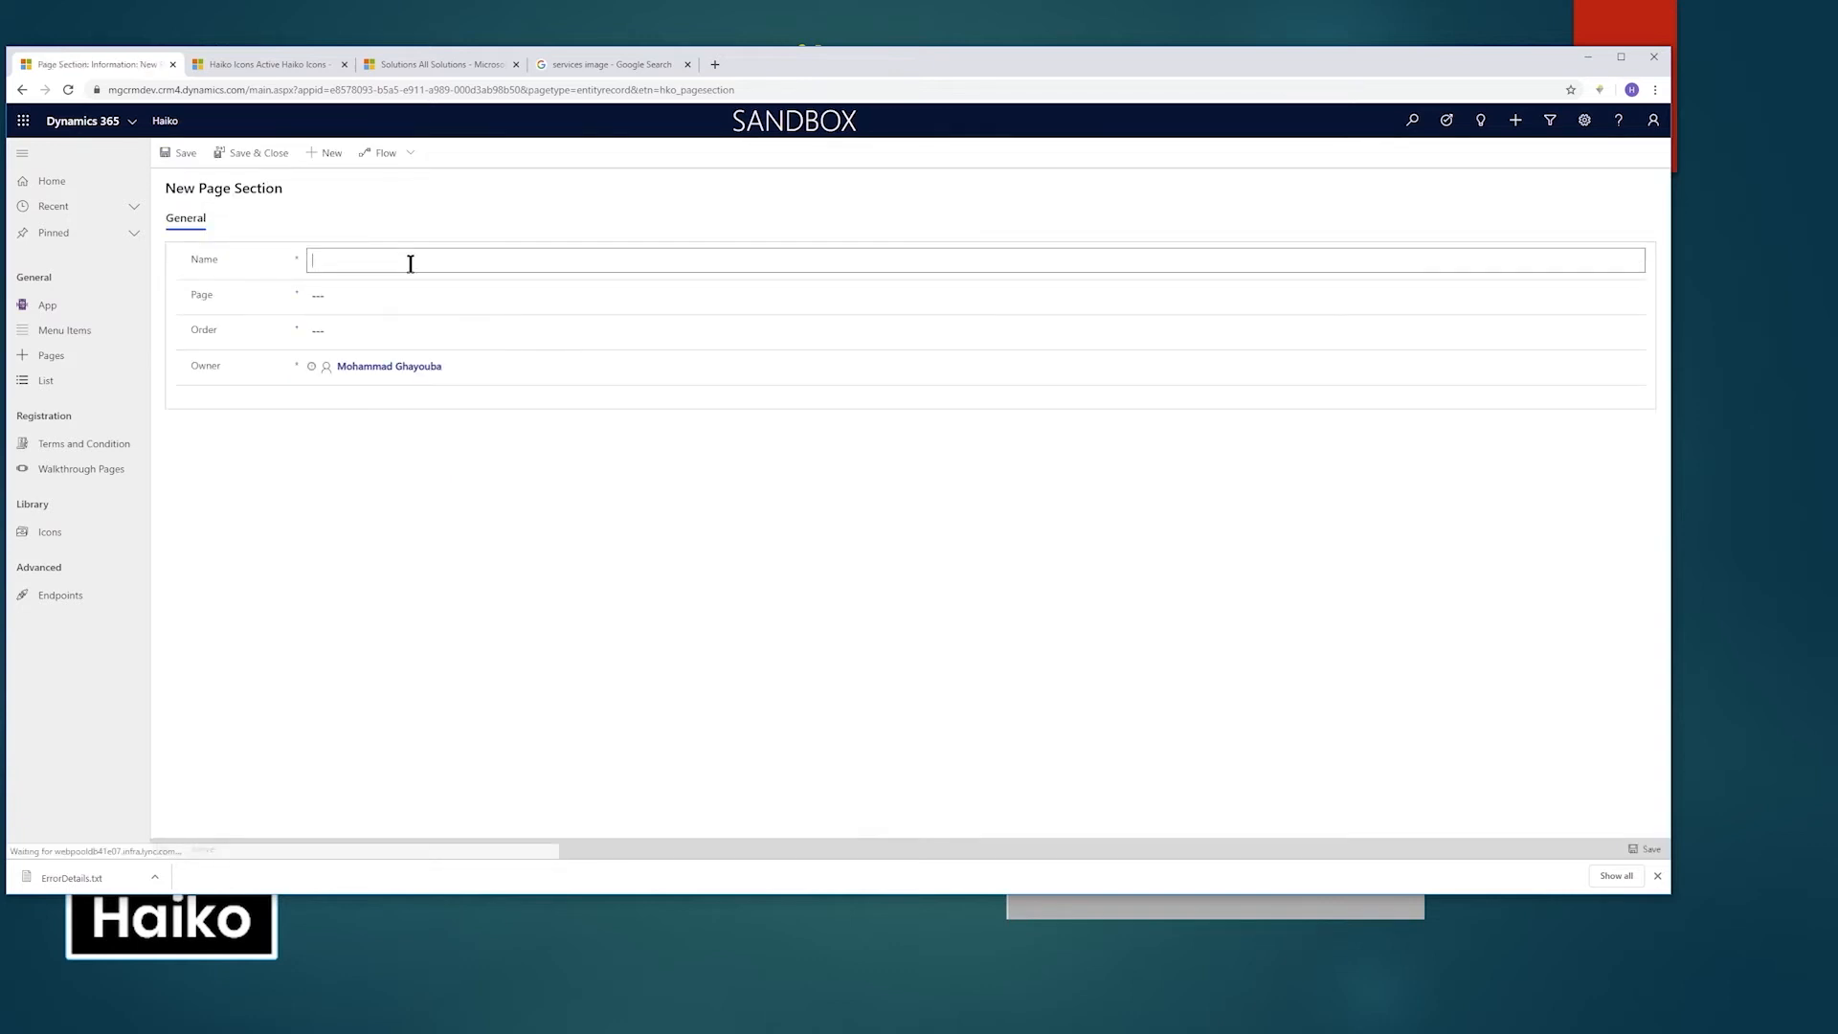
pyautogui.write('Services Details Section')
pyautogui.press('Tab')
pyautogui.write('Se')
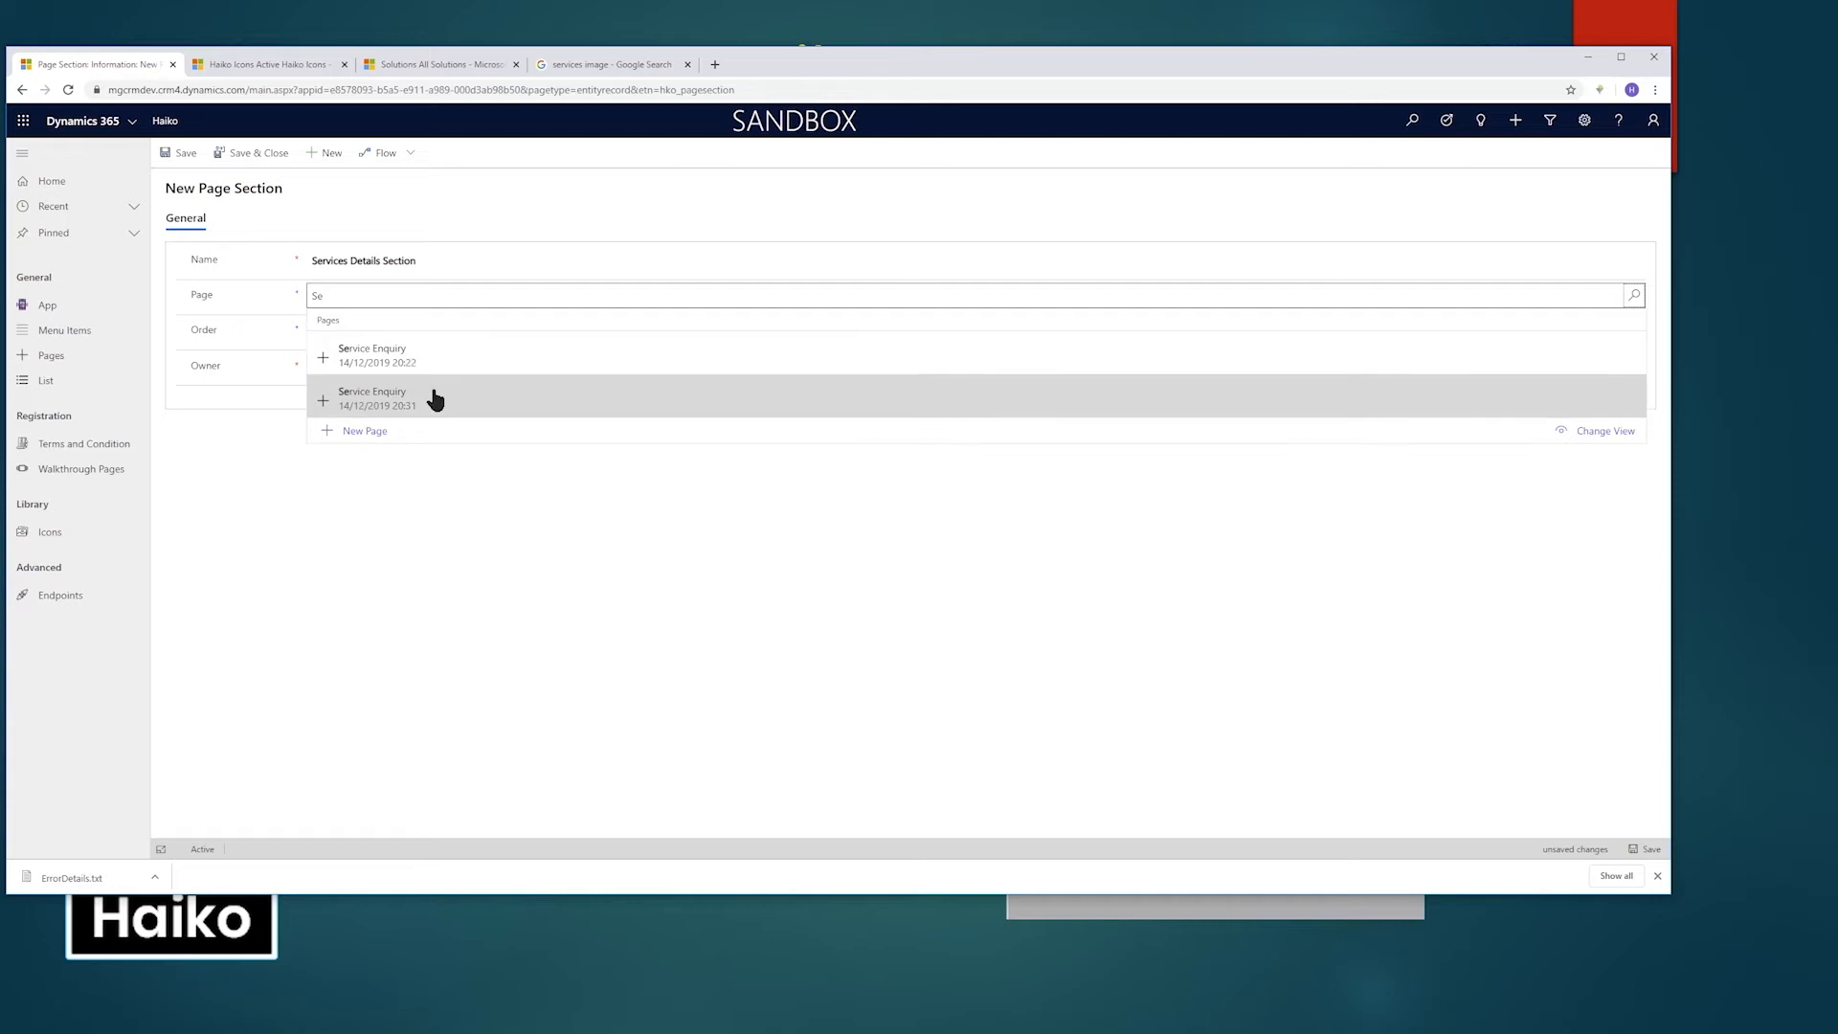
pyautogui.click(436, 401)
pyautogui.click(391, 326)
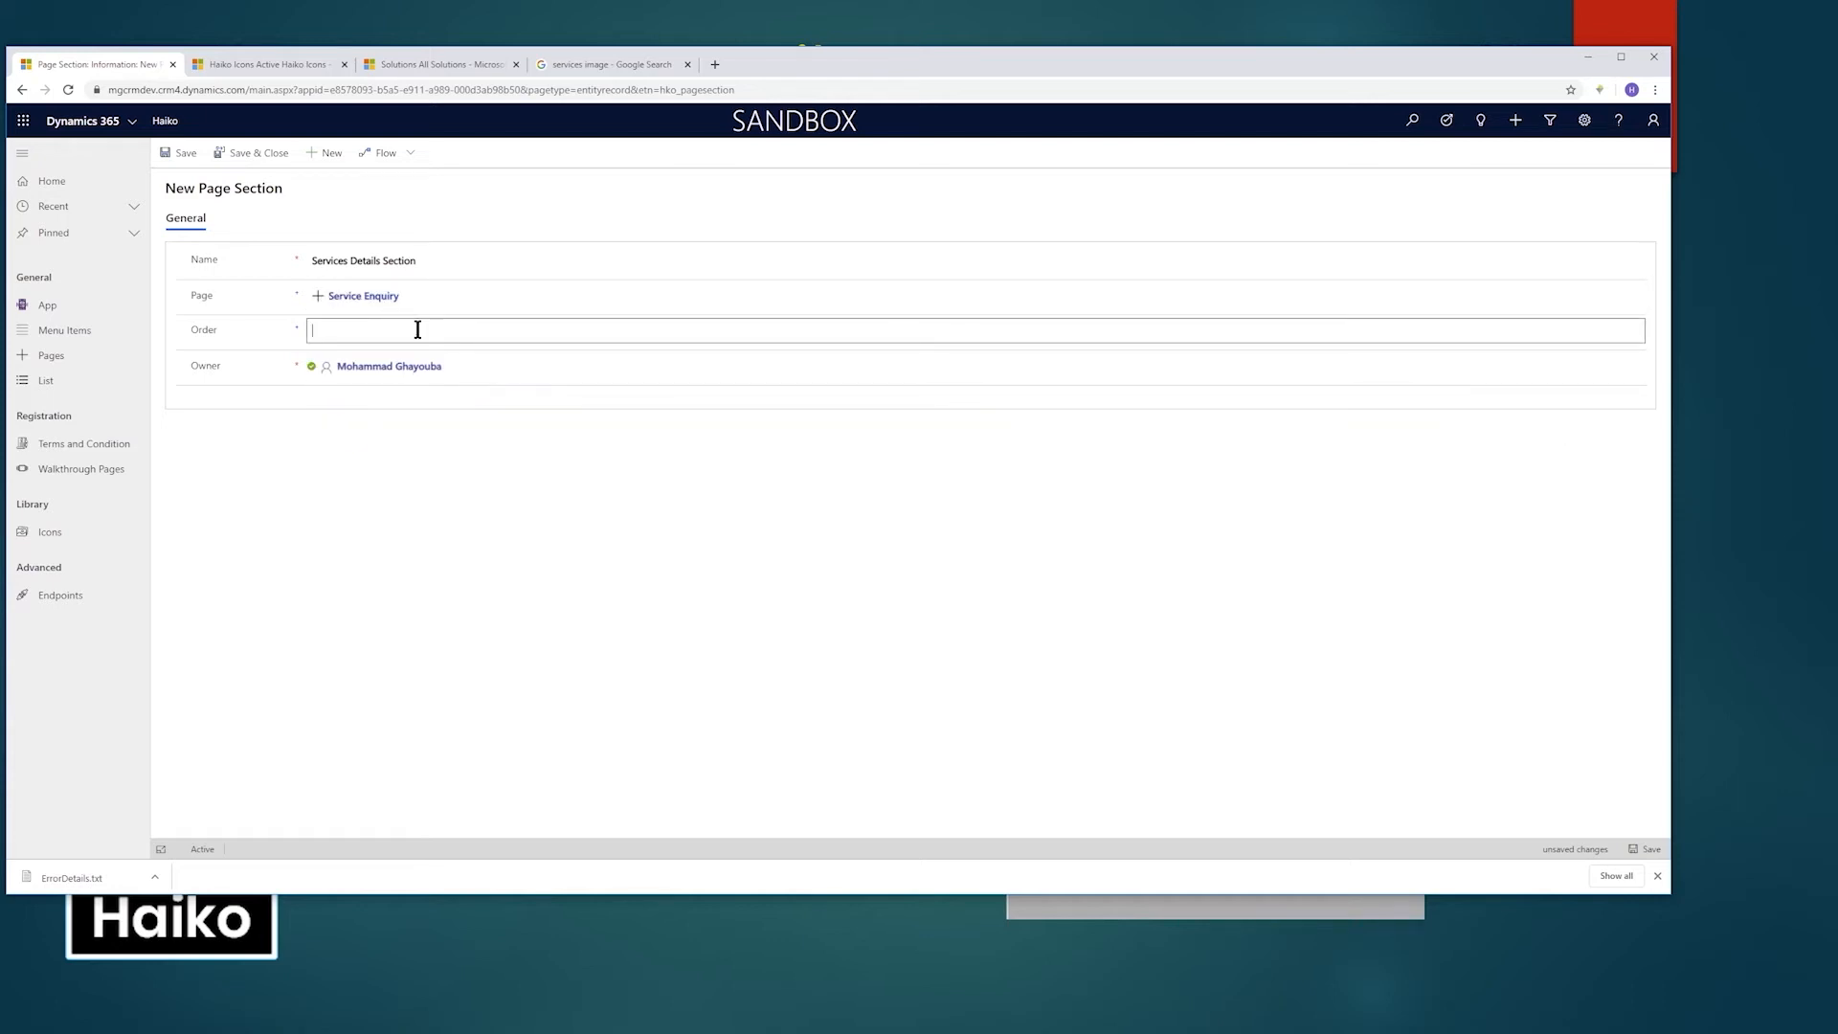
pyautogui.click(253, 153)
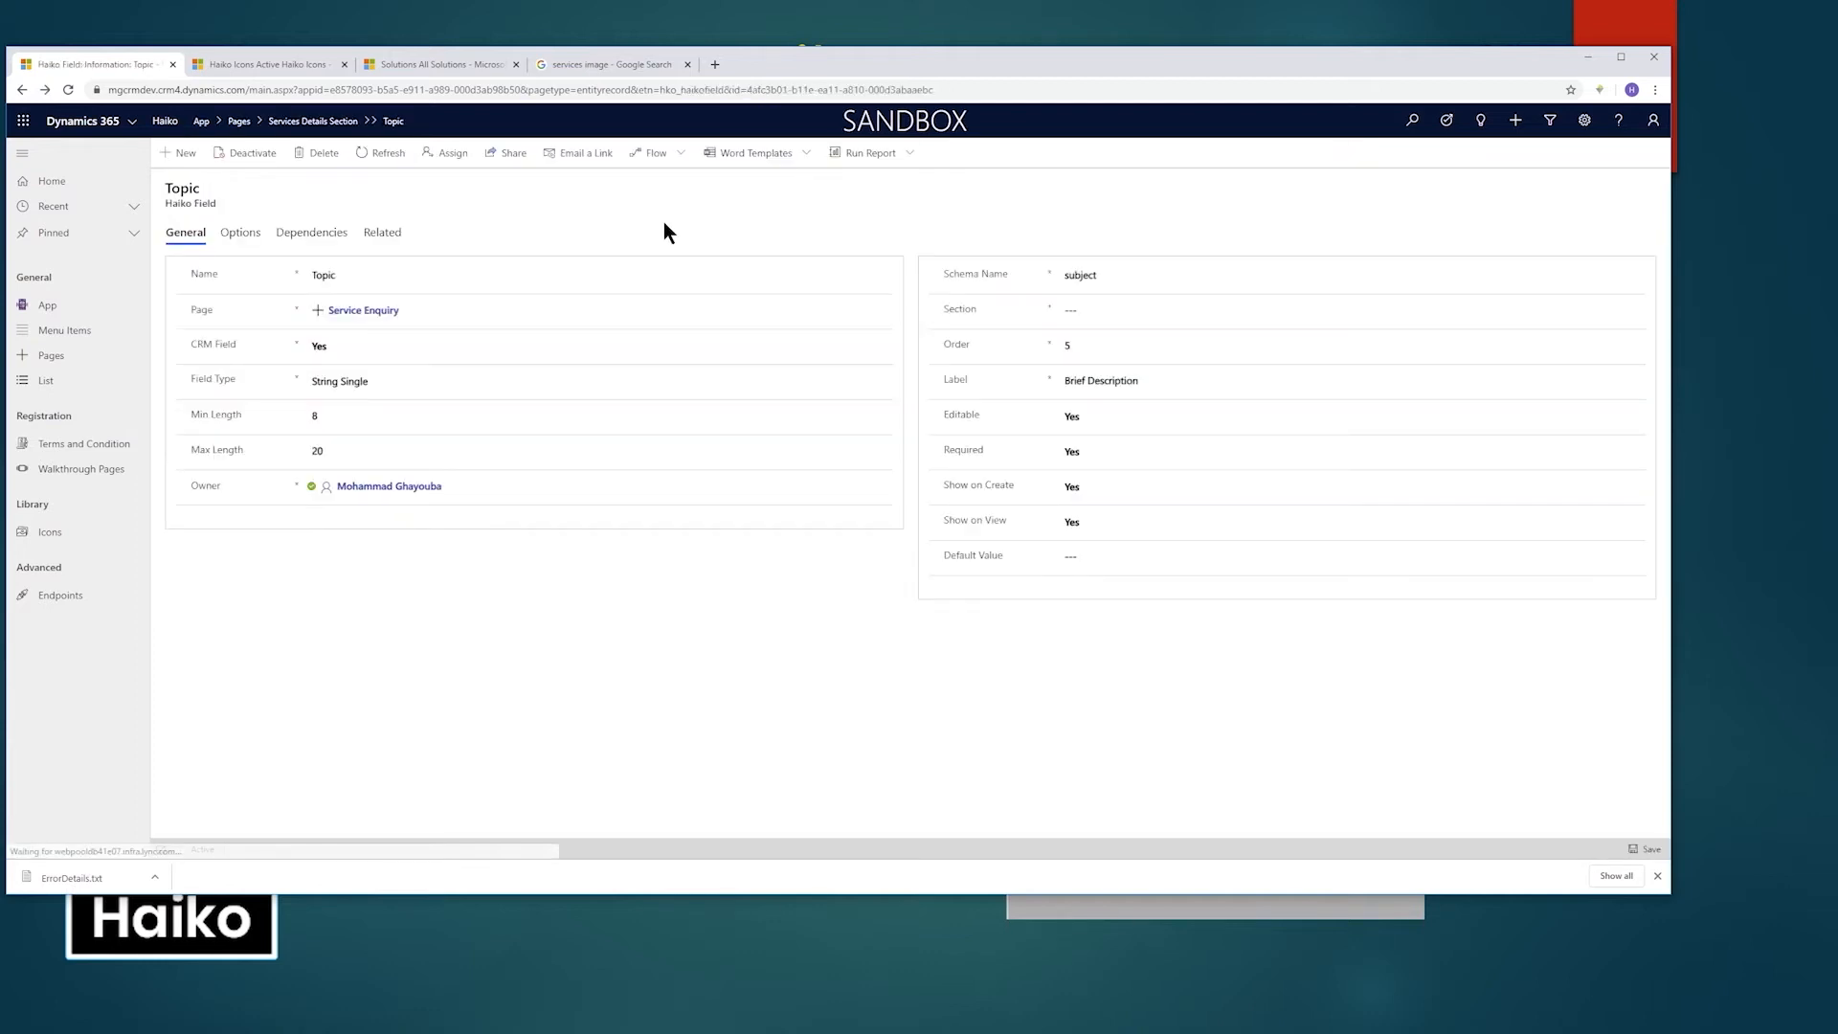
# Assign Services Details Section as the Topic field's section and save the field.
pyautogui.click(1120, 305)
pyautogui.click(1169, 356)
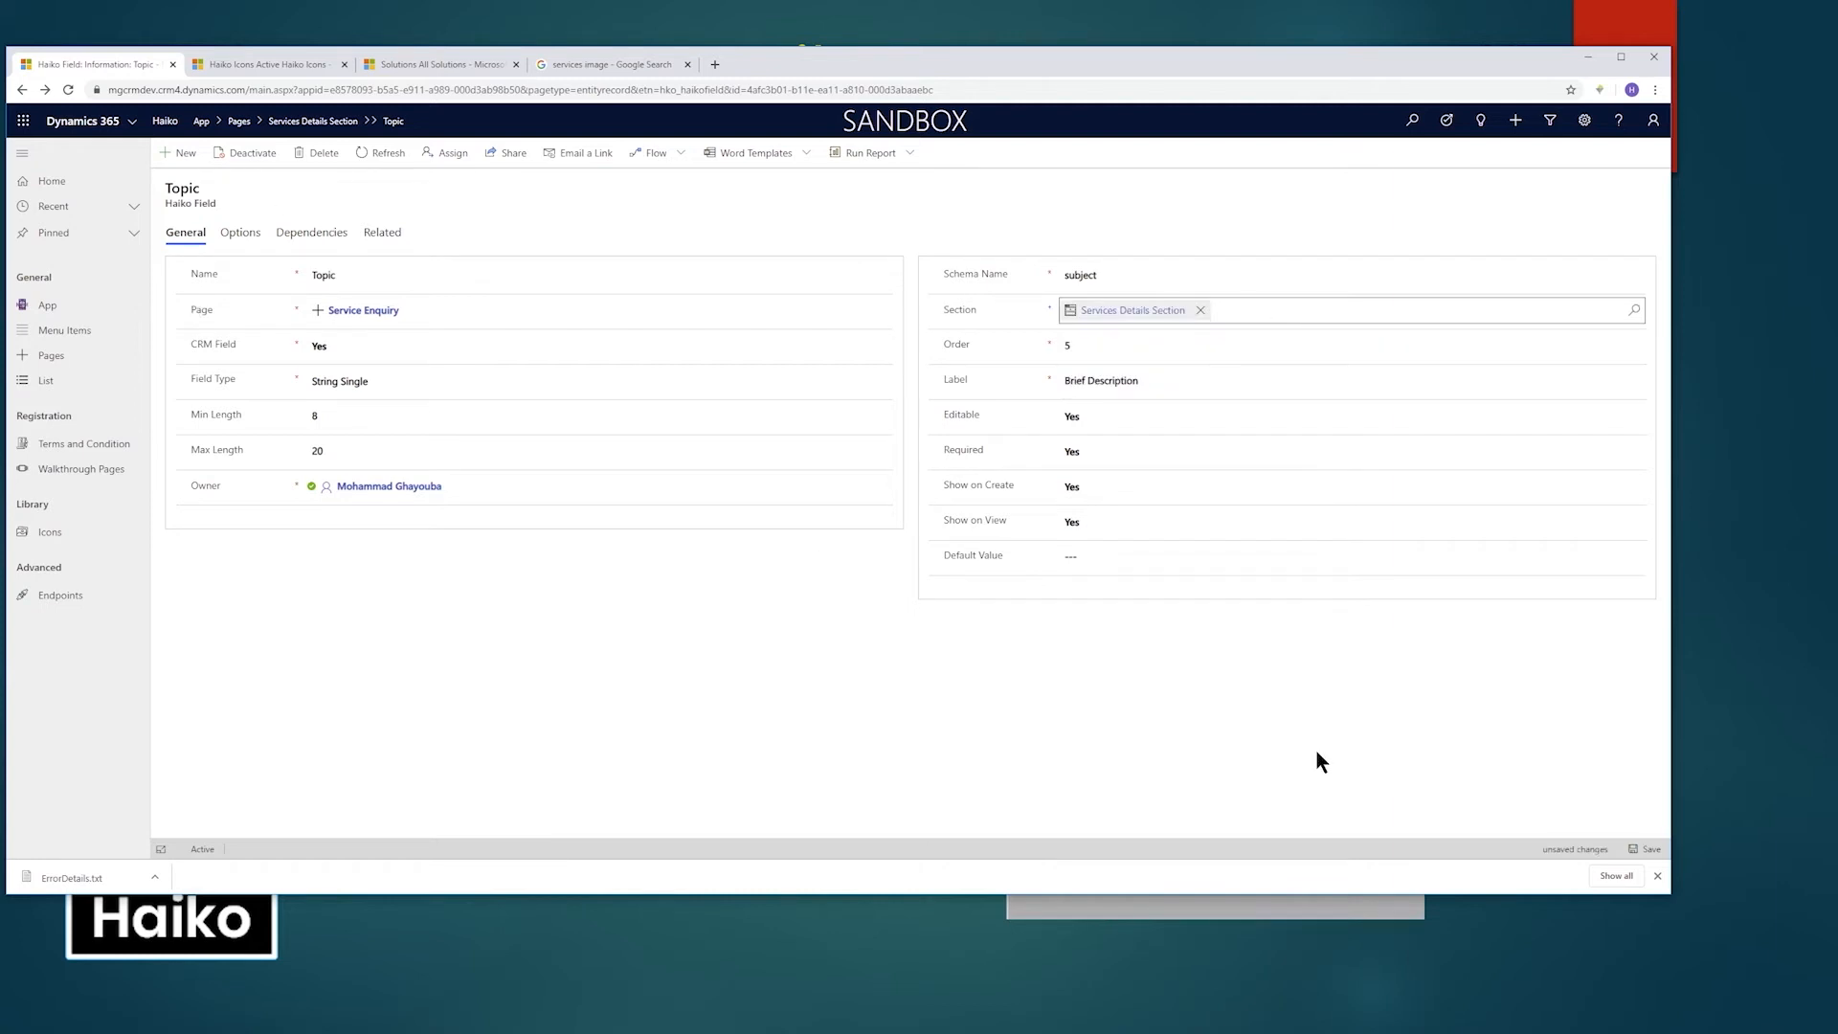
pyautogui.click(1649, 851)
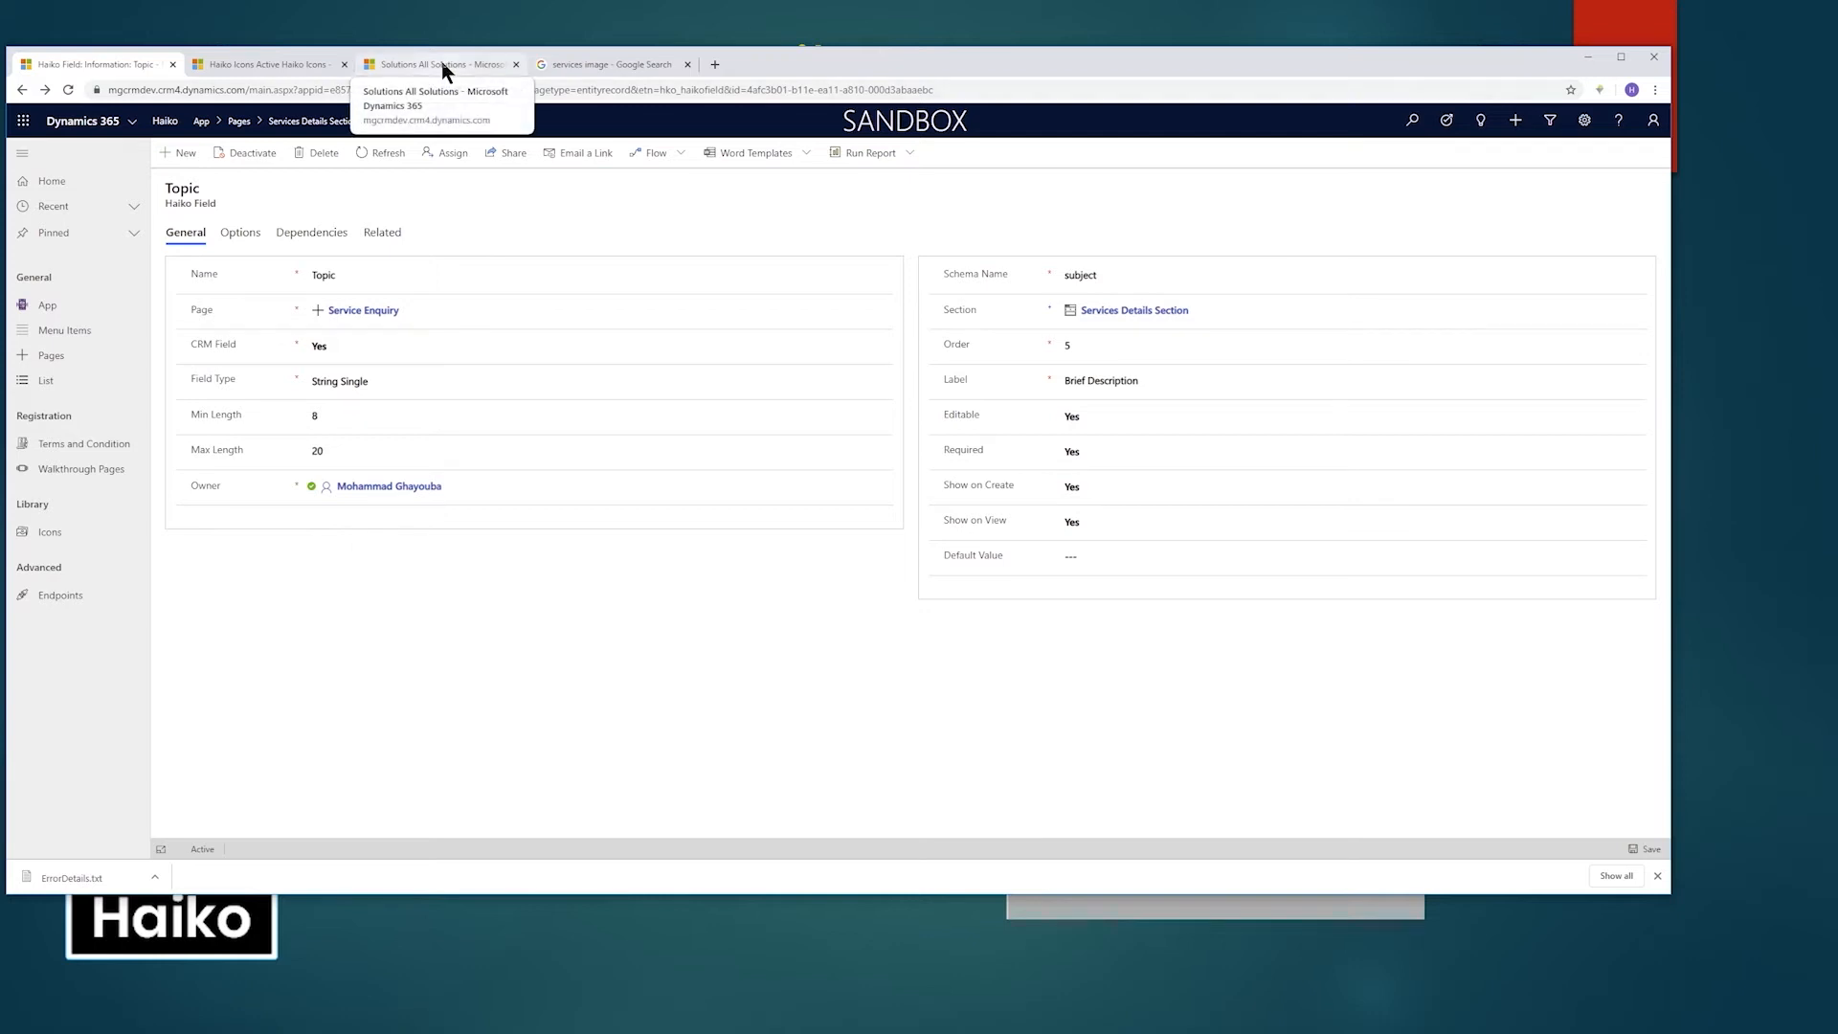
# Look up the schema name of the Lead Source field in the Lead form editor.
pyautogui.hotkey('alt', 'Tab')
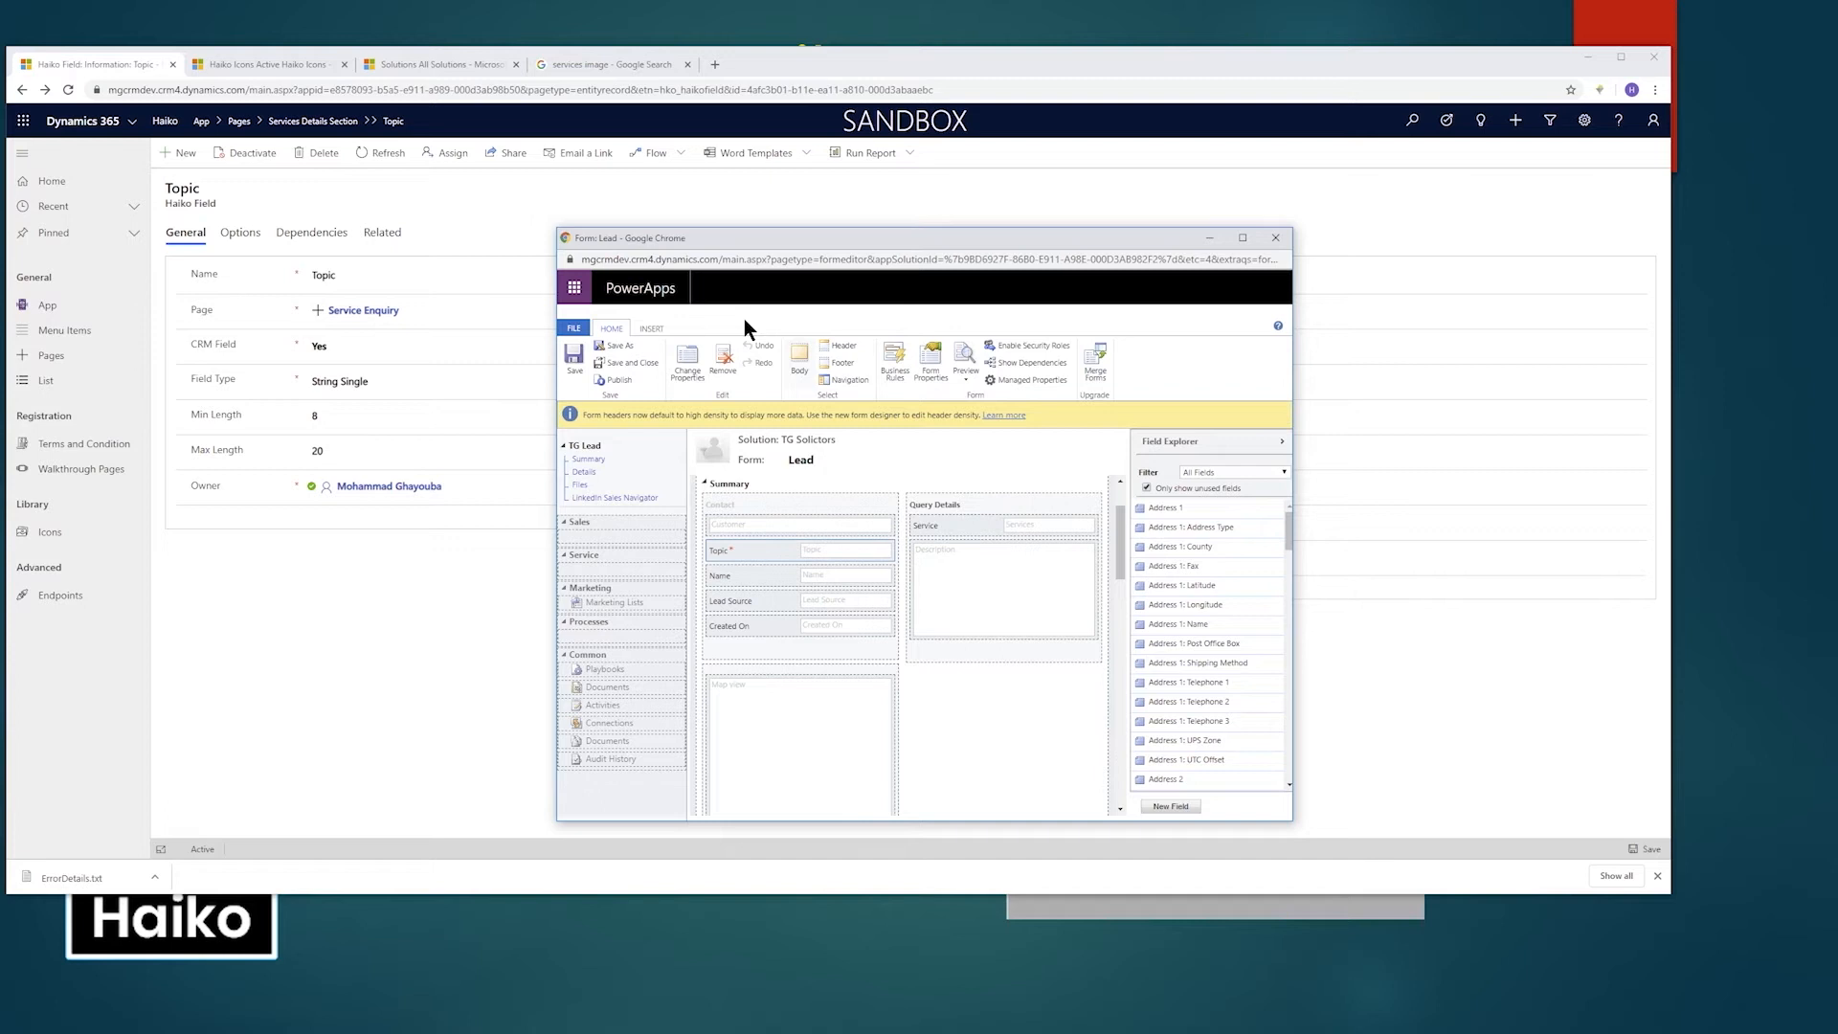
pyautogui.doubleClick(827, 593)
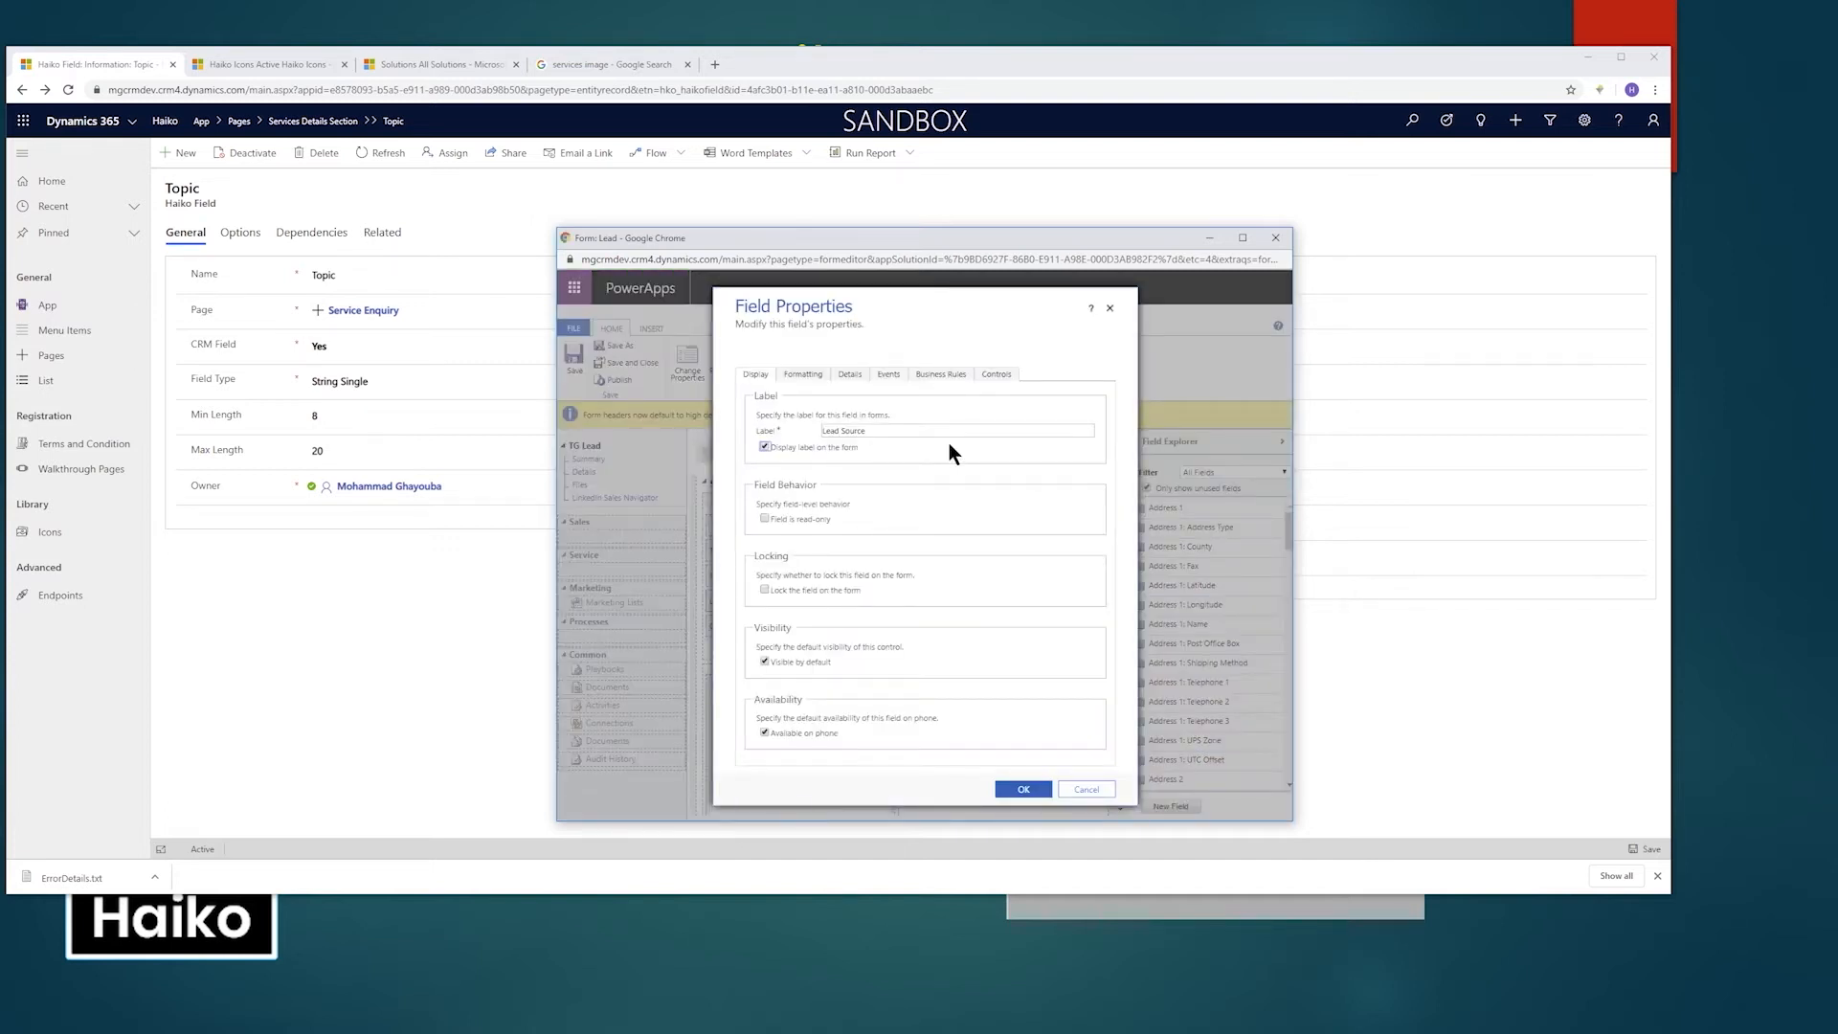
pyautogui.click(869, 377)
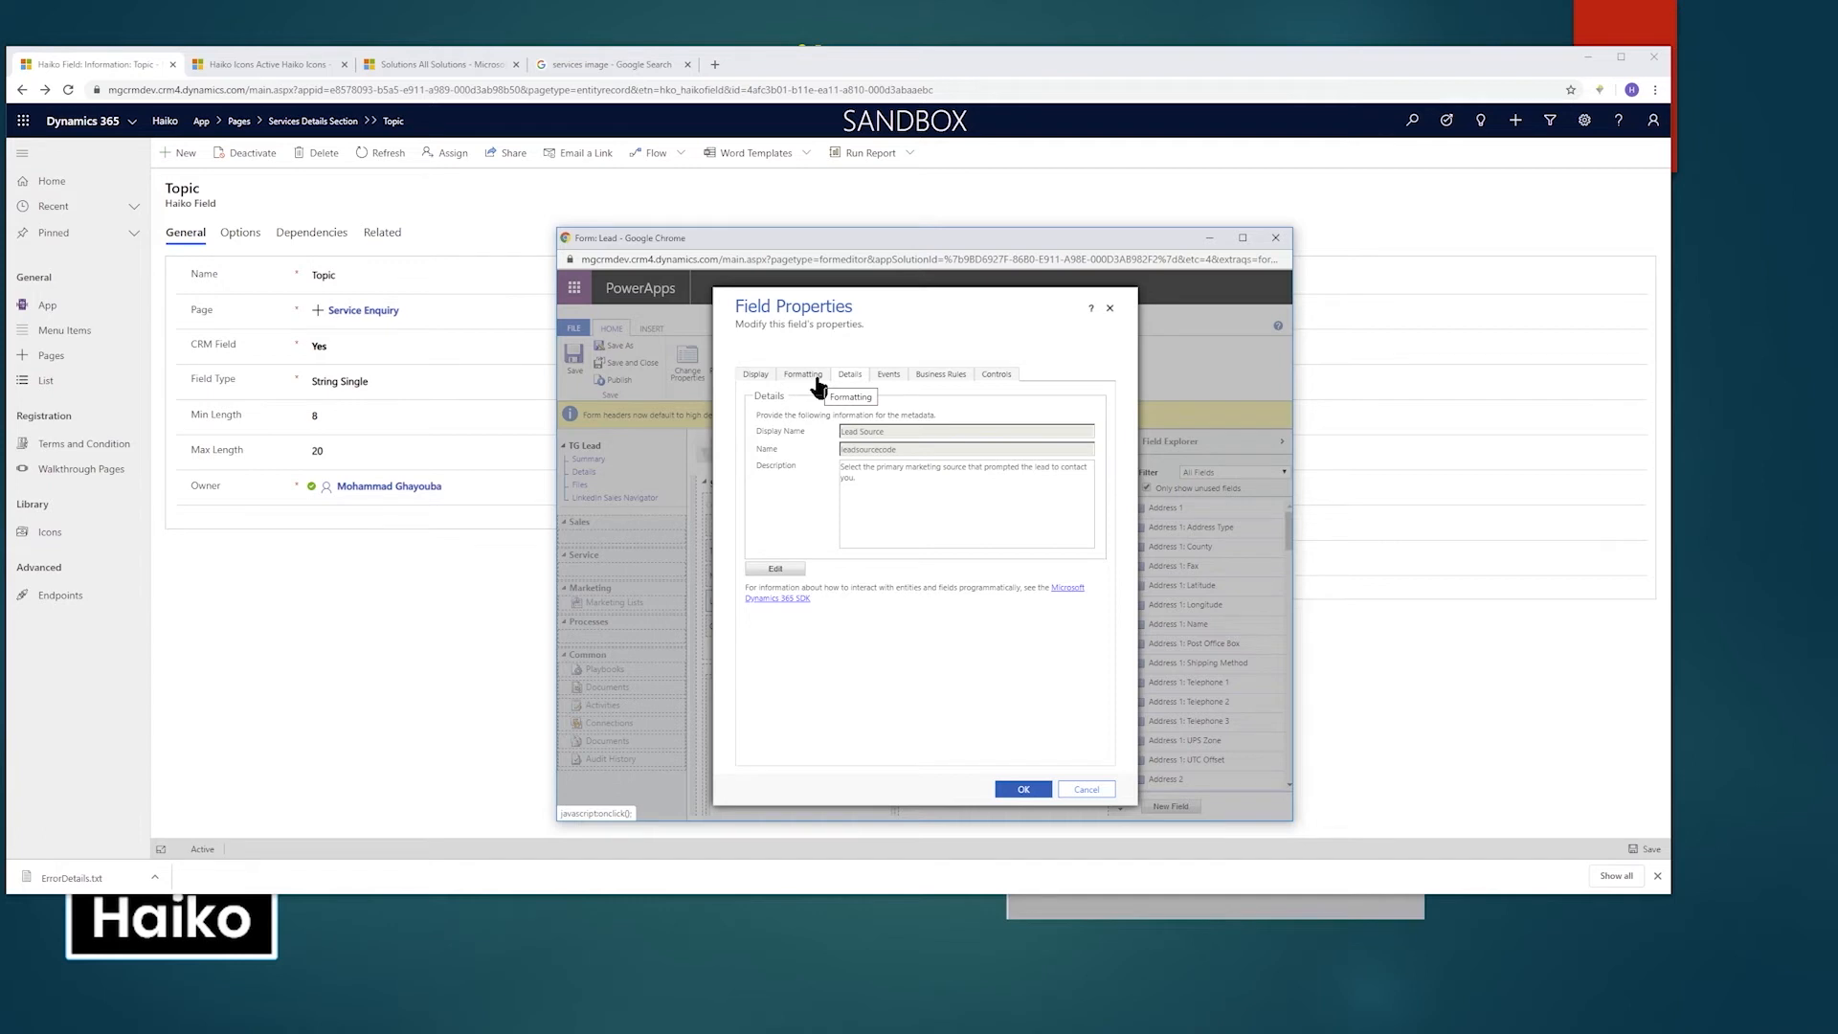
# Open the Lead Source field definition, examine its option list and the App option's value, and return to the Topic field record.
pyautogui.click(766, 571)
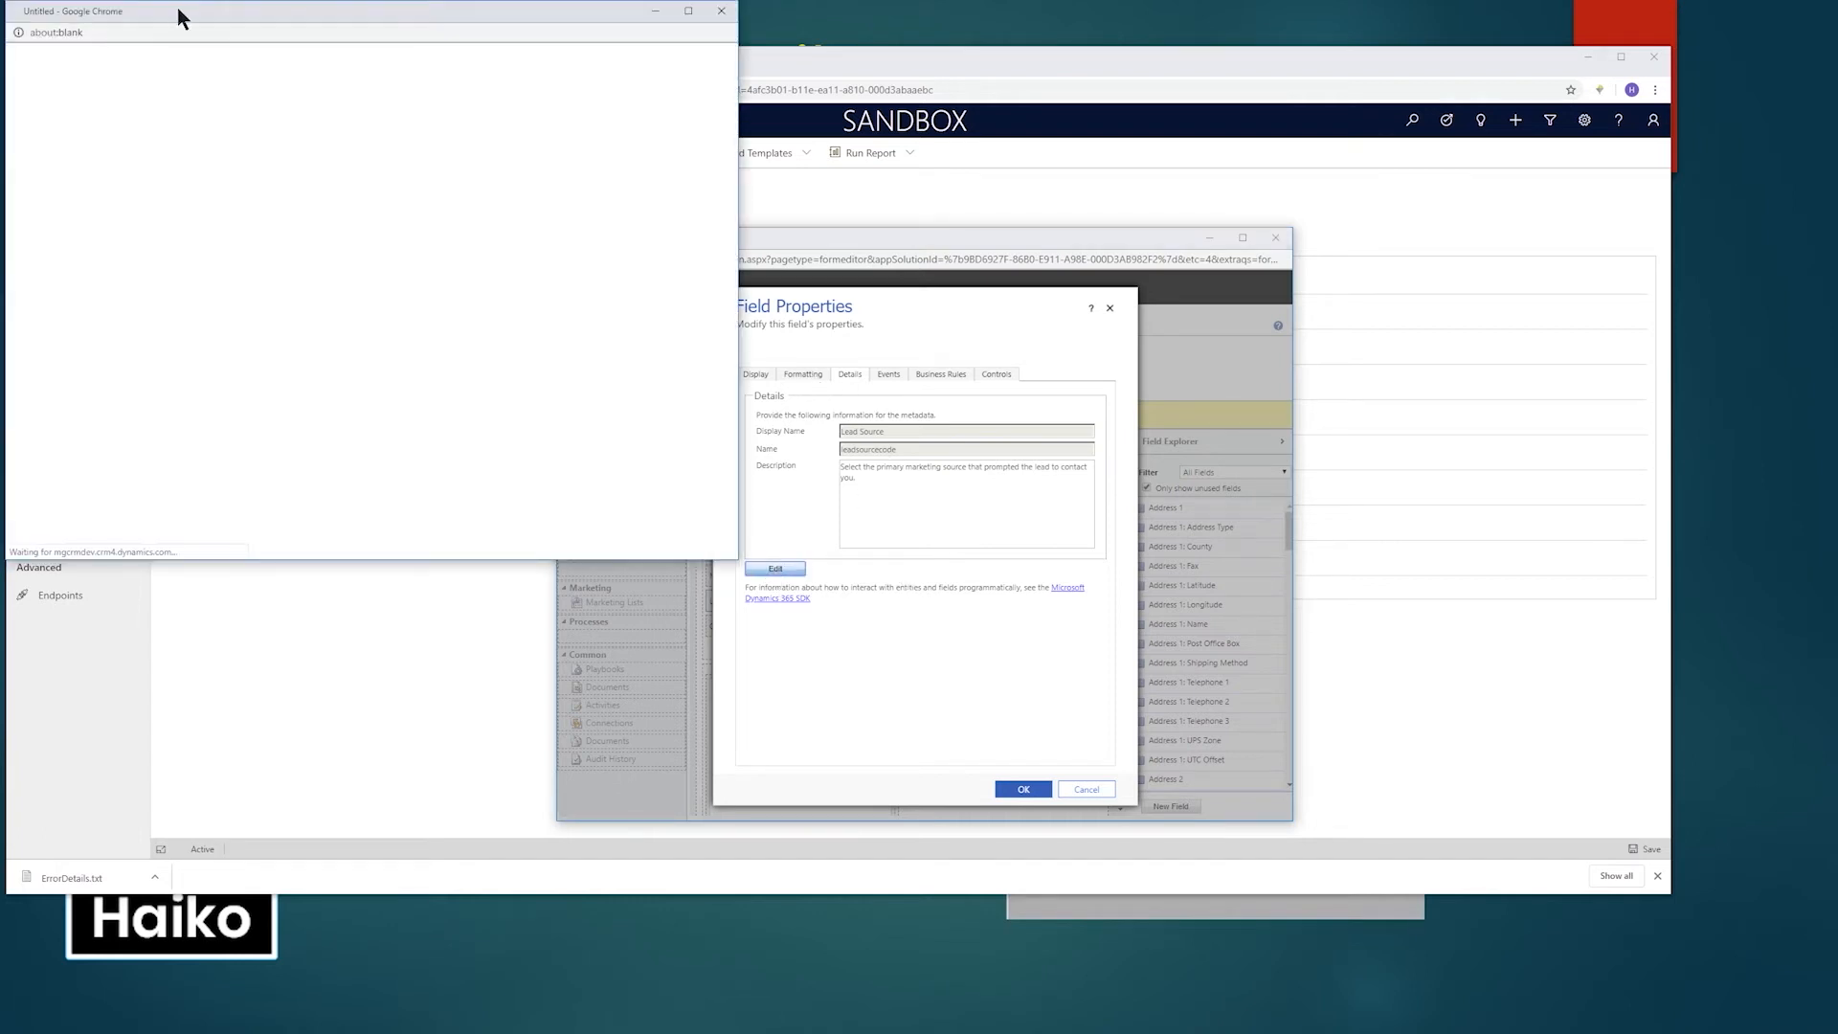
pyautogui.moveTo(176, 10); pyautogui.dragTo(415, 107)
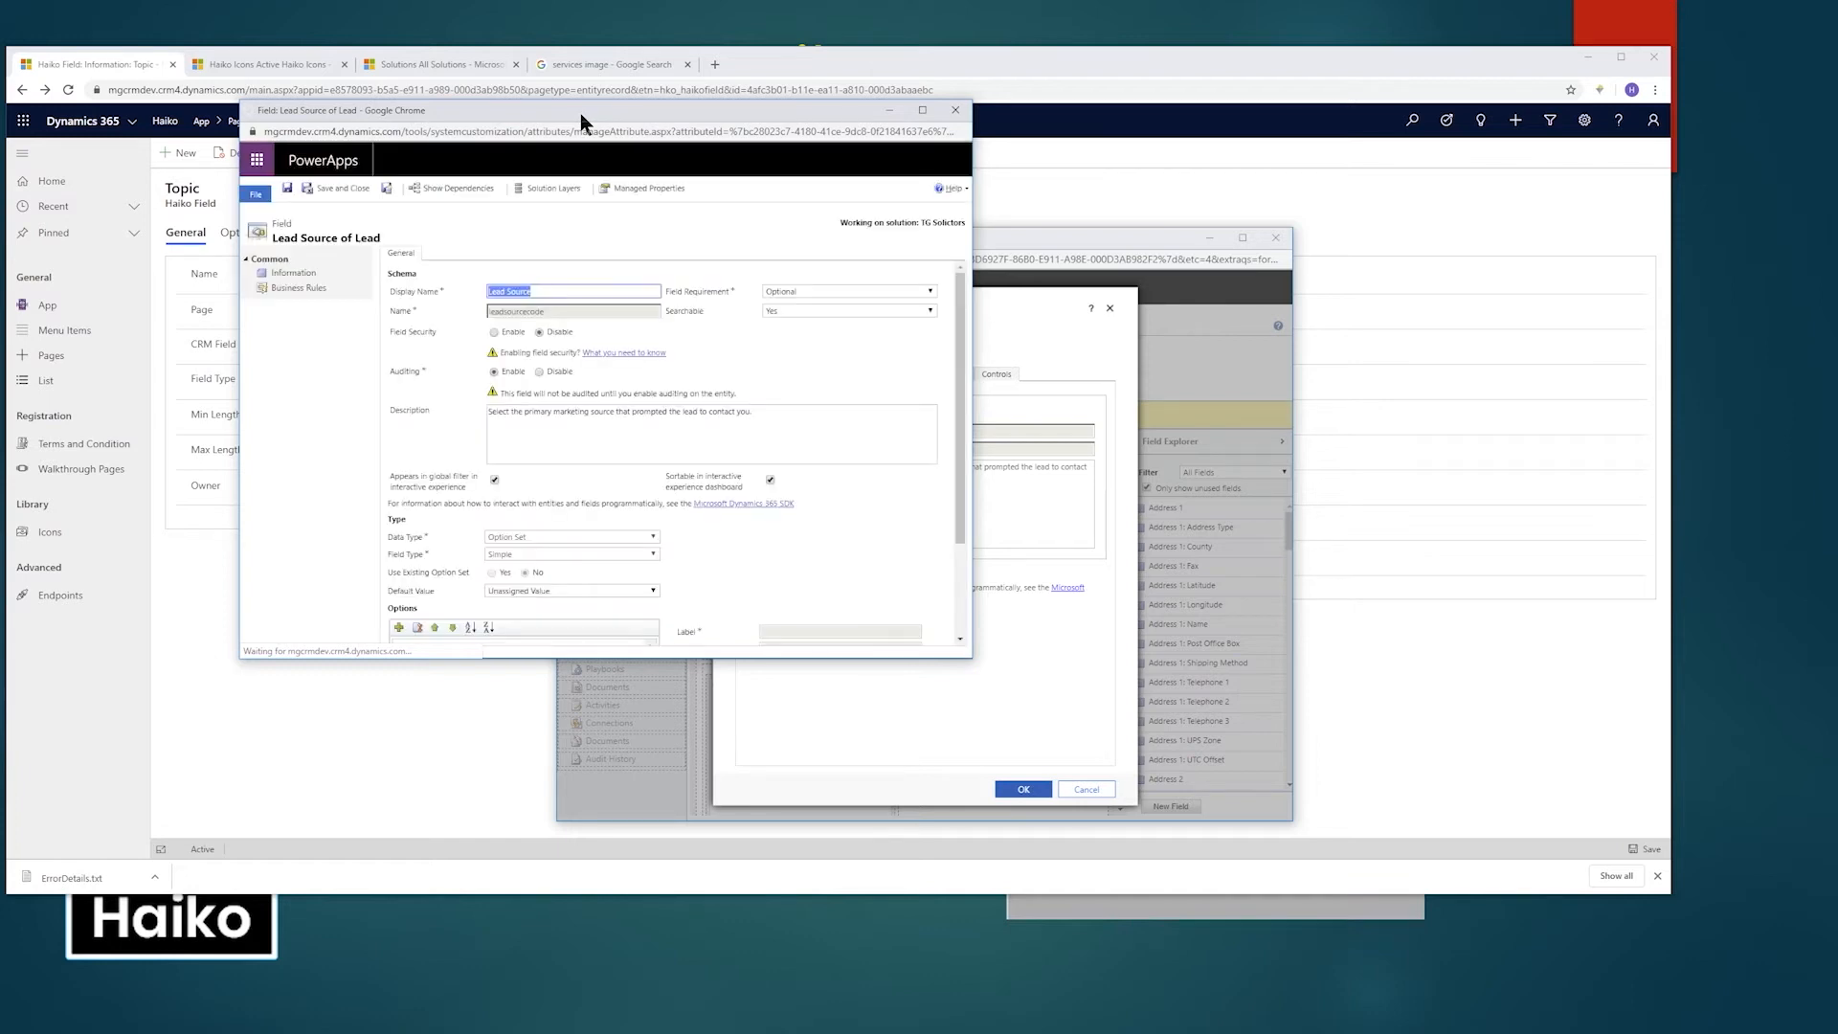
pyautogui.scroll(-2, 718, 322)
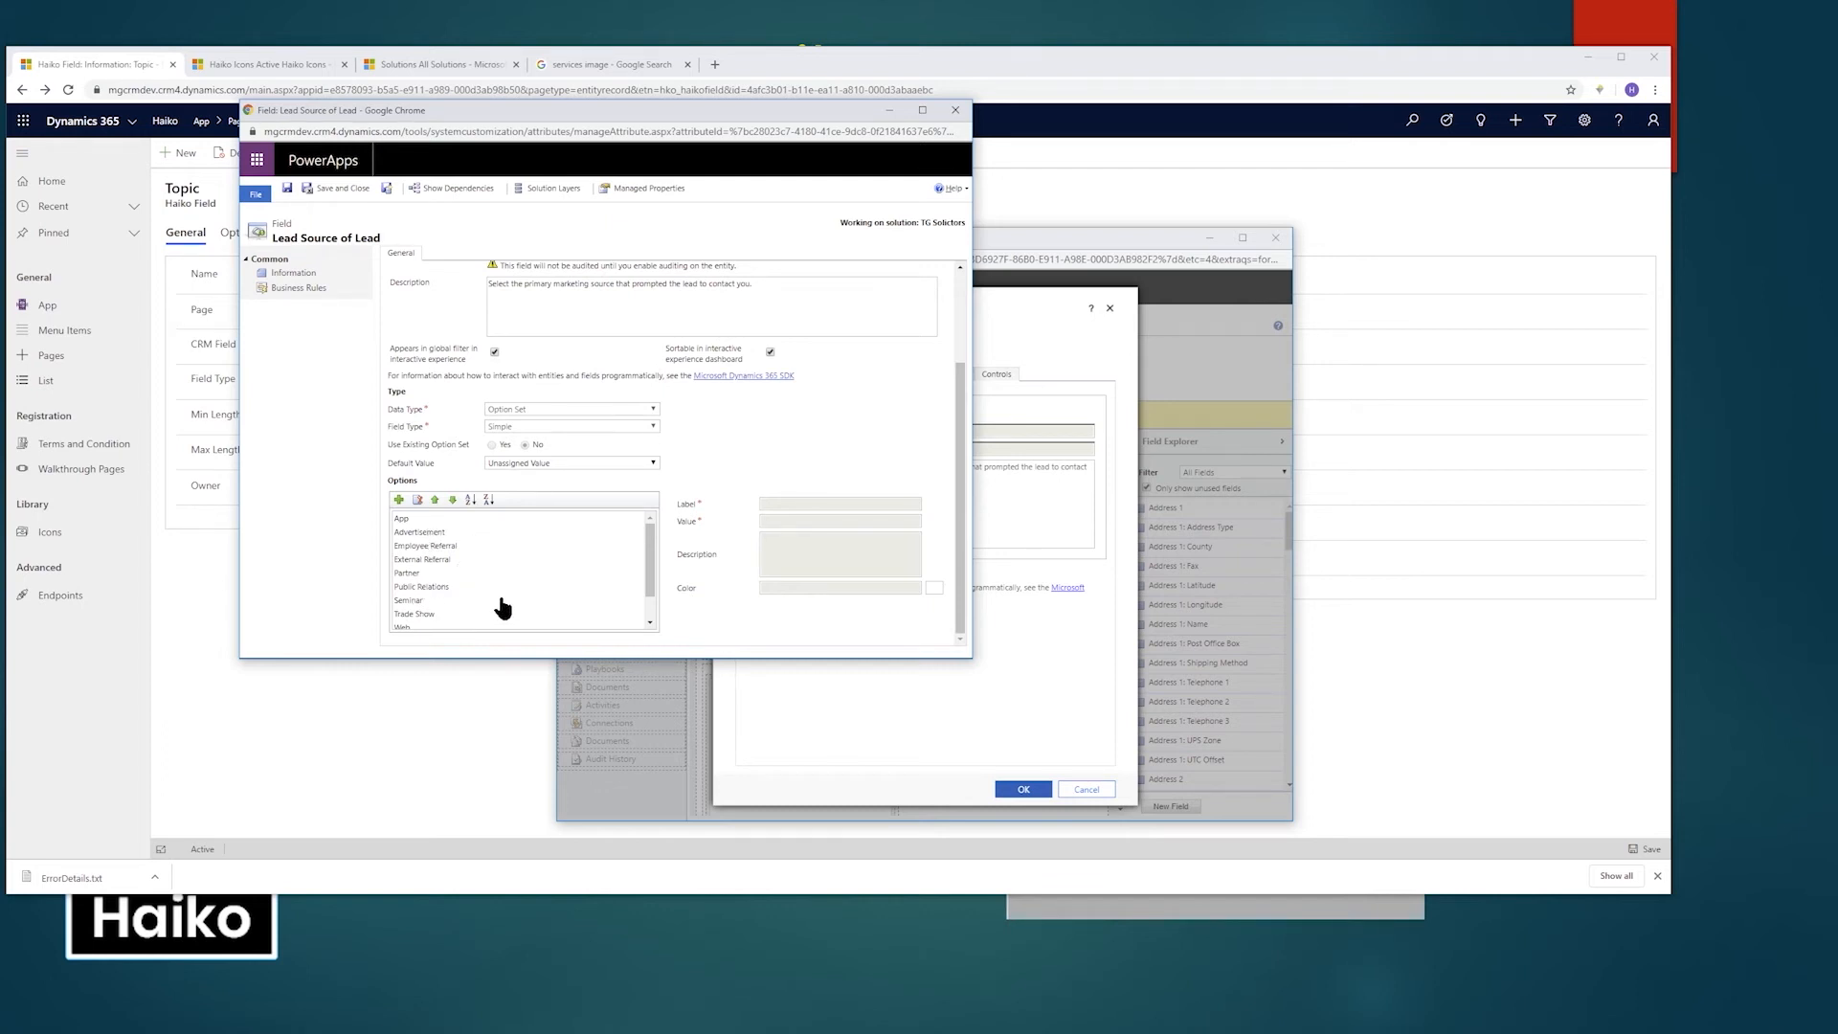
pyautogui.click(423, 519)
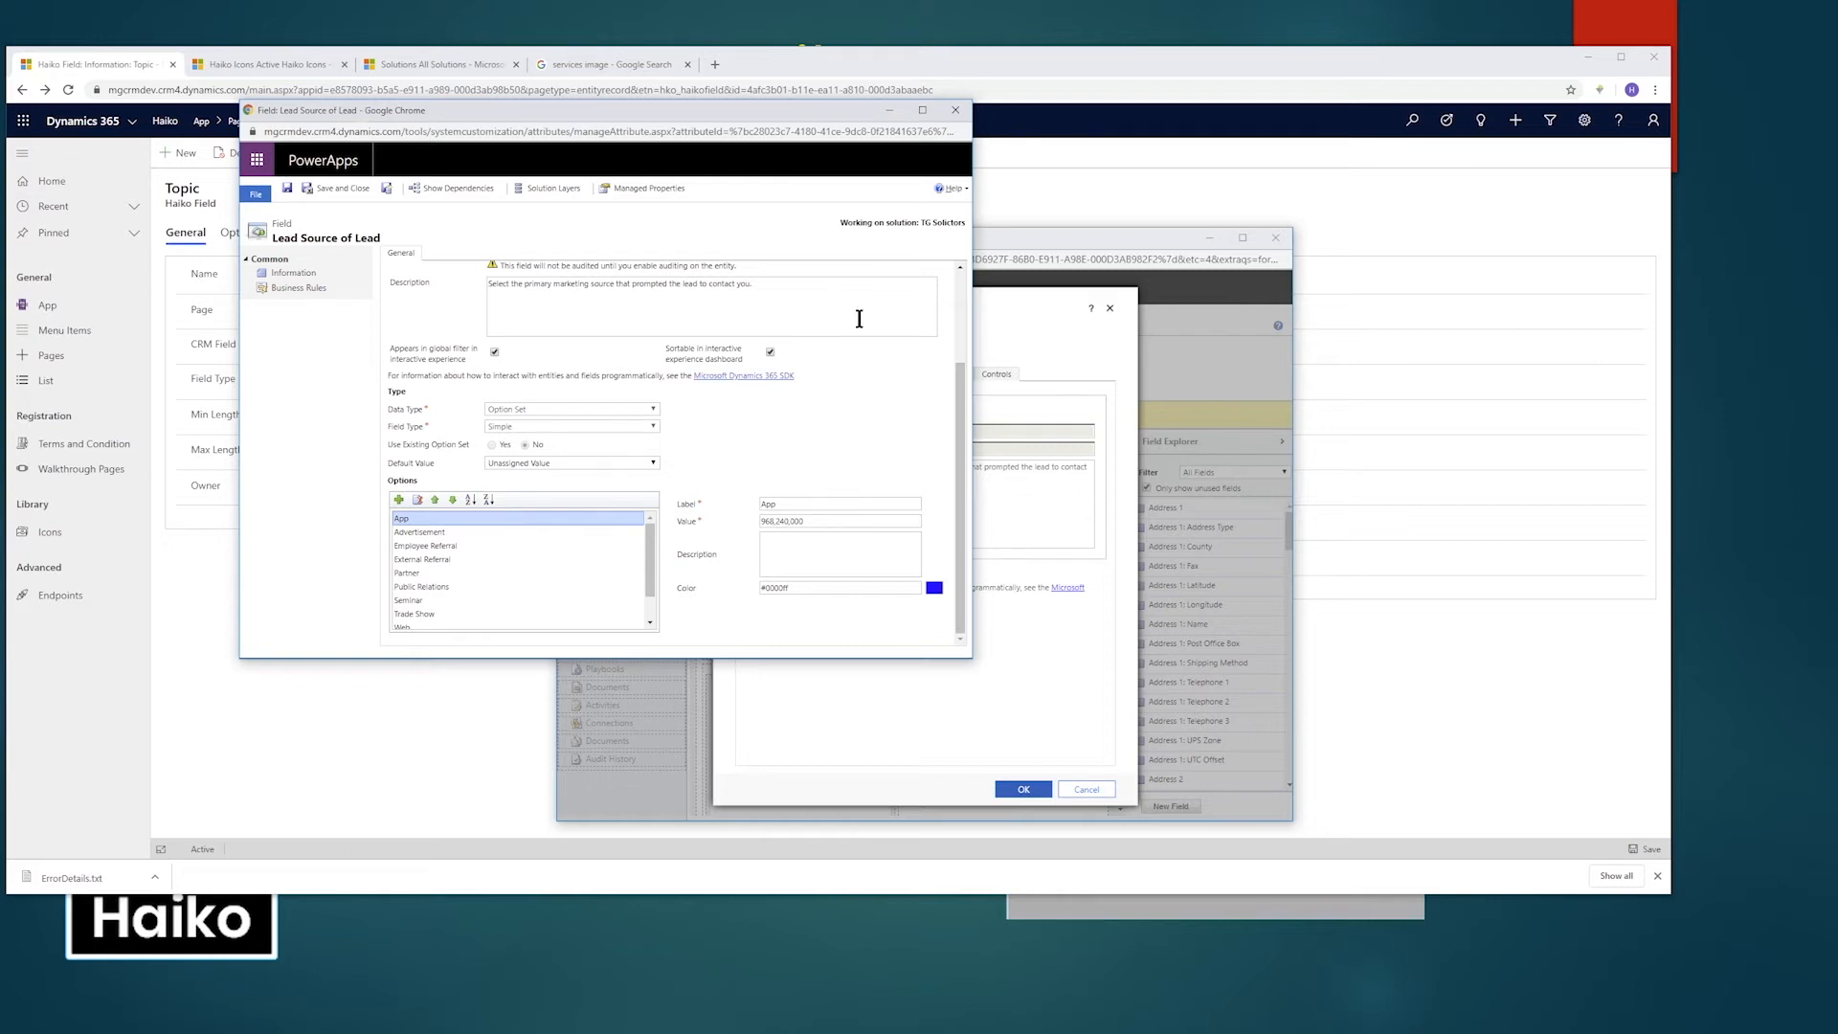
pyautogui.click(959, 111)
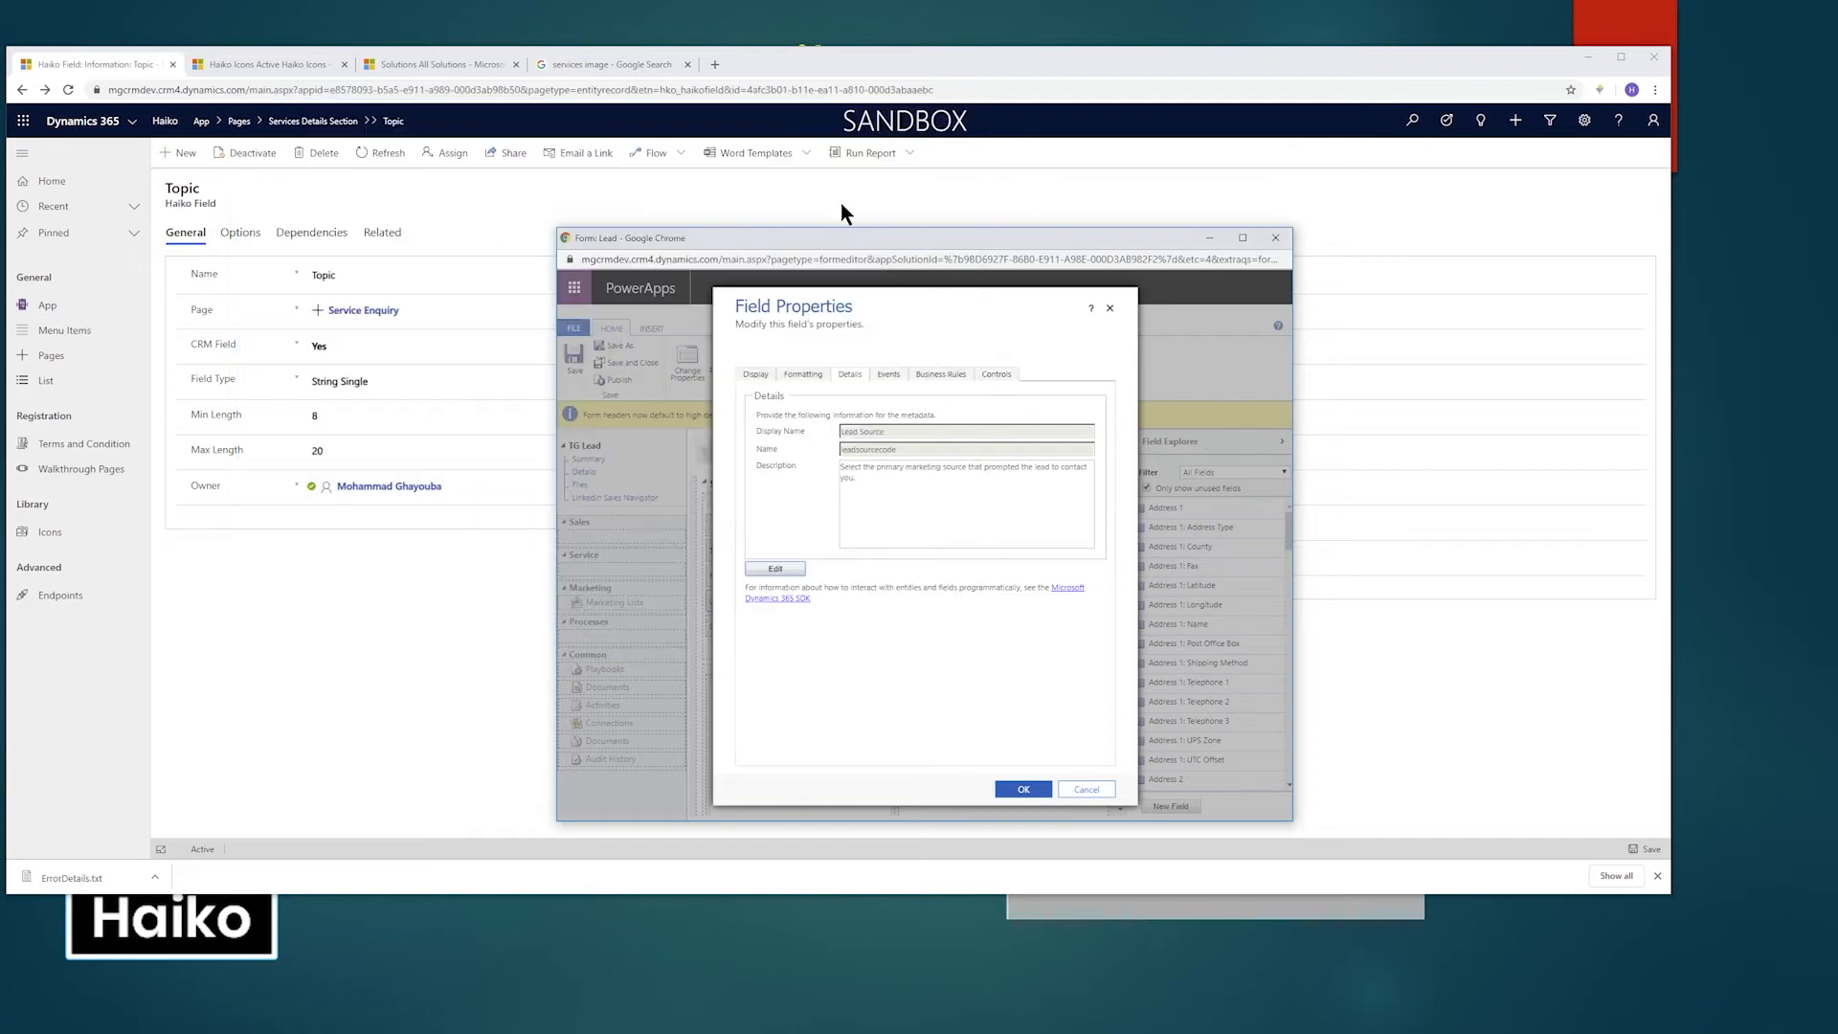
pyautogui.click(403, 610)
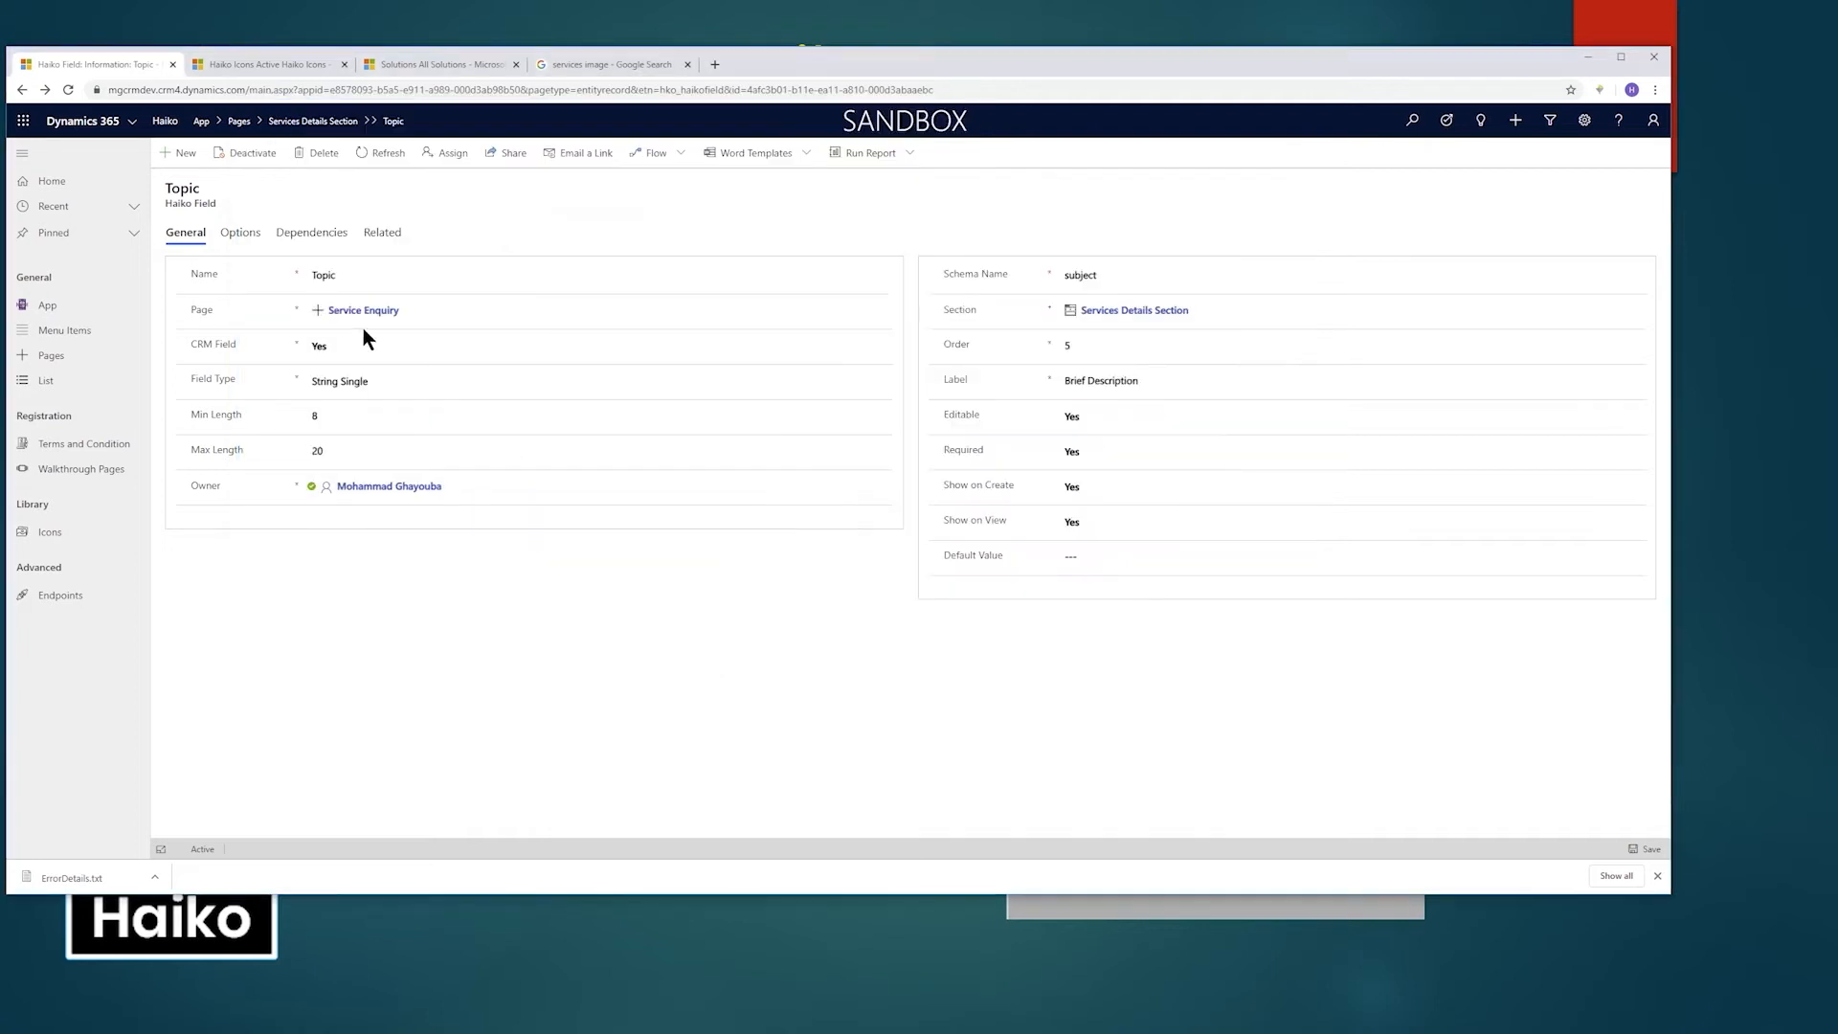
# Open the Service Enquiry page record and start a new Haiko field from its list of fields.
pyautogui.click(327, 126)
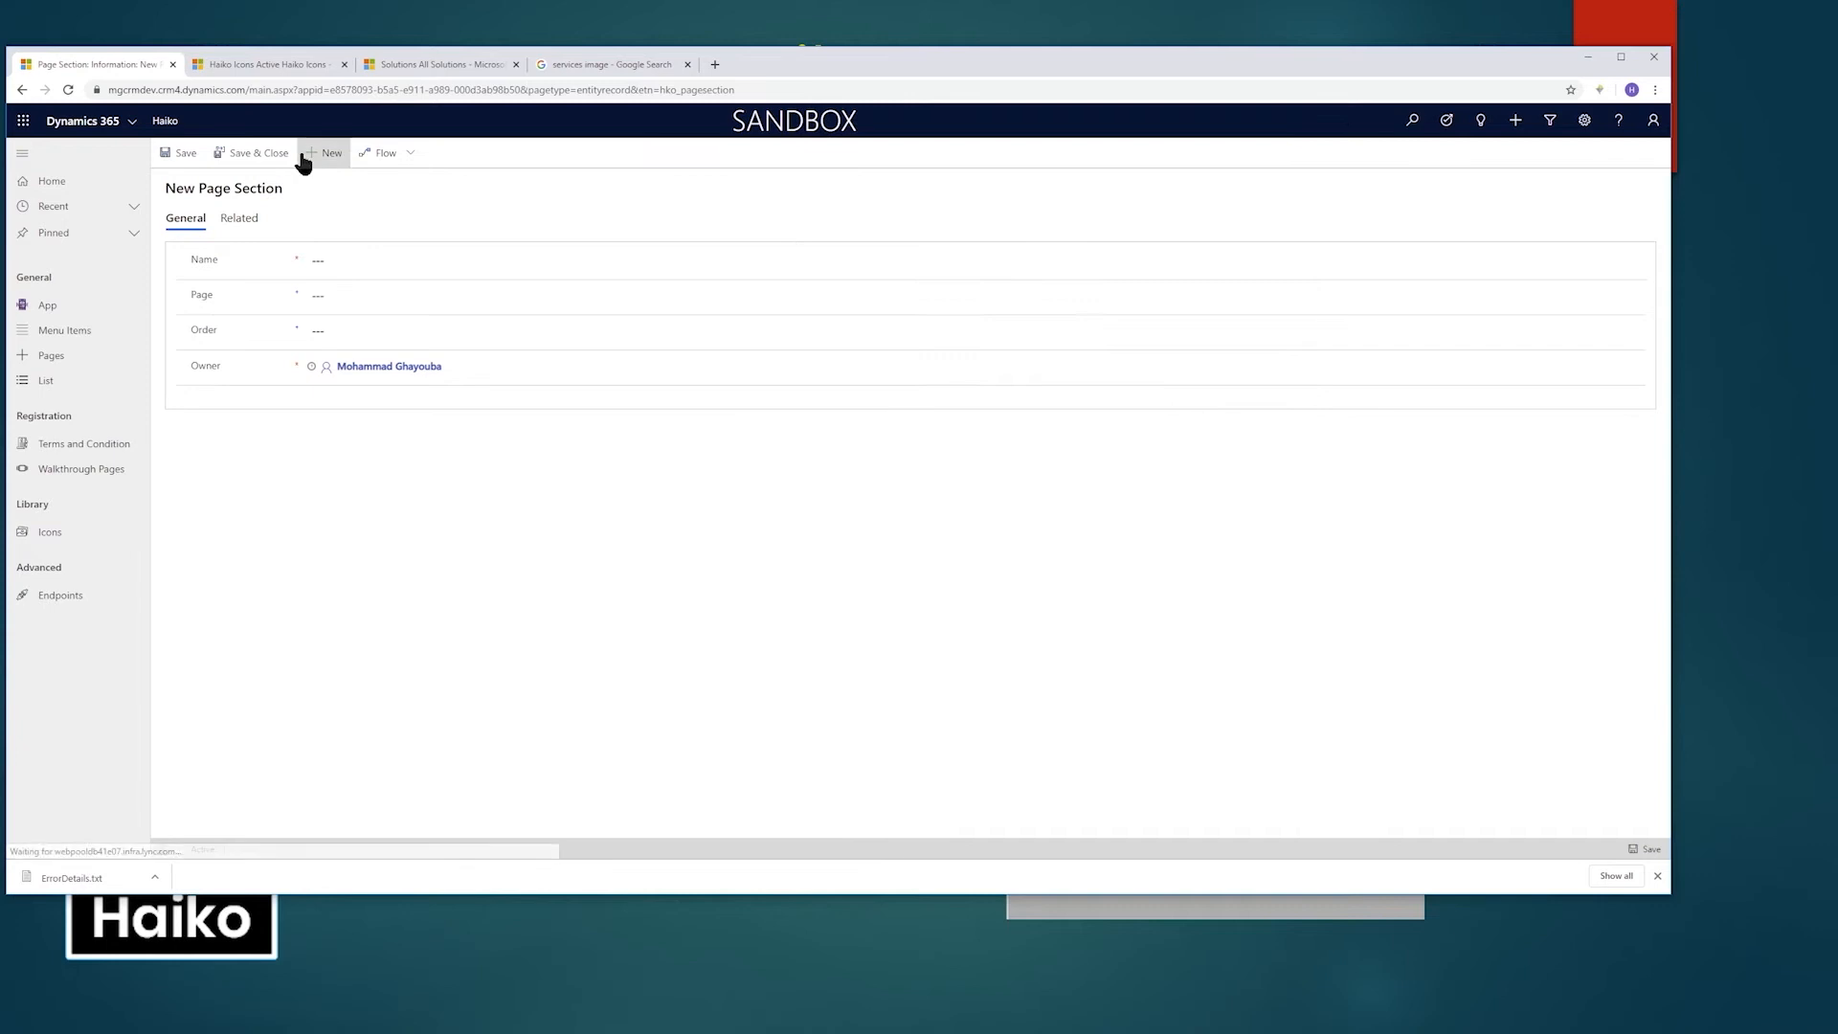
pyautogui.click(55, 360)
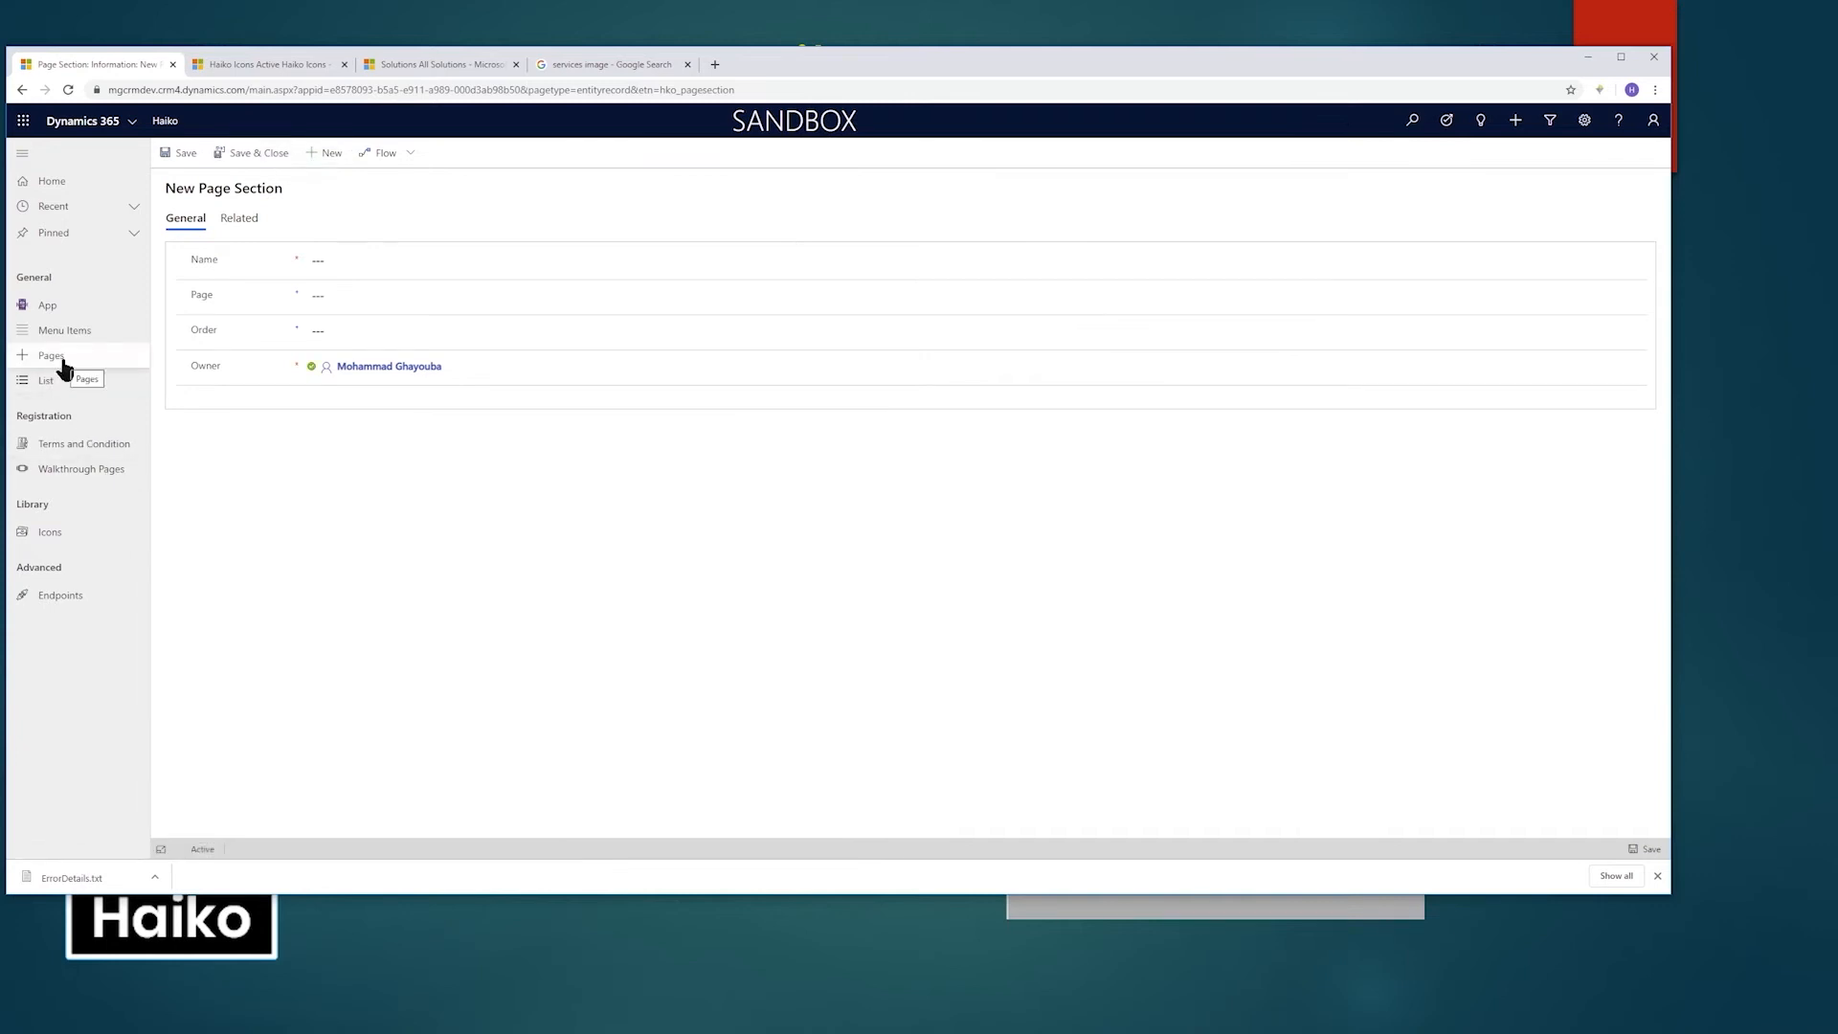
pyautogui.click(237, 347)
pyautogui.click(235, 234)
pyautogui.click(188, 236)
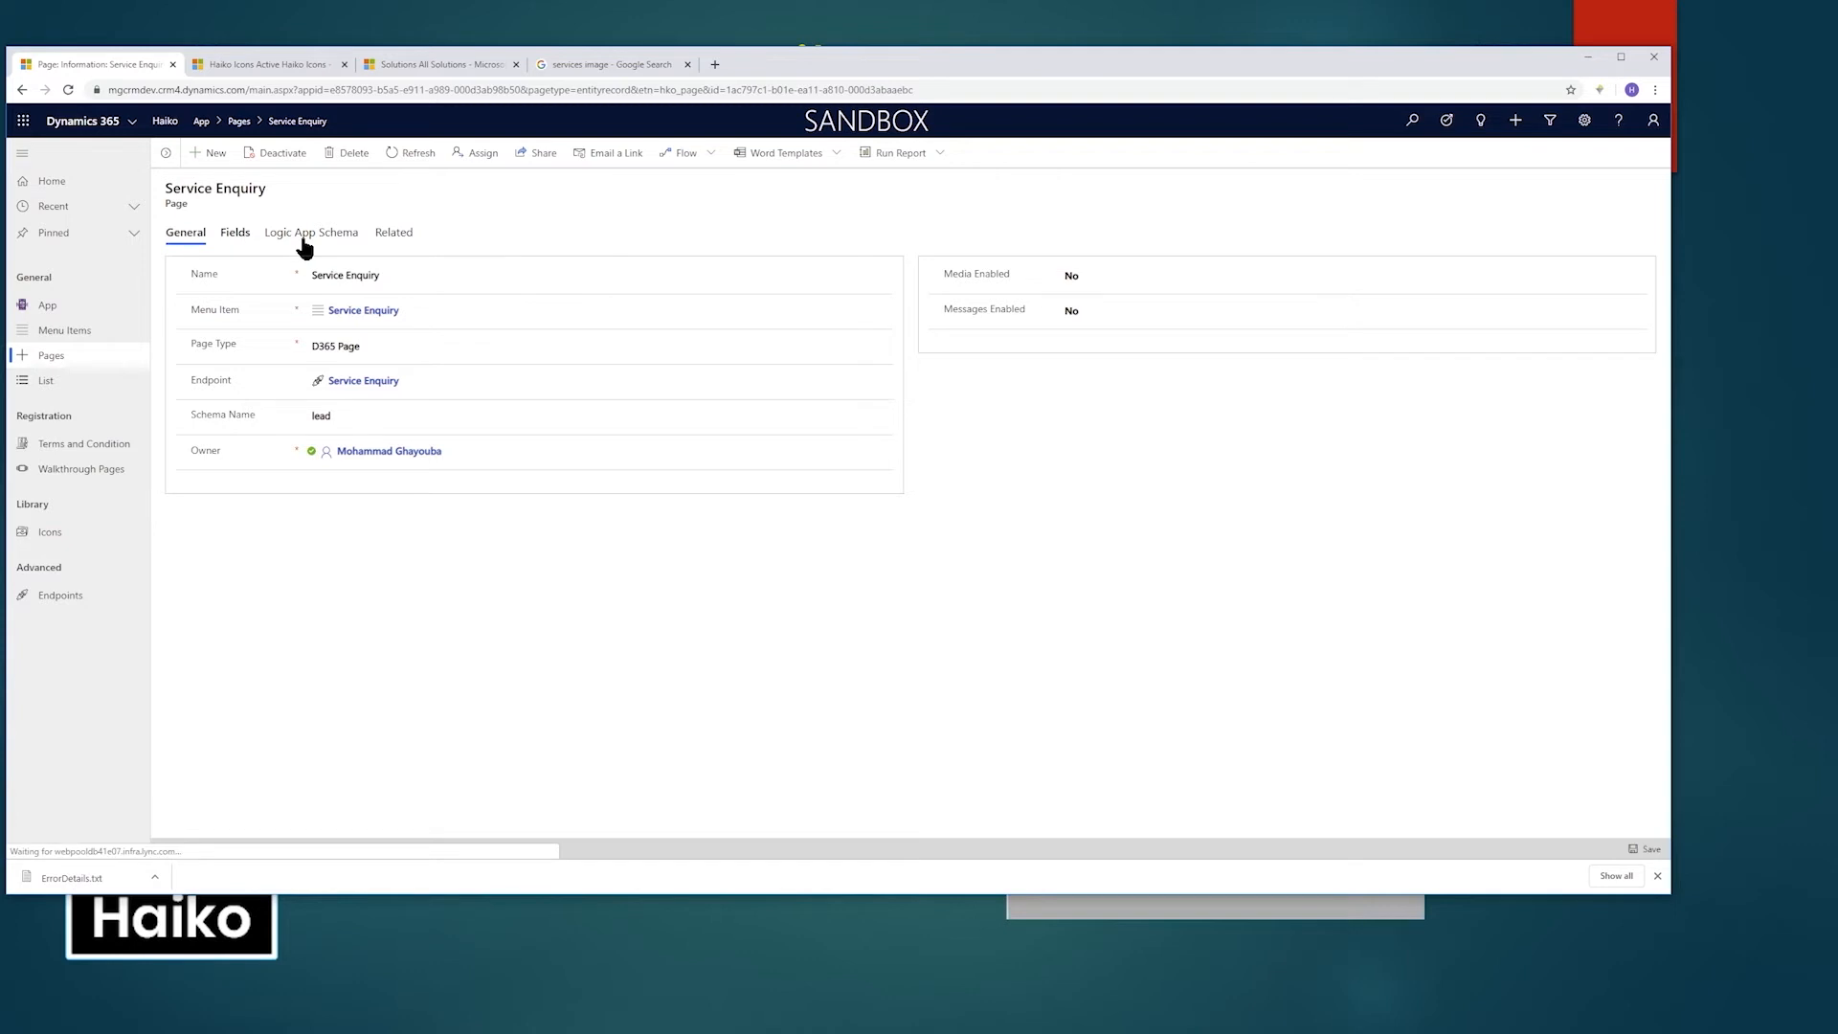
pyautogui.click(235, 233)
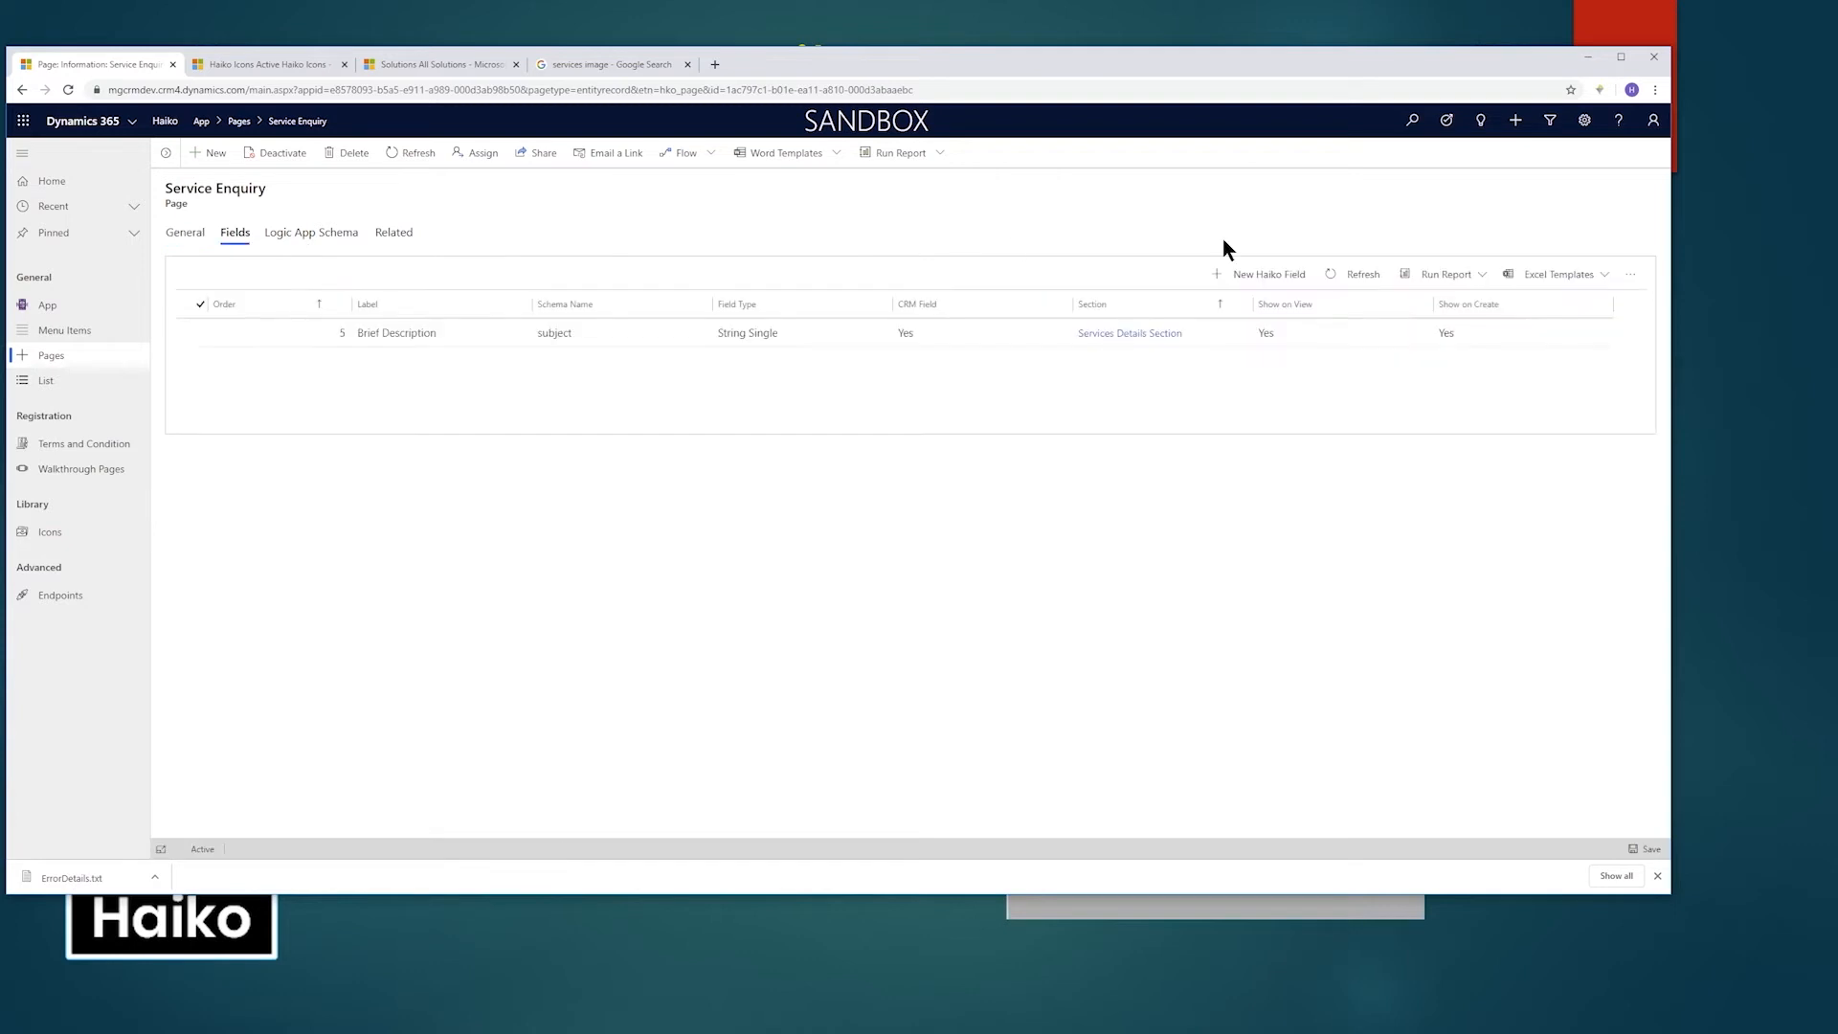
pyautogui.click(1279, 278)
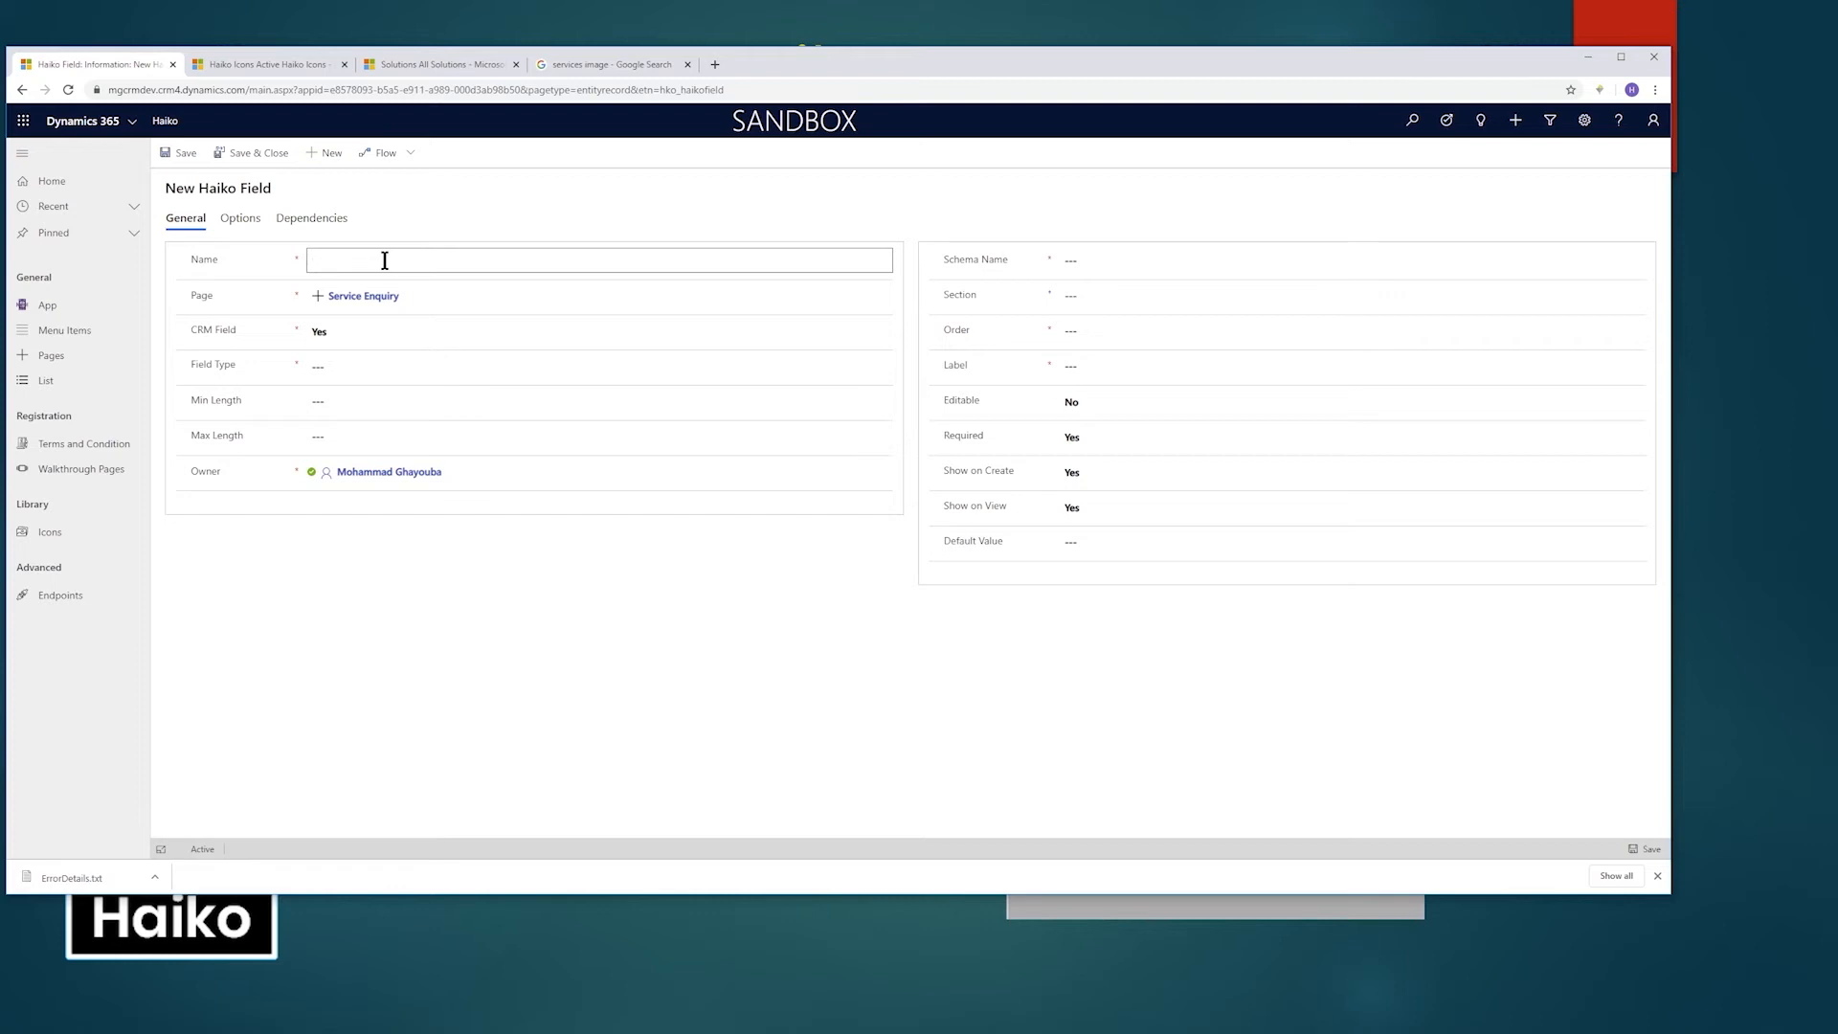
# Name the new field Lead Source, set its field type to Option Set and its schema name to leadsourcecode.
pyautogui.write('Lead Source')
pyautogui.click(383, 366)
pyautogui.click(390, 432)
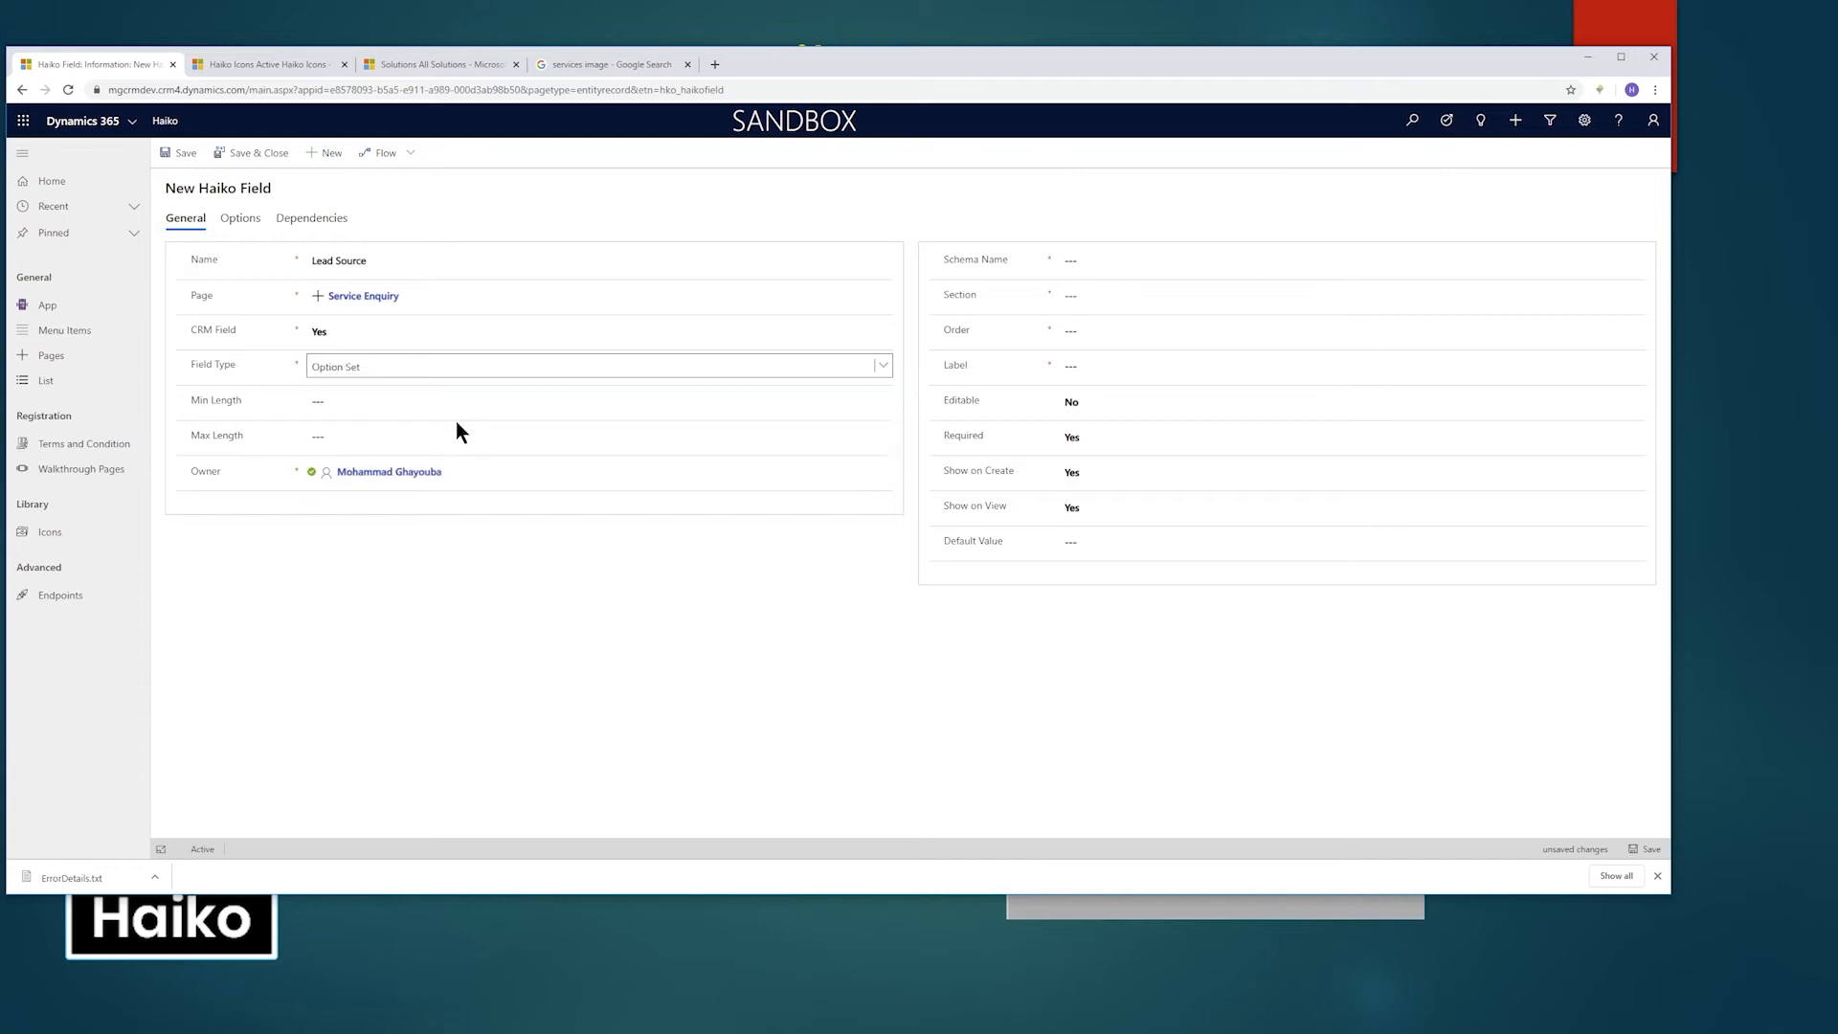
pyautogui.click(376, 401)
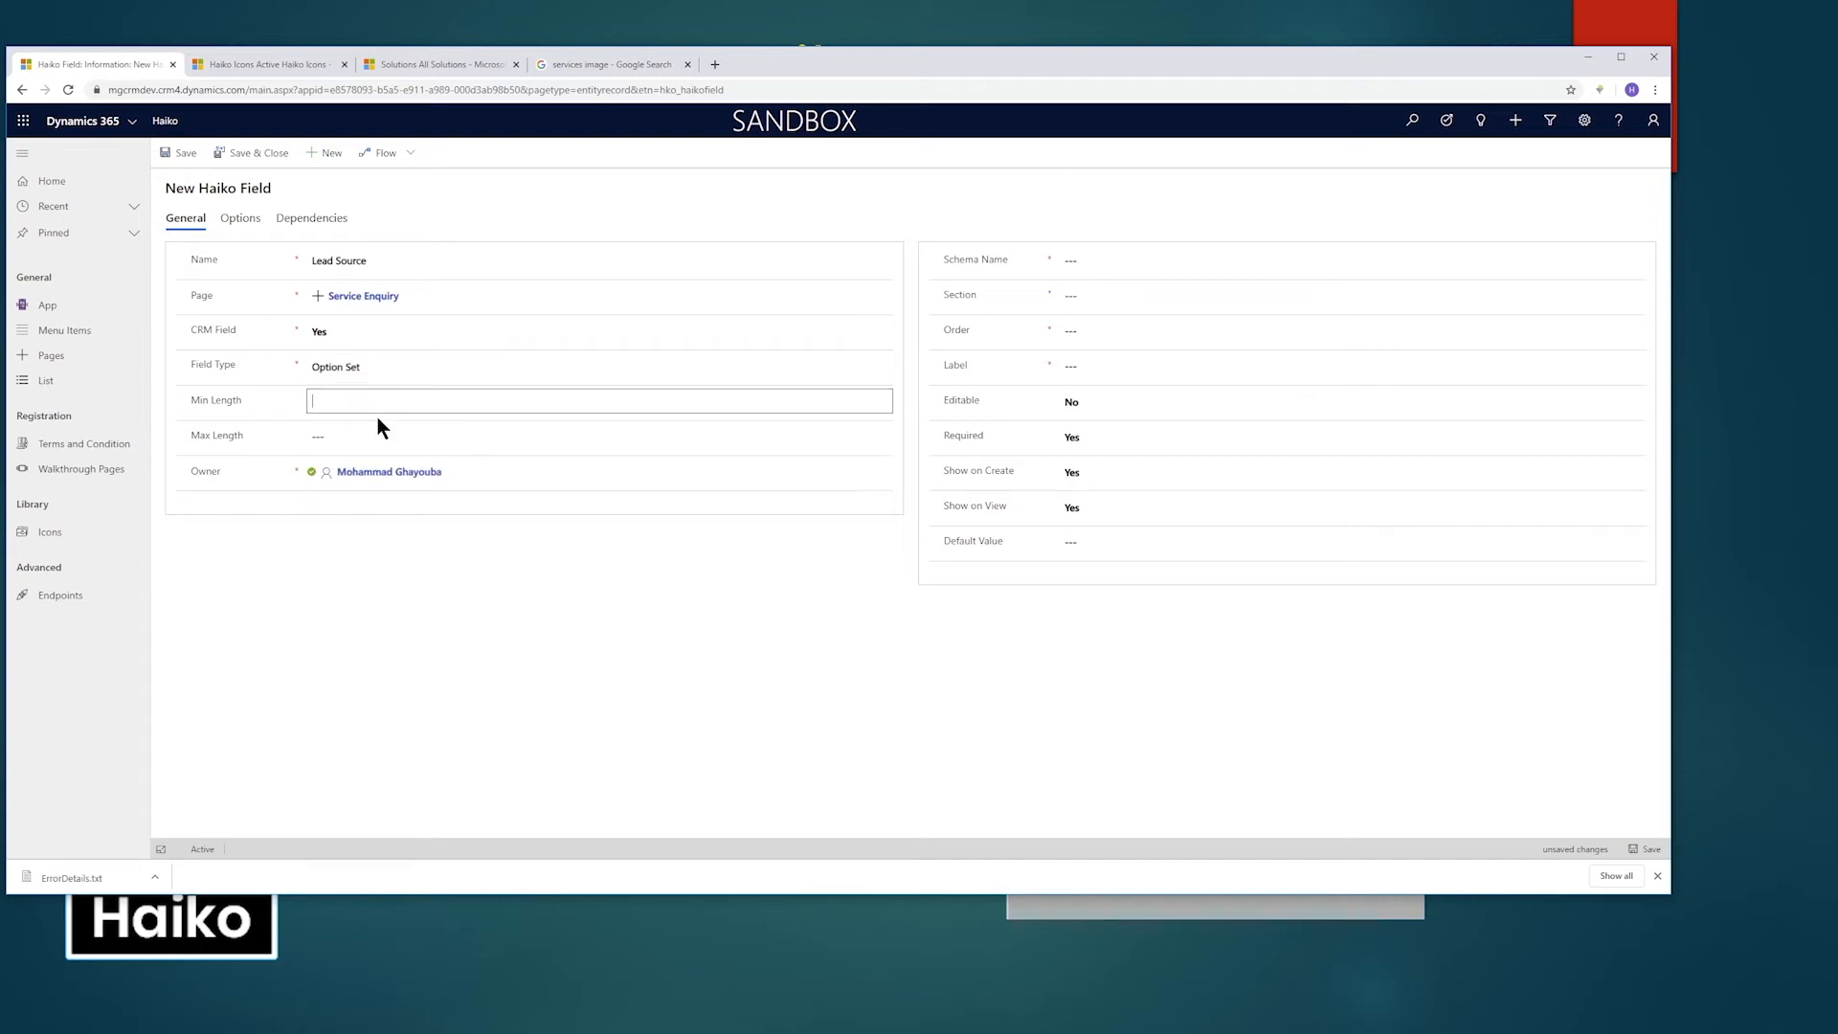
pyautogui.click(1110, 262)
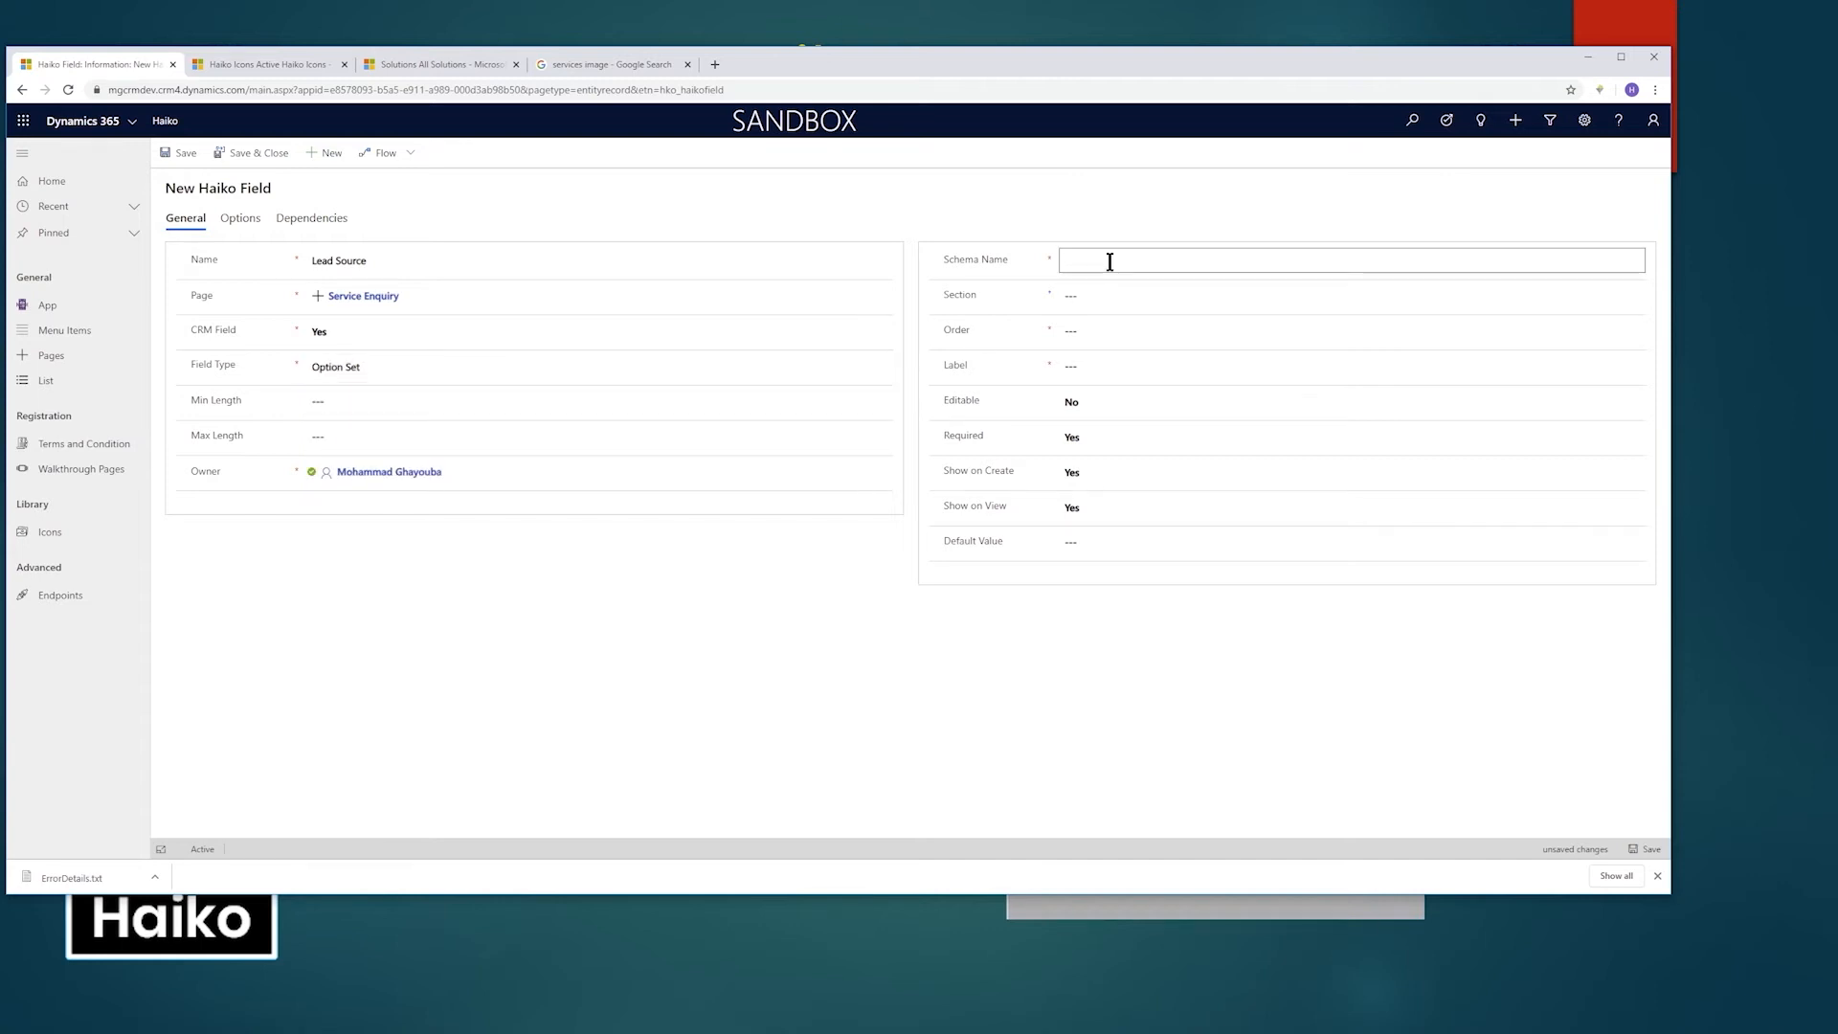
pyautogui.write('leadsourcecode')
# Assign the field to Services Details Section, with order 100 and the label Source.
pyautogui.click(1145, 295)
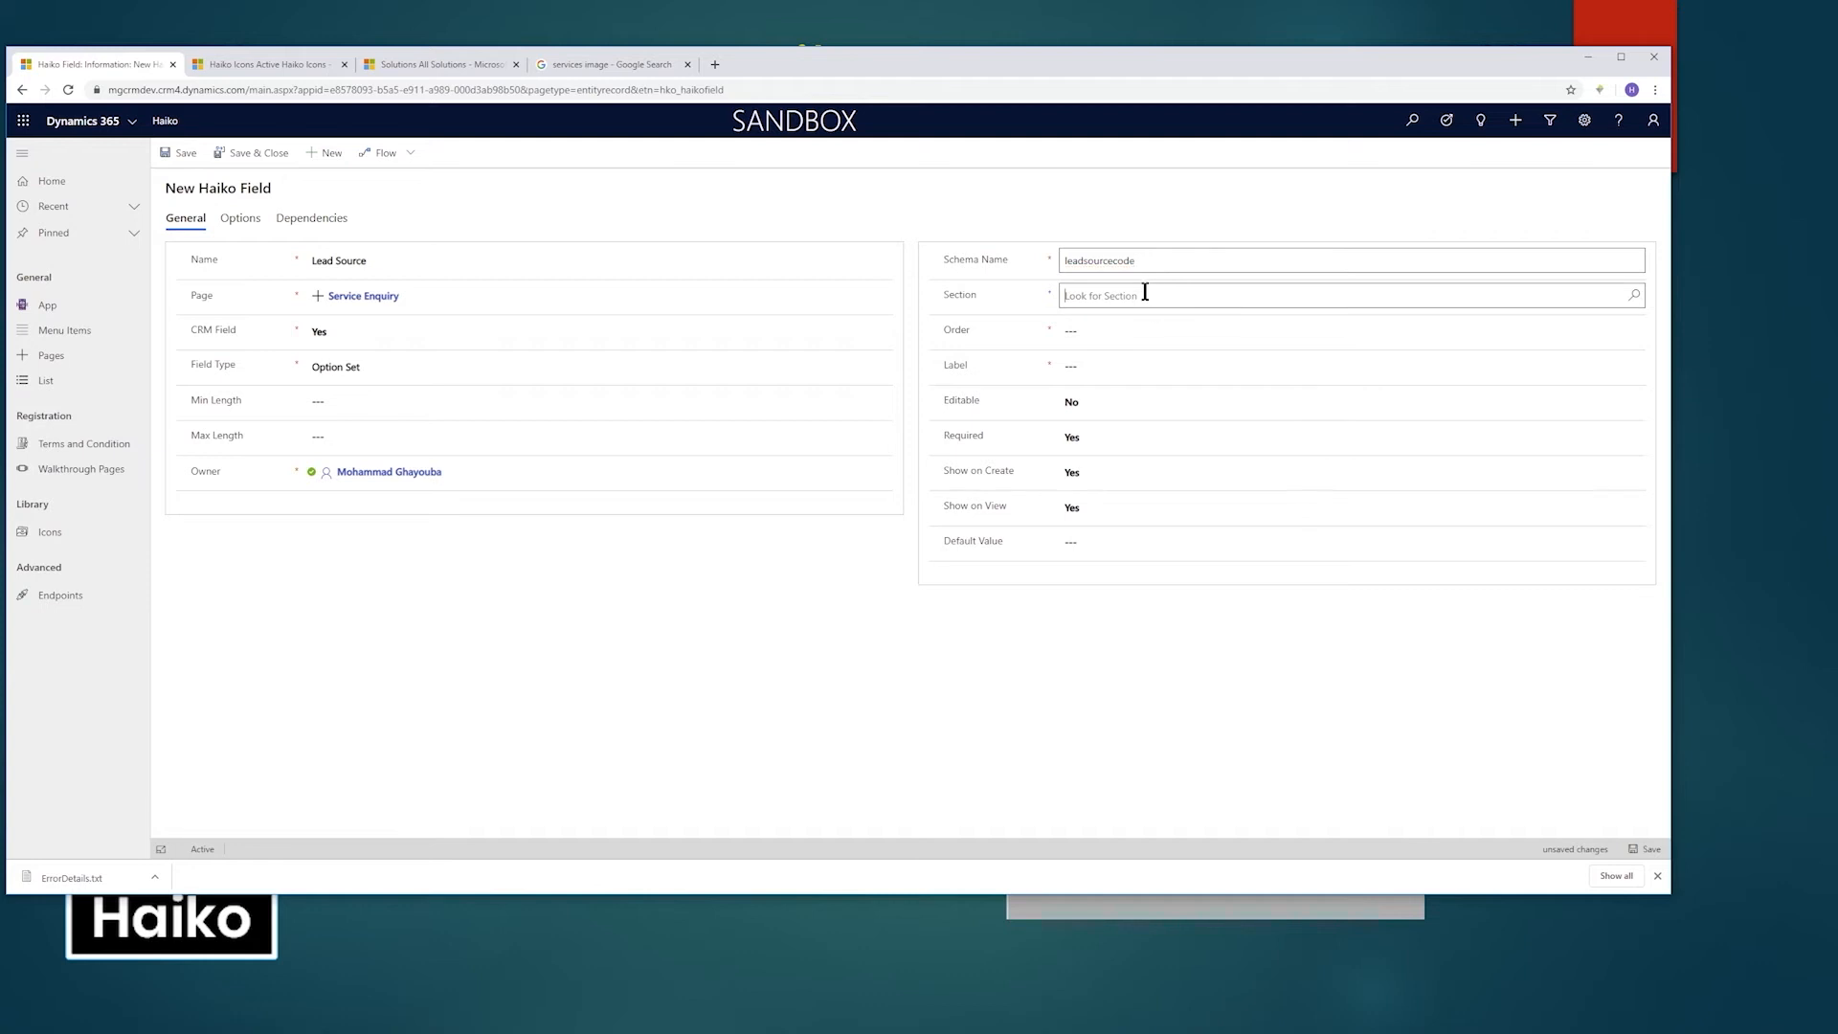
pyautogui.click(1194, 345)
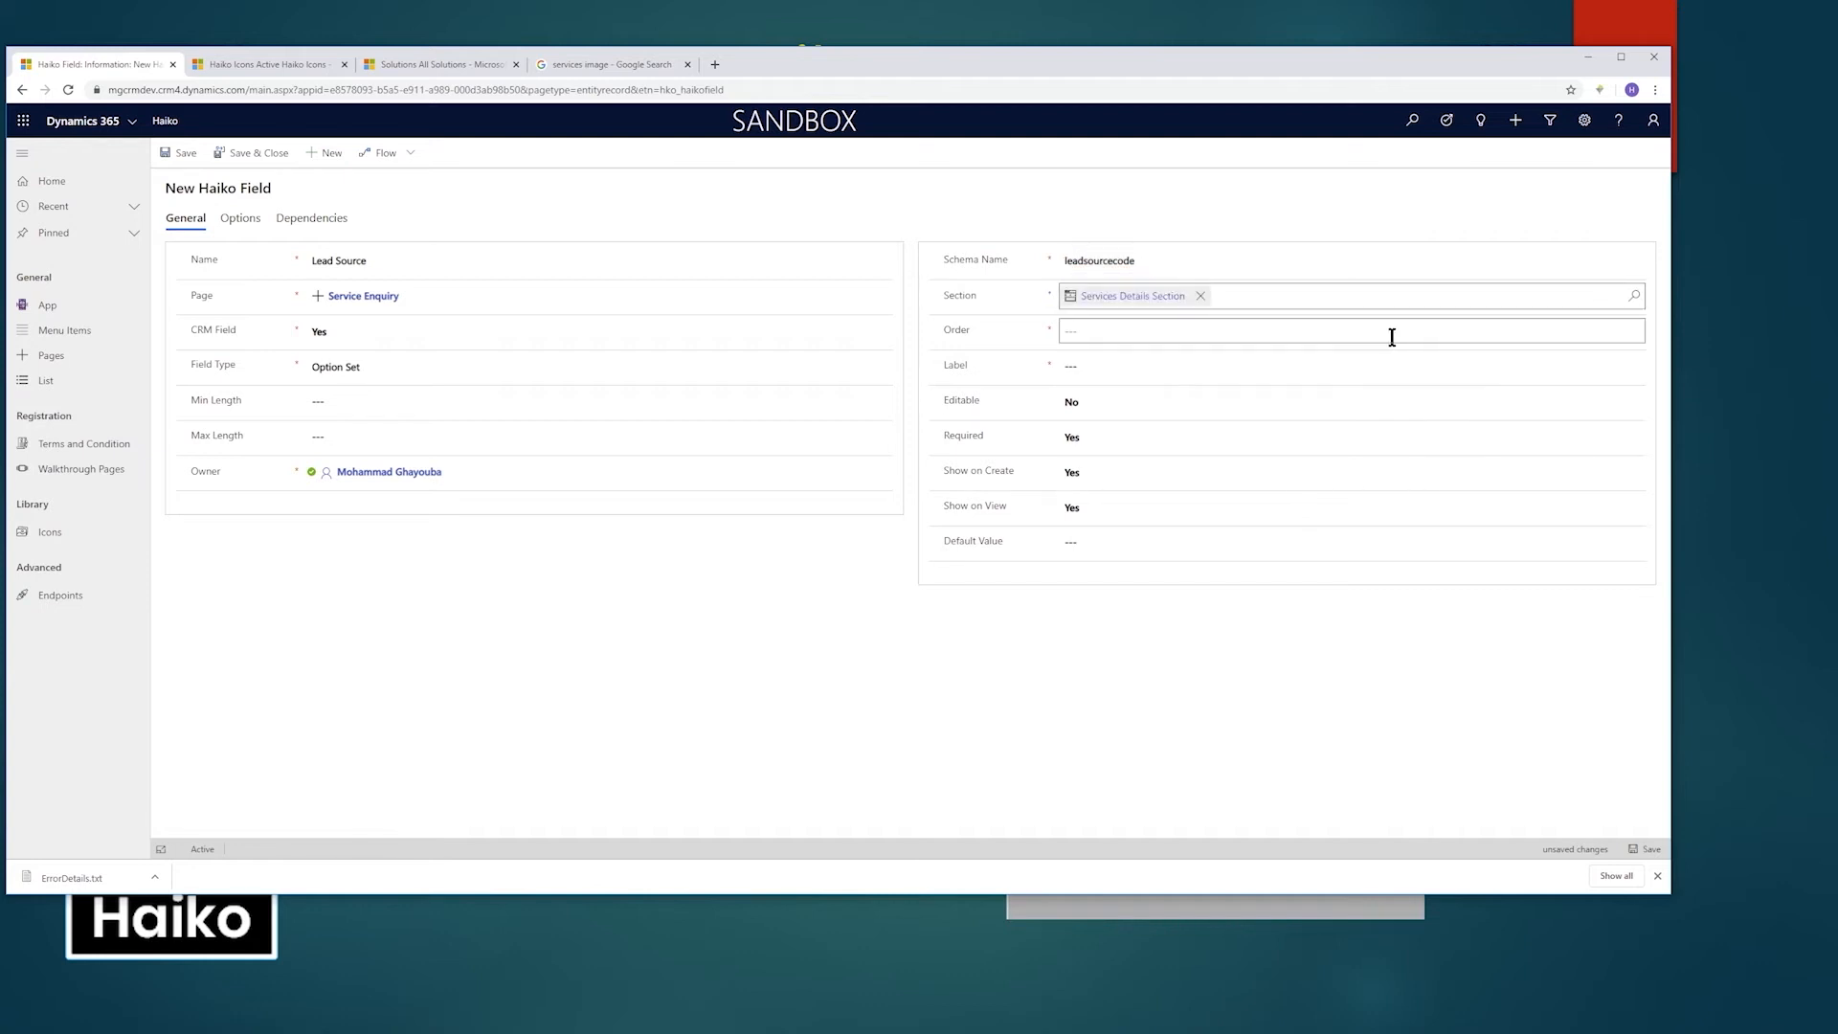
pyautogui.click(1231, 332)
pyautogui.write('100')
pyautogui.click(1119, 364)
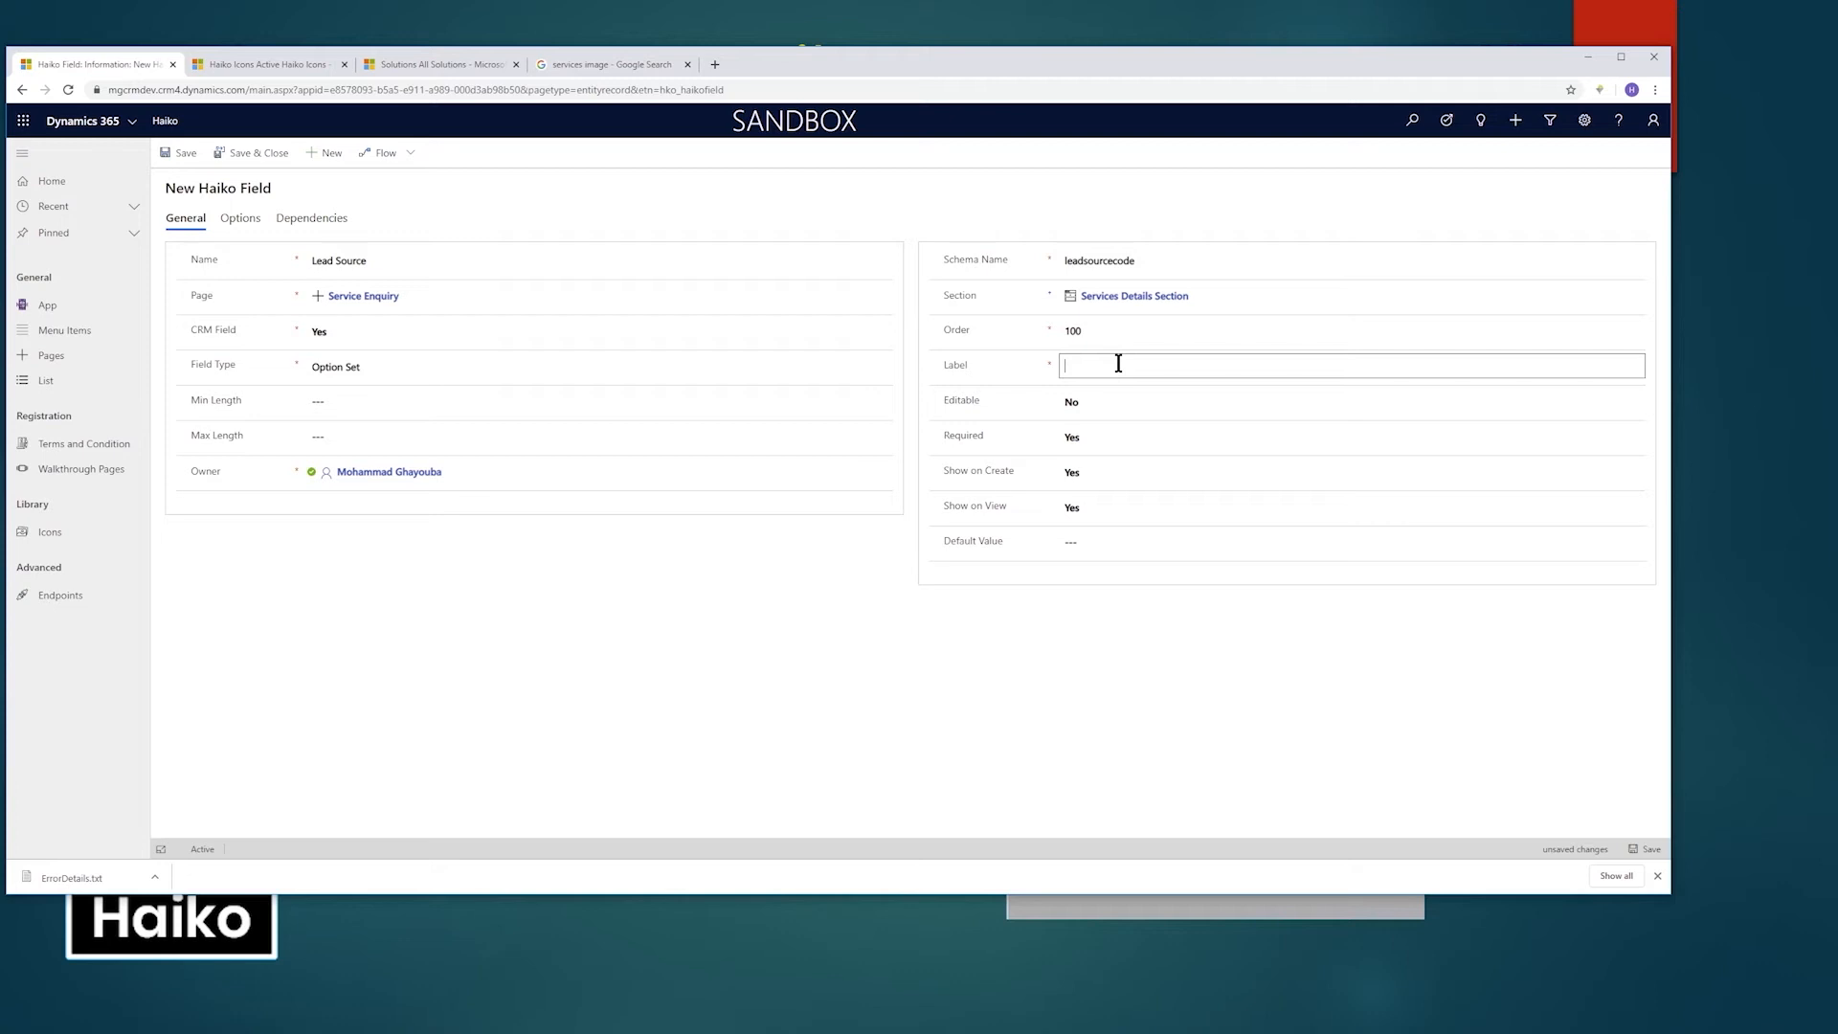
pyautogui.write('Source')
# Keep the field non-editable, set Show on Create and Show on View to No, and save the field.
pyautogui.click(1128, 410)
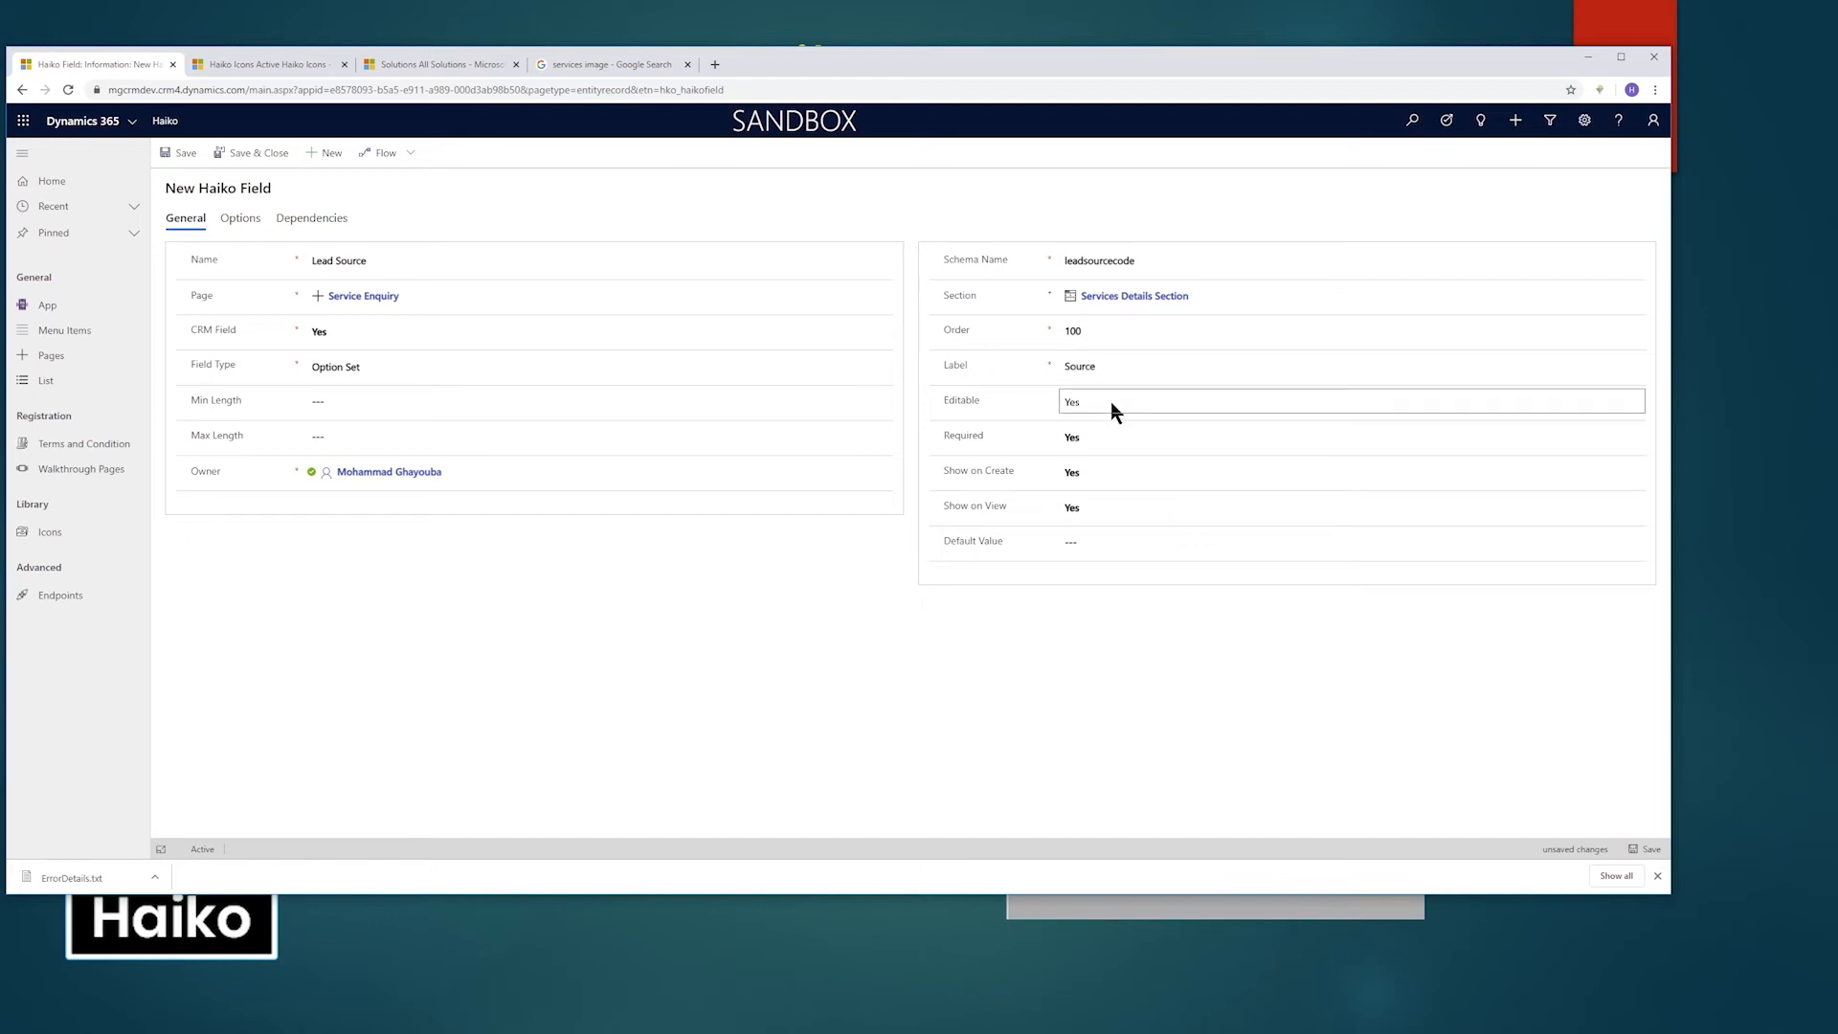
pyautogui.click(1117, 412)
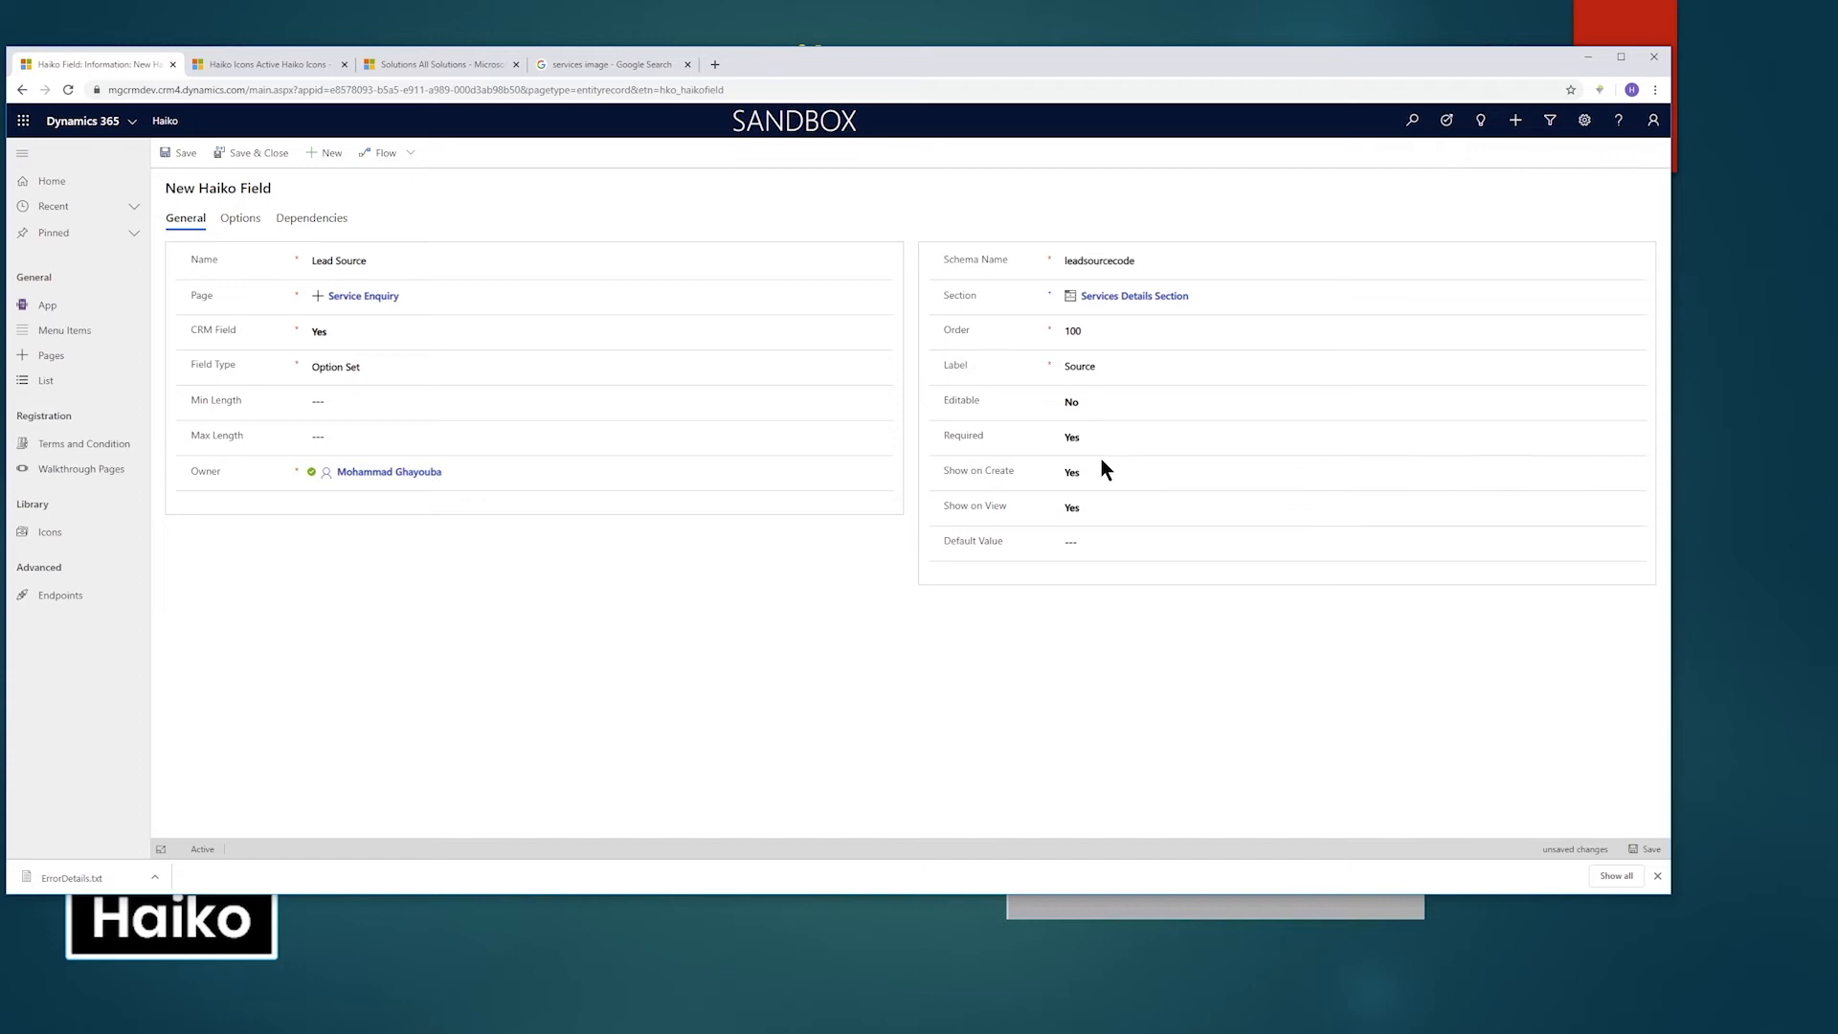
pyautogui.click(1097, 471)
pyautogui.click(1103, 503)
pyautogui.click(1647, 852)
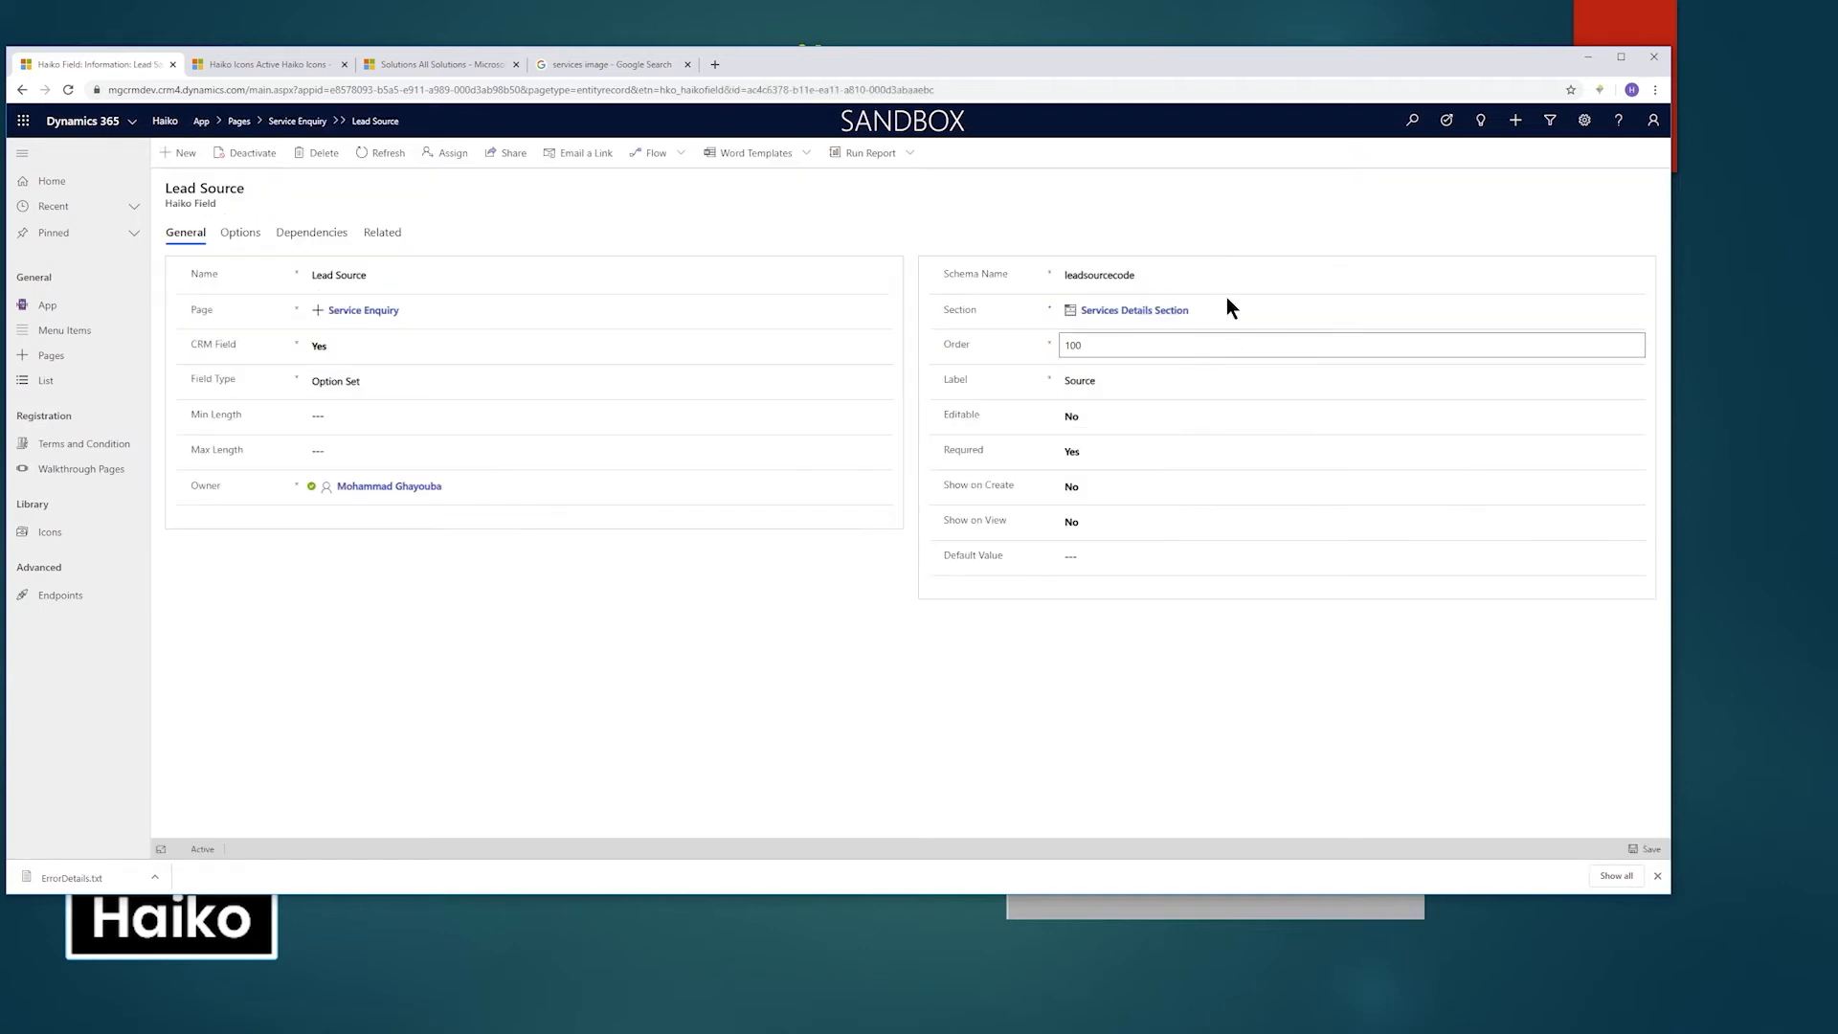
# Open the Lead Source field definition from the Lead form editor, copy the App option's value, and close the definition.
pyautogui.hotkey('alt', 'Tab')
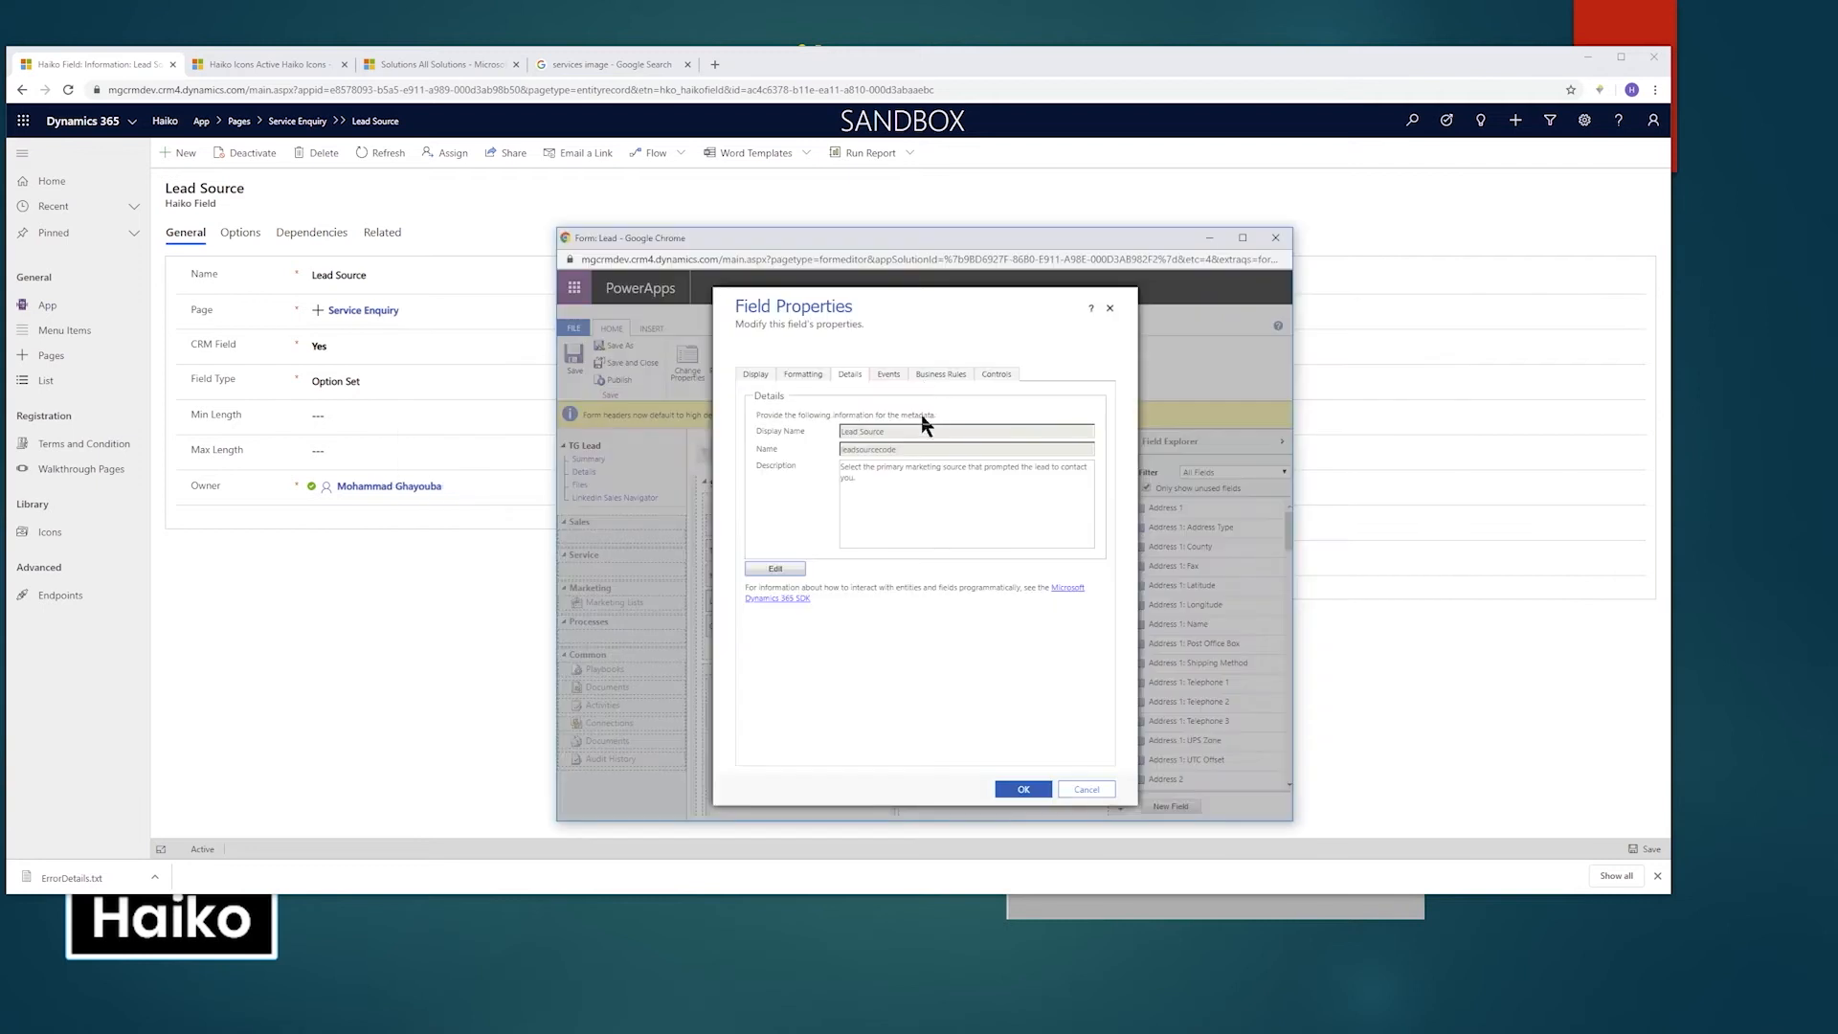
pyautogui.click(779, 570)
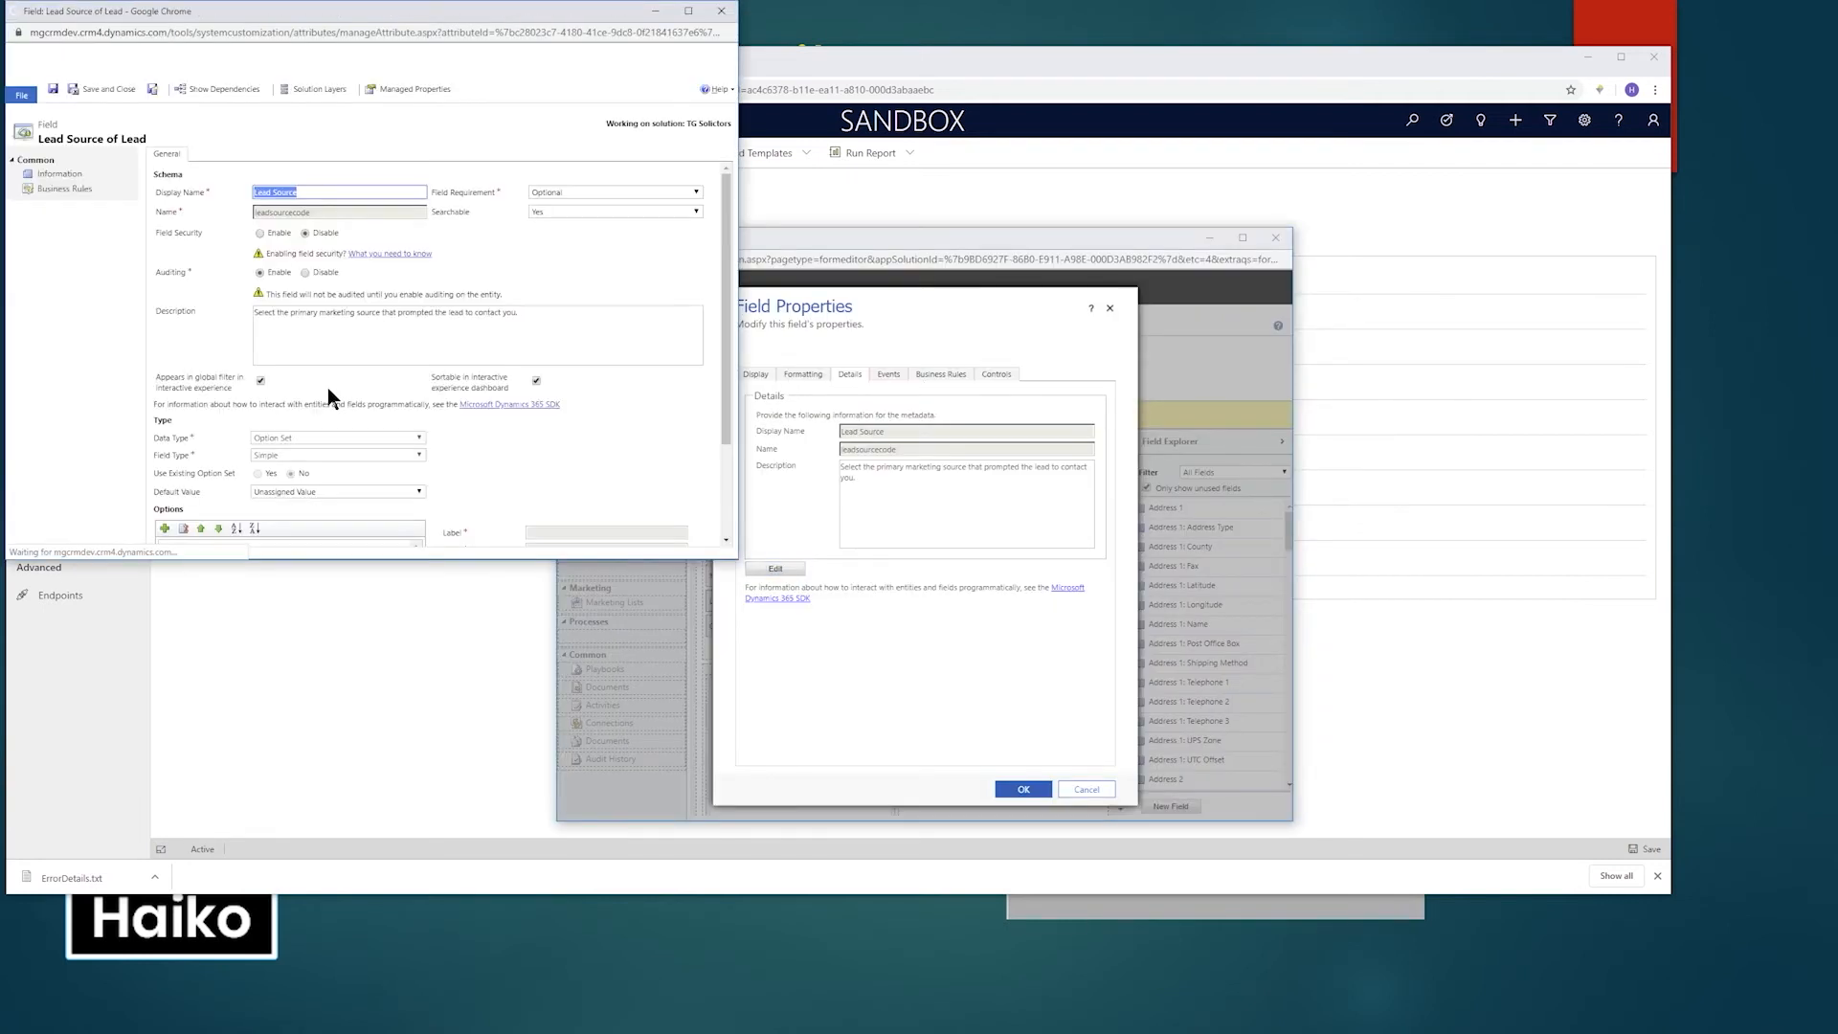
pyautogui.scroll(-2, 319, 427)
pyautogui.scroll(-1, 320, 404)
pyautogui.click(199, 422)
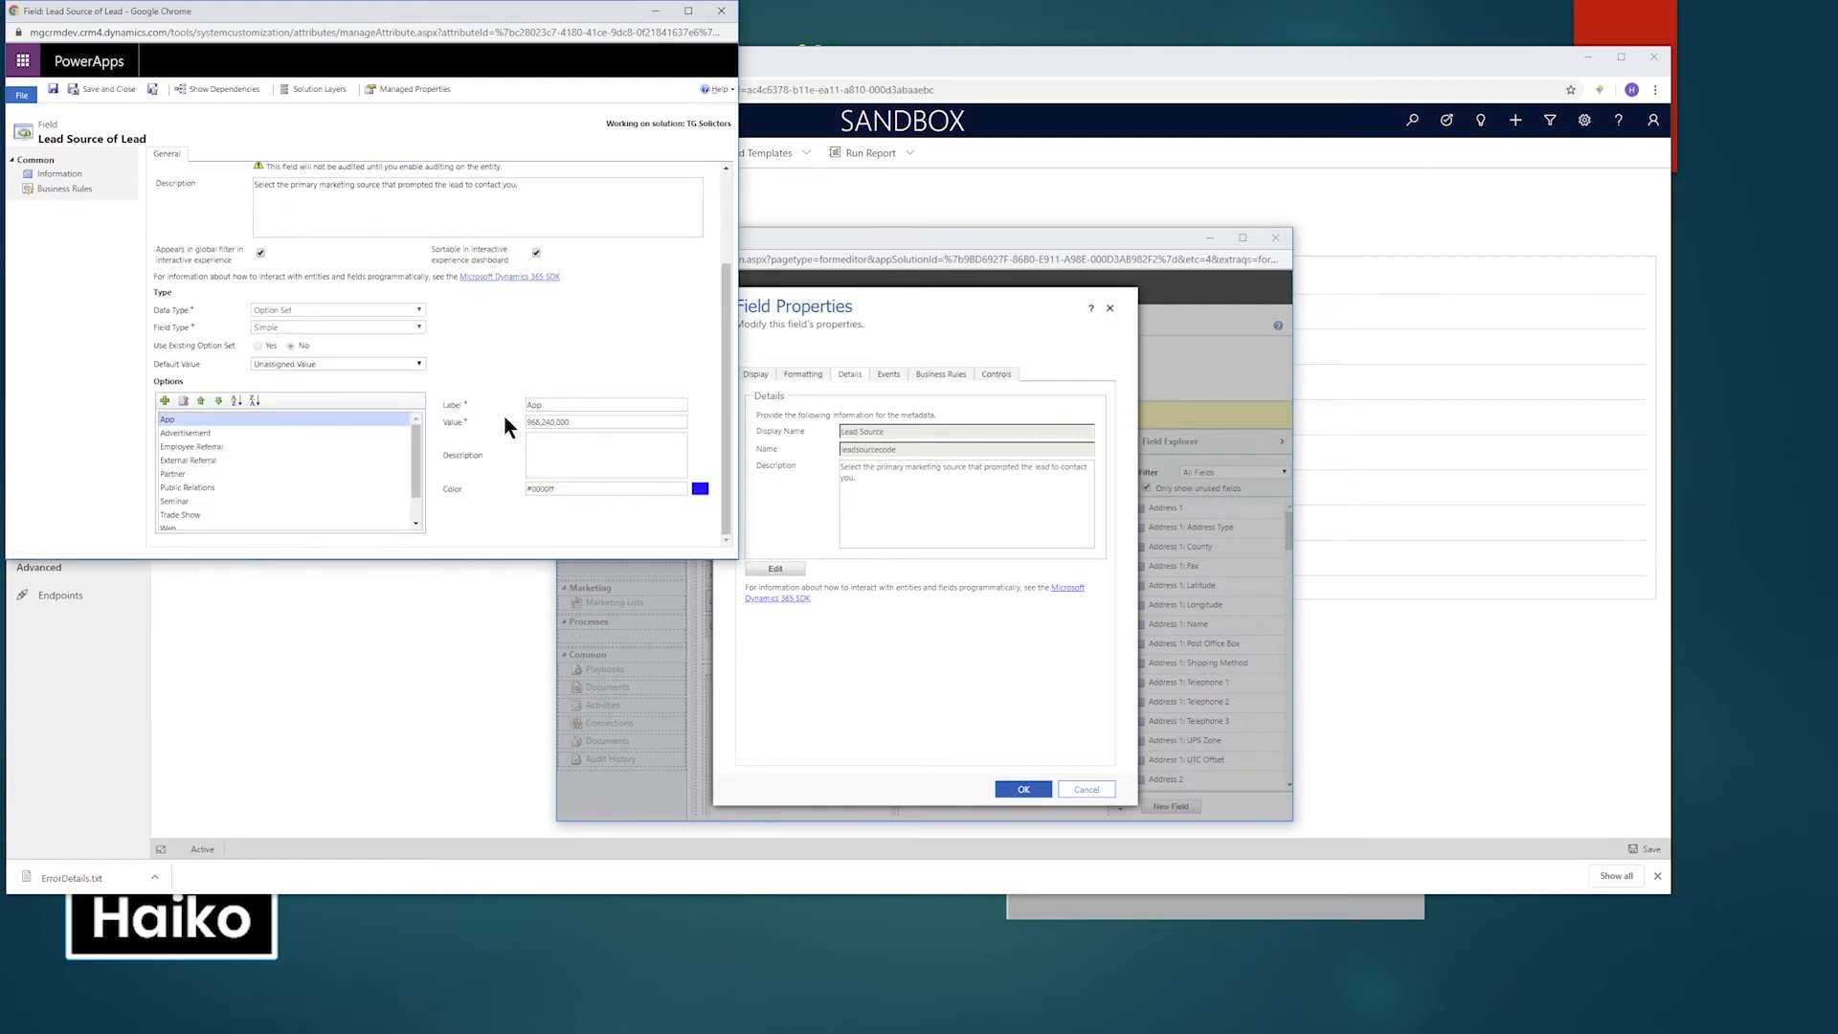
pyautogui.doubleClick(566, 421)
pyautogui.hotkey('ctrl', 'c')
pyautogui.click(721, 10)
# Paste the copied value as the Lead Source record's default value, removing the comma so it reads 968240000.
pyautogui.click(446, 617)
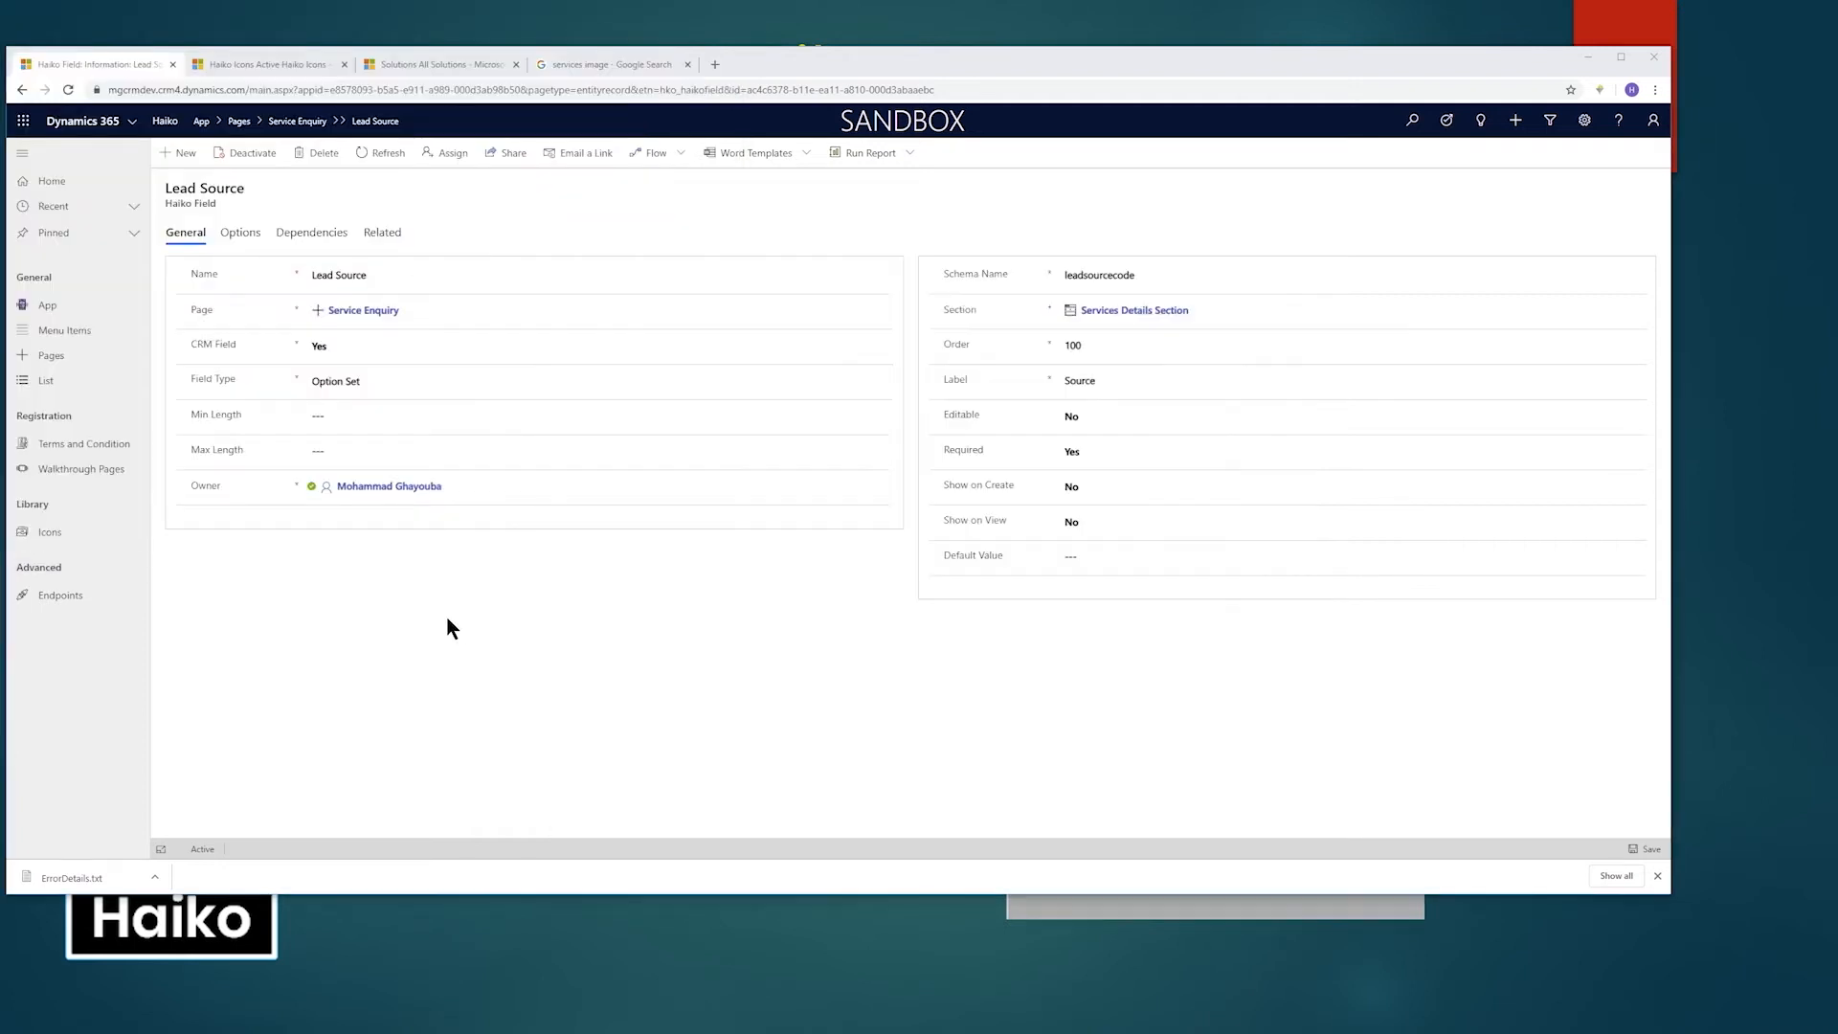
pyautogui.click(1108, 556)
pyautogui.hotkey('ctrl', 'v')
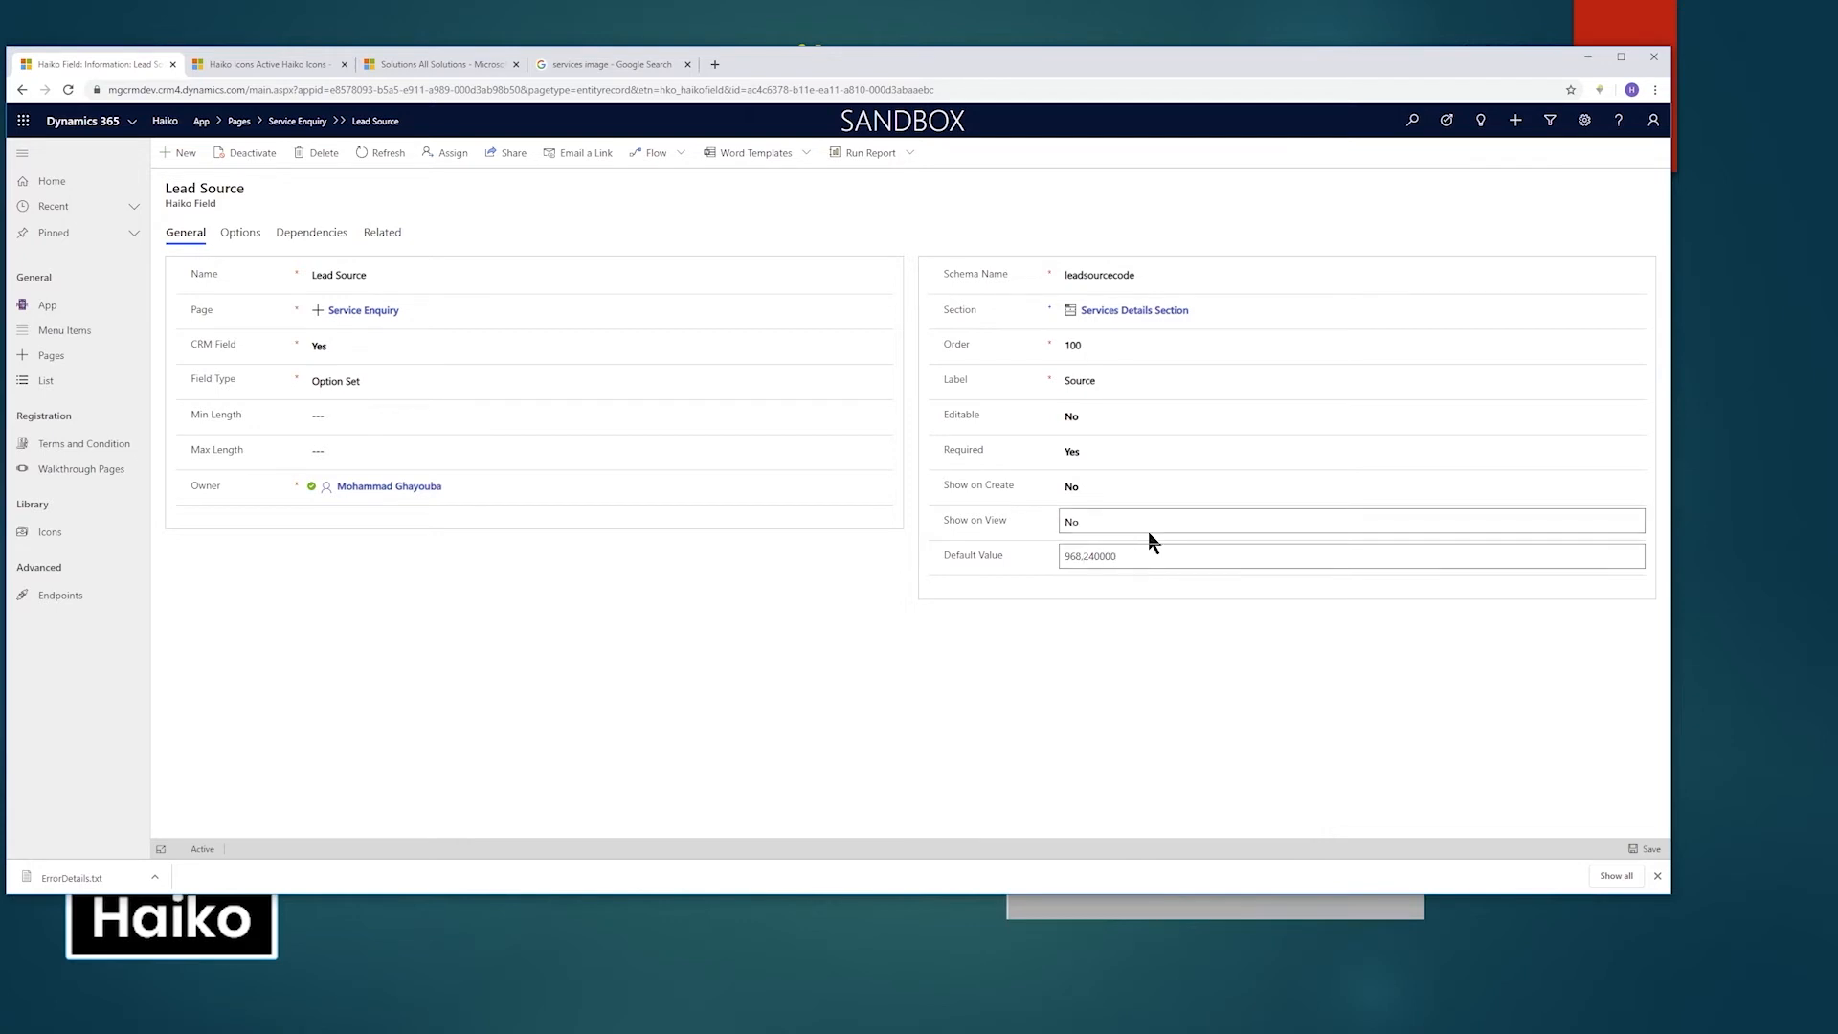
pyautogui.press('BackSpace')
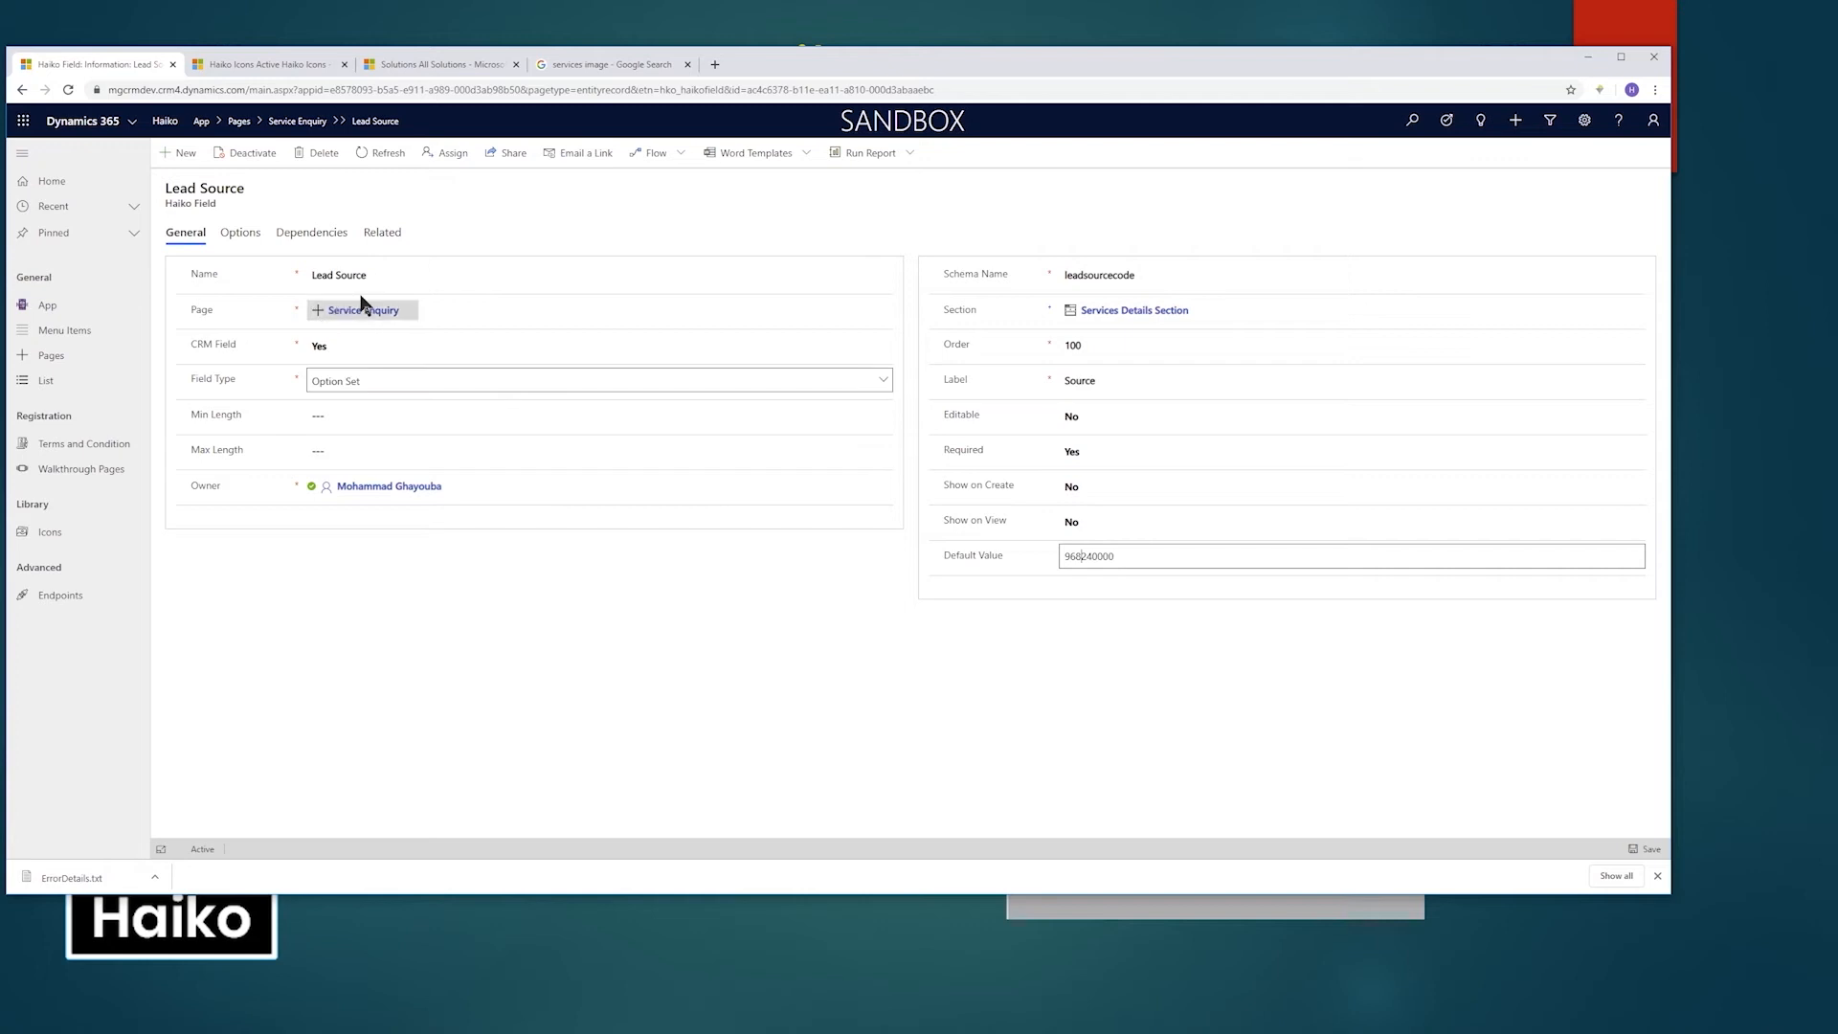
# Add a Lead Source option labelled App with the value 968240000, save and close it, and return to the field's general details.
pyautogui.click(242, 236)
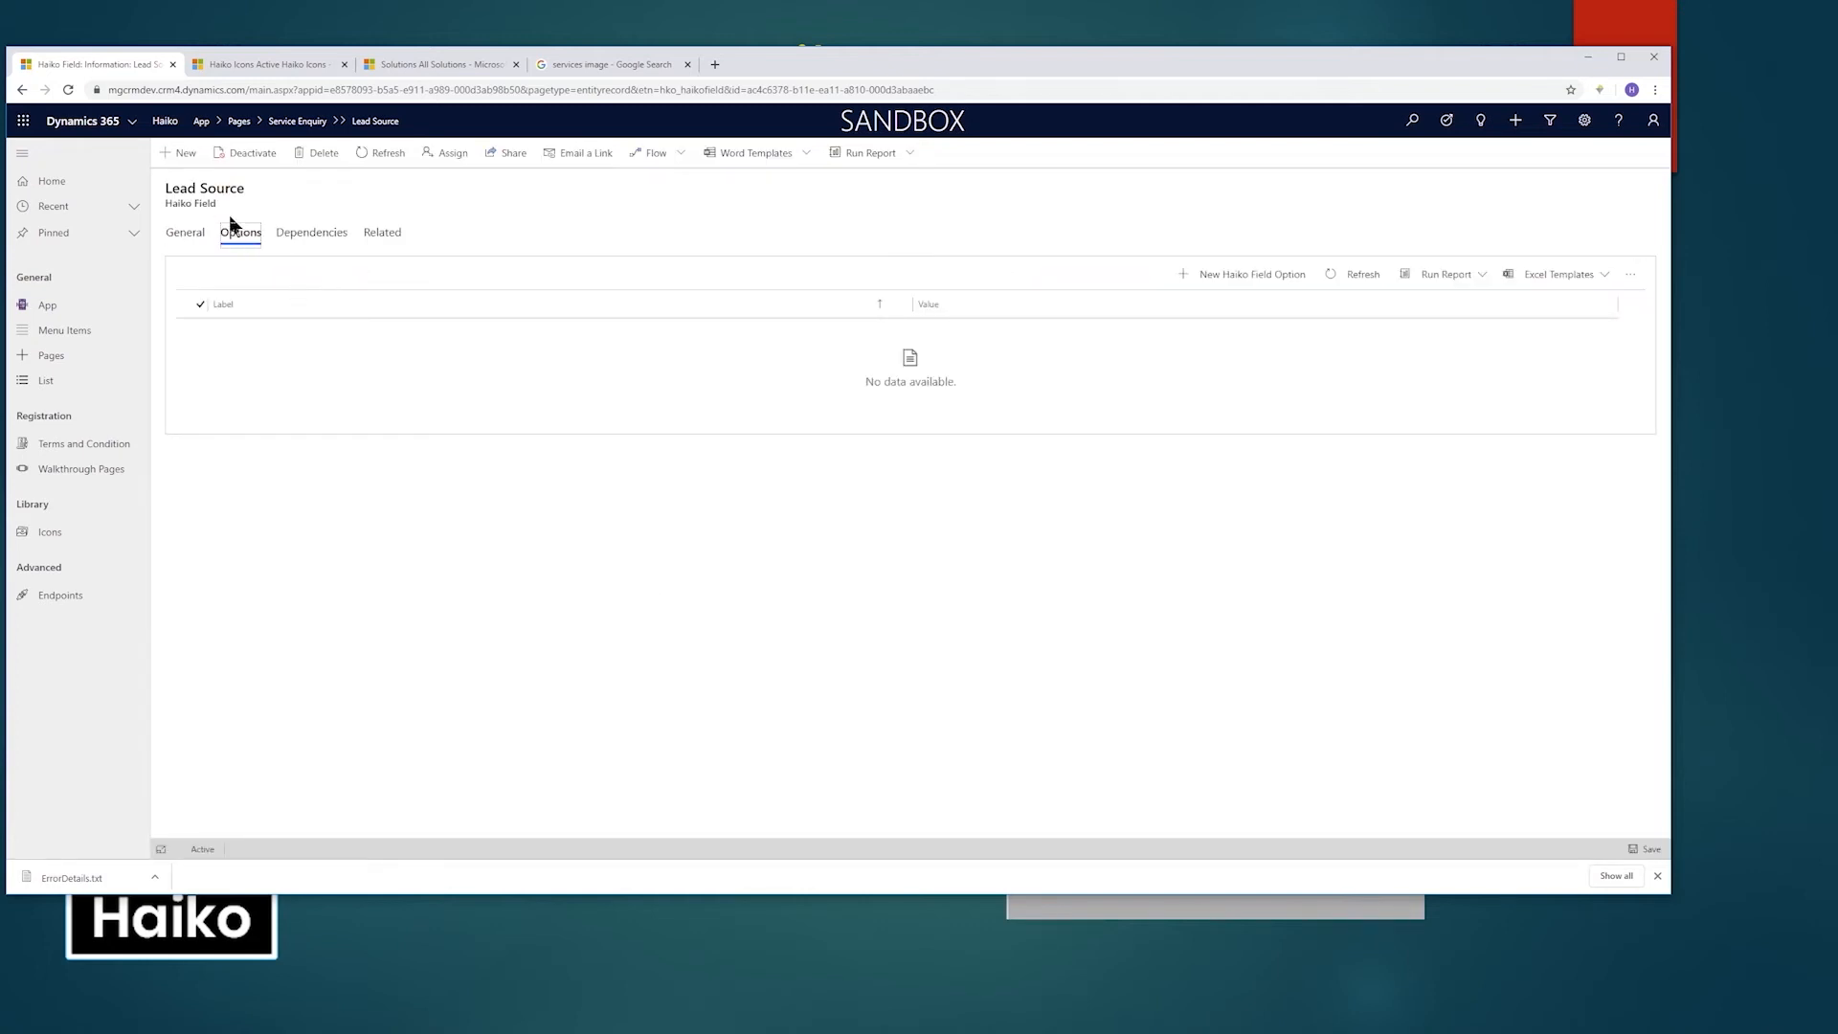
pyautogui.click(1245, 278)
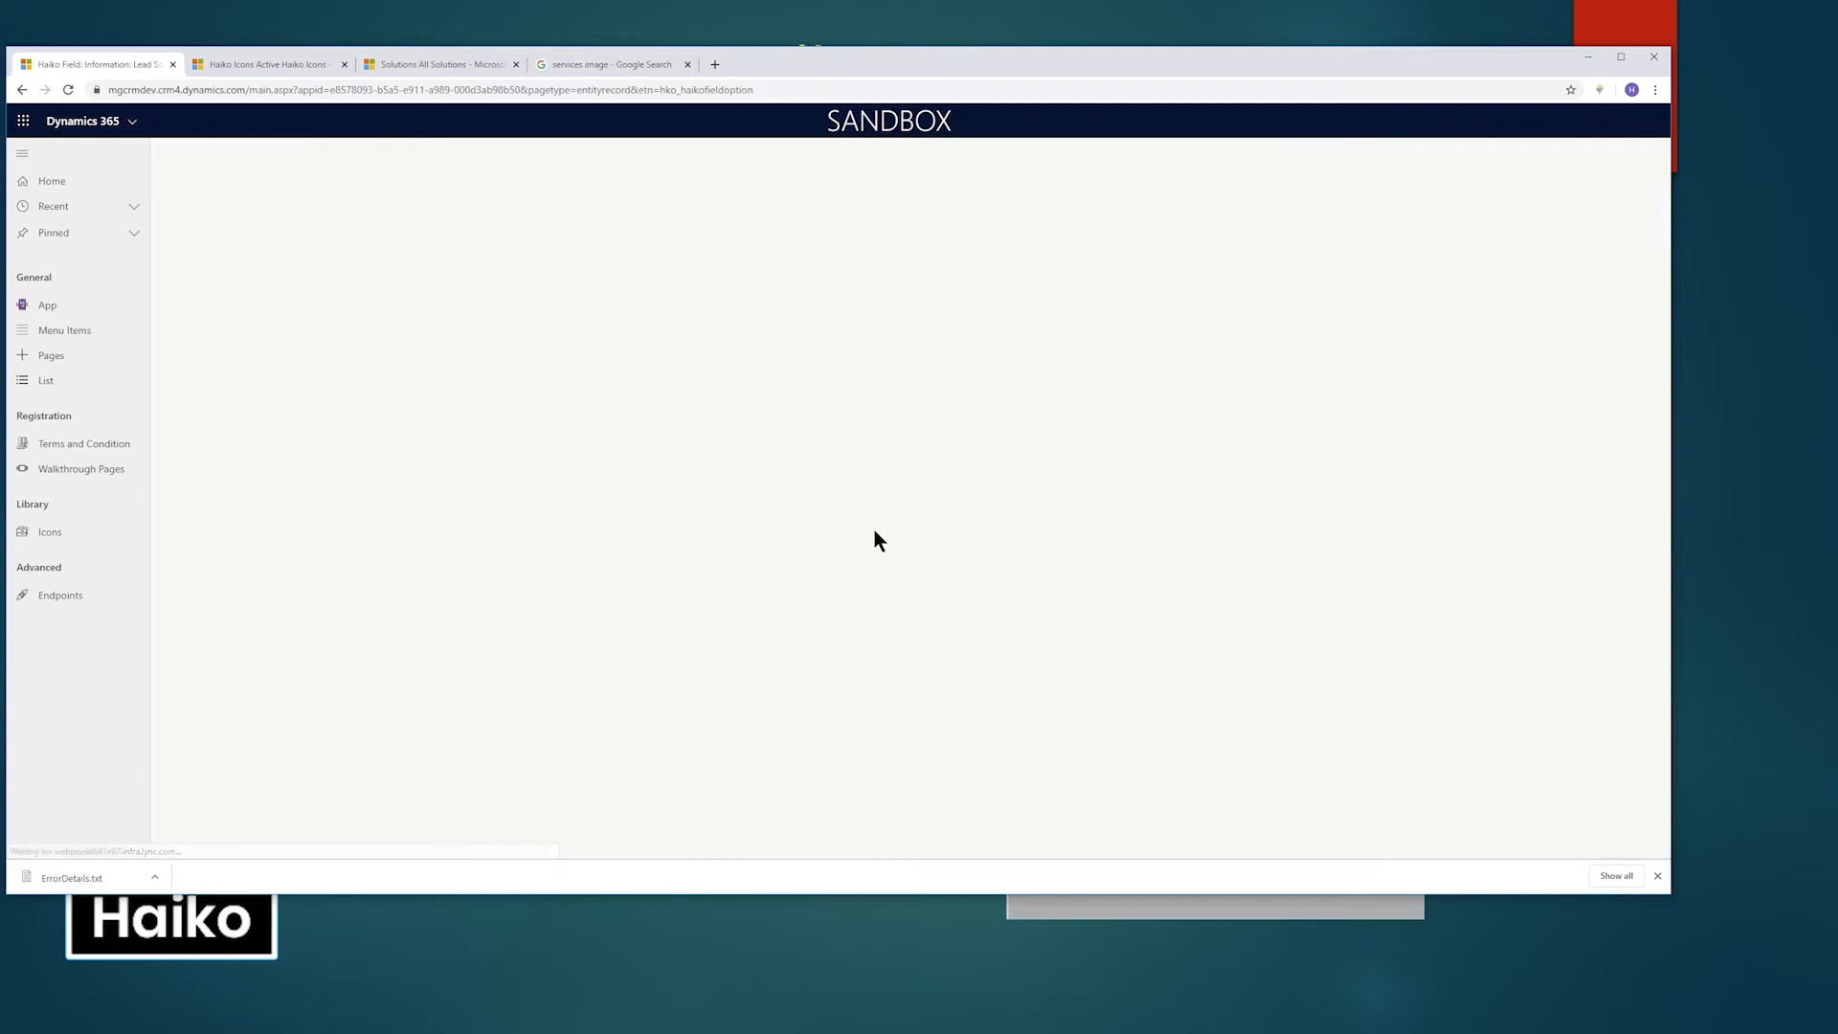
pyautogui.click(356, 295)
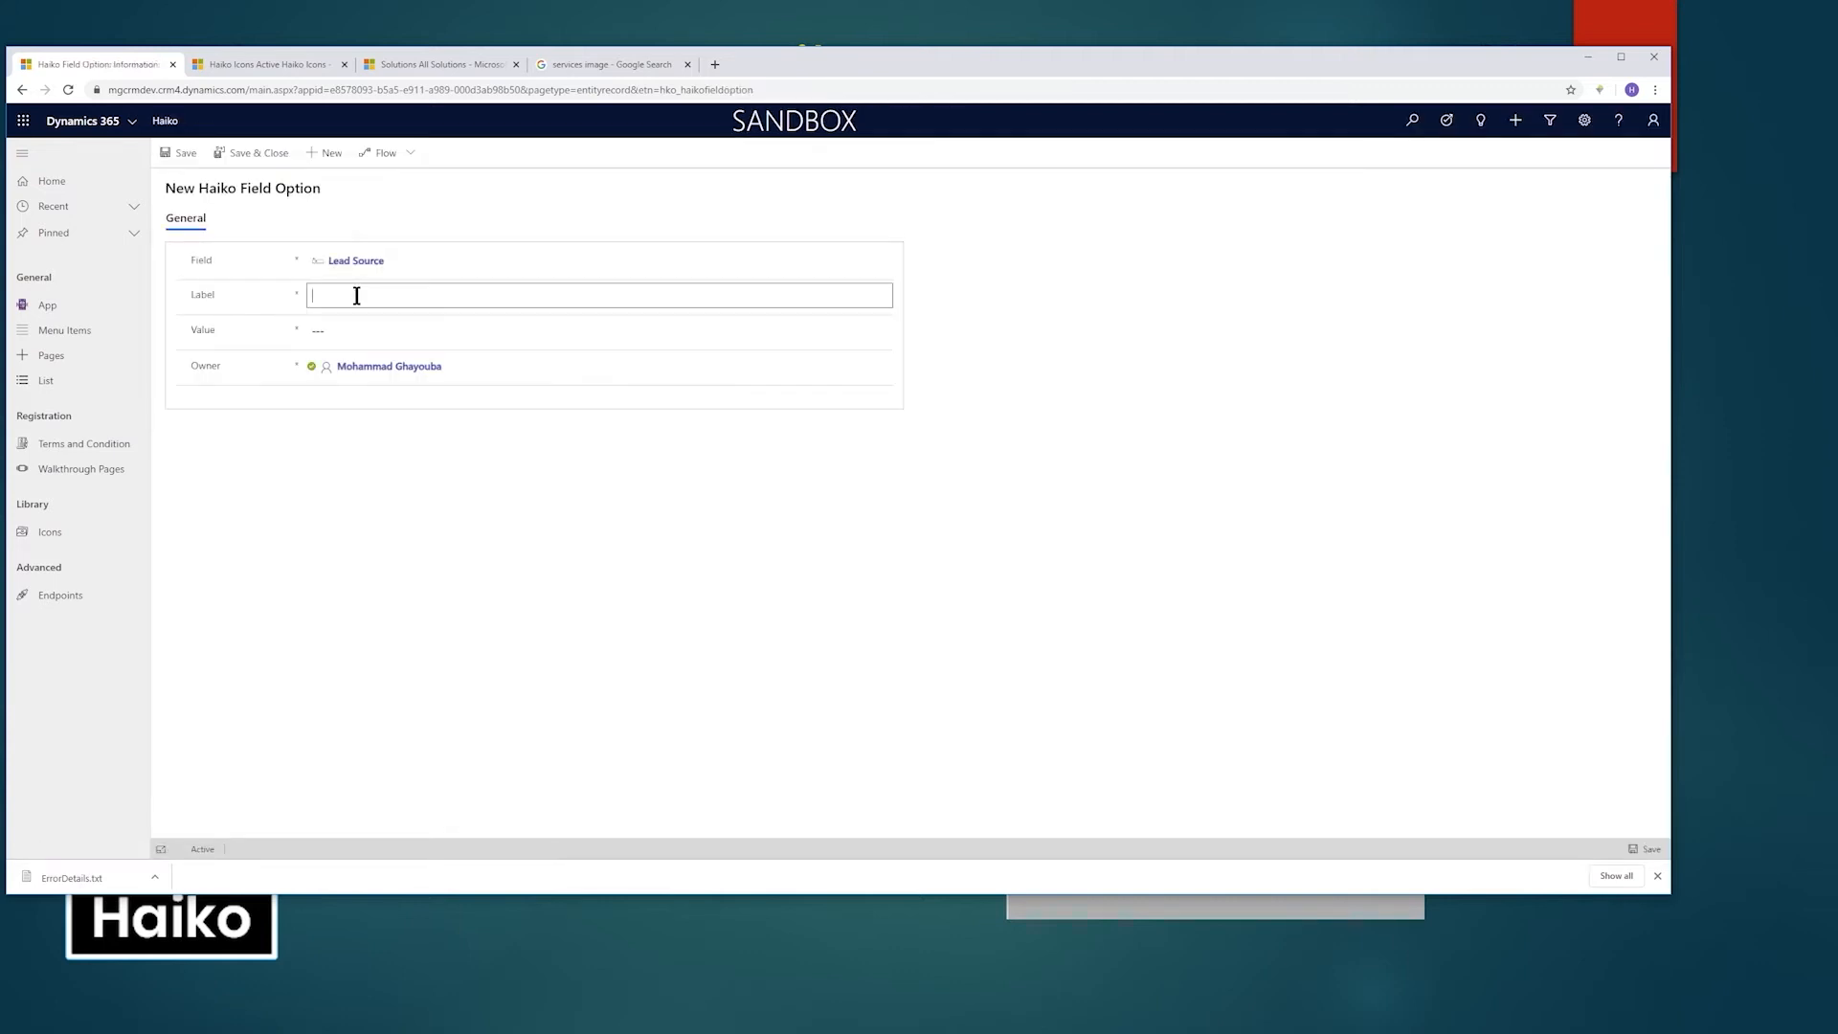
pyautogui.write('App')
pyautogui.press('Tab')
pyautogui.hotkey('ctrl', 'v')
pyautogui.press('BackSpace')
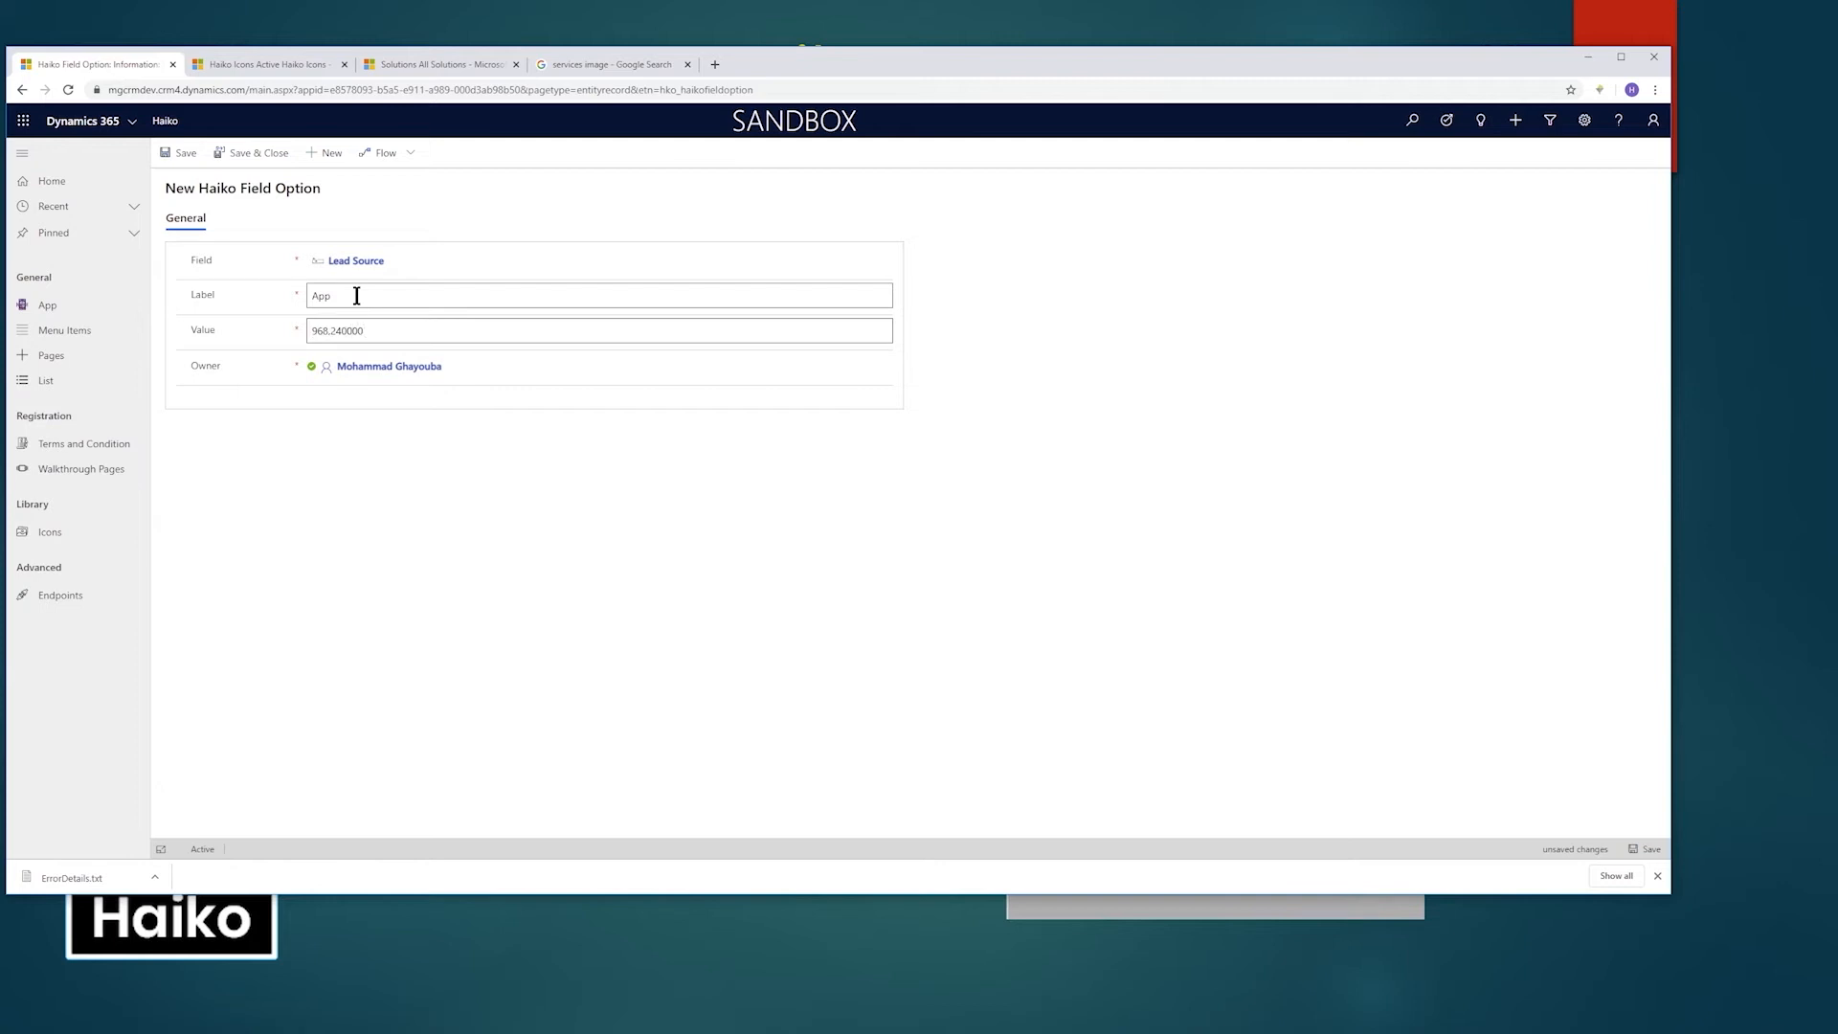
pyautogui.press('BackSpace')
pyautogui.click(259, 153)
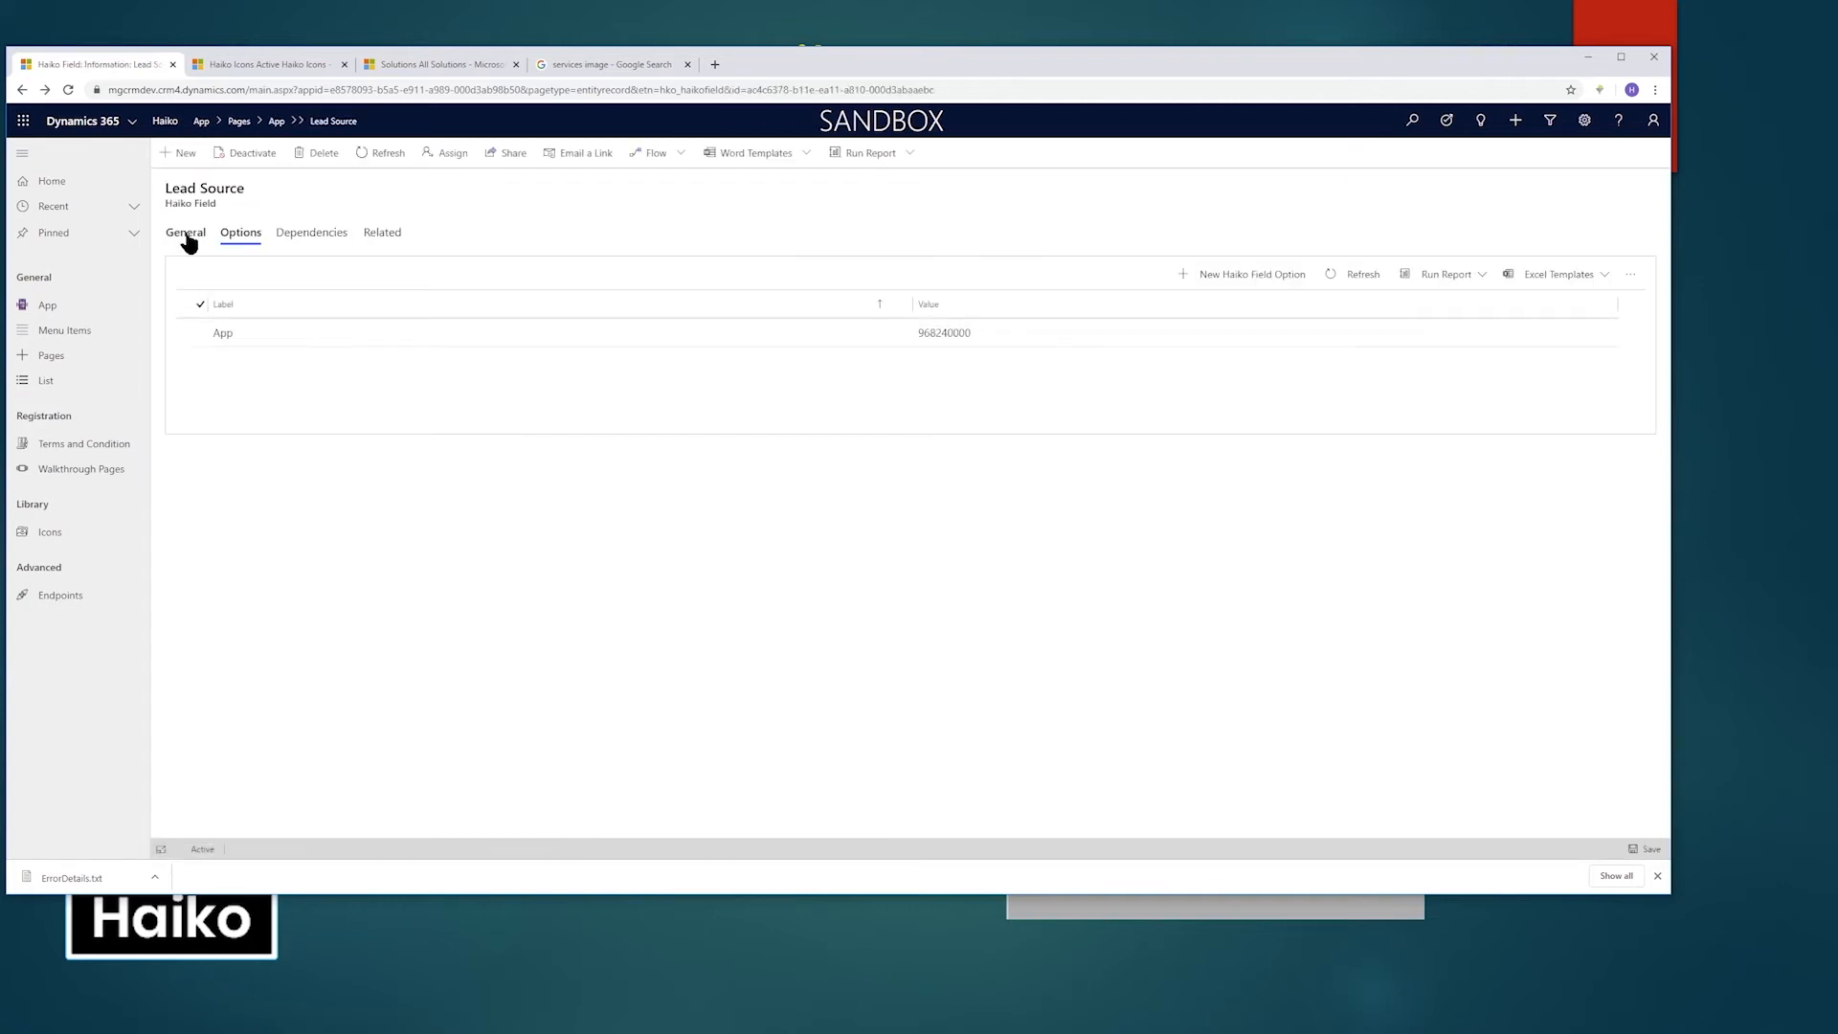
pyautogui.click(187, 235)
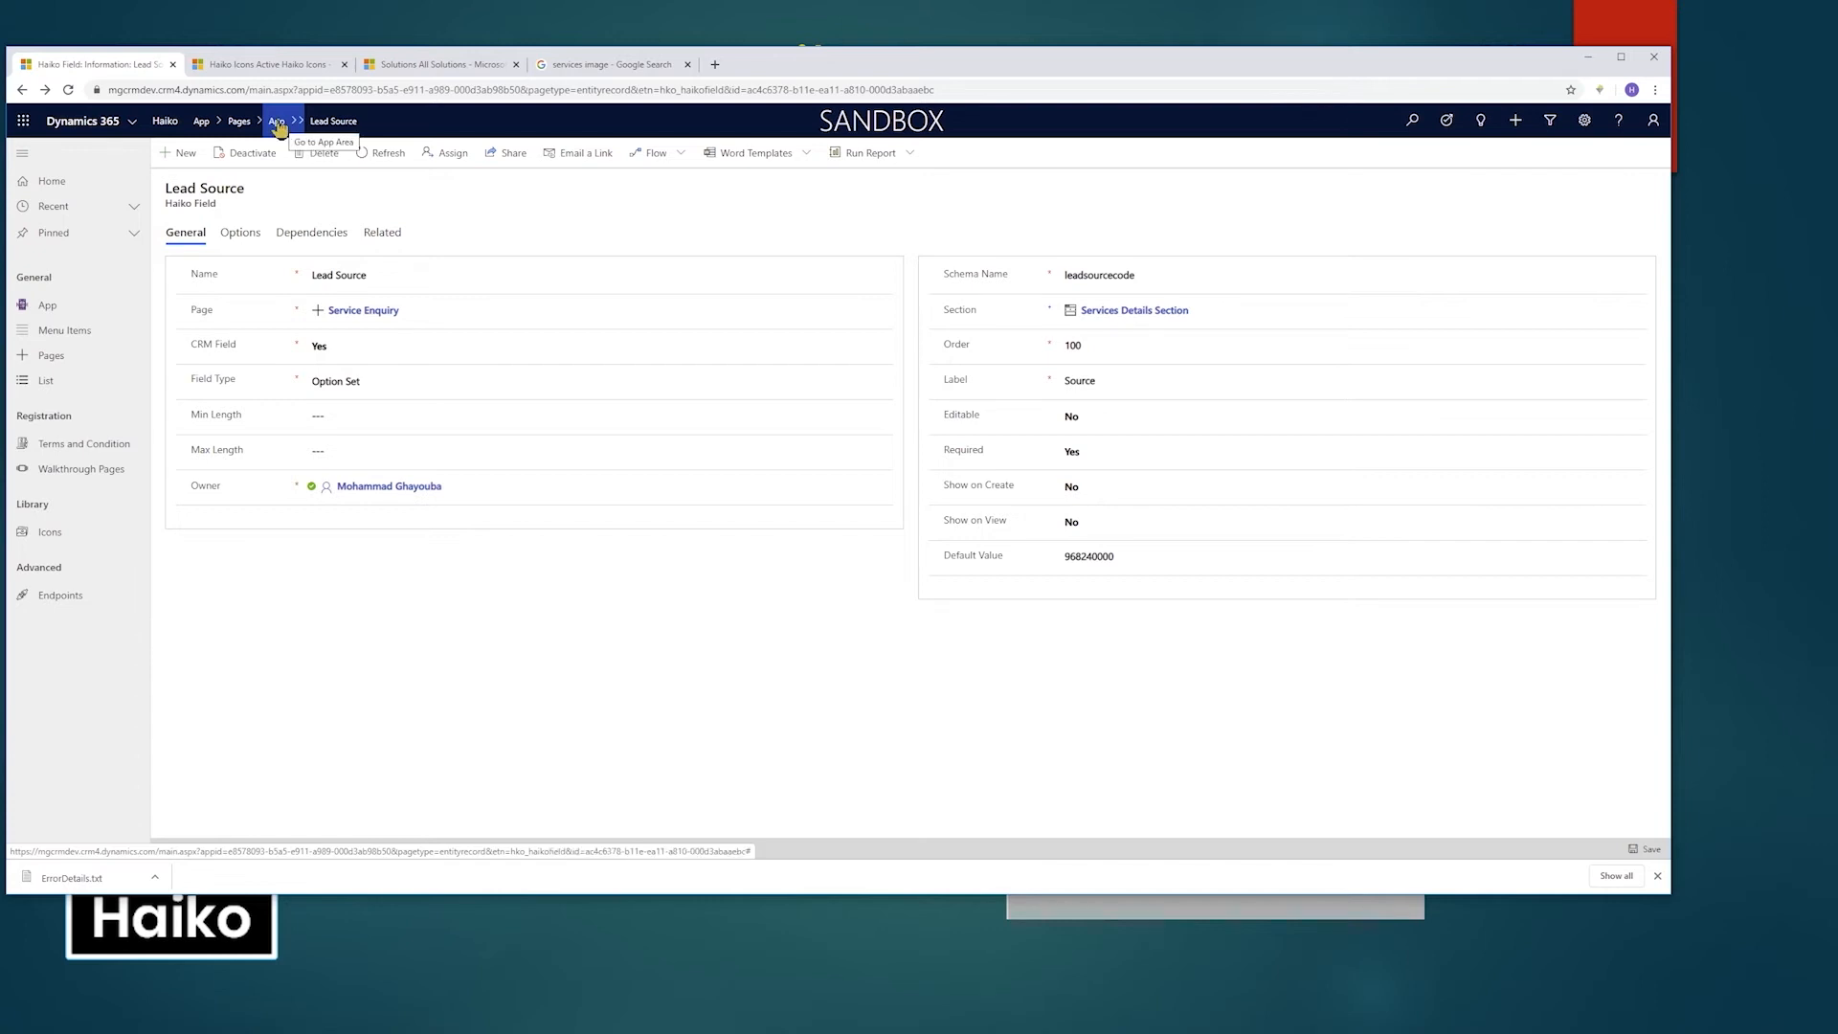
# Open the Service Enquiry page record, and look up the Service field's schema name in the Lead form editor.
pyautogui.click(66, 359)
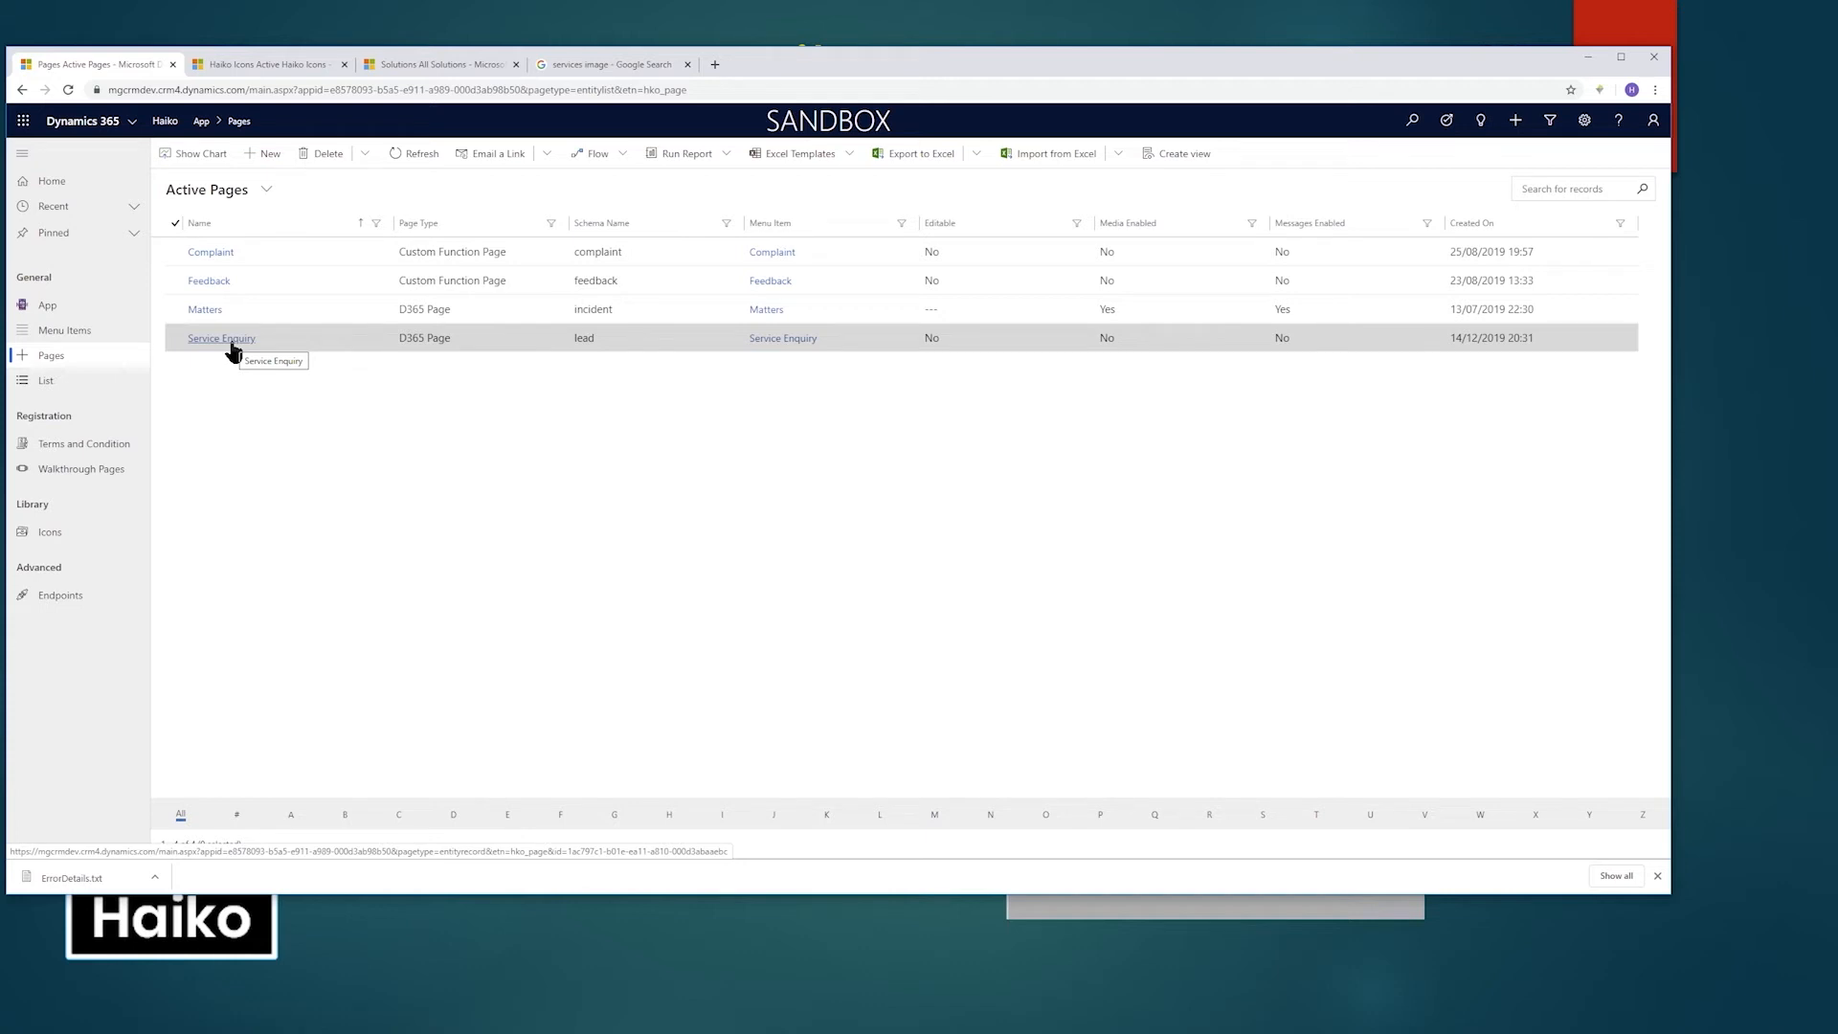
pyautogui.click(230, 340)
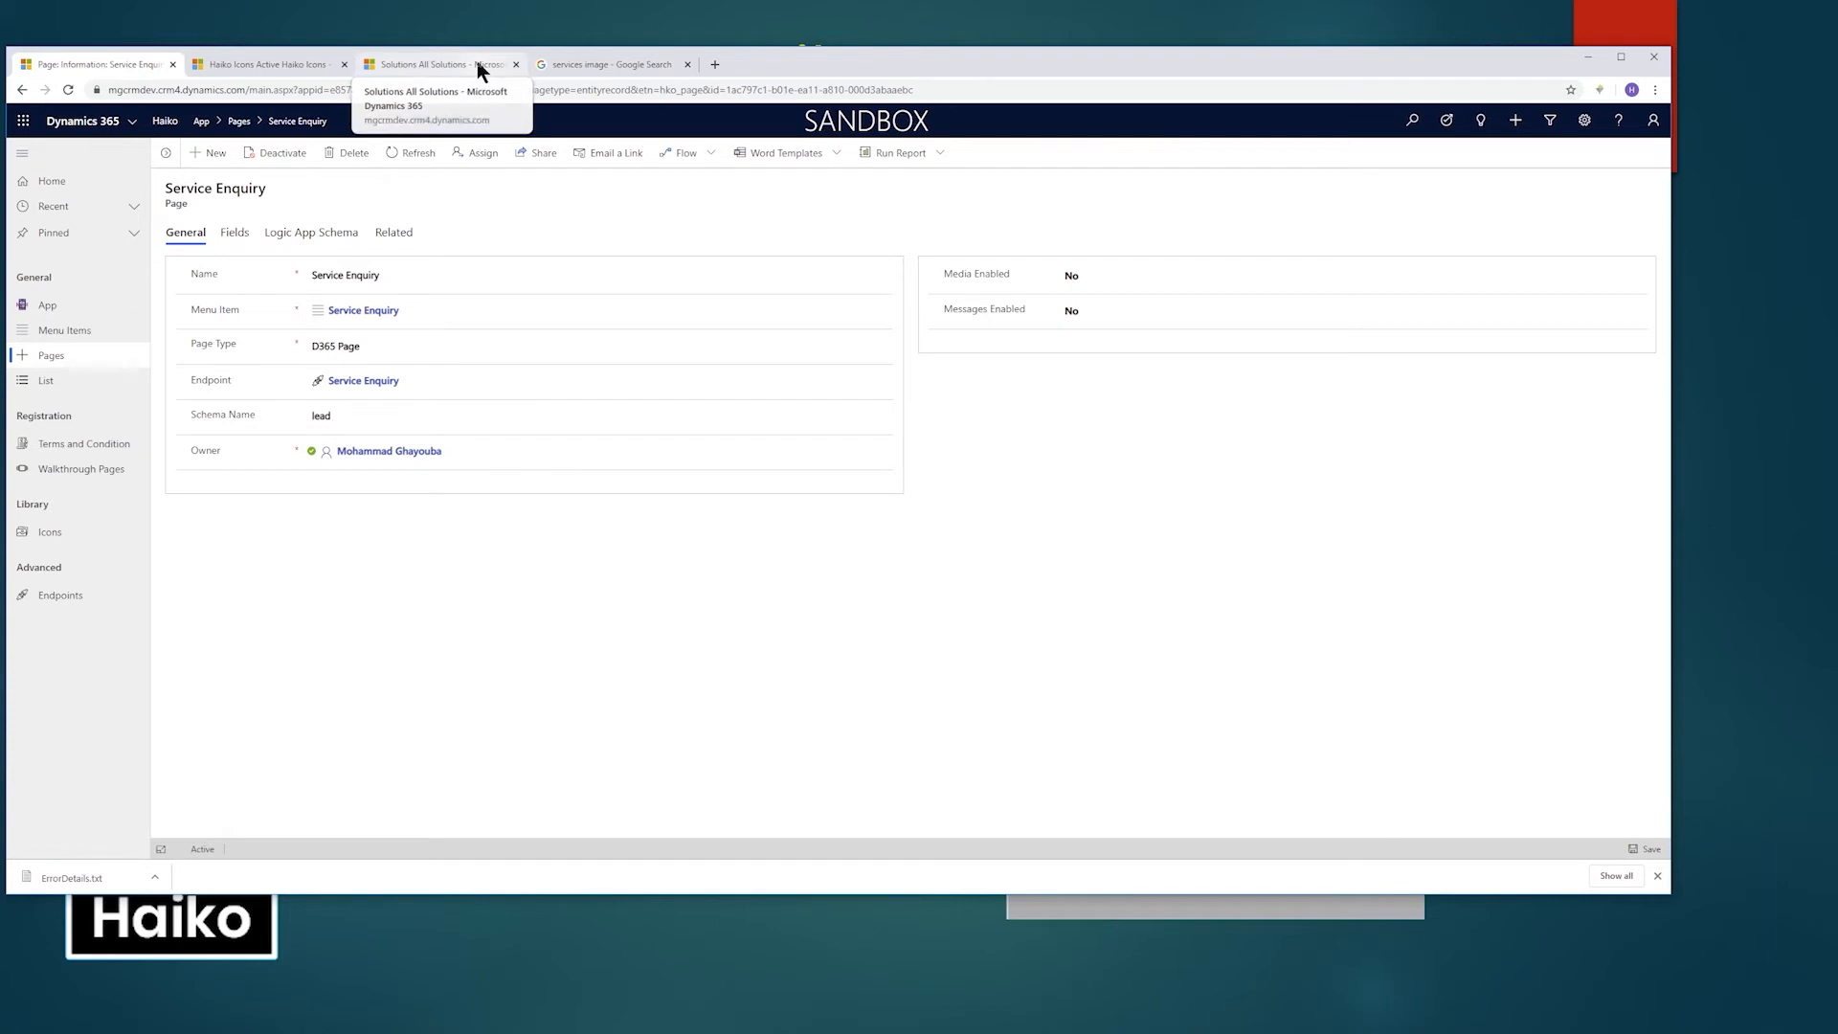
pyautogui.hotkey('alt', 'Tab')
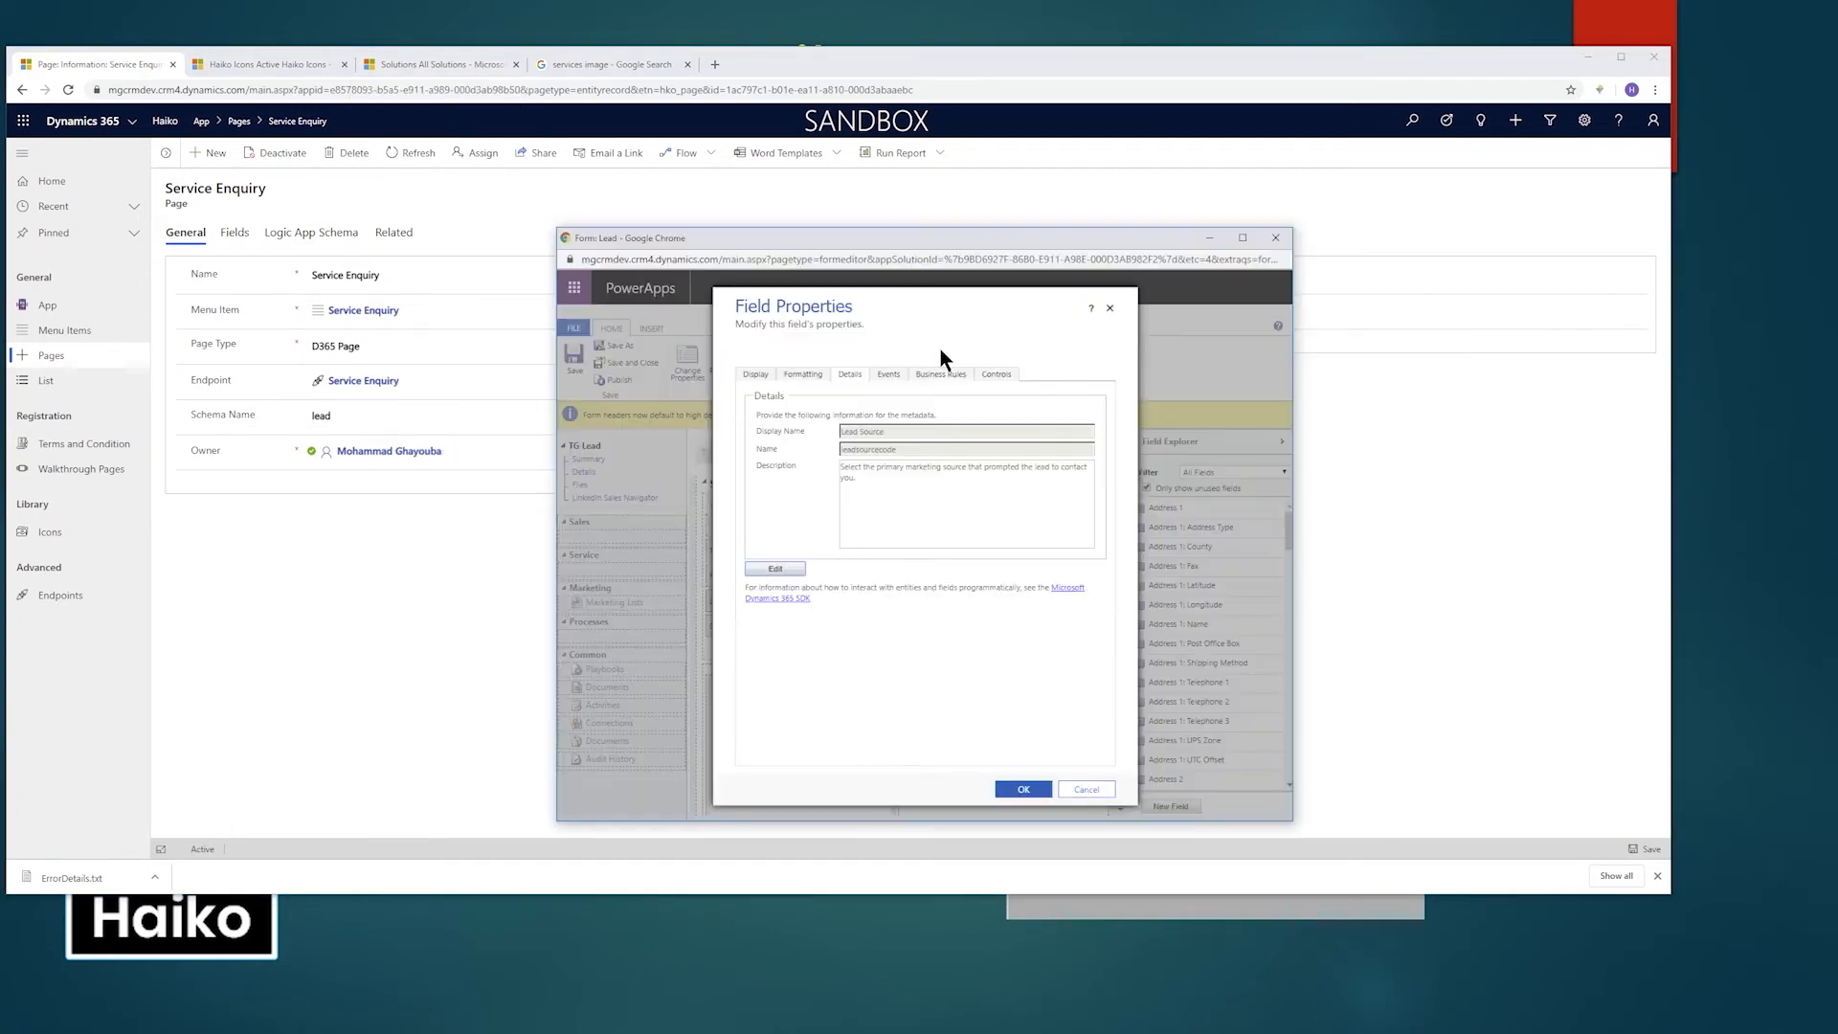
pyautogui.click(1110, 308)
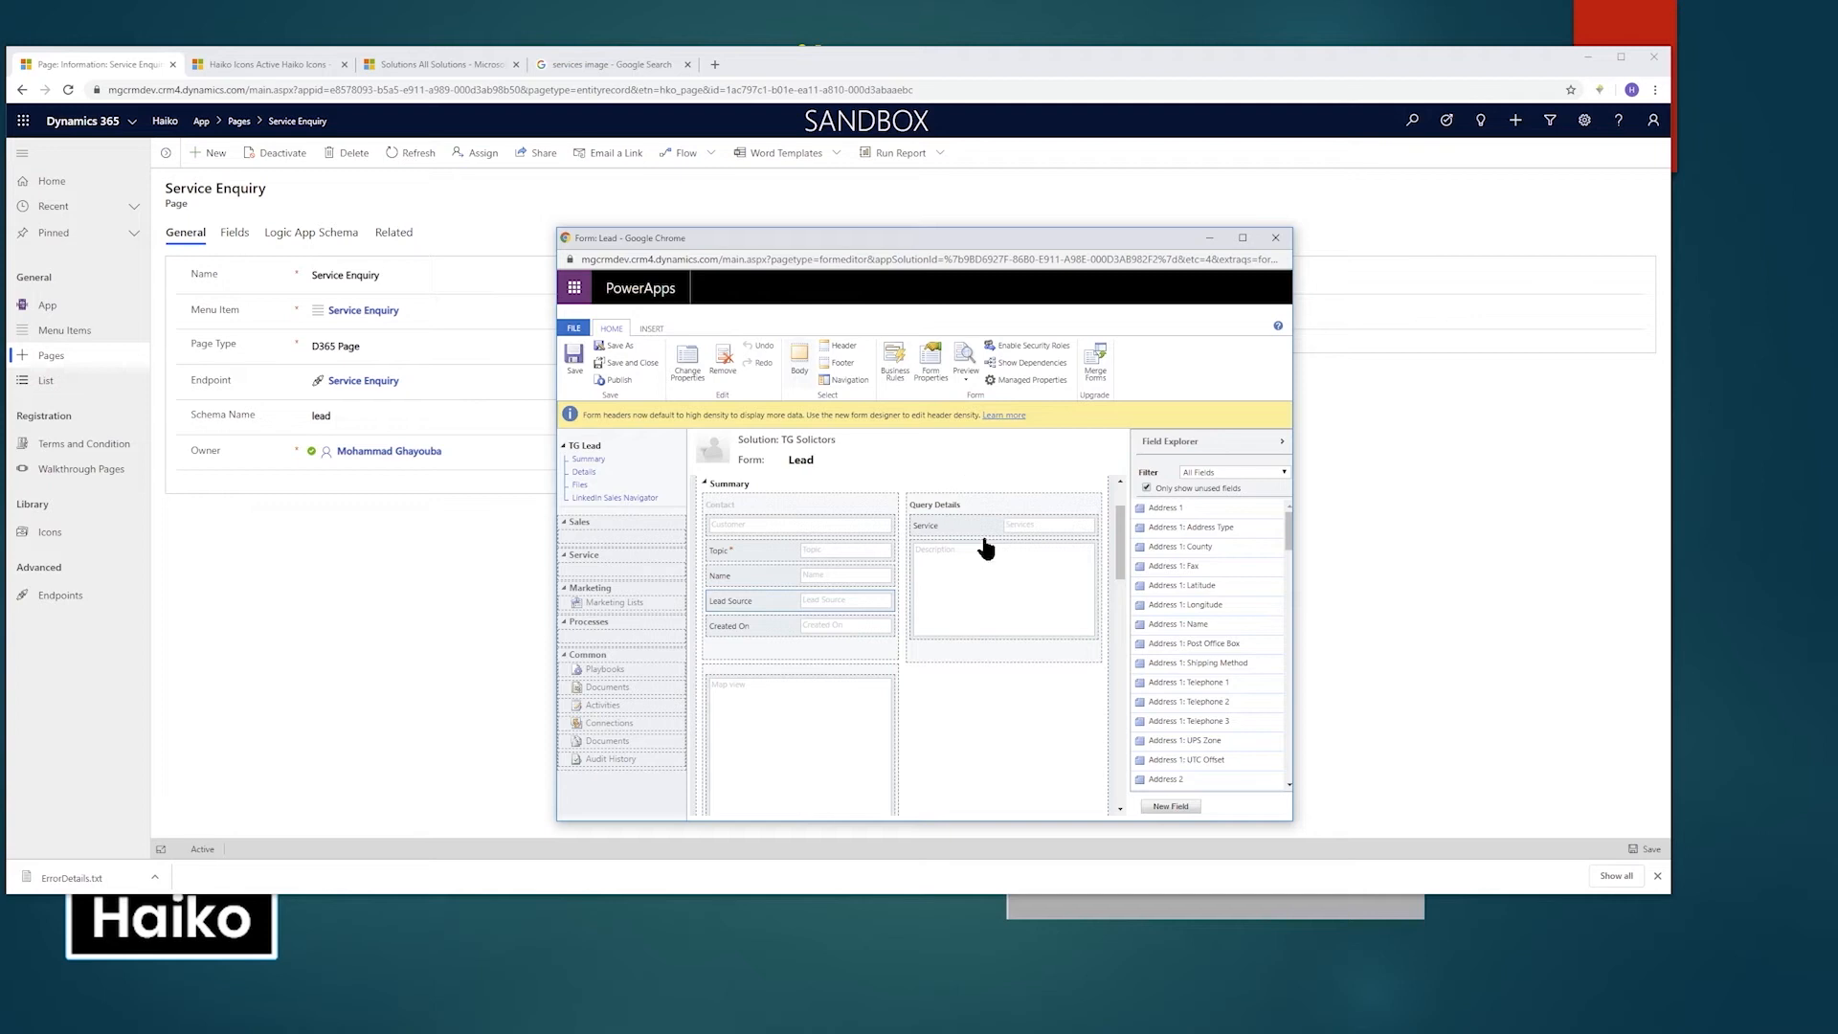
pyautogui.doubleClick(952, 522)
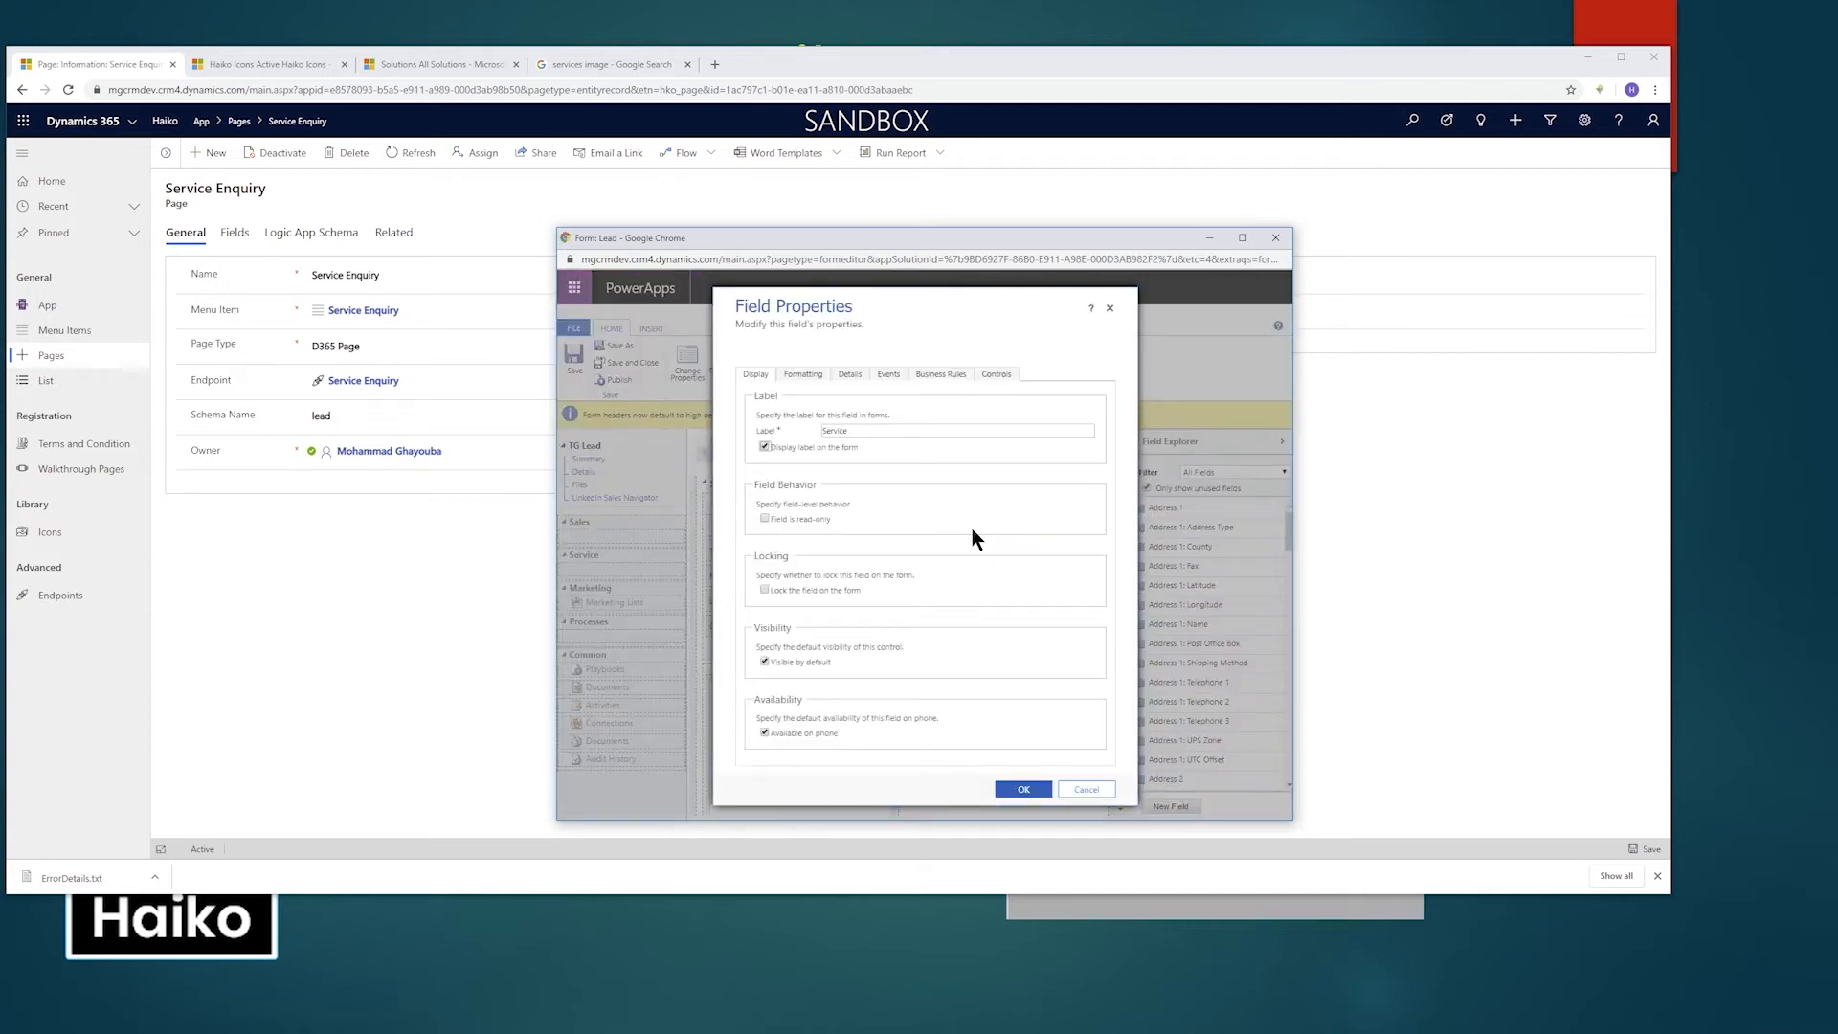
pyautogui.click(848, 375)
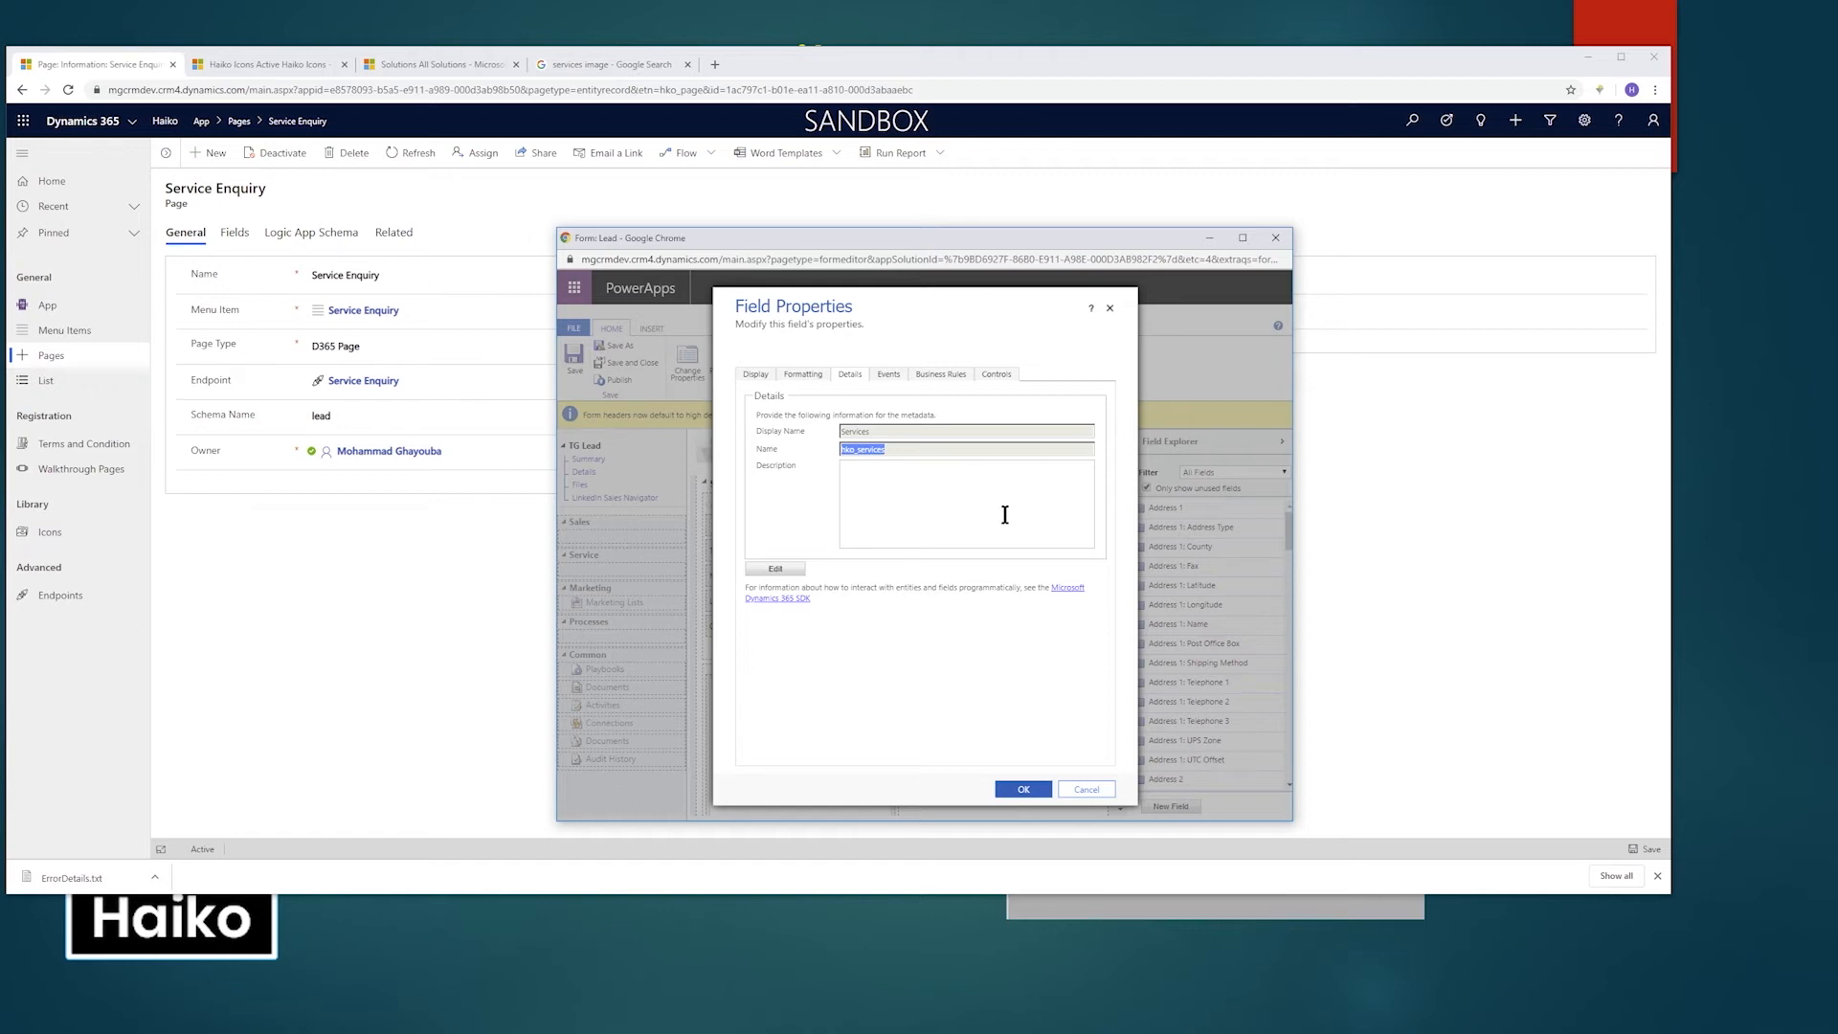
# Open the Services field definition and its option set, and move the option set window aside.
pyautogui.click(772, 571)
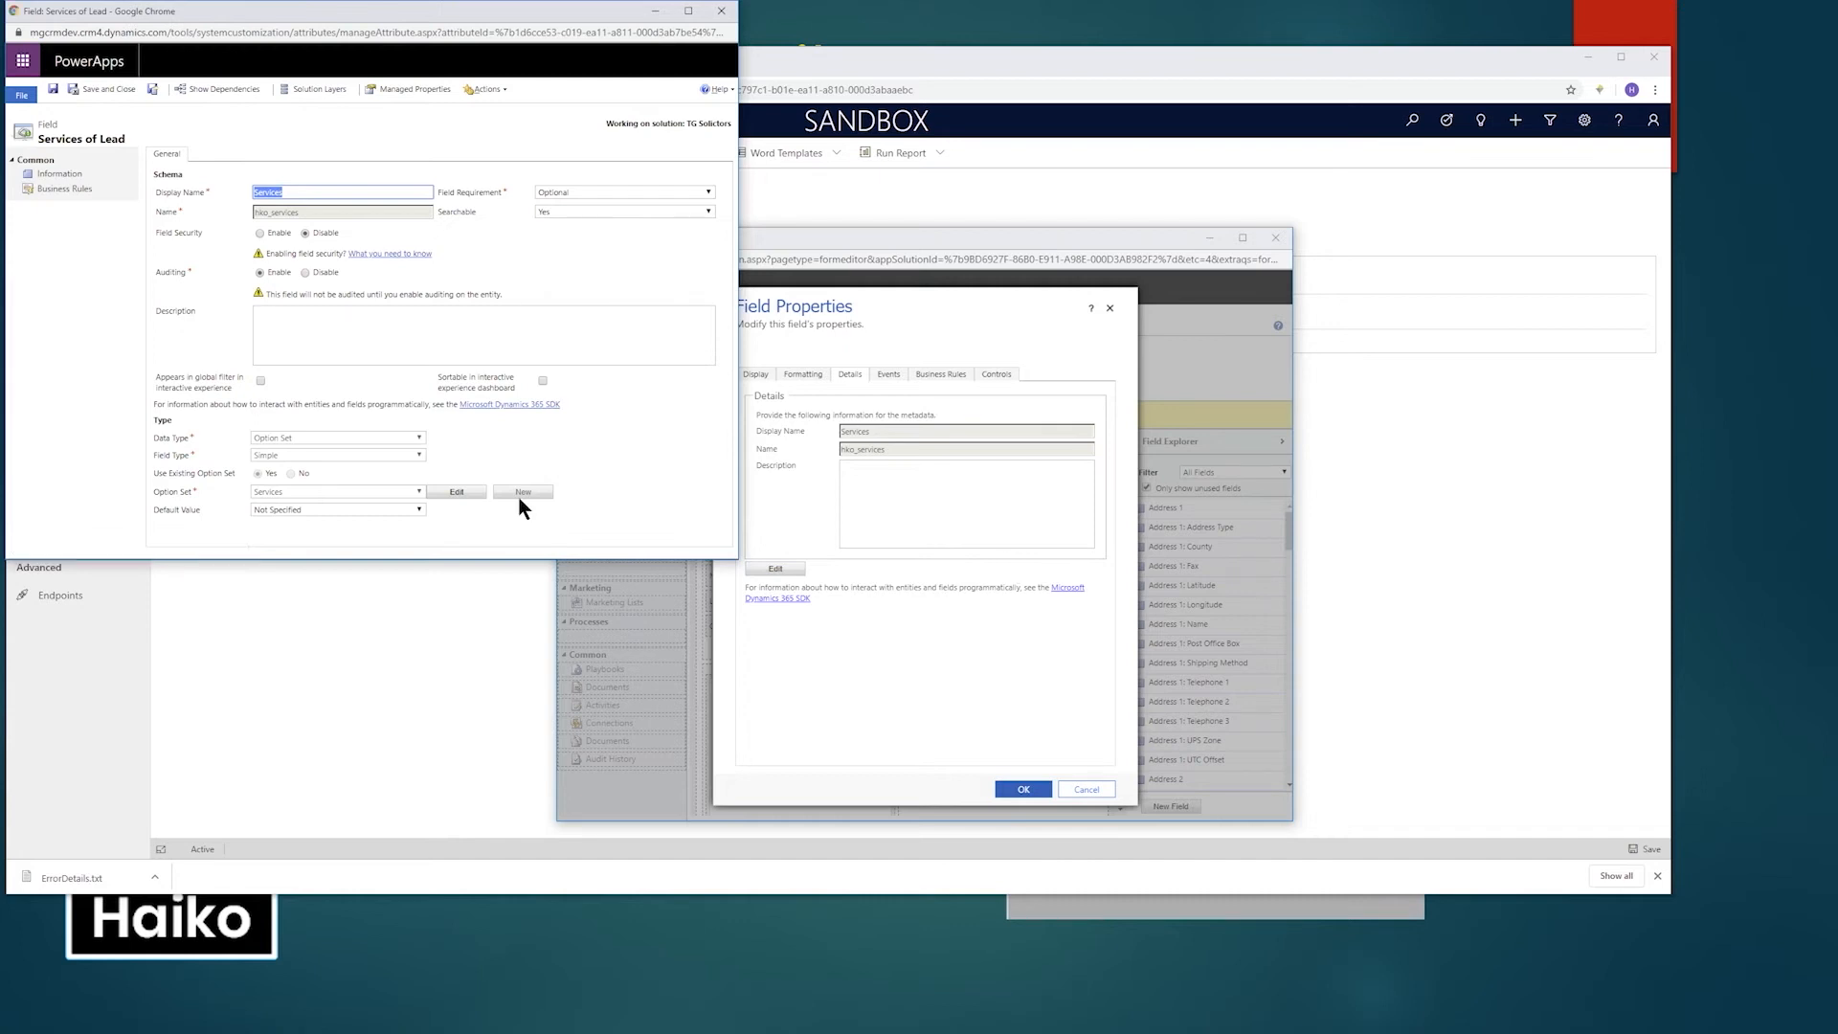
pyautogui.click(474, 494)
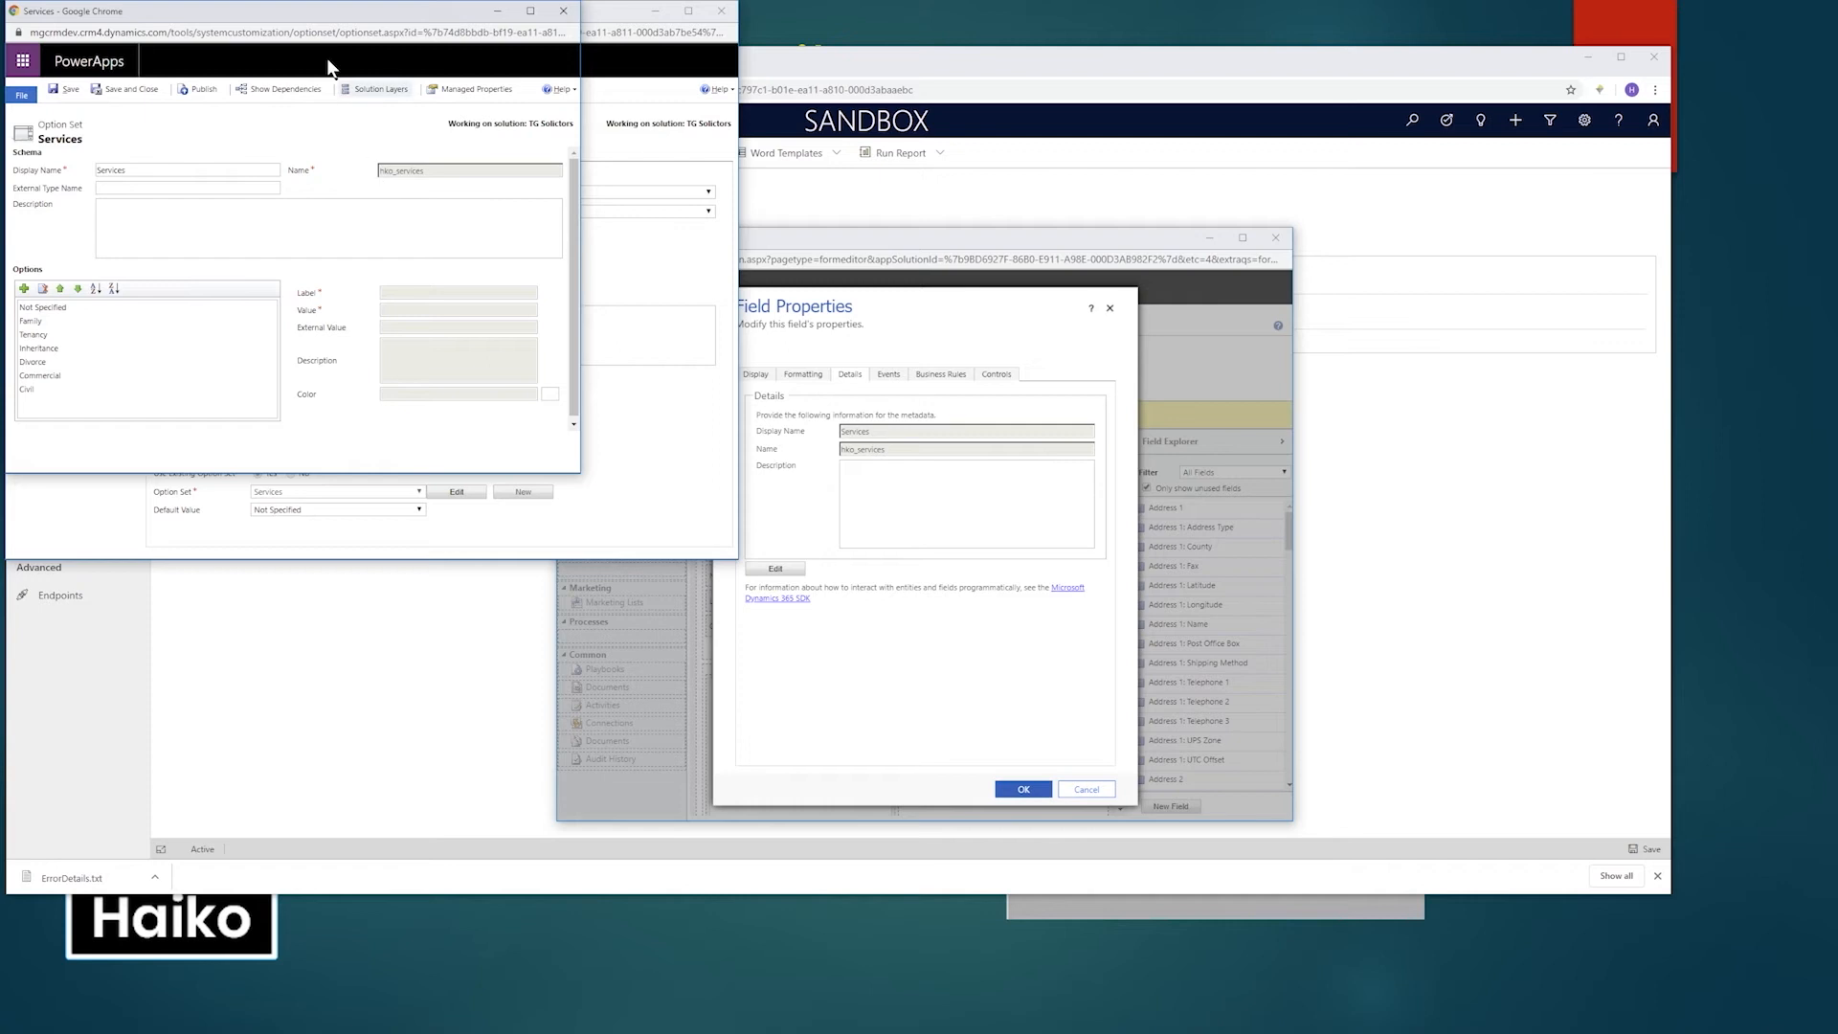
pyautogui.moveTo(313, 14); pyautogui.dragTo(542, 117)
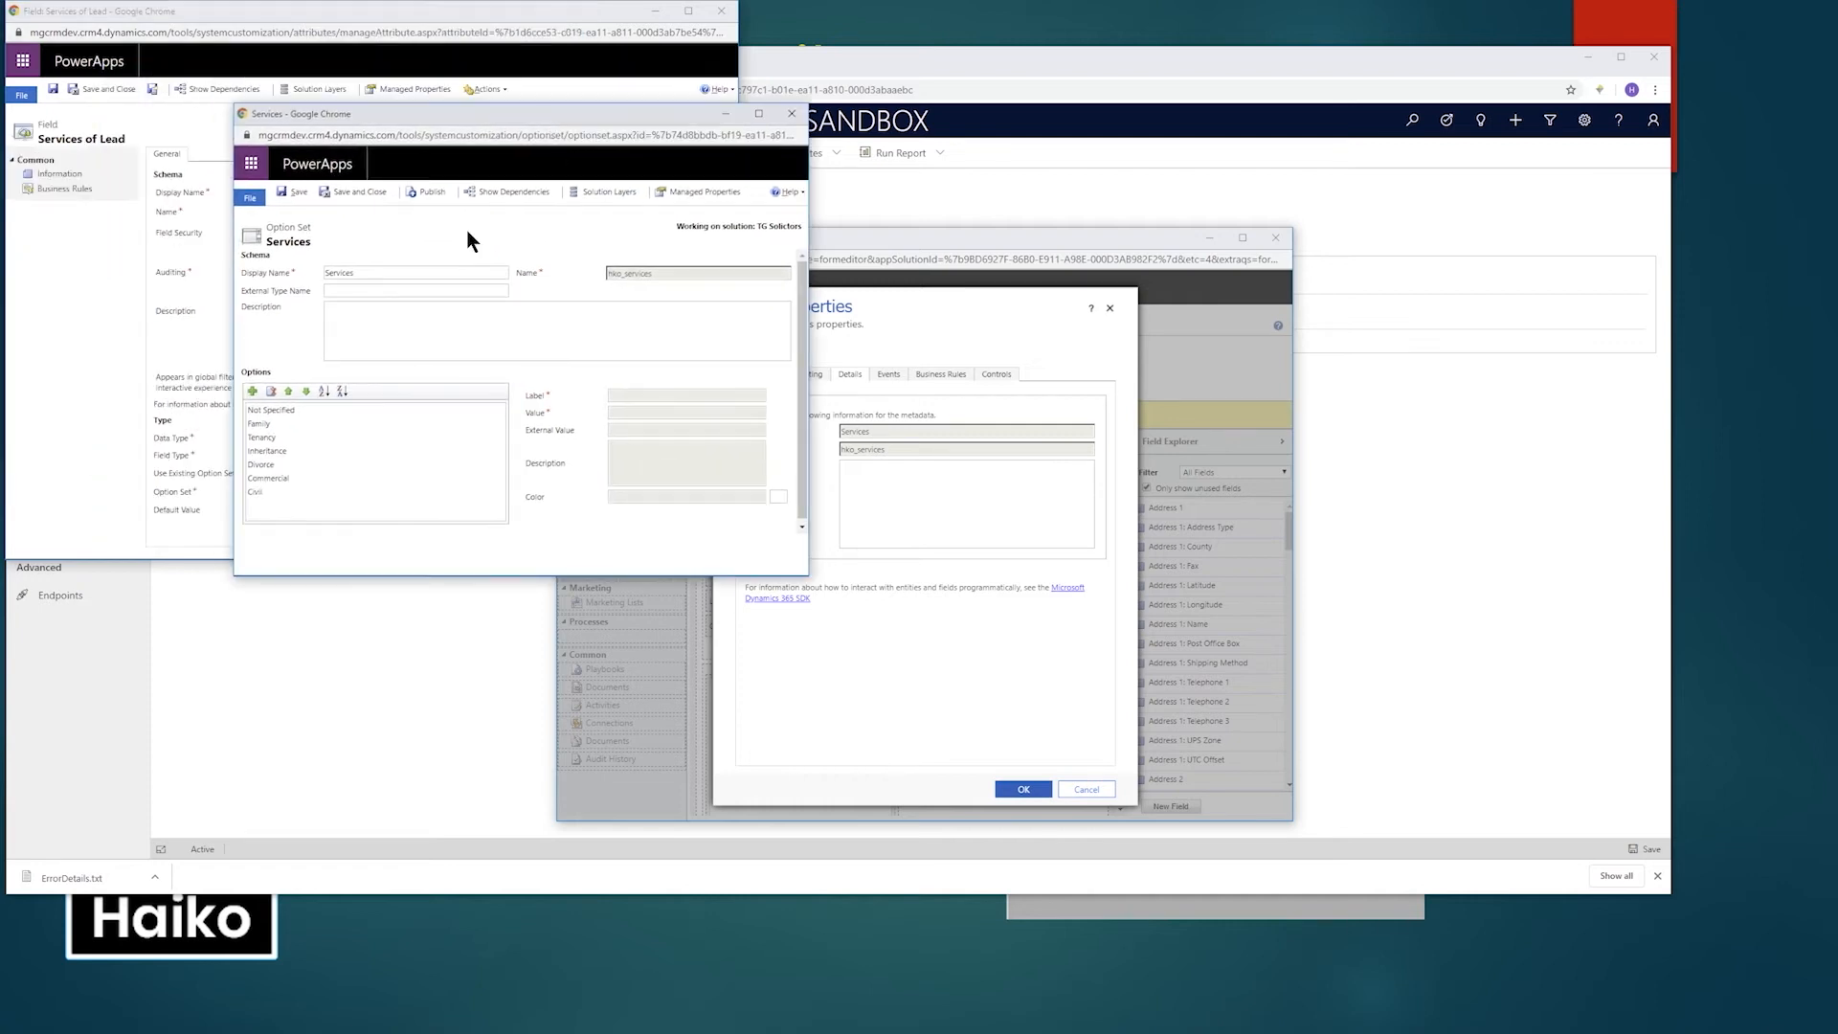
# Check the values of the Not Specified, Family and Tenancy options in the Services option set.
pyautogui.click(275, 412)
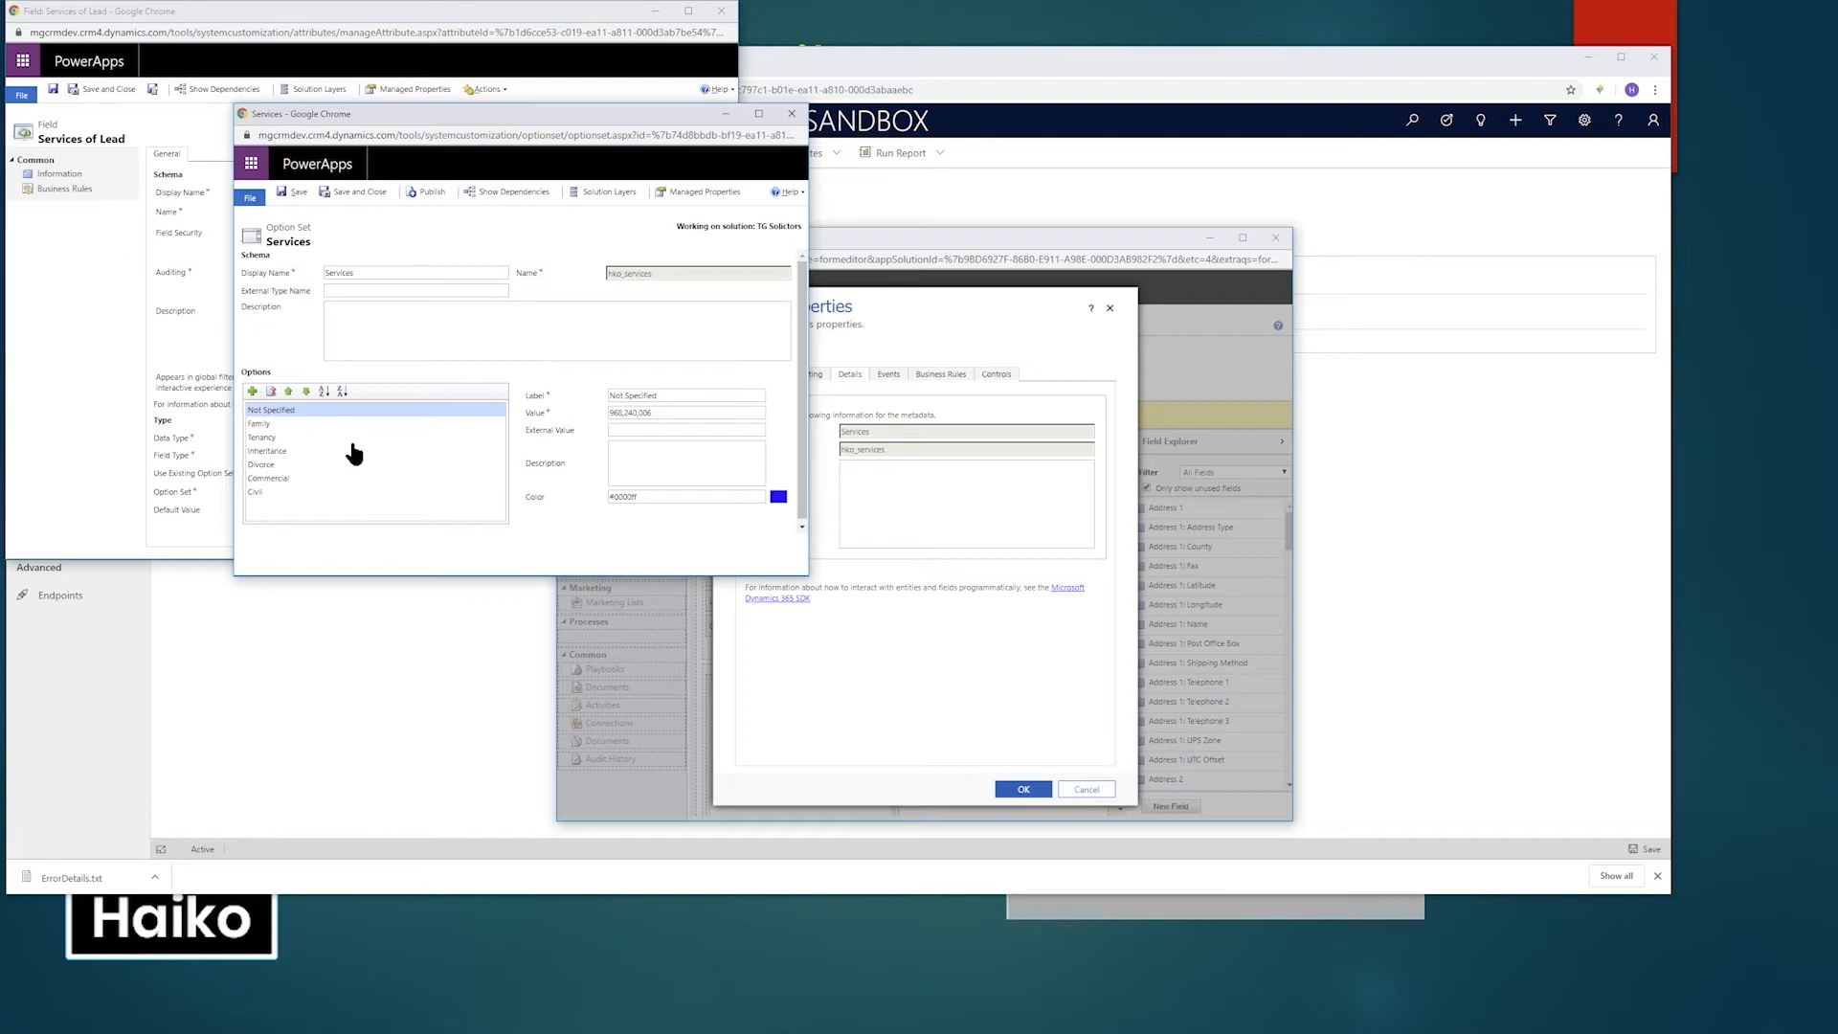
pyautogui.click(274, 424)
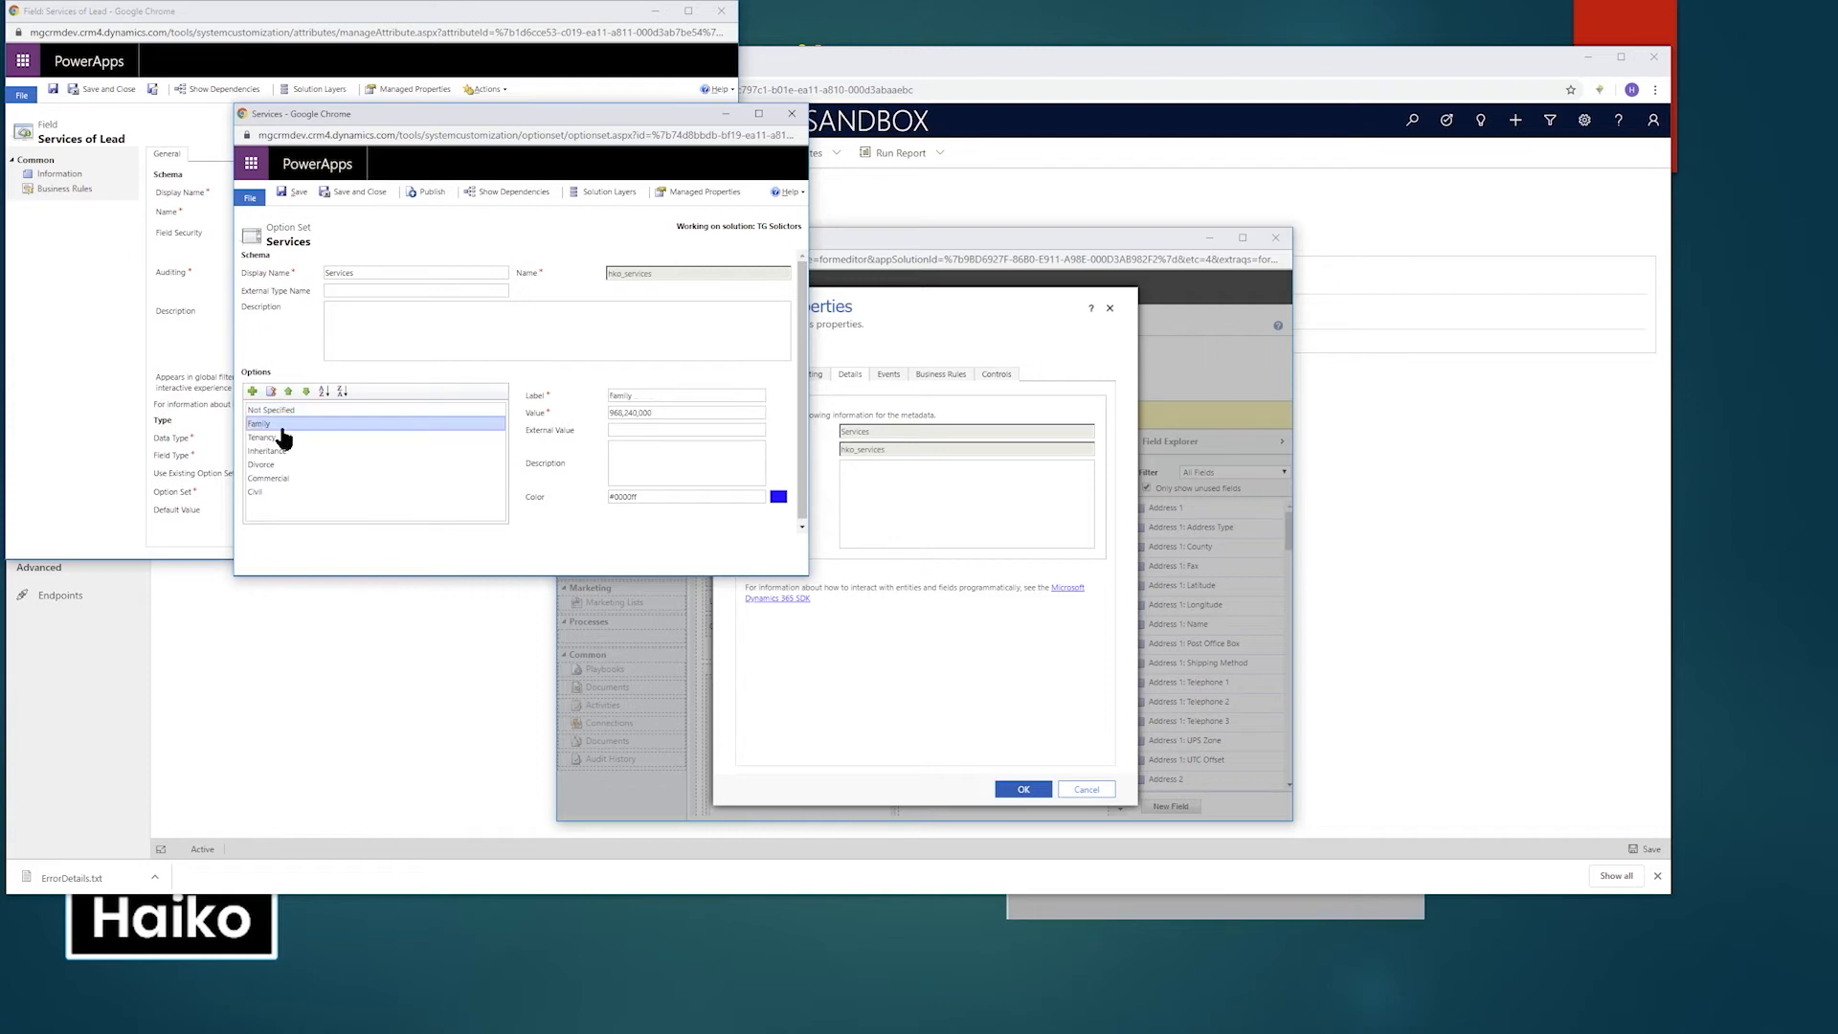
pyautogui.click(268, 438)
pyautogui.click(271, 413)
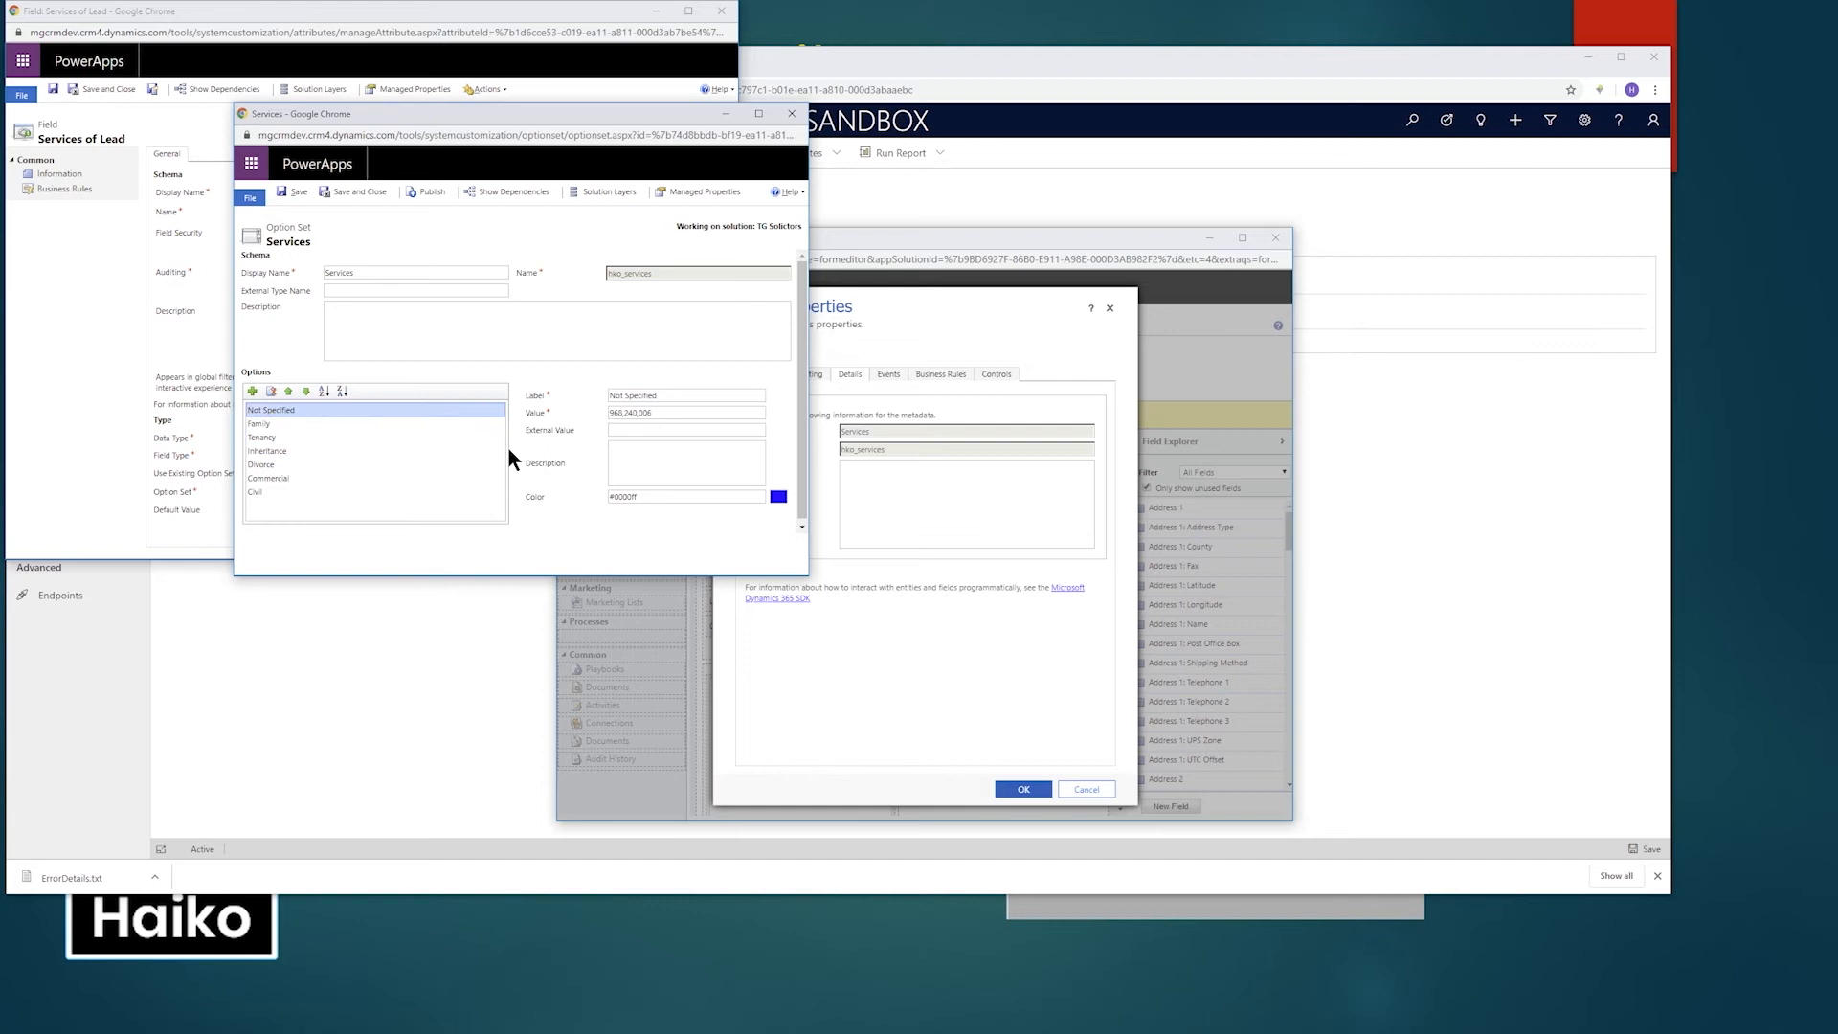
# Start a new Haiko field on the Service Enquiry page, named Service, with the field type Option Set.
pyautogui.click(935, 71)
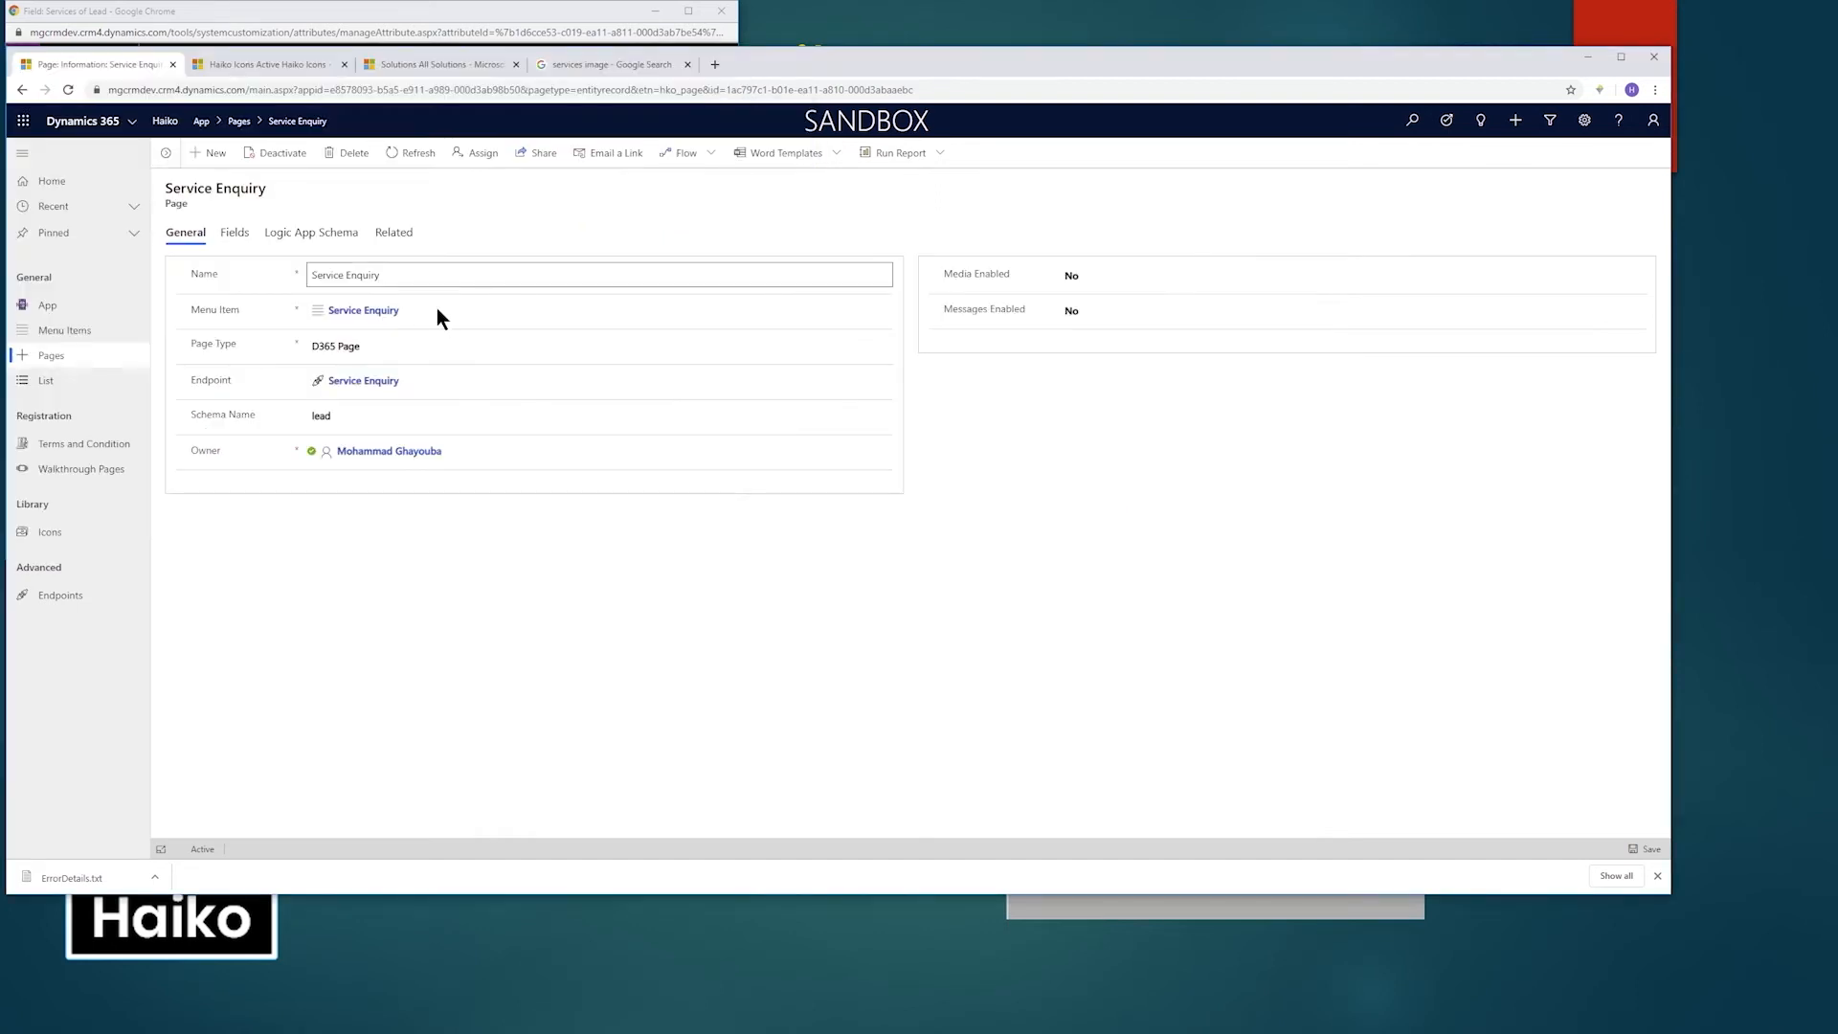
pyautogui.click(242, 233)
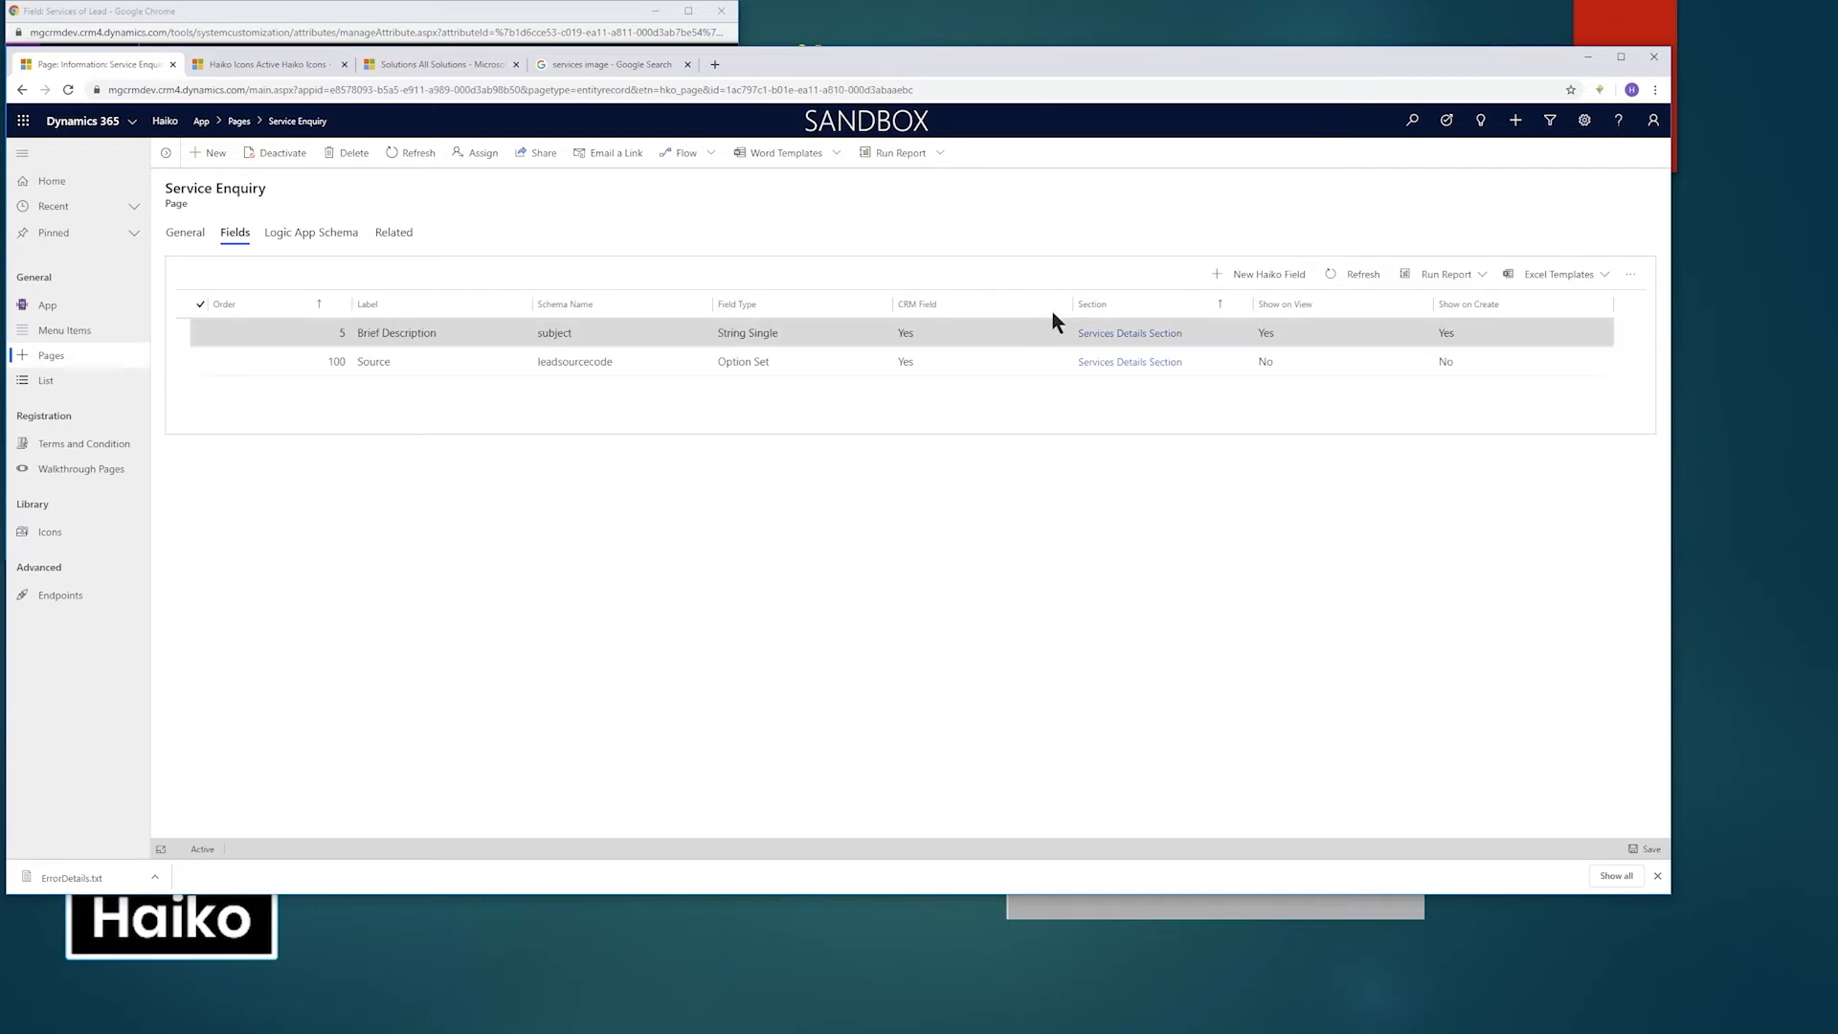
pyautogui.click(1255, 278)
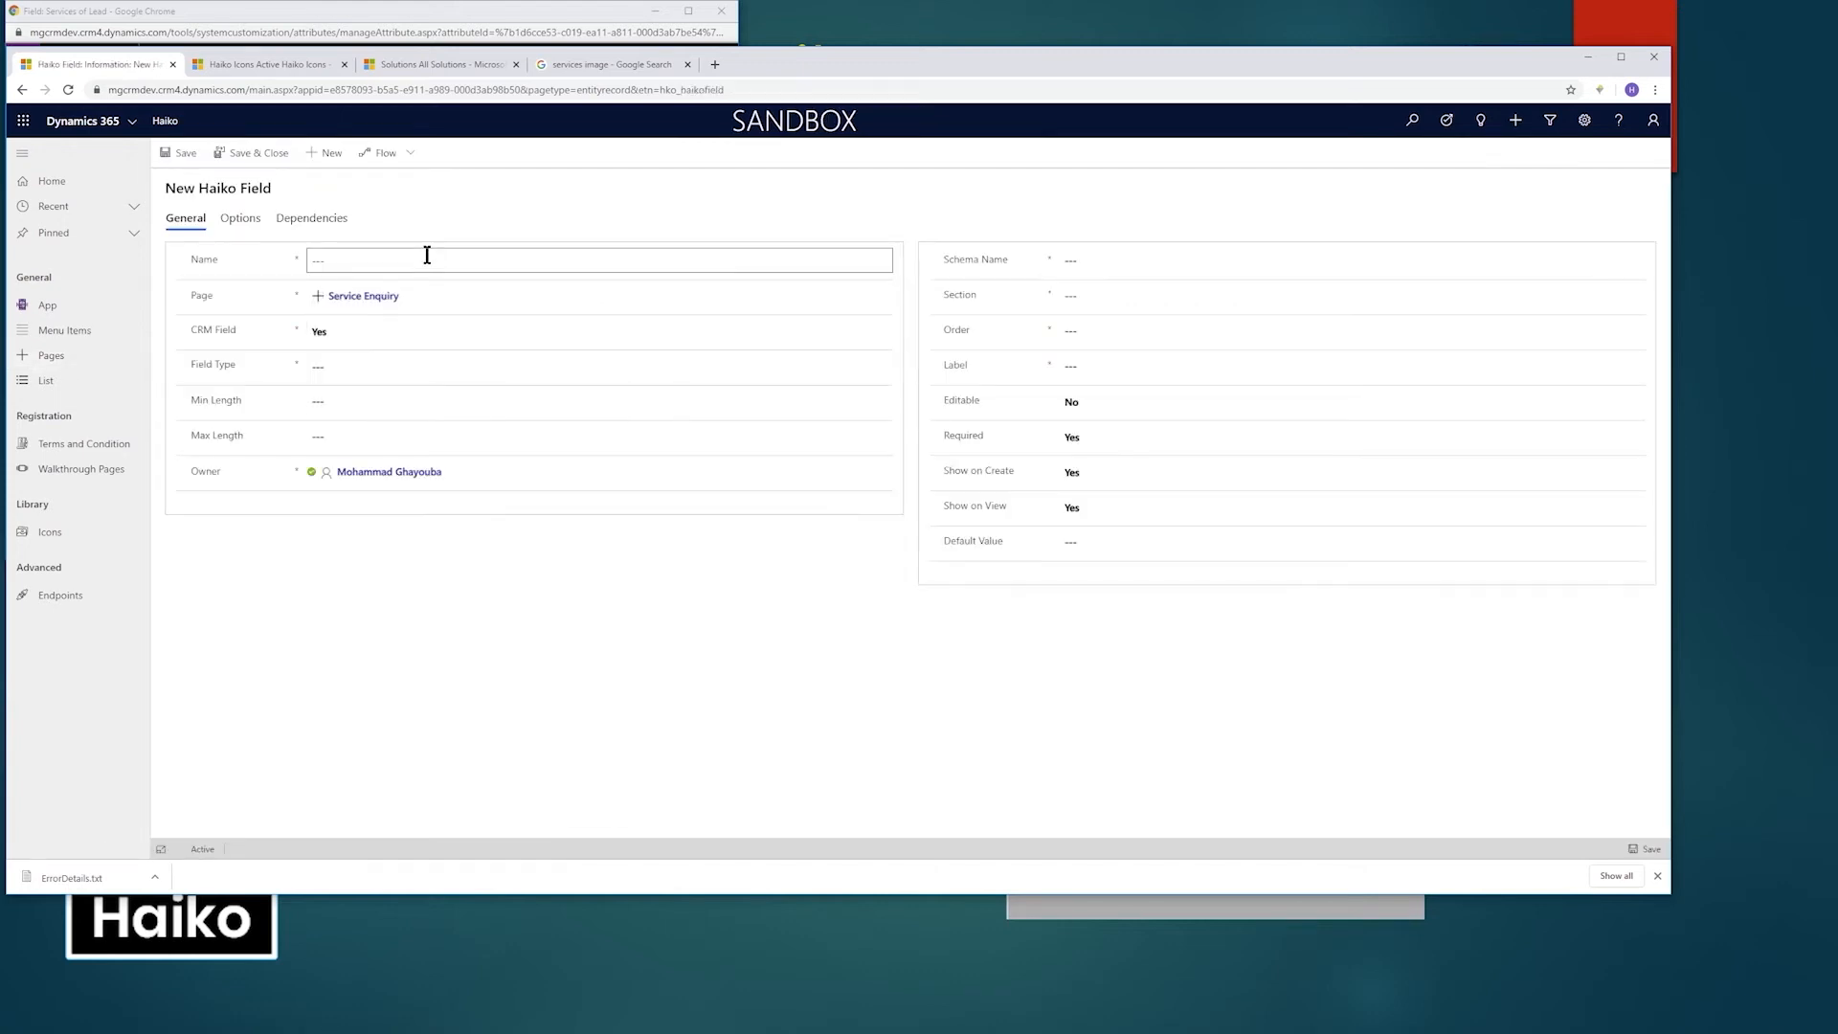
pyautogui.click(424, 258)
pyautogui.write('Service')
pyautogui.click(395, 367)
pyautogui.click(387, 429)
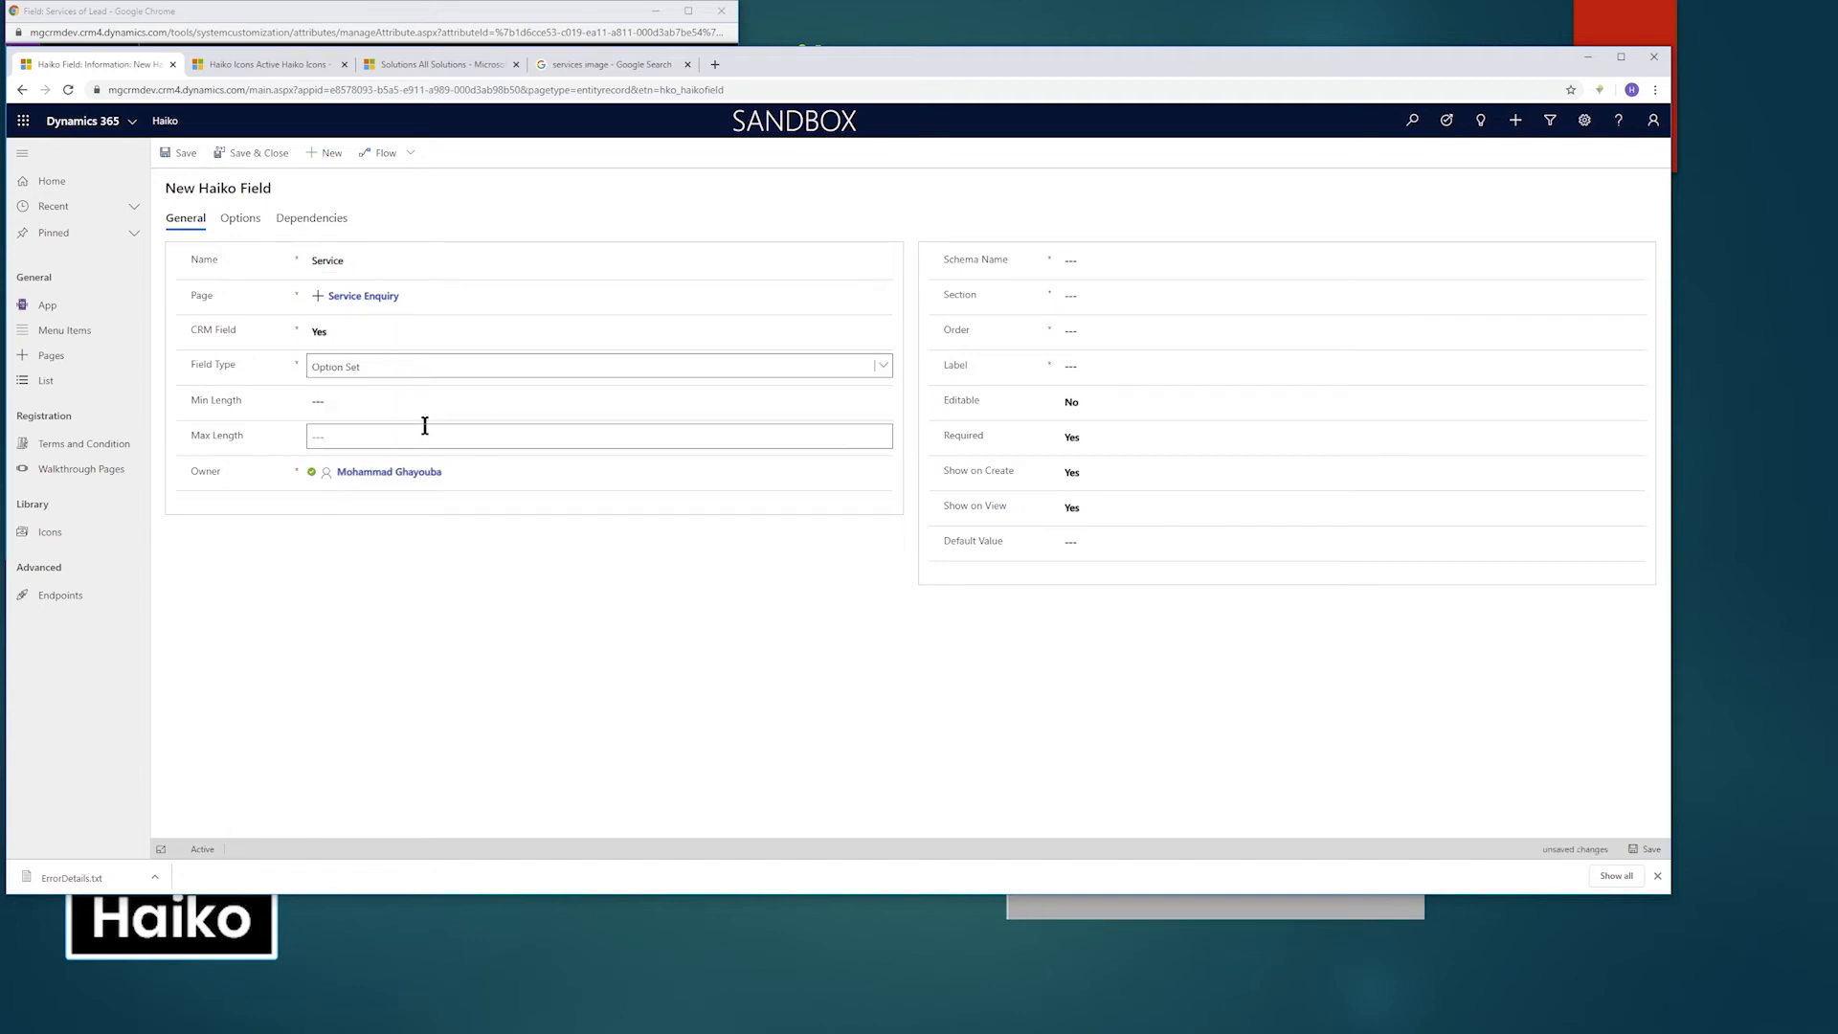
# Enter hko_services as the Service field's schema name and assign it to the Services Details Section.
pyautogui.click(1096, 263)
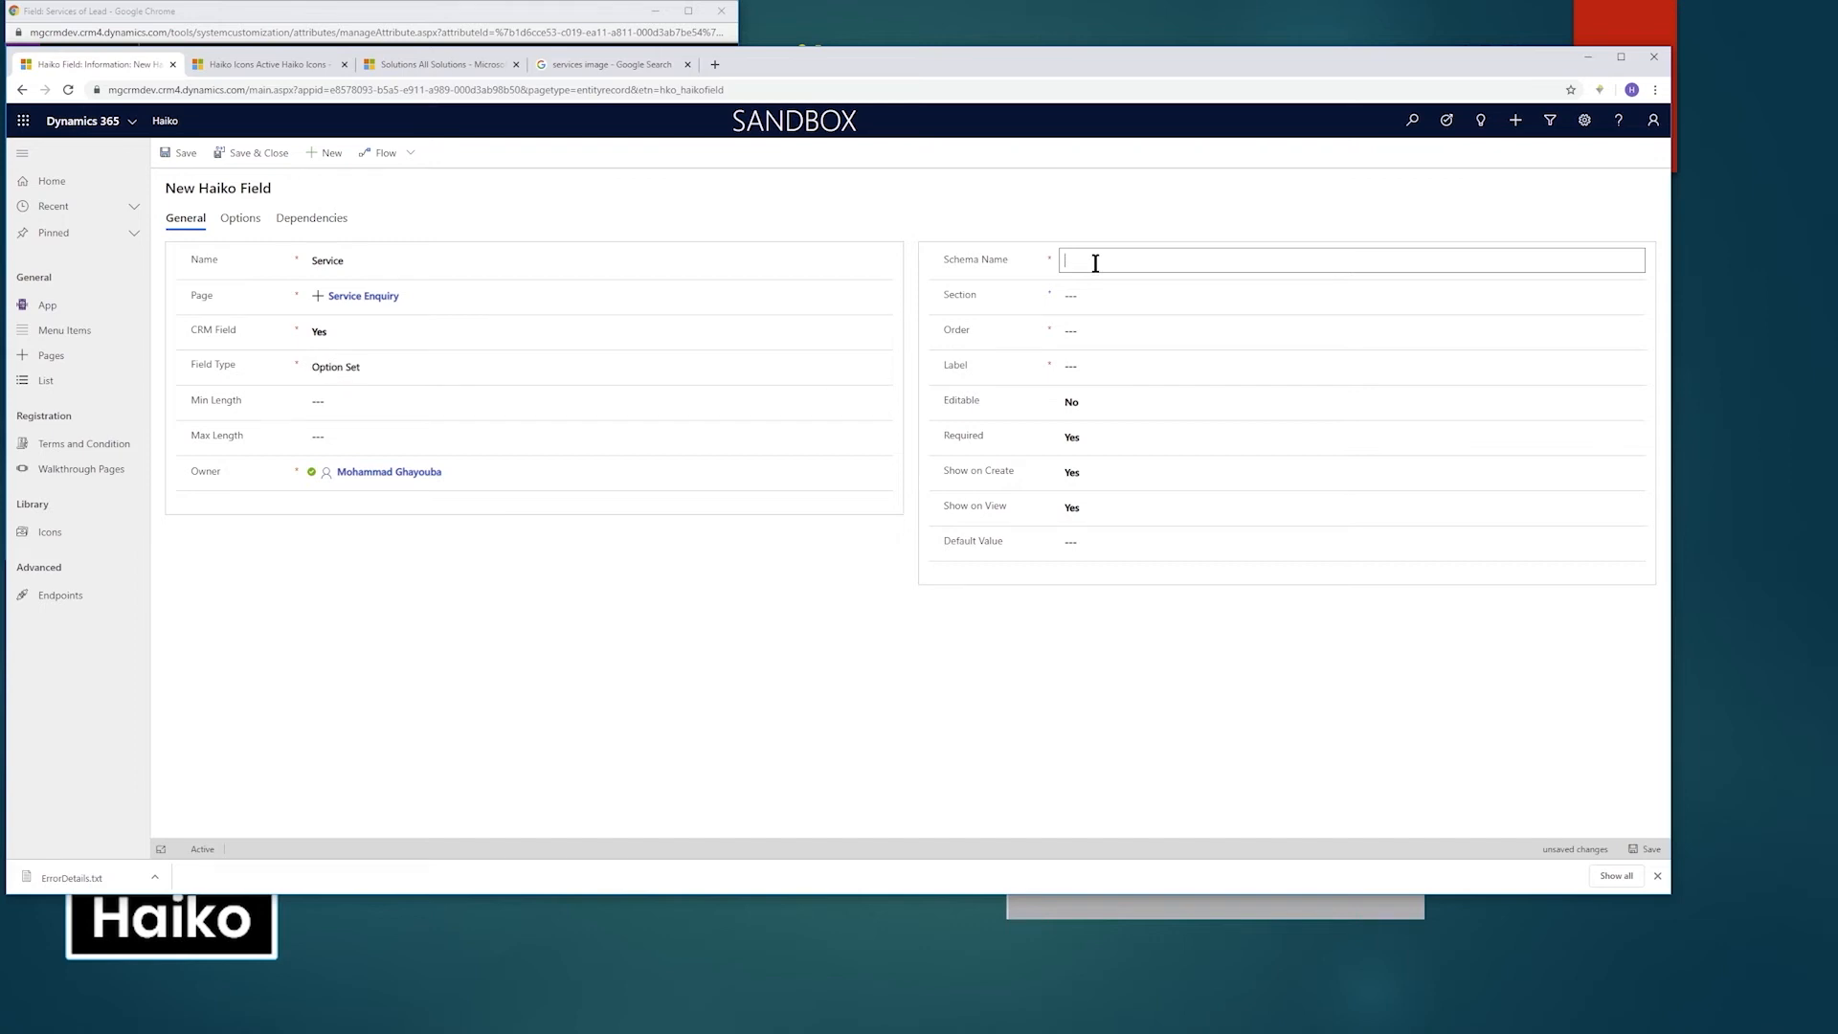
pyautogui.write('hko_s')
pyautogui.click(1128, 293)
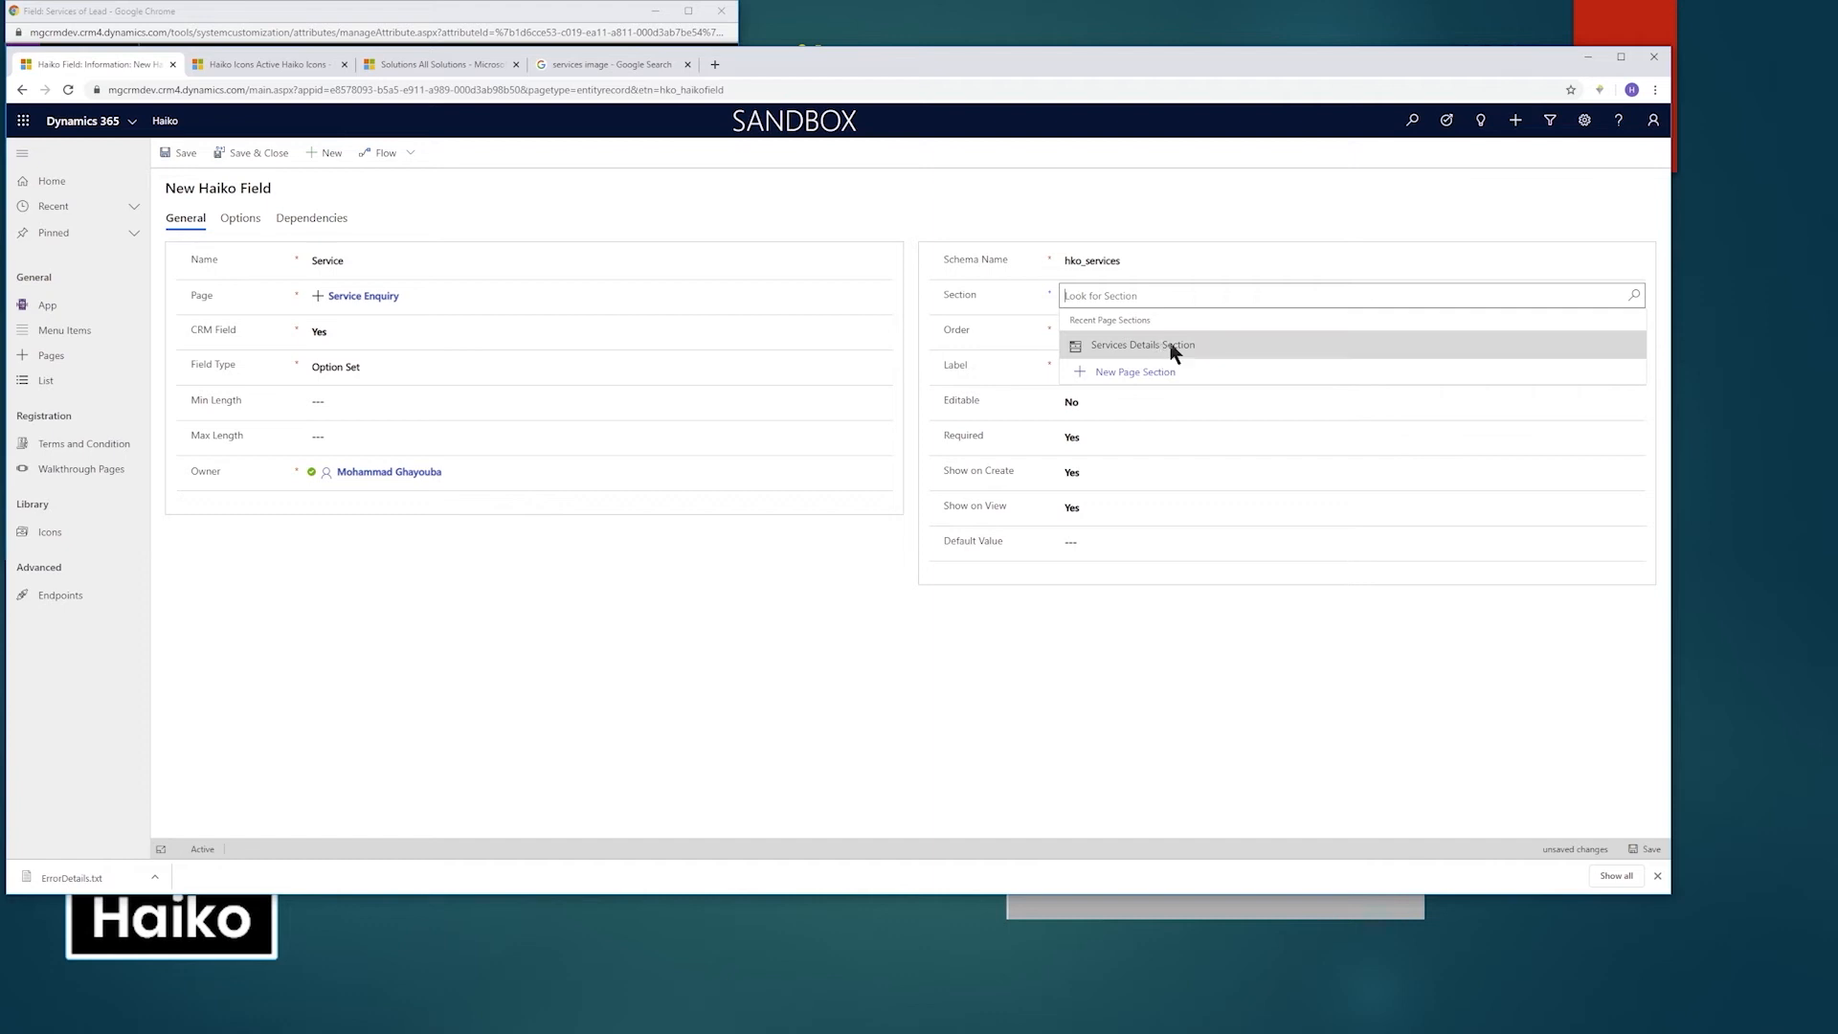
pyautogui.click(1168, 345)
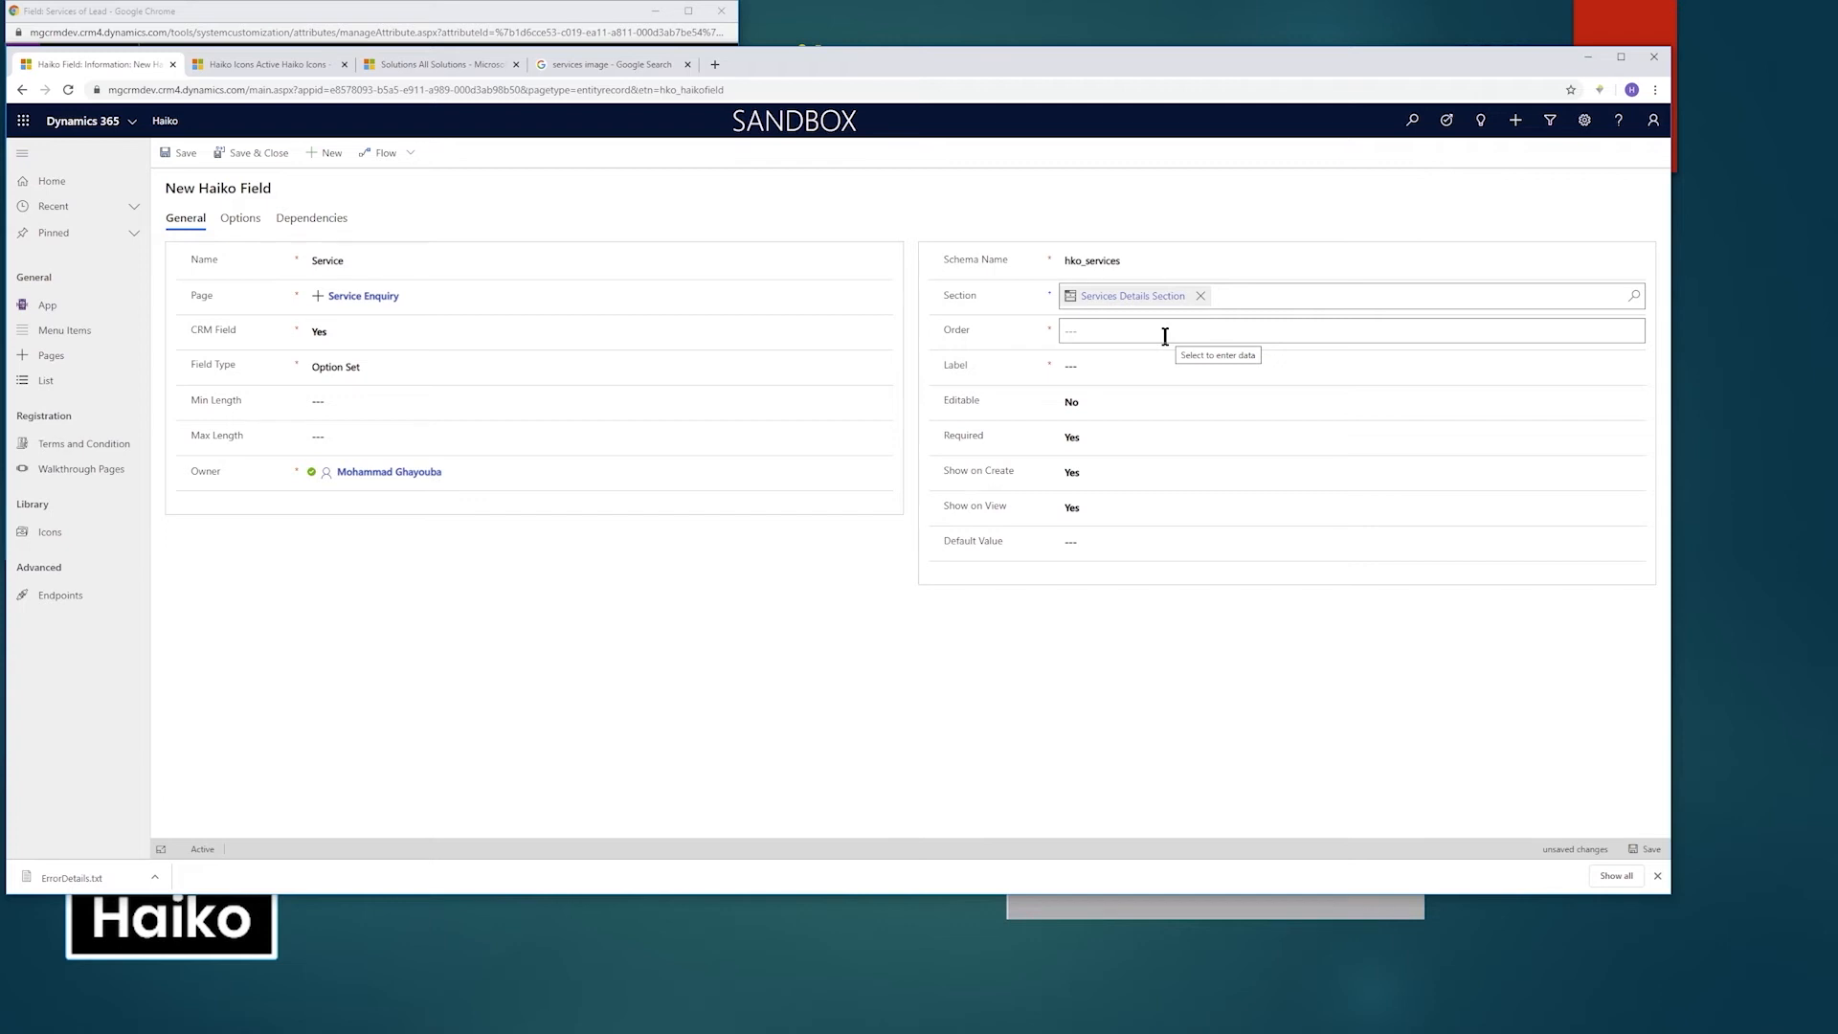
# Give the Service field order 3 and the label Service Type, make it editable, and save the record.
pyautogui.click(1165, 336)
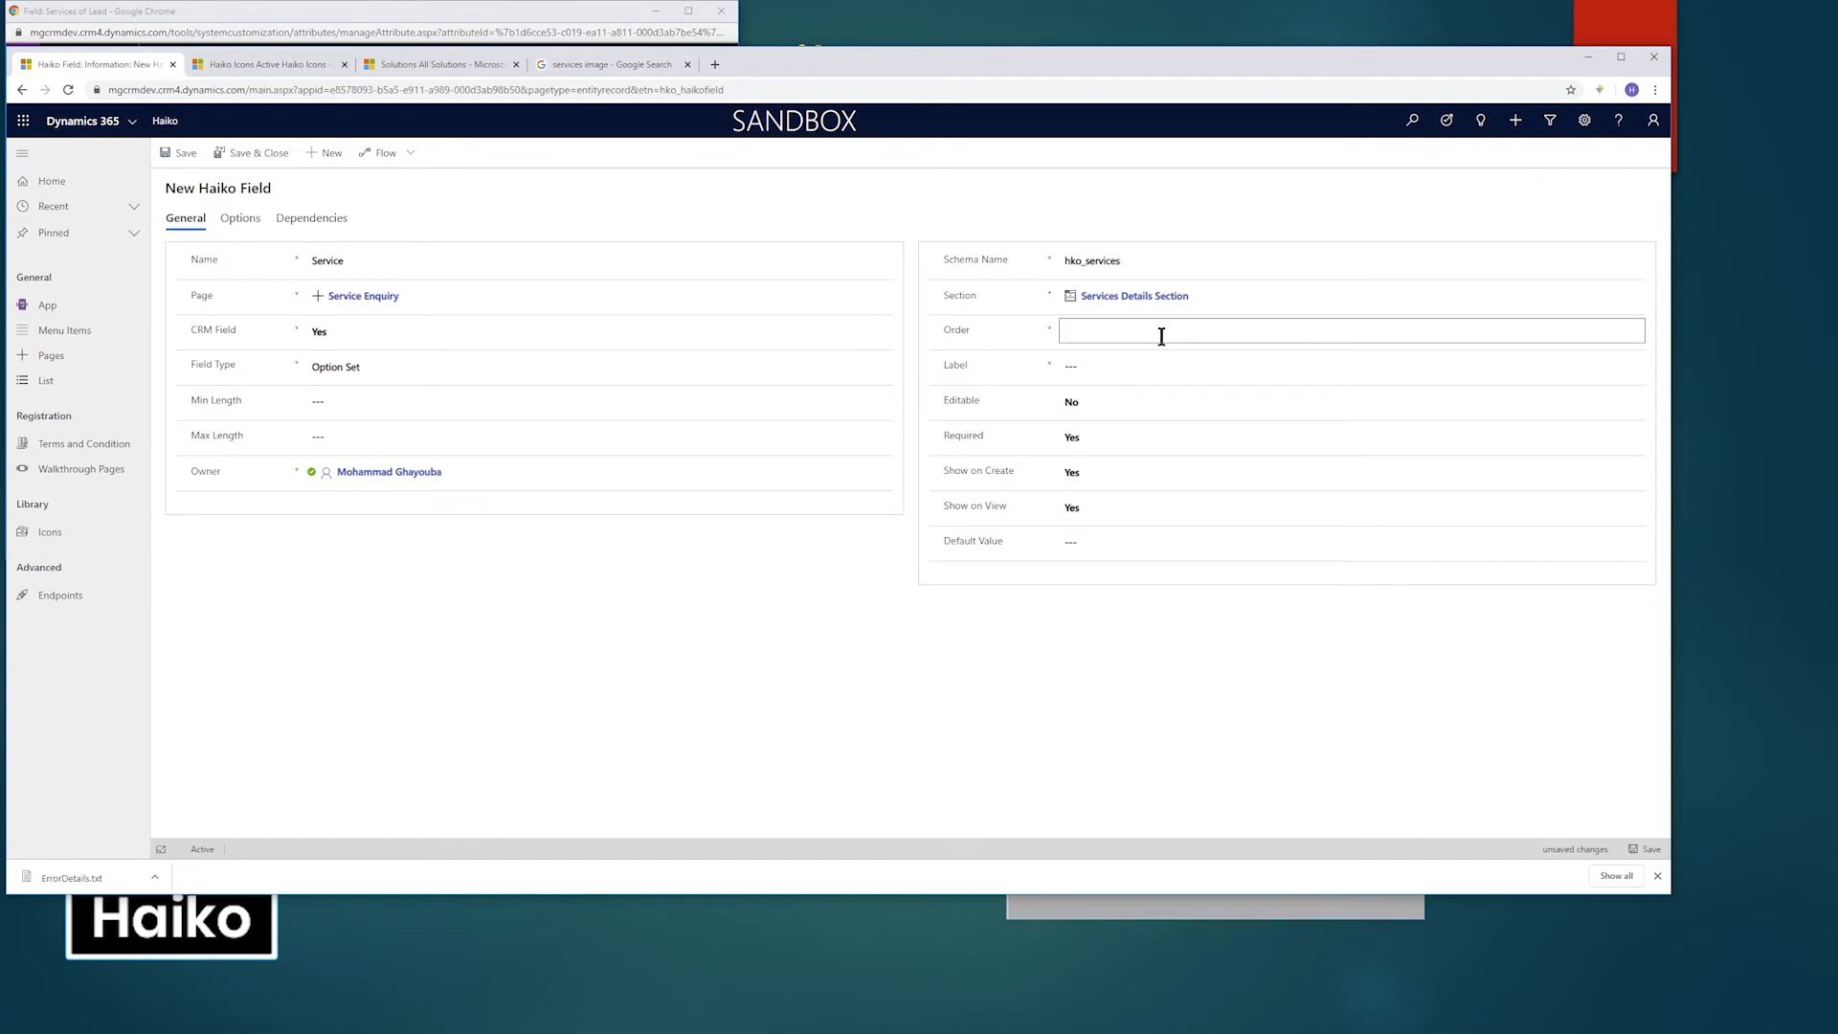
pyautogui.write('3')
pyautogui.click(1111, 369)
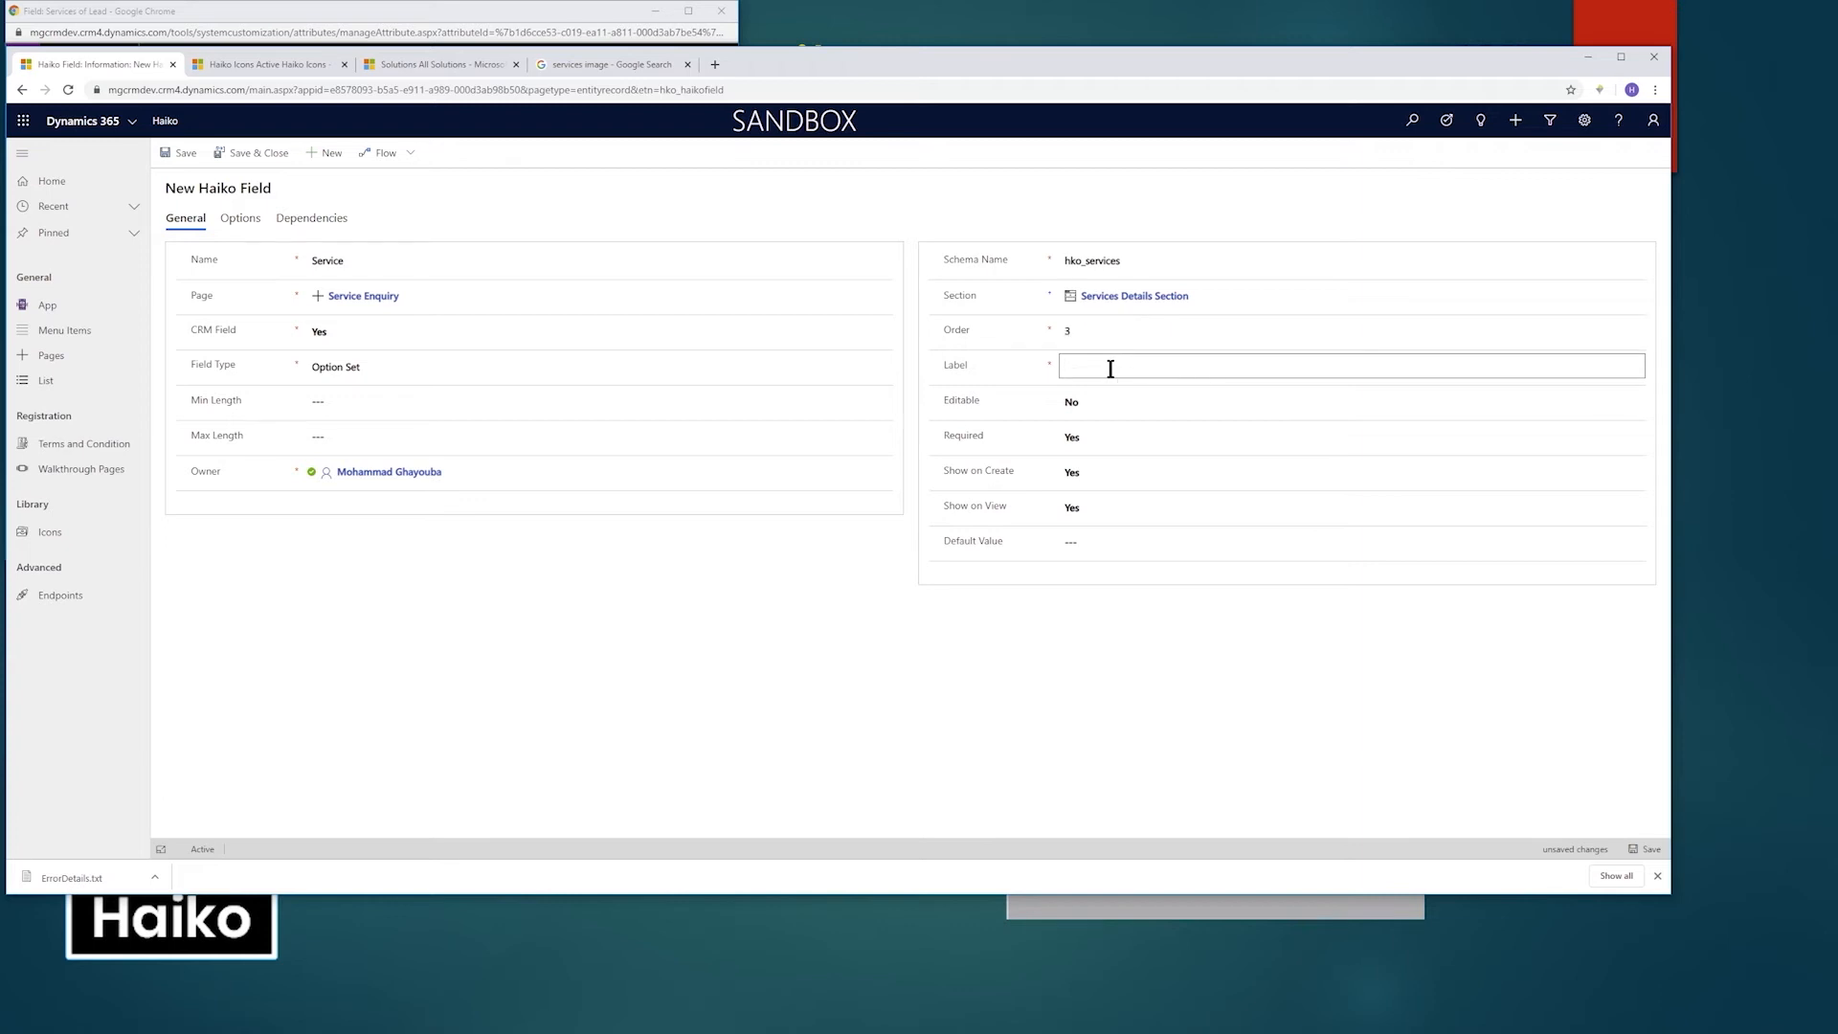
pyautogui.write('Service Type')
pyautogui.click(1105, 398)
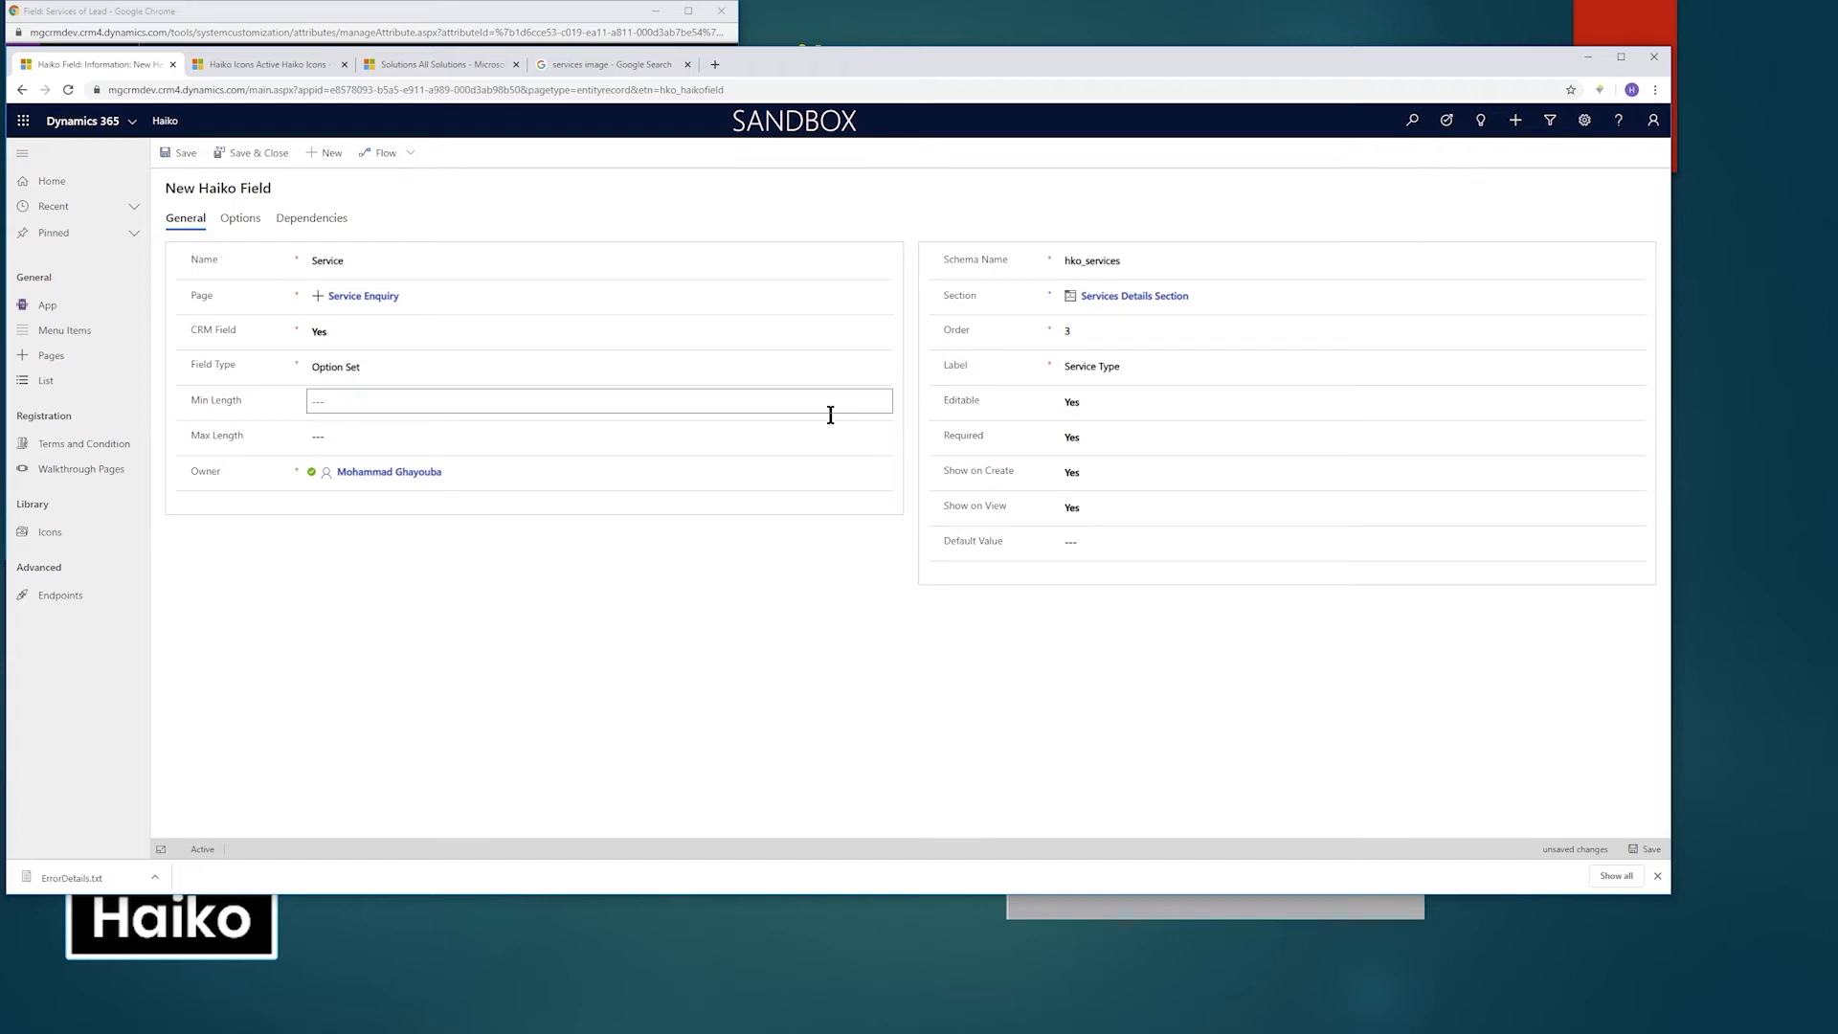
pyautogui.click(1645, 846)
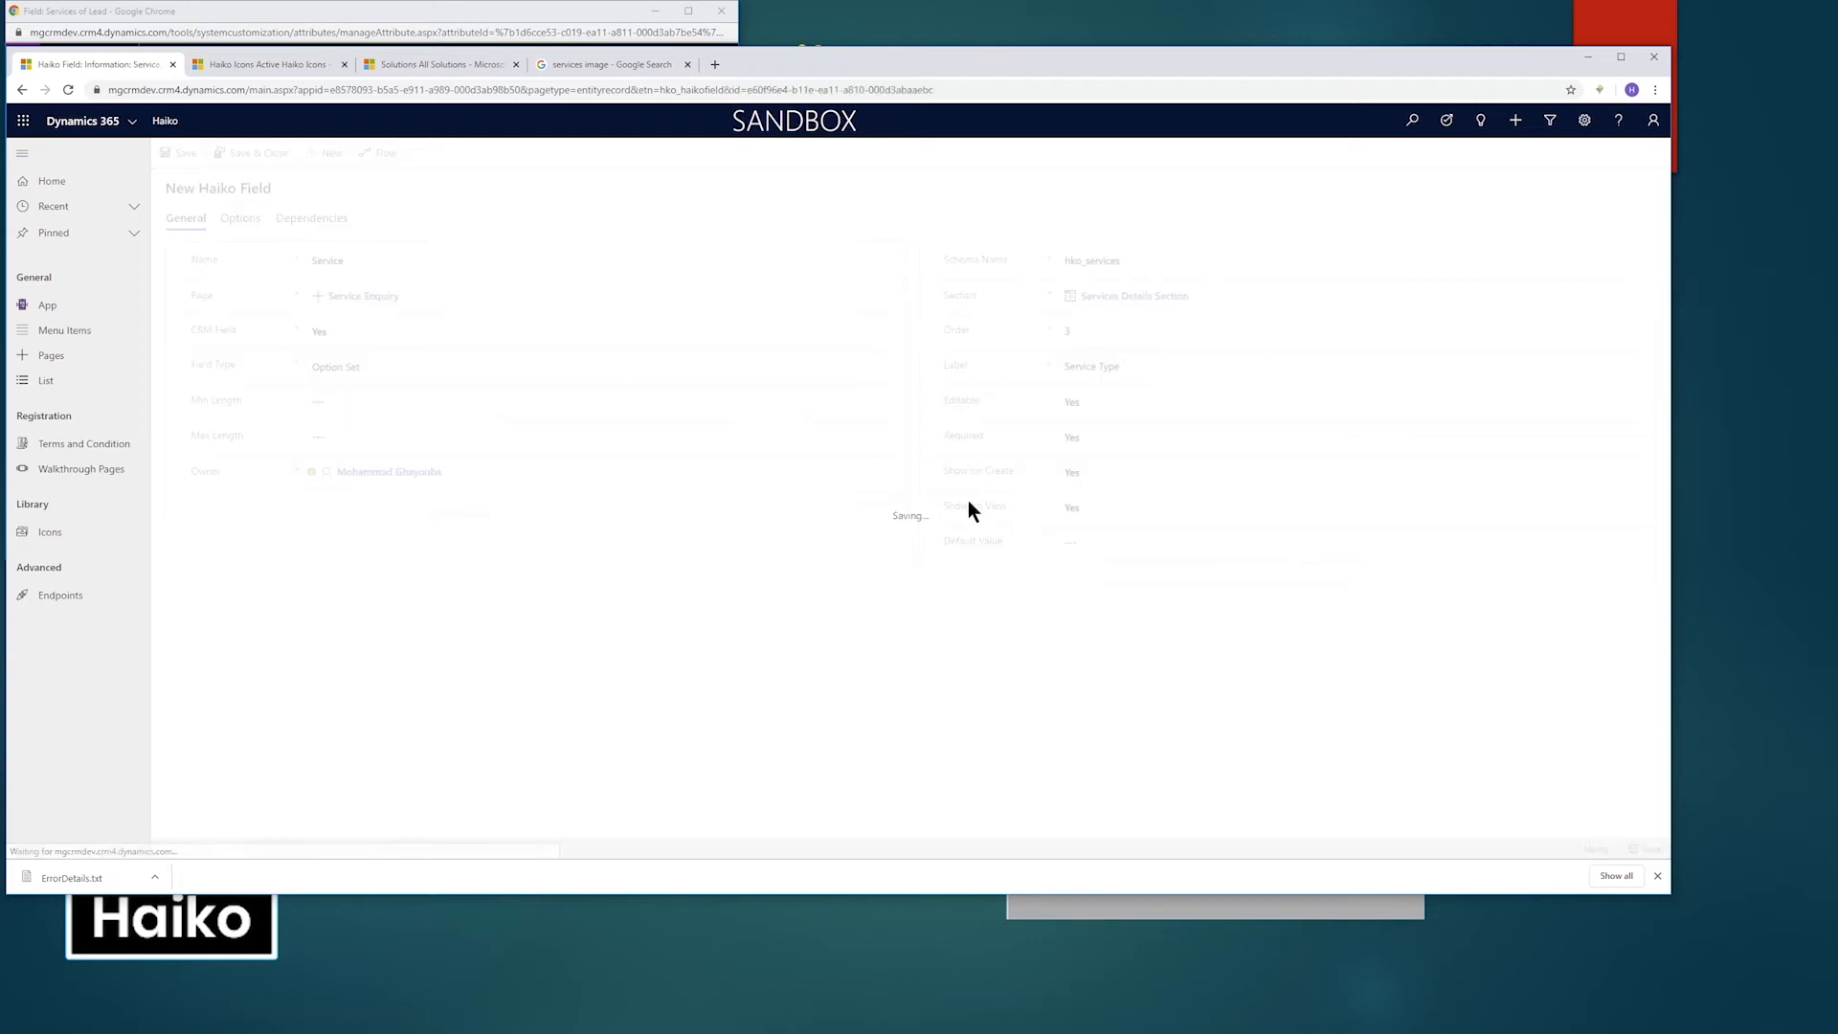
# Show the Service field's options and copy the Not Specified value from the Services option set.
pyautogui.click(243, 235)
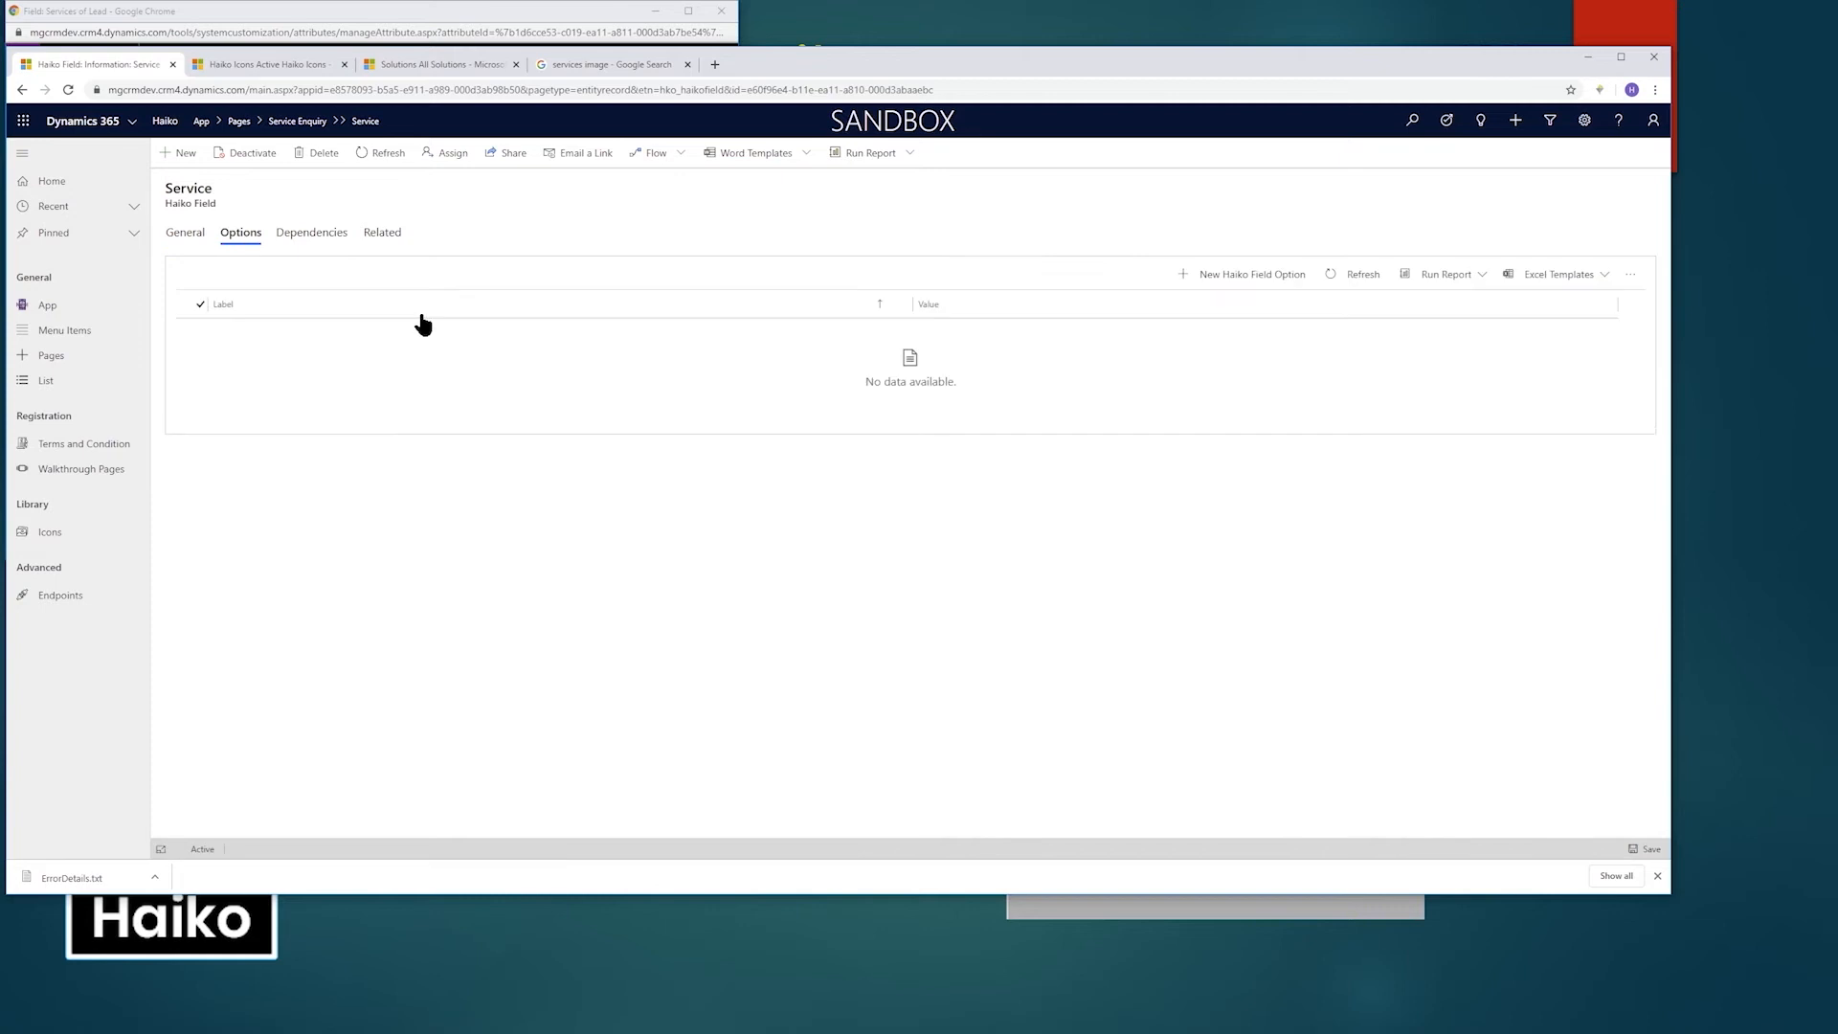
pyautogui.hotkey('alt', 'Tab')
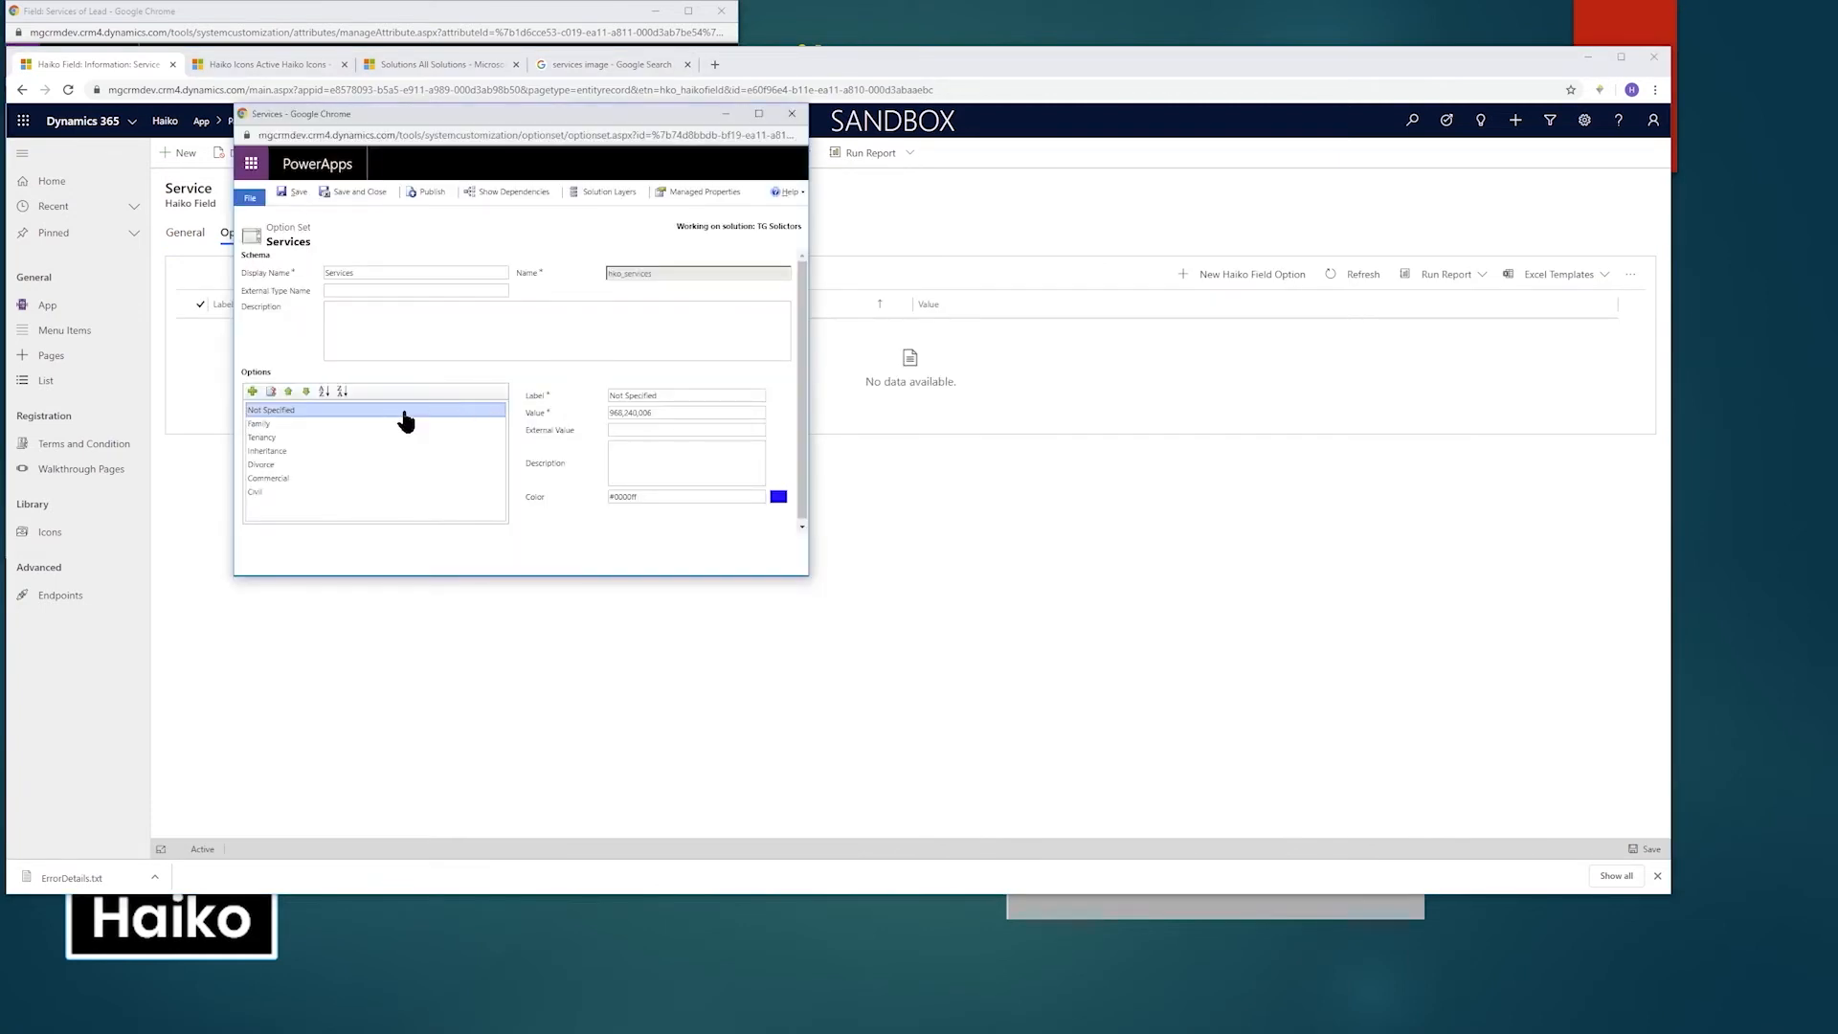
pyautogui.click(662, 414)
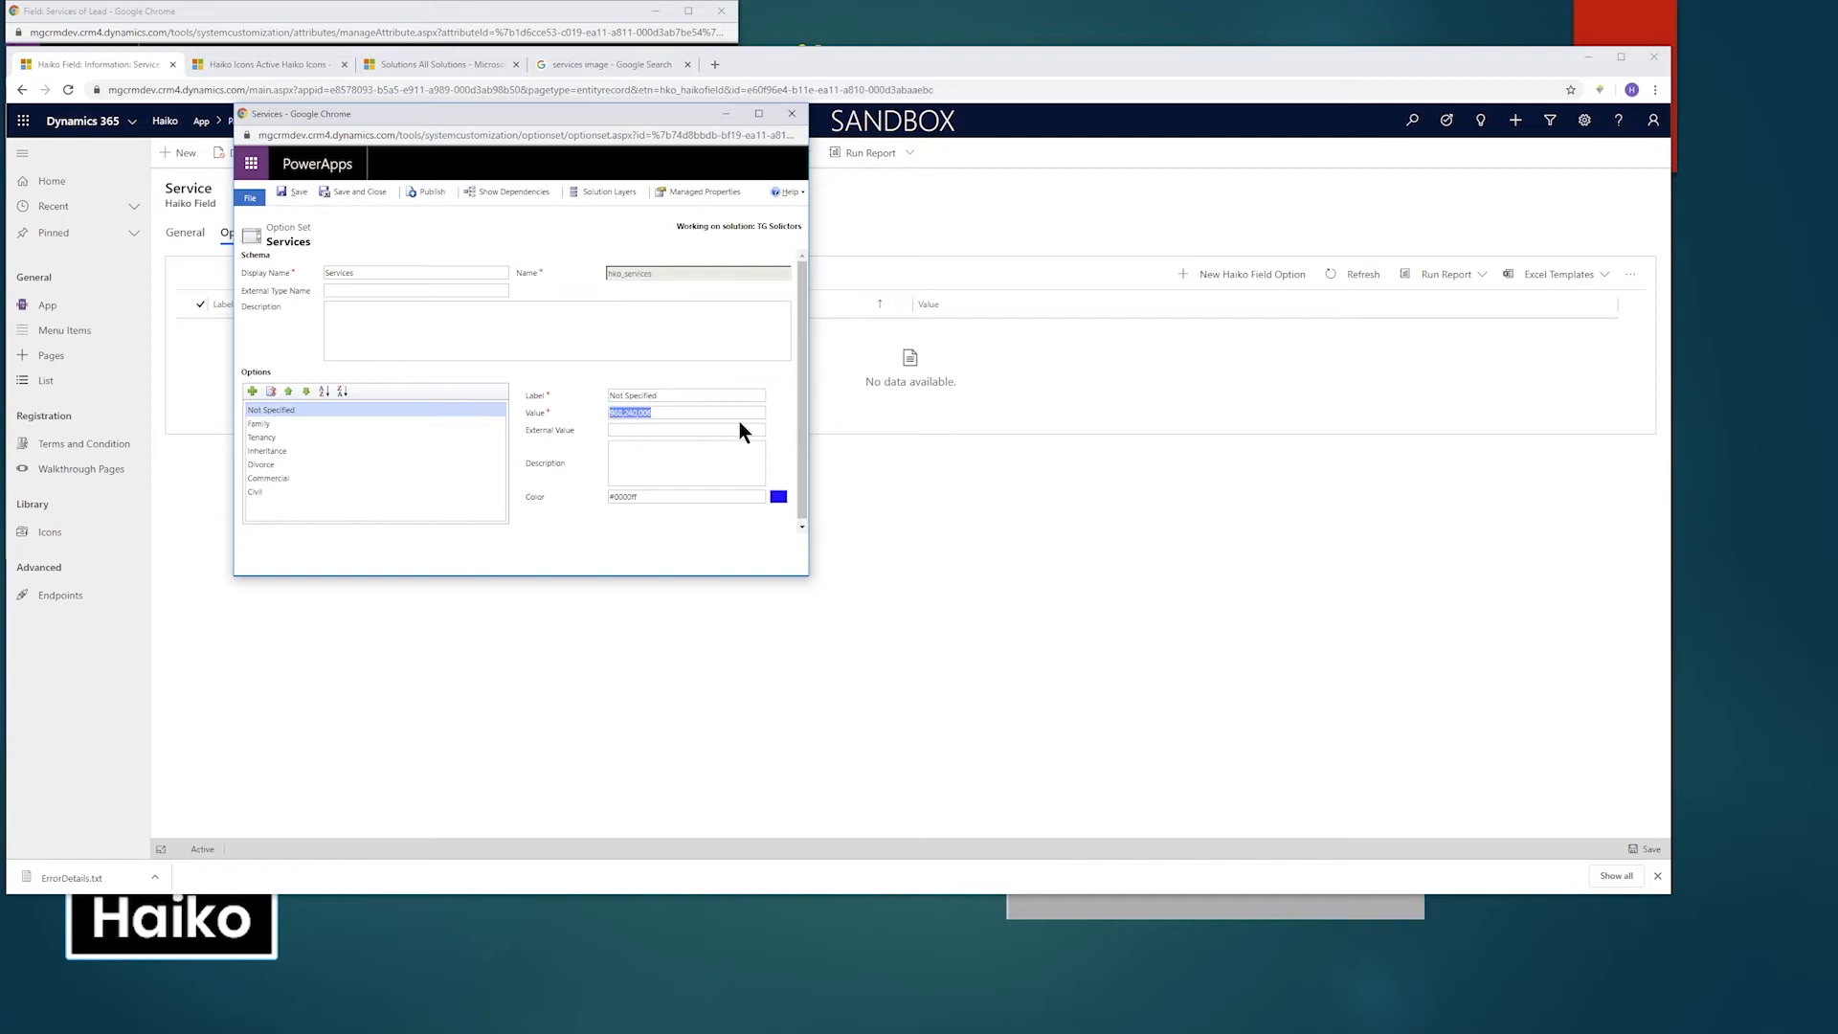
pyautogui.click(885, 195)
# Add a Service option labelled Unsure with the value 968240006 without commas, copy that value, and save and close the option.
pyautogui.click(1273, 279)
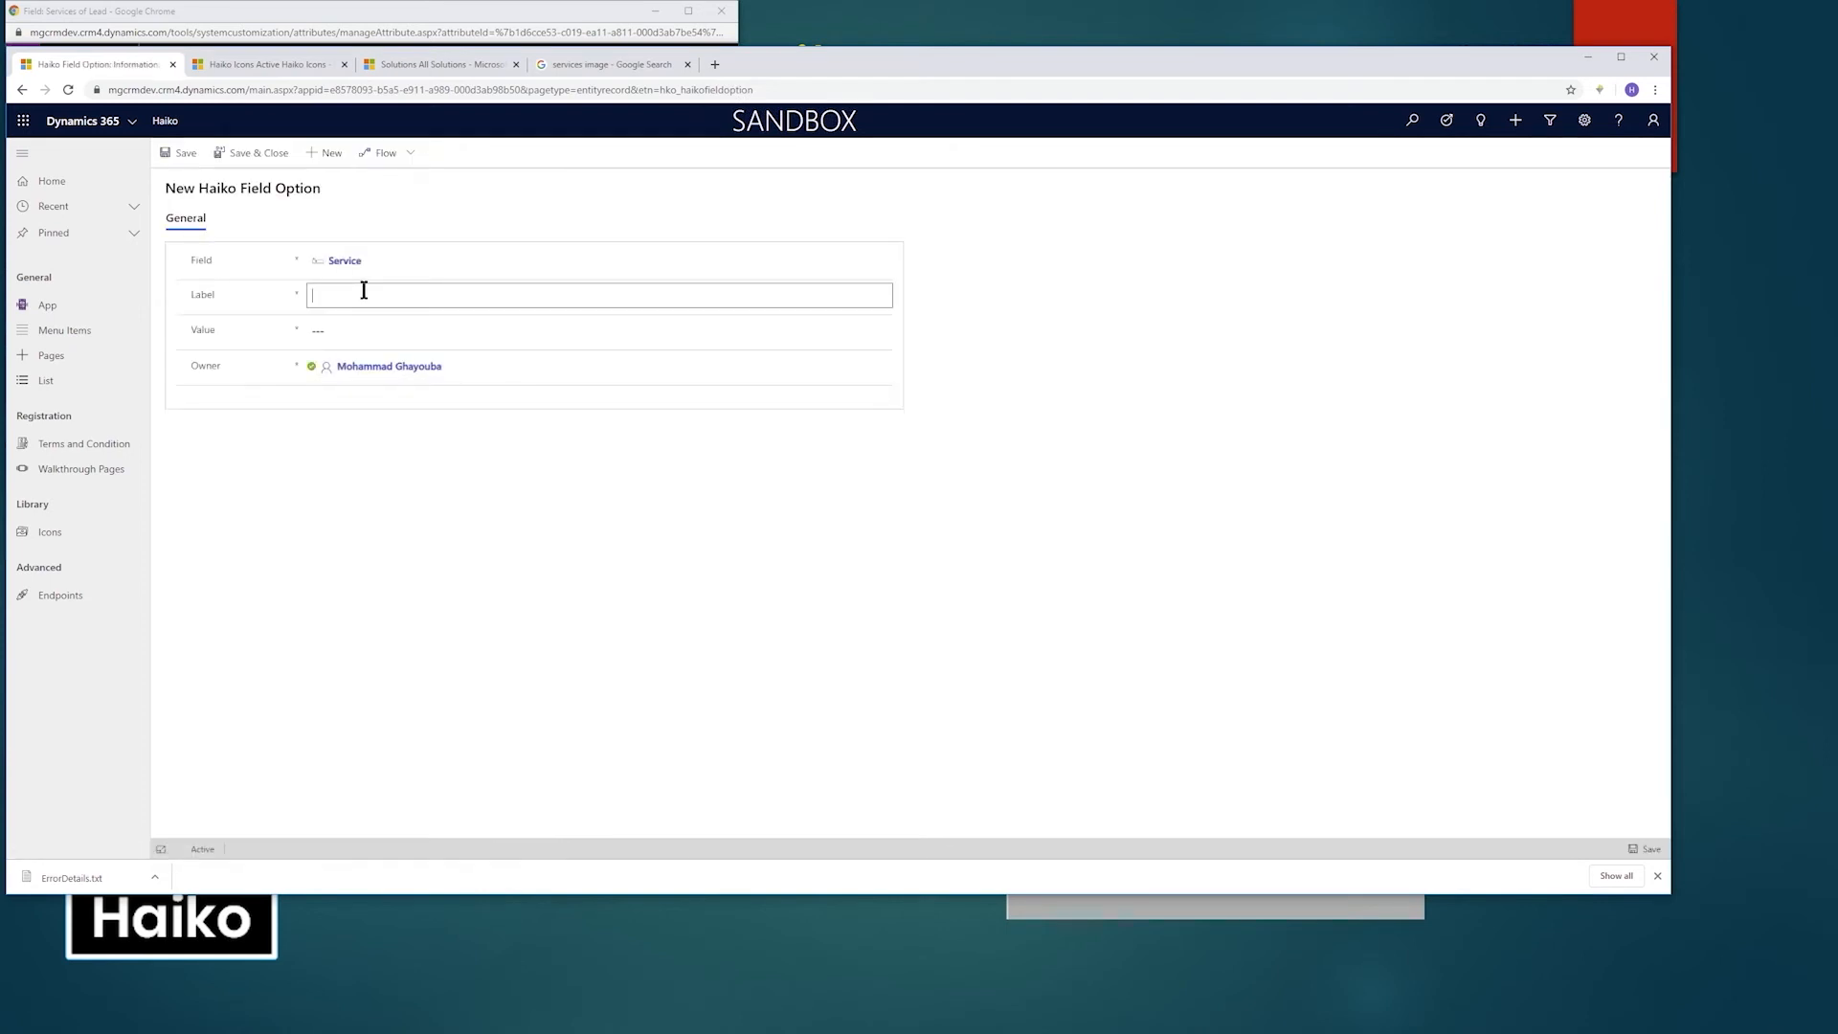
pyautogui.write('UNsurensure')
pyautogui.press('Tab')
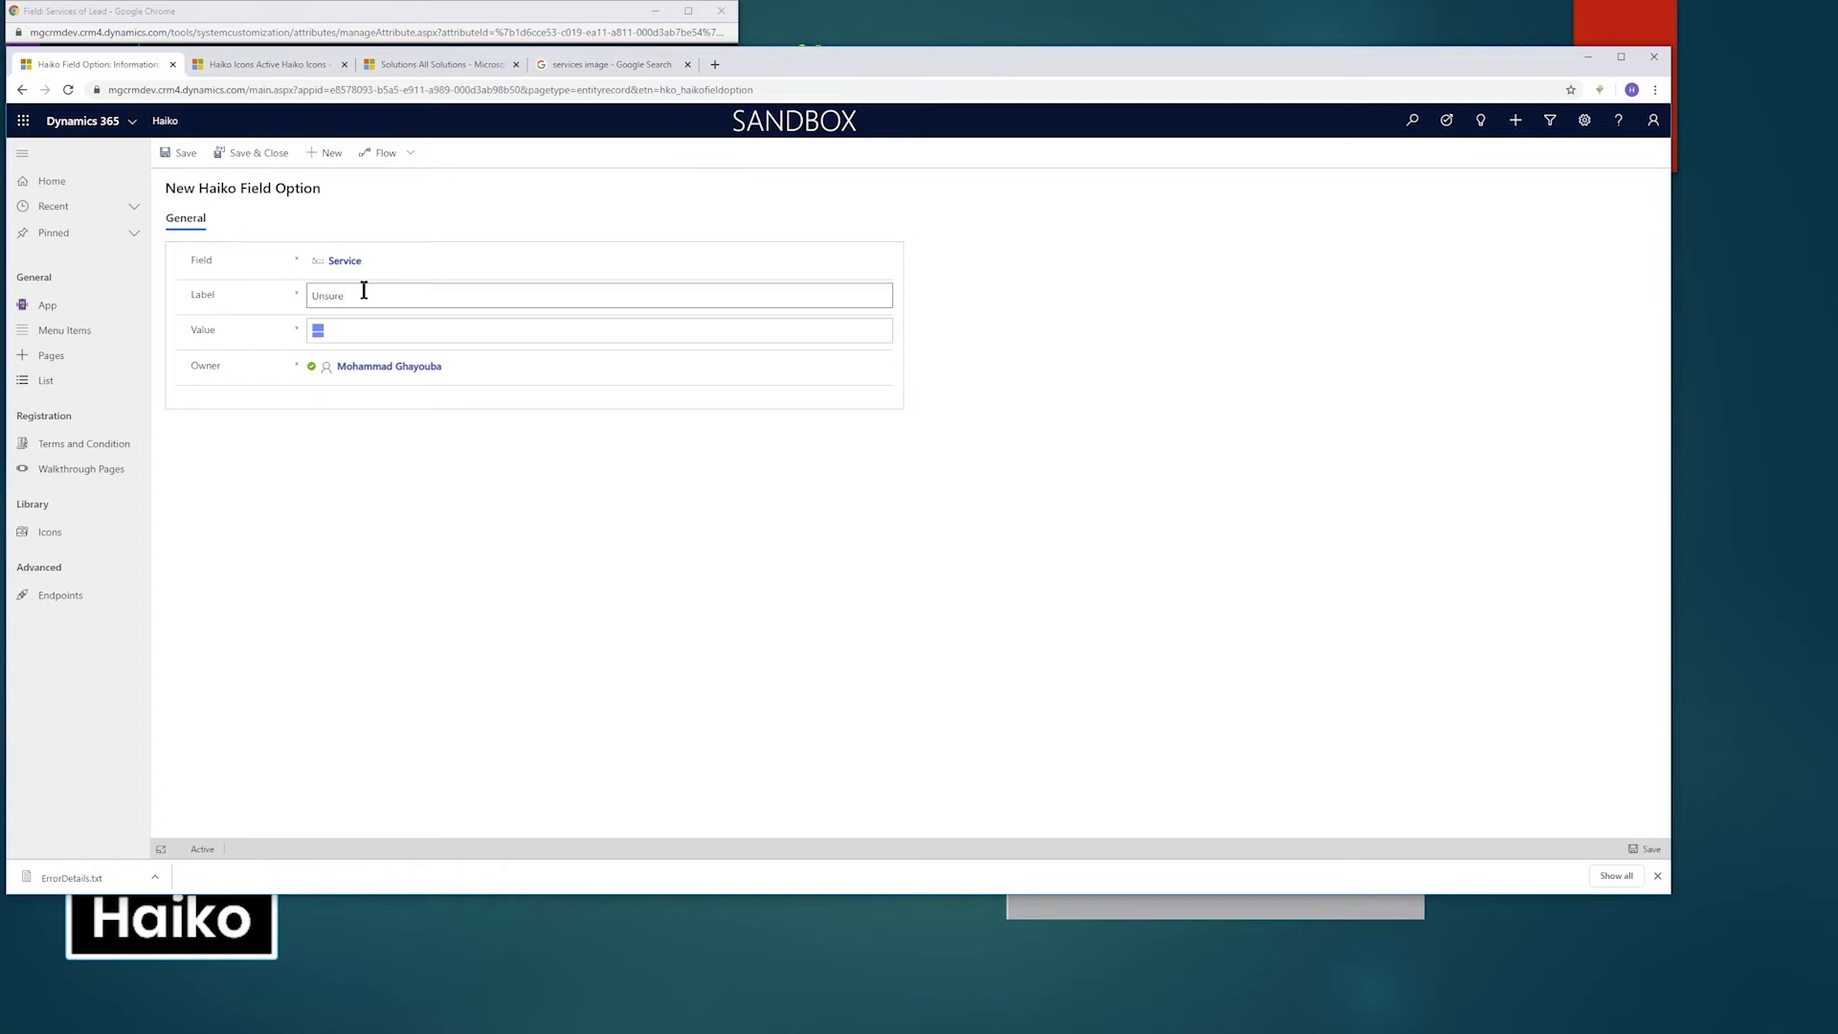
pyautogui.press('BackSpace')
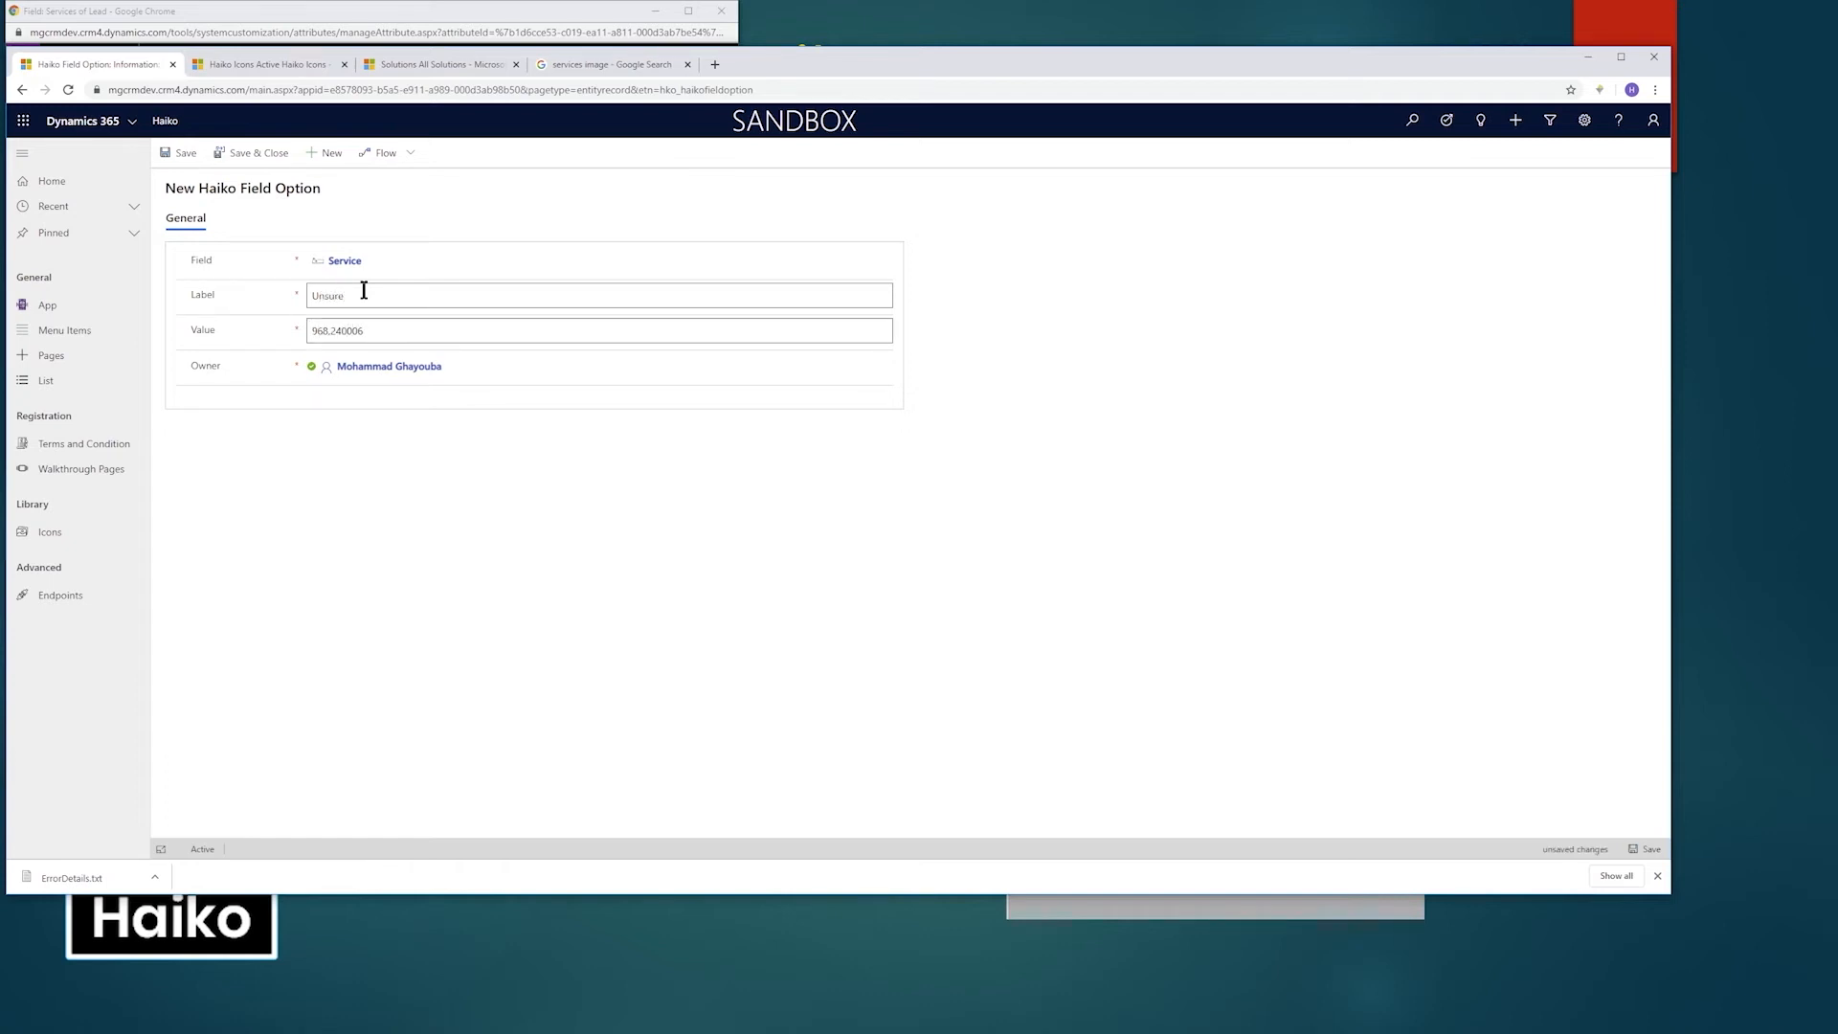
pyautogui.press('BackSpace')
pyautogui.hotkey('ctrl', 'a')
pyautogui.hotkey('ctrl', 'c')
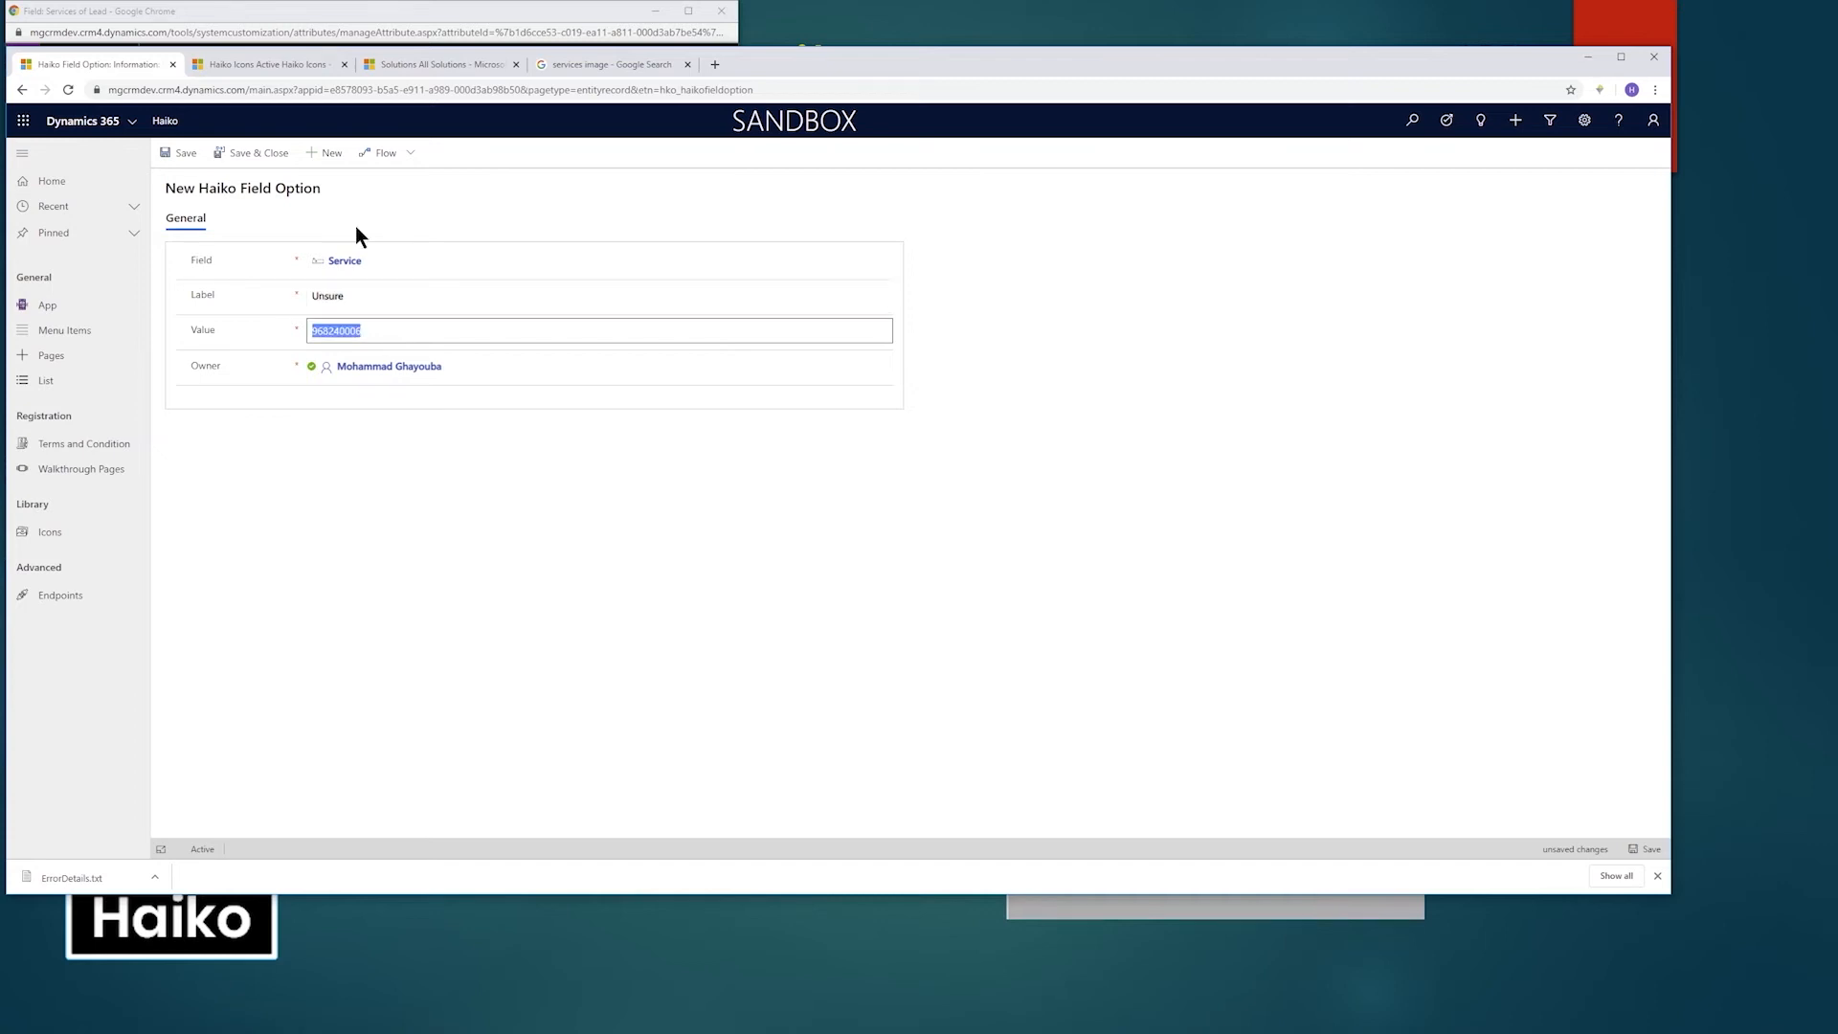
pyautogui.click(251, 154)
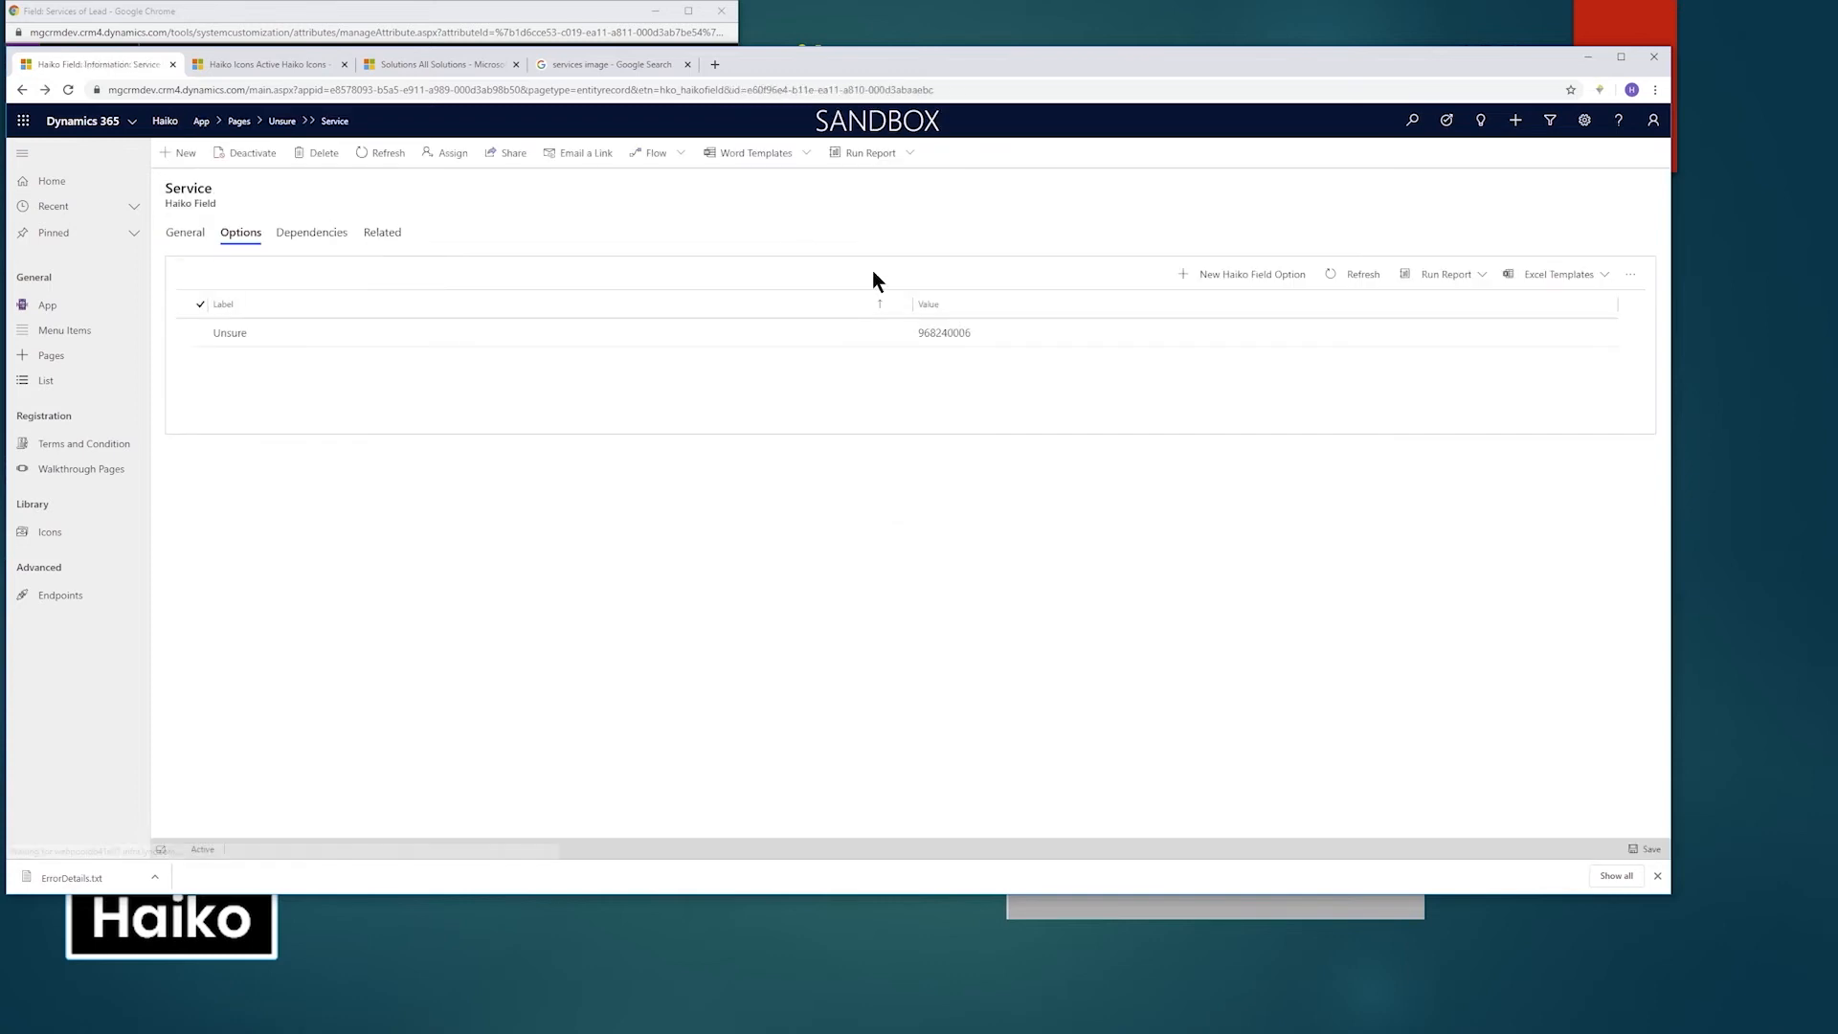
# Add a Service option labelled Family with the value 968240000, checking it against the Services option set, and save and close it.
pyautogui.click(1246, 275)
pyautogui.click(373, 294)
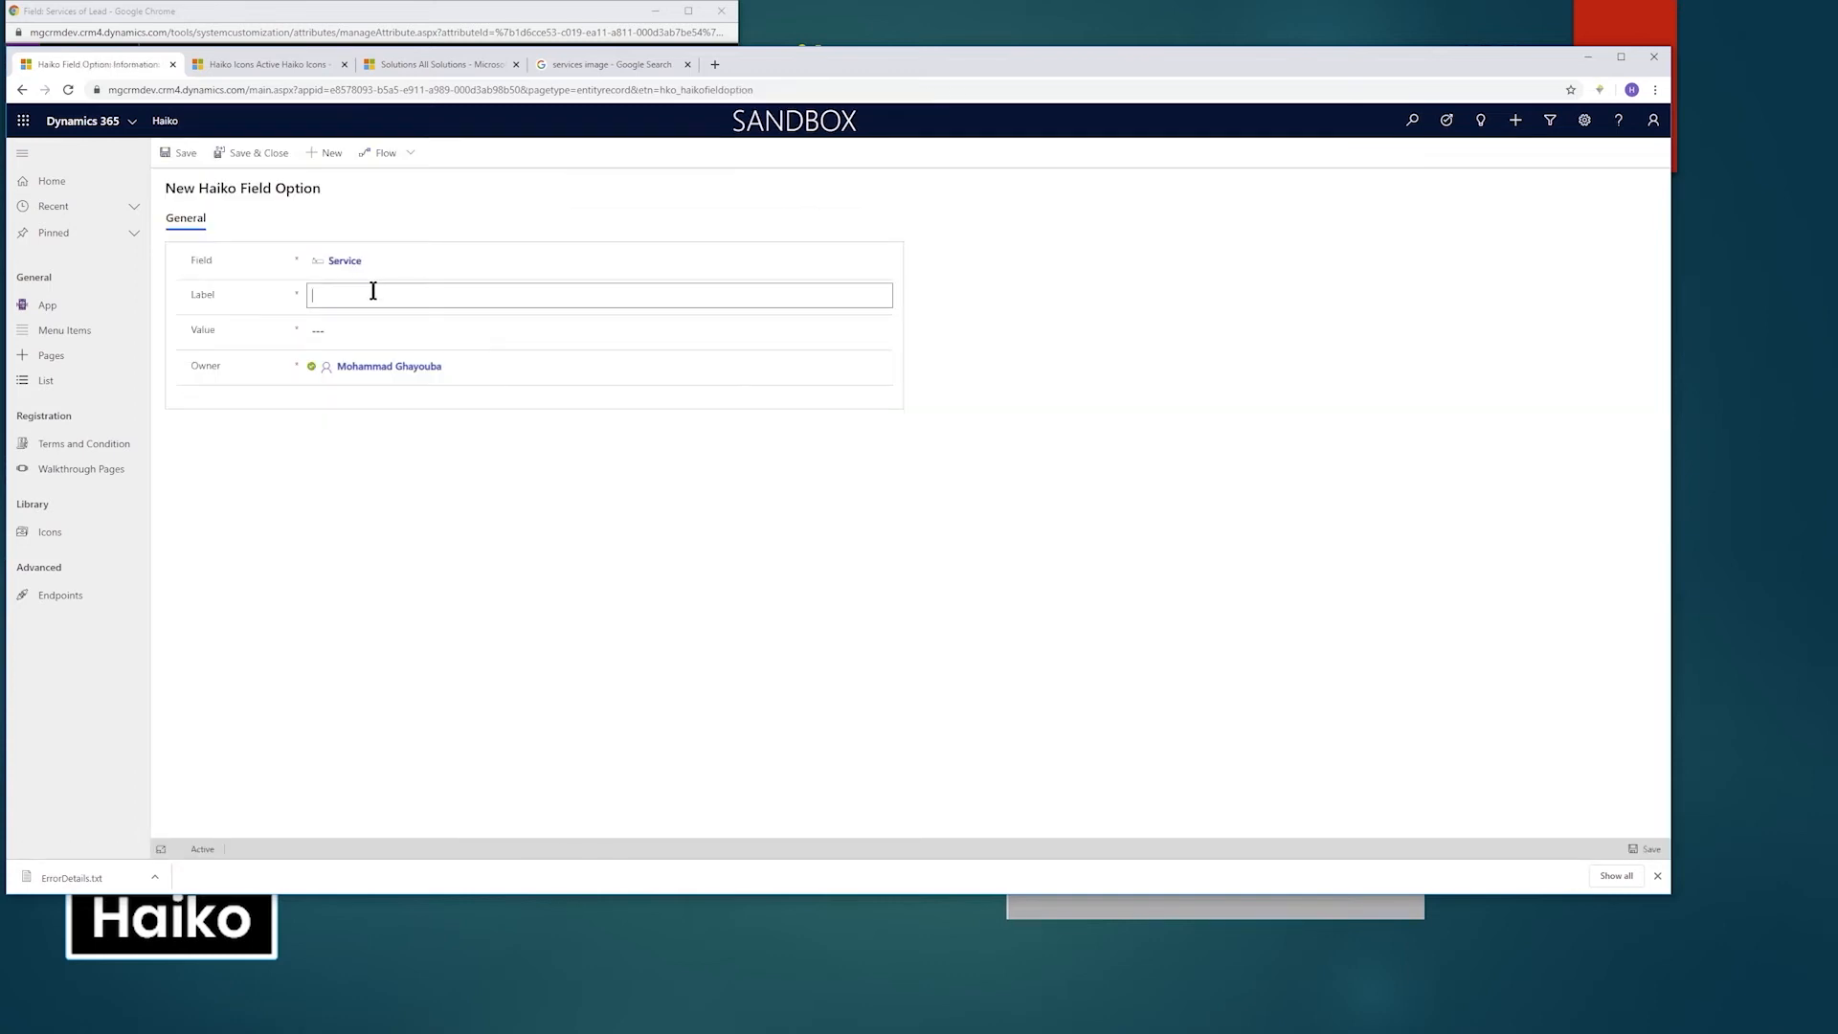
pyautogui.write('Family')
pyautogui.hotkey('alt', 'Tab')
pyautogui.click(263, 425)
pyautogui.hotkey('alt', 'Tab')
pyautogui.click(375, 326)
pyautogui.hotkey('ctrl', 'v')
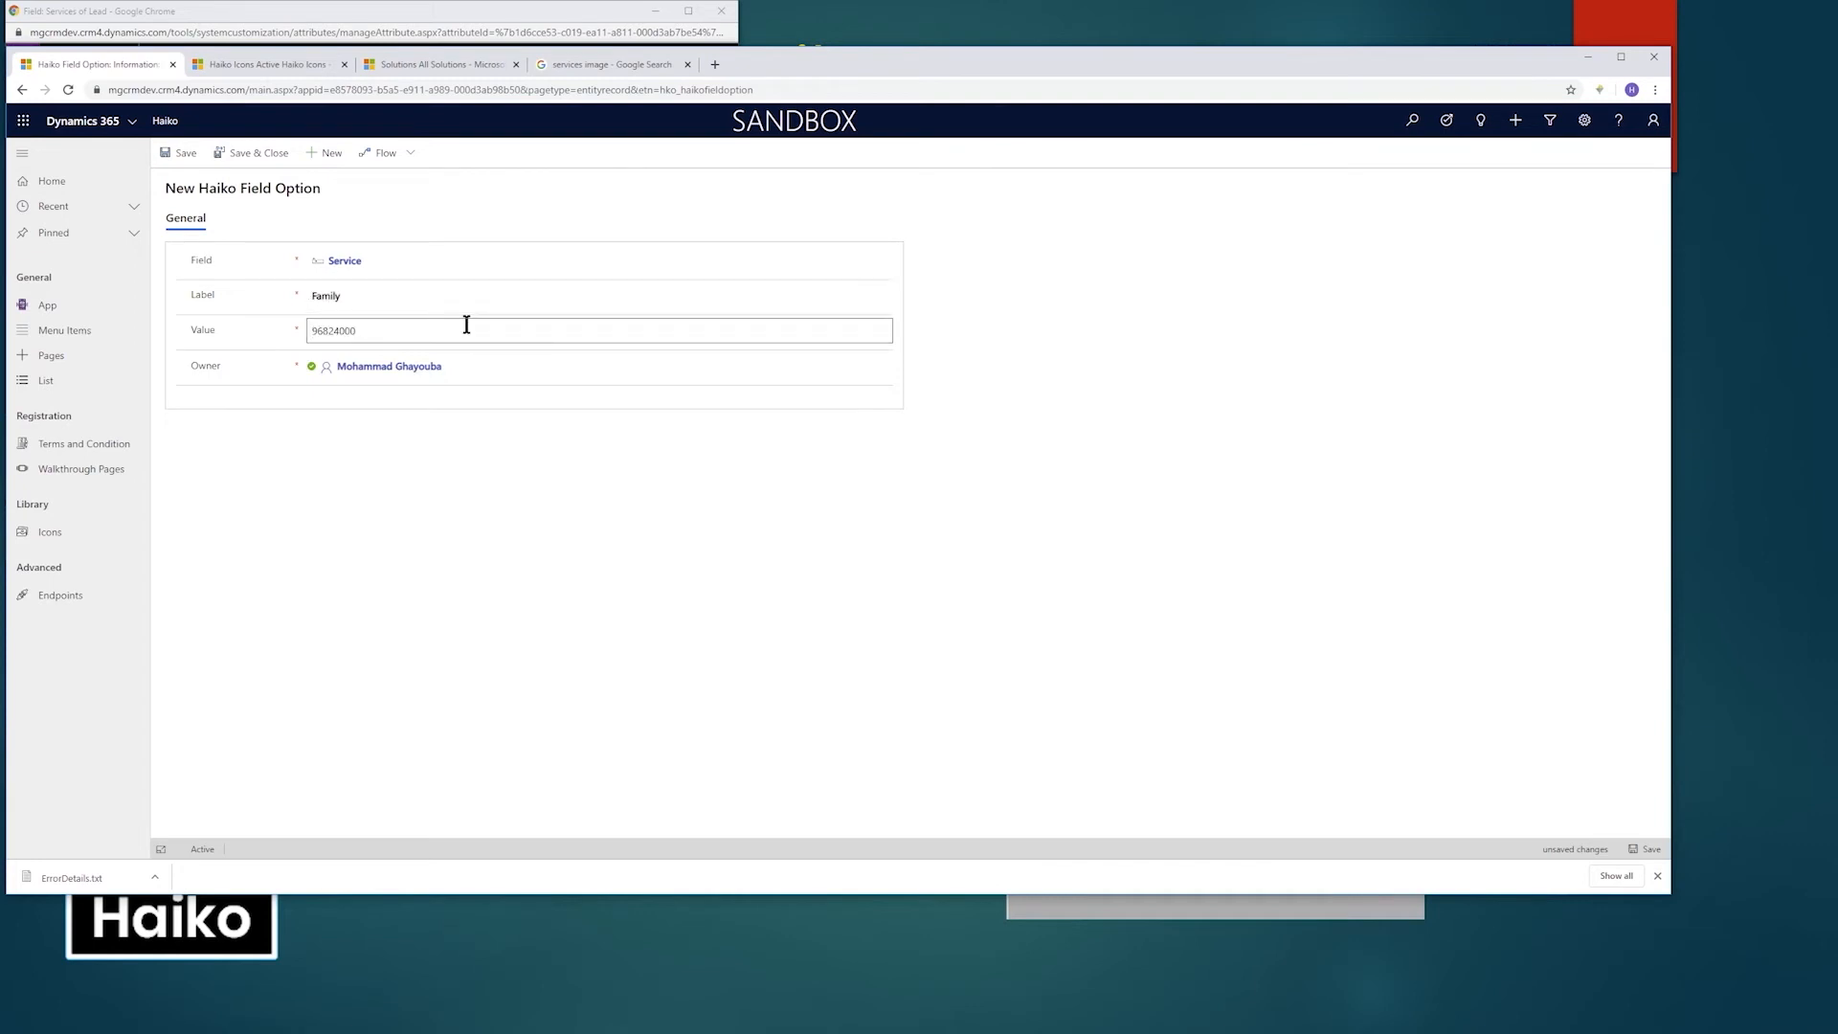
pyautogui.click(277, 152)
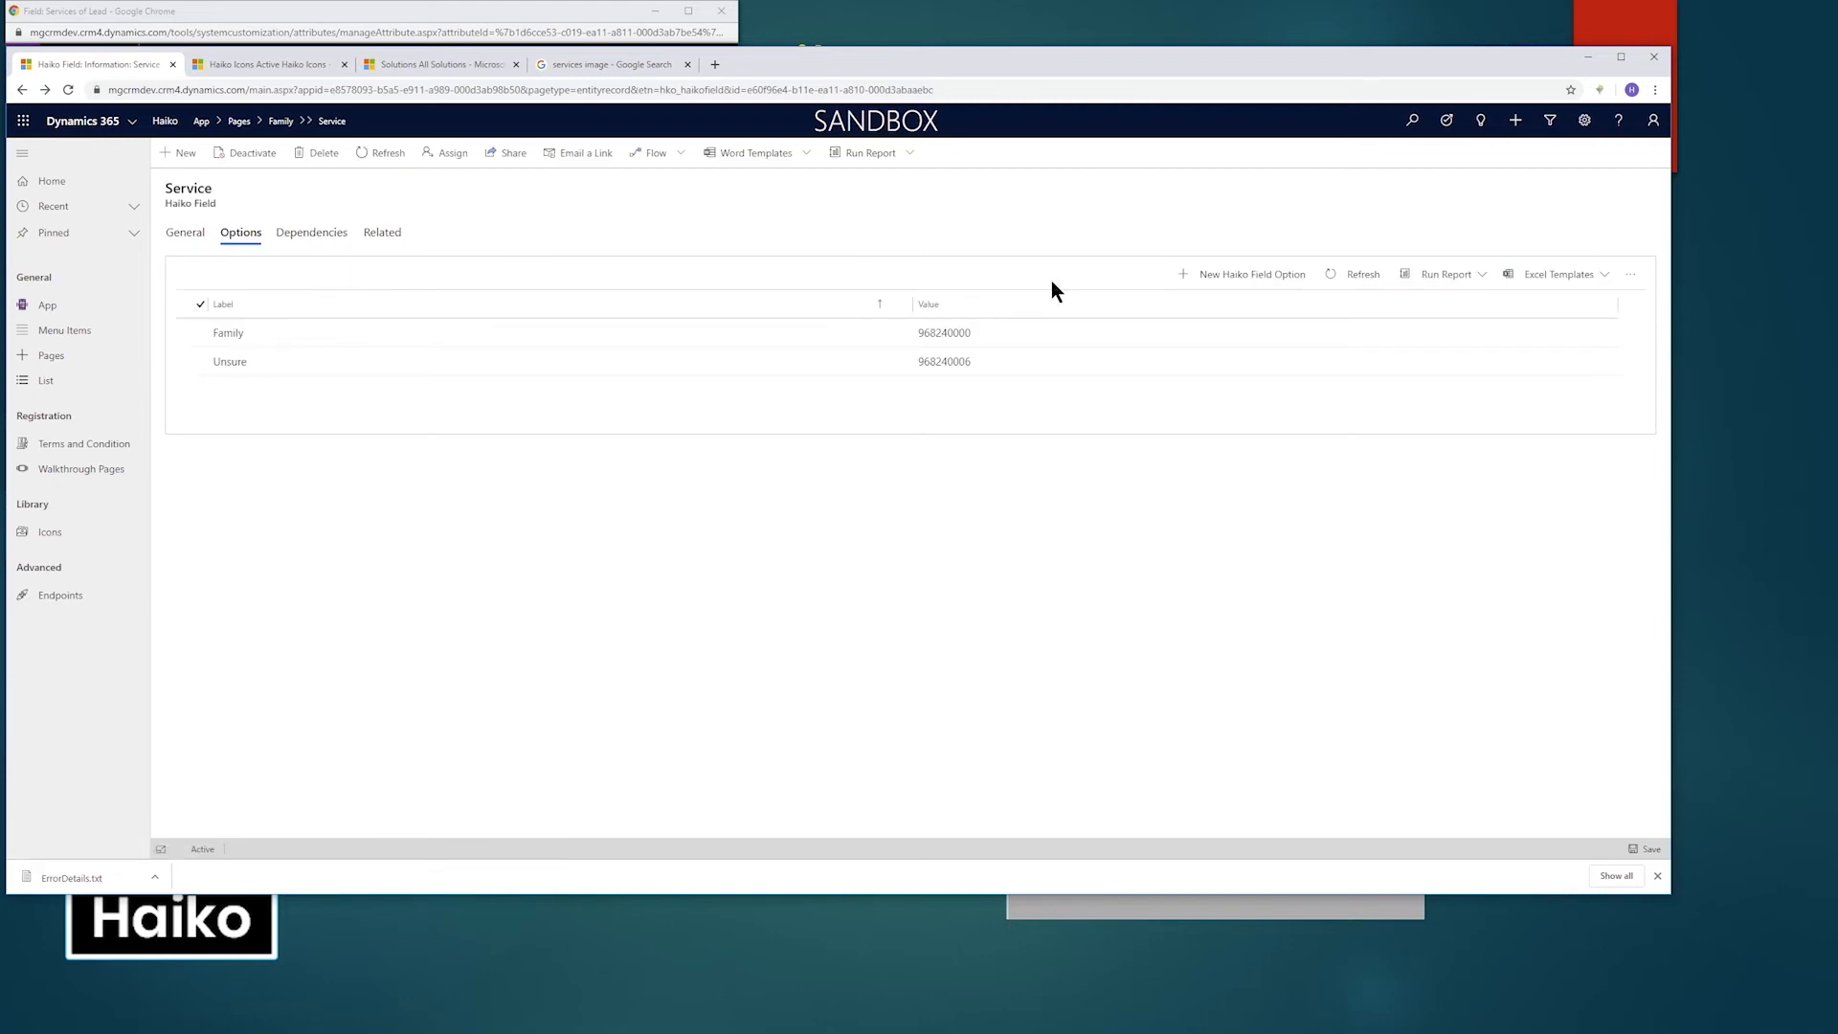
# Start another option for the Service field and label it Property instead of Tenancy.
pyautogui.click(1263, 276)
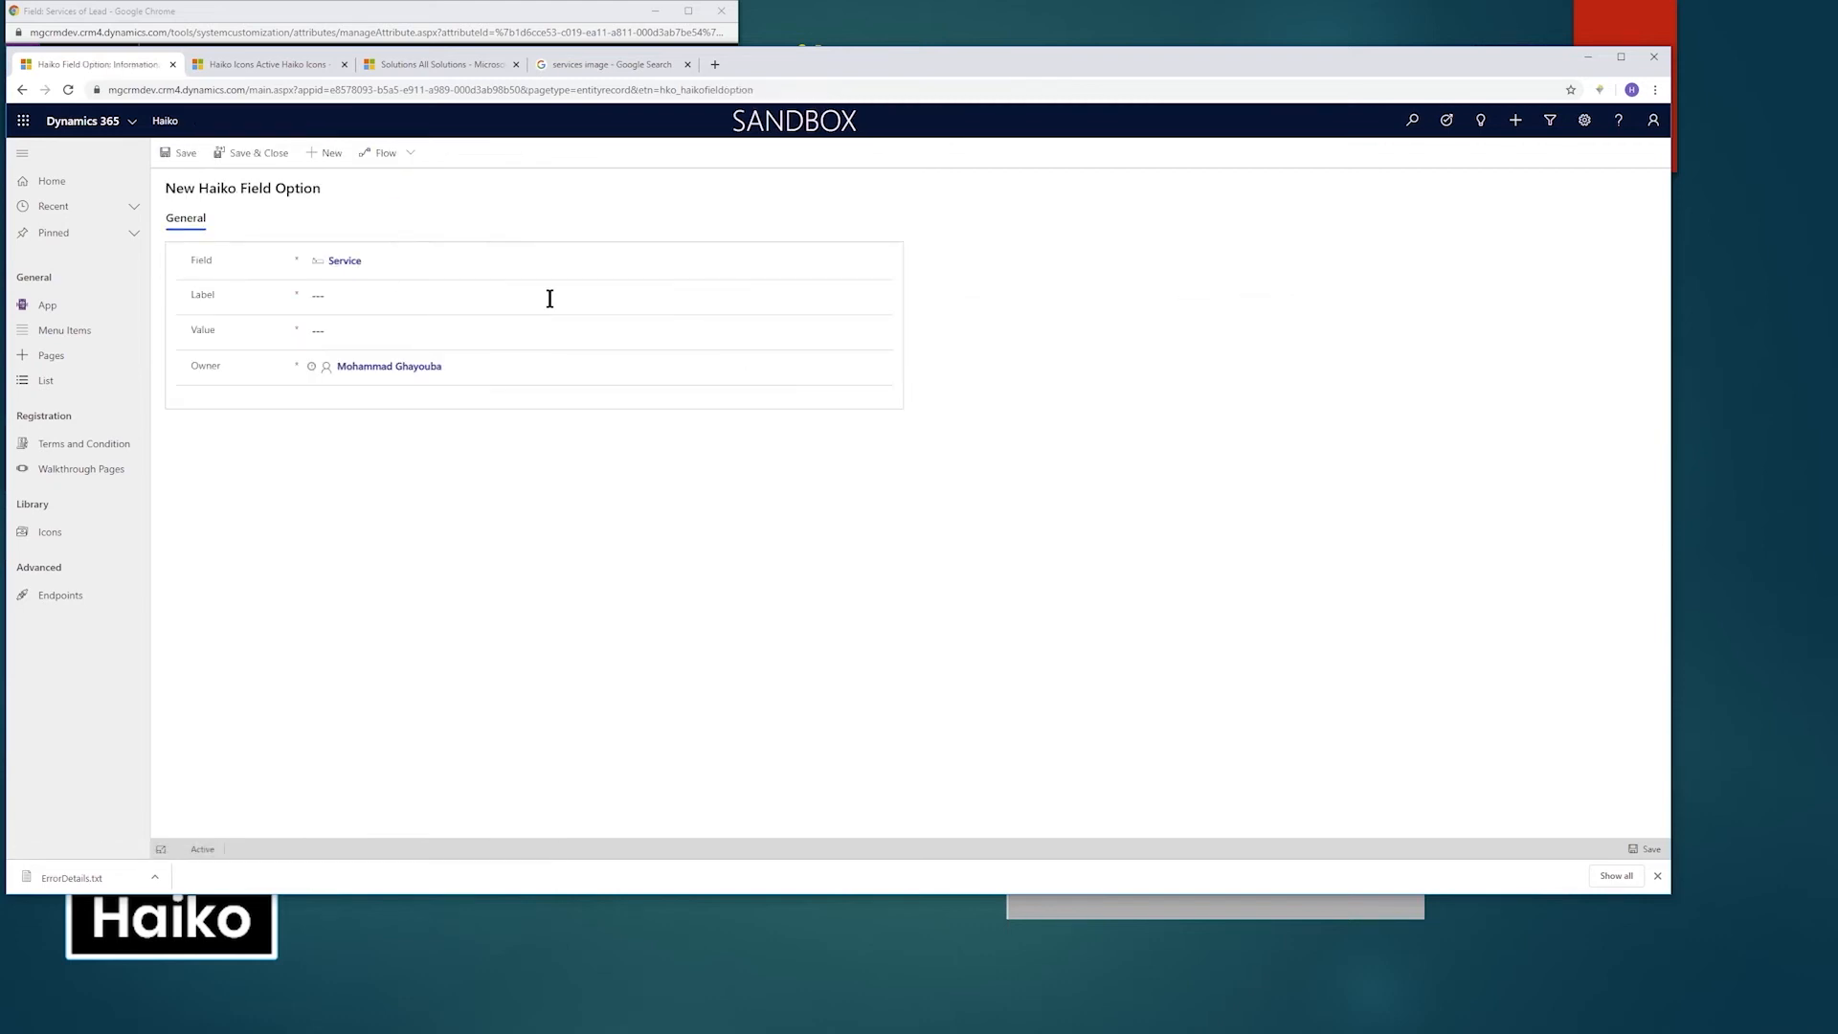
pyautogui.click(382, 296)
pyautogui.write('Tenancy')
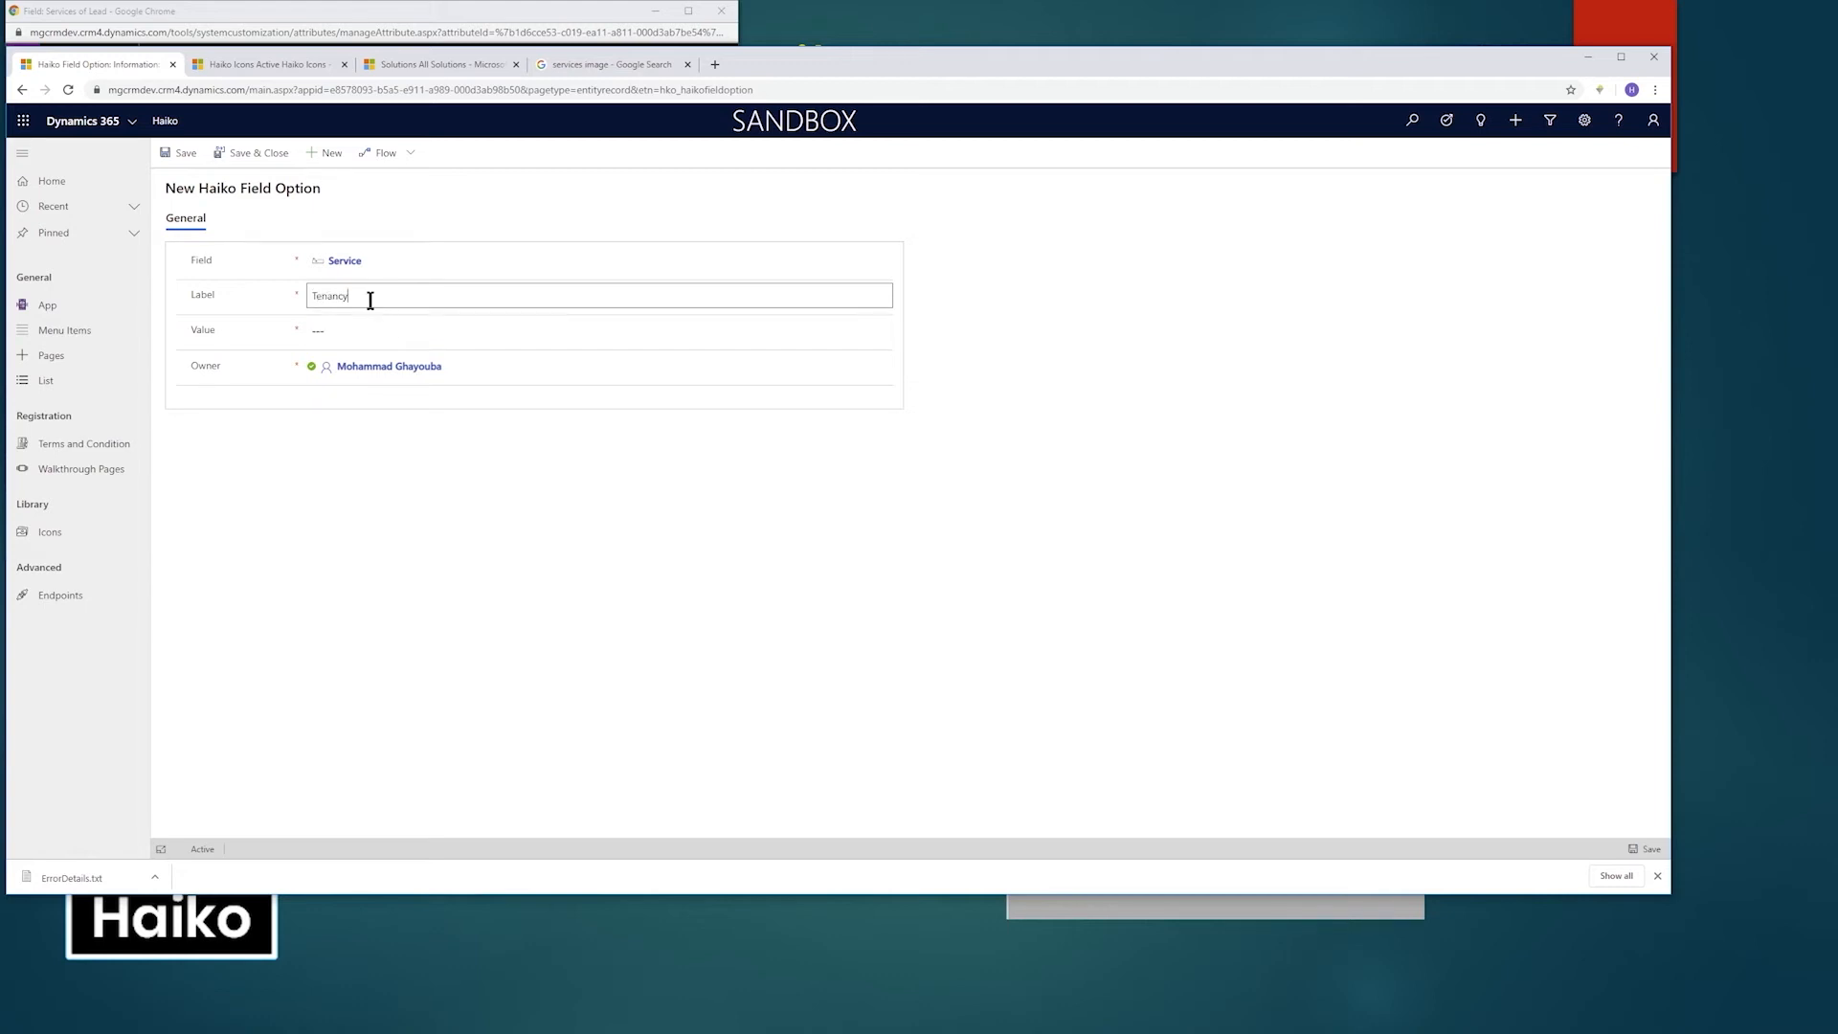
pyautogui.doubleClick(370, 300)
pyautogui.write('Property')
# Check Tenancy's value in the Services option set, enter 968240001 as the Property option's value, and save and close it.
pyautogui.click(372, 332)
pyautogui.hotkey('alt', 'Tab')
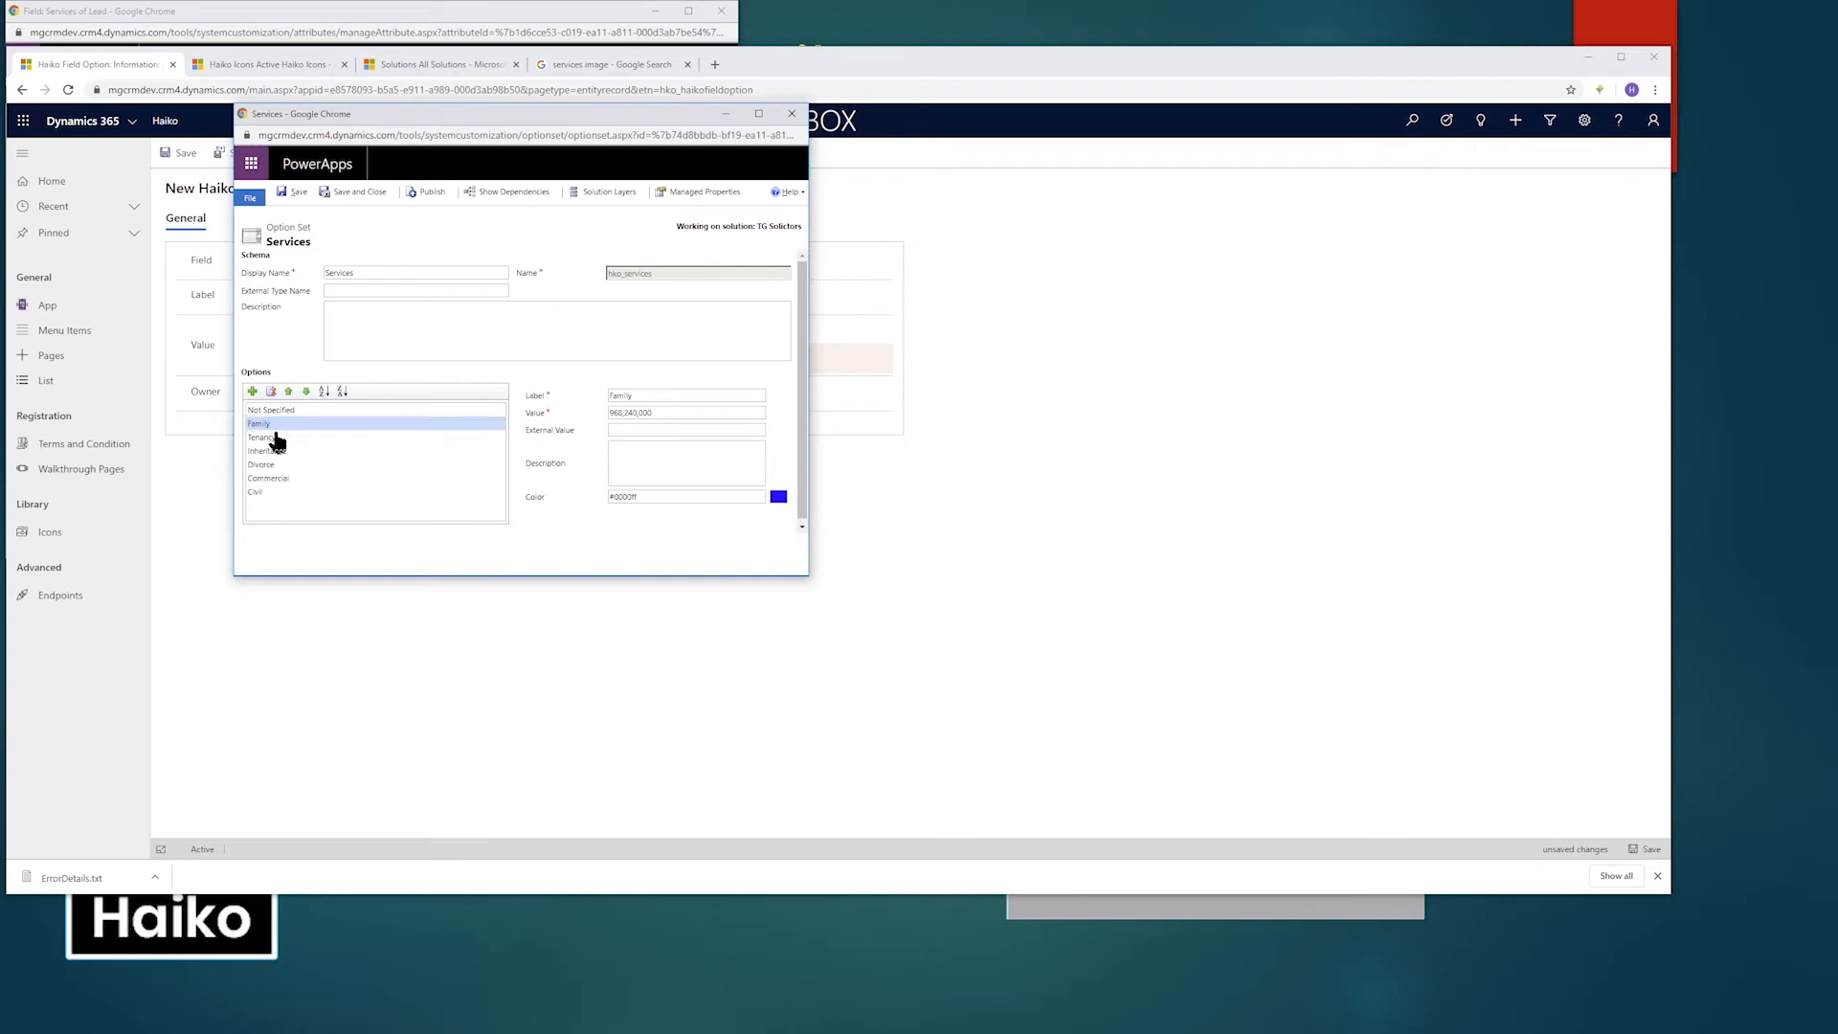
pyautogui.click(277, 438)
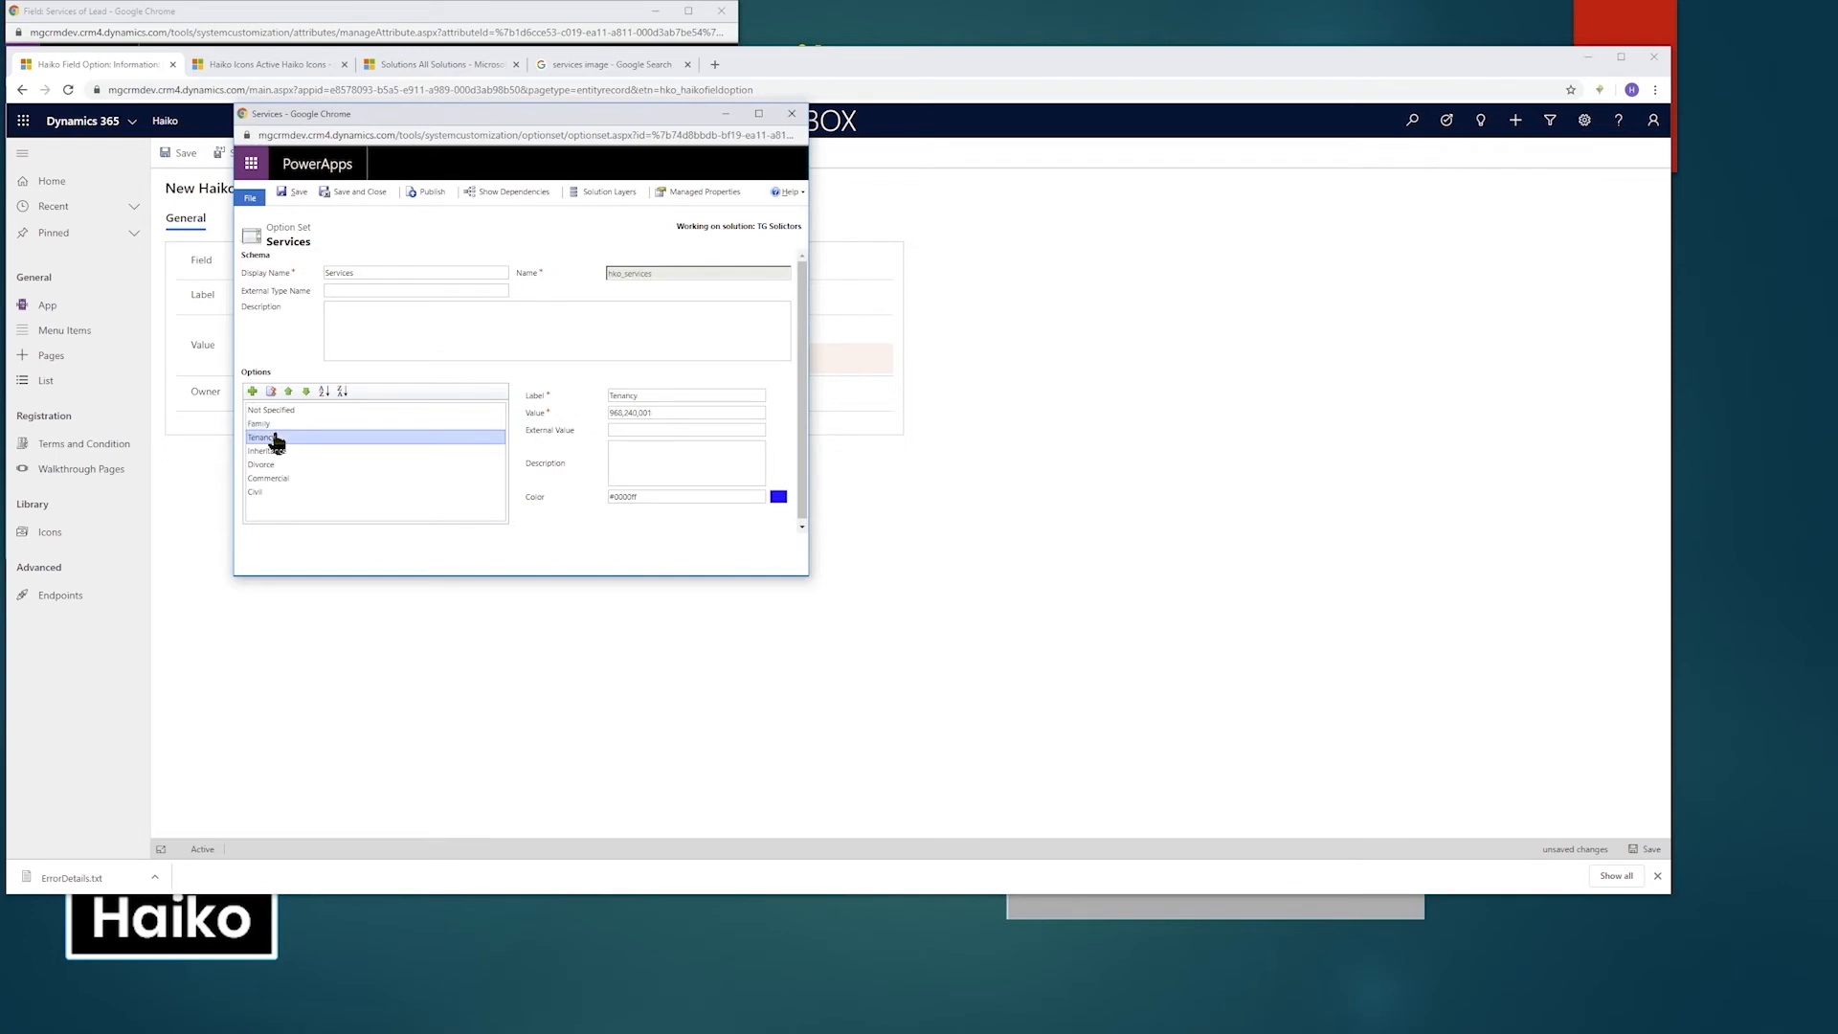
pyautogui.hotkey('alt', 'Tab')
pyautogui.hotkey('ctrl', 'v')
pyautogui.press('BackSpace')
pyautogui.write('1')
pyautogui.press('Tab')
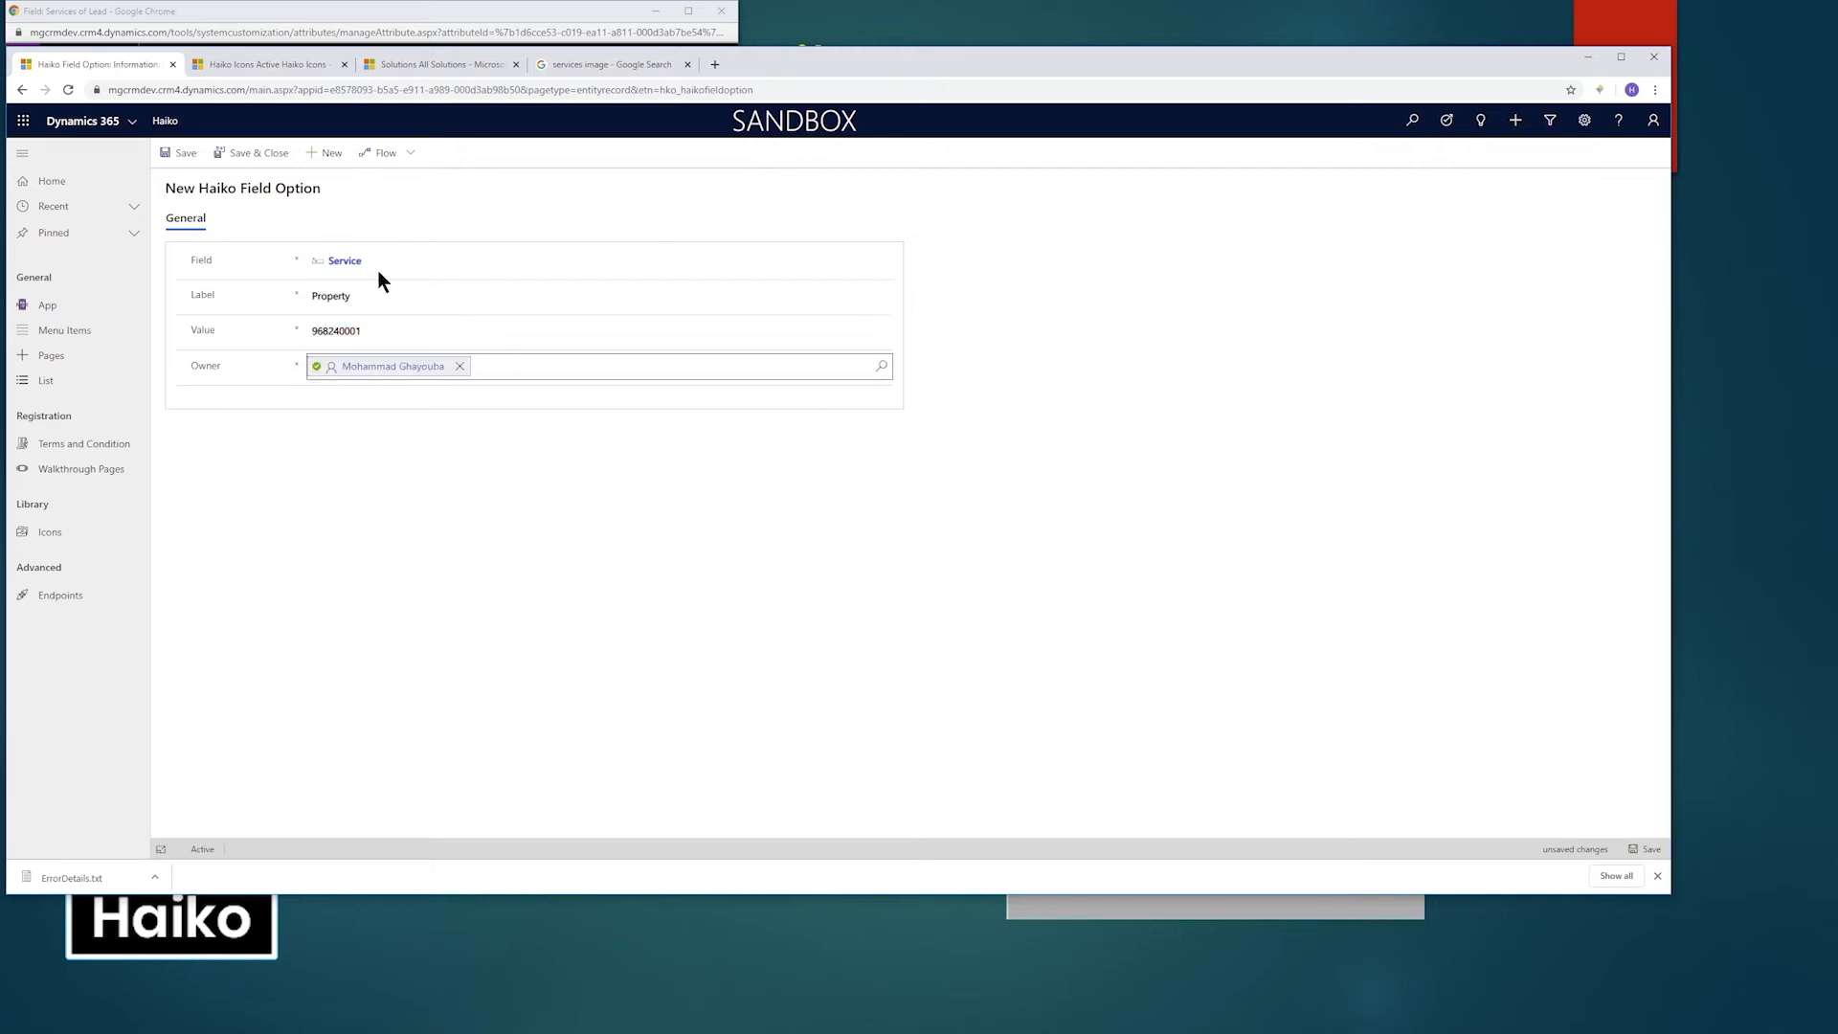
pyautogui.click(268, 155)
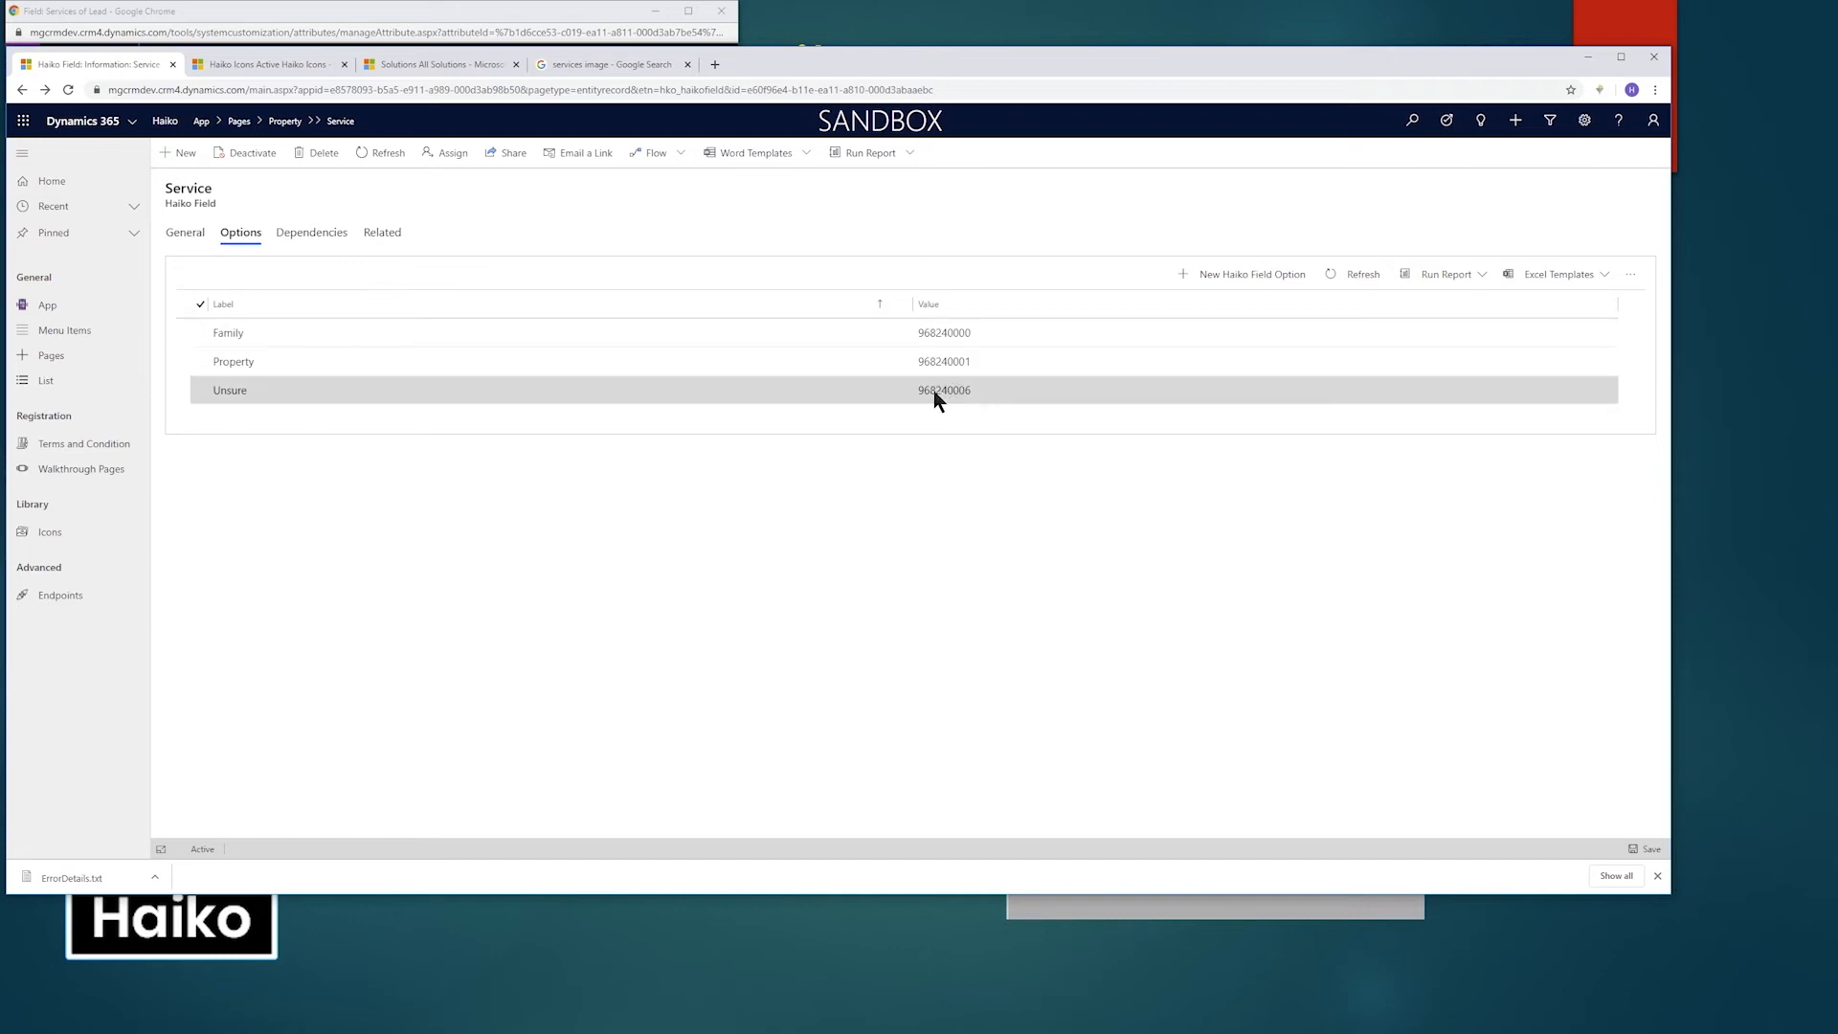
# Set the Service field's default value to 968240000, save the record, and reopen the Service Enquiry page record.
pyautogui.click(192, 236)
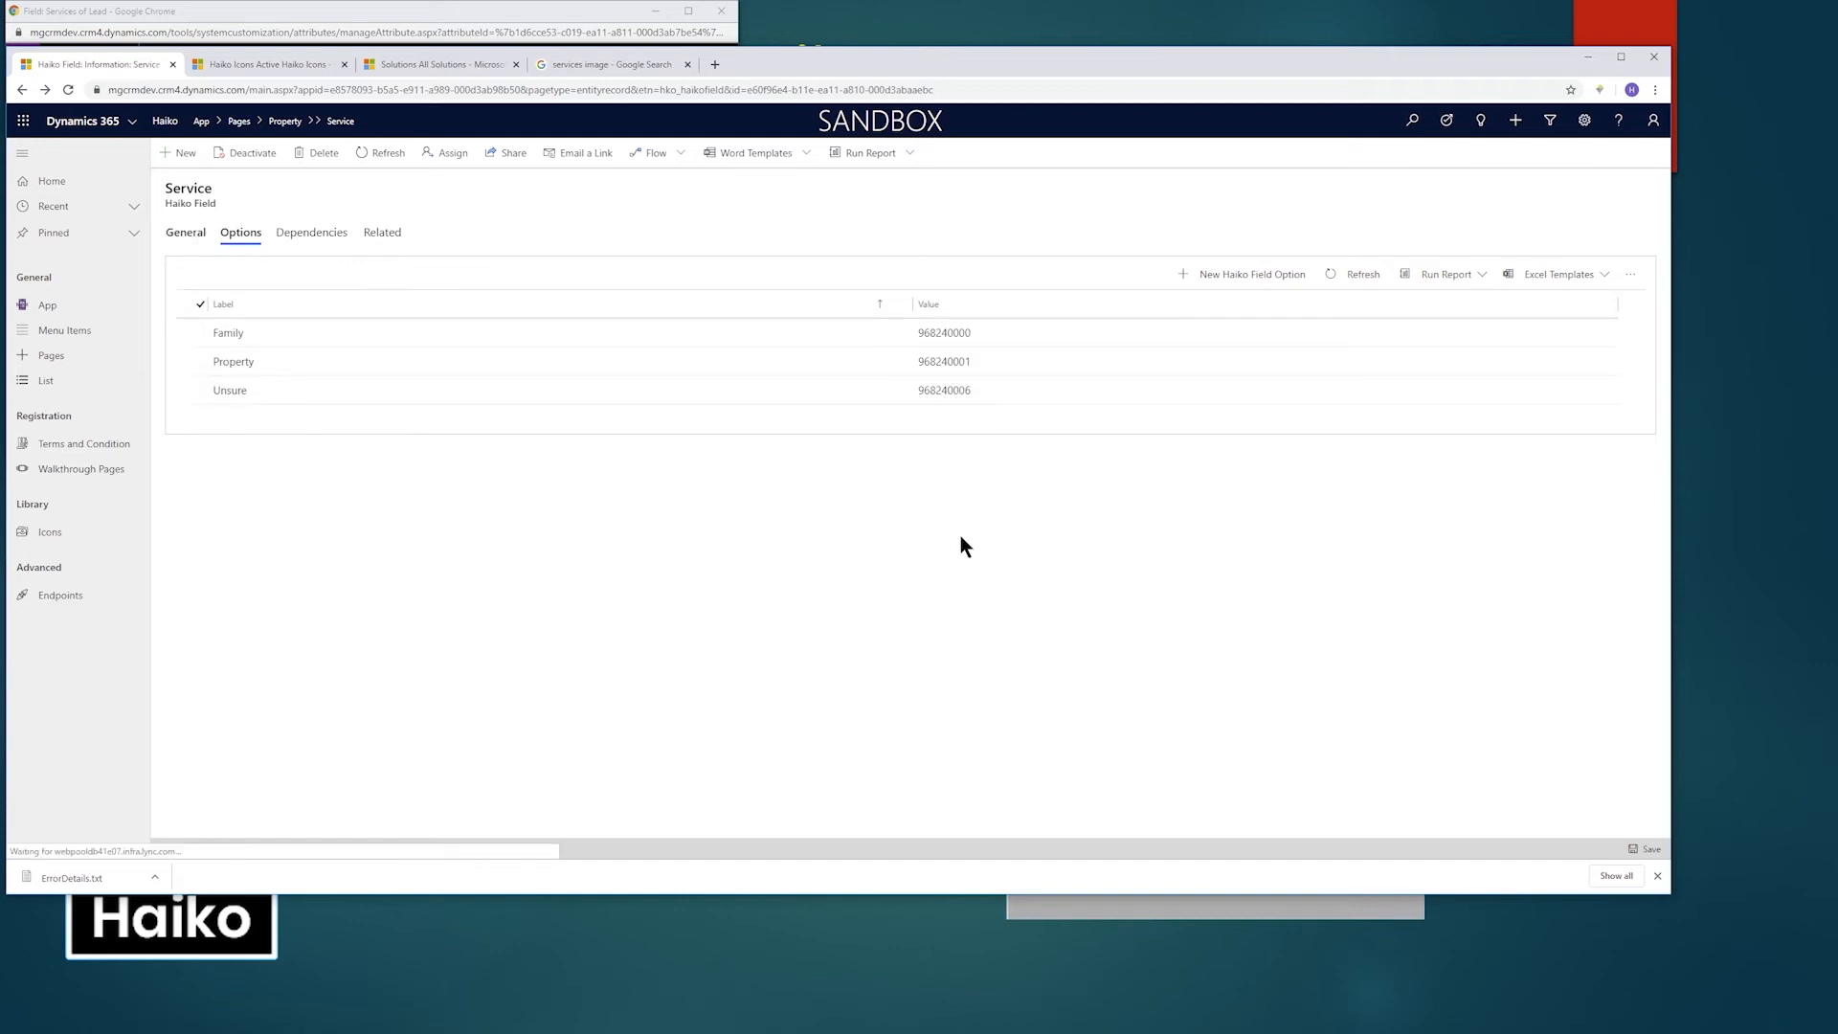
pyautogui.click(1107, 559)
pyautogui.hotkey('ctrl', 'v')
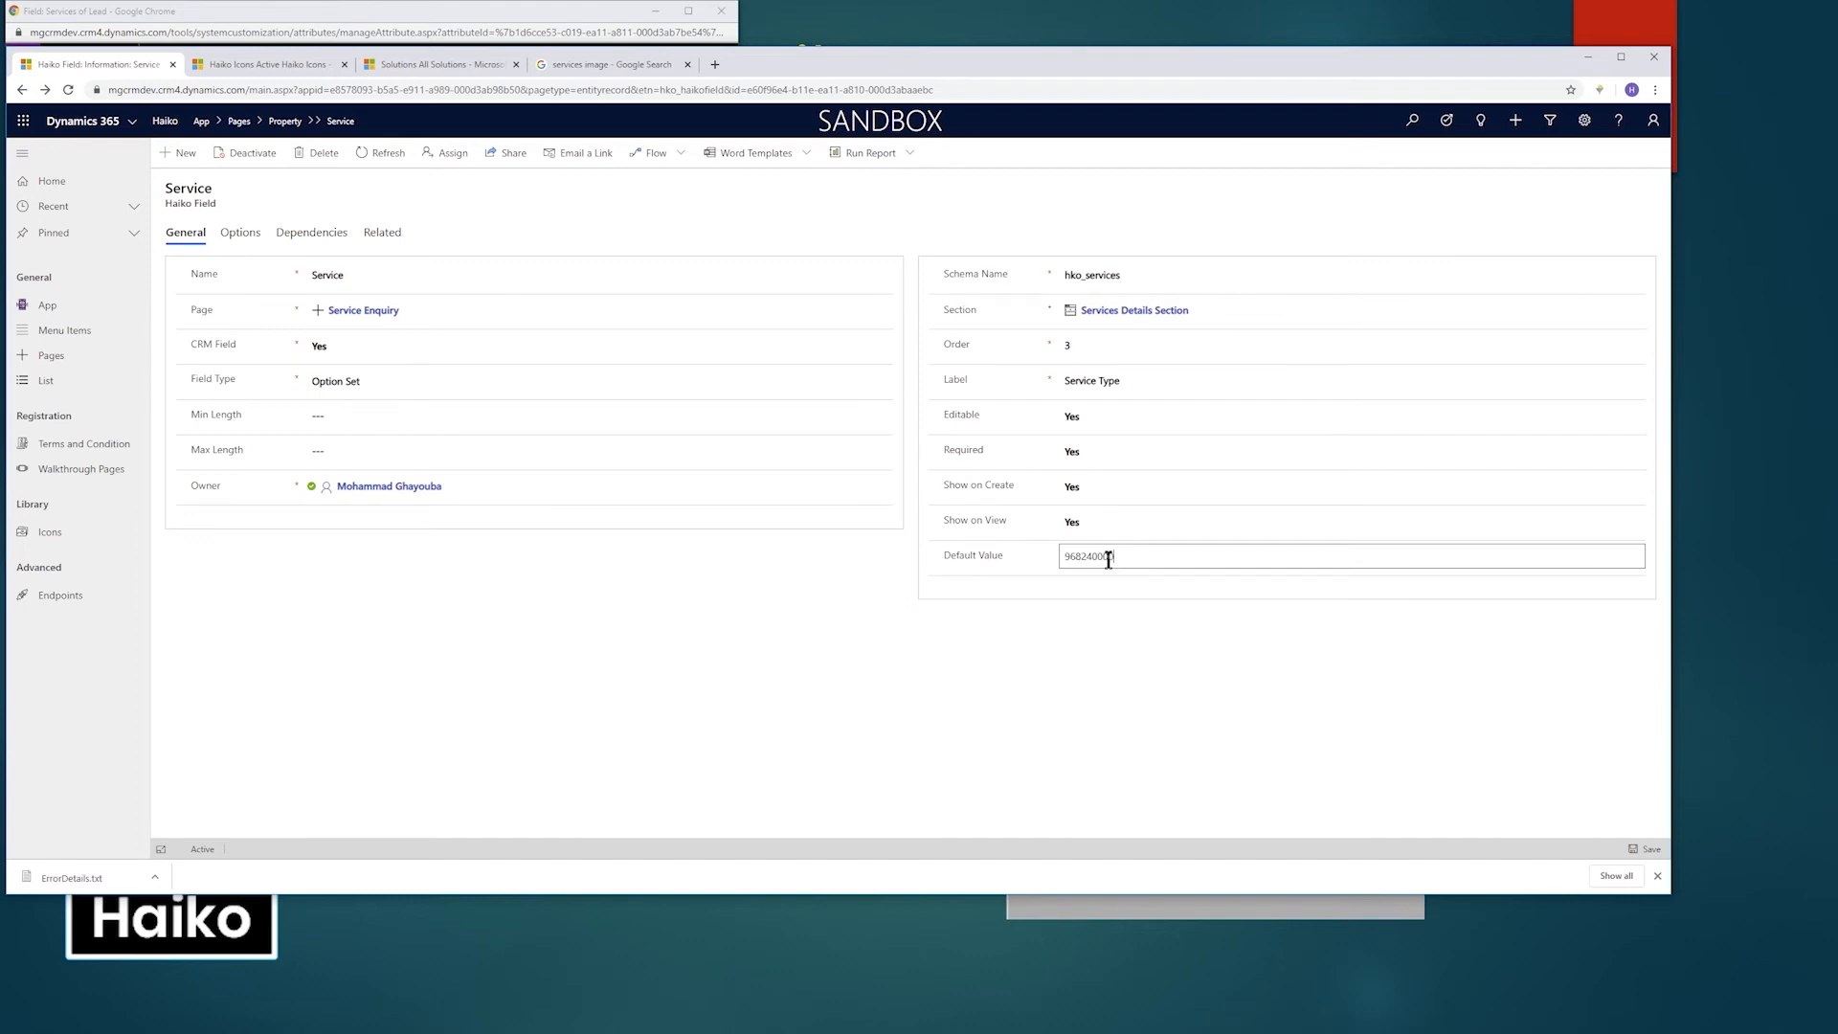
pyautogui.hotkey('ctrl', 's')
pyautogui.click(63, 364)
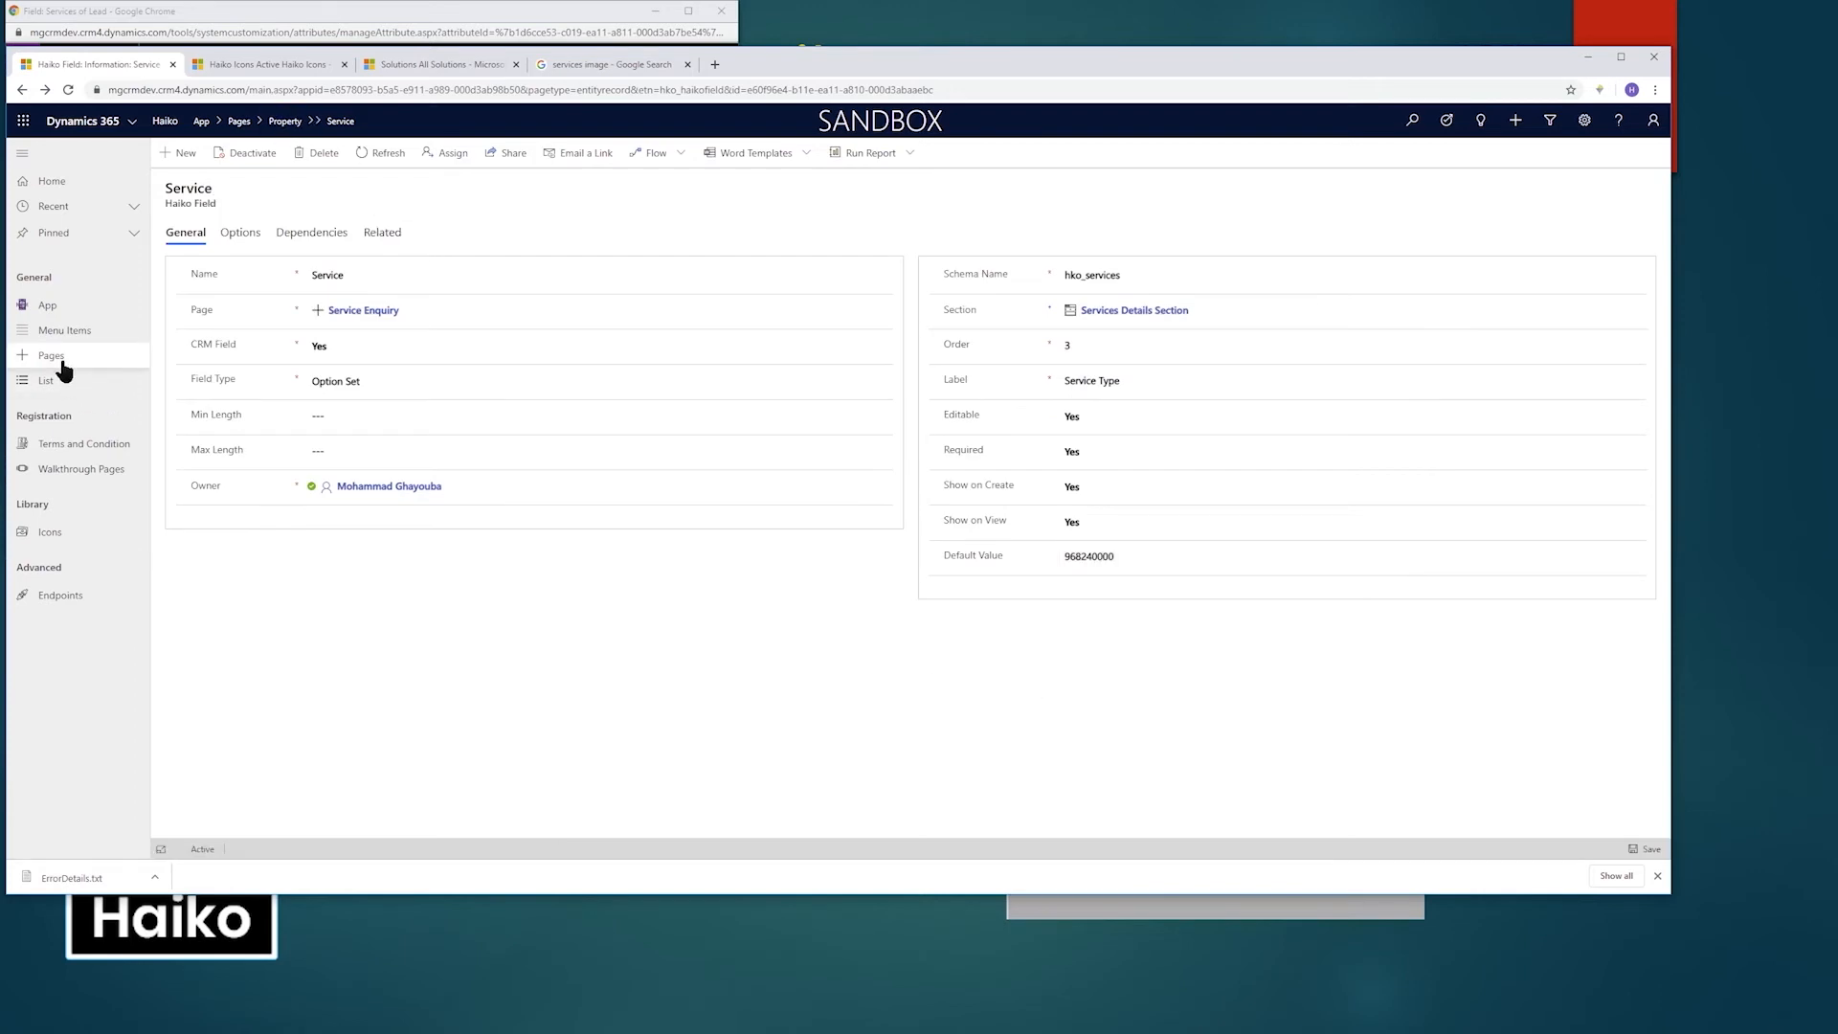
pyautogui.click(226, 339)
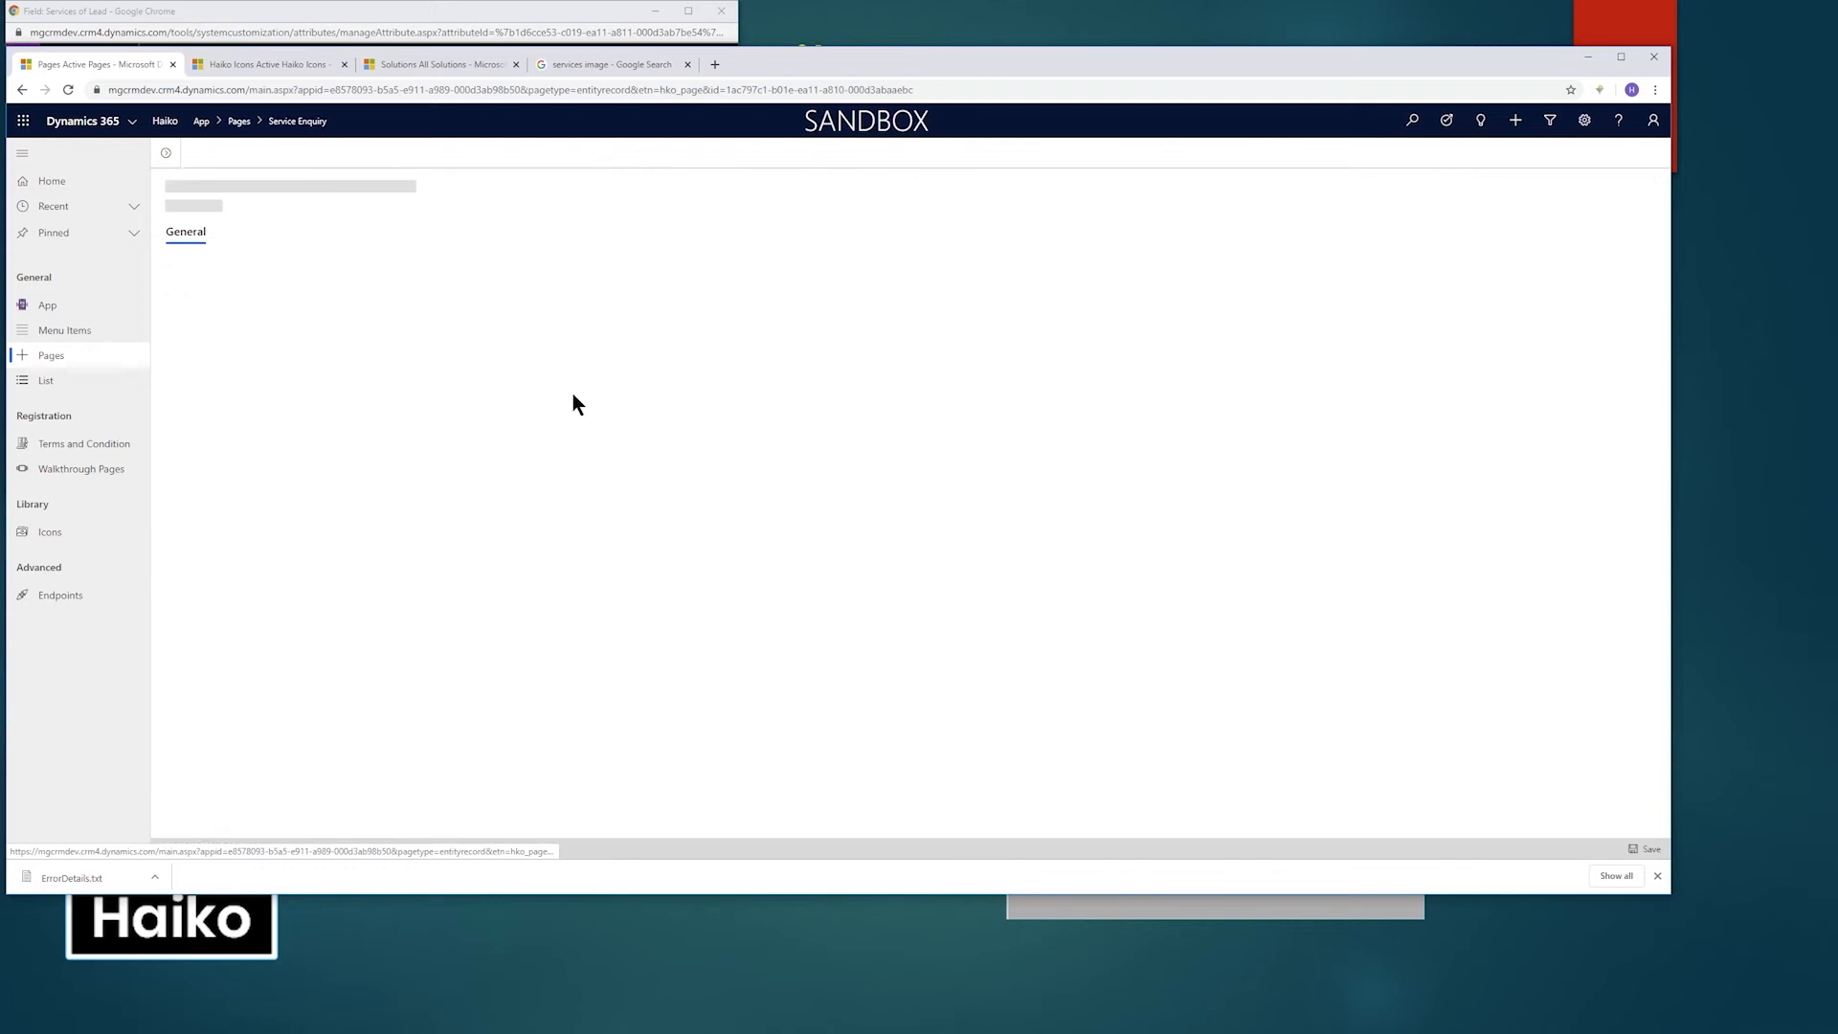
# Review the Service Enquiry page's field list, switch to the PowerPoint slide show and advance to the Haiko Lists slide.
pyautogui.click(234, 241)
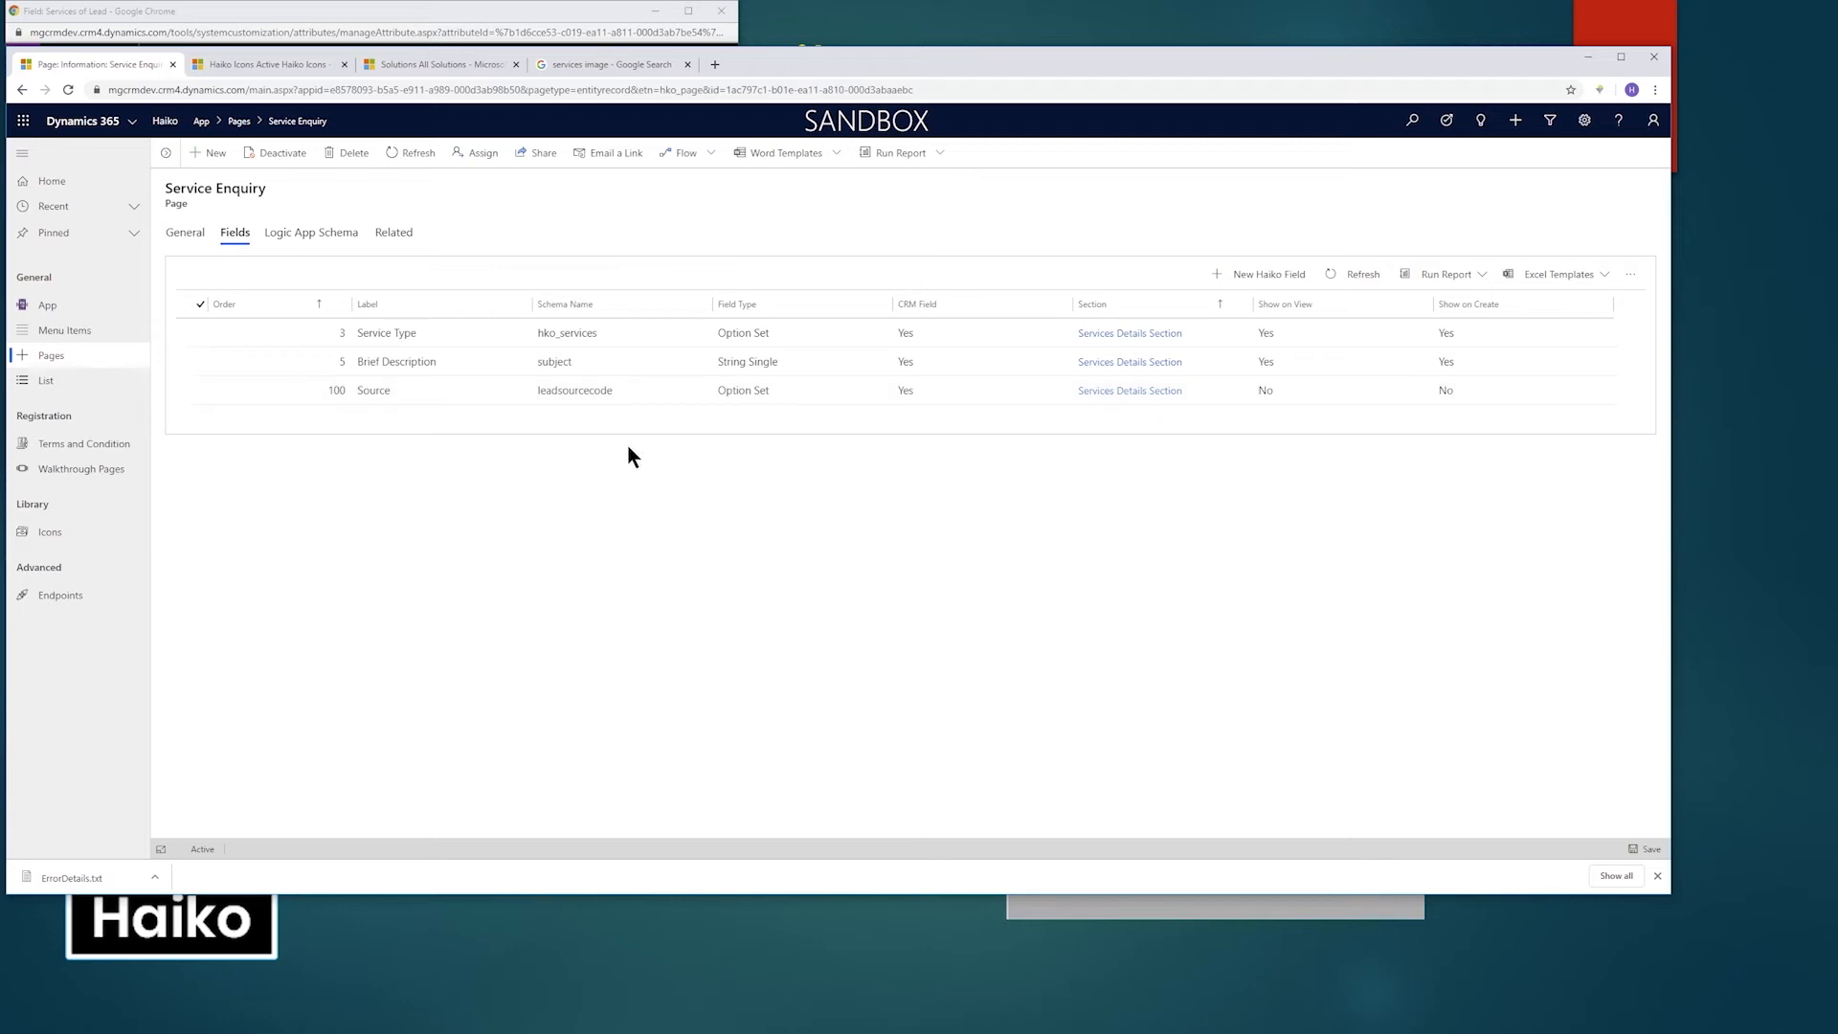
pyautogui.hotkey('alt', 'Tab')
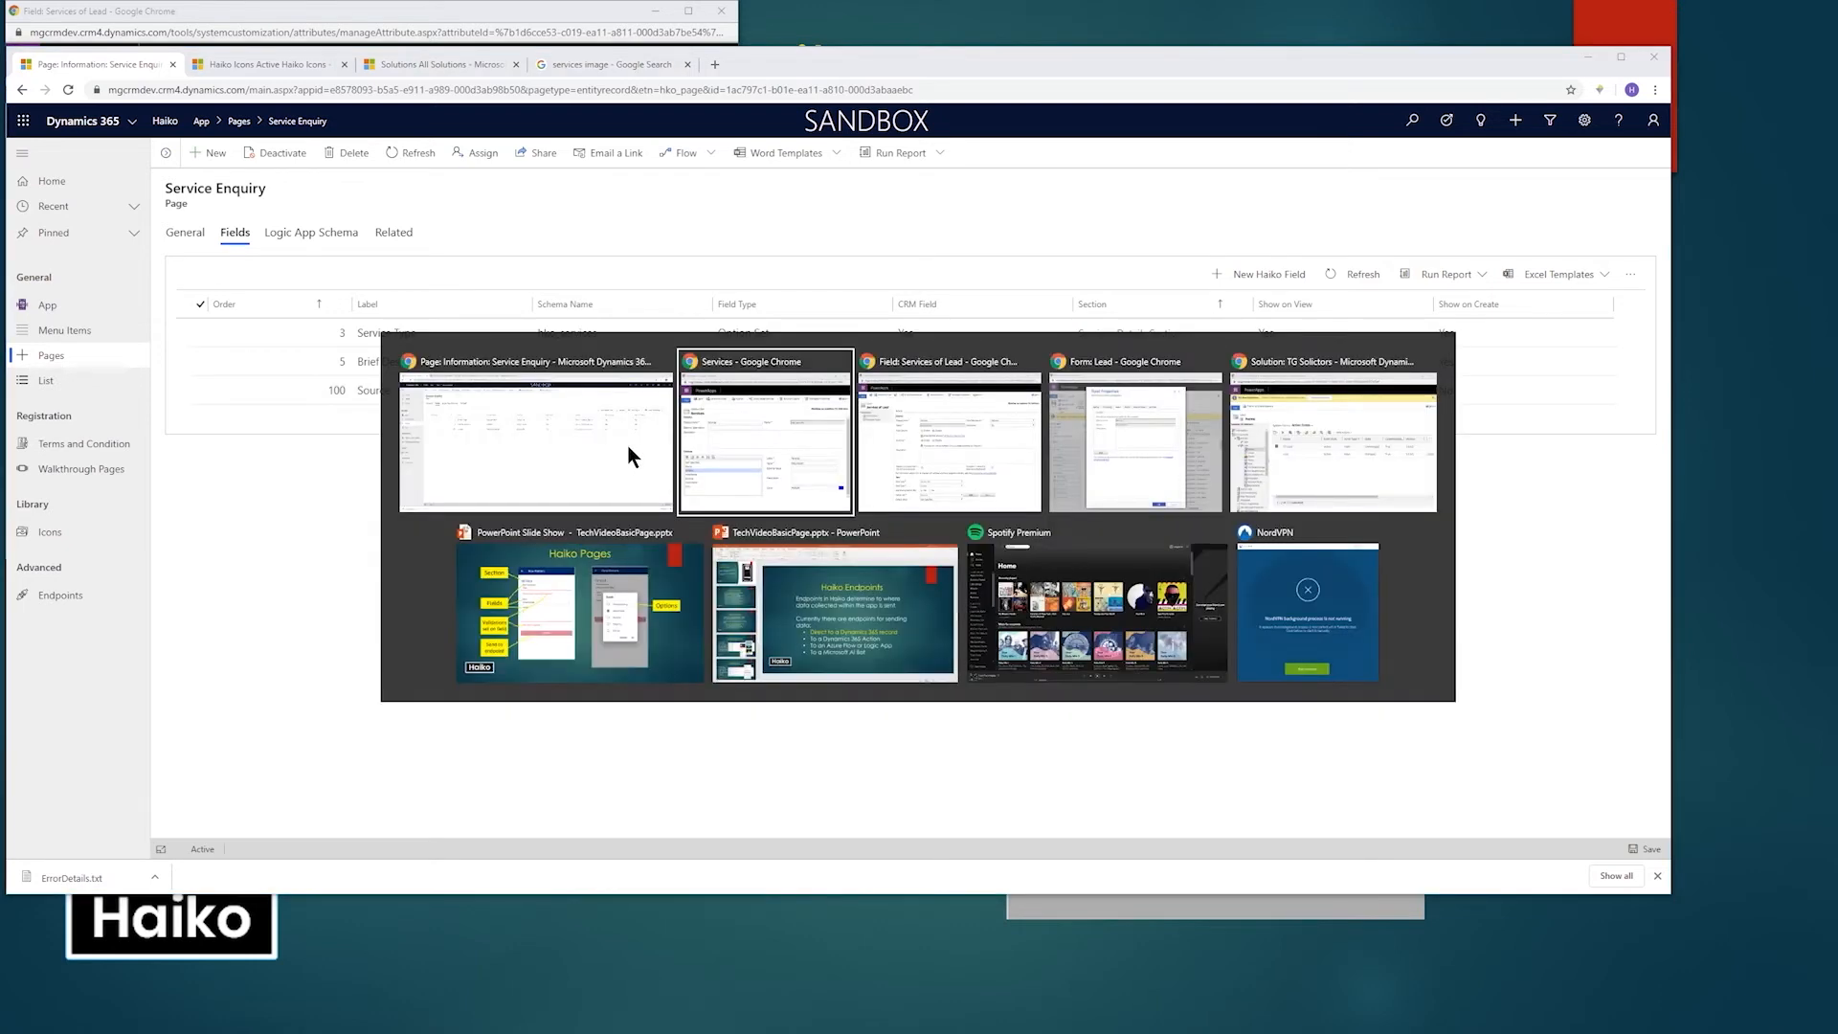
pyautogui.hotkey('alt', 'Tab')
pyautogui.hotkey('alt', 'Tab')
pyautogui.hotkey('alt', 'Tab')
pyautogui.hotkey('alt', 'Tab')
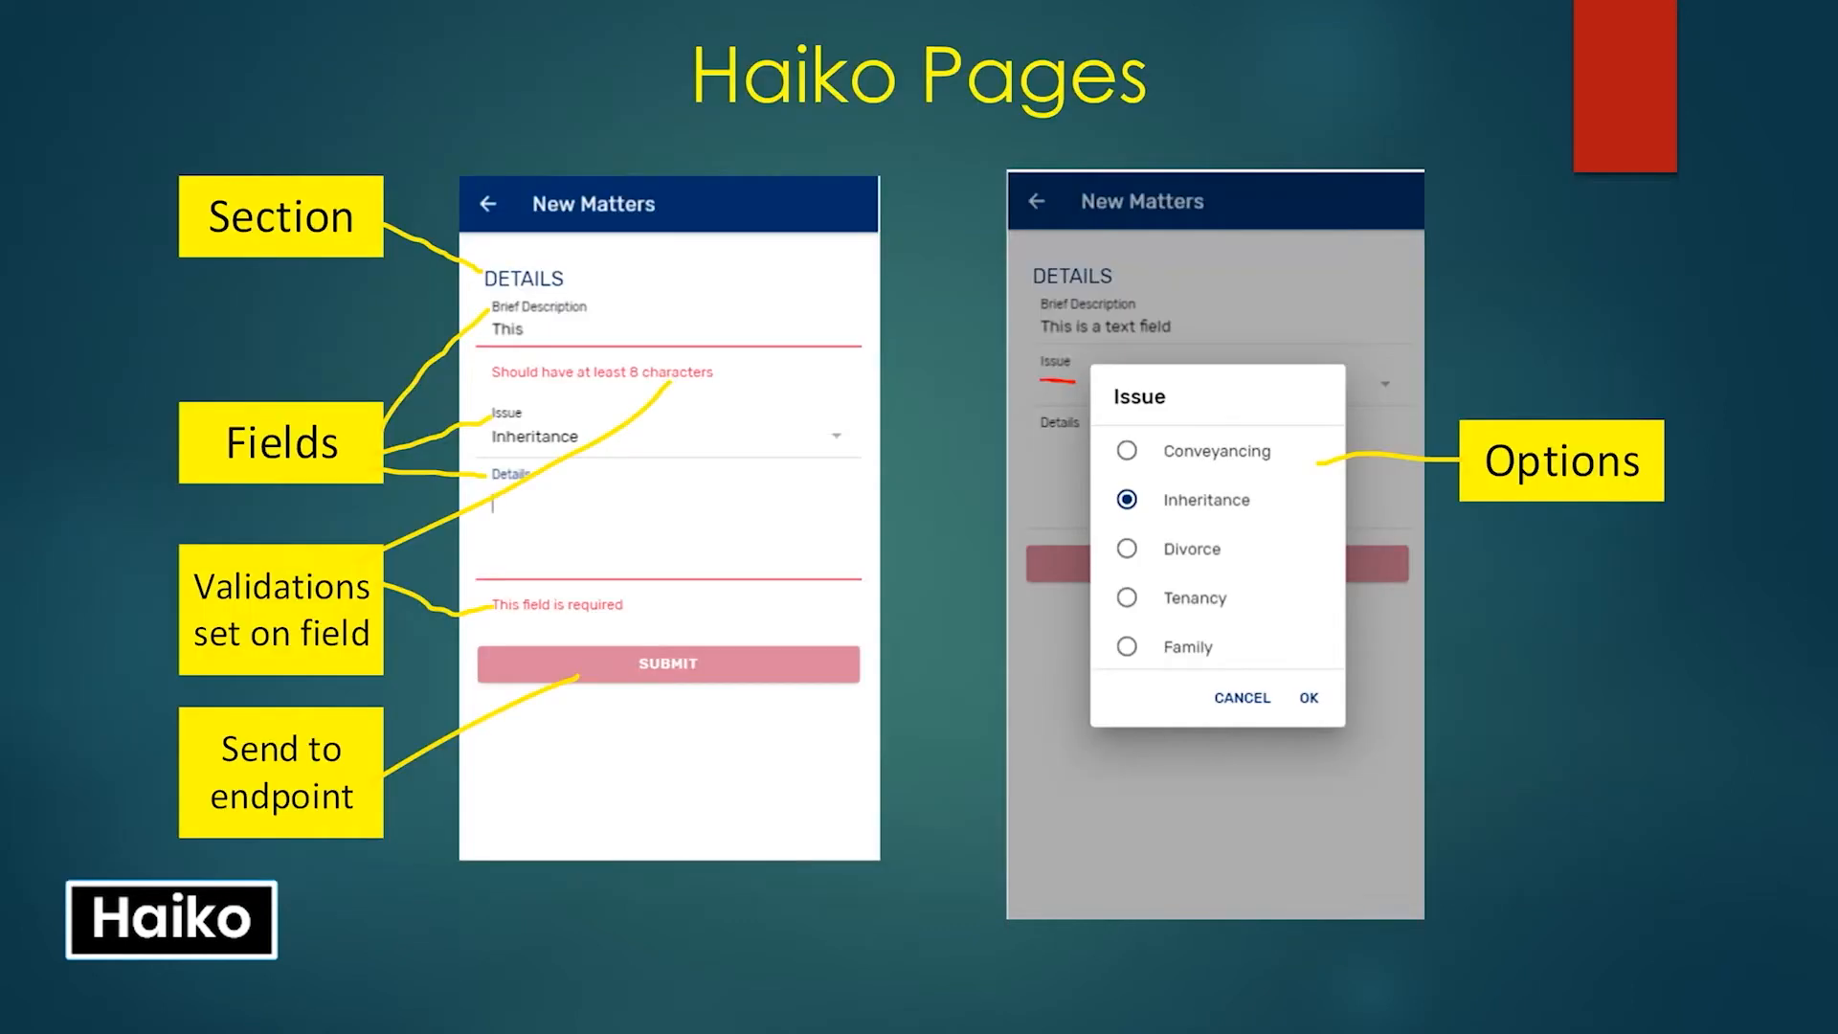
pyautogui.press('Right')
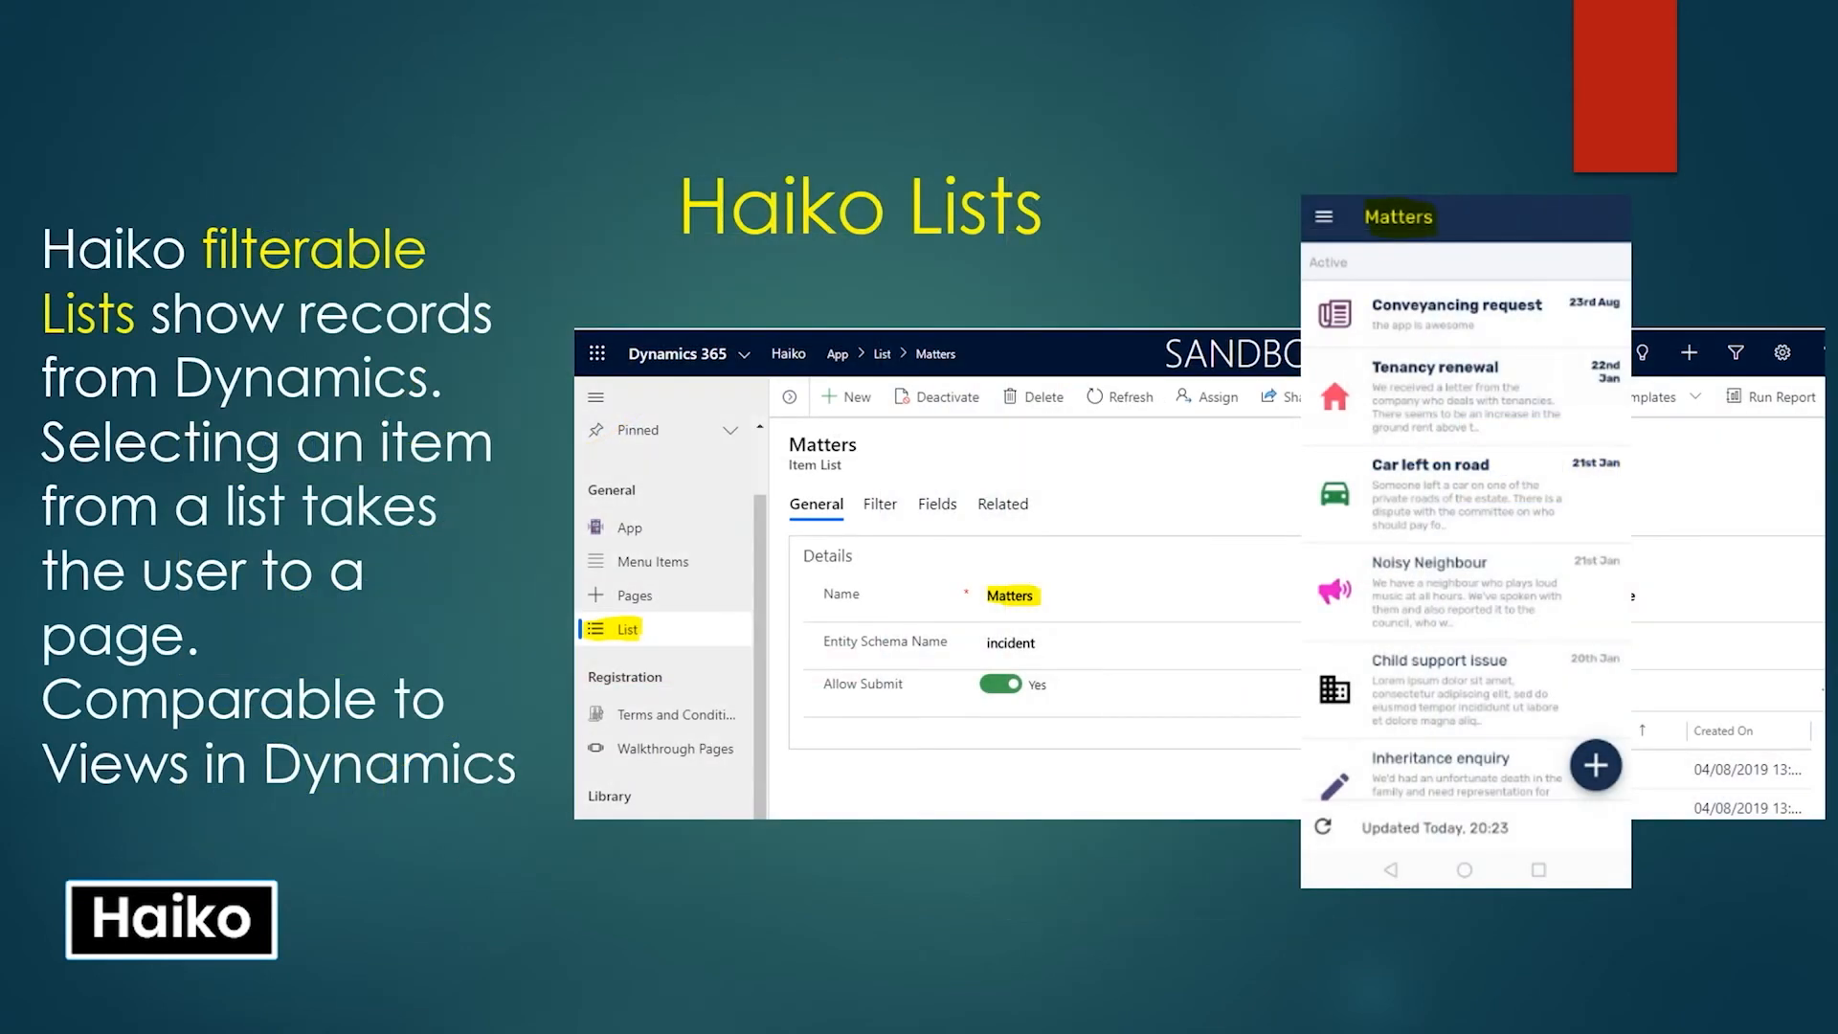
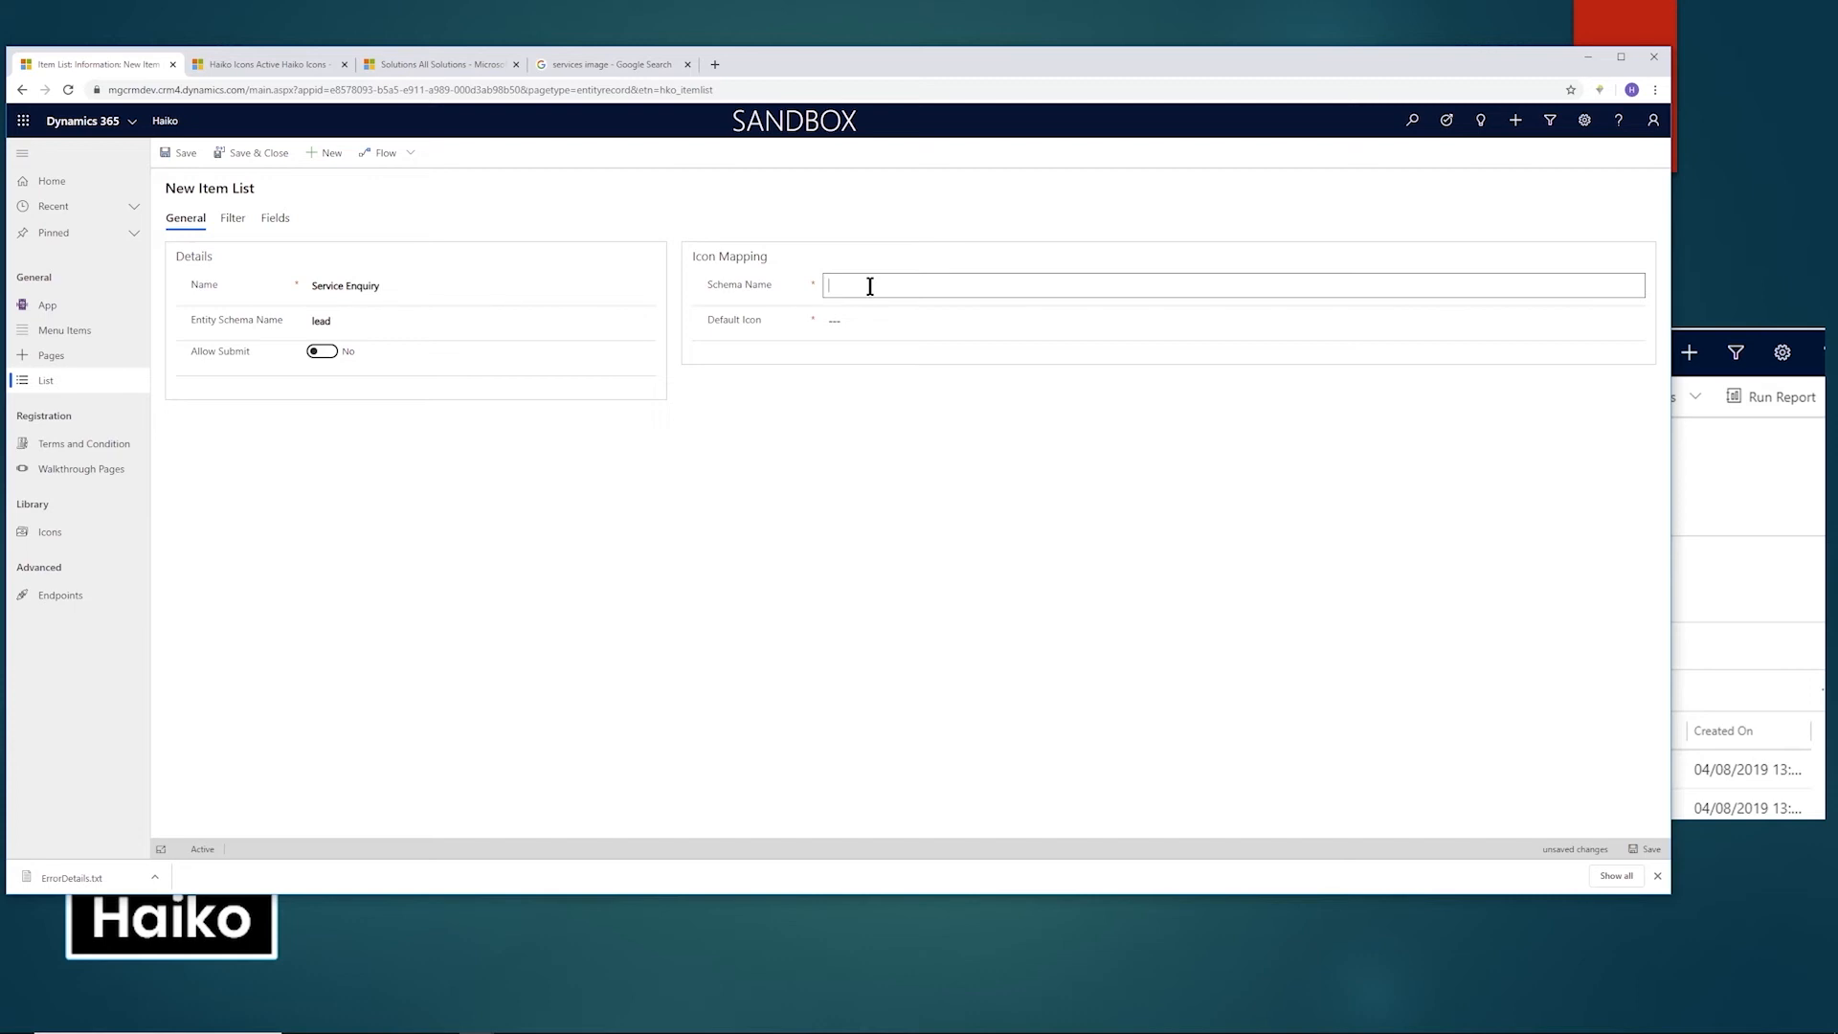
# Set the new item list's icon mapping to schema name hko_services with person as the default icon, and try to save the record.
pyautogui.write('_services')
pyautogui.press('Tab')
pyautogui.write('help')
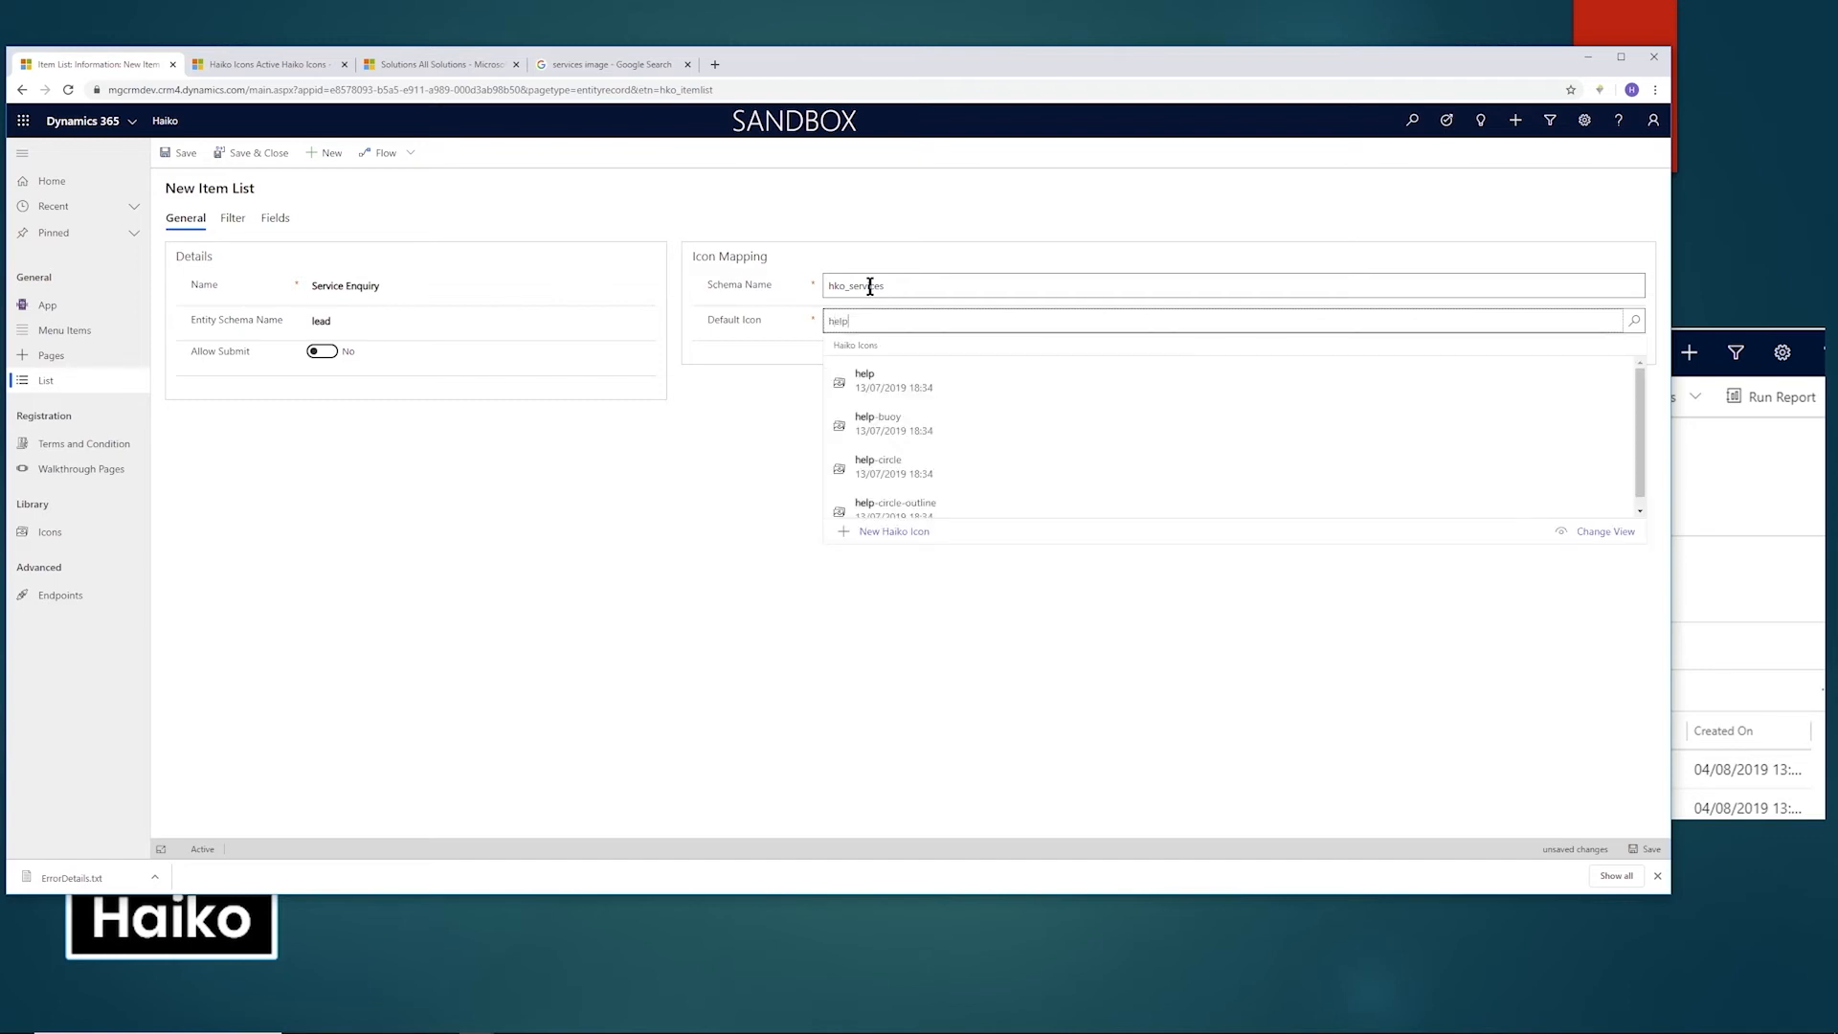
pyautogui.press('BackSpace')
pyautogui.press('BackSpace')
pyautogui.press('BackSpace')
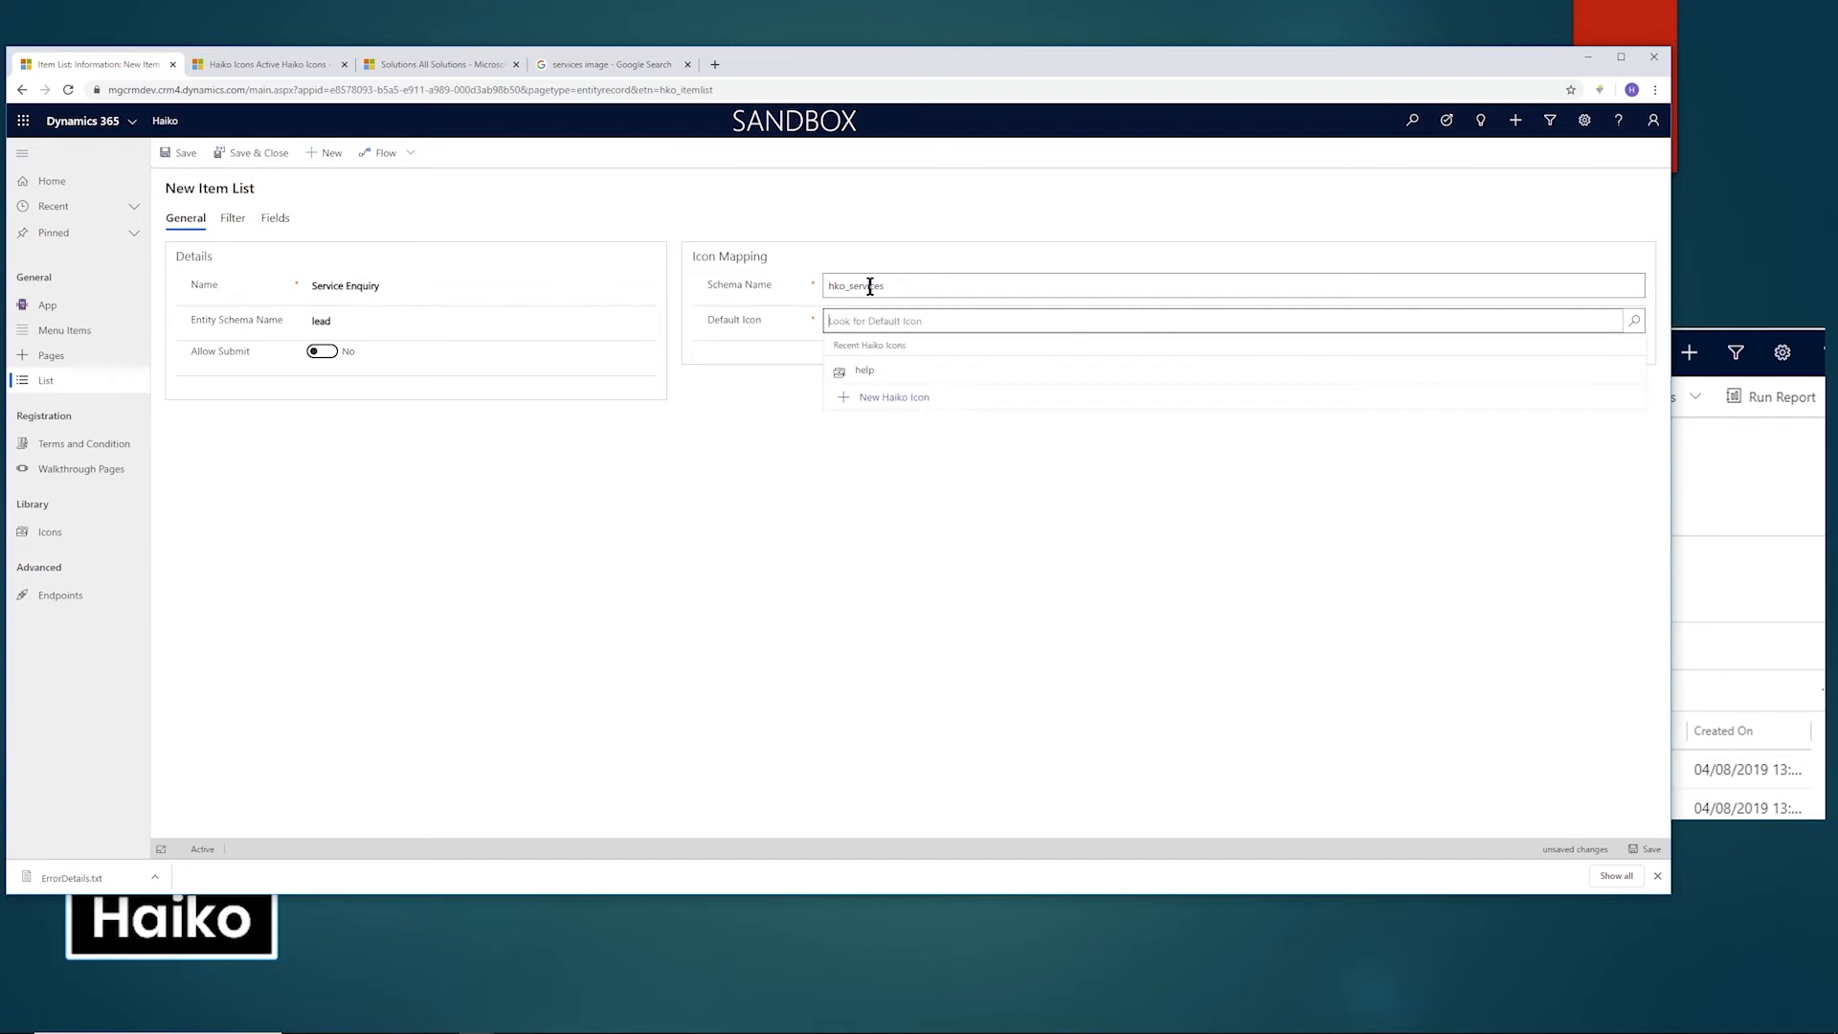
pyautogui.write('person')
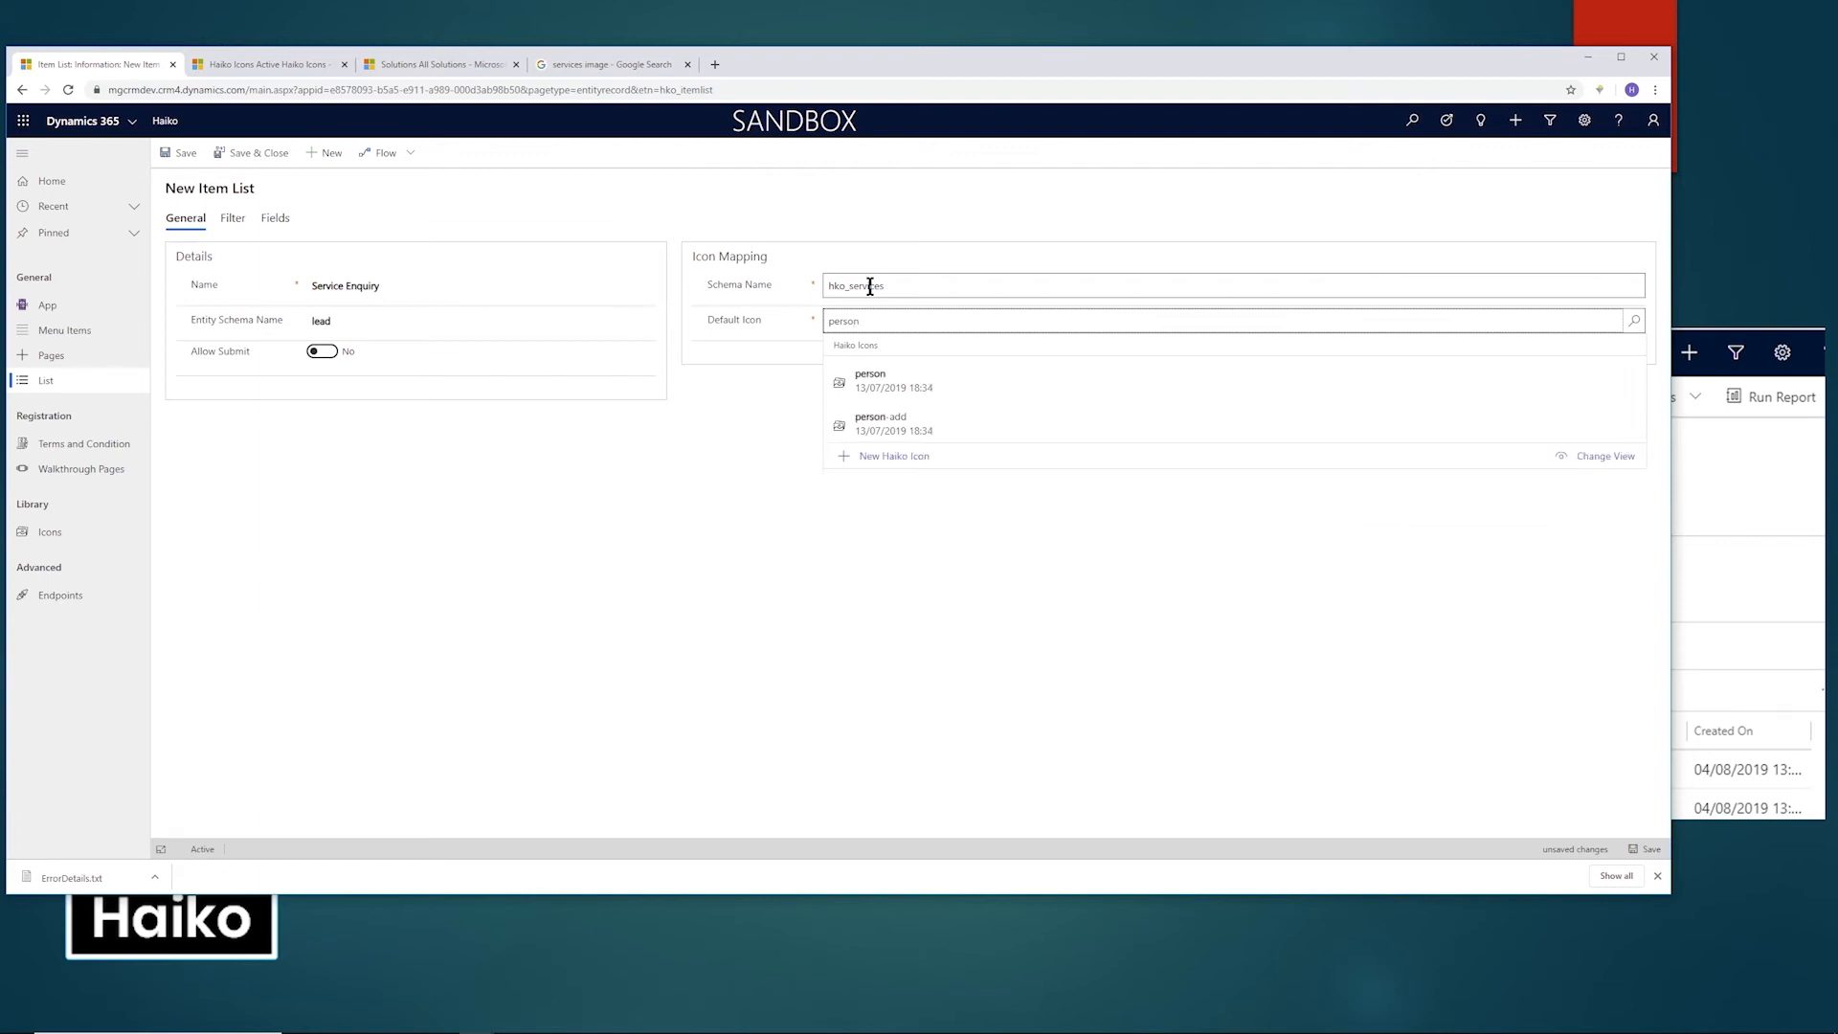
pyautogui.click(921, 393)
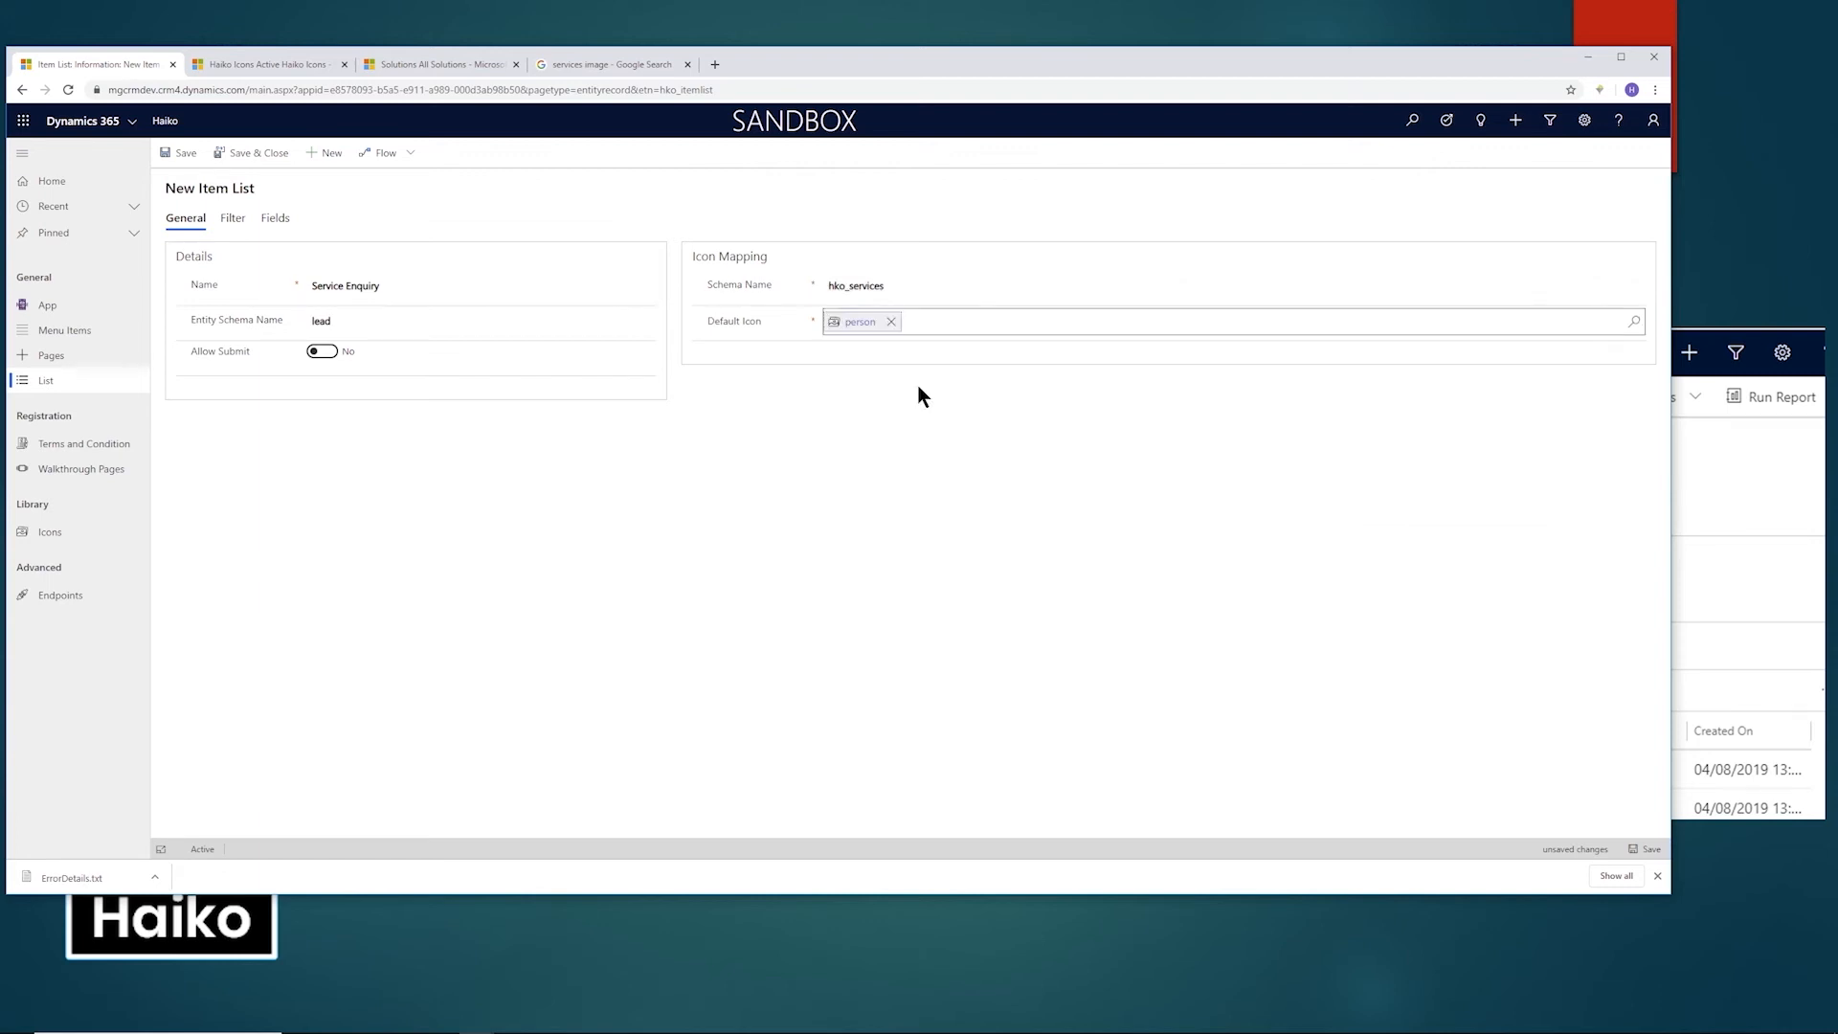
pyautogui.click(1646, 850)
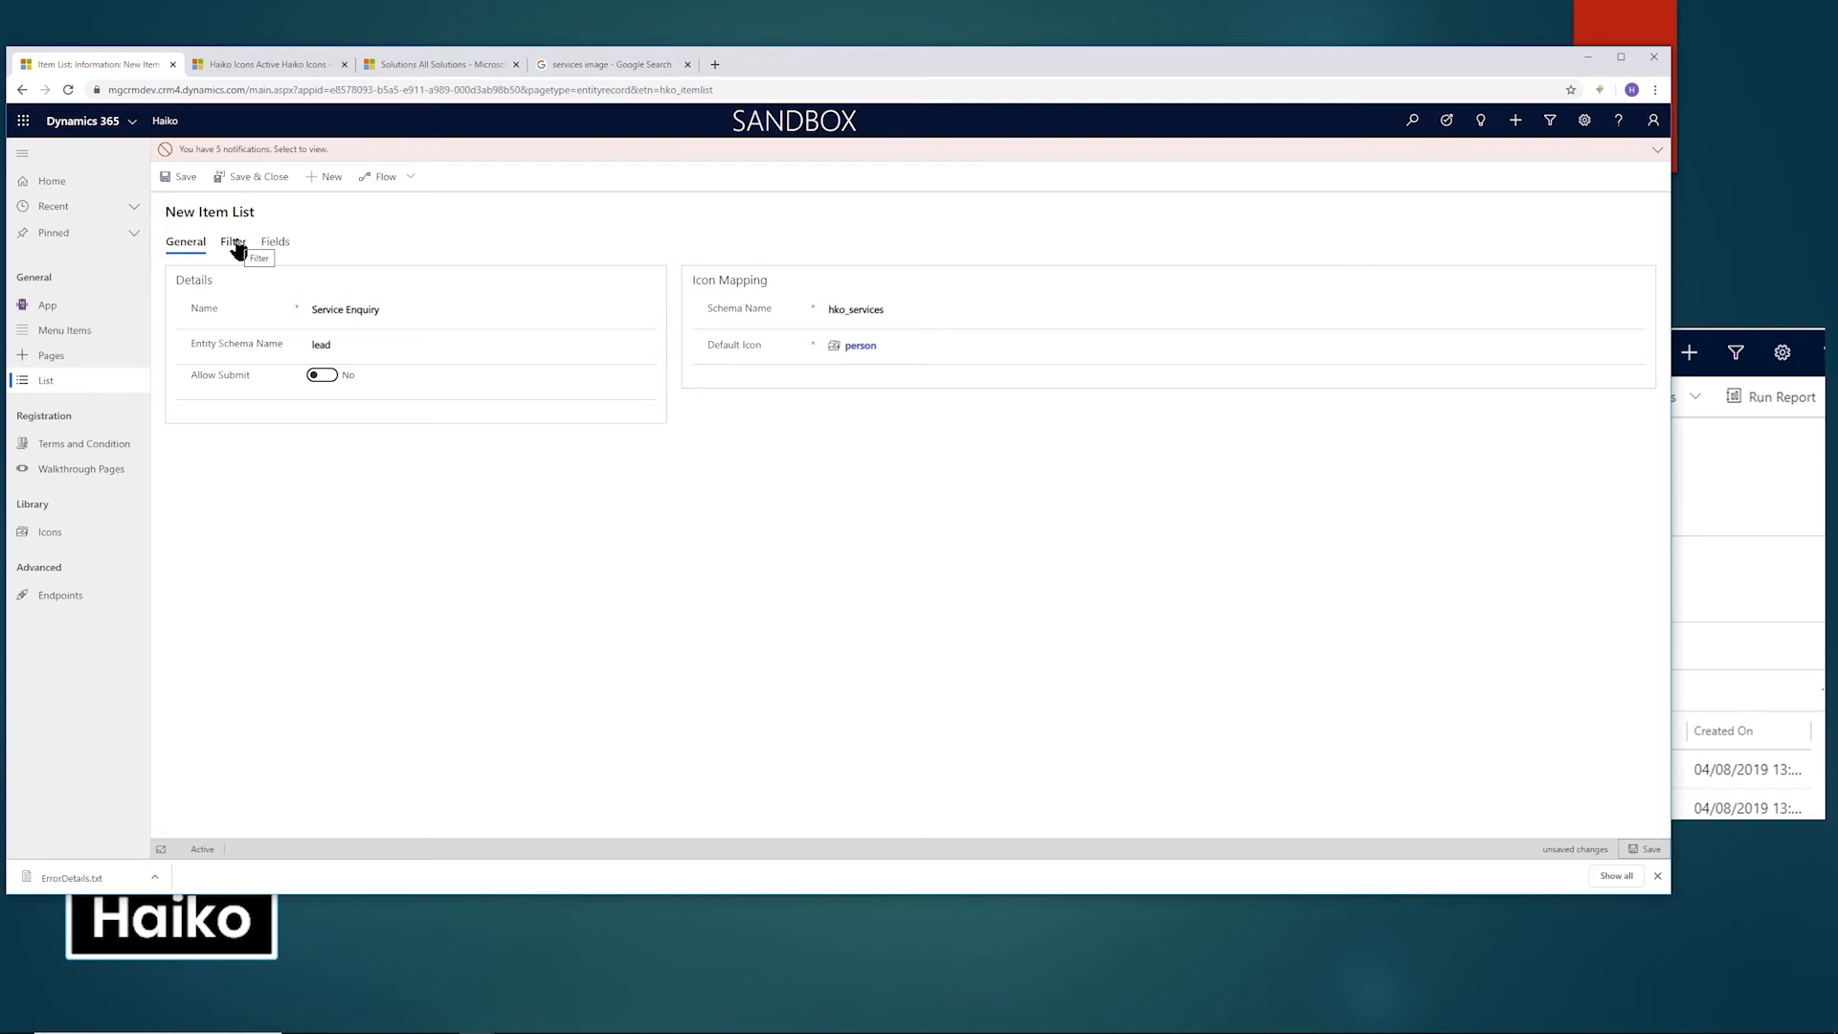
# Set the item list's title field schema name to subject, checking the title's place in the Haiko Lists slide.
pyautogui.click(274, 243)
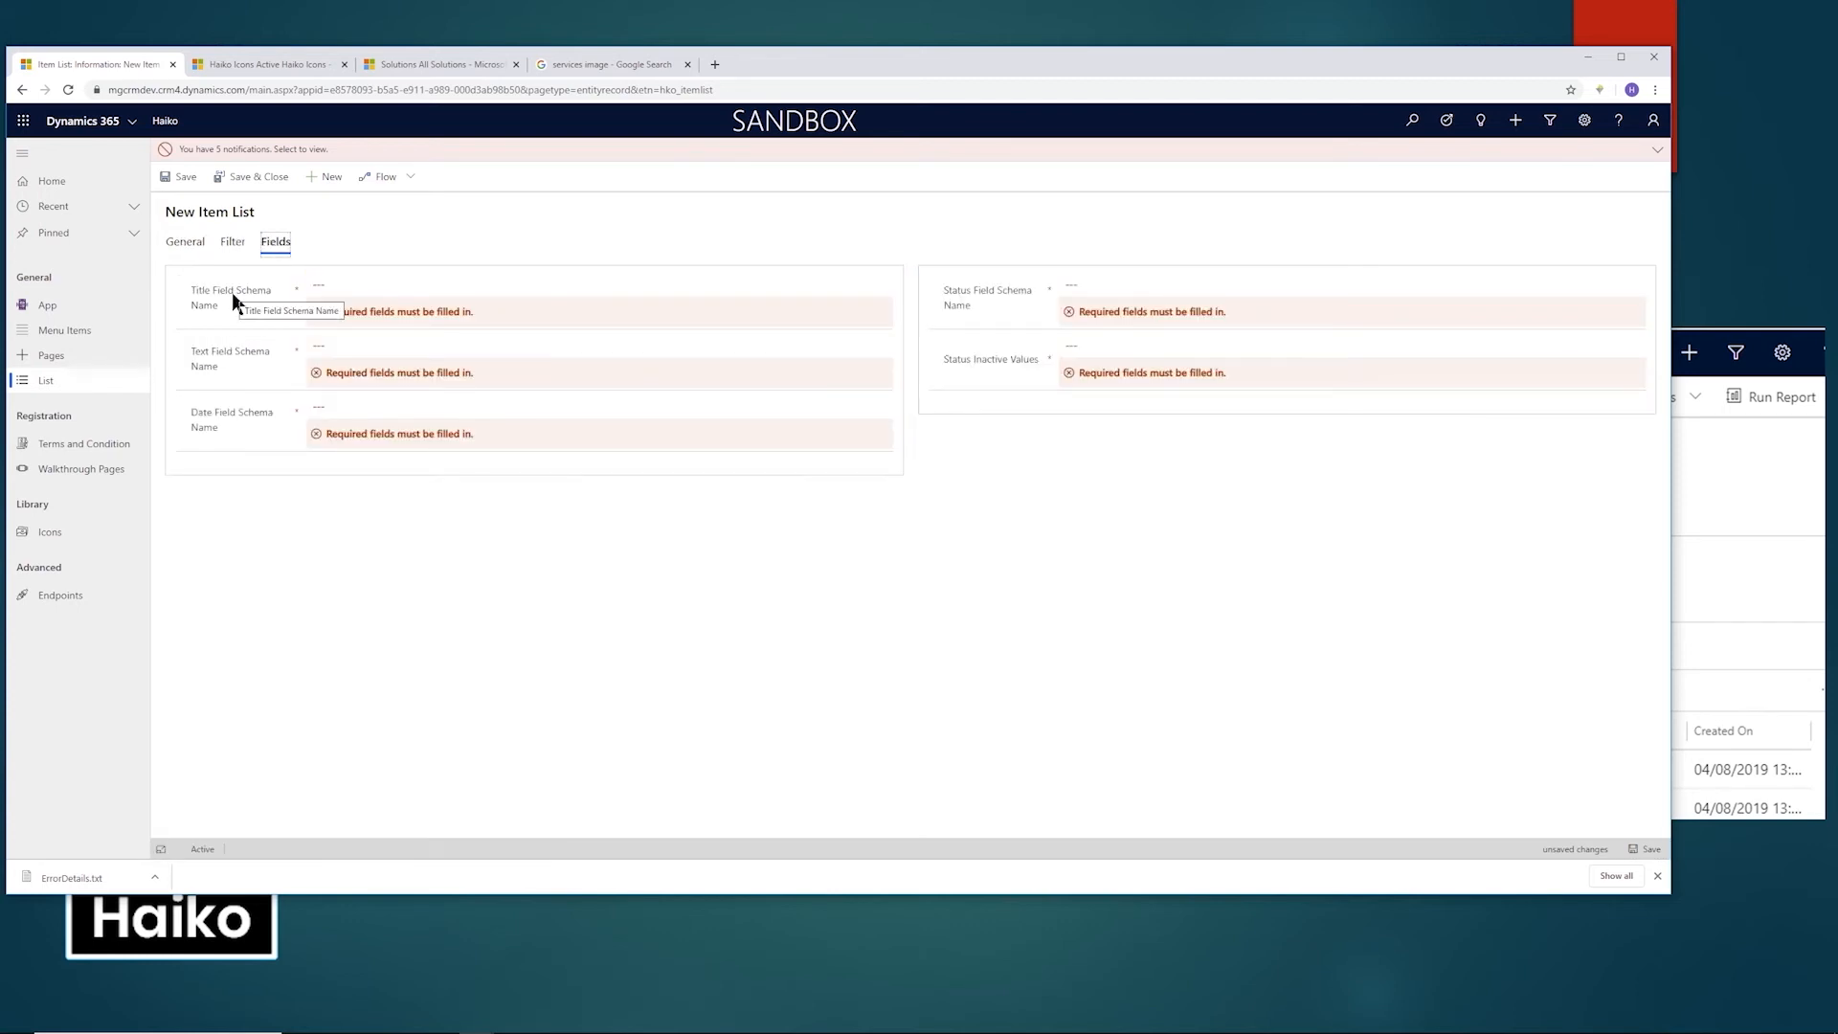
pyautogui.click(321, 292)
pyautogui.hotkey('alt', 'Tab')
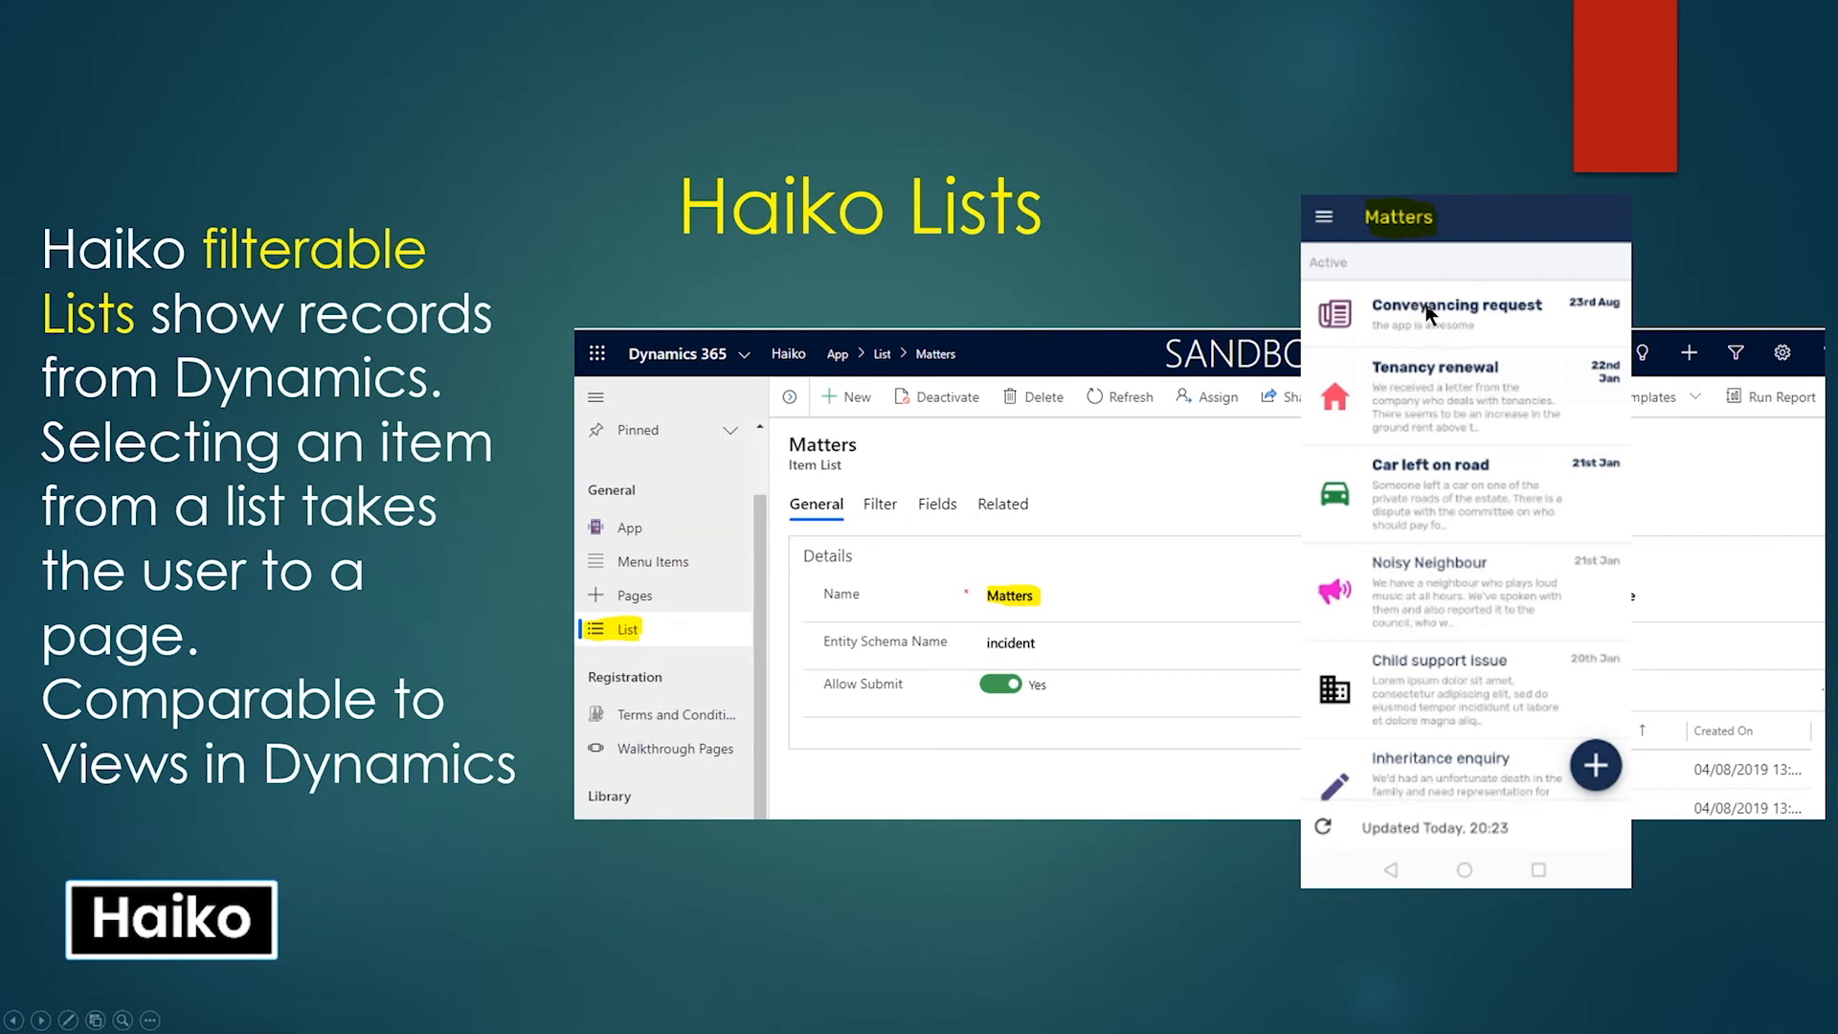
pyautogui.hotkey('alt', 'Tab')
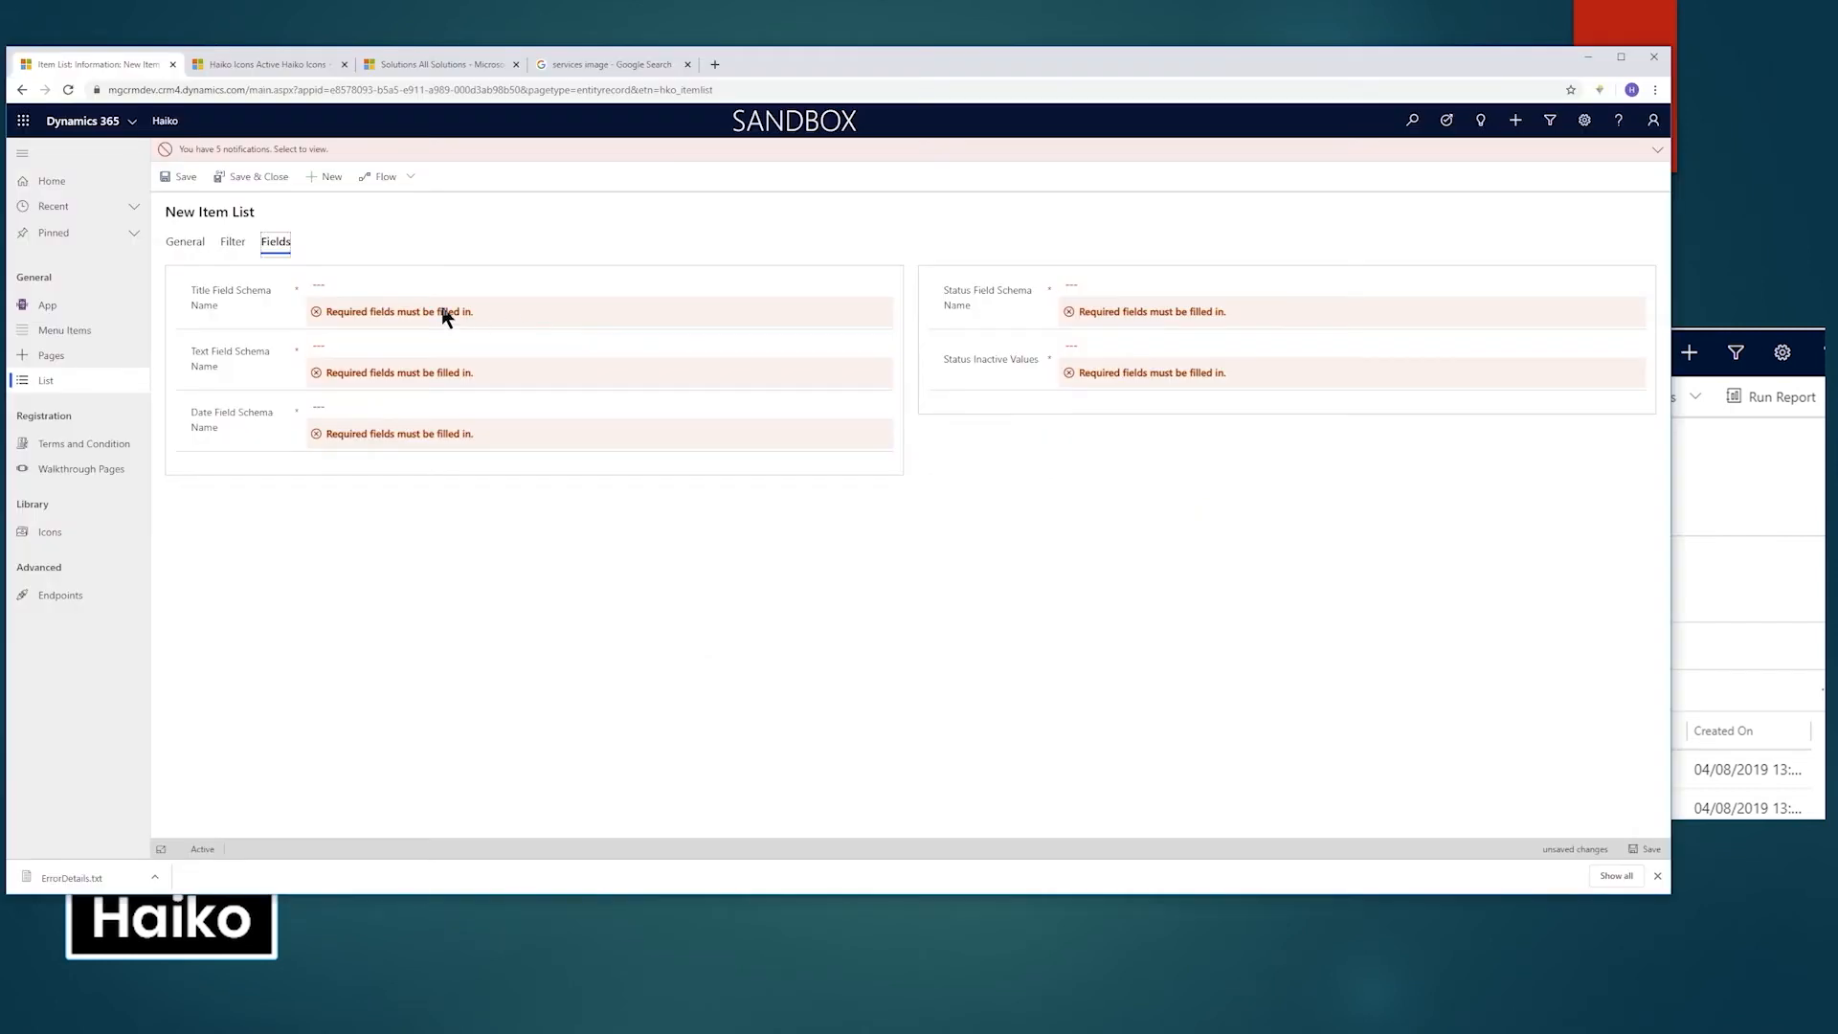
pyautogui.click(421, 281)
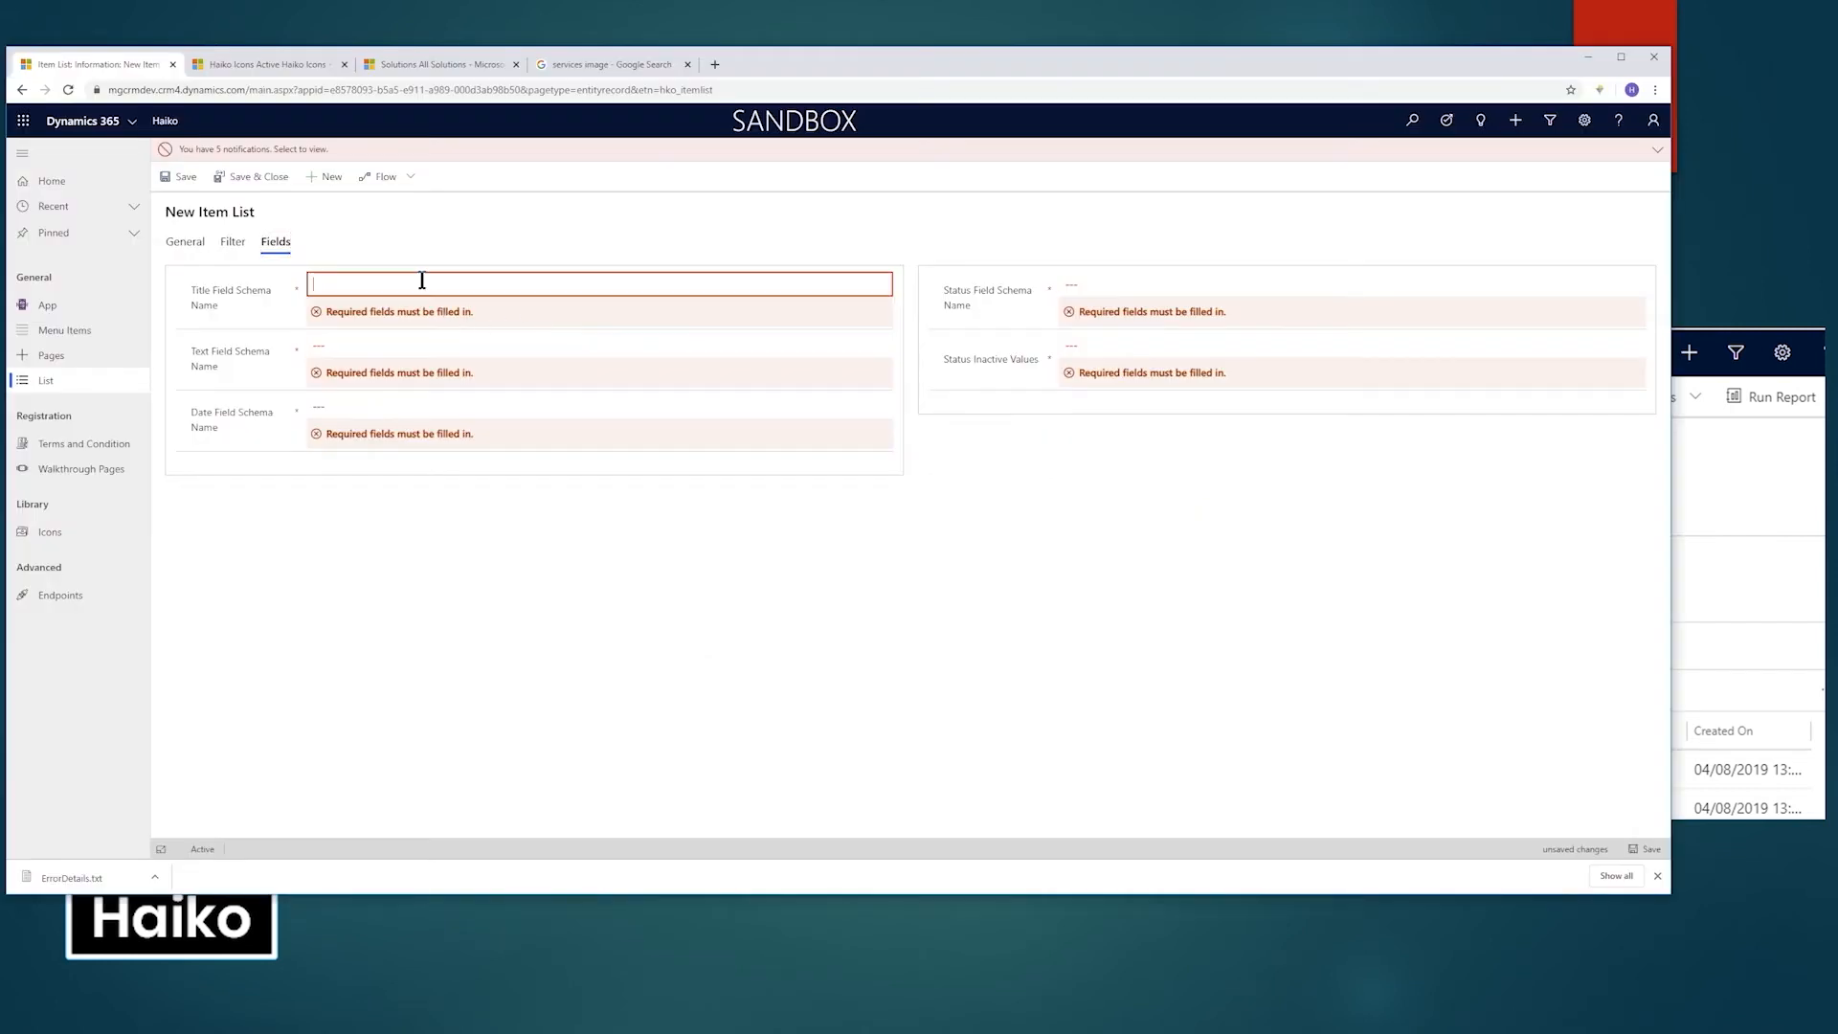
pyautogui.write('subject')
pyautogui.press('Tab')
# Check the Haiko Lists slide again, and set the text field schema name to description and the date field schema name to createdon.
pyautogui.hotkey('alt', 'Tab')
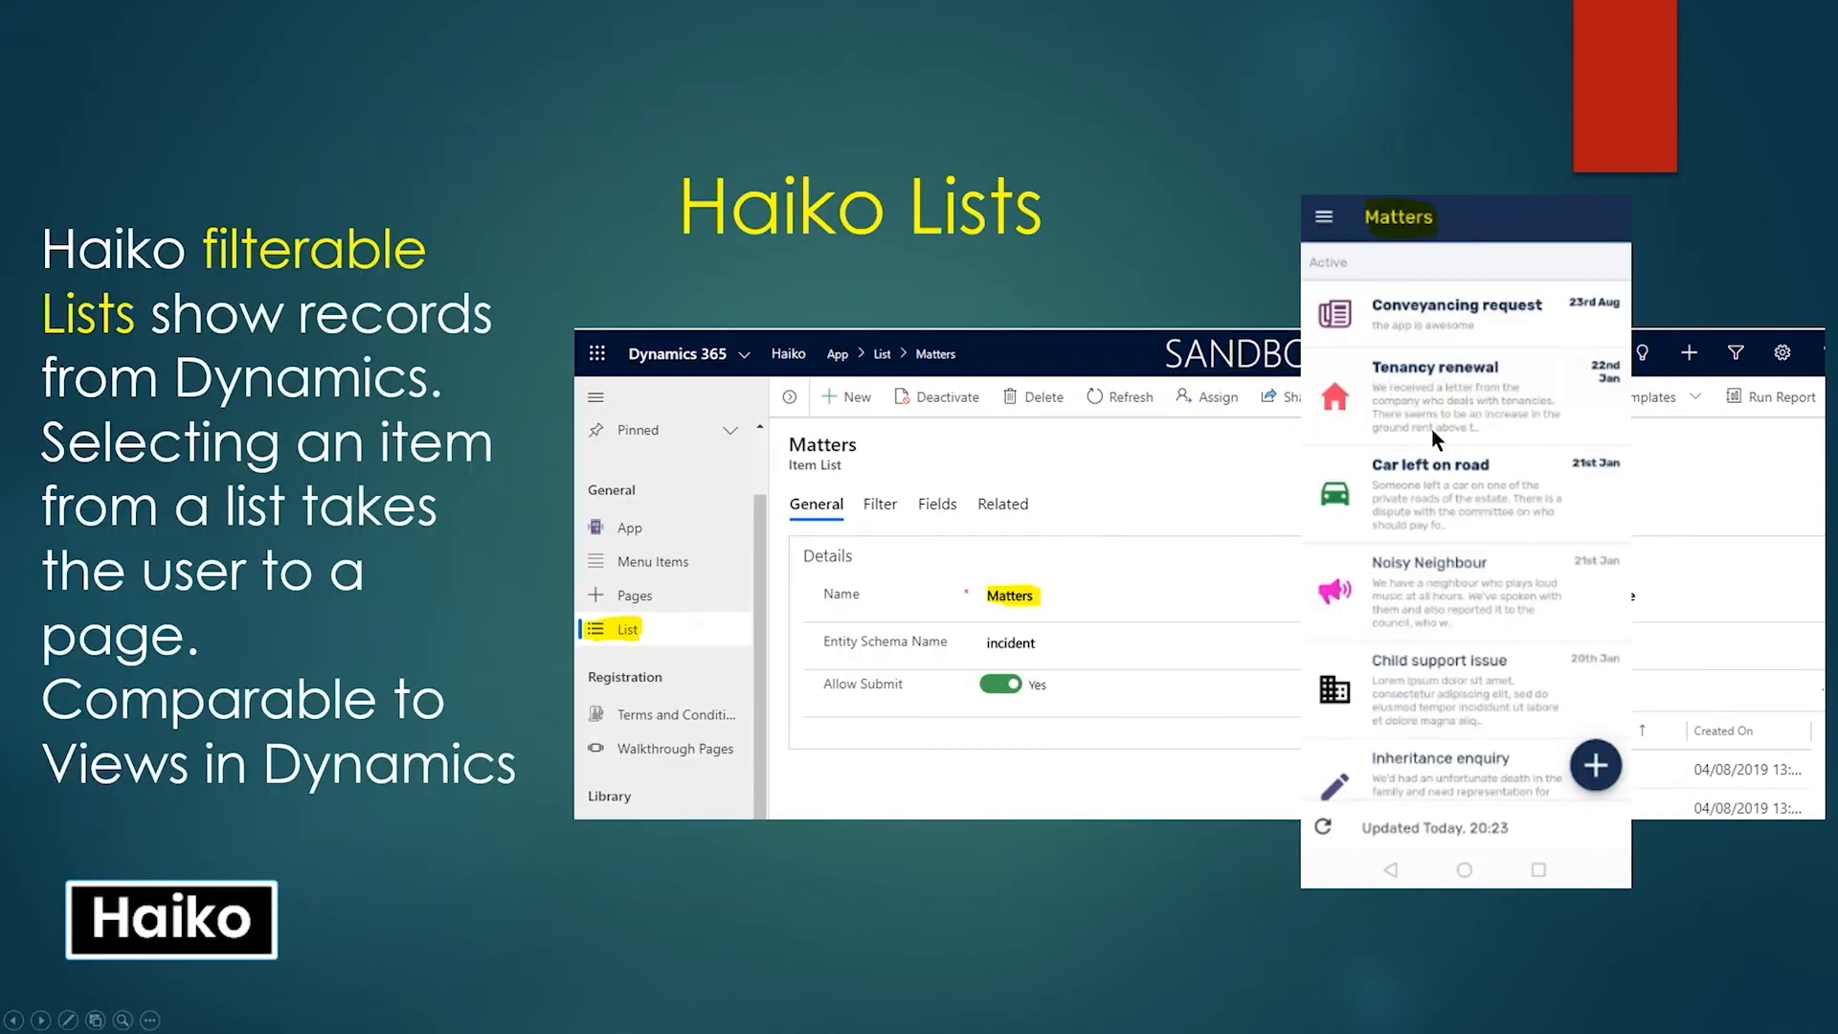
pyautogui.hotkey('alt', 'Tab')
pyautogui.click(431, 325)
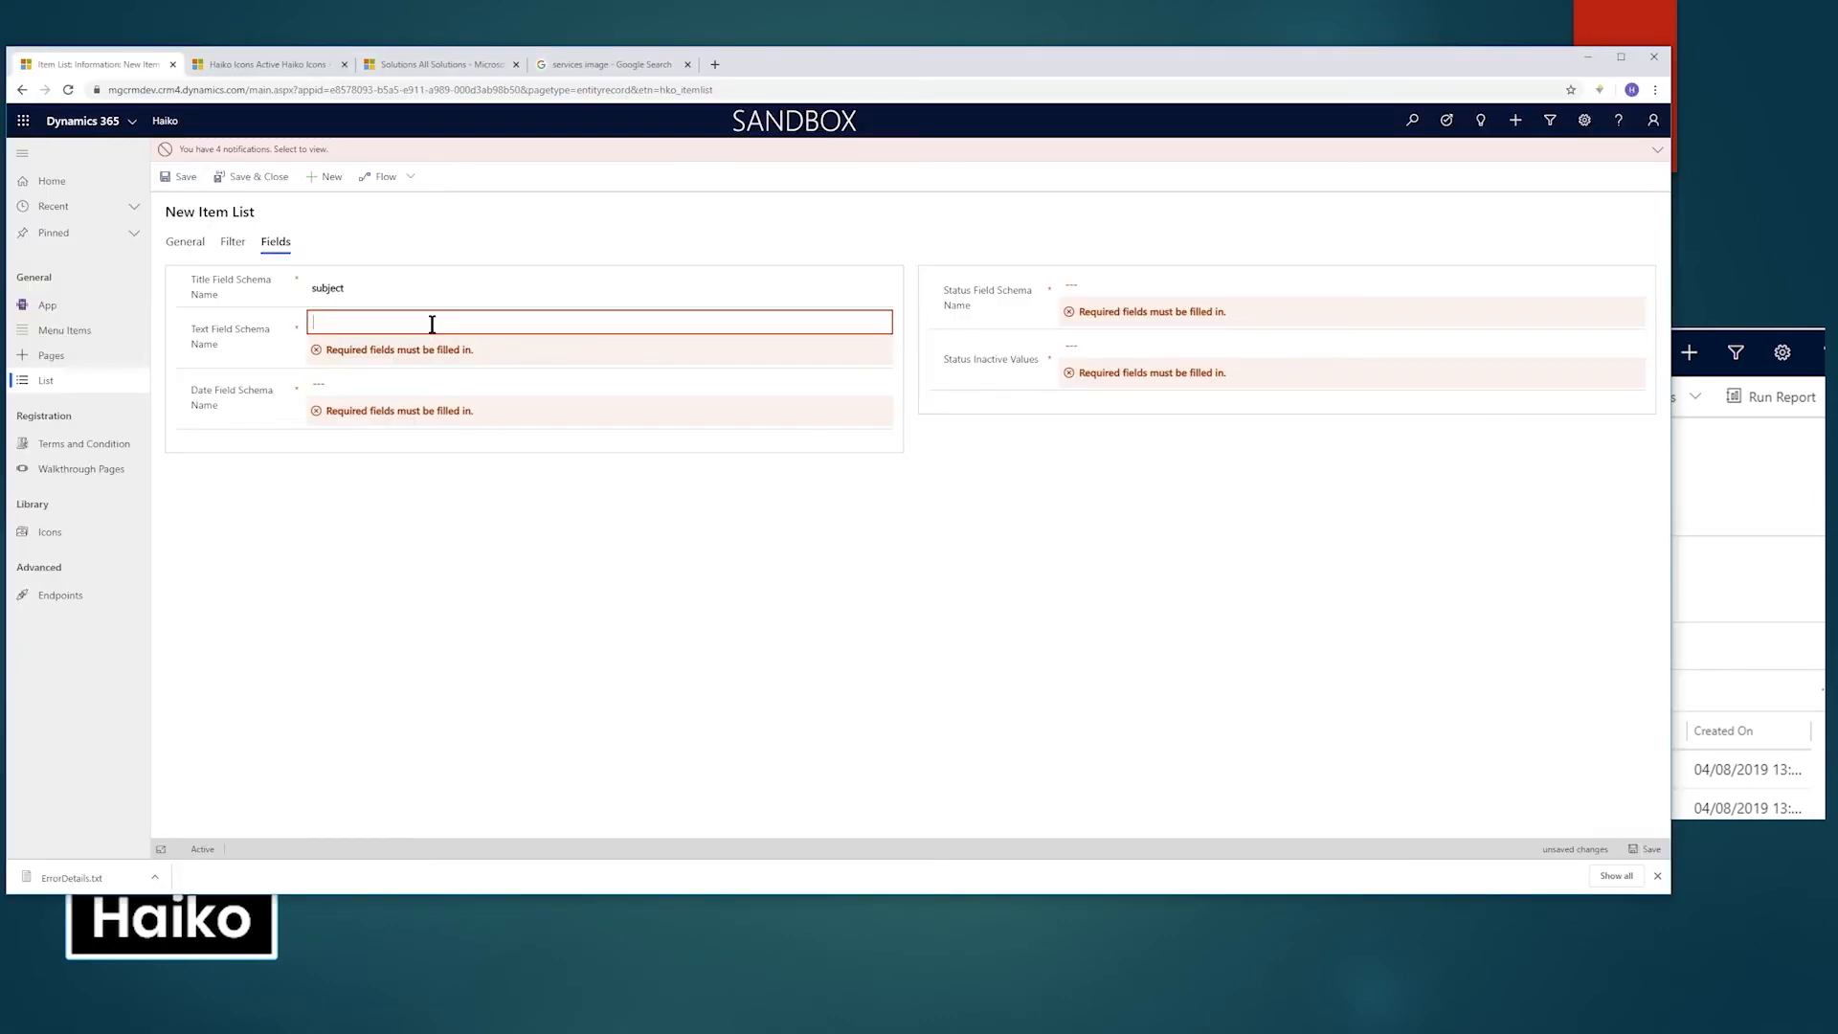
pyautogui.write('description')
pyautogui.click(392, 383)
pyautogui.write('createdon')
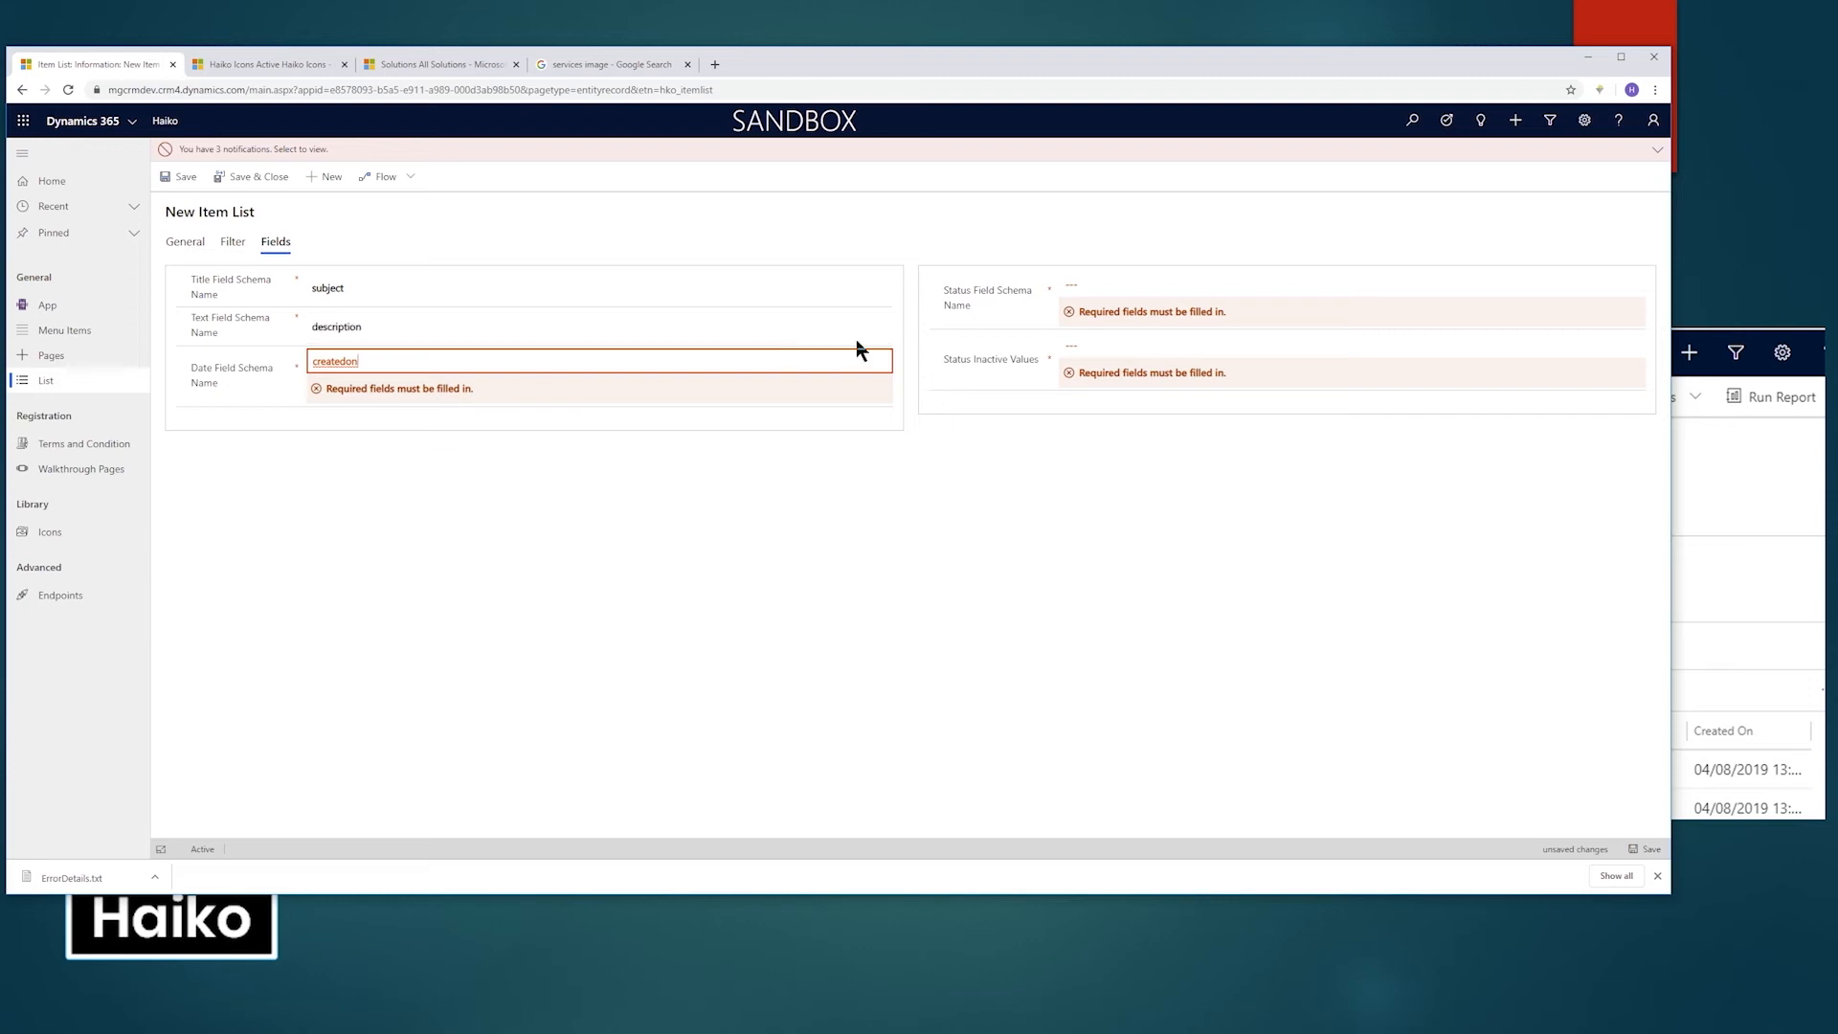
# Set the status field schema name to statecode and the status inactive values to 1, and save the item list.
pyautogui.click(1097, 286)
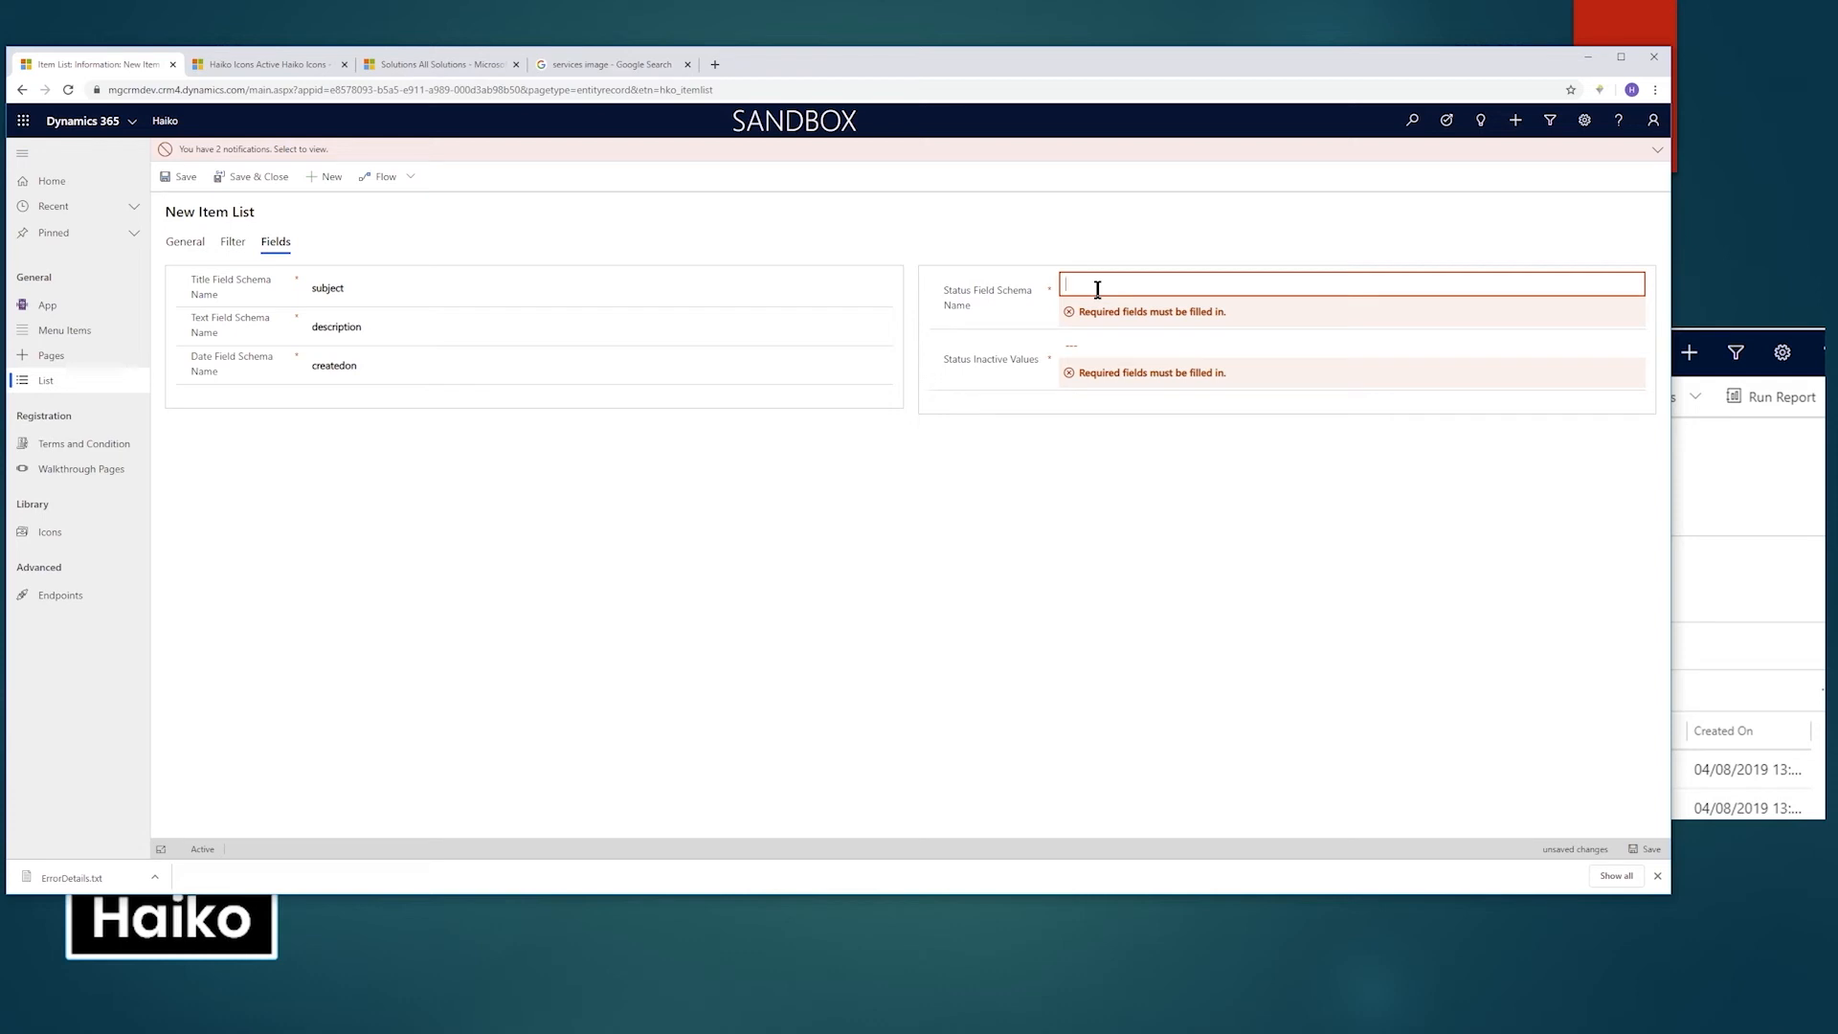
pyautogui.write('statecode')
pyautogui.press('Tab')
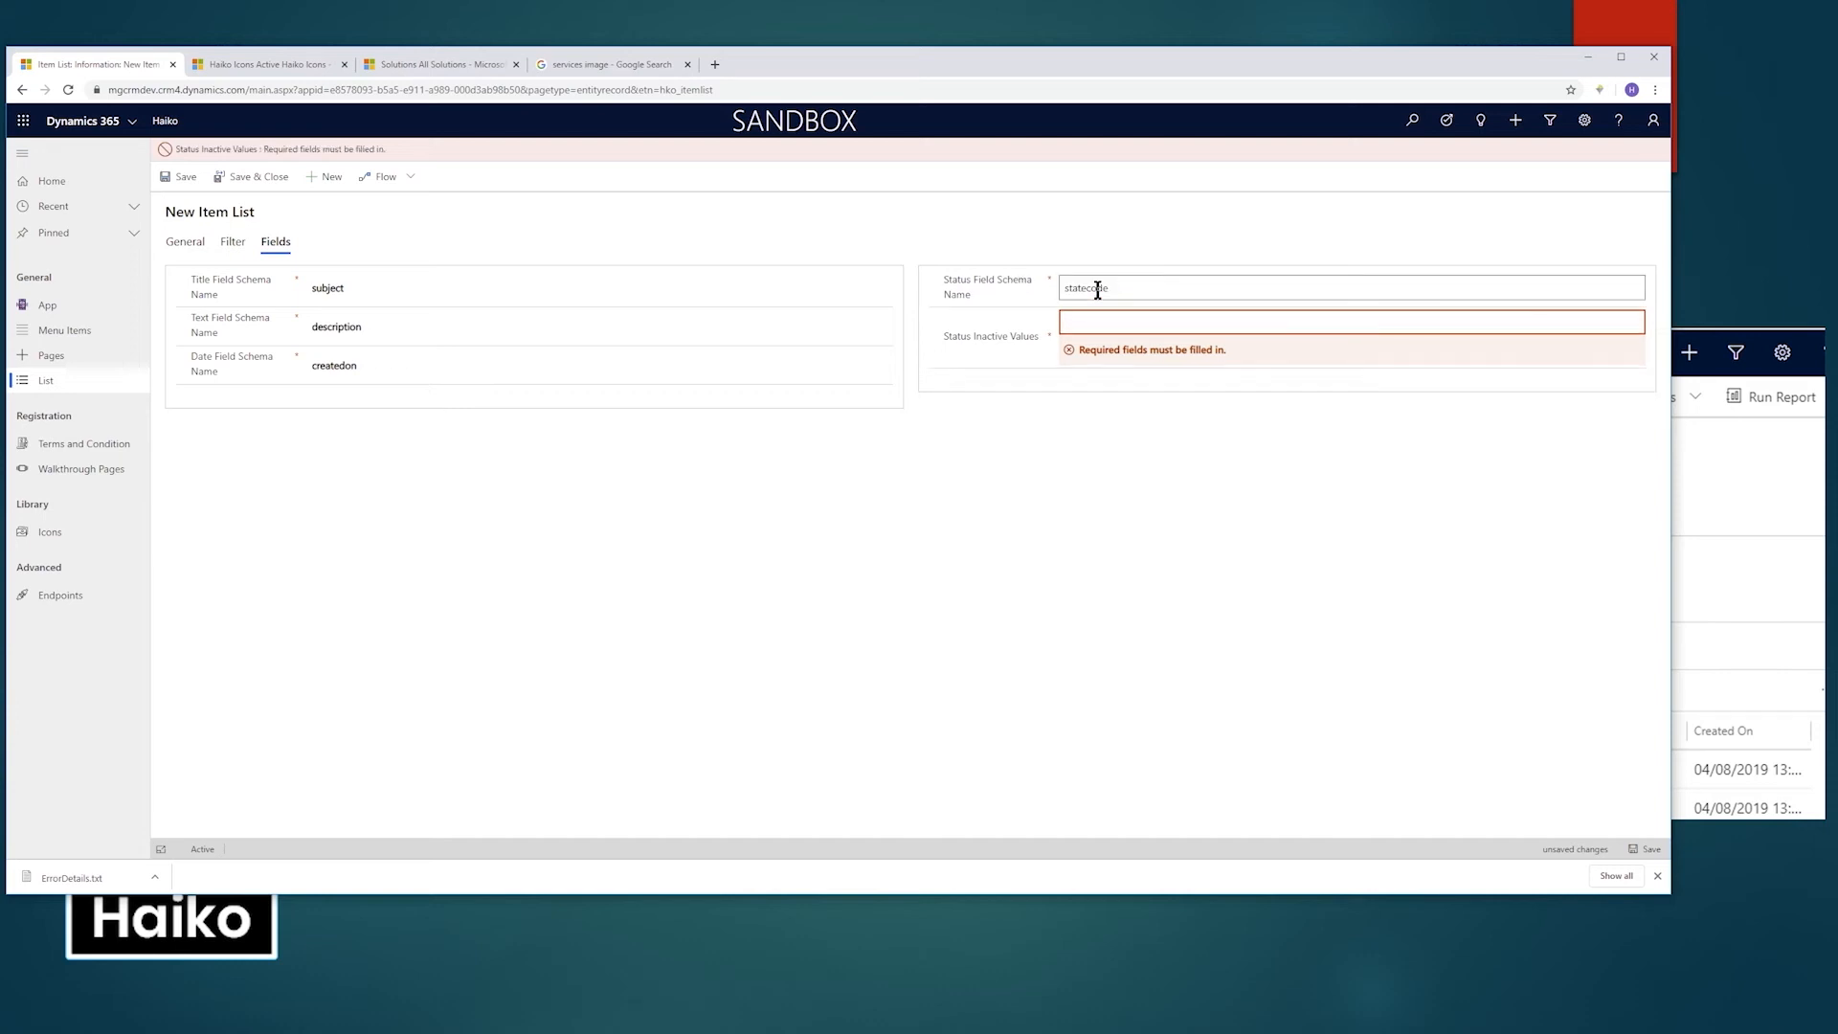
pyautogui.write('1')
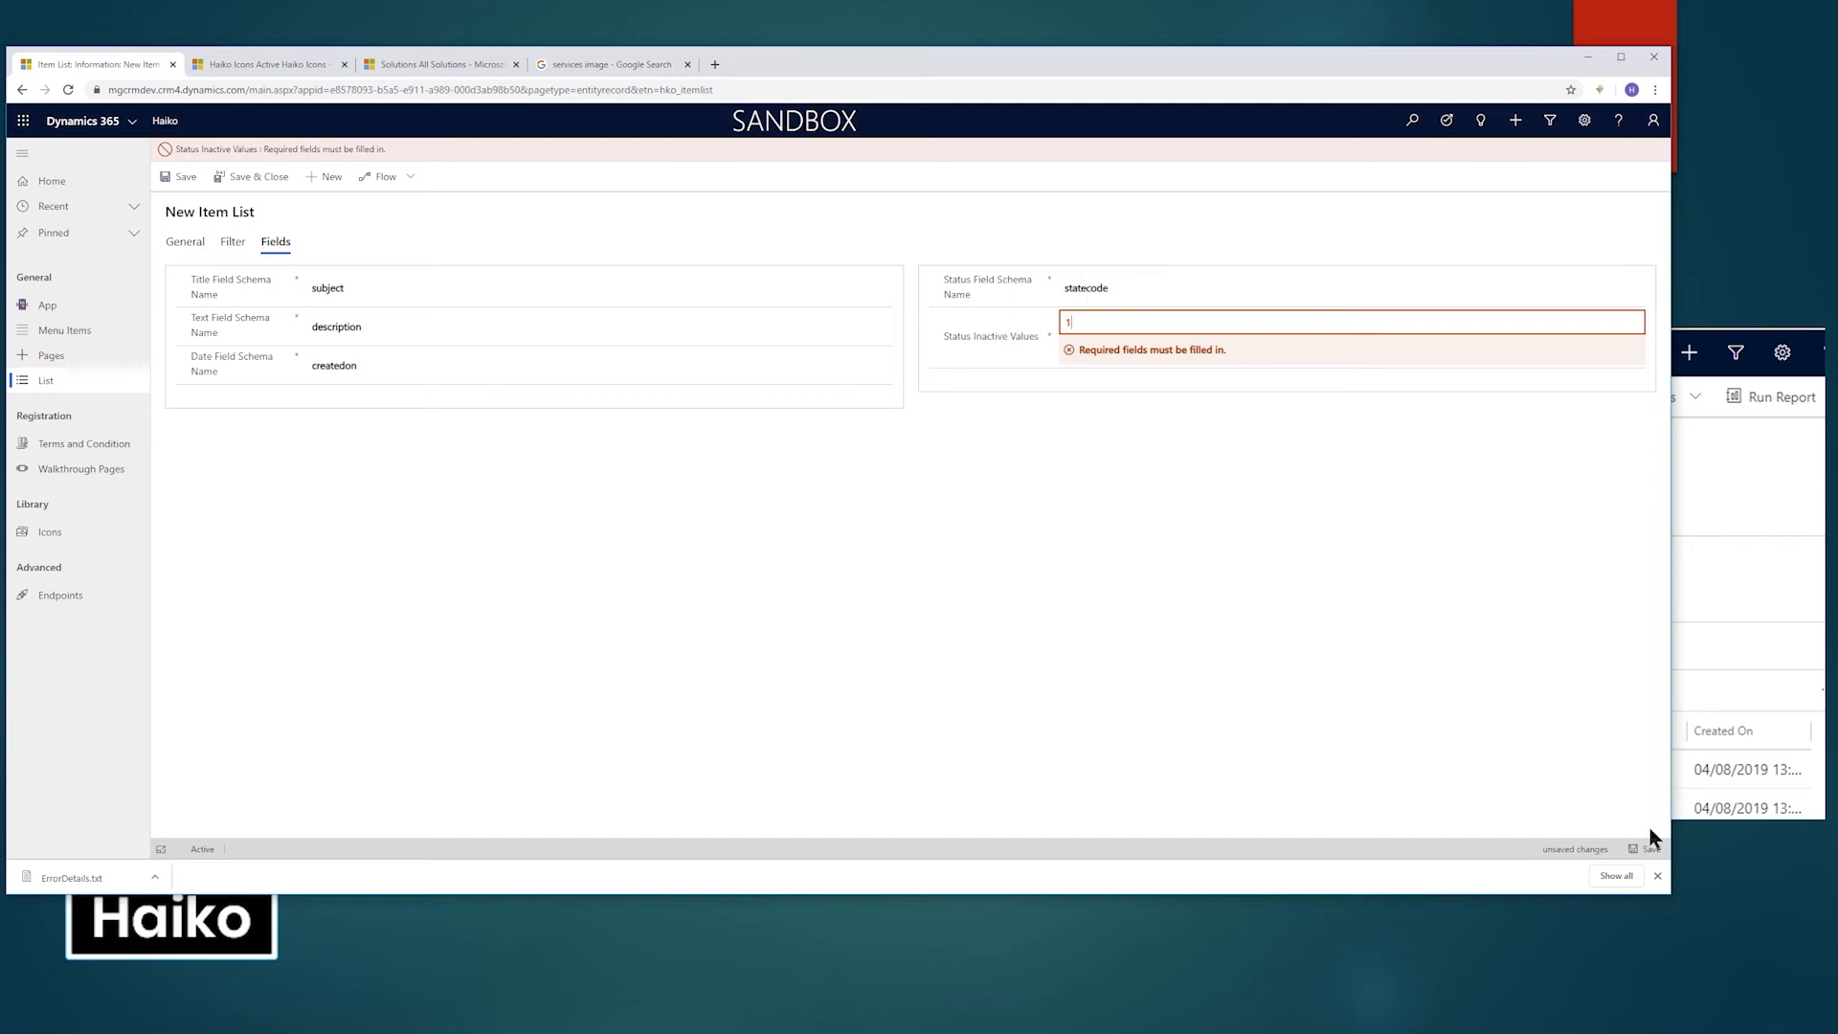
pyautogui.click(251, 176)
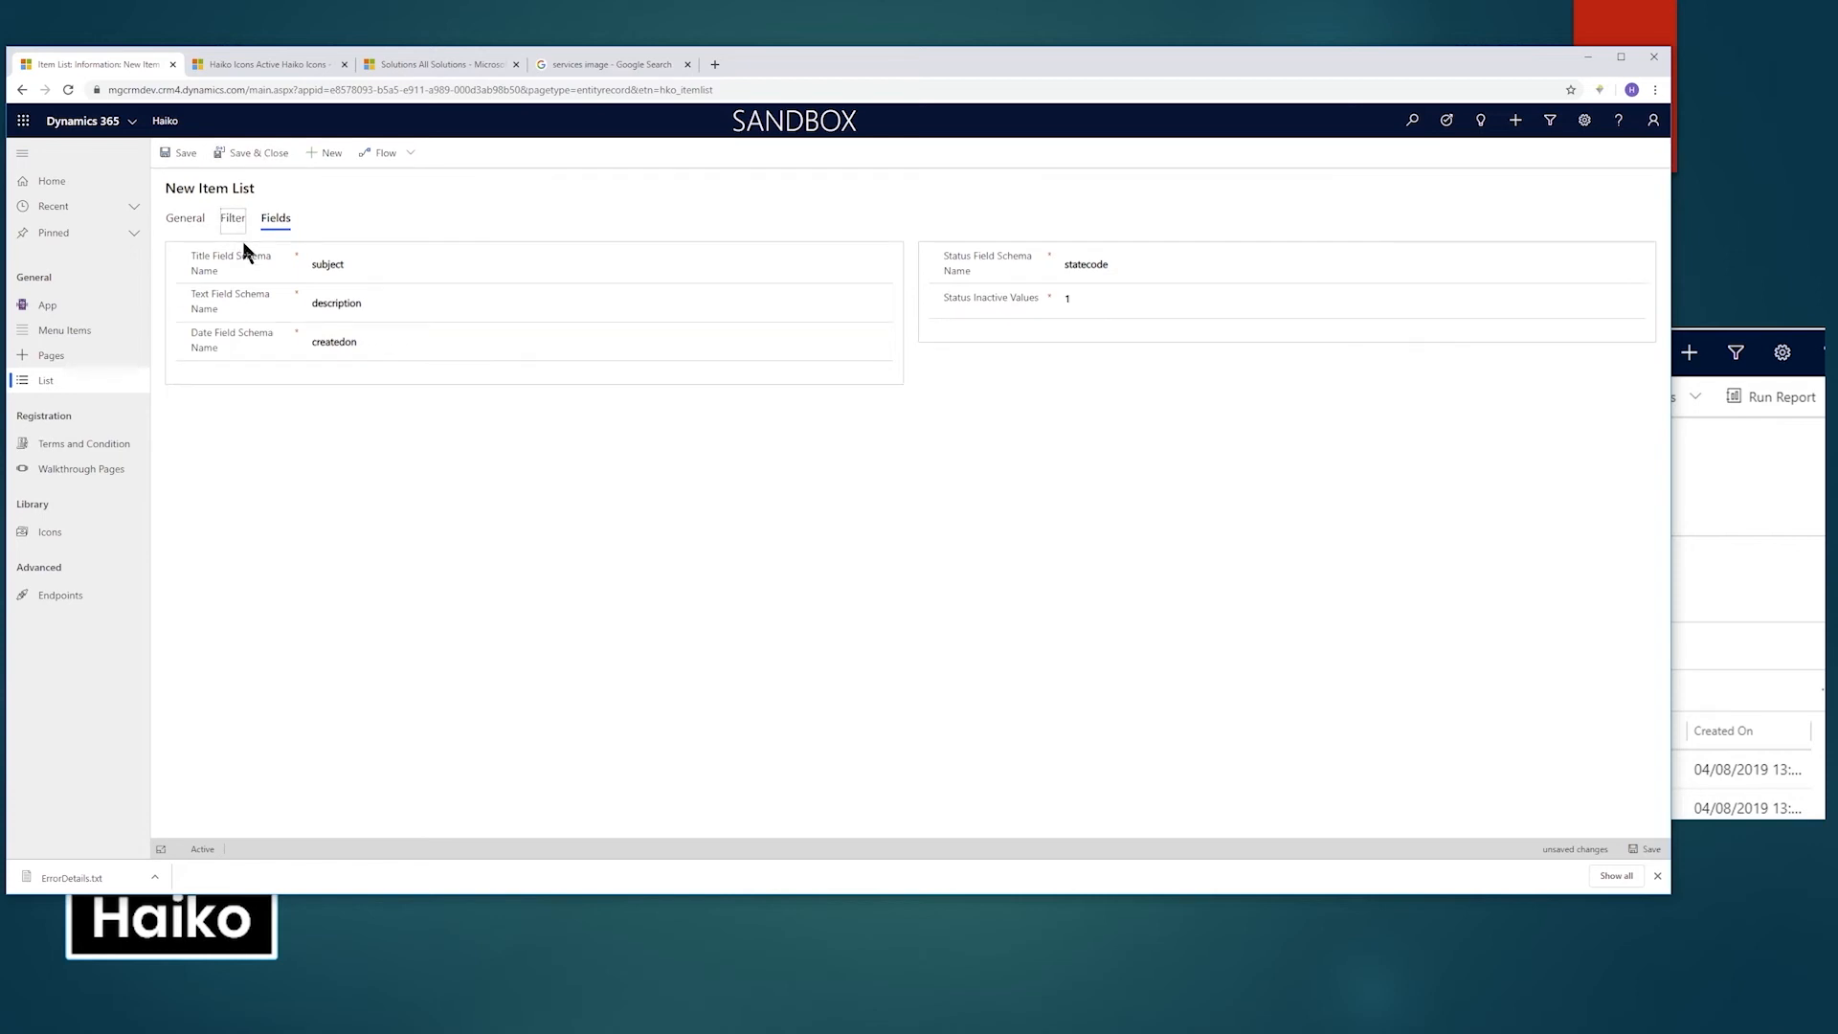
pyautogui.click(233, 220)
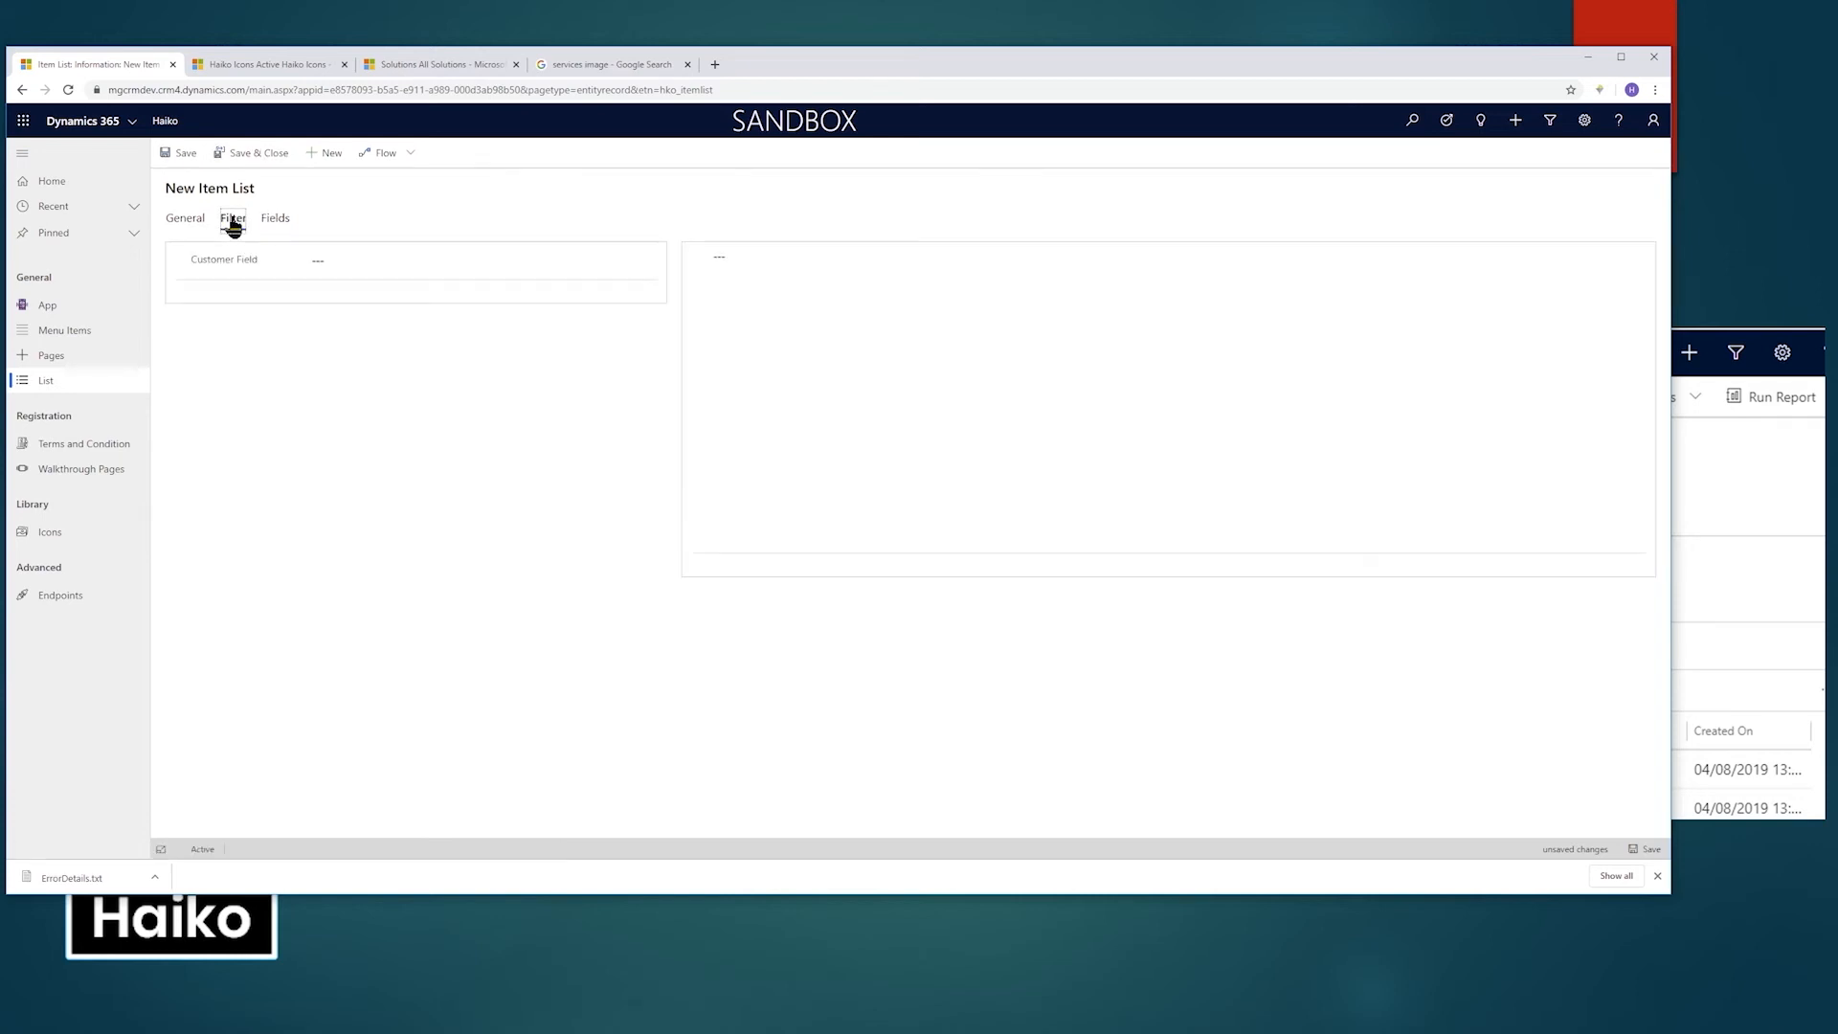
pyautogui.click(277, 222)
pyautogui.click(1646, 849)
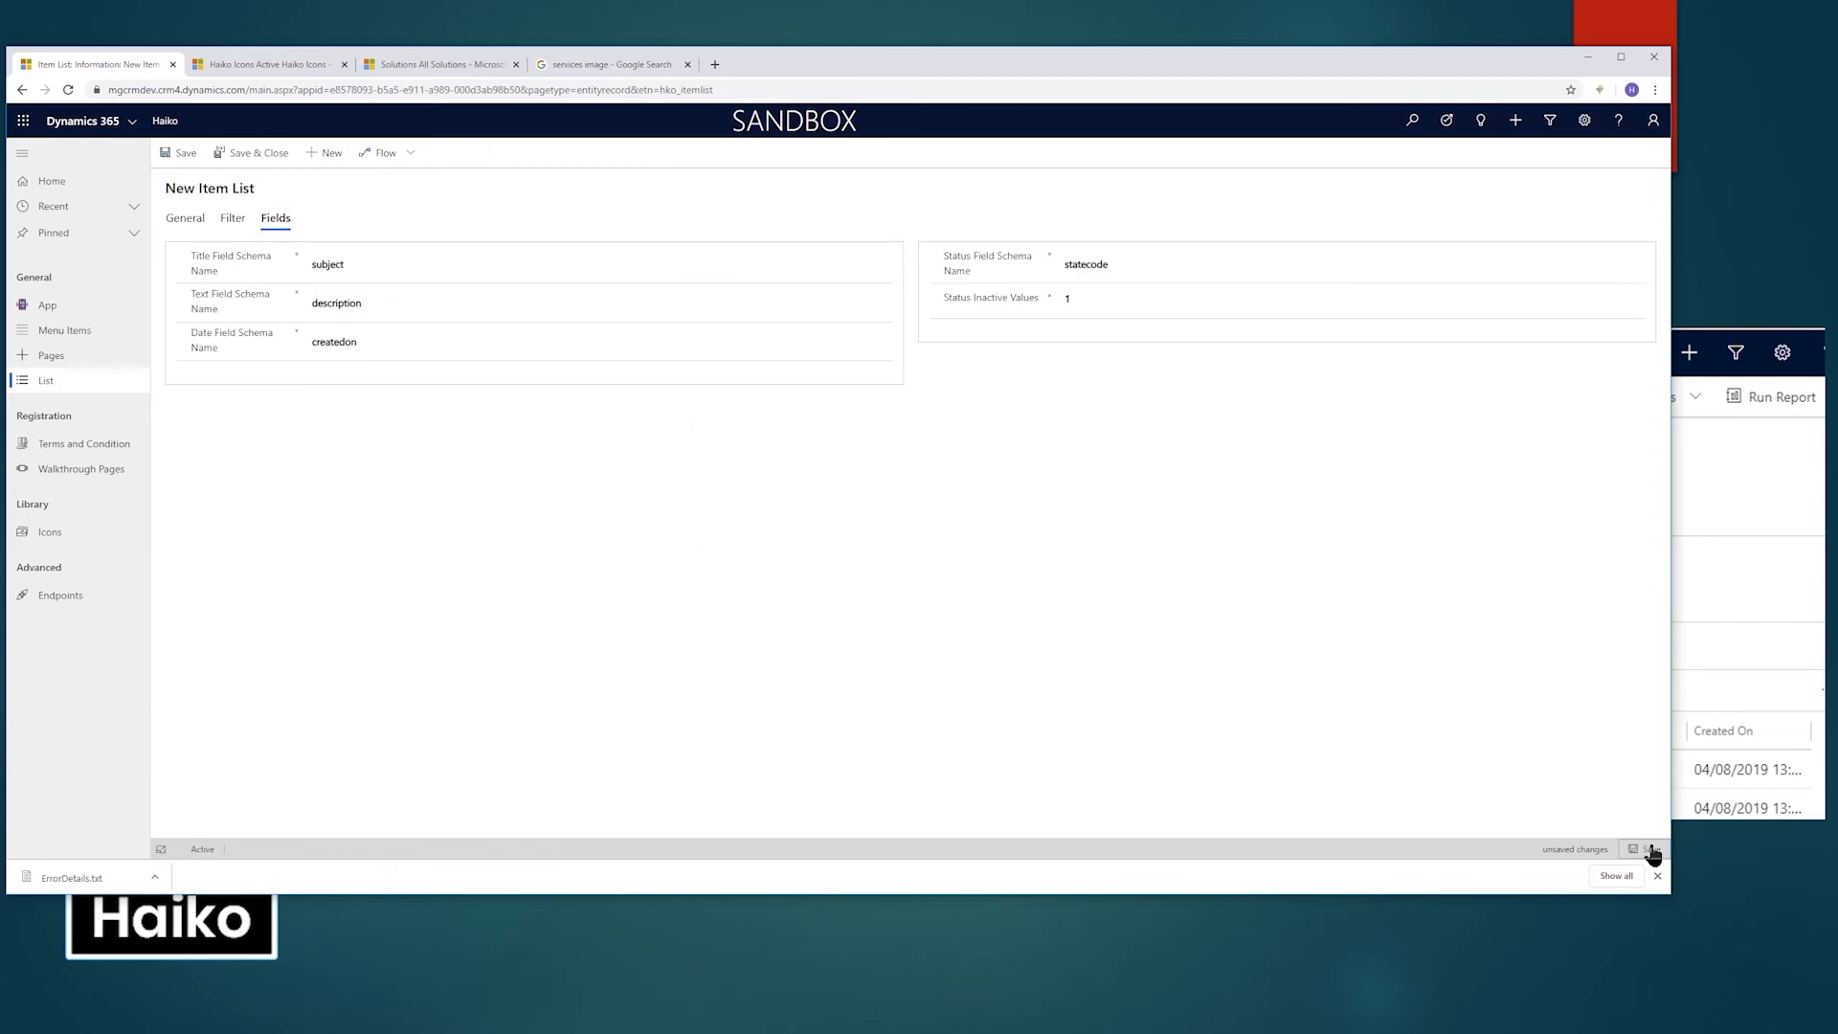
# Open the Service Enquiry list's filter settings, check the Haiko Lists slide, and start an Advanced Find query on Leads.
pyautogui.click(233, 234)
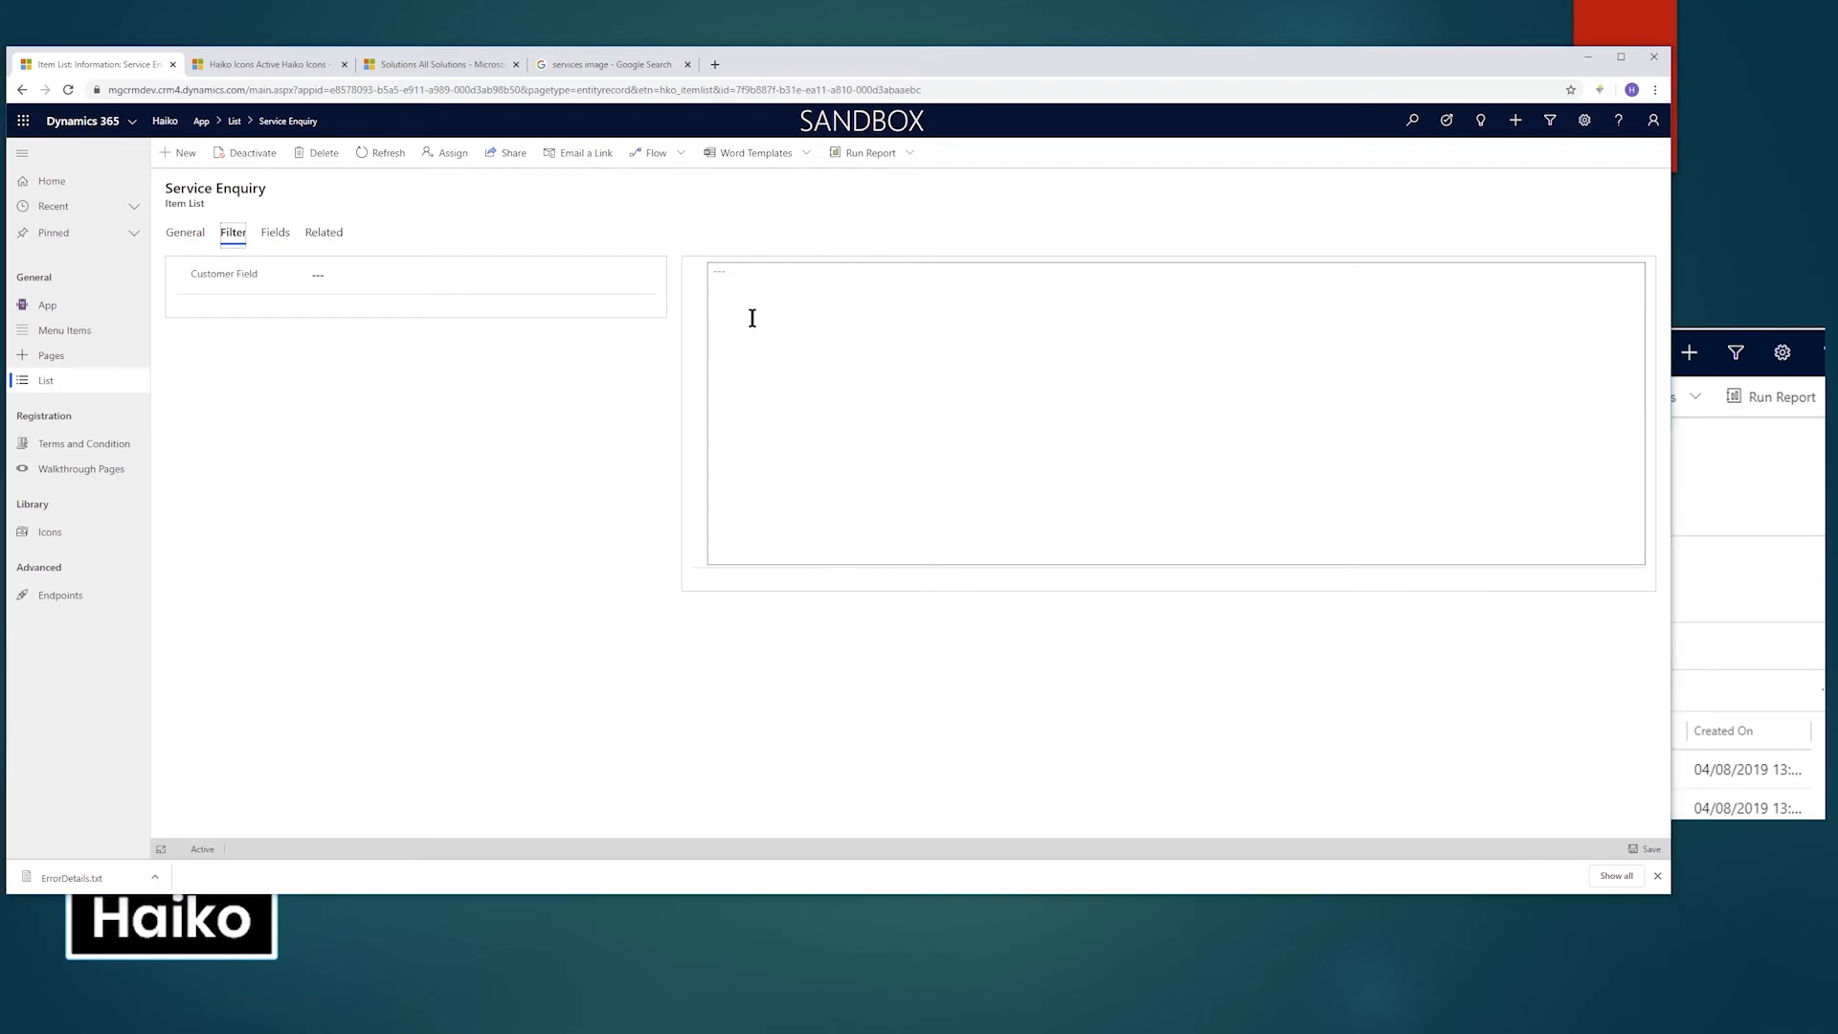
pyautogui.hotkey('alt', 'Tab')
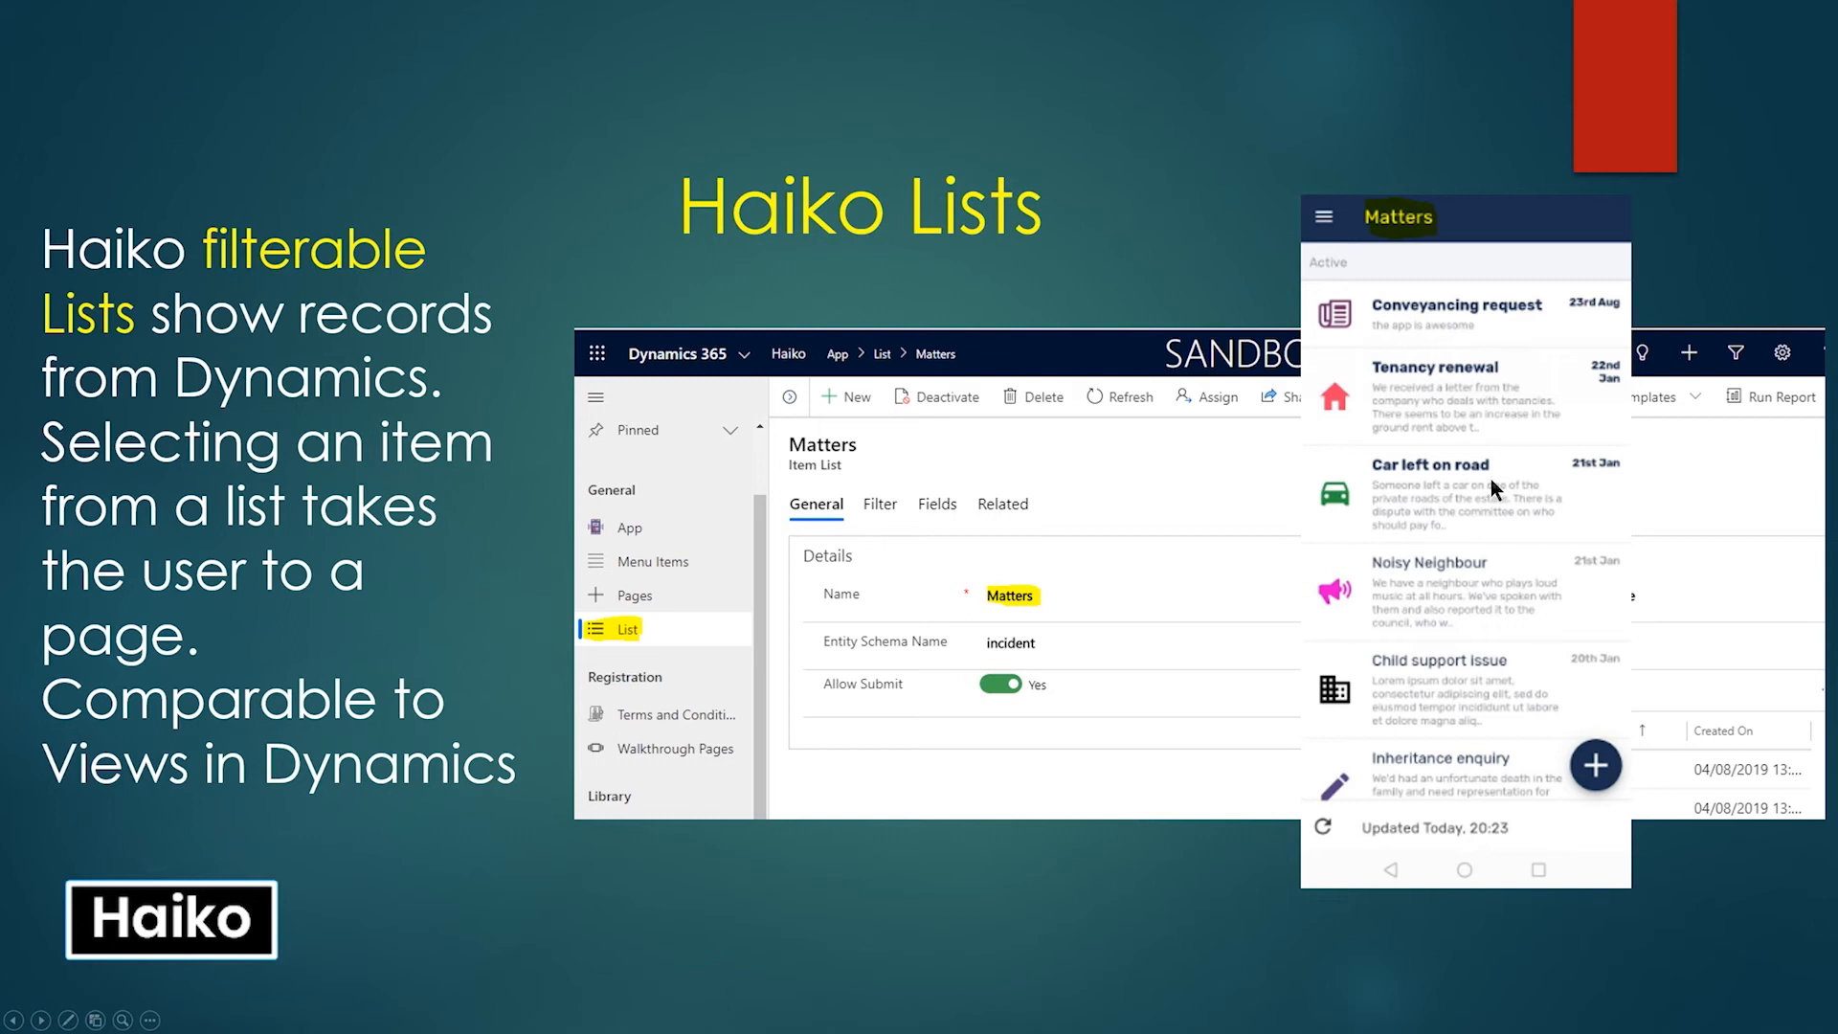
pyautogui.hotkey('alt', 'Tab')
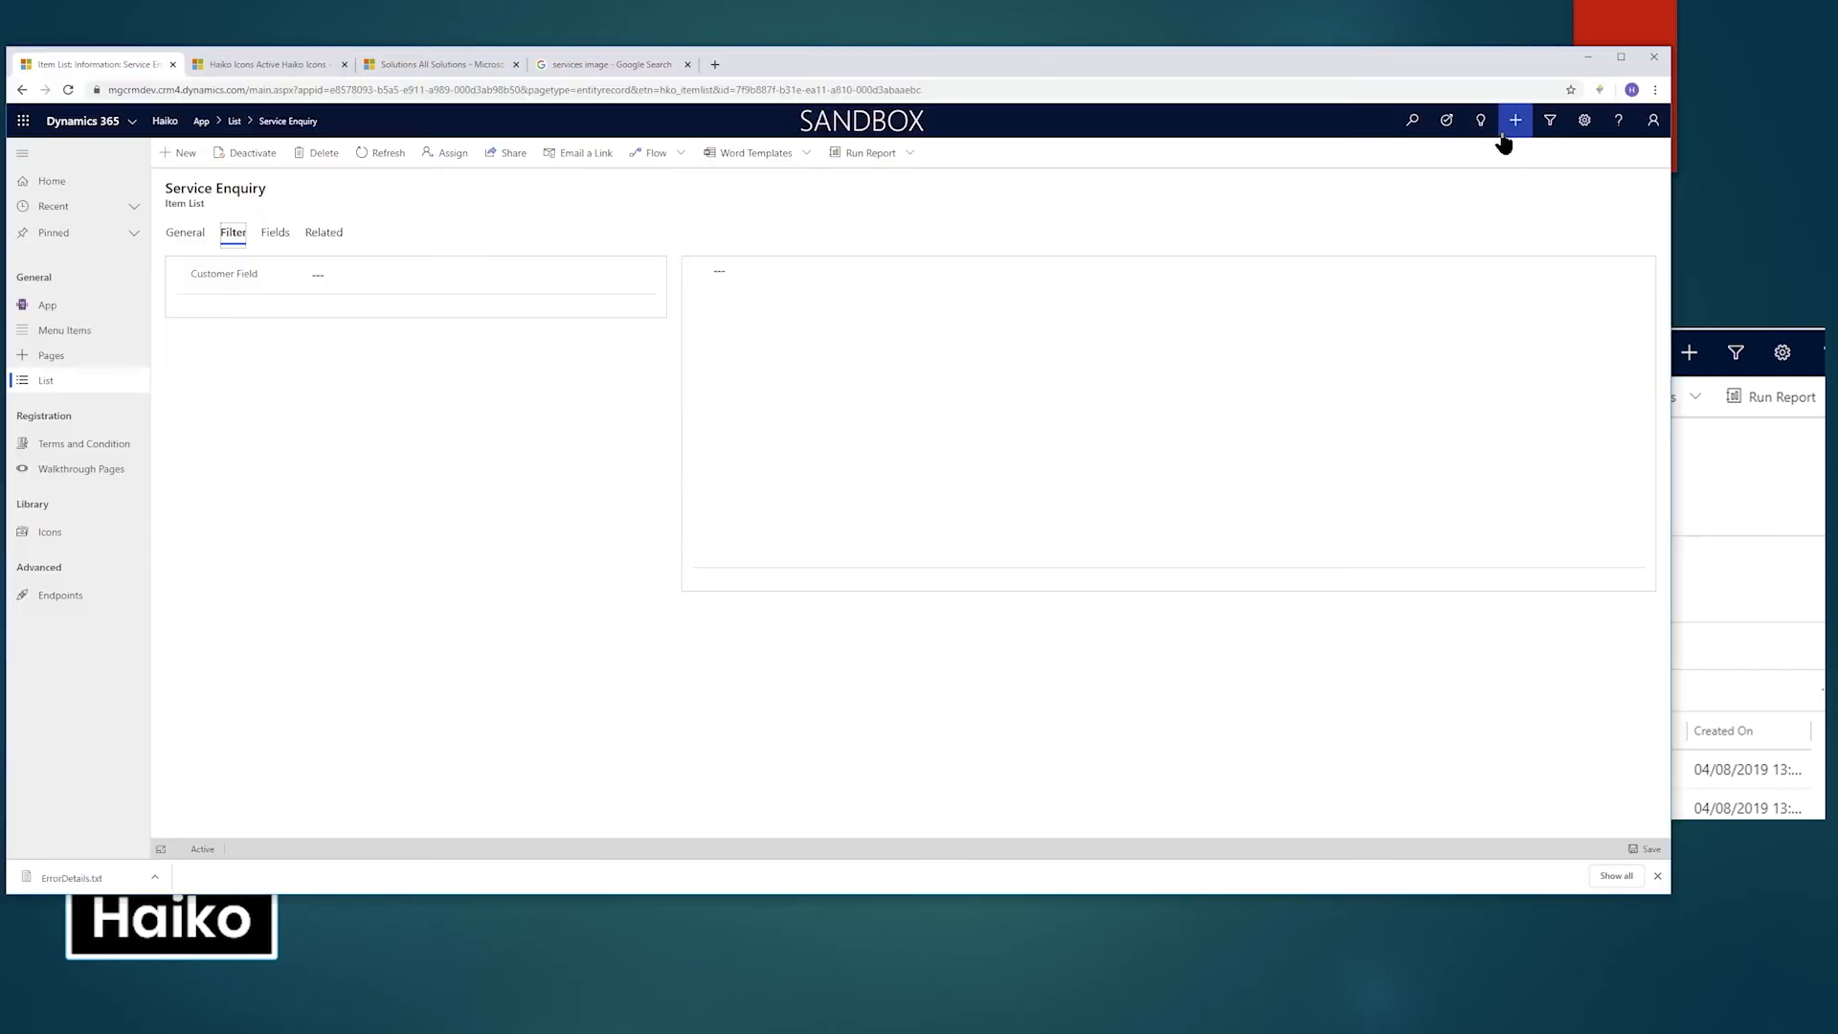
pyautogui.click(1550, 119)
pyautogui.moveTo(948, 136); pyautogui.dragTo(1171, 268)
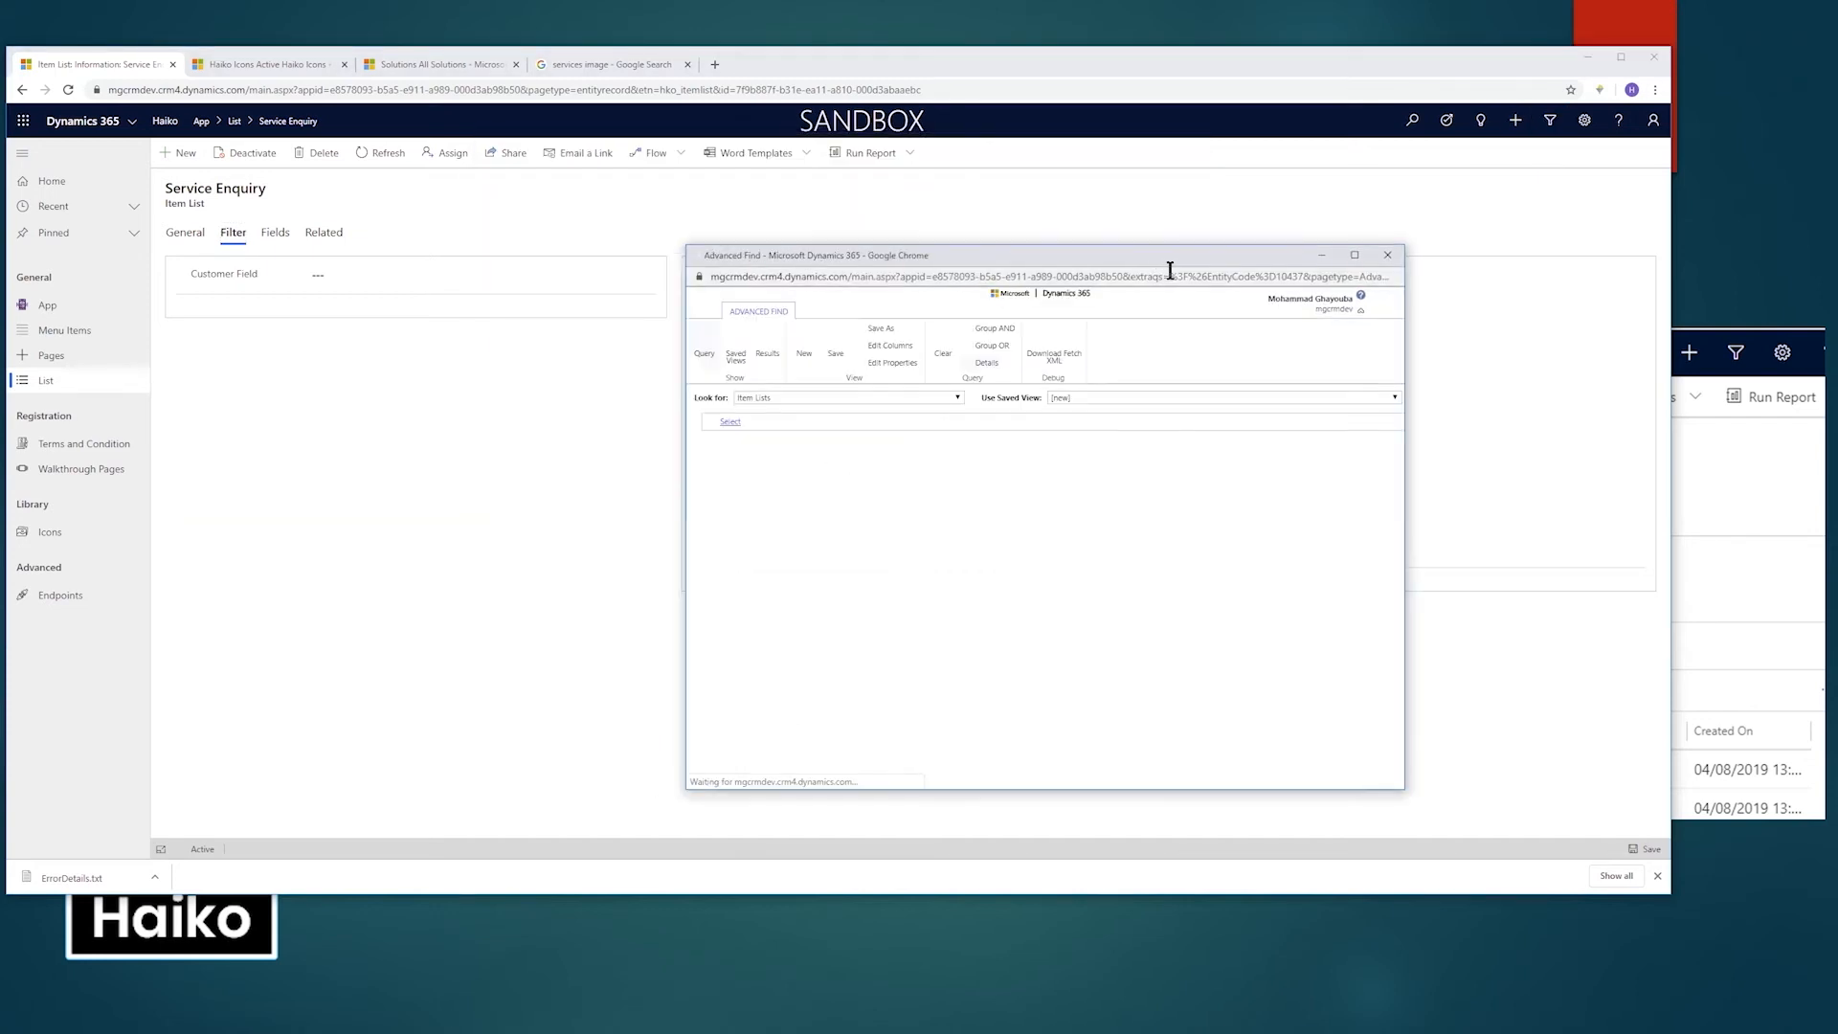
pyautogui.click(826, 397)
pyautogui.press('l')
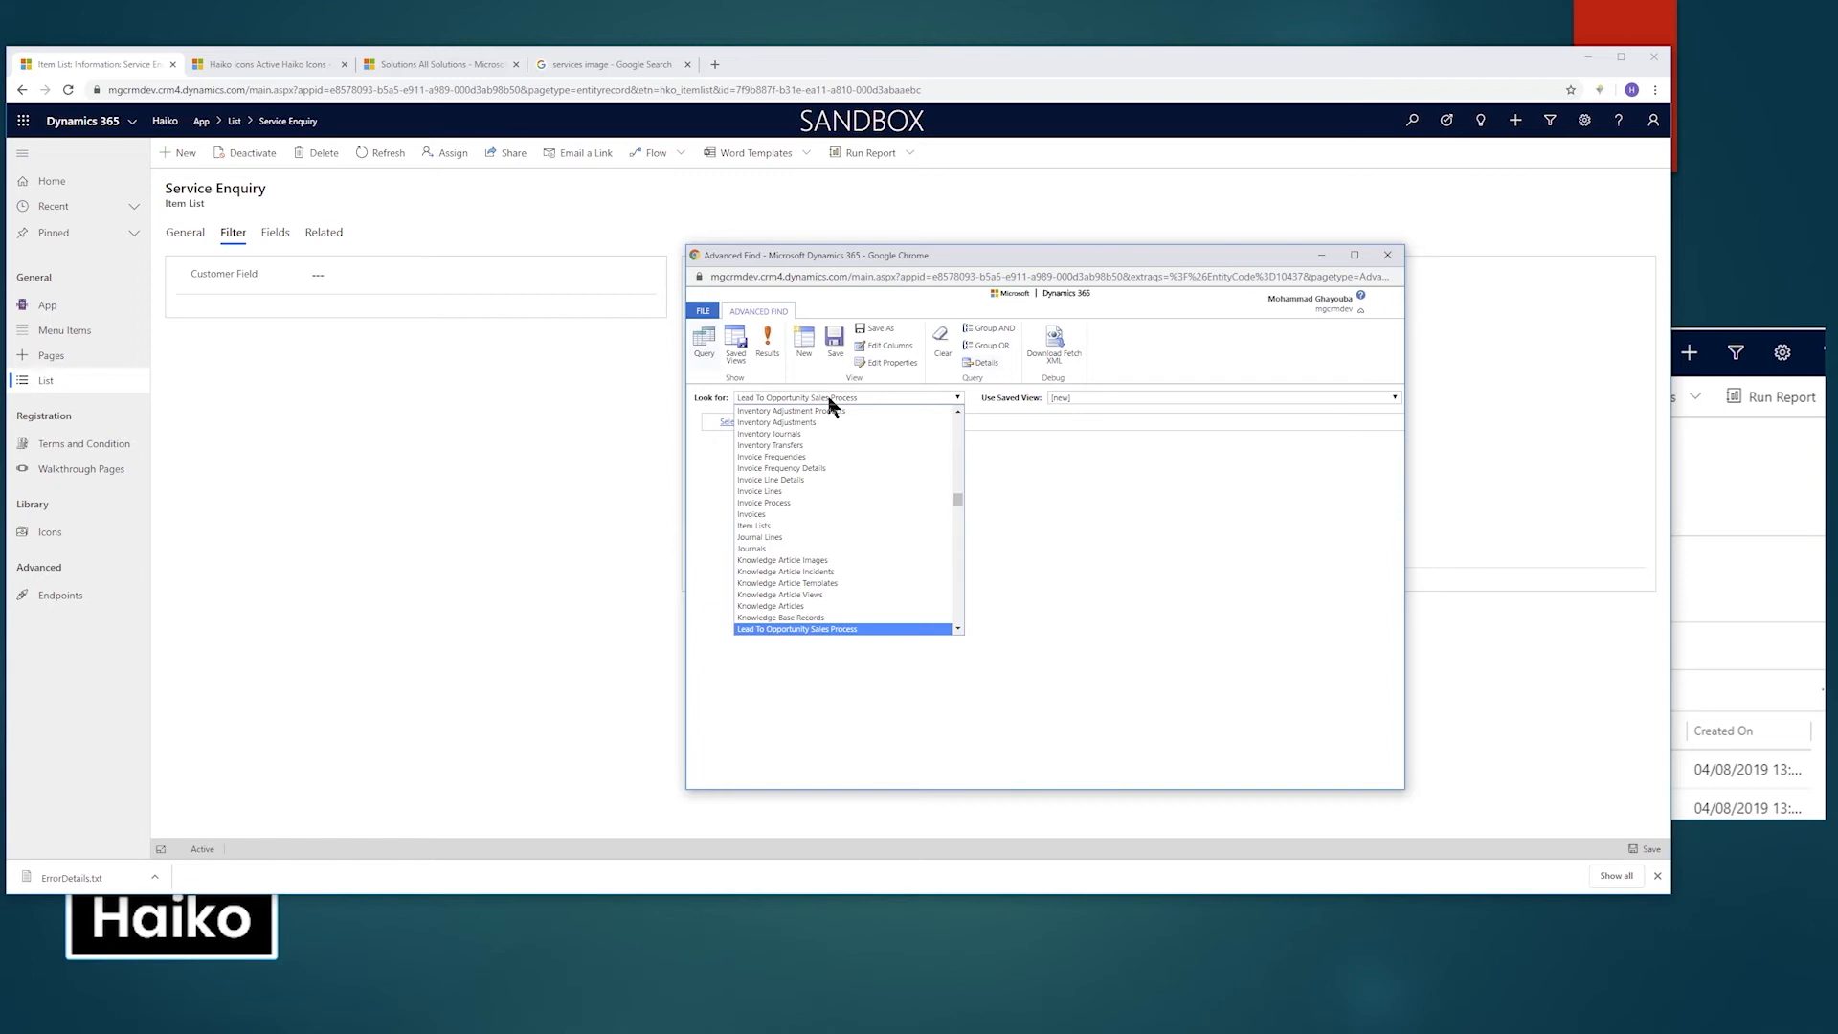
pyautogui.press('Down')
pyautogui.press('Return')
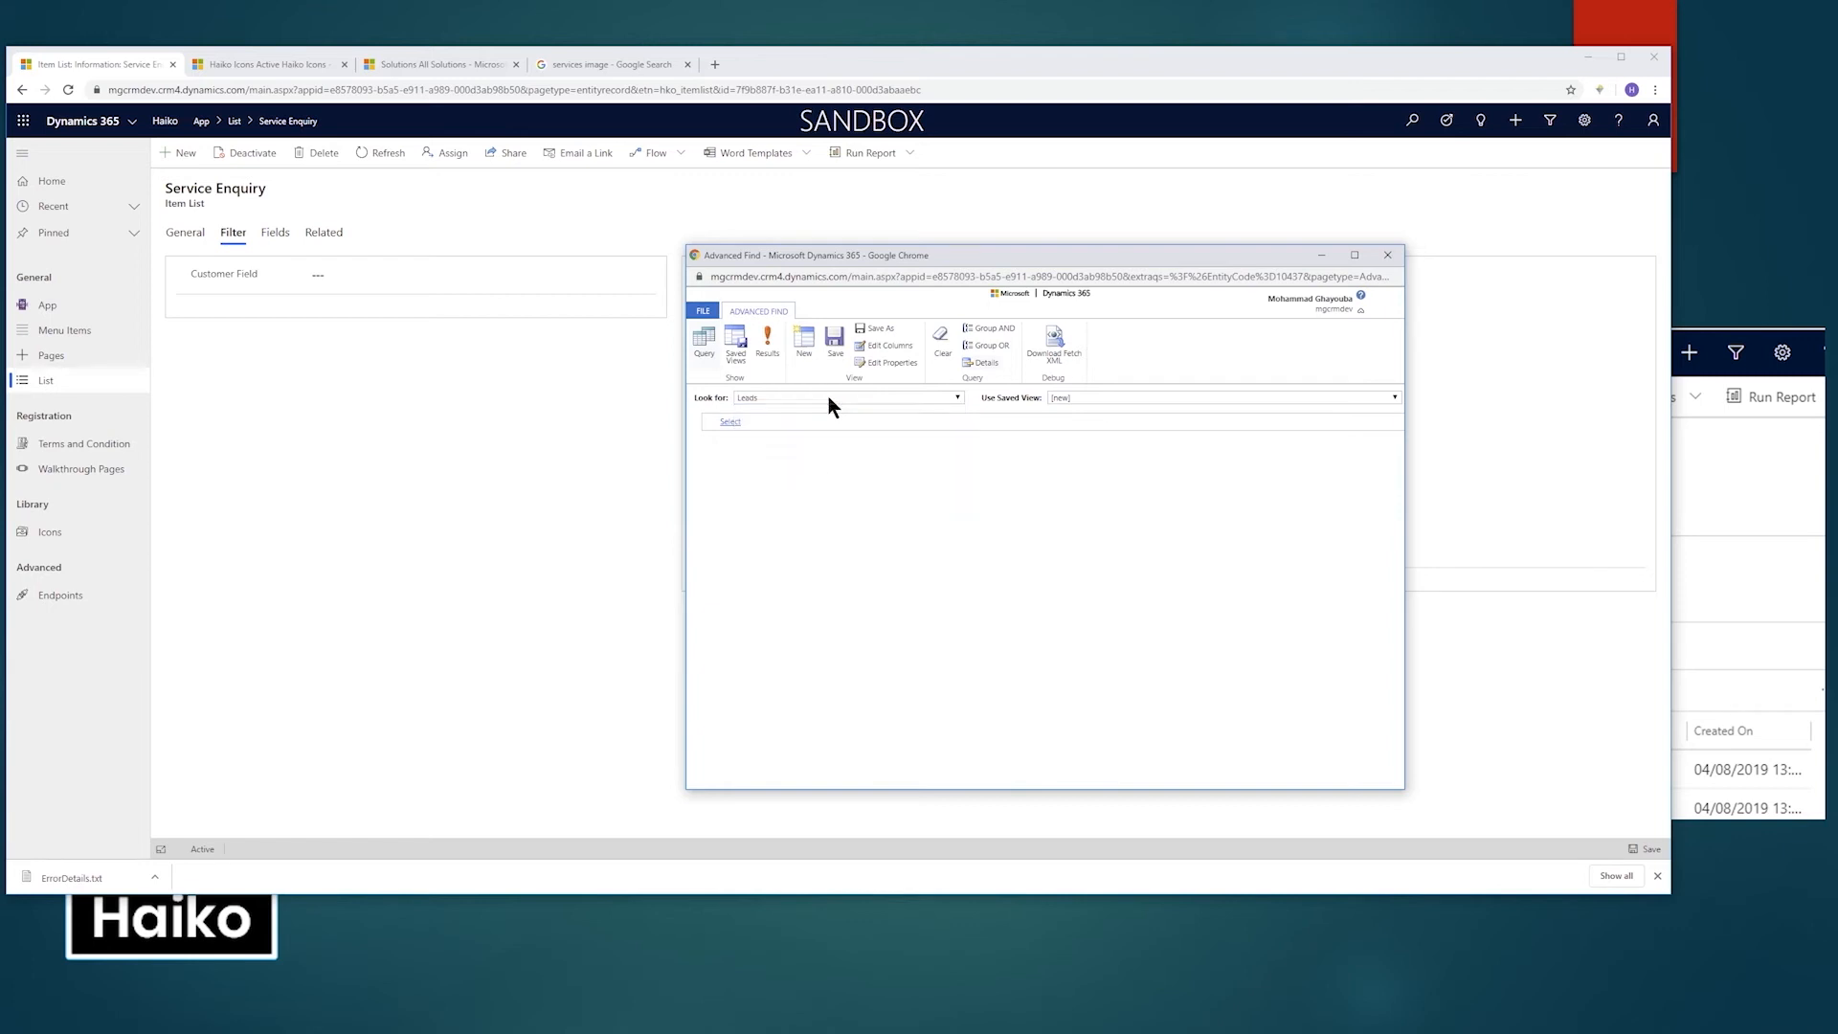
# Add a condition on the Customer field to the Leads query.
pyautogui.click(814, 422)
pyautogui.click(801, 423)
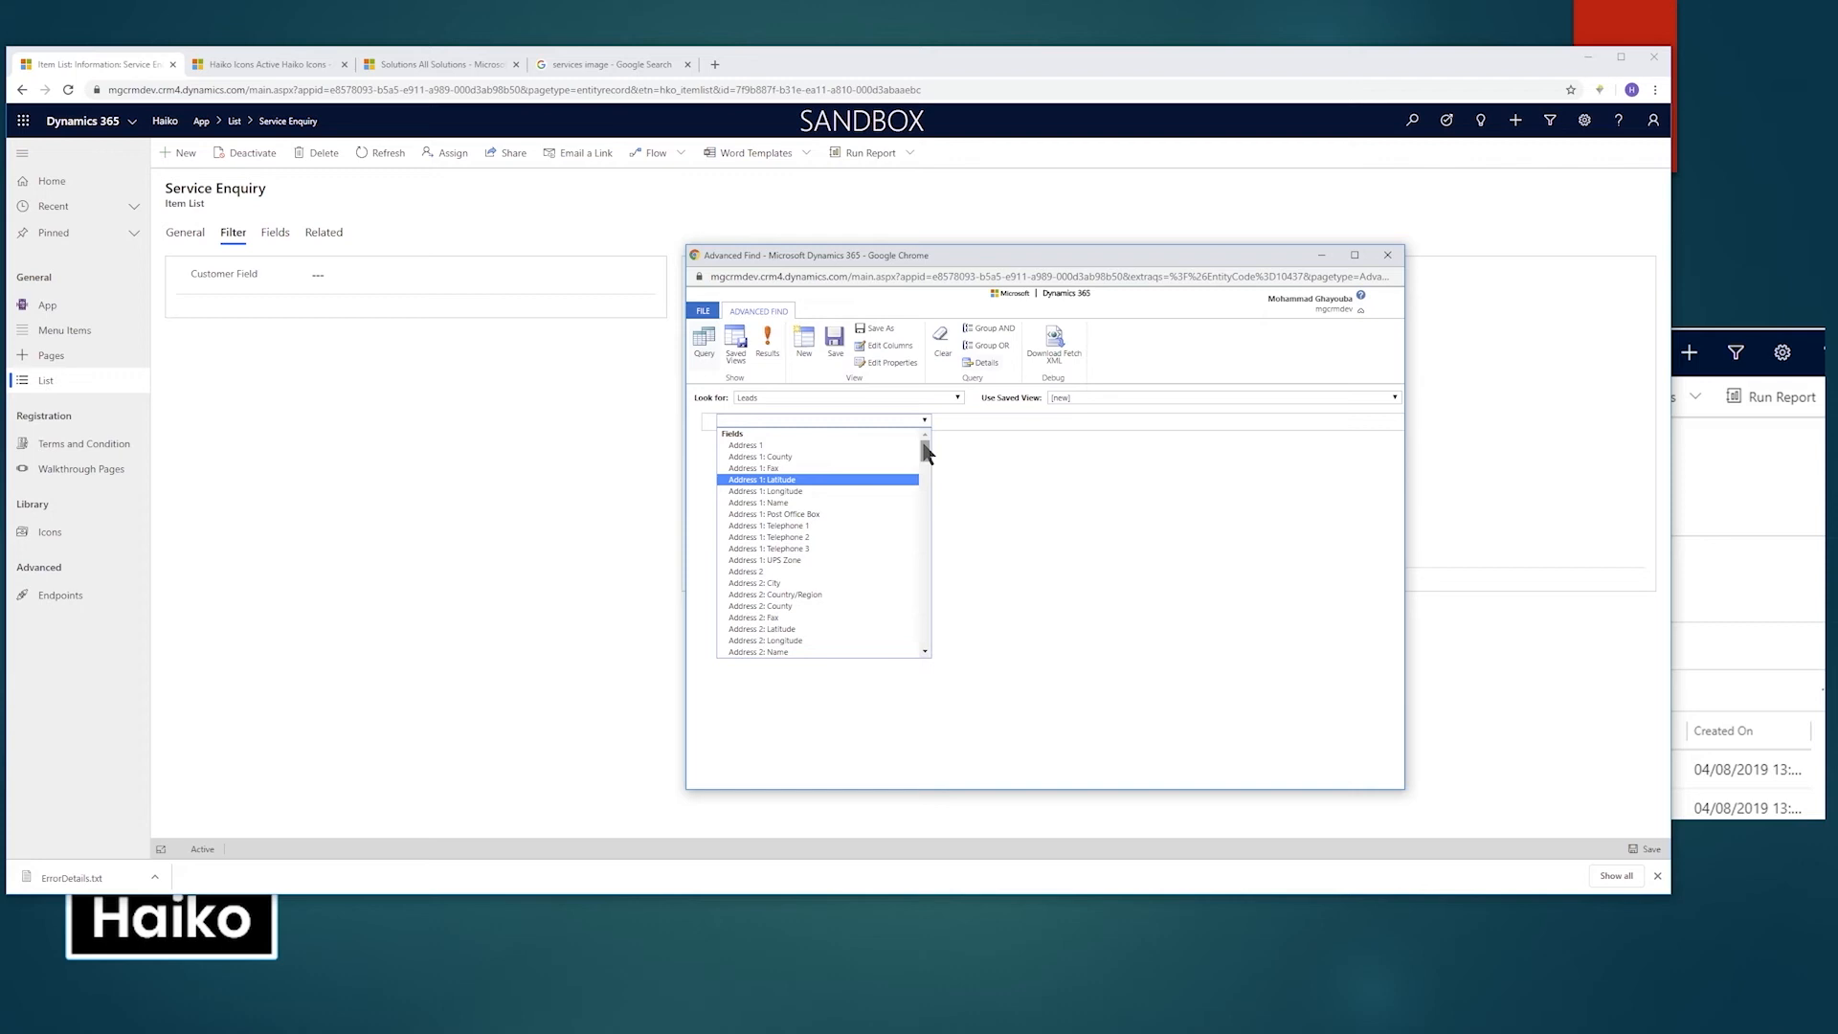
pyautogui.moveTo(925, 450); pyautogui.dragTo(926, 490)
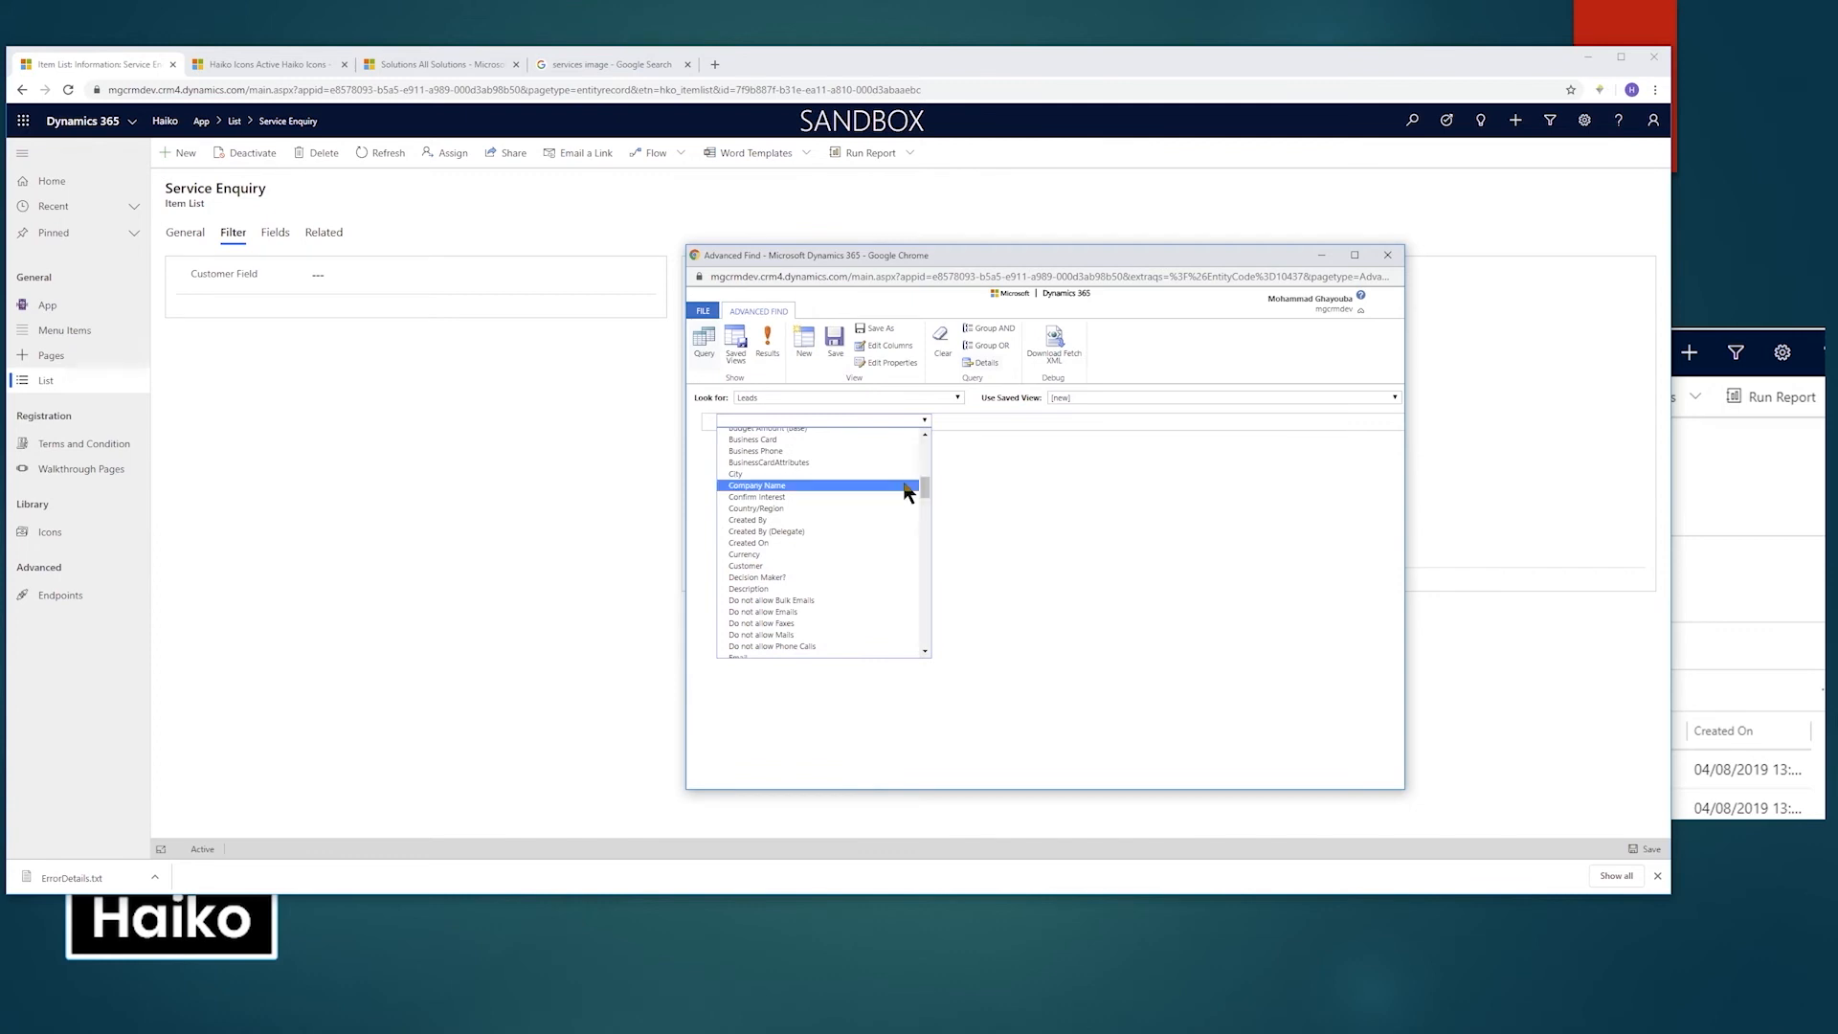
pyautogui.click(808, 566)
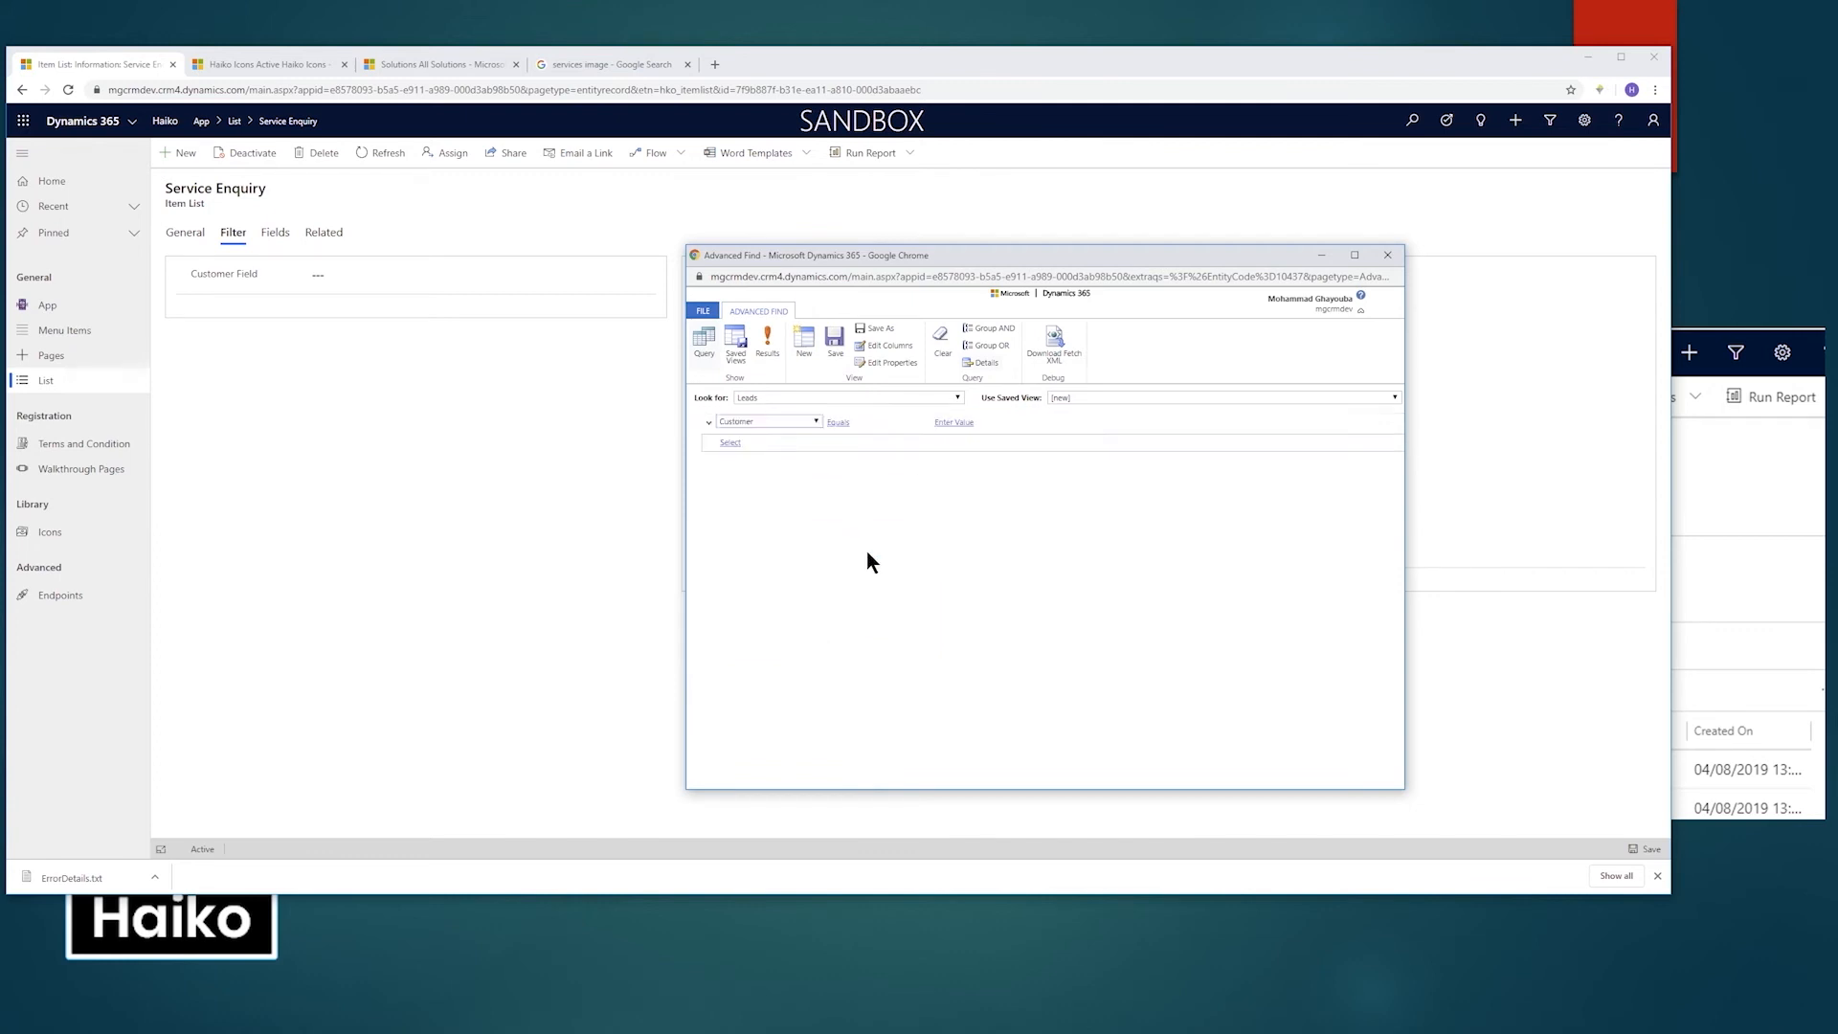
# Set the Customer condition's value to a contact record chosen from the Contacts lookup view.
pyautogui.click(953, 422)
pyautogui.click(1029, 423)
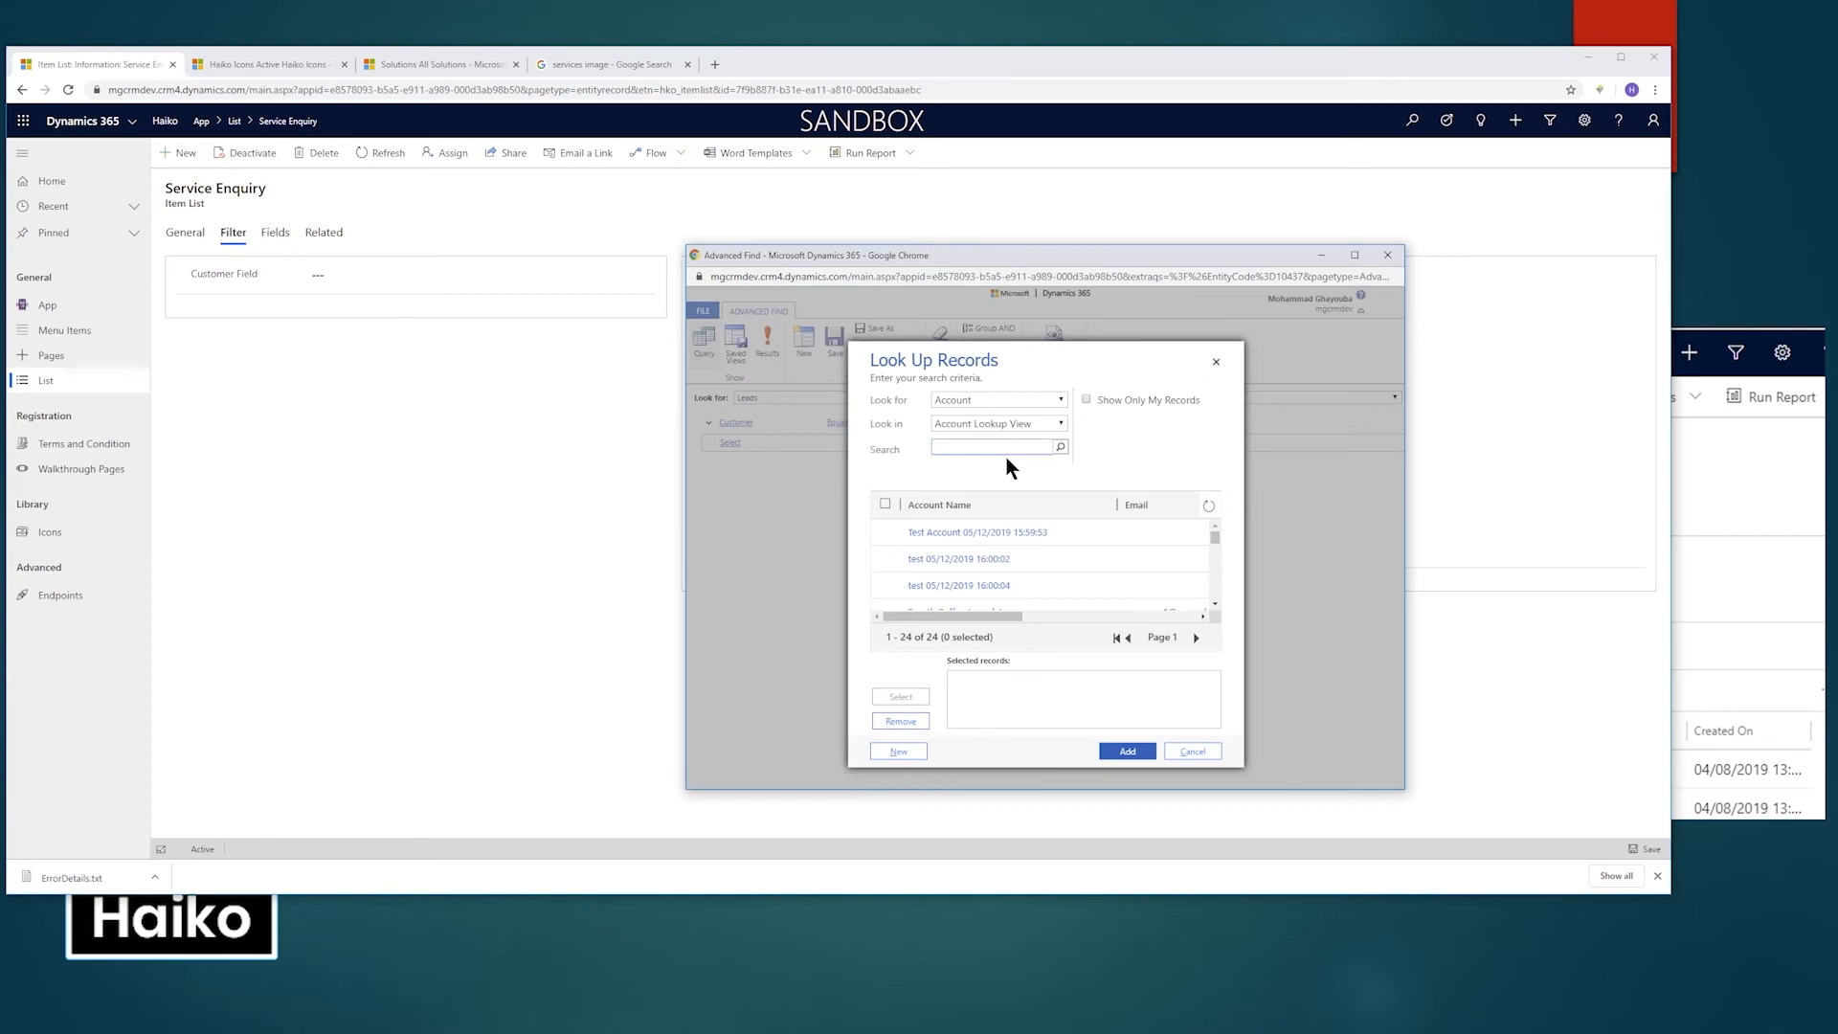
pyautogui.click(1065, 399)
pyautogui.click(1000, 422)
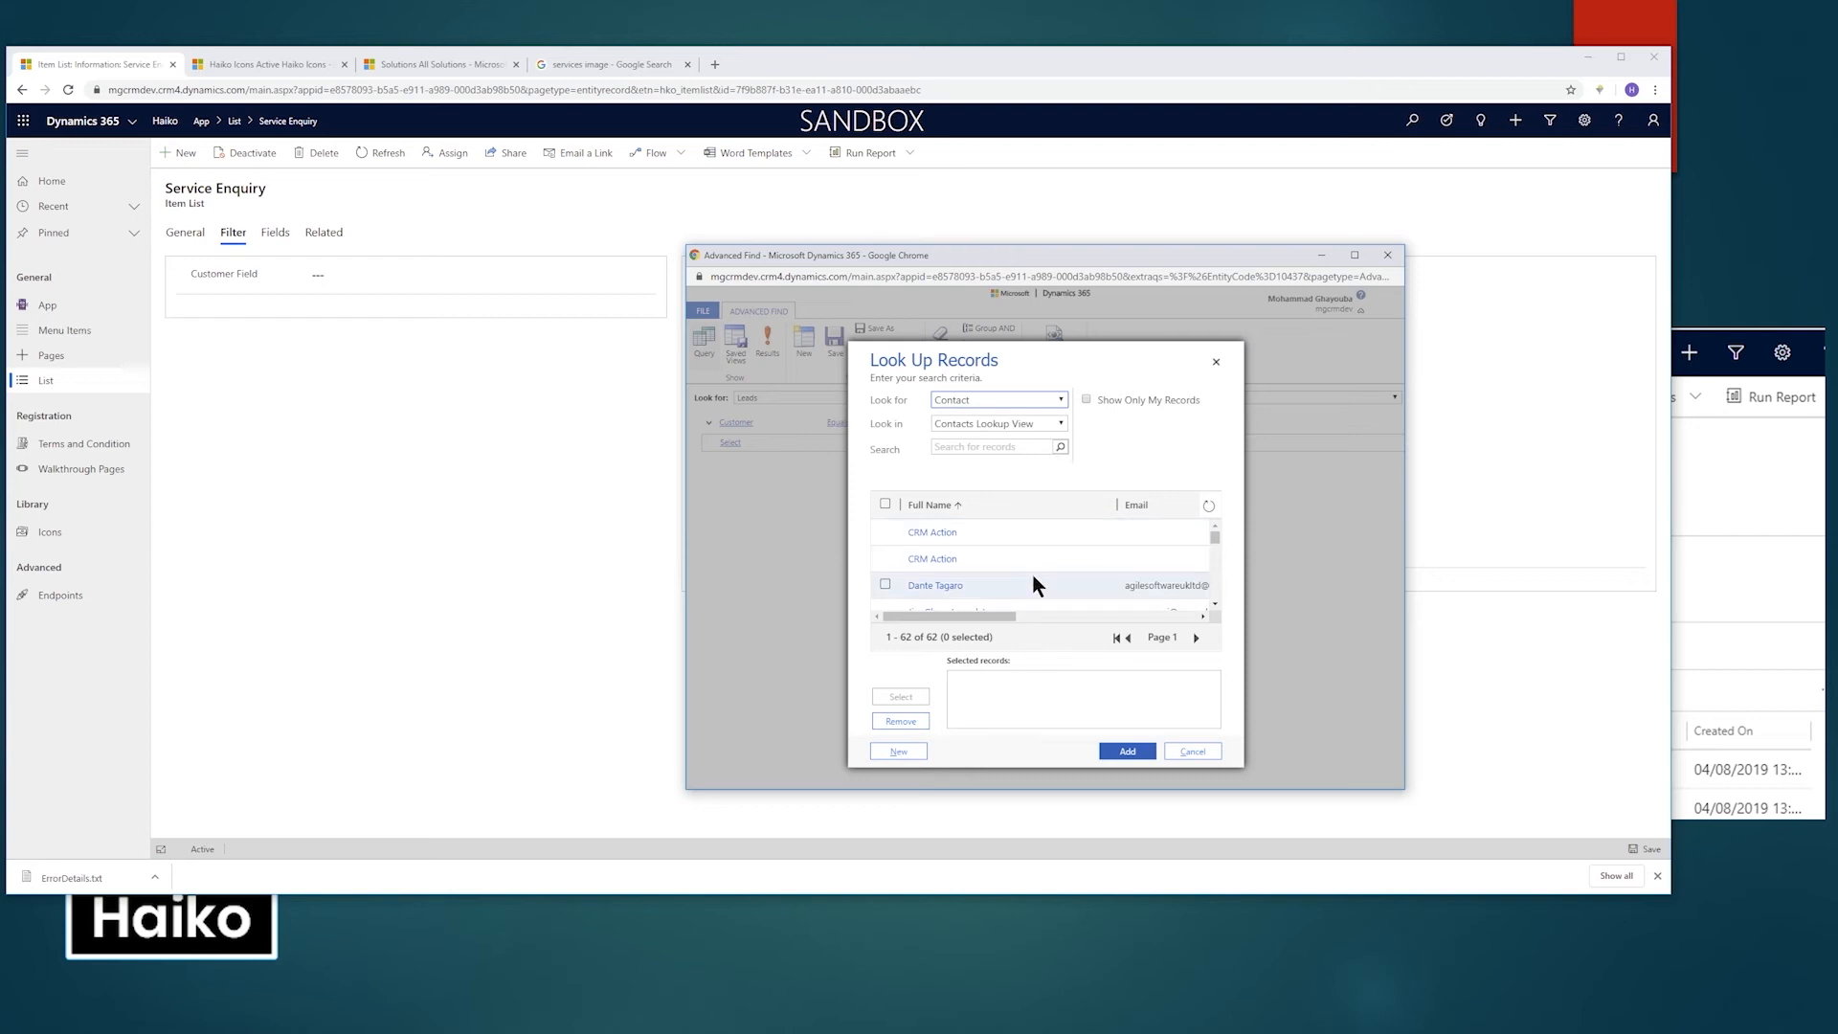
pyautogui.click(1032, 582)
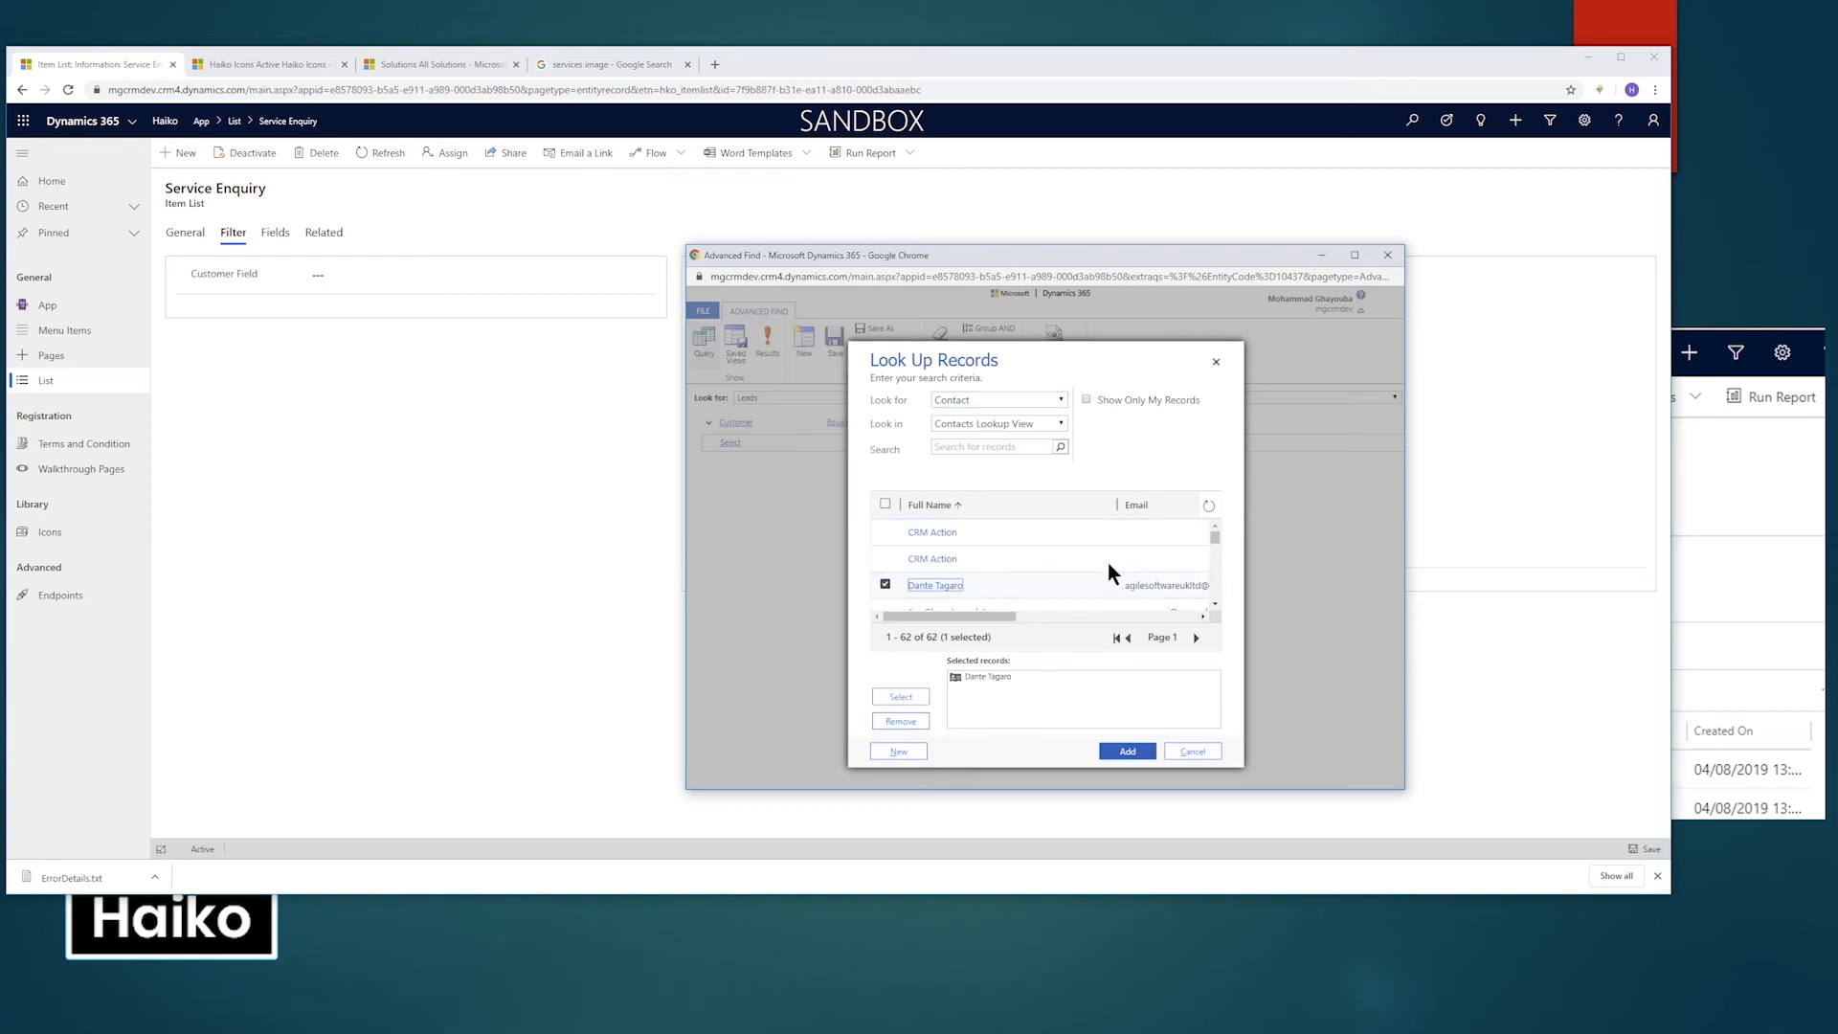
pyautogui.click(1141, 754)
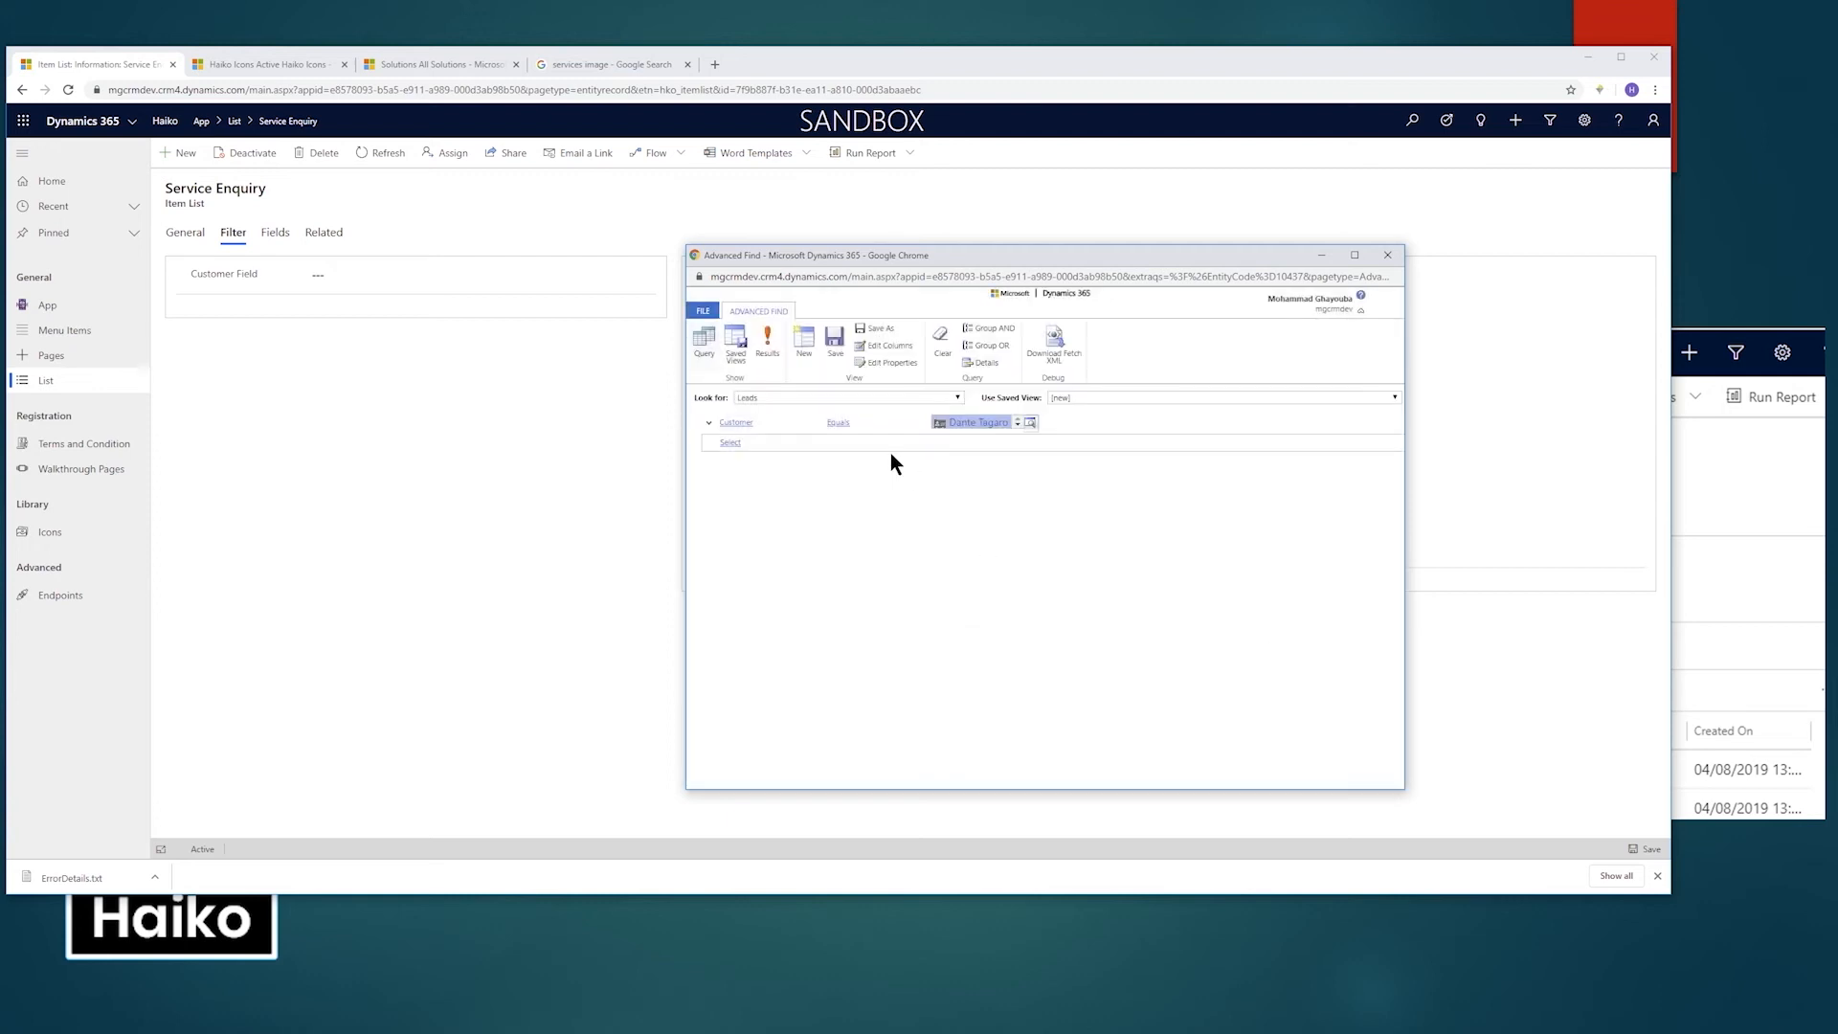
# Add a Created On condition to the Leads query using the Last X Years operator with a value of 1.
pyautogui.click(812, 446)
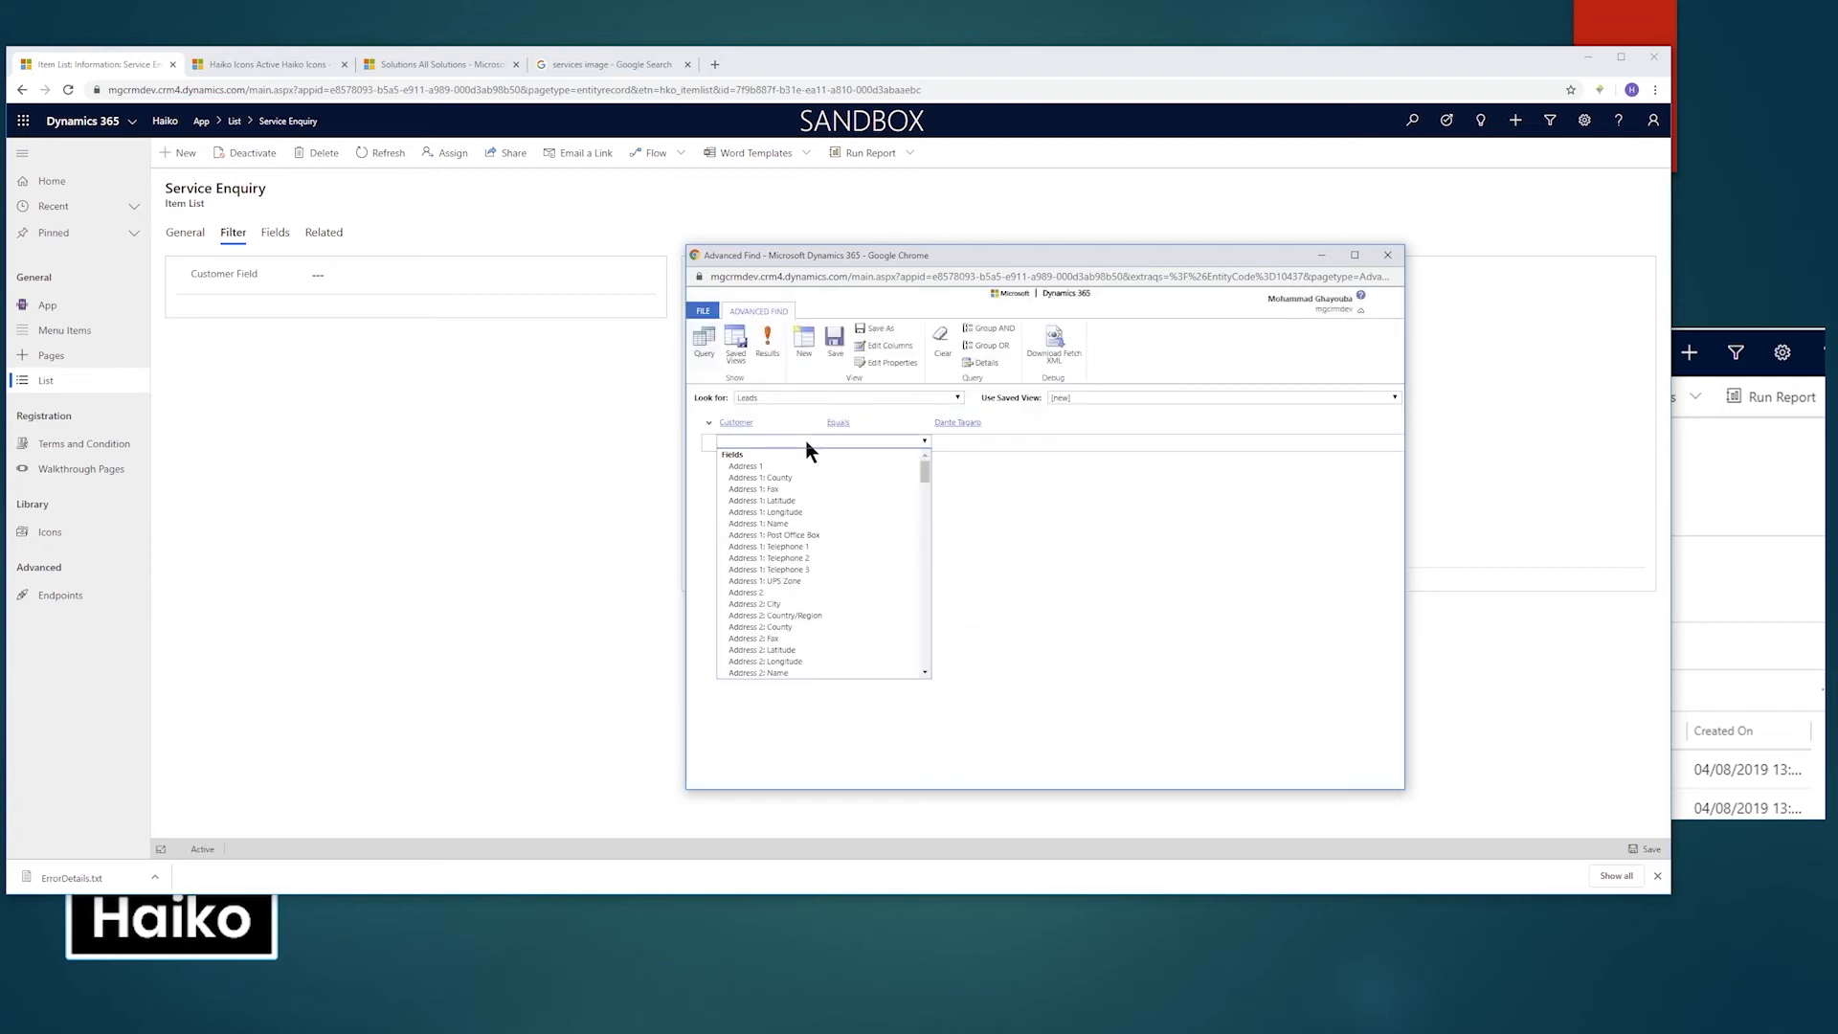
pyautogui.write('cr')
pyautogui.press('Down')
pyautogui.press('Down')
pyautogui.press('Return')
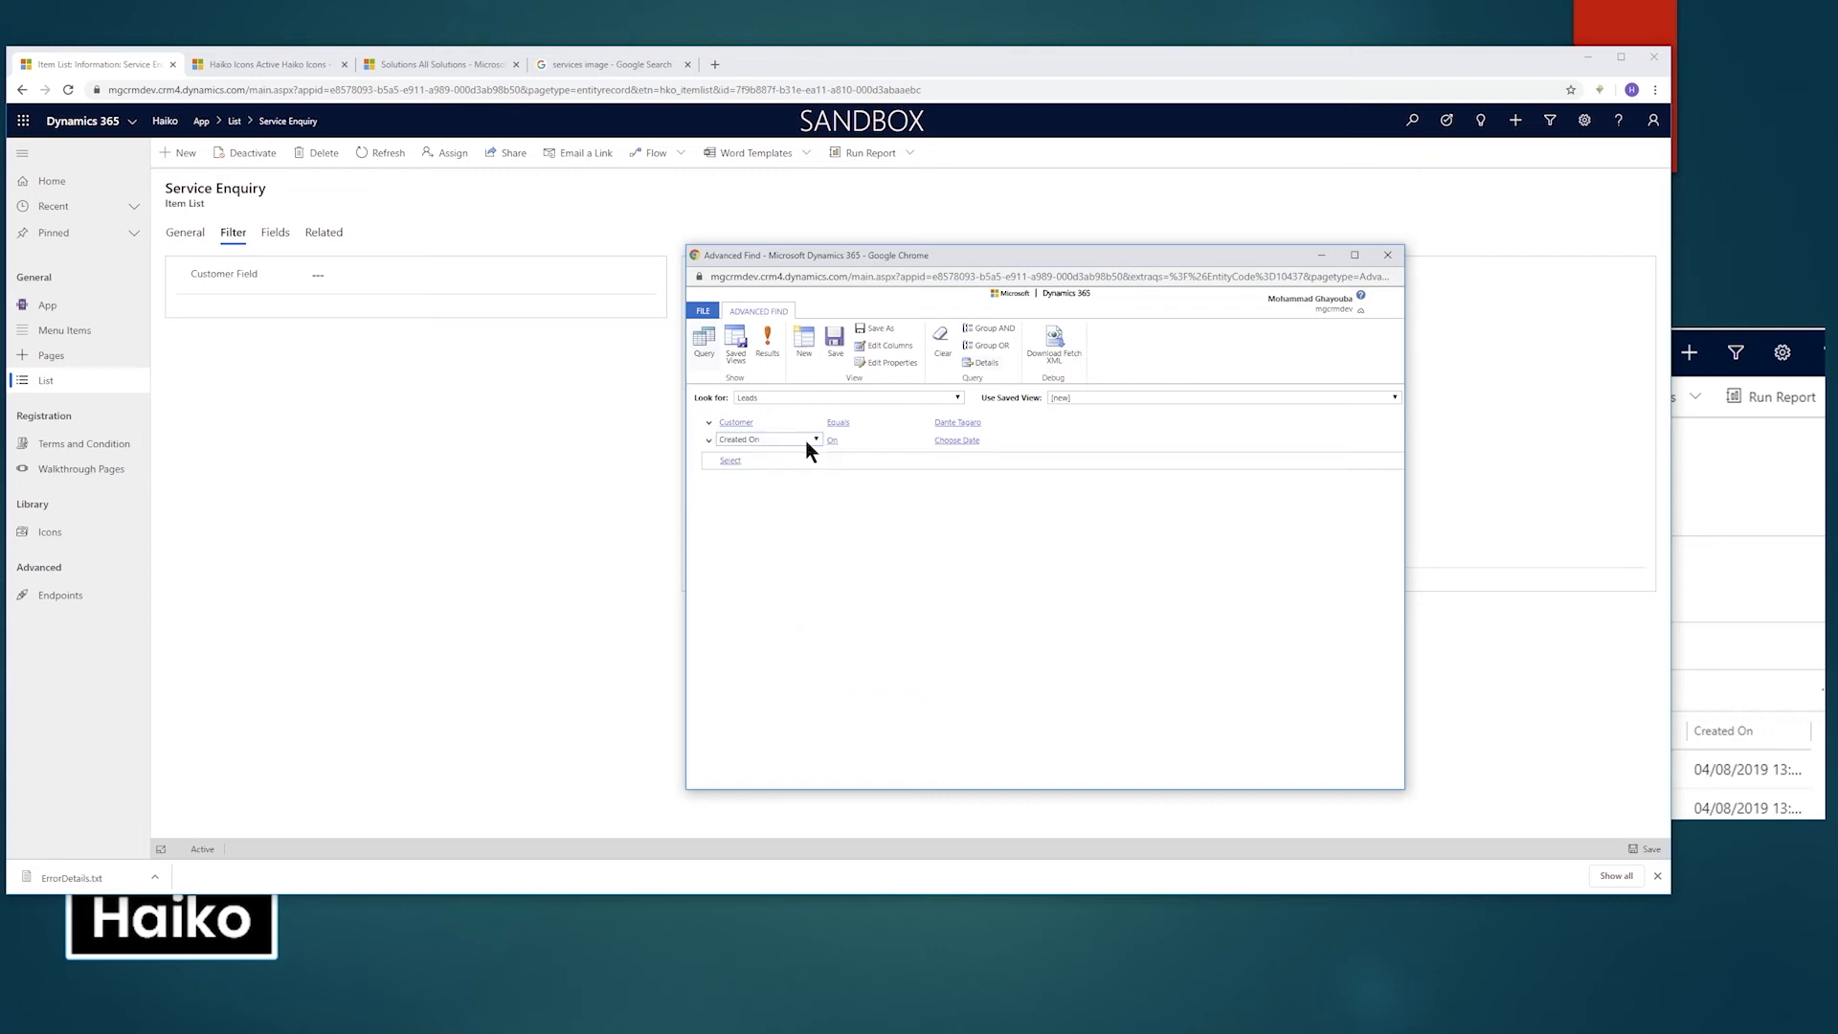
pyautogui.click(842, 439)
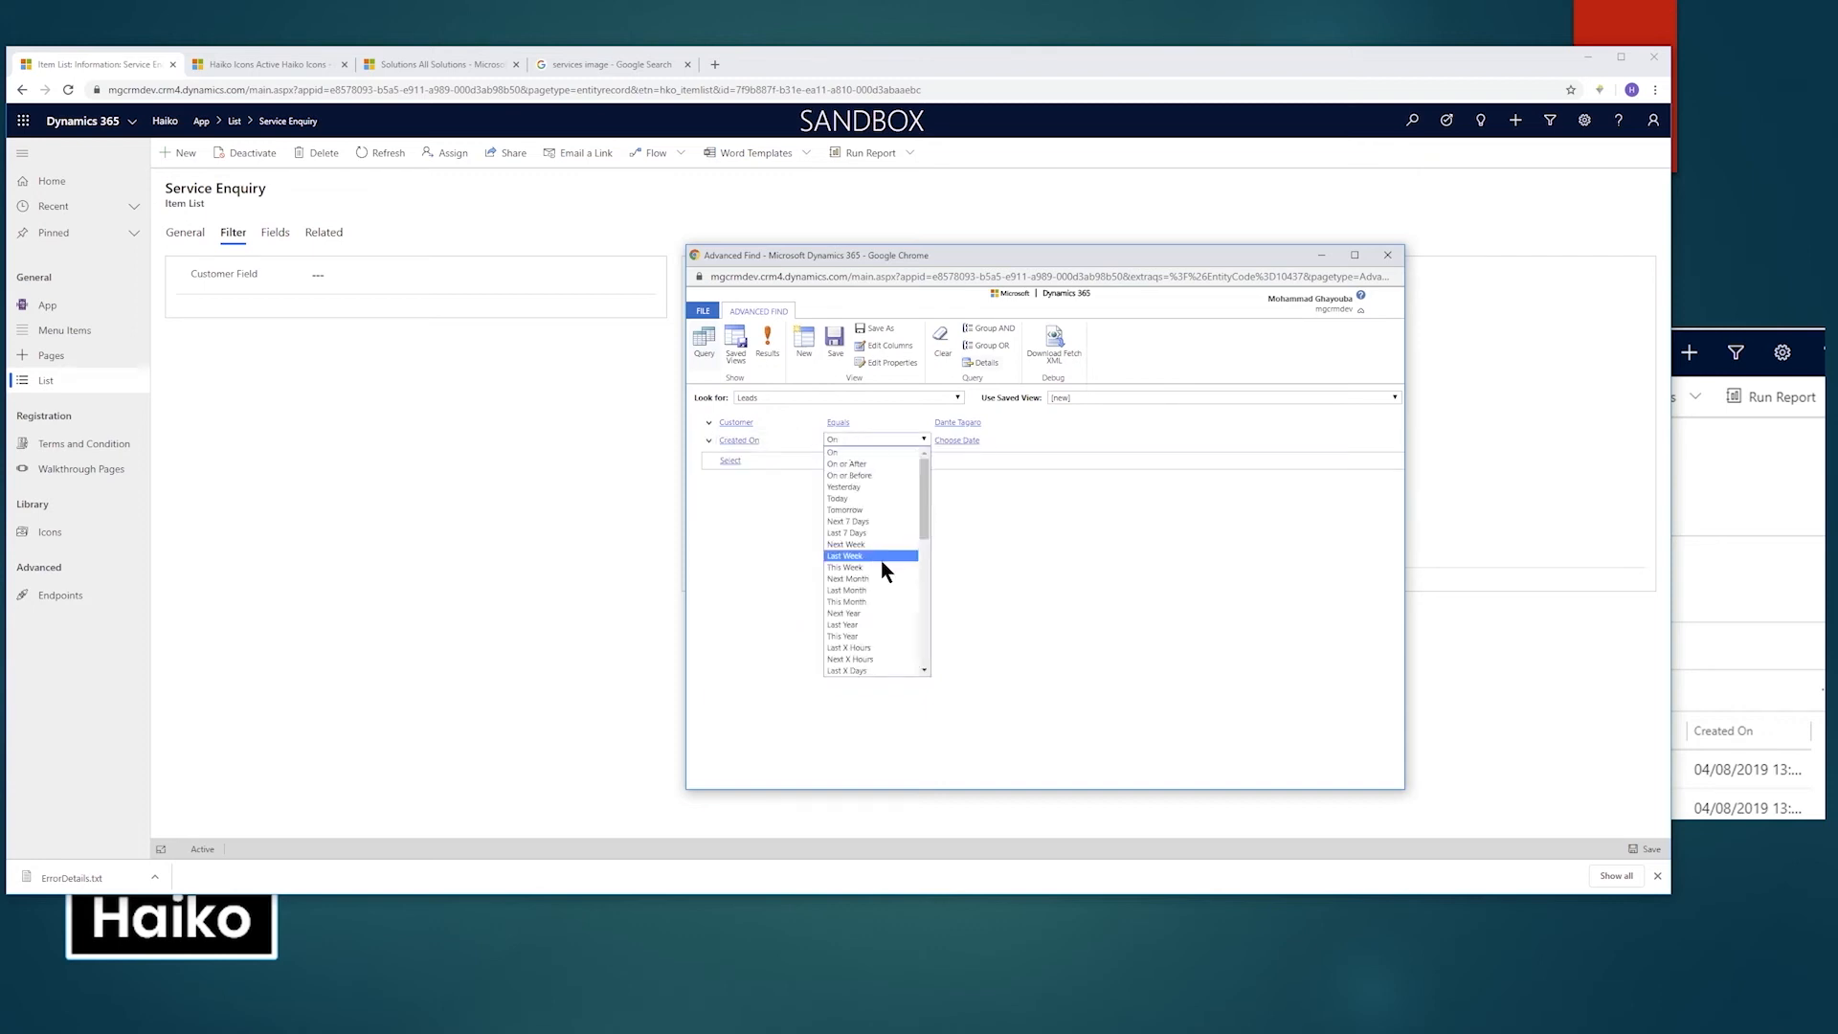
pyautogui.scroll(-4, 893, 605)
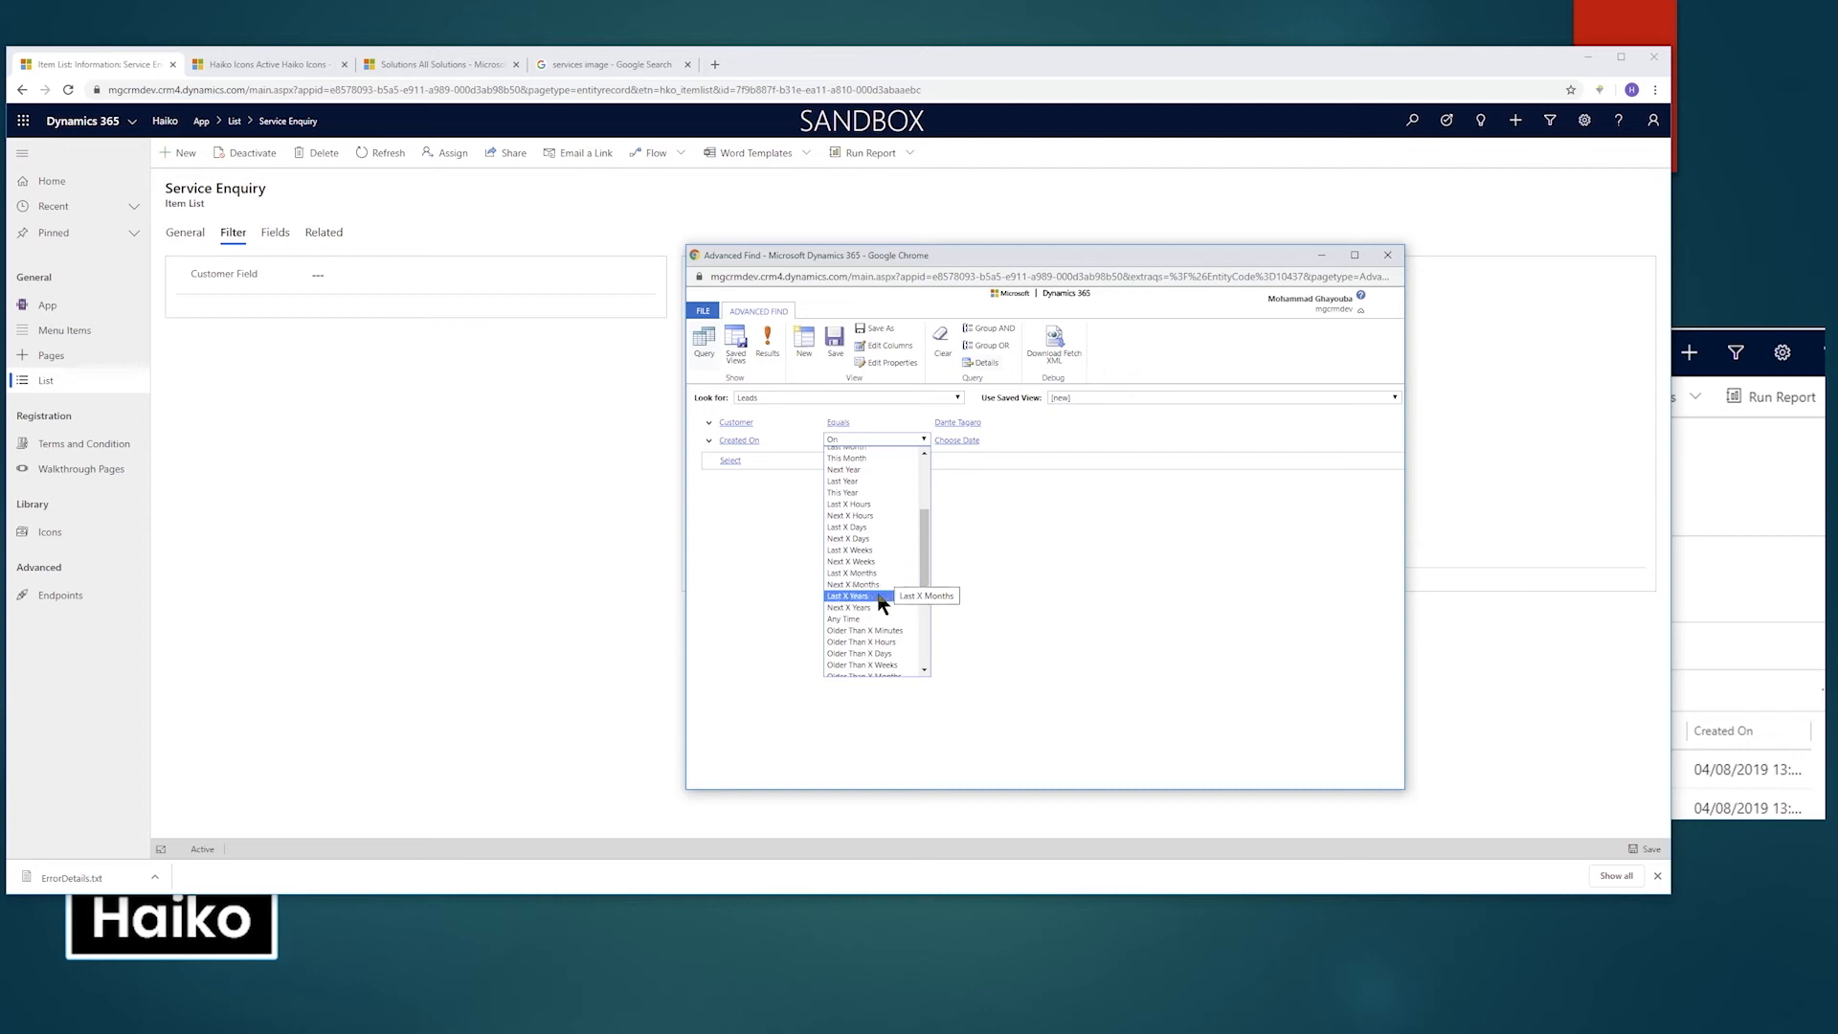
pyautogui.click(889, 595)
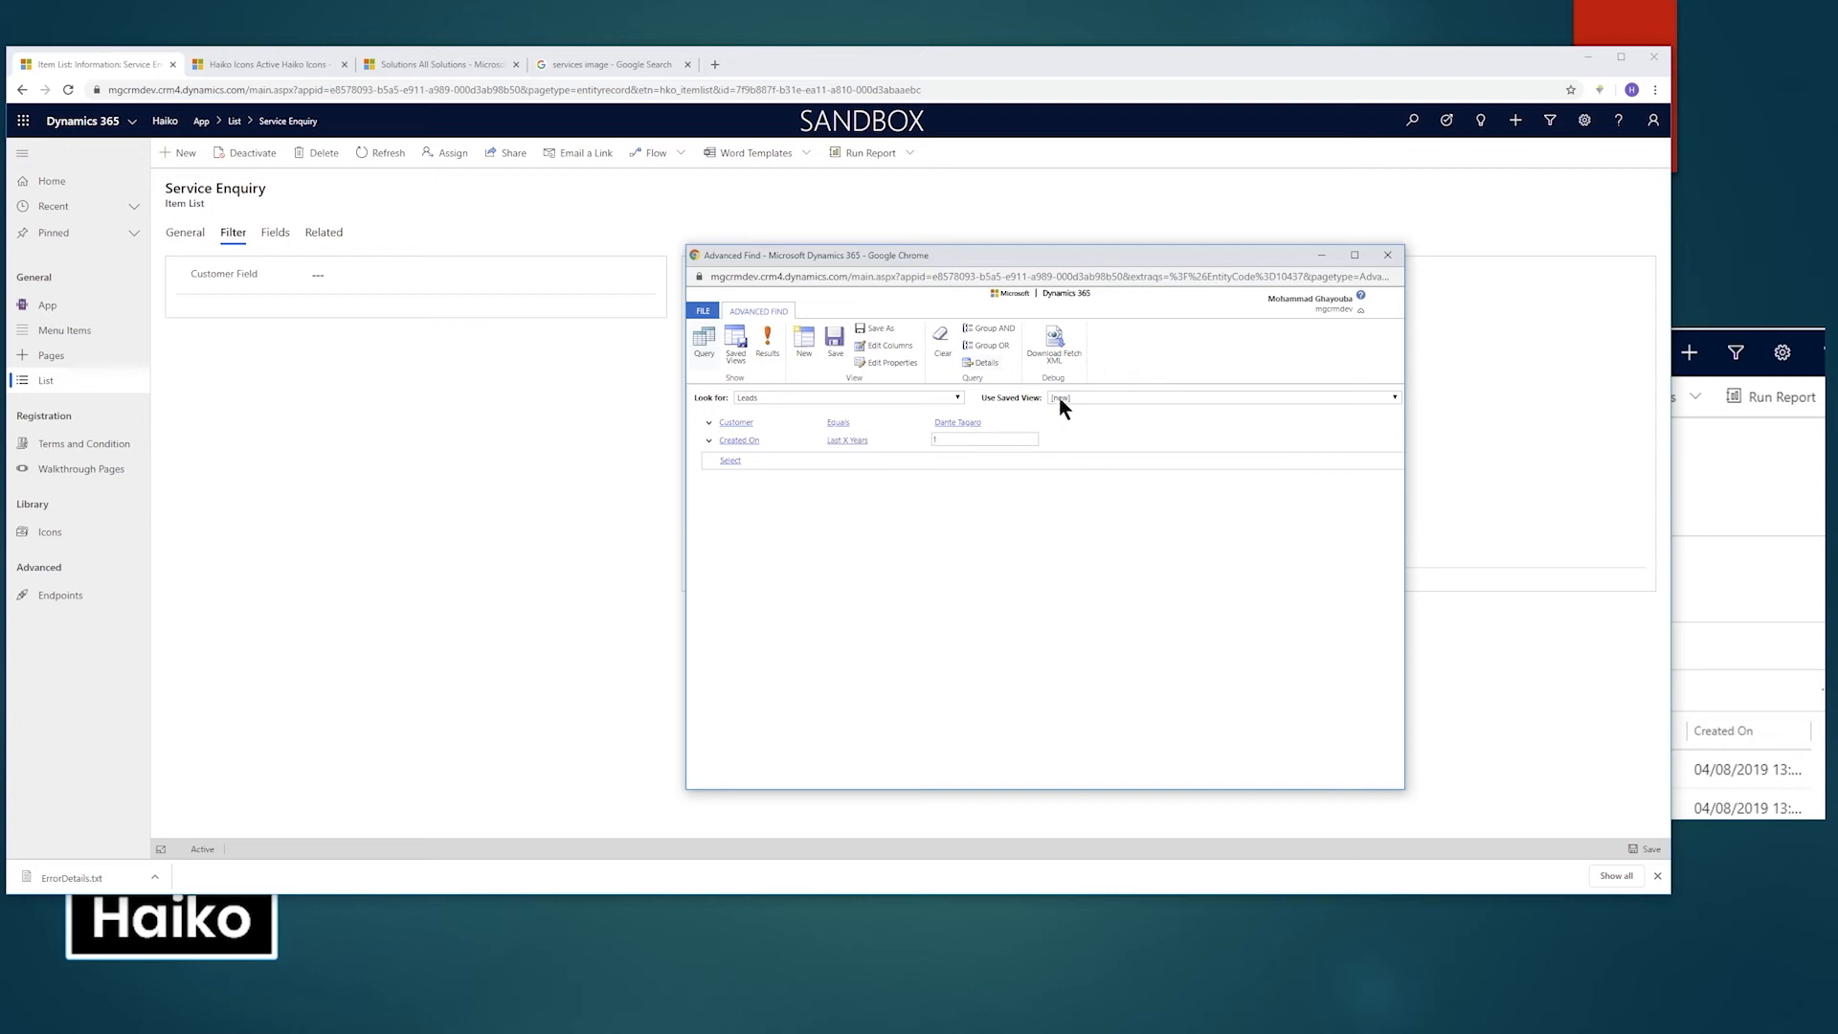
# Download the Leads query as FetchXML and copy the entire contents of FetchXML.xml.
pyautogui.click(1049, 352)
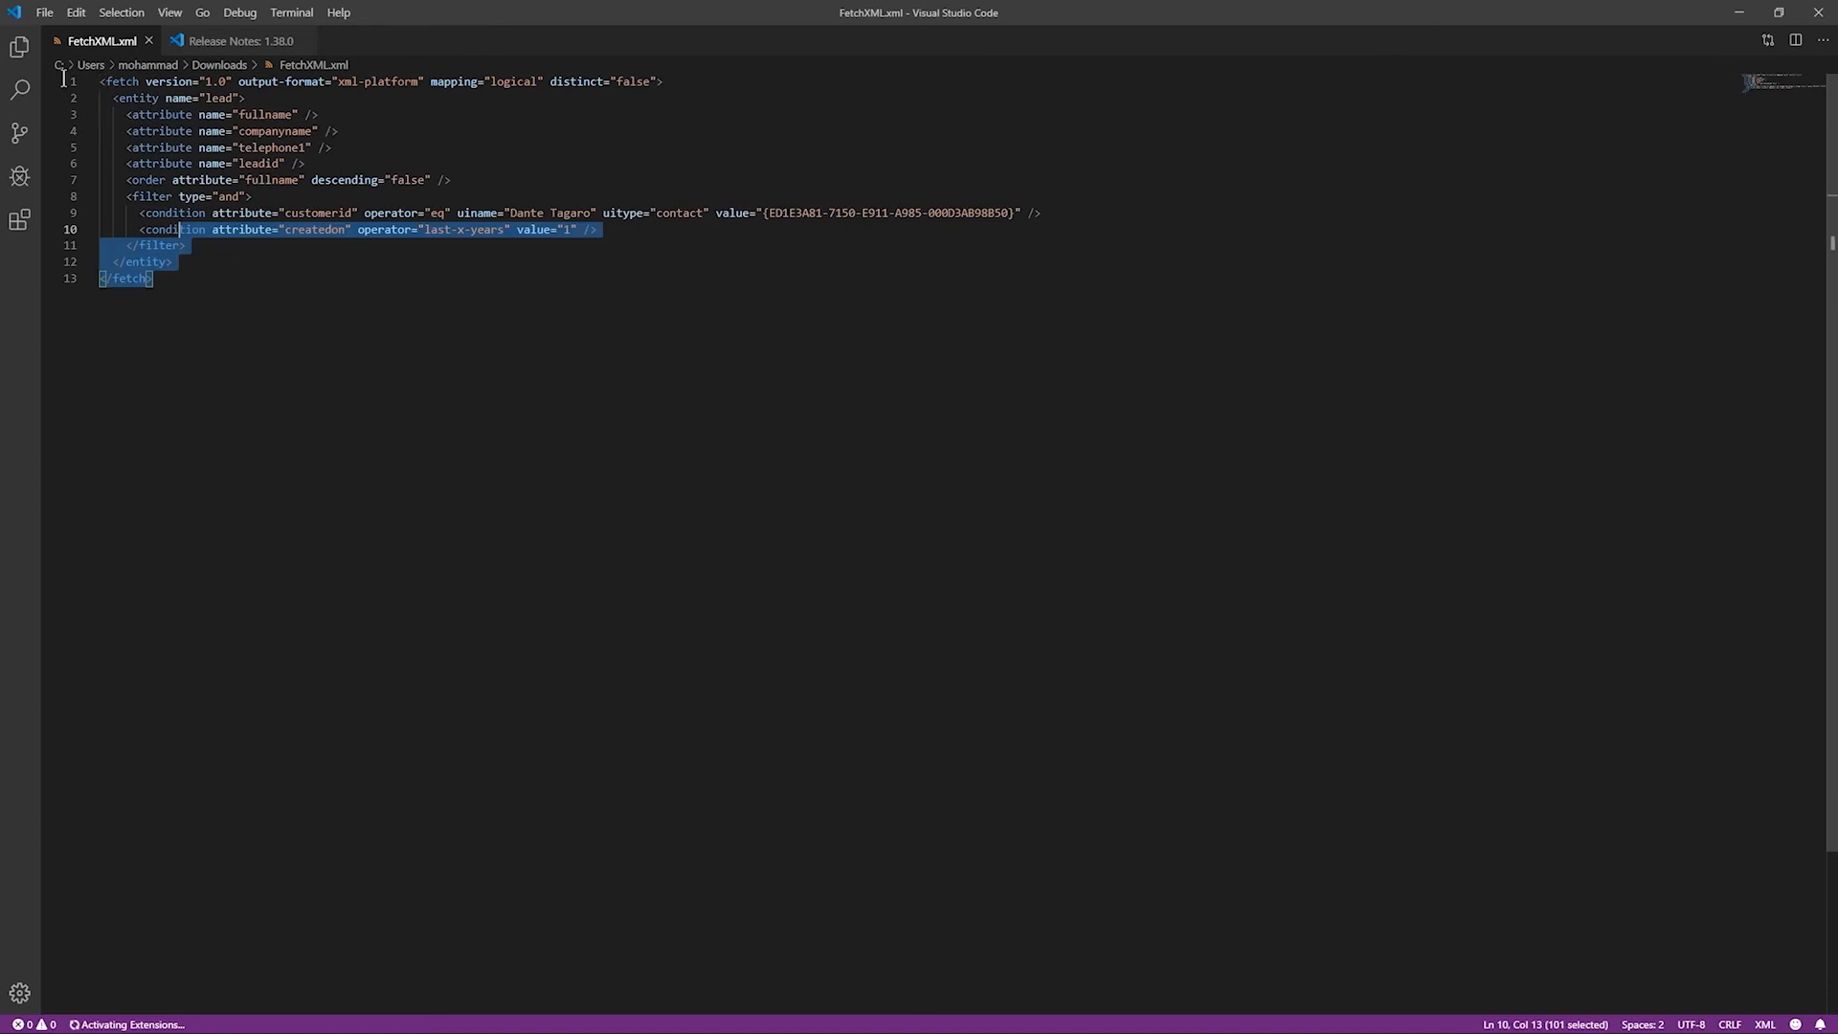
pyautogui.moveTo(63, 79); pyautogui.dragTo(75, 86)
pyautogui.hotkey('ctrl', 'c')
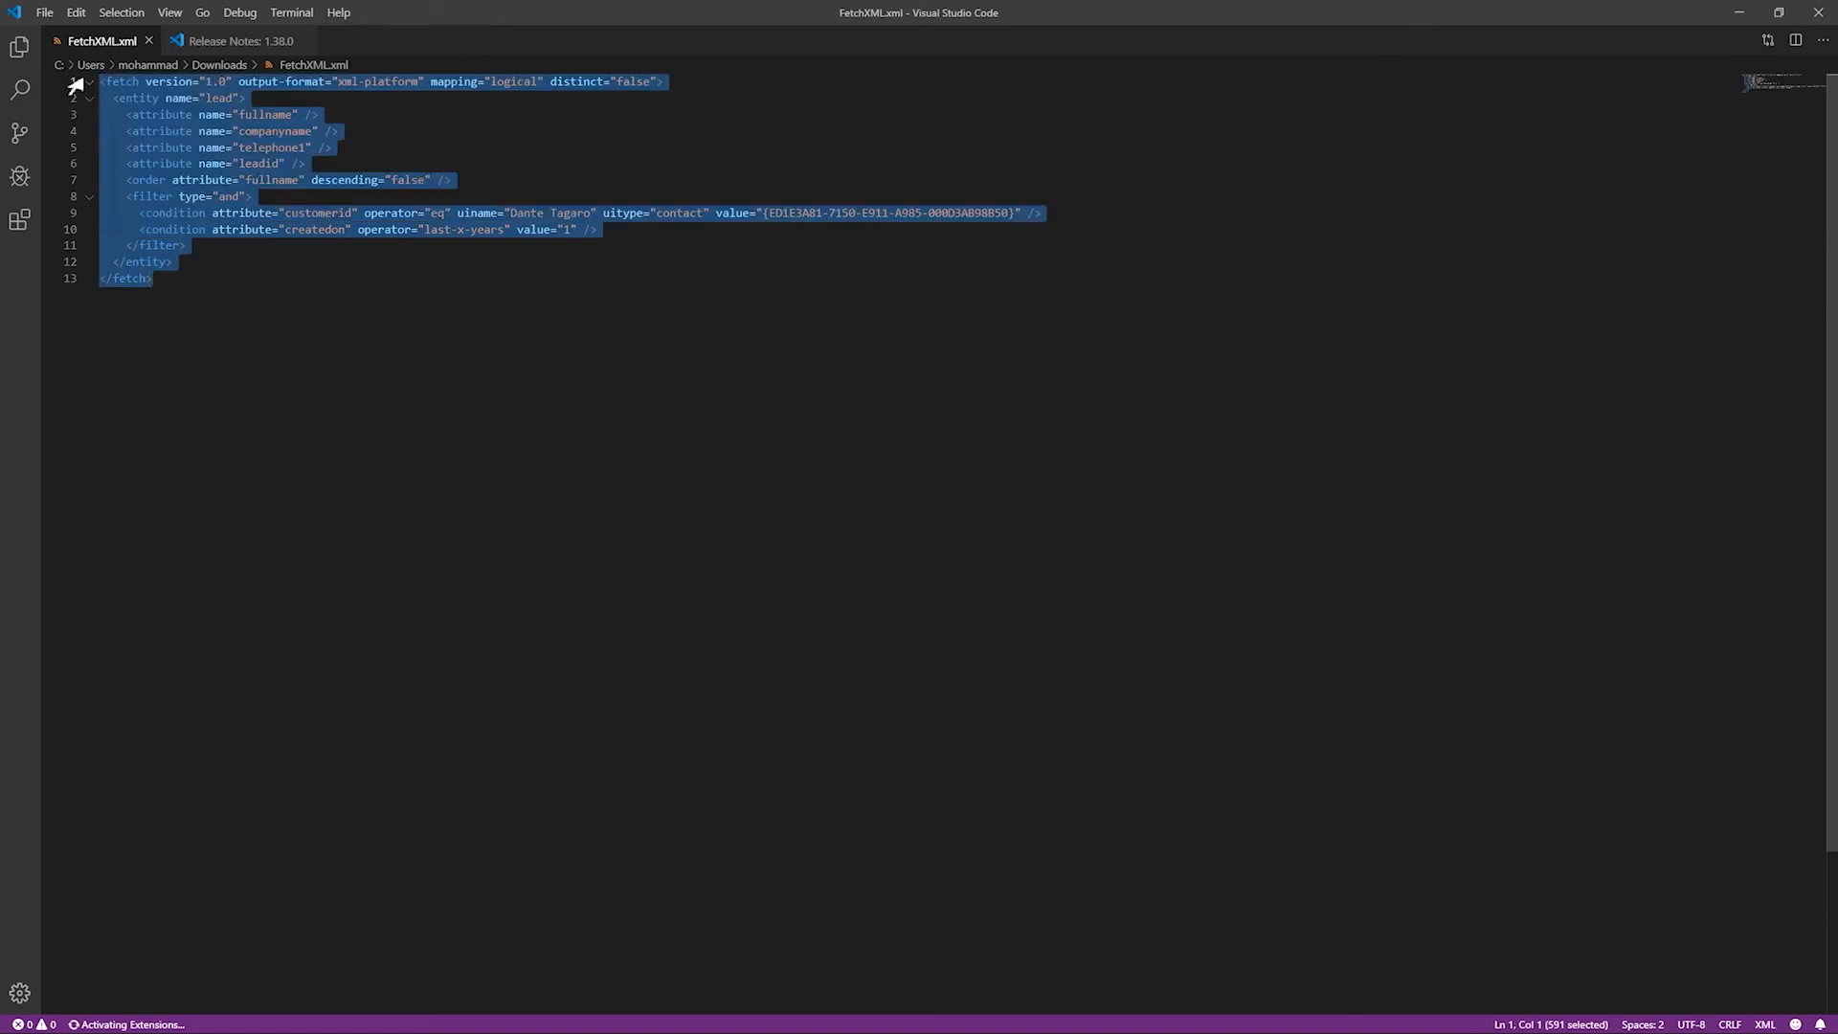
# Paste the copied FetchXML into the Service Enquiry item list's filter query and check its entity and filter block.
pyautogui.hotkey('alt', 'Tab')
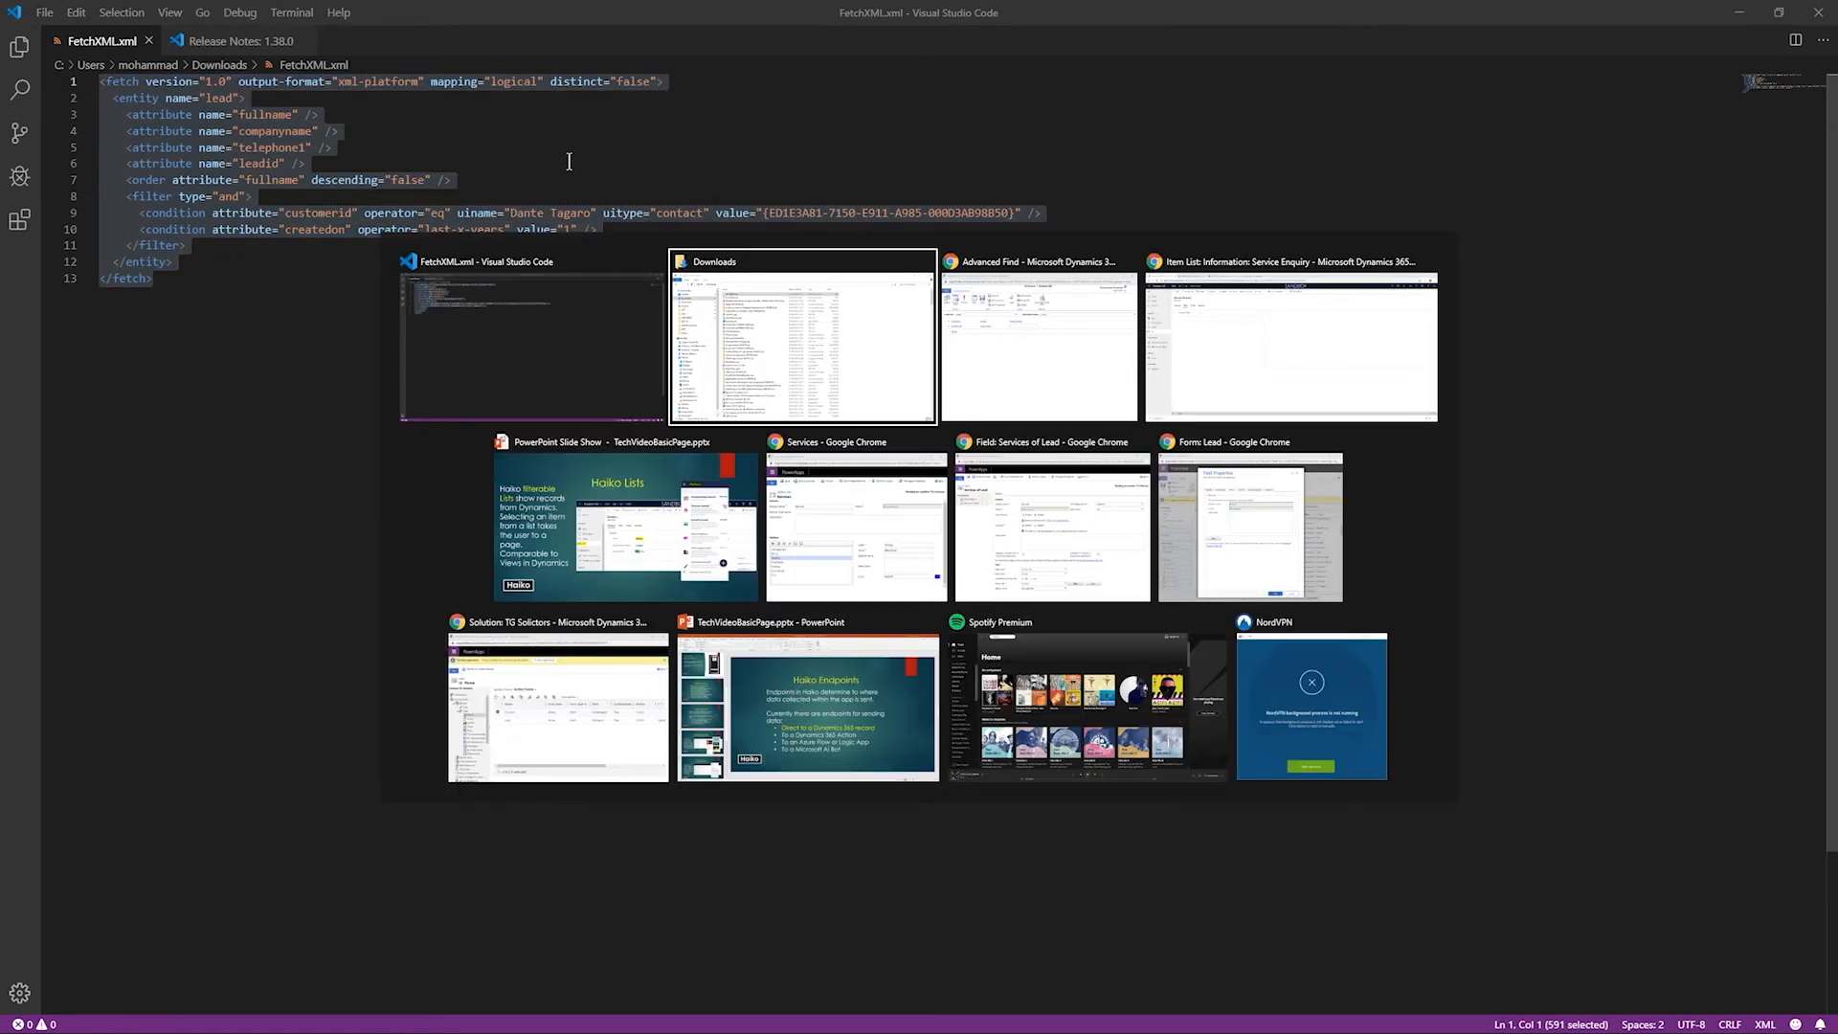
pyautogui.hotkey('alt', 'Tab')
pyautogui.hotkey('alt', 'Tab')
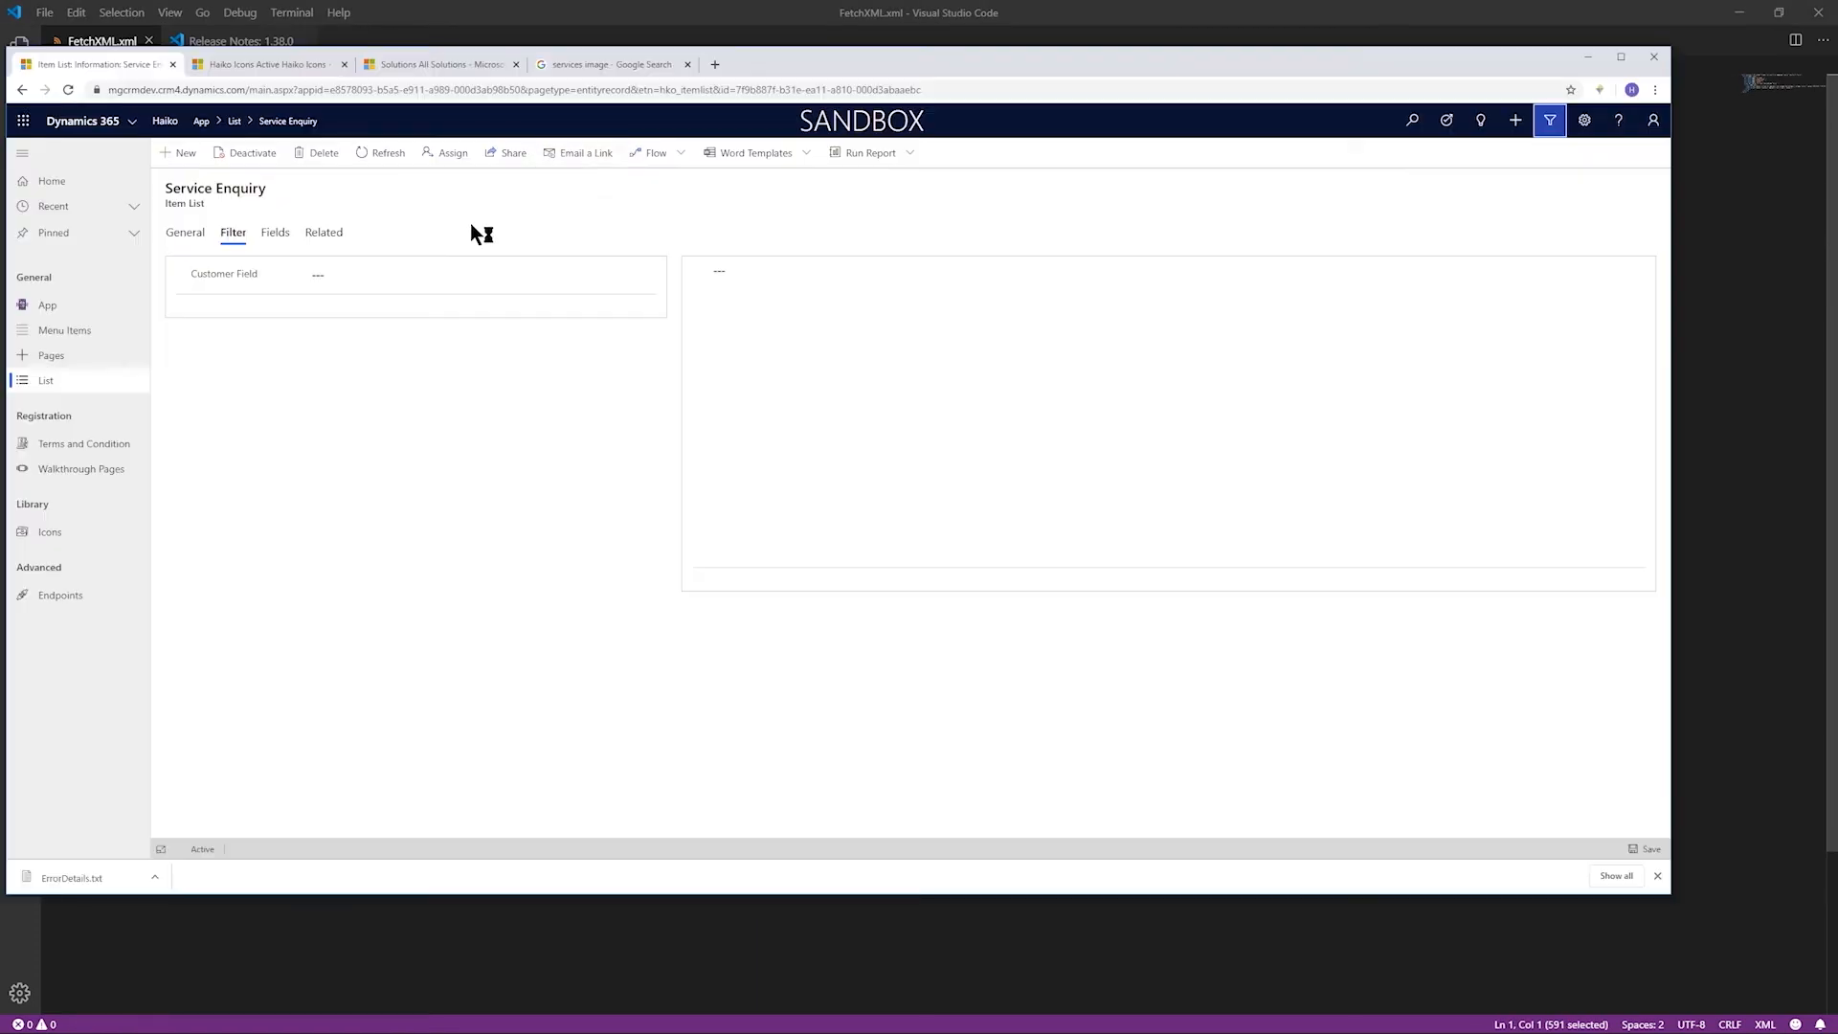
pyautogui.click(817, 288)
pyautogui.hotkey('ctrl', 'v')
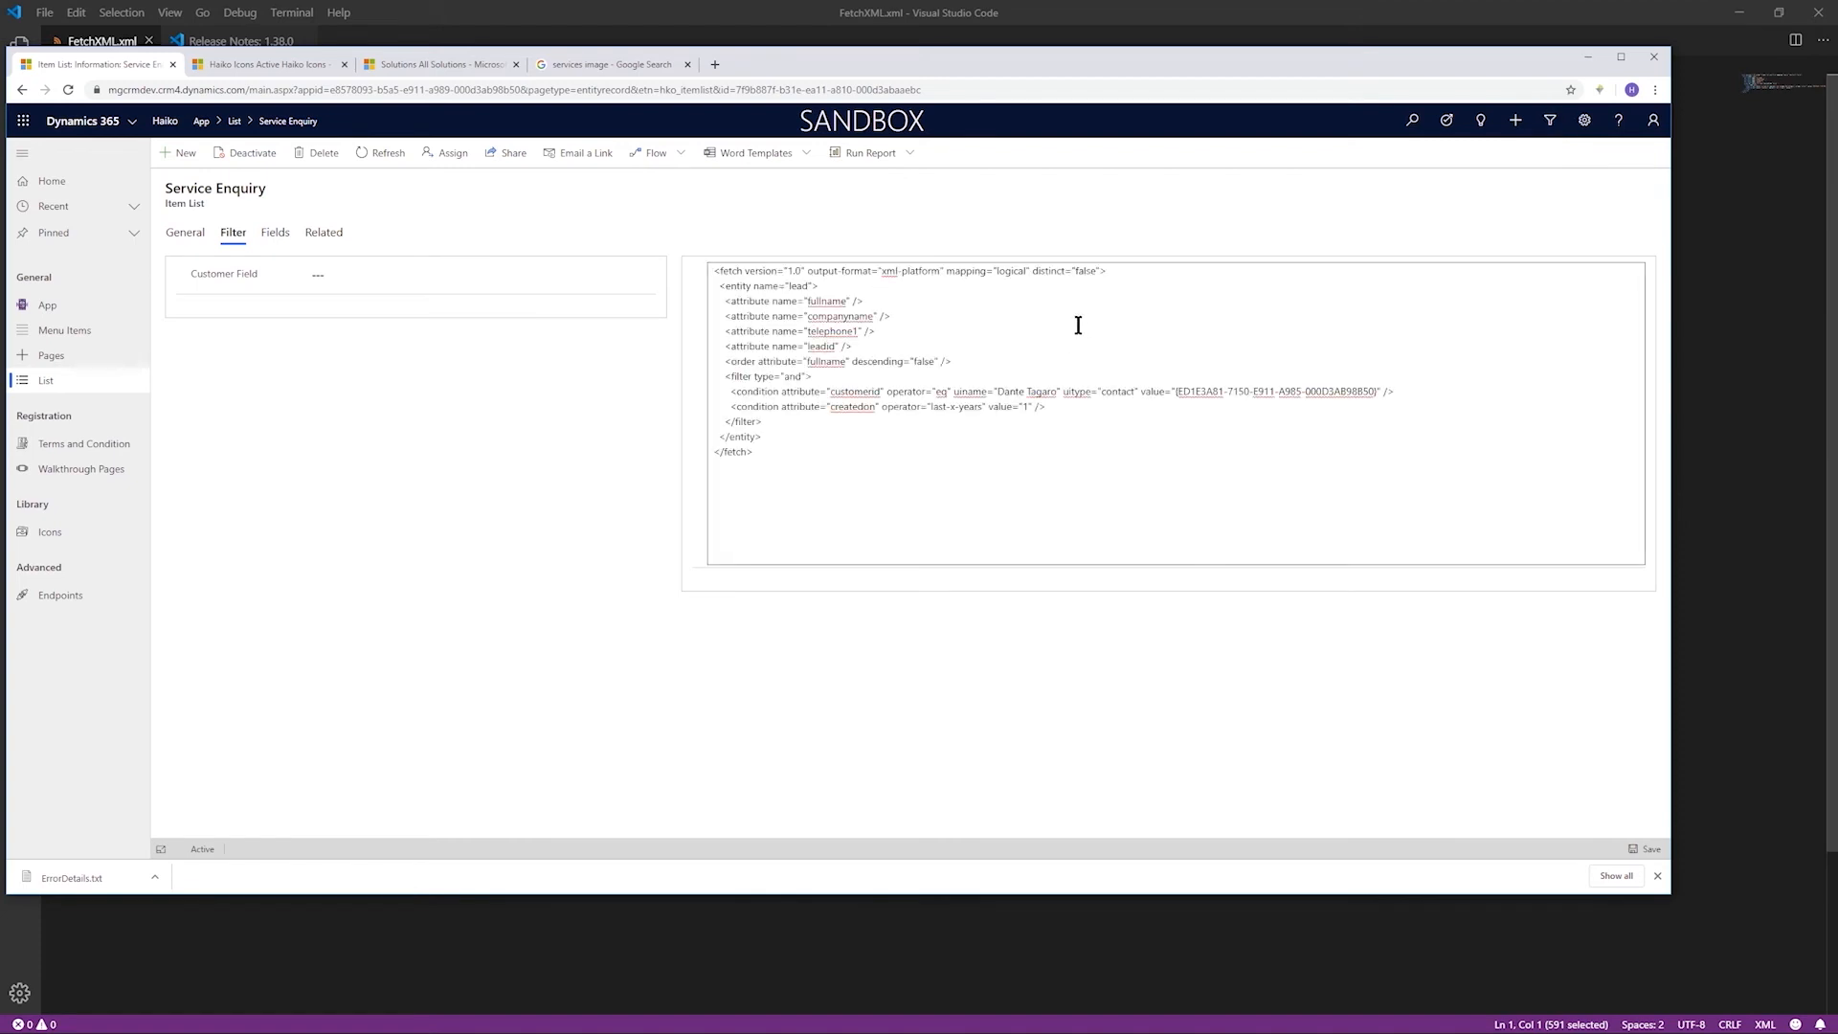
pyautogui.doubleClick(800, 287)
pyautogui.moveTo(714, 376); pyautogui.dragTo(819, 416)
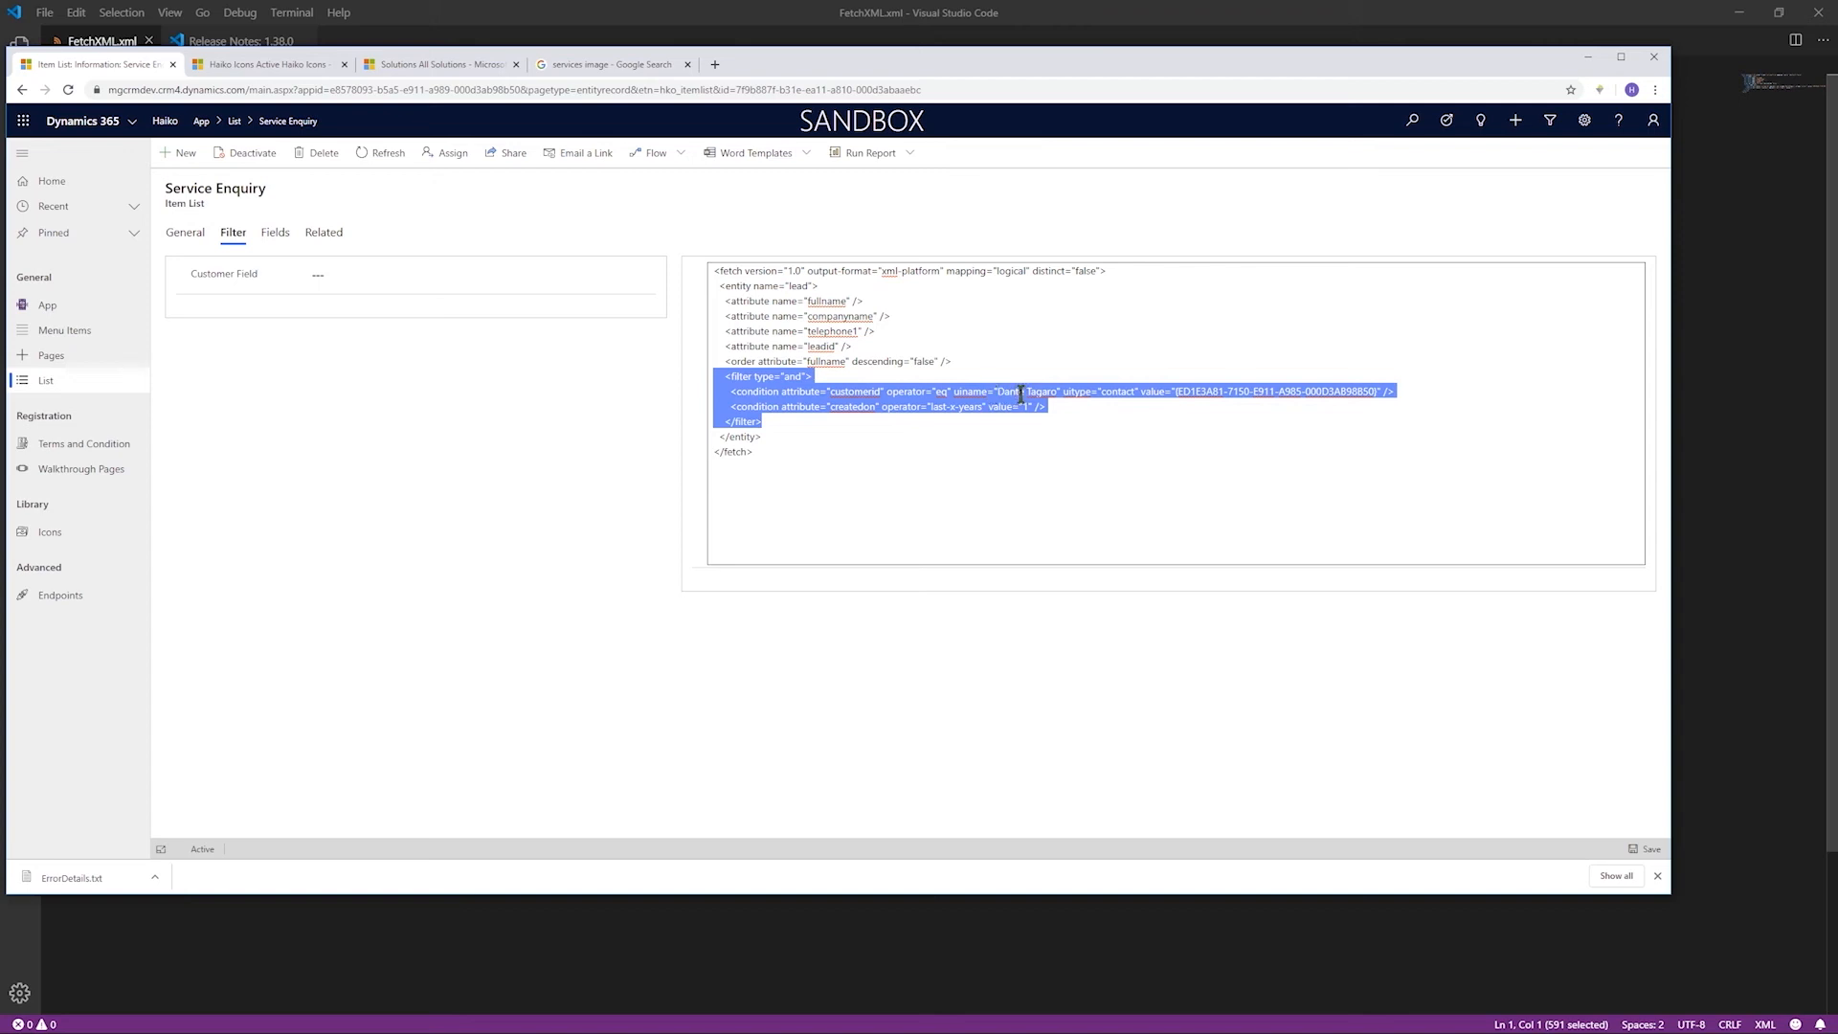
pyautogui.click(1057, 366)
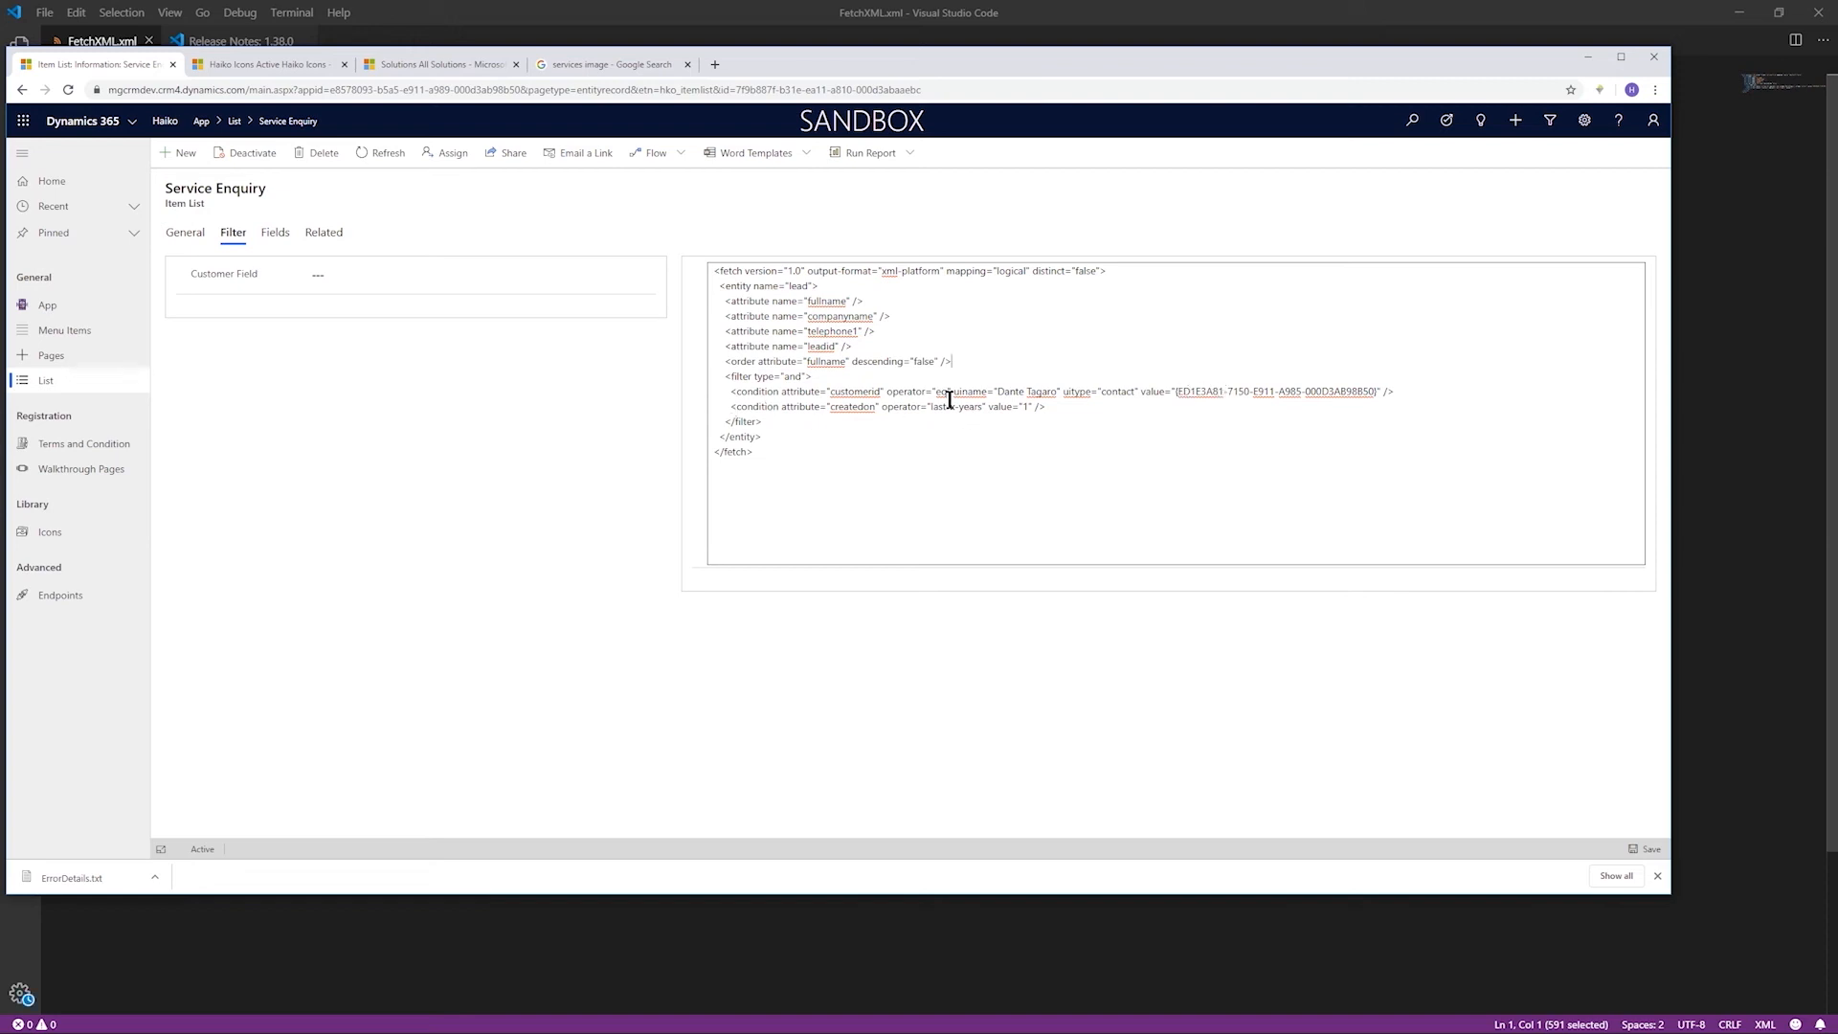
# Set the filter's Customer Field to customerid, copied from the condition attribute in the FetchXML.
pyautogui.doubleClick(865, 392)
pyautogui.hotkey('ctrl', 'c')
pyautogui.click(378, 274)
pyautogui.hotkey('ctrl', 'v')
pyautogui.click(543, 317)
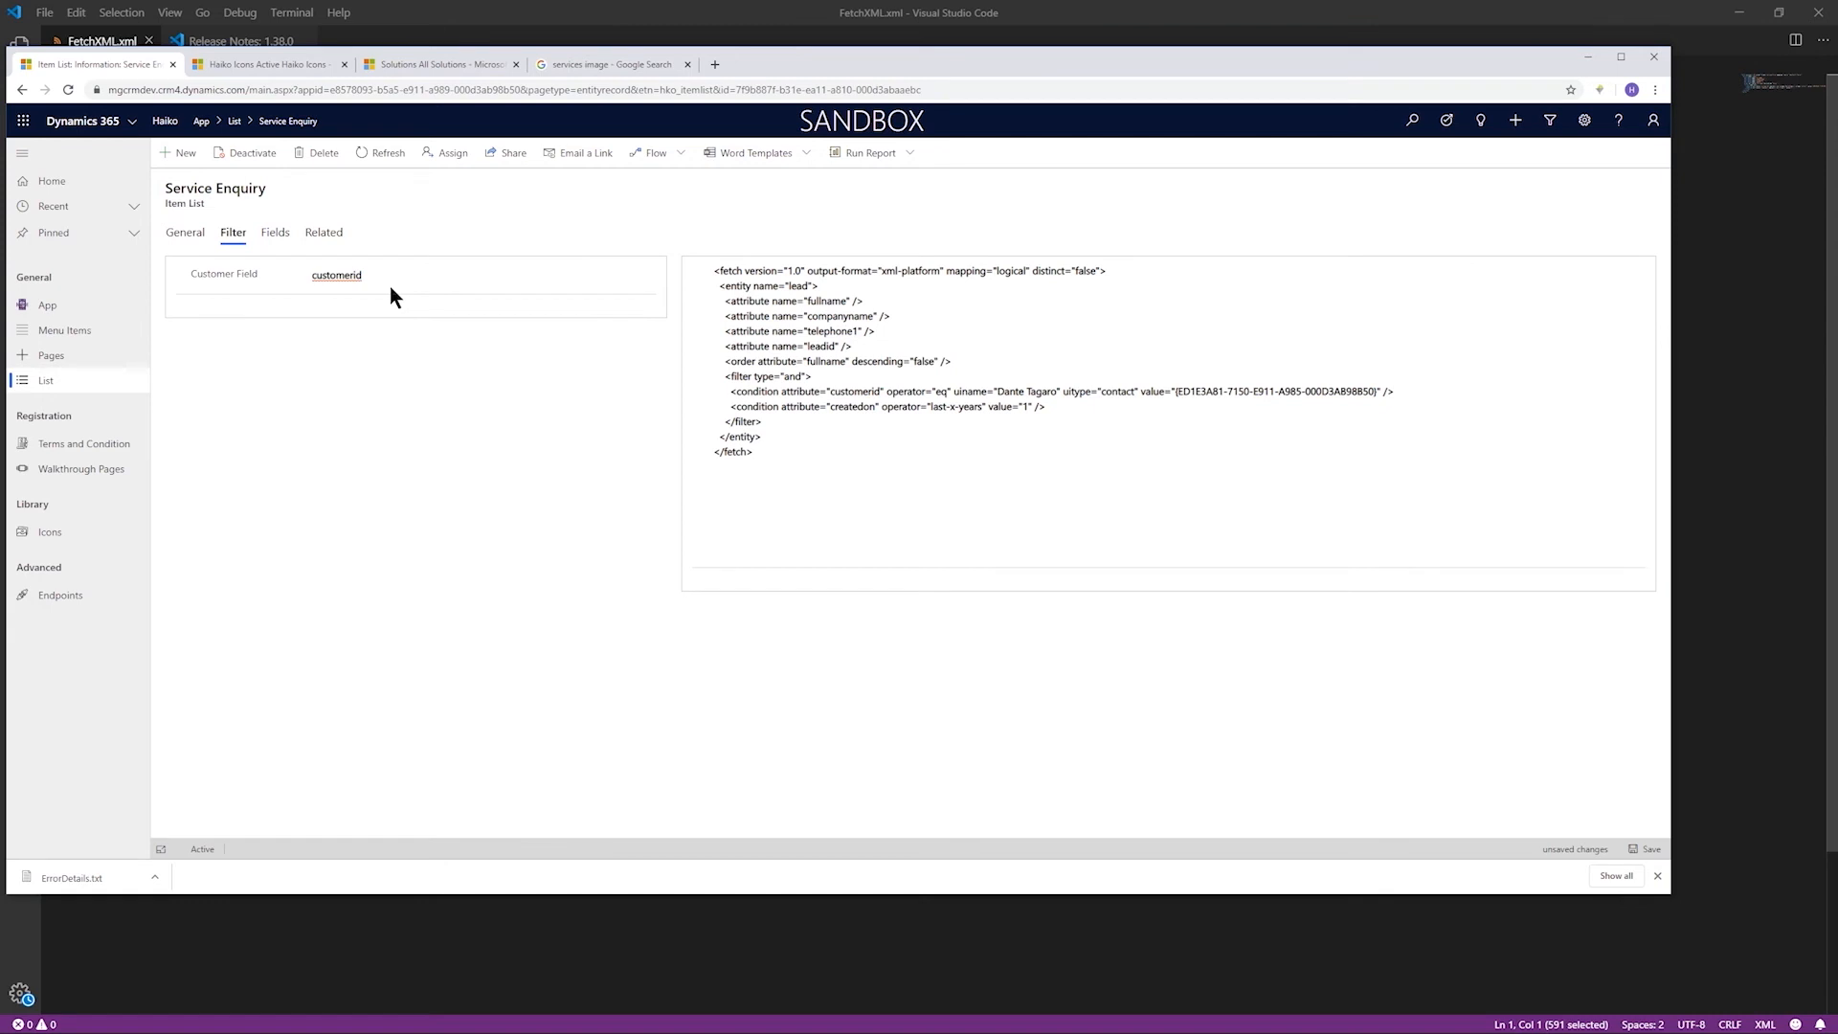
pyautogui.click(870, 391)
# Turn on Allow Submit in the Service Enquiry list's general details and save the item list.
pyautogui.click(173, 237)
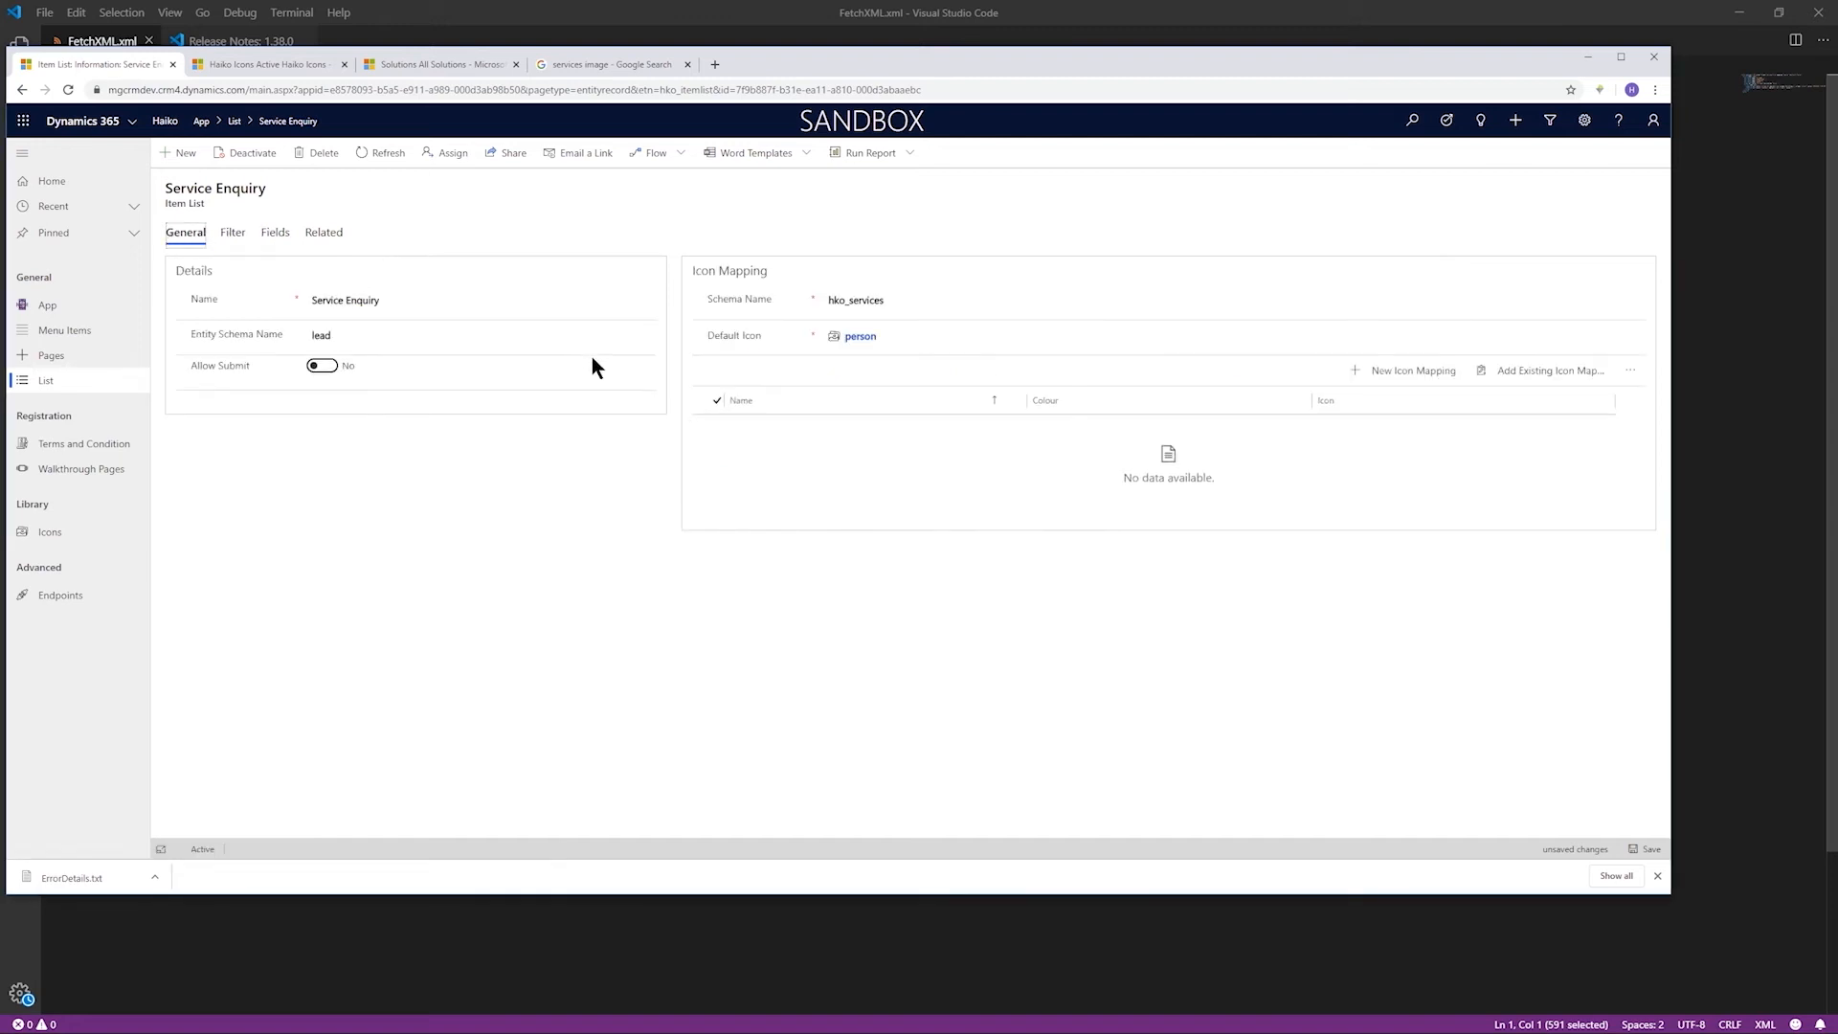
pyautogui.click(326, 367)
pyautogui.click(1649, 849)
# Switch to the Services option set, check the Not Specified option's value, and copy the Tenancy option's value.
pyautogui.hotkey('alt', 'Tab')
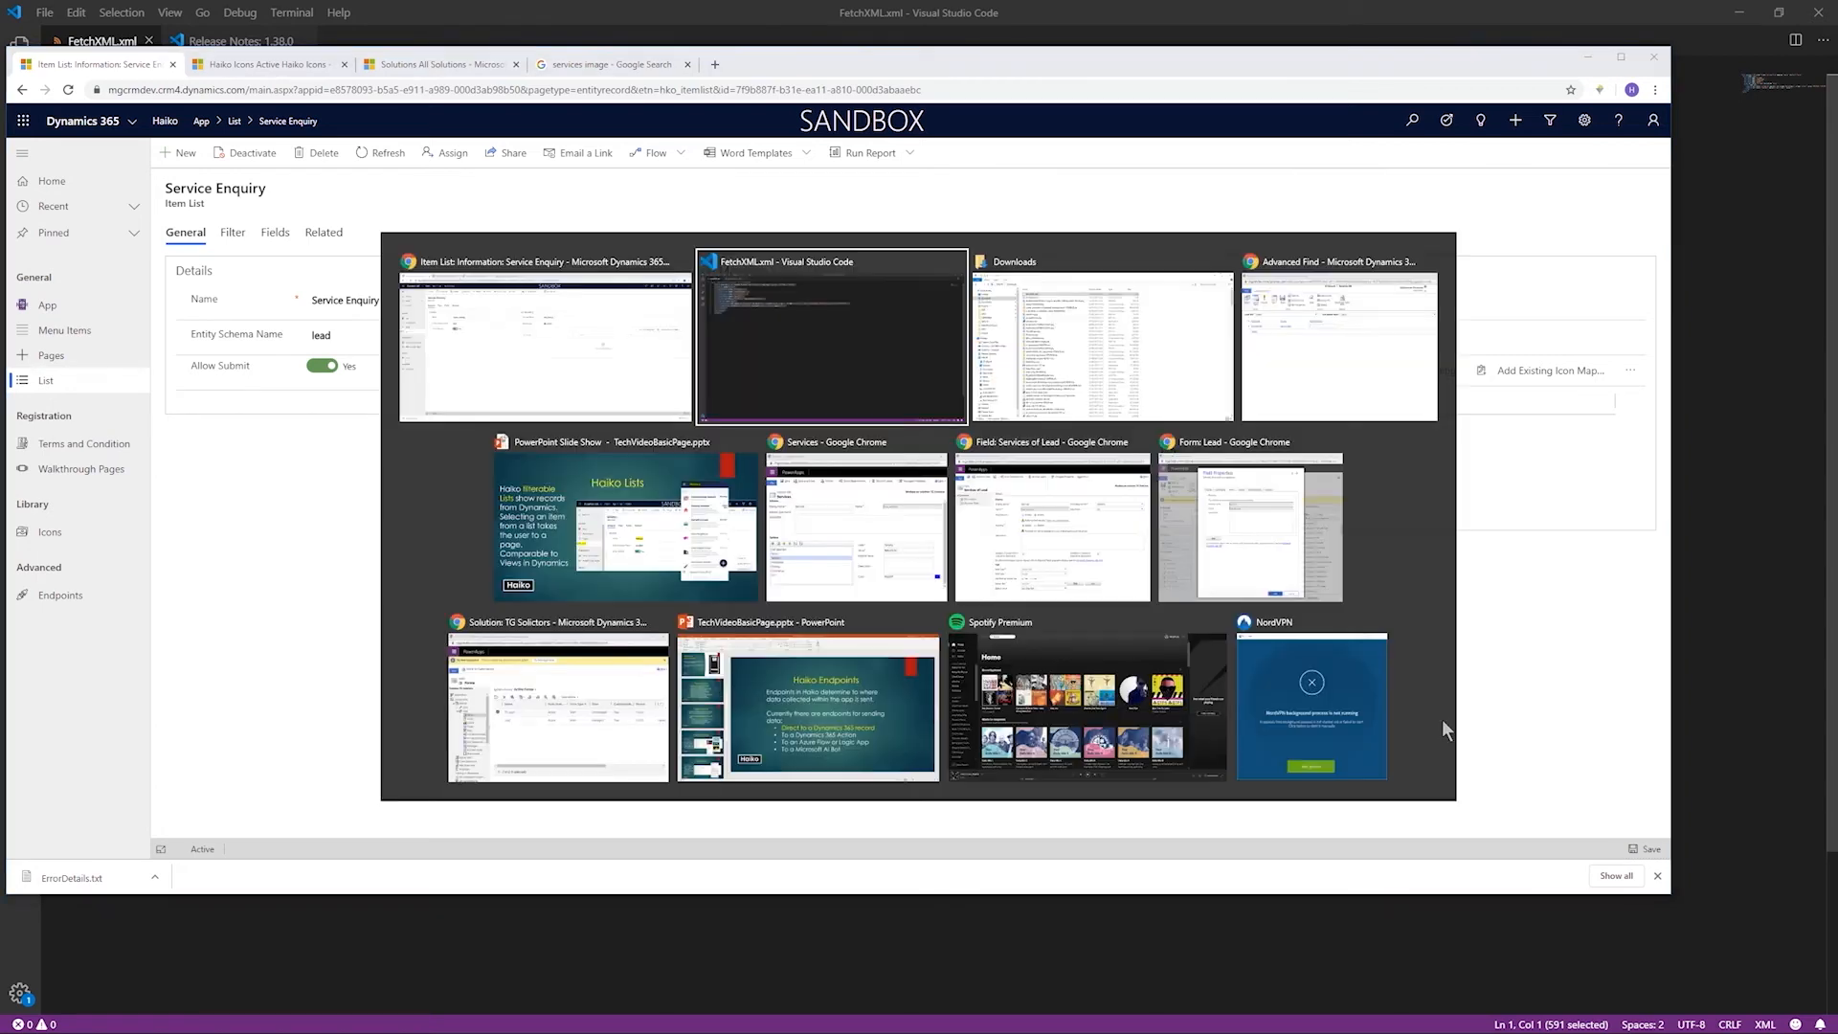
pyautogui.hotkey('alt', 'Tab')
pyautogui.hotkey('alt', 'Tab')
pyautogui.hotkey('alt', 'Tab')
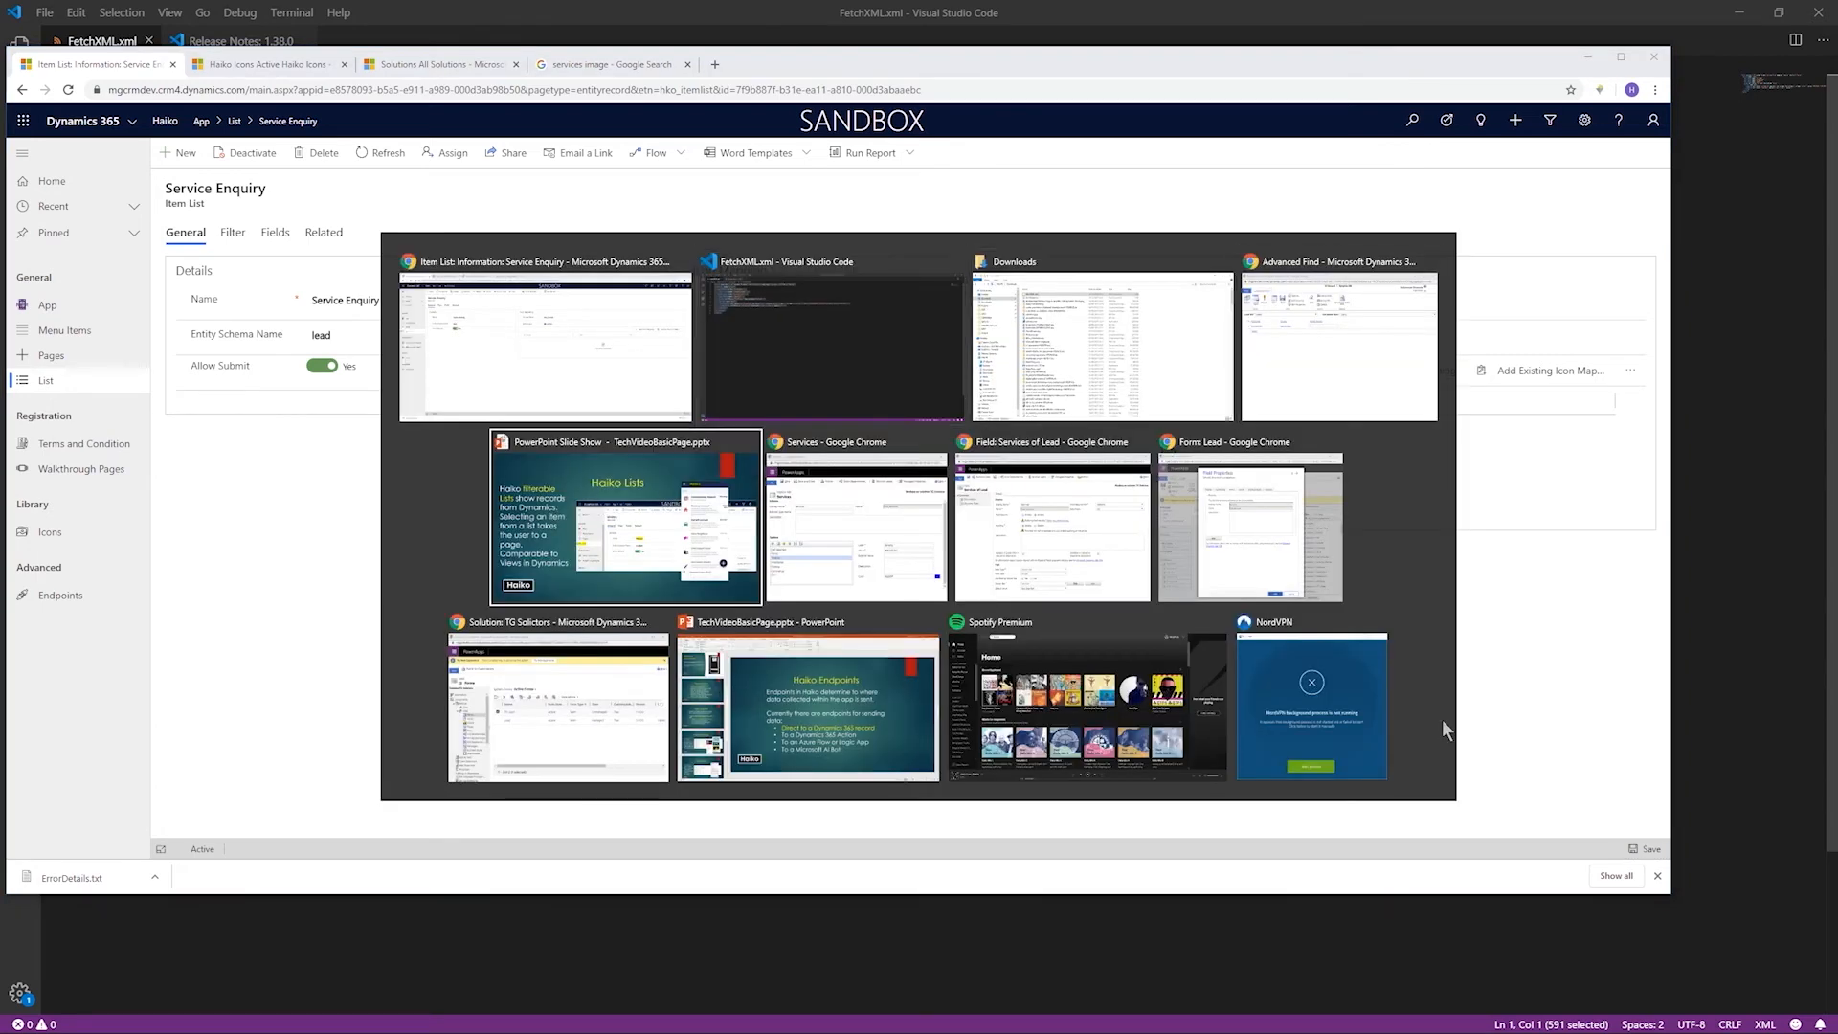
pyautogui.hotkey('alt', 'Tab')
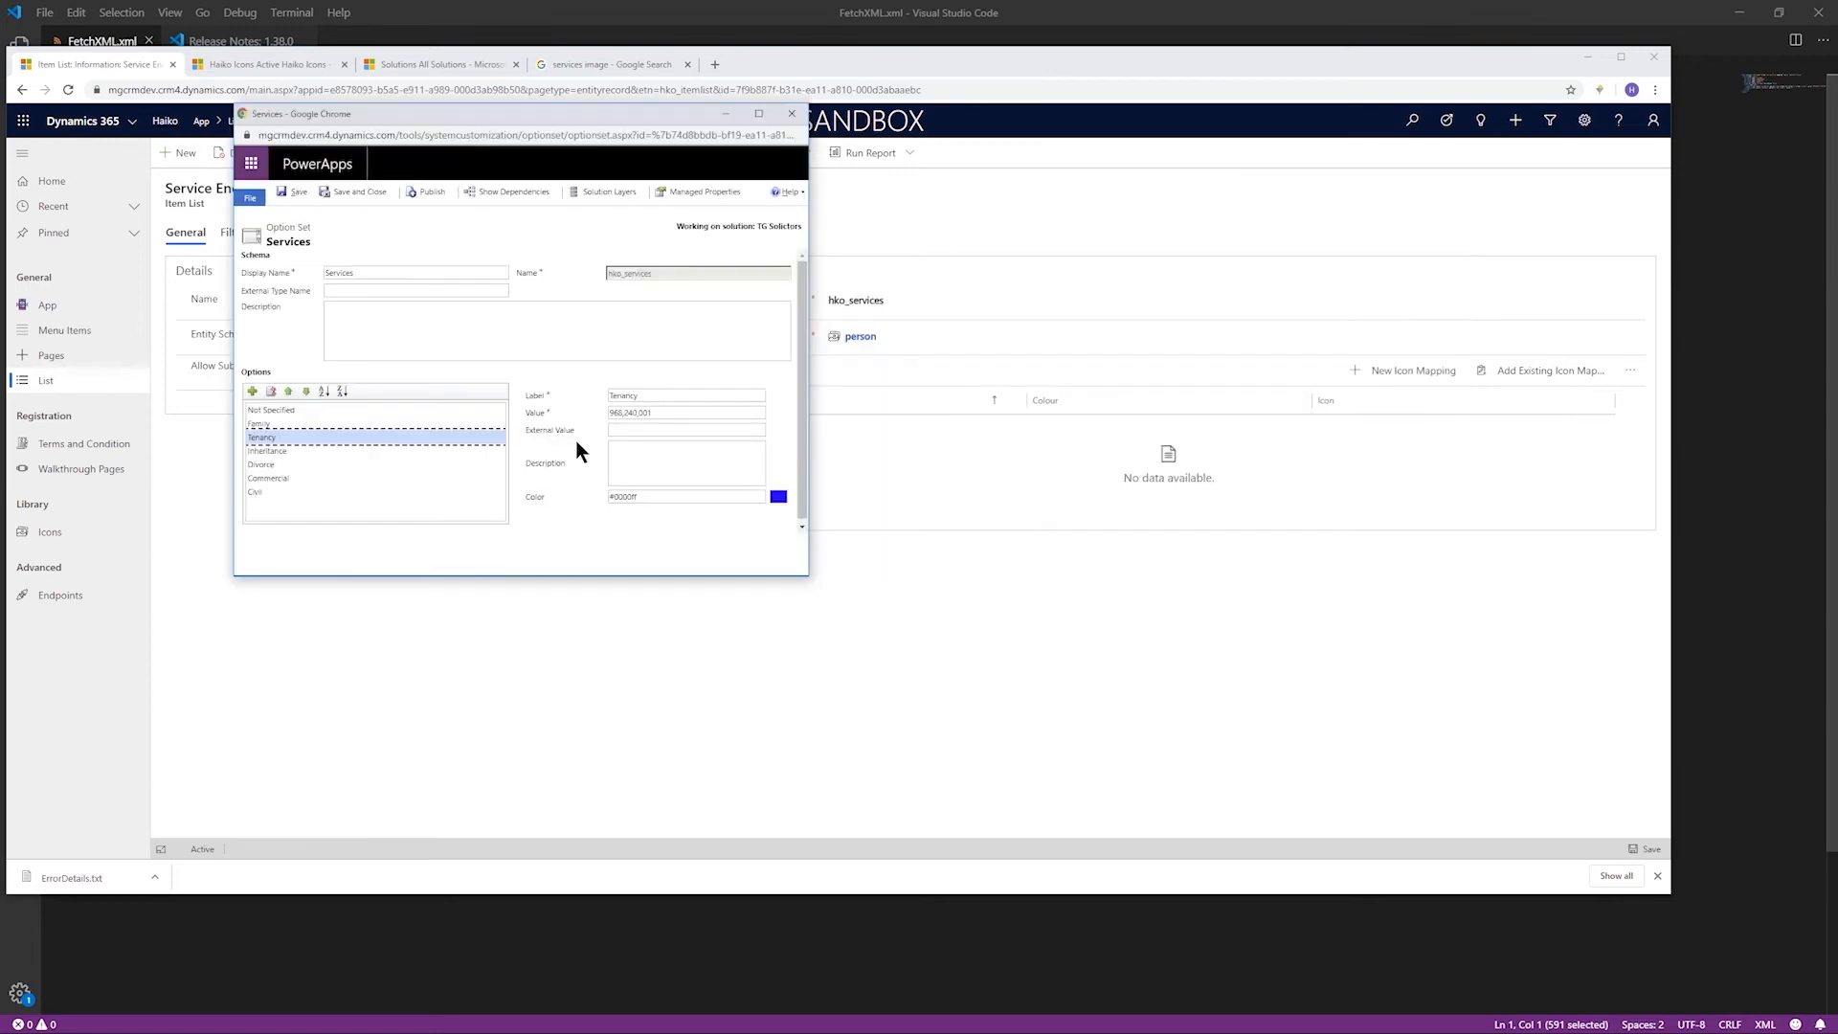
pyautogui.click(324, 411)
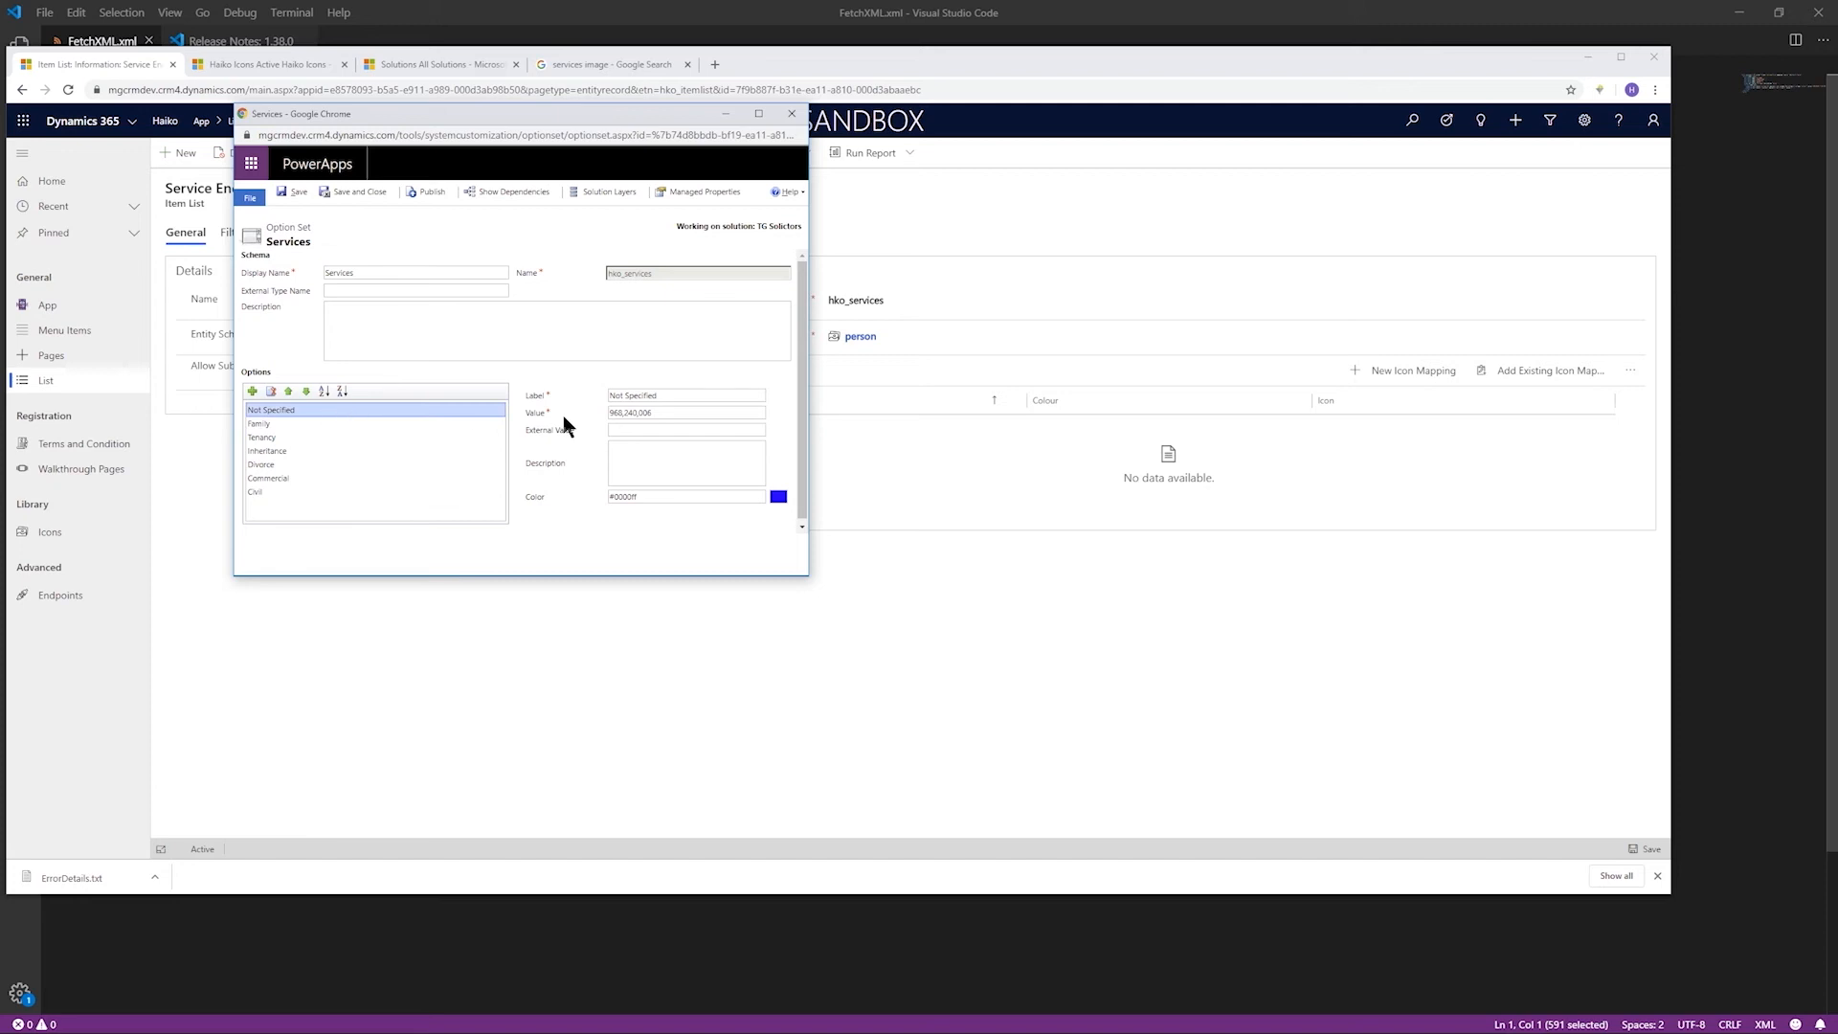
pyautogui.click(644, 412)
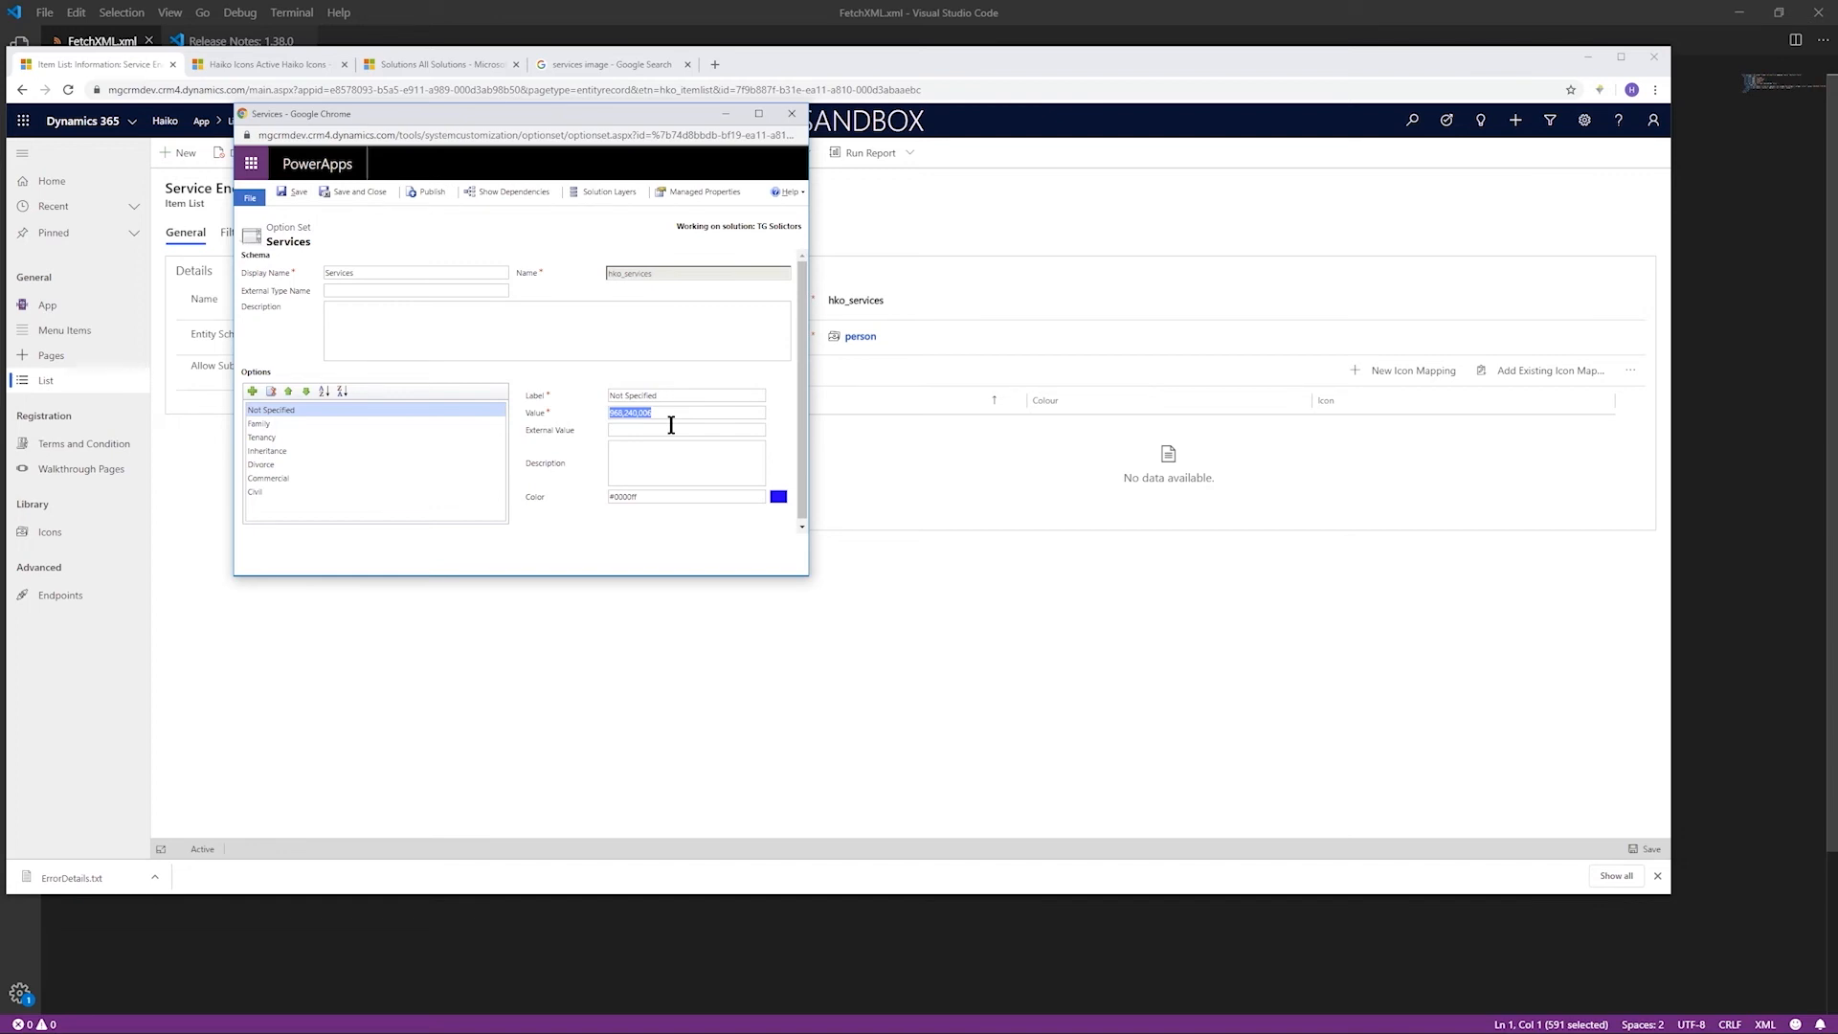
pyautogui.click(298, 438)
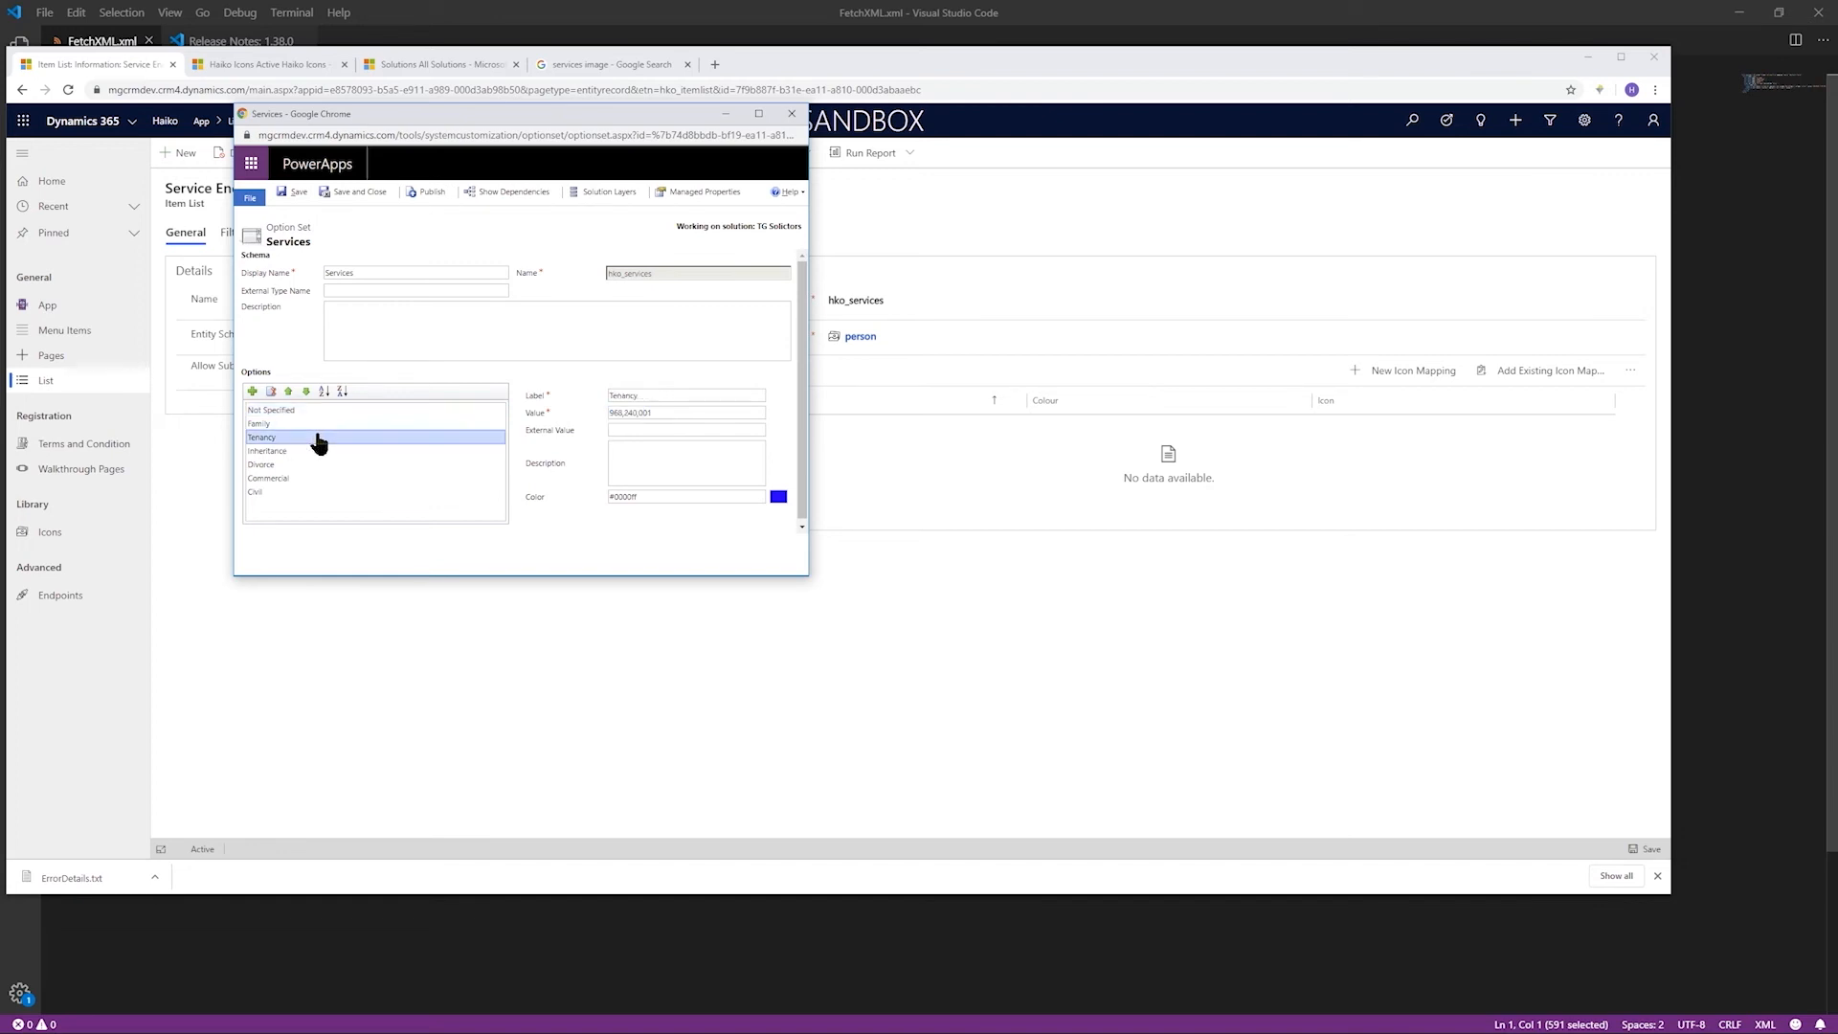
pyautogui.doubleClick(677, 412)
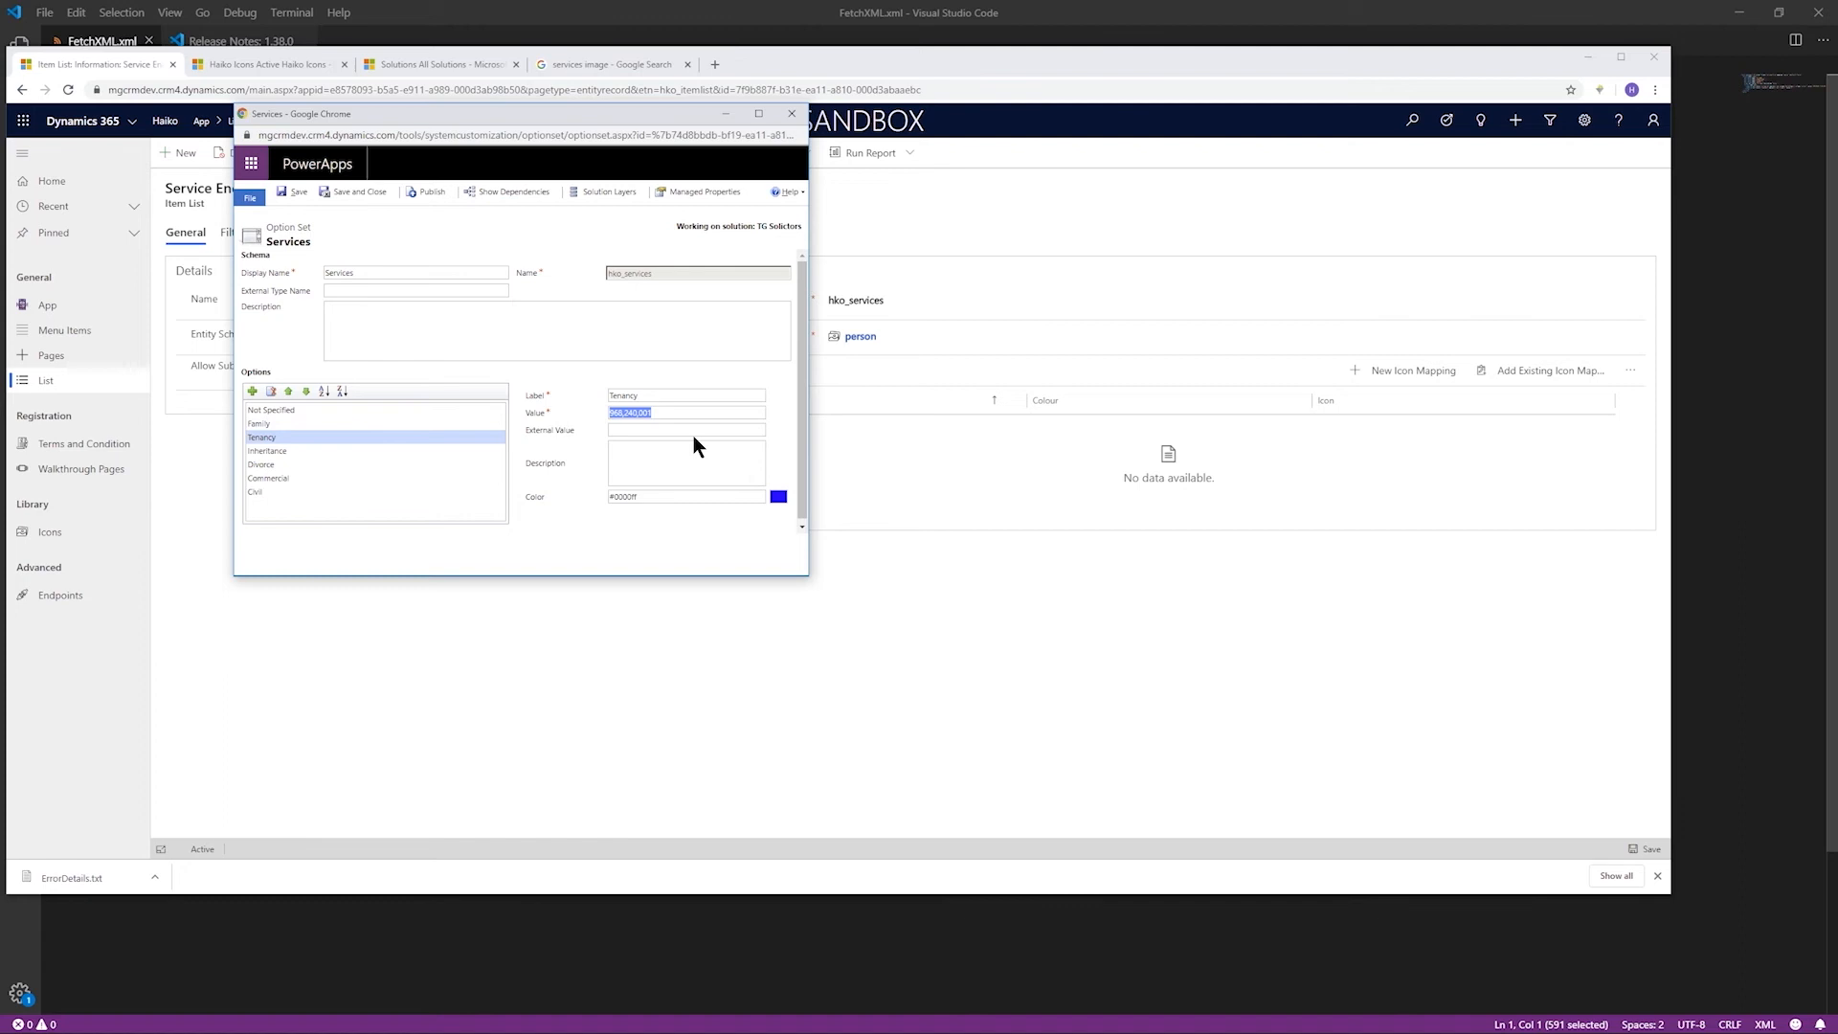
# Start a new icon mapping for the Service Enquiry list and set its Option Set Value to 968,240,001.
pyautogui.click(1034, 584)
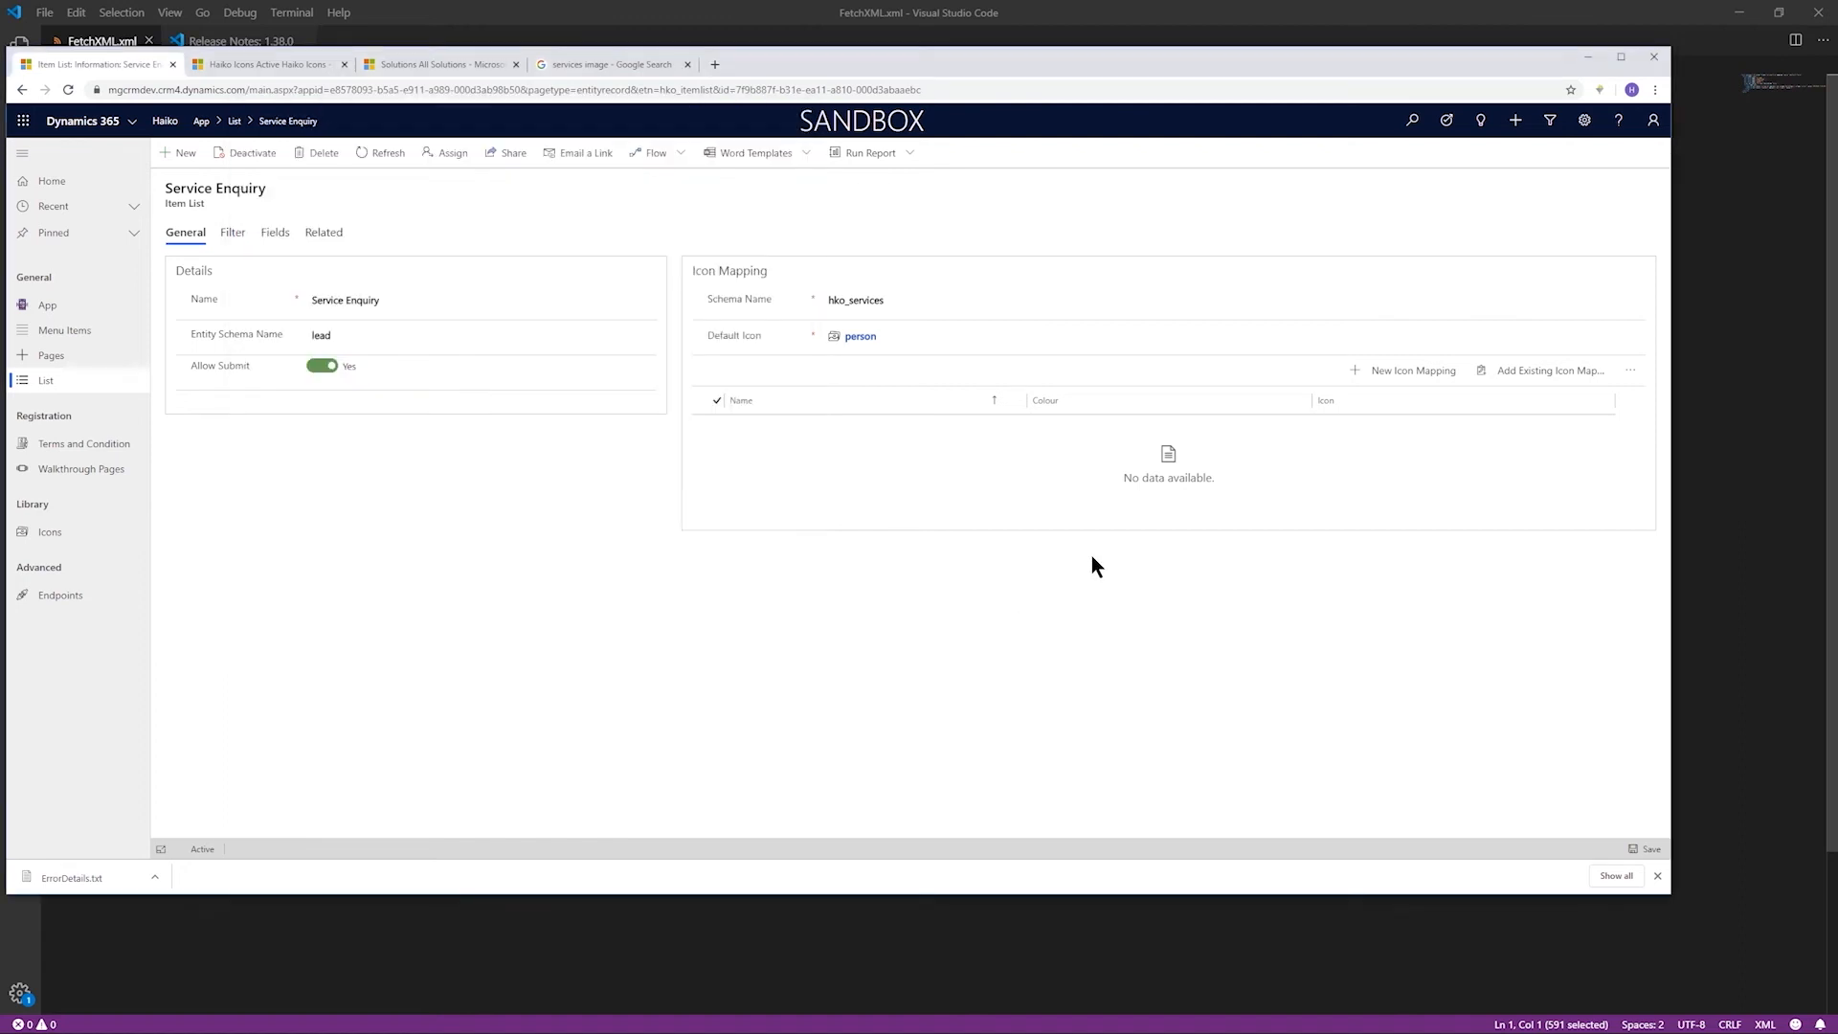
pyautogui.click(1423, 370)
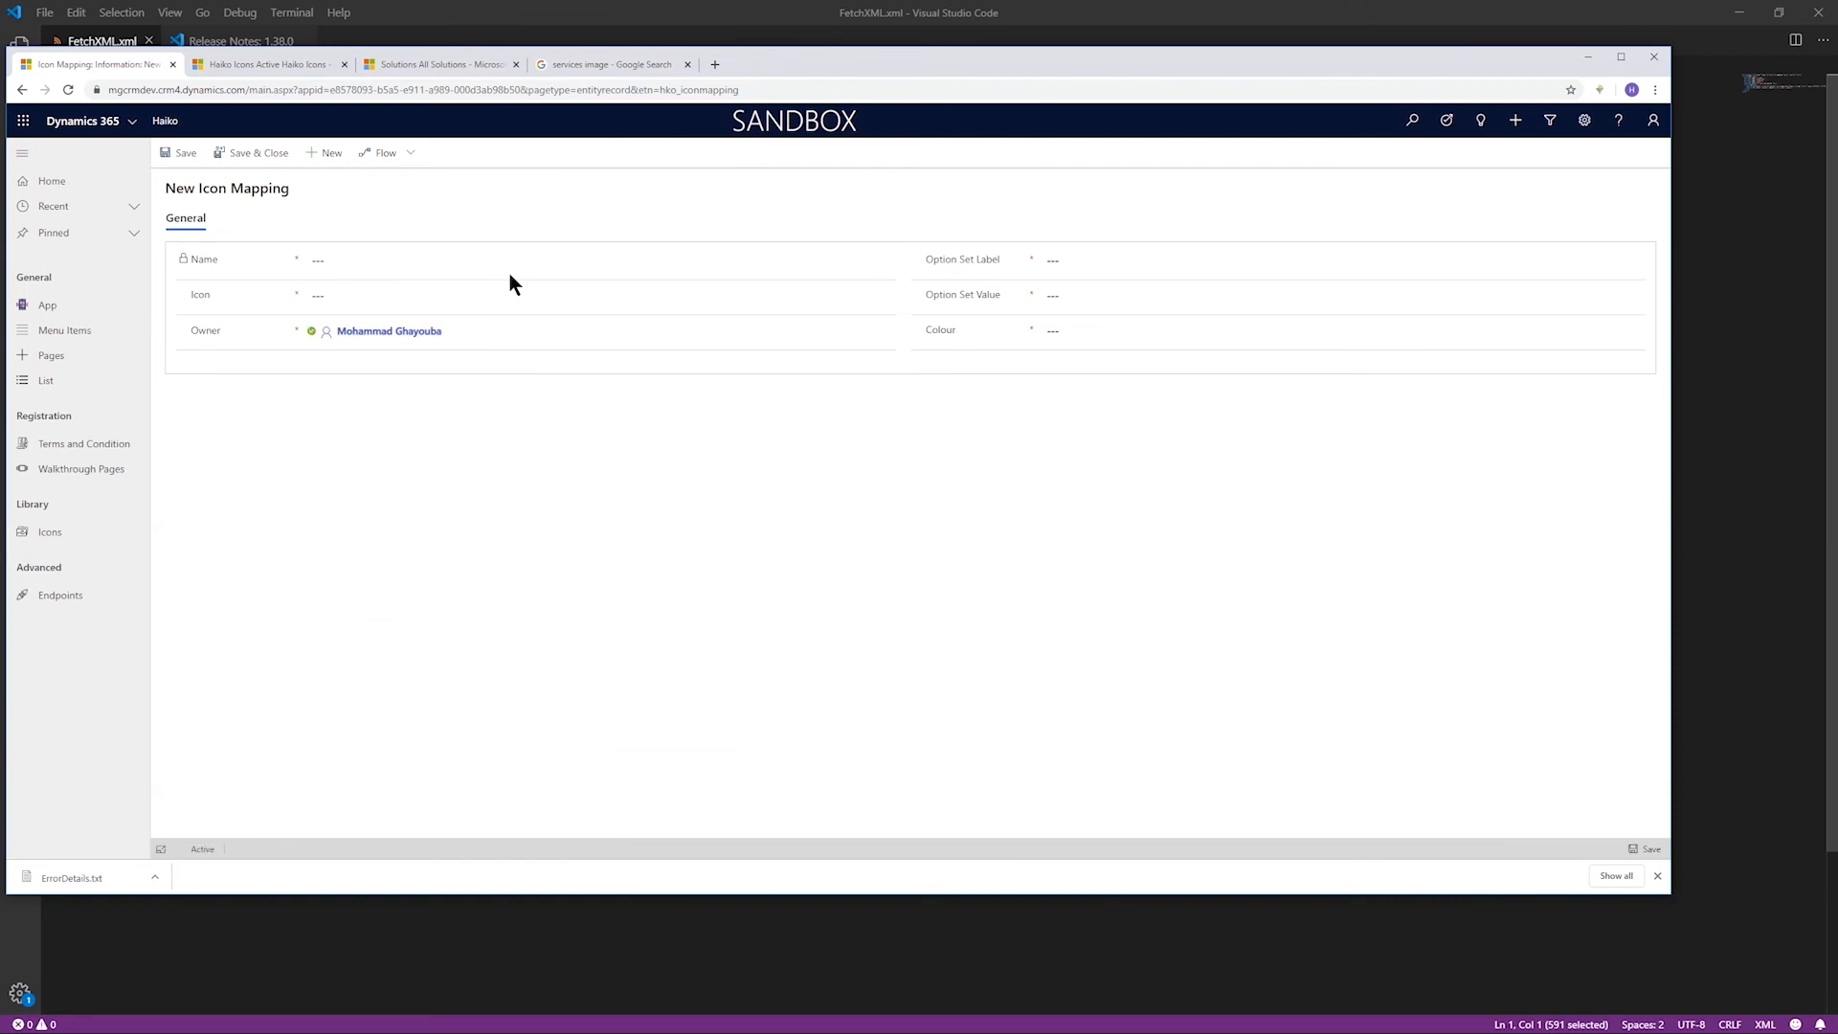
pyautogui.click(1043, 258)
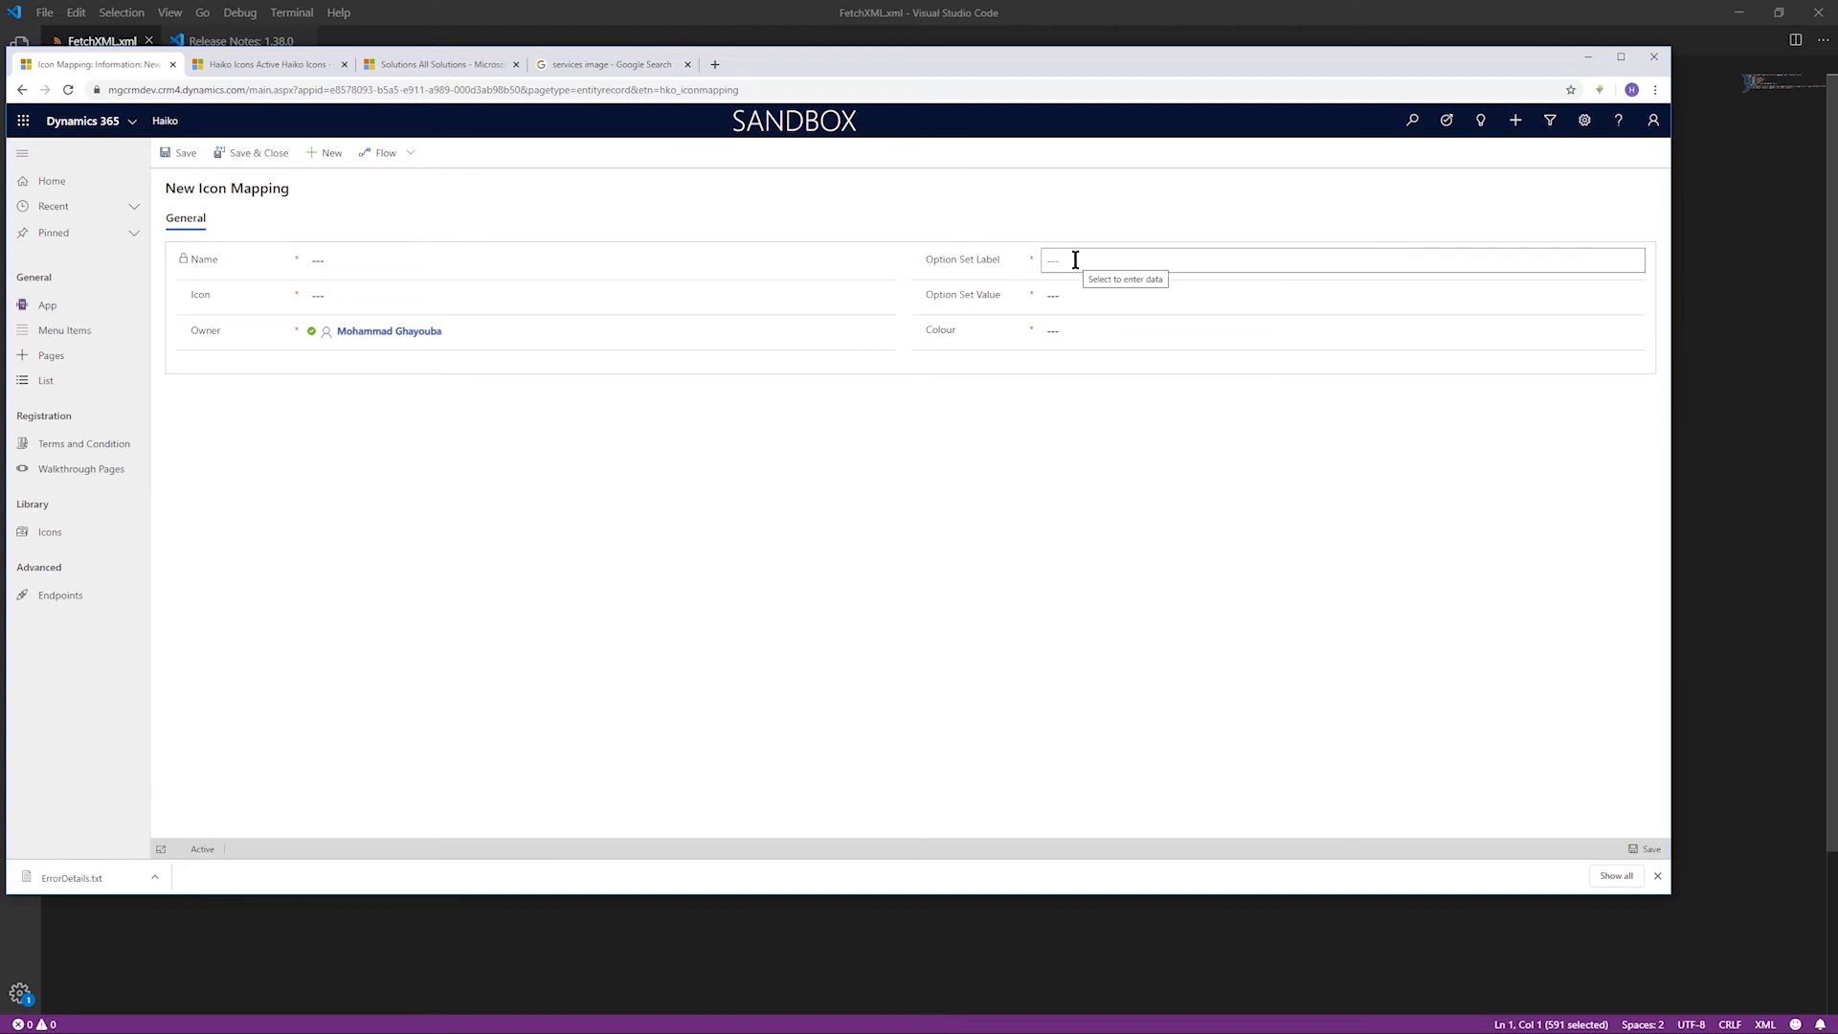
pyautogui.click(1076, 260)
pyautogui.write('968,230.001')
pyautogui.moveTo(1138, 265); pyautogui.dragTo(1035, 265)
pyautogui.hotkey('ctrl', 'x')
pyautogui.click(1070, 293)
pyautogui.hotkey('ctrl', 'v')
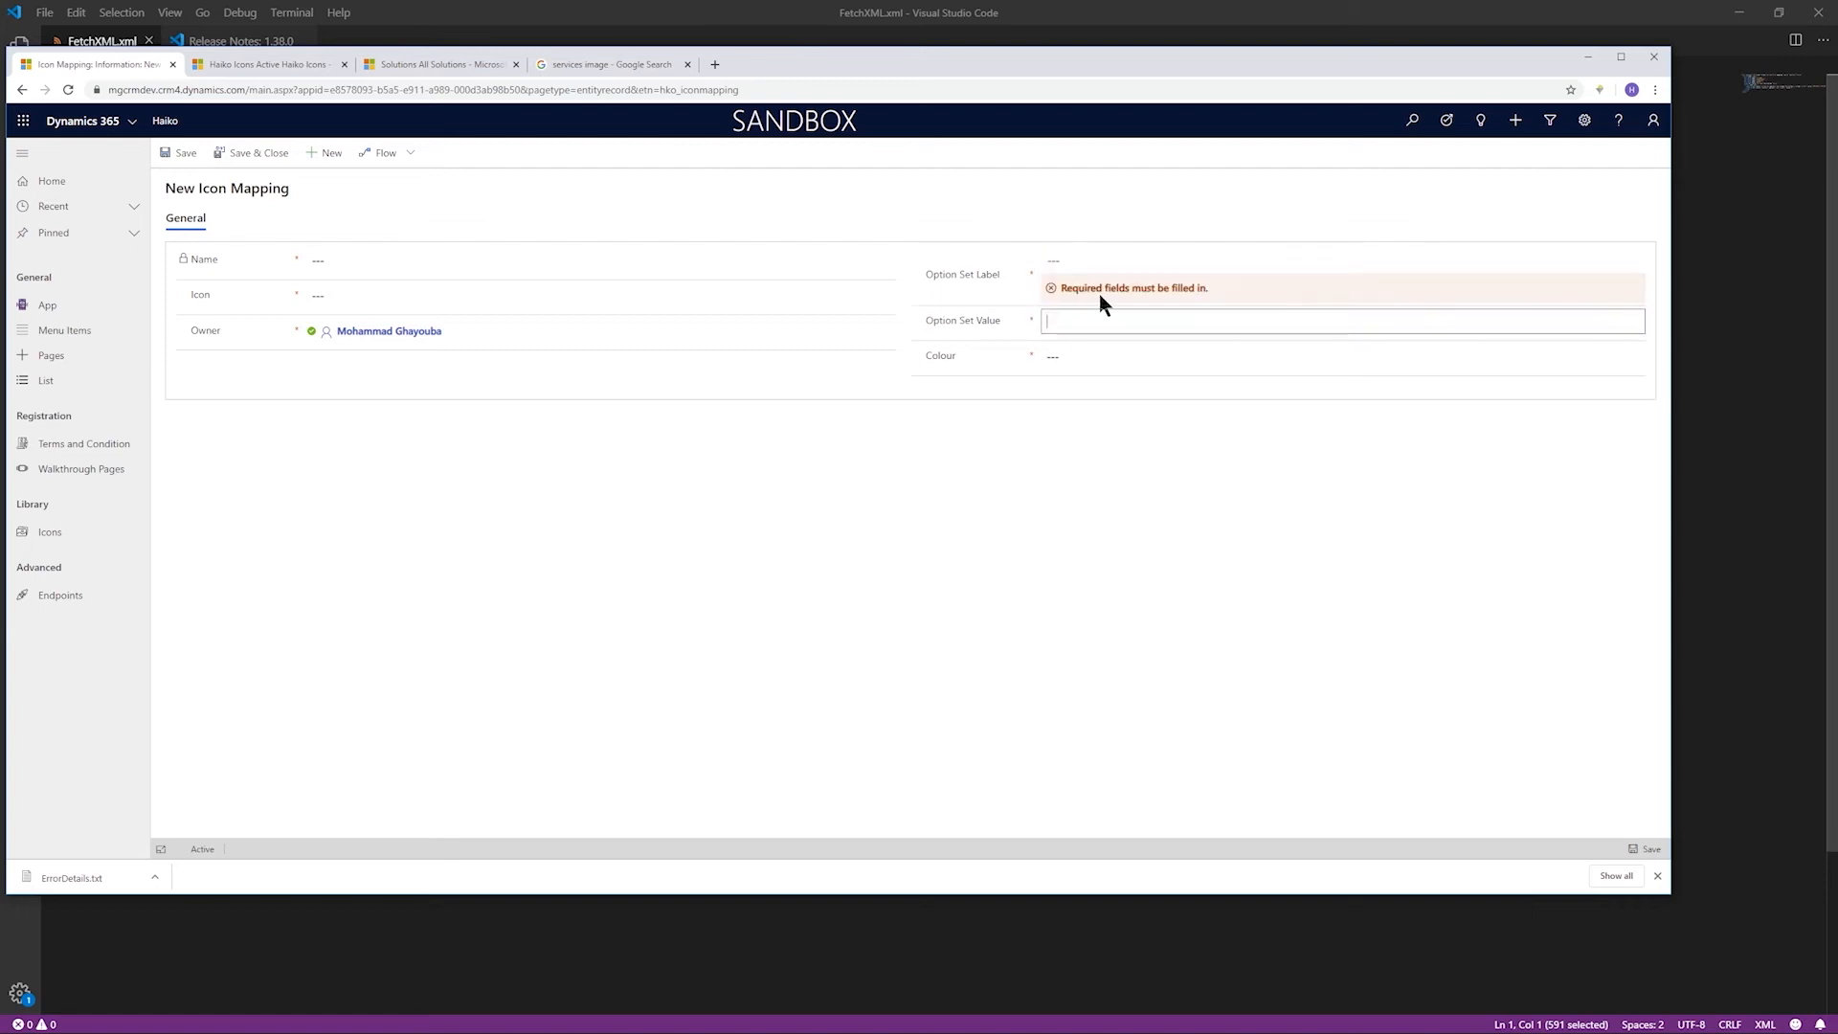
# Set the icon mapping's Option Set Label to Property.
pyautogui.click(1080, 261)
pyautogui.write('Family')
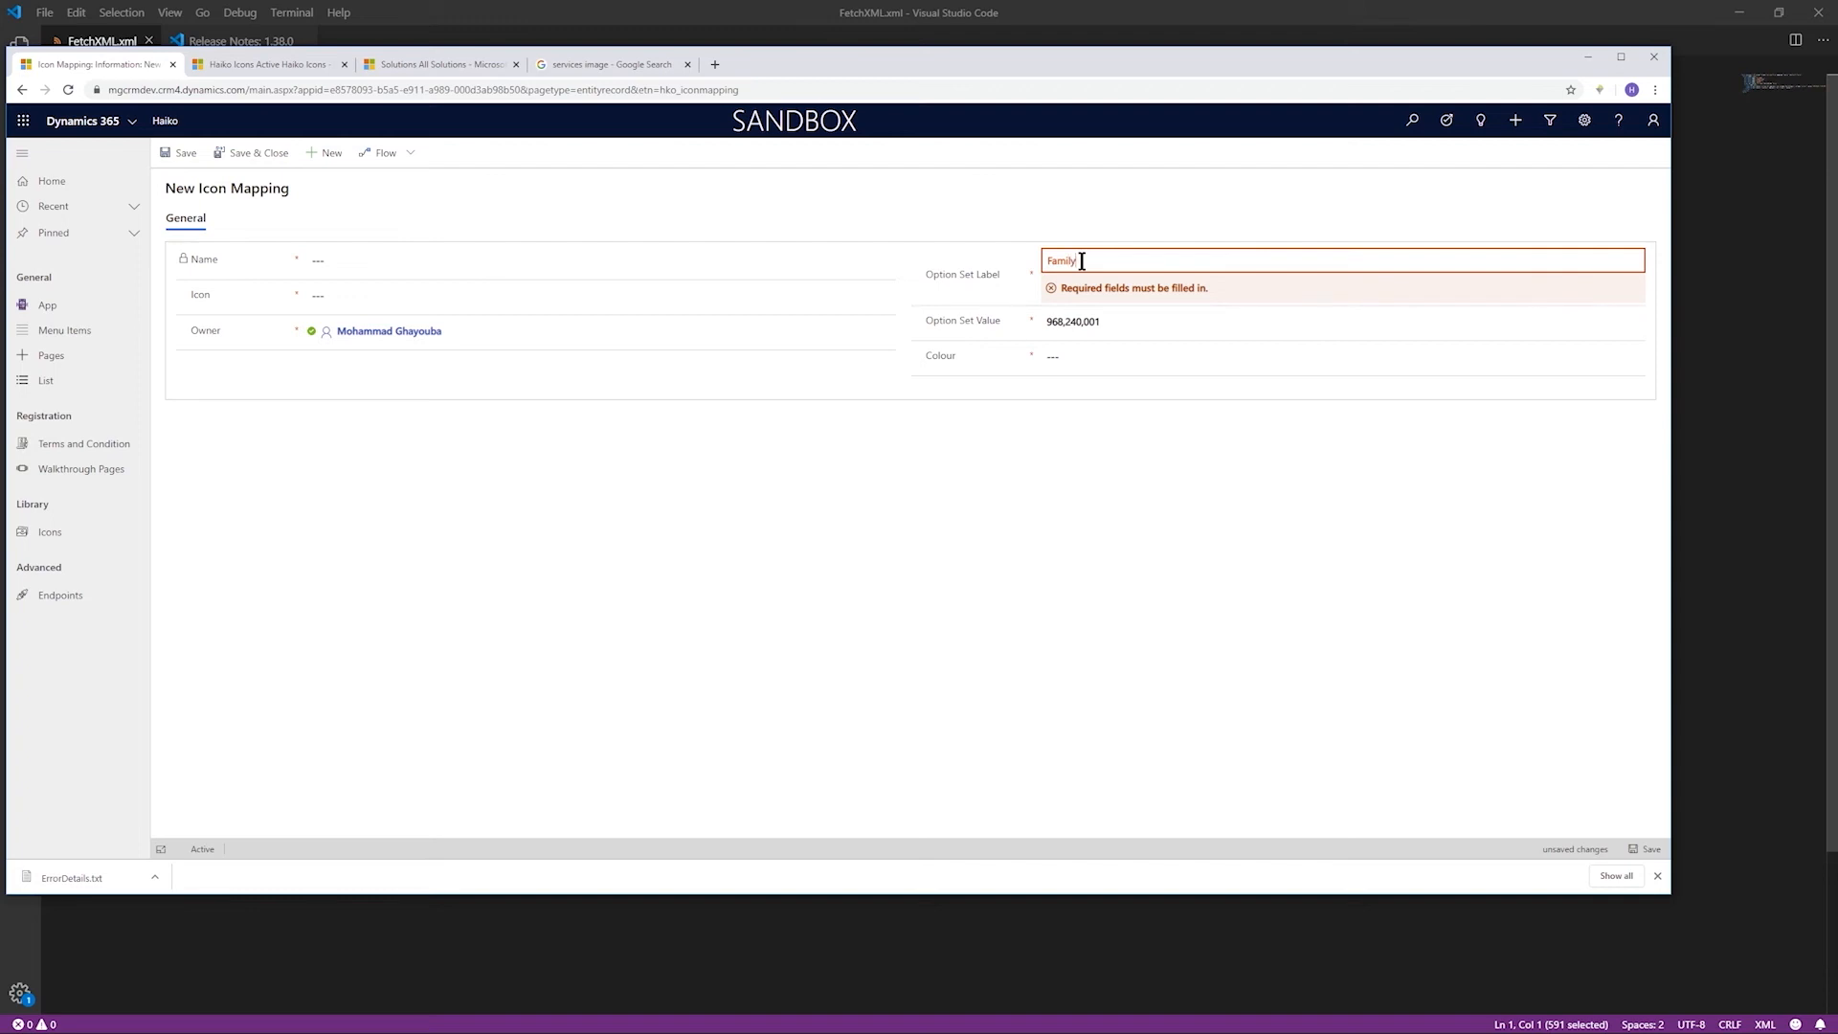
pyautogui.hotkey('ctrl', 'a')
pyautogui.hotkey('alt', 'Tab')
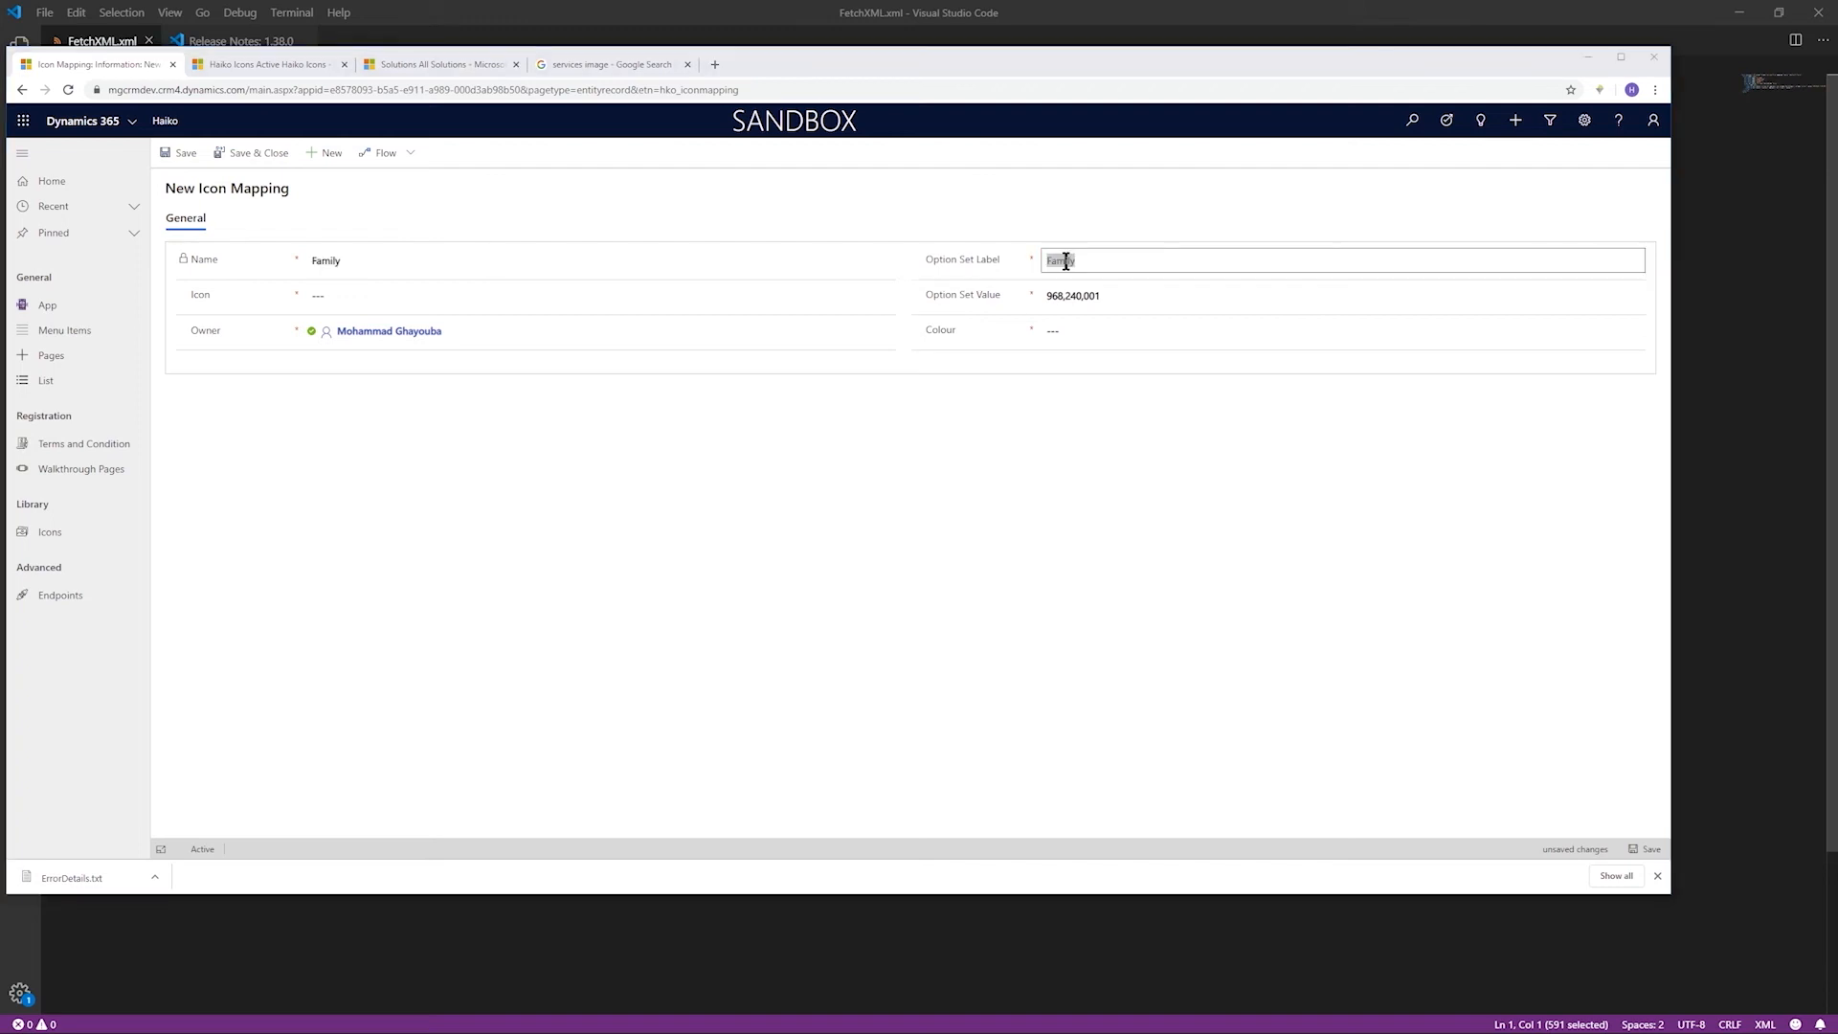
pyautogui.hotkey('alt', 'Tab')
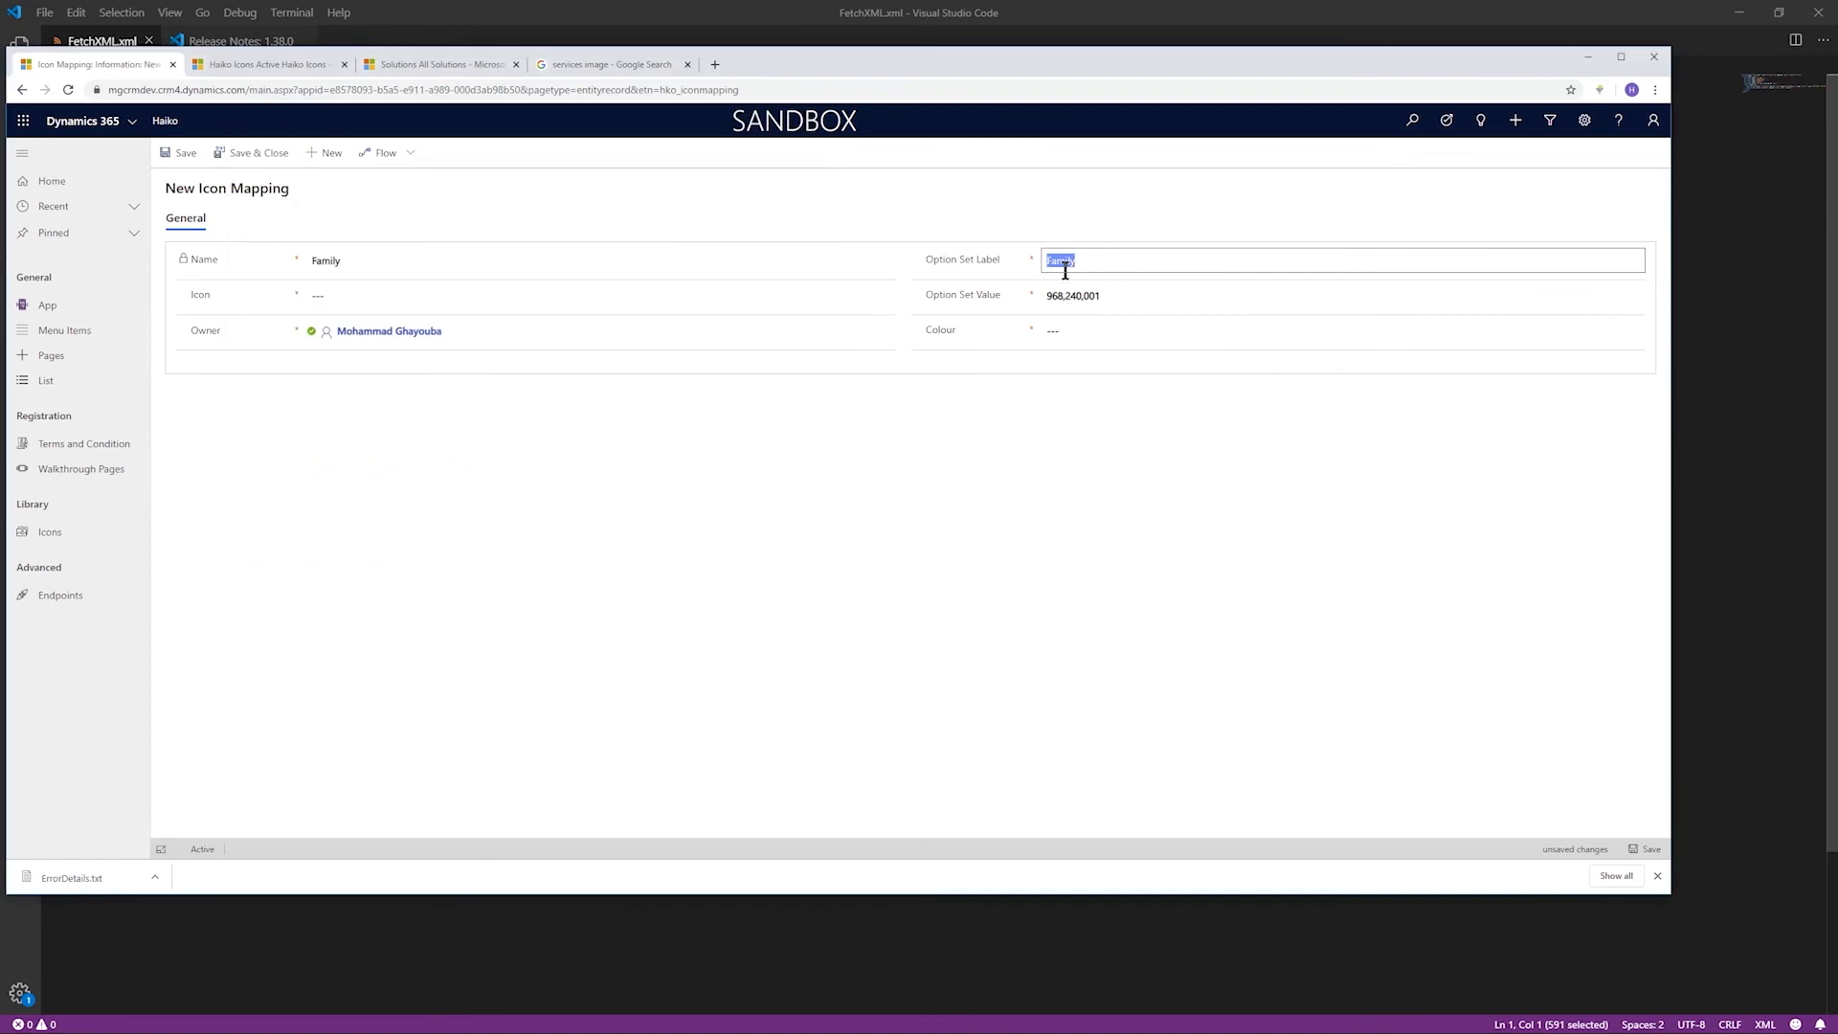
pyautogui.write('Proje')
pyautogui.click(1089, 296)
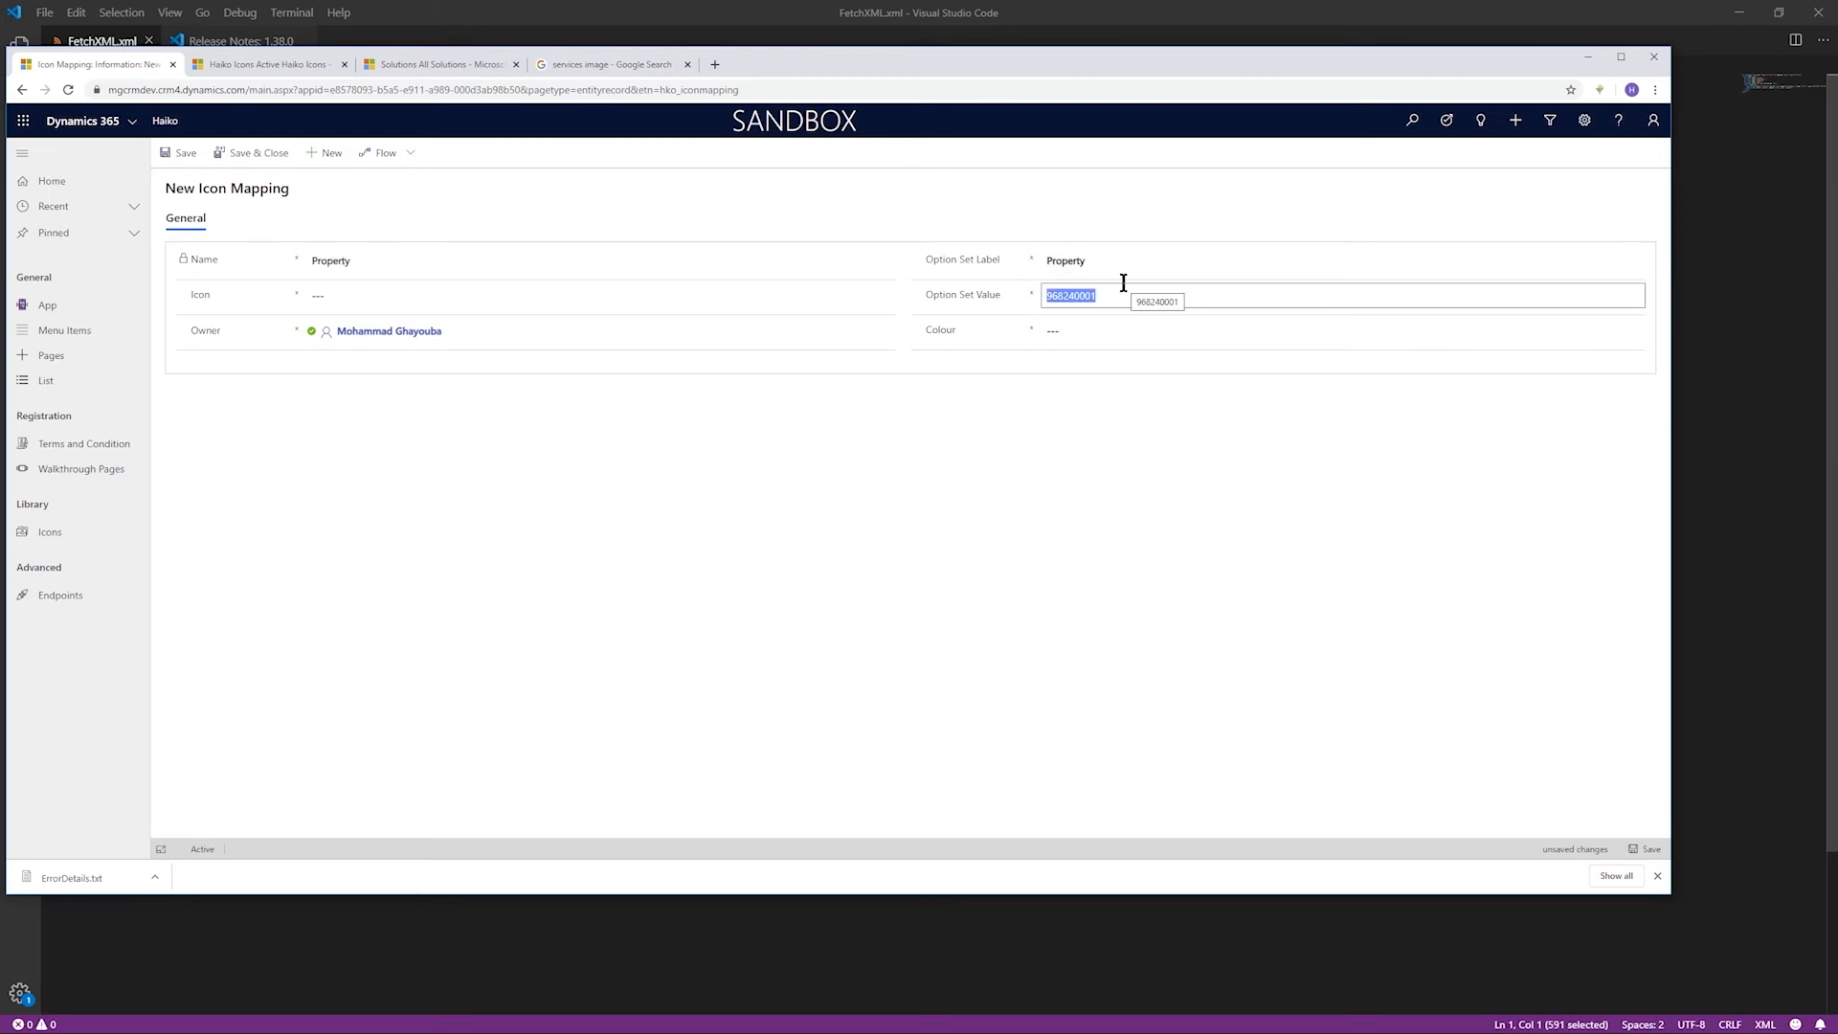
# Search the web in a new browser tab for "color picker", choose a pink hue, and copy its hex code.
pyautogui.click(1096, 330)
pyautogui.click(714, 64)
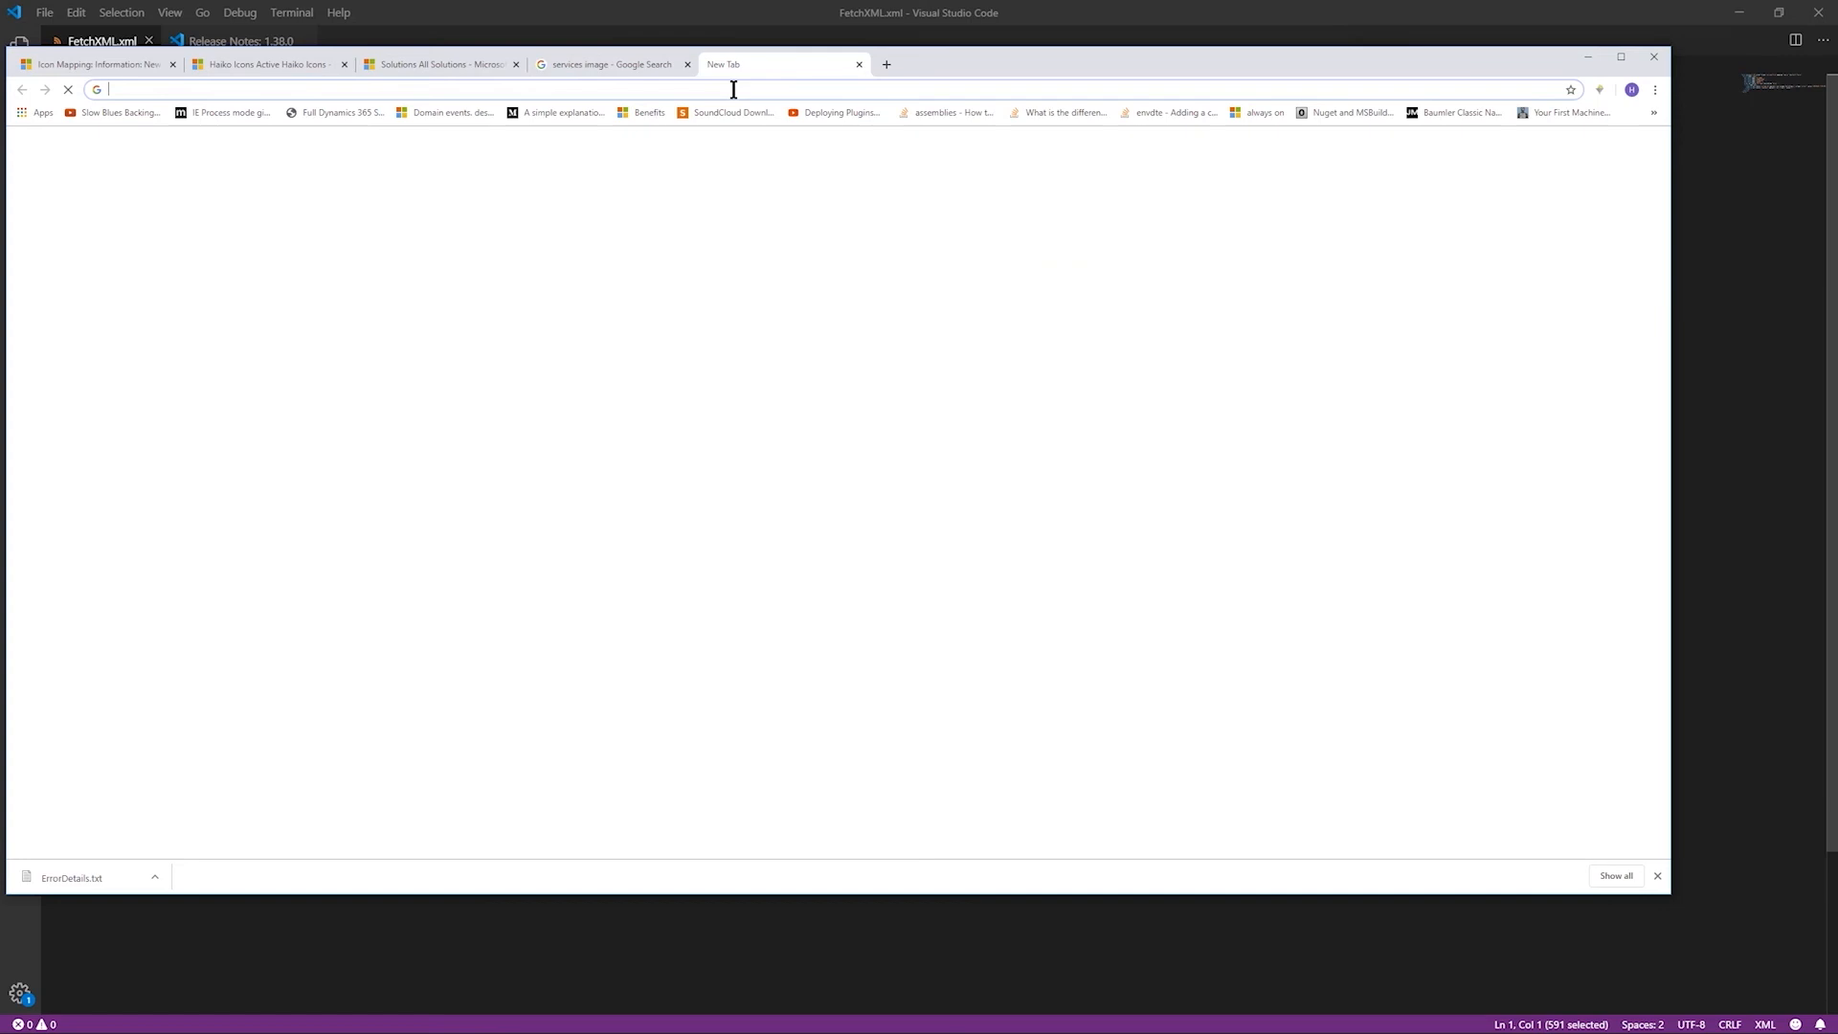
pyautogui.write('color picker')
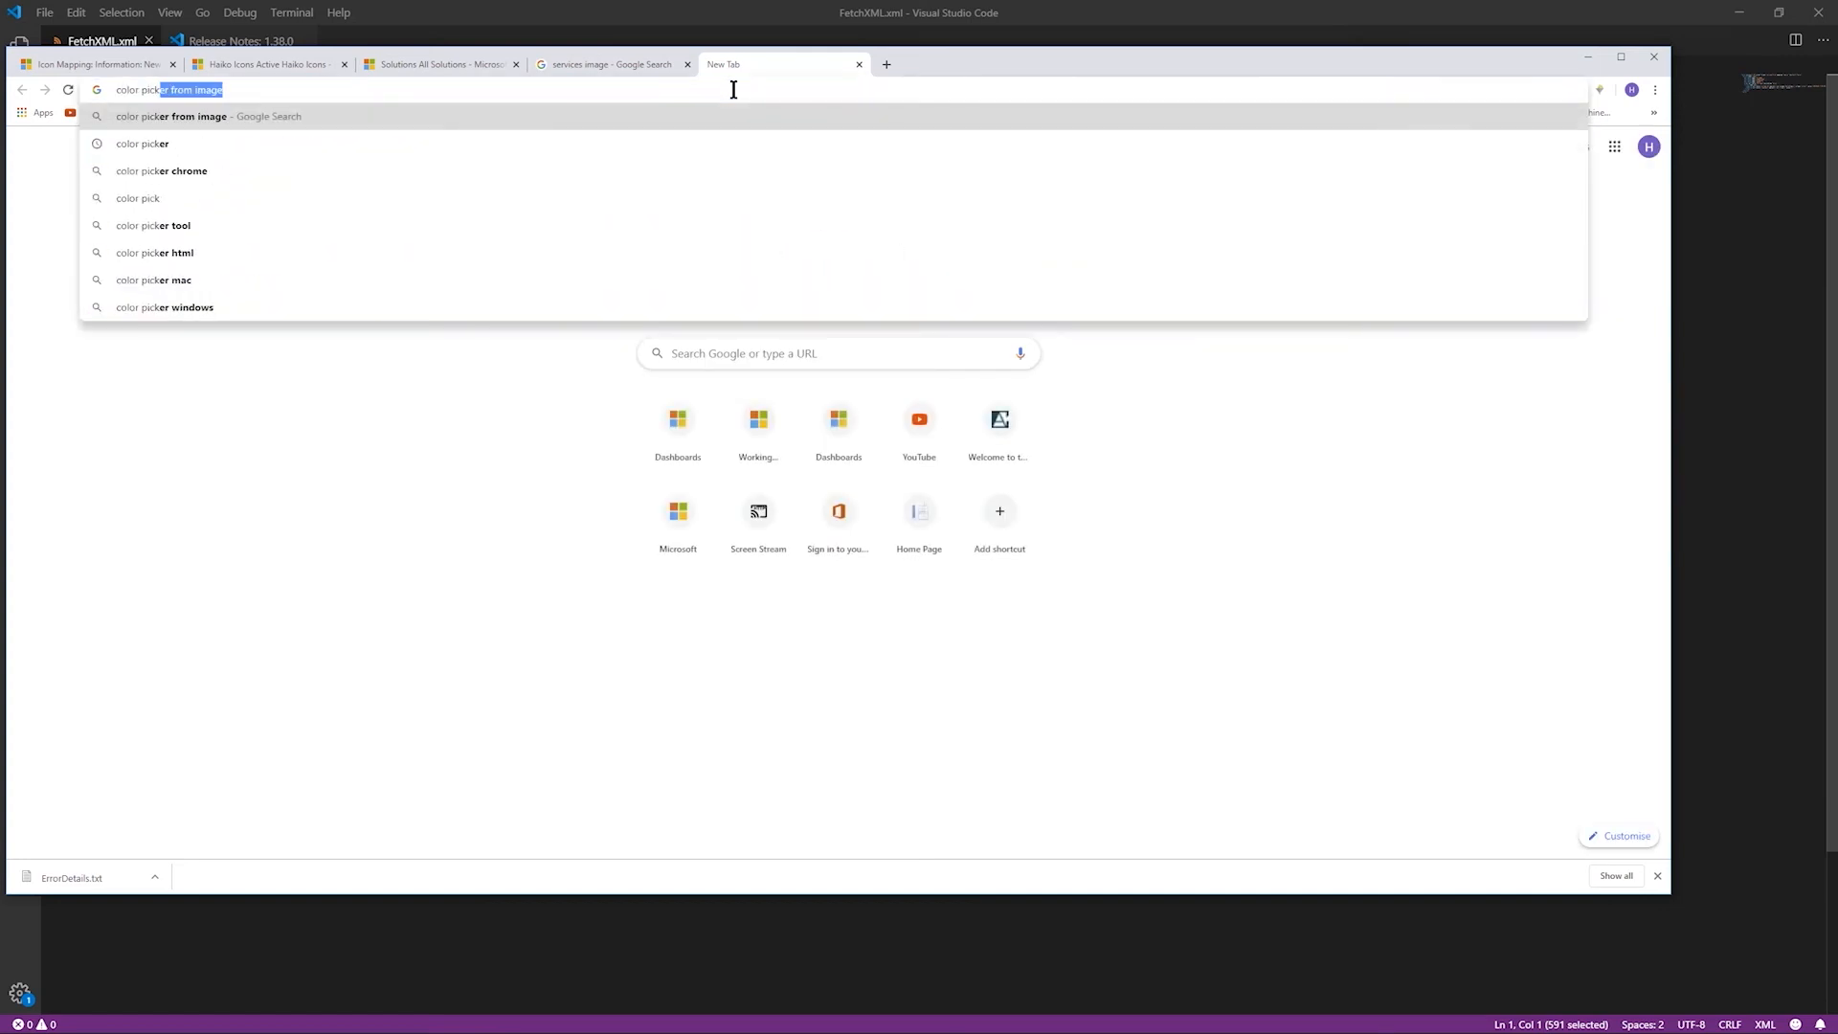
pyautogui.press('Return')
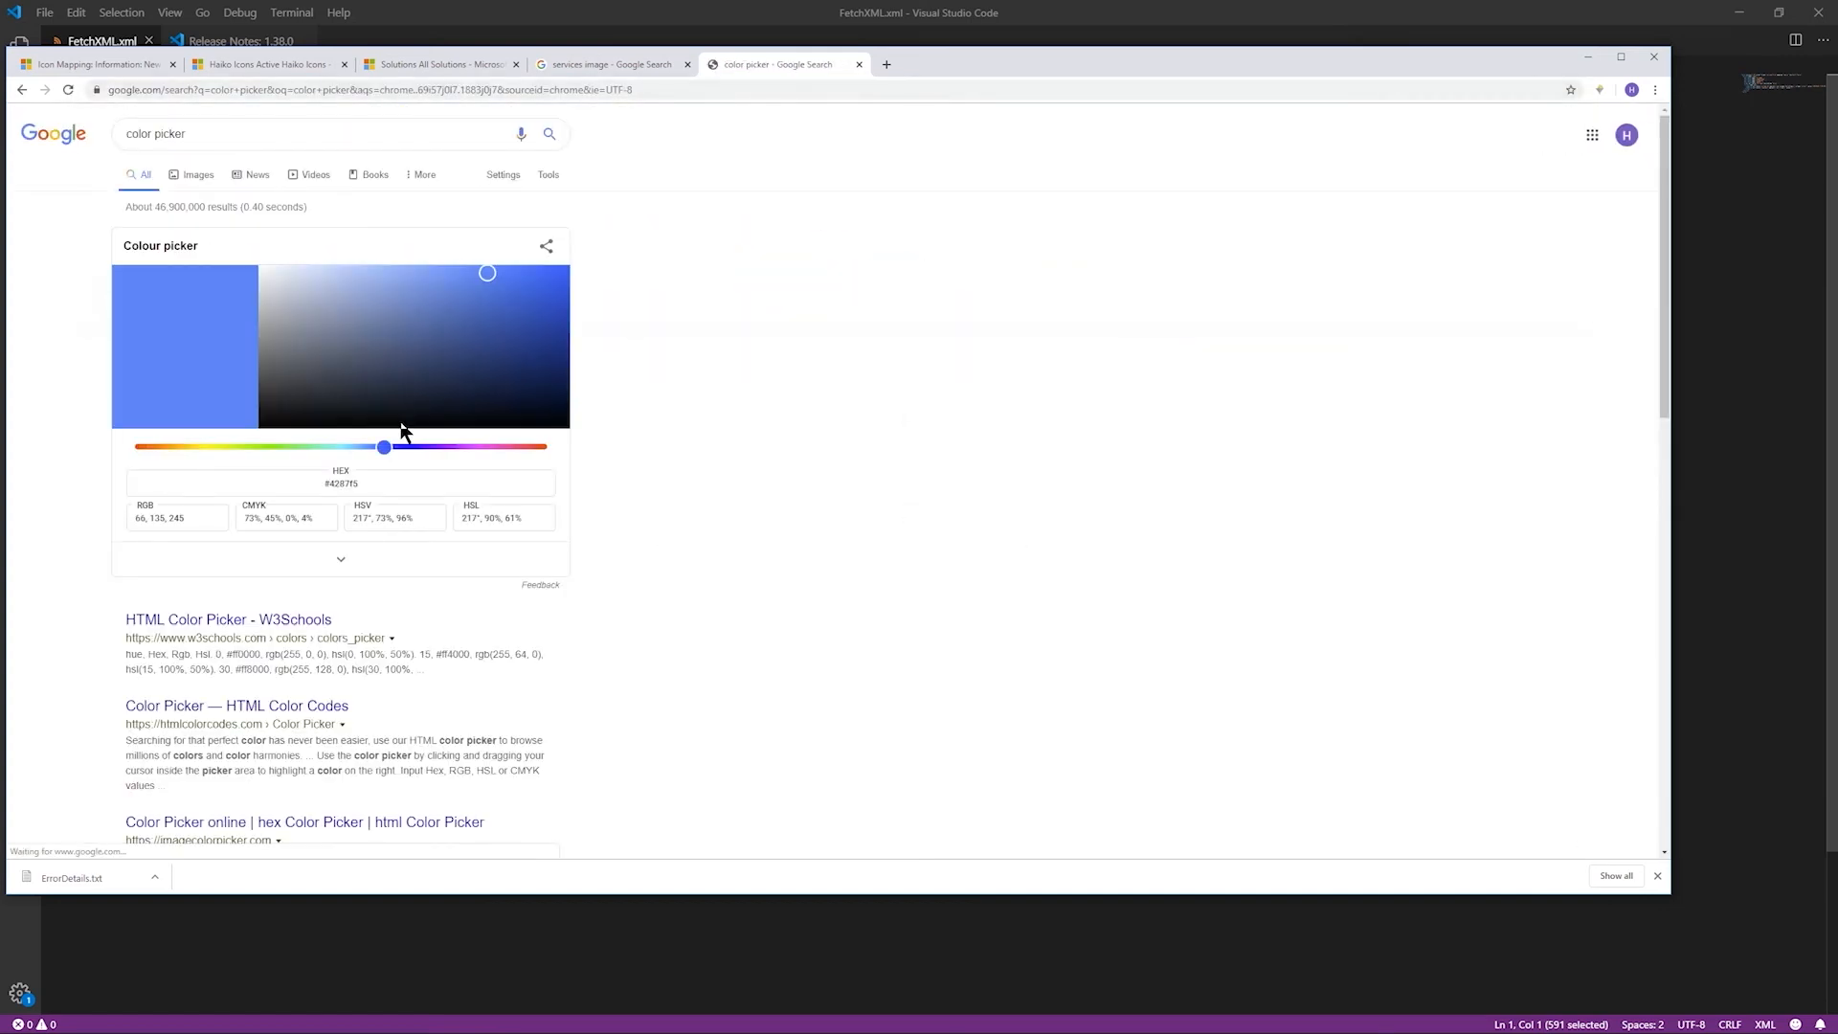
pyautogui.click(508, 448)
pyautogui.moveTo(326, 484); pyautogui.dragTo(360, 483)
pyautogui.hotkey('ctrl', 'c')
# Return to the new Property icon mapping and set its Colour to #f542a4.
pyautogui.hotkey('alt', 'Tab')
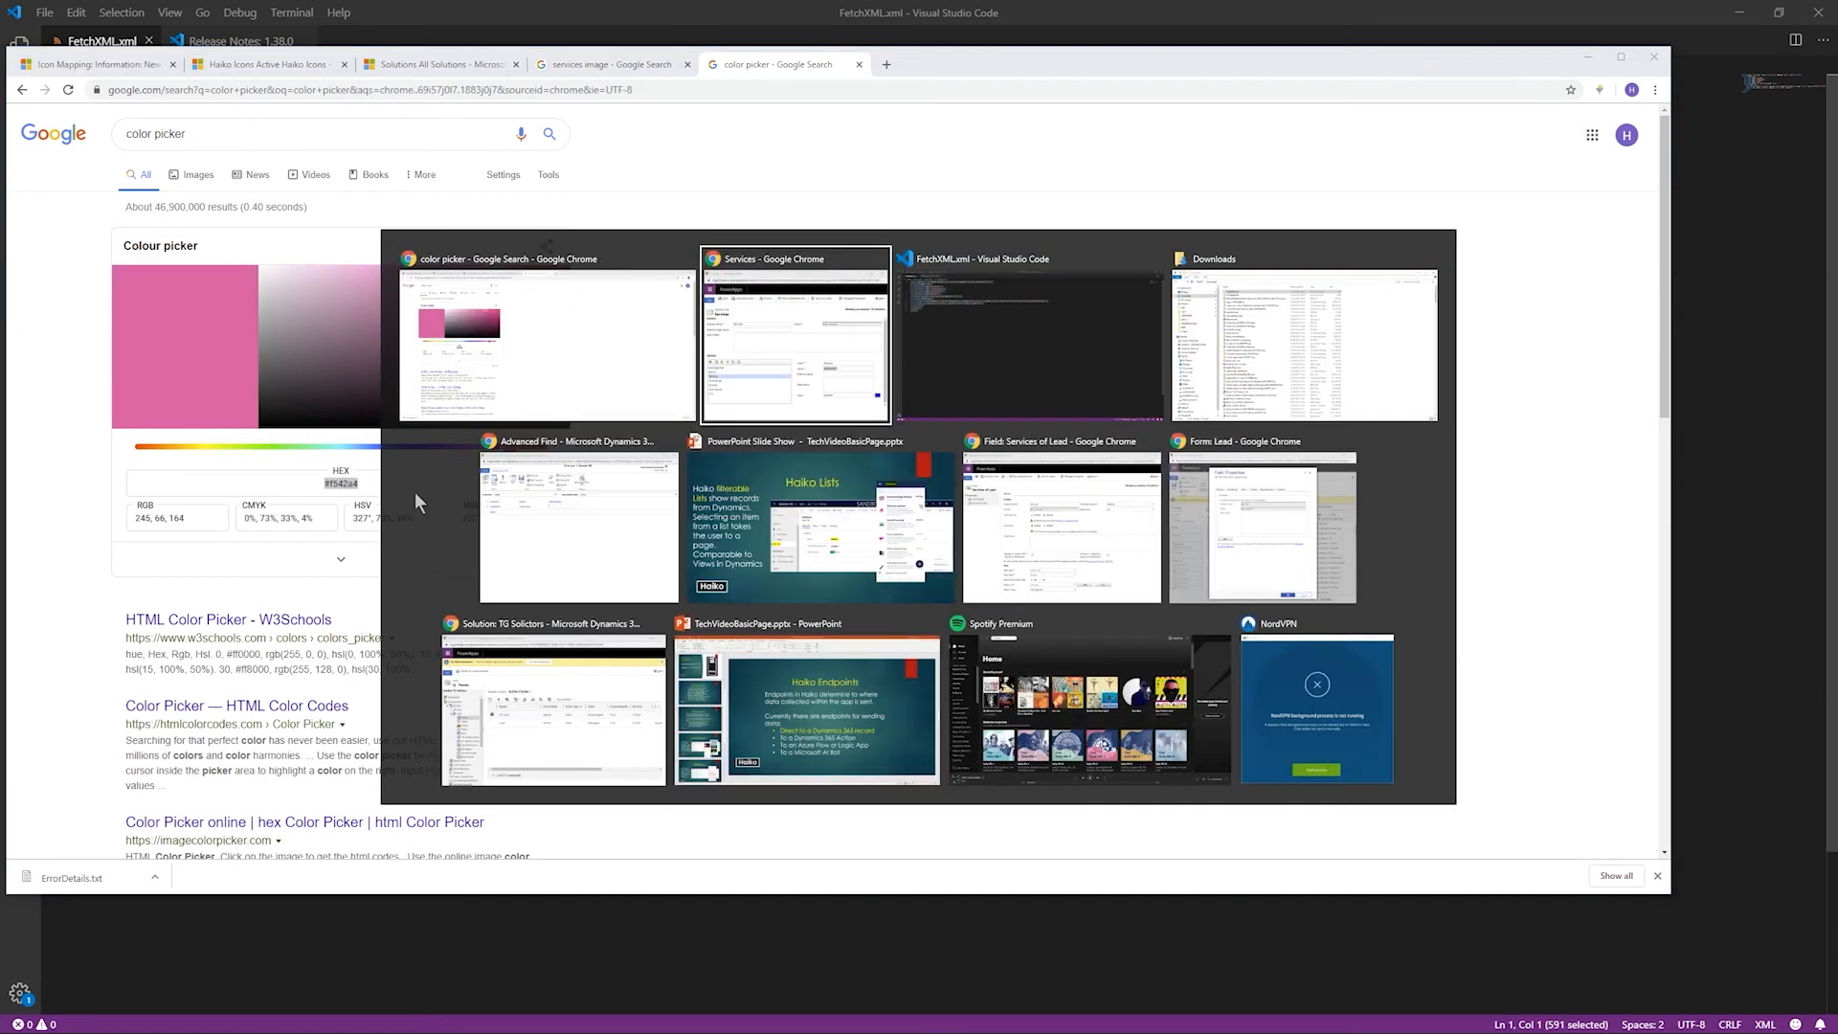
pyautogui.click(624, 512)
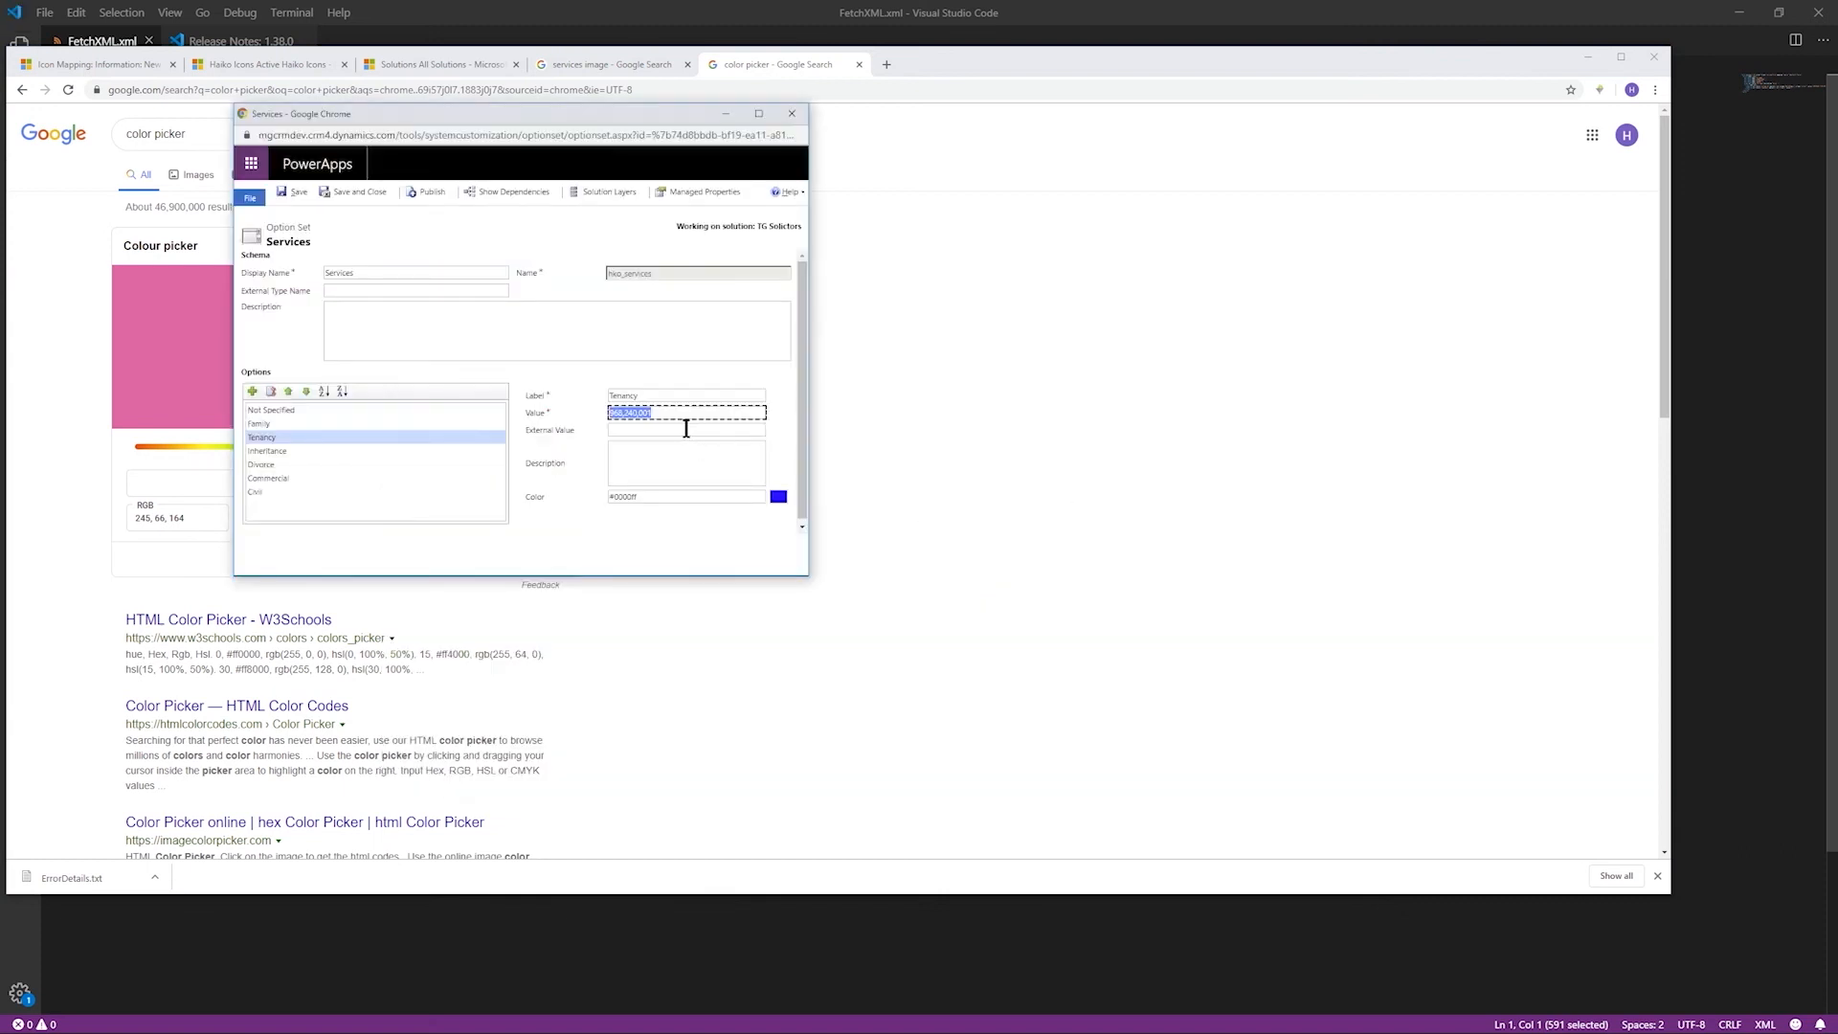
pyautogui.hotkey('alt', 'Tab')
pyautogui.hotkey('alt', 'Tab')
pyautogui.hotkey('alt', 'Tab')
pyautogui.hotkey('alt', 'Tab')
pyautogui.hotkey('alt', 'Tab')
pyautogui.hotkey('alt', 'Tab')
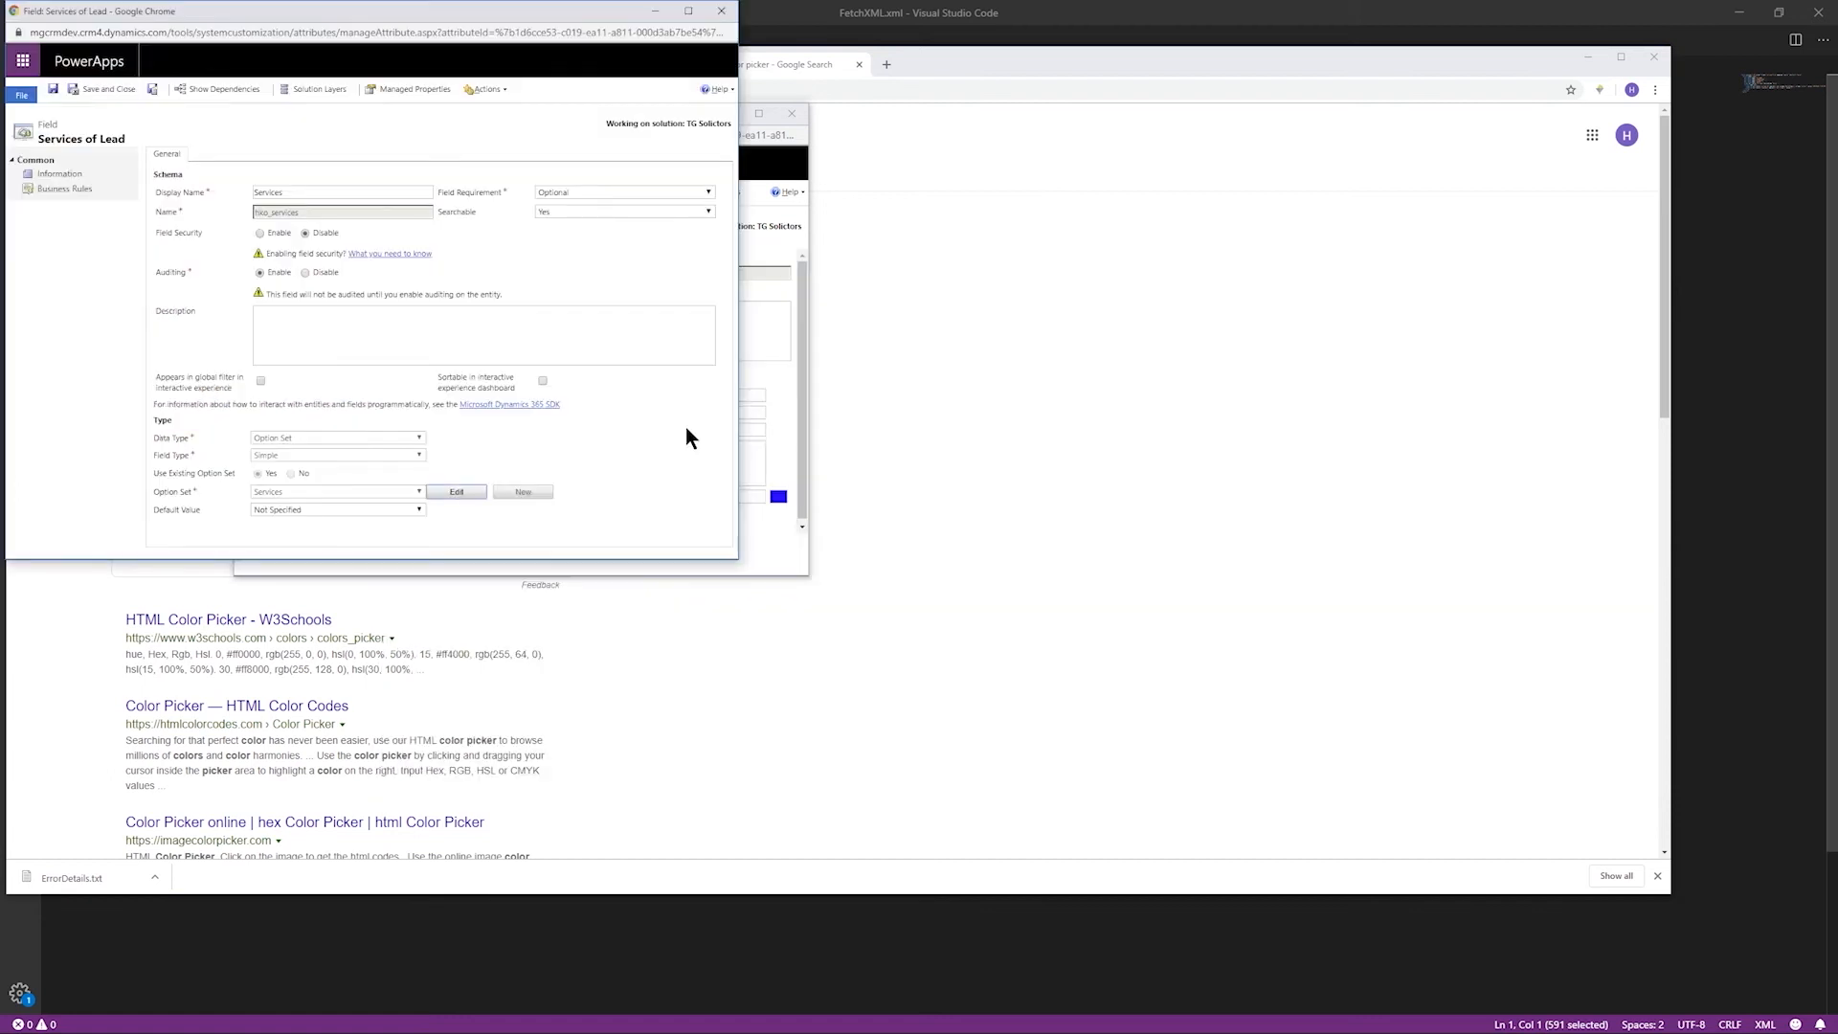
pyautogui.hotkey('alt', 'Tab')
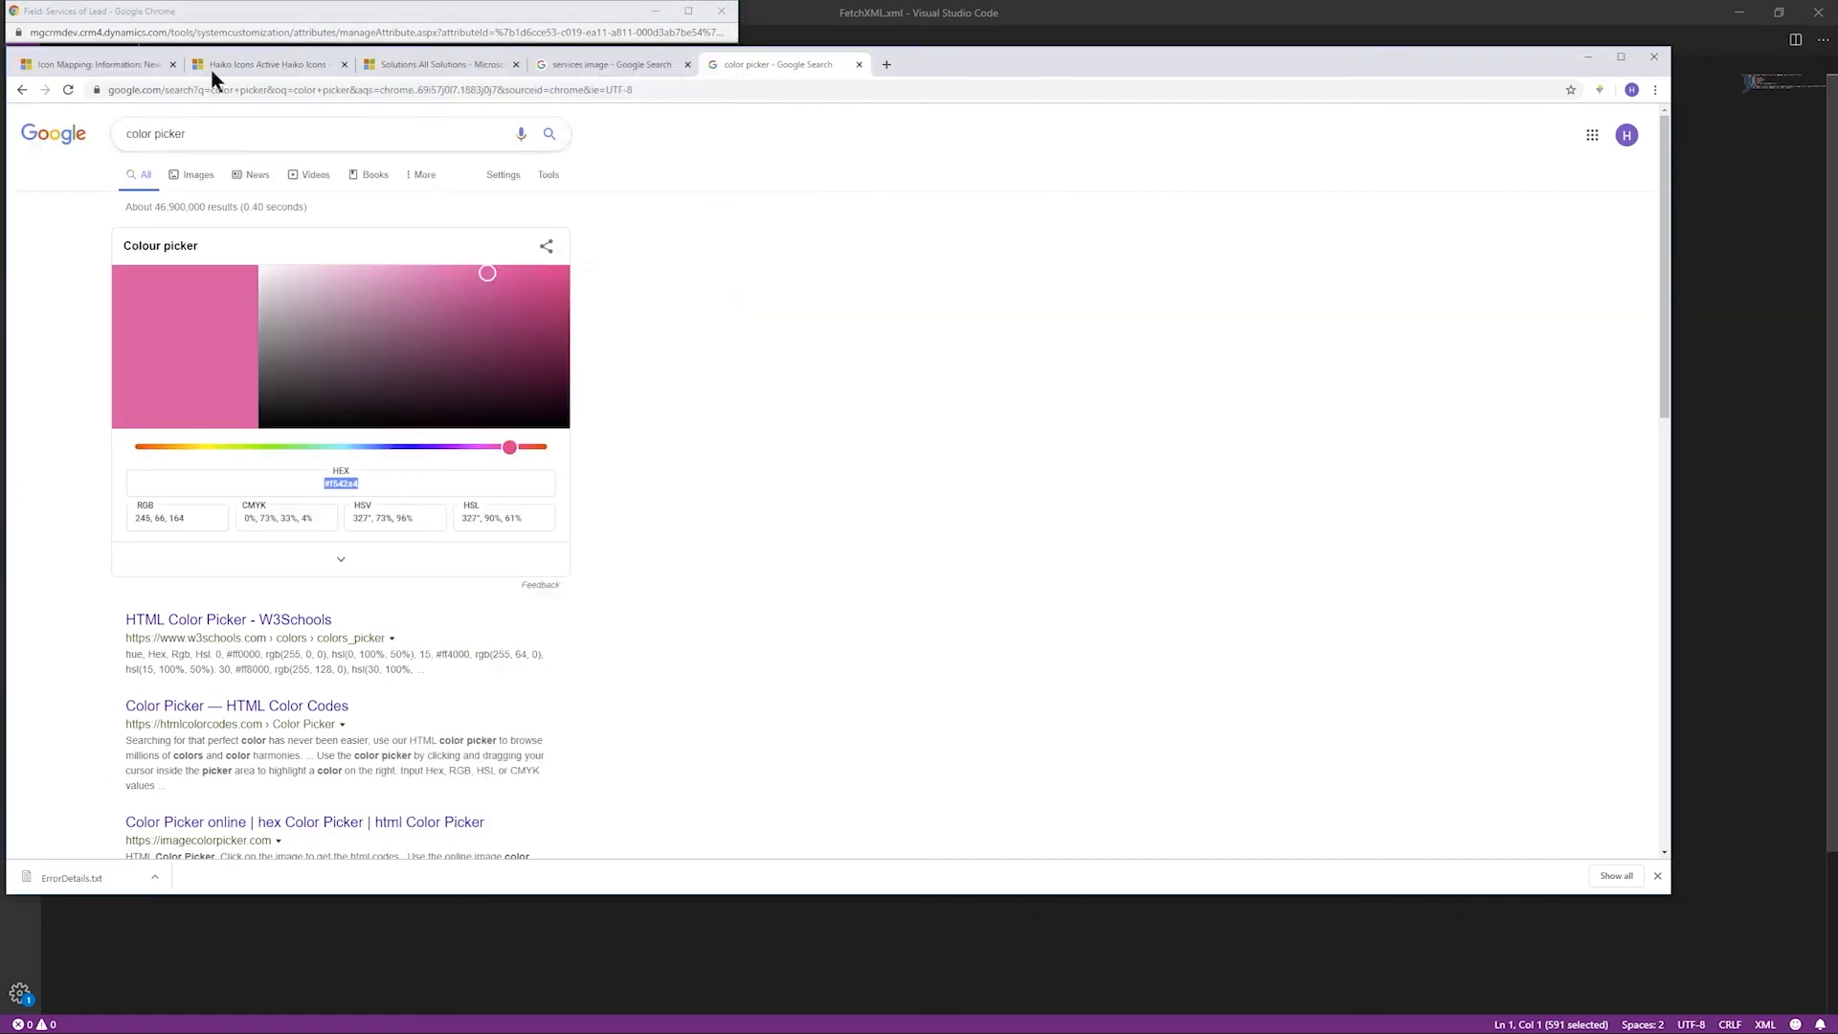
pyautogui.click(117, 67)
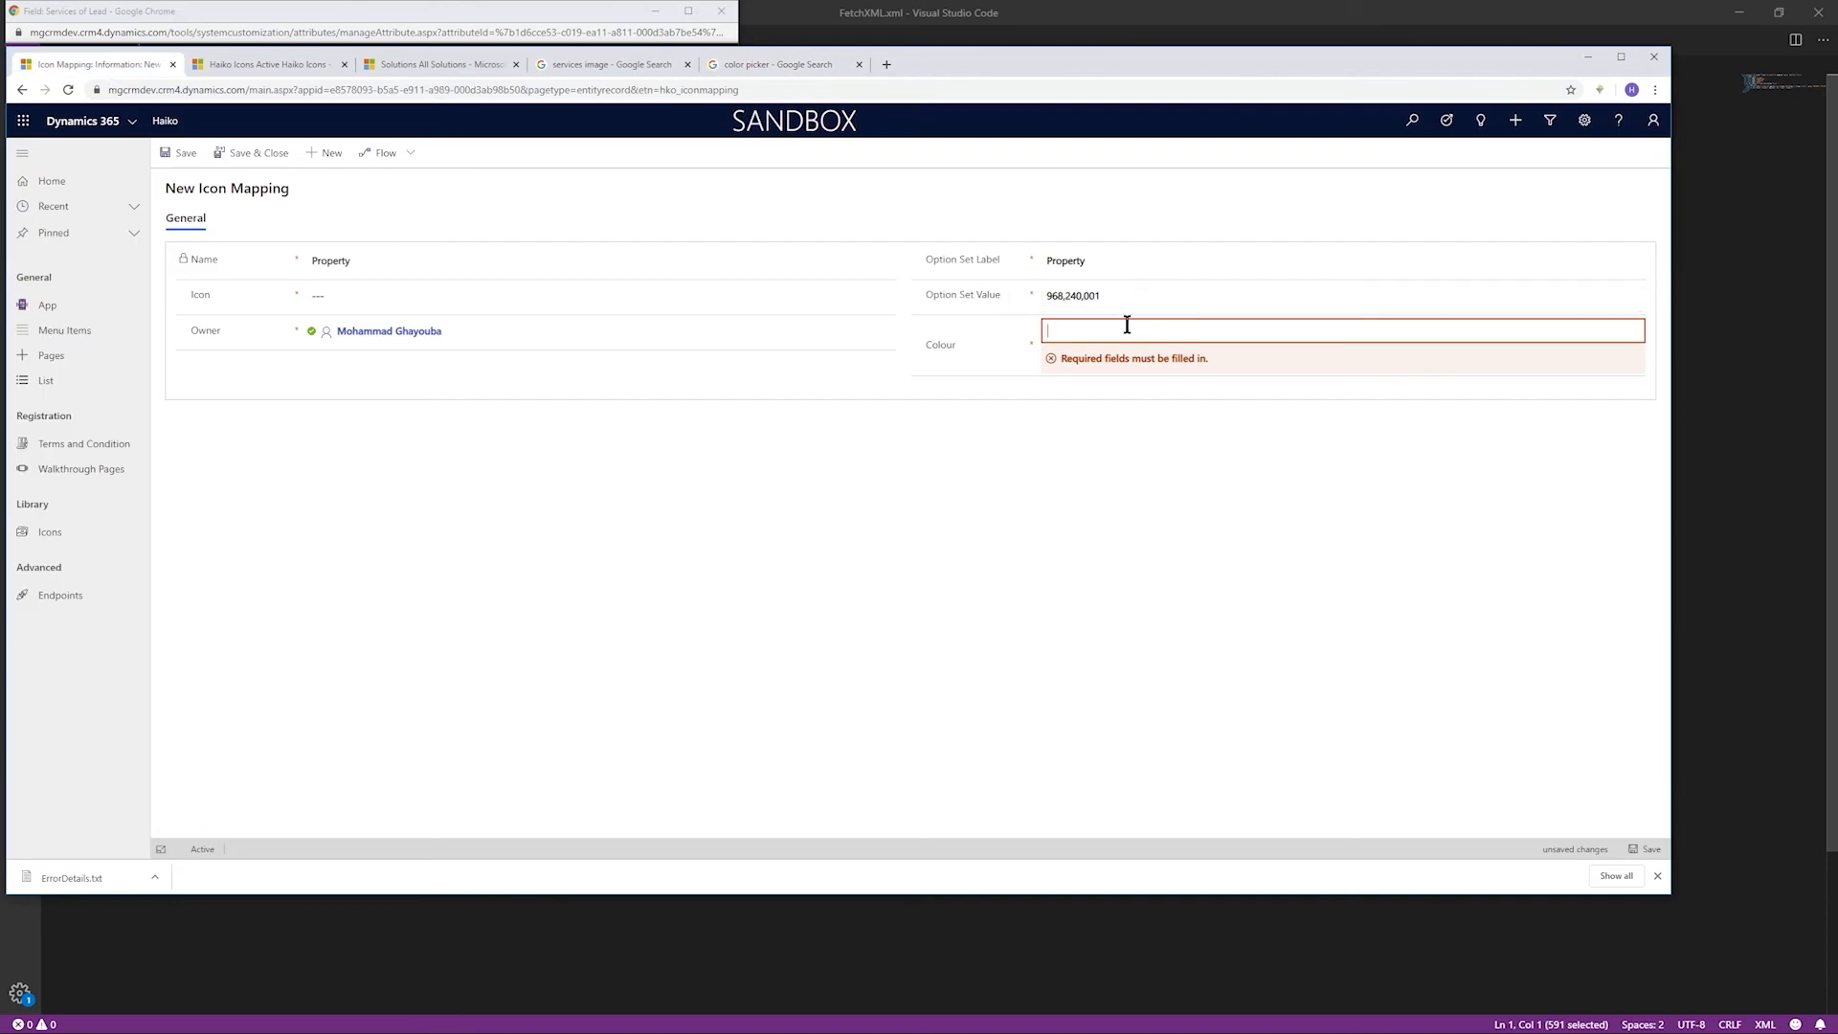
pyautogui.hotkey('ctrl', 'v')
# Assign the home icon to the Property icon mapping, then save and close it.
pyautogui.click(706, 303)
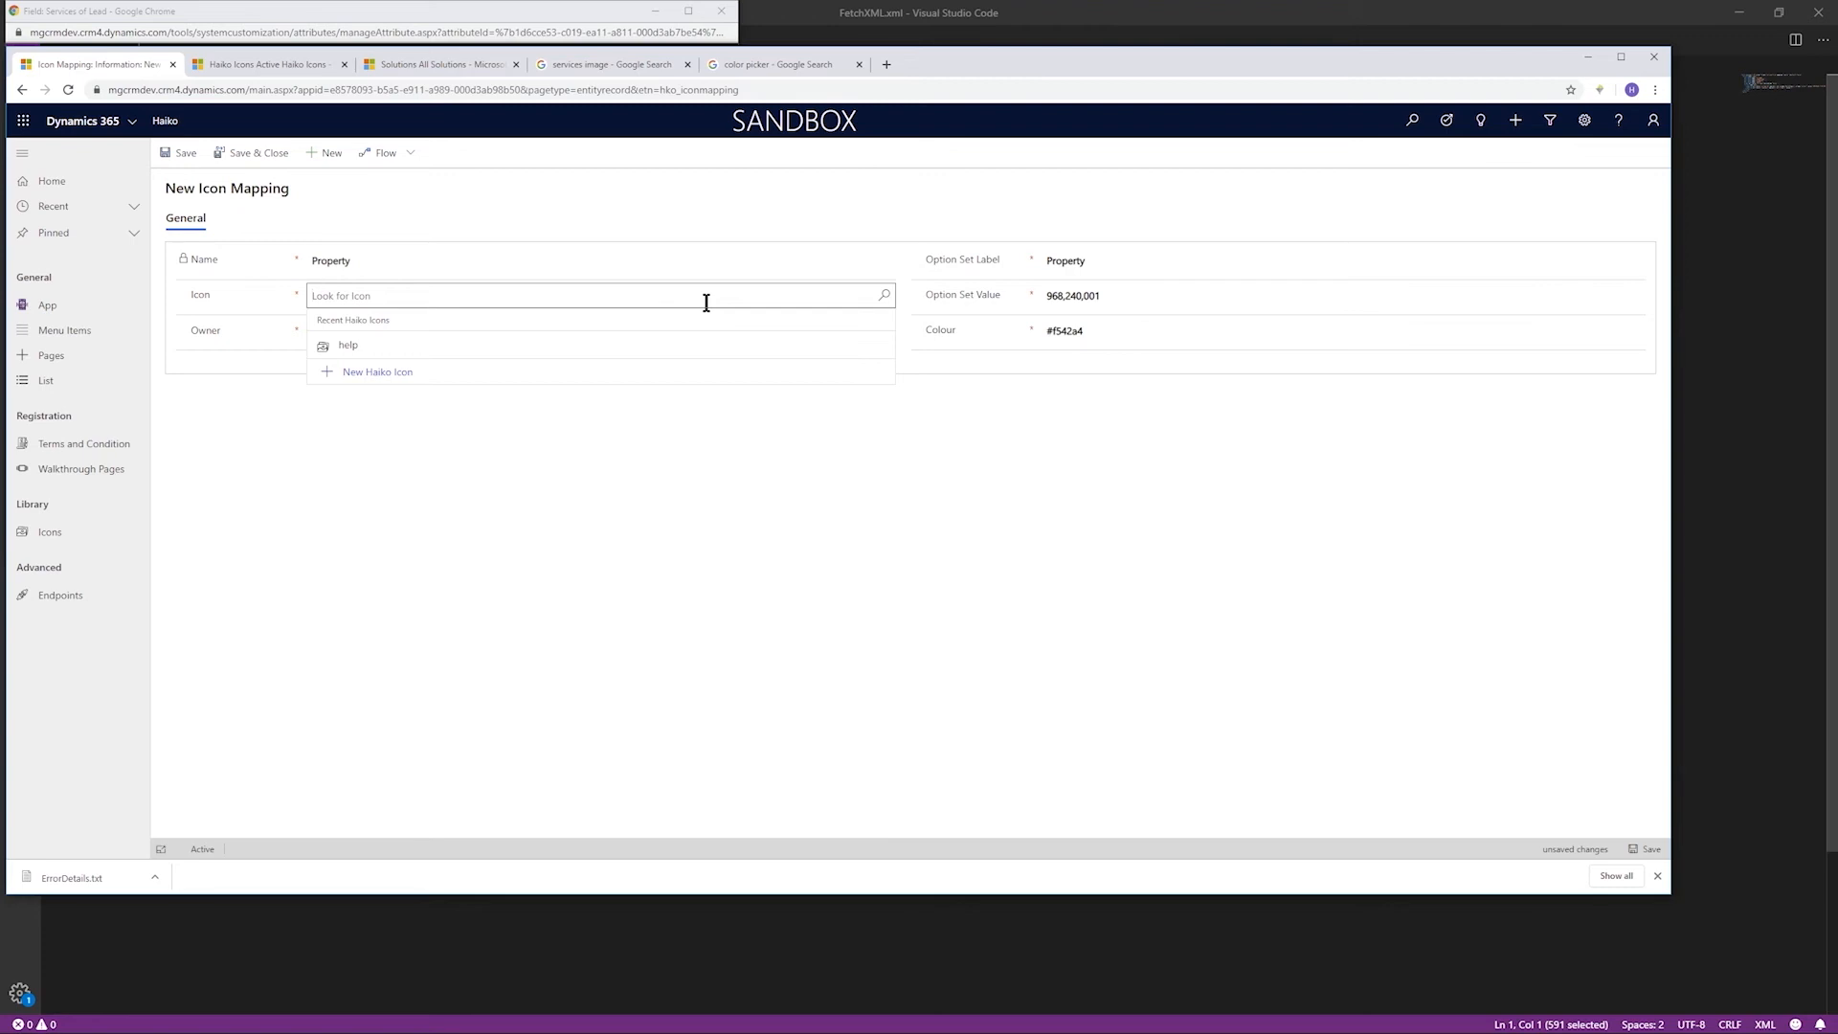
pyautogui.write('home')
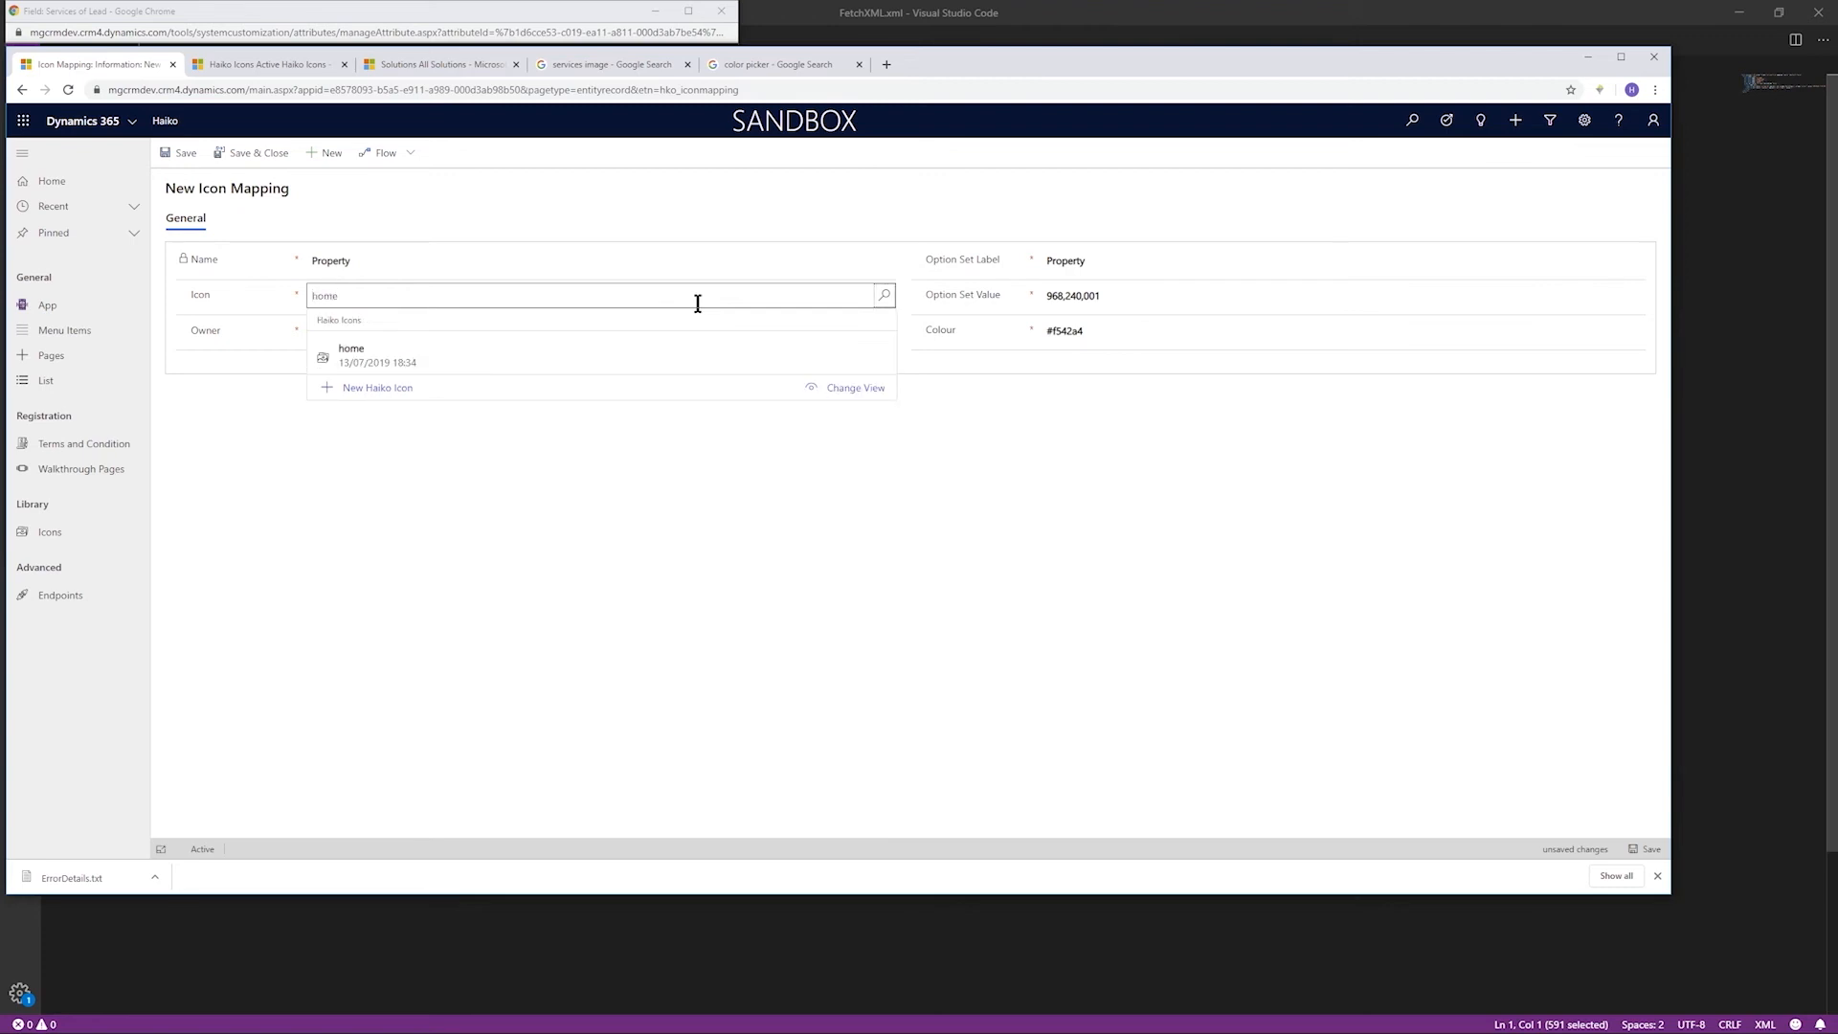
pyautogui.click(688, 347)
pyautogui.click(259, 153)
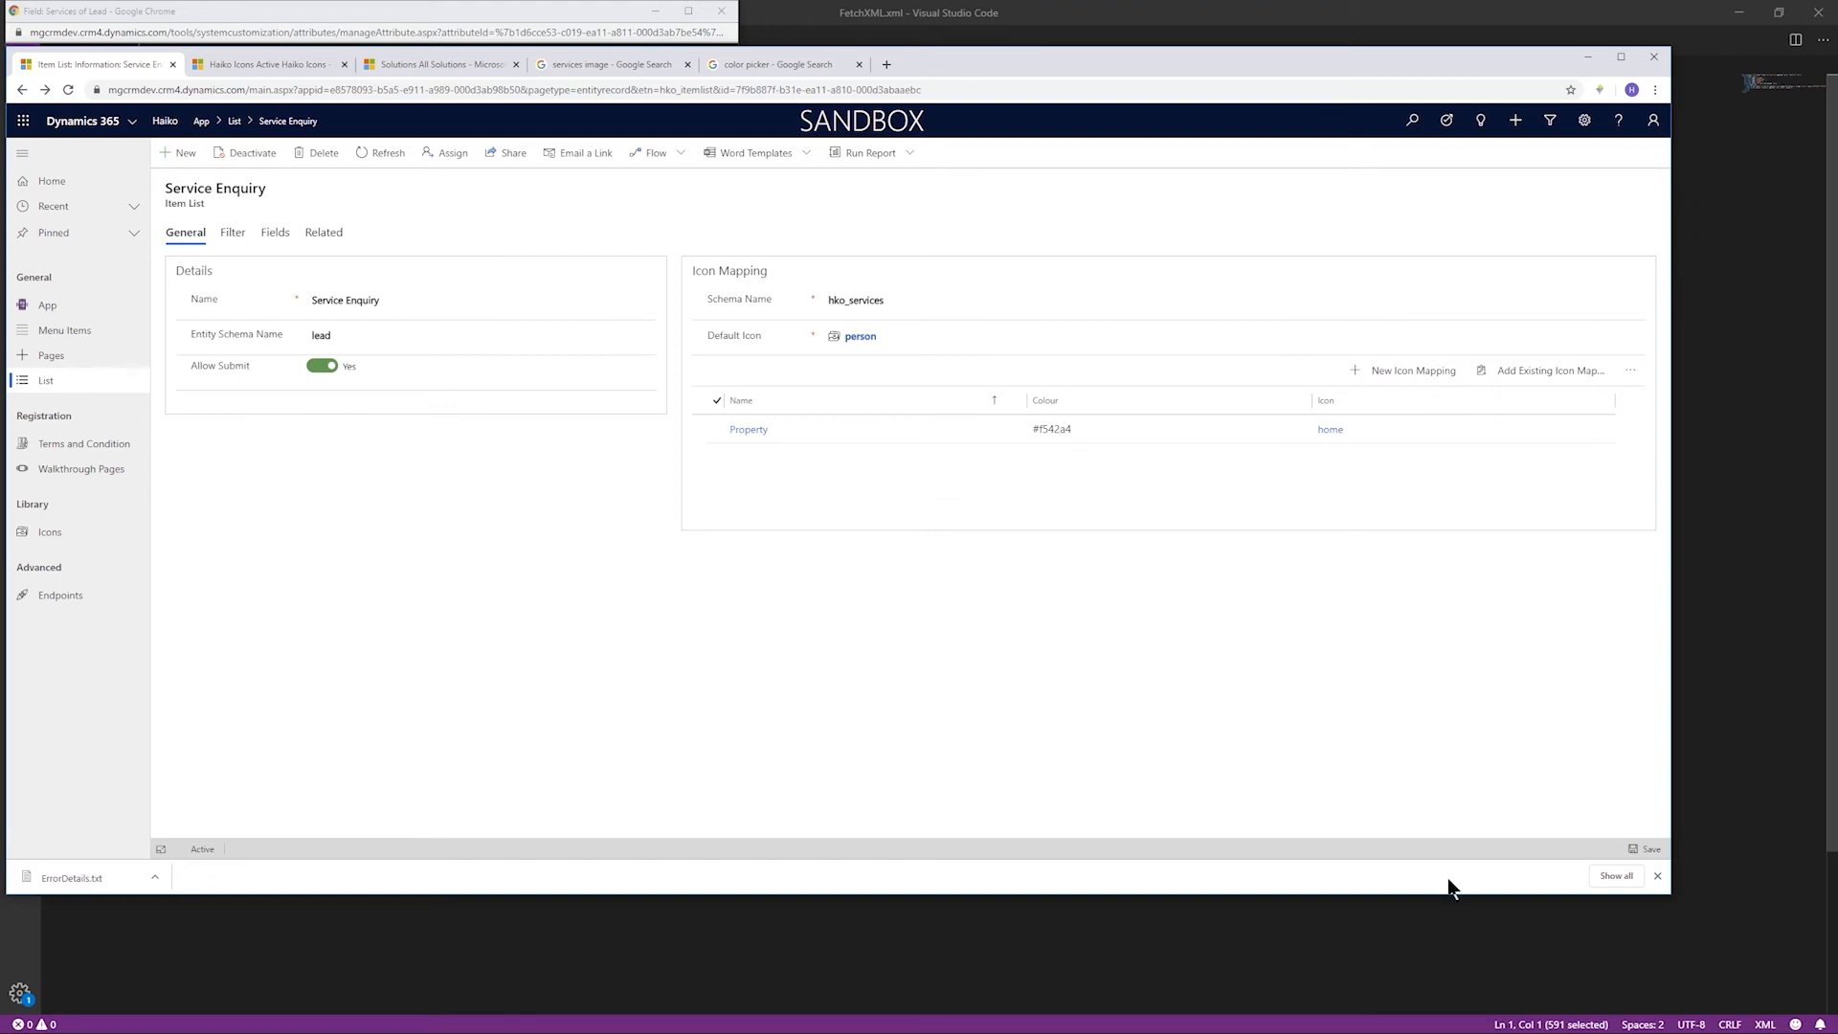
# Review the active Haiko inbound endpoints and the Service enquiry menu link's details.
pyautogui.press('super')
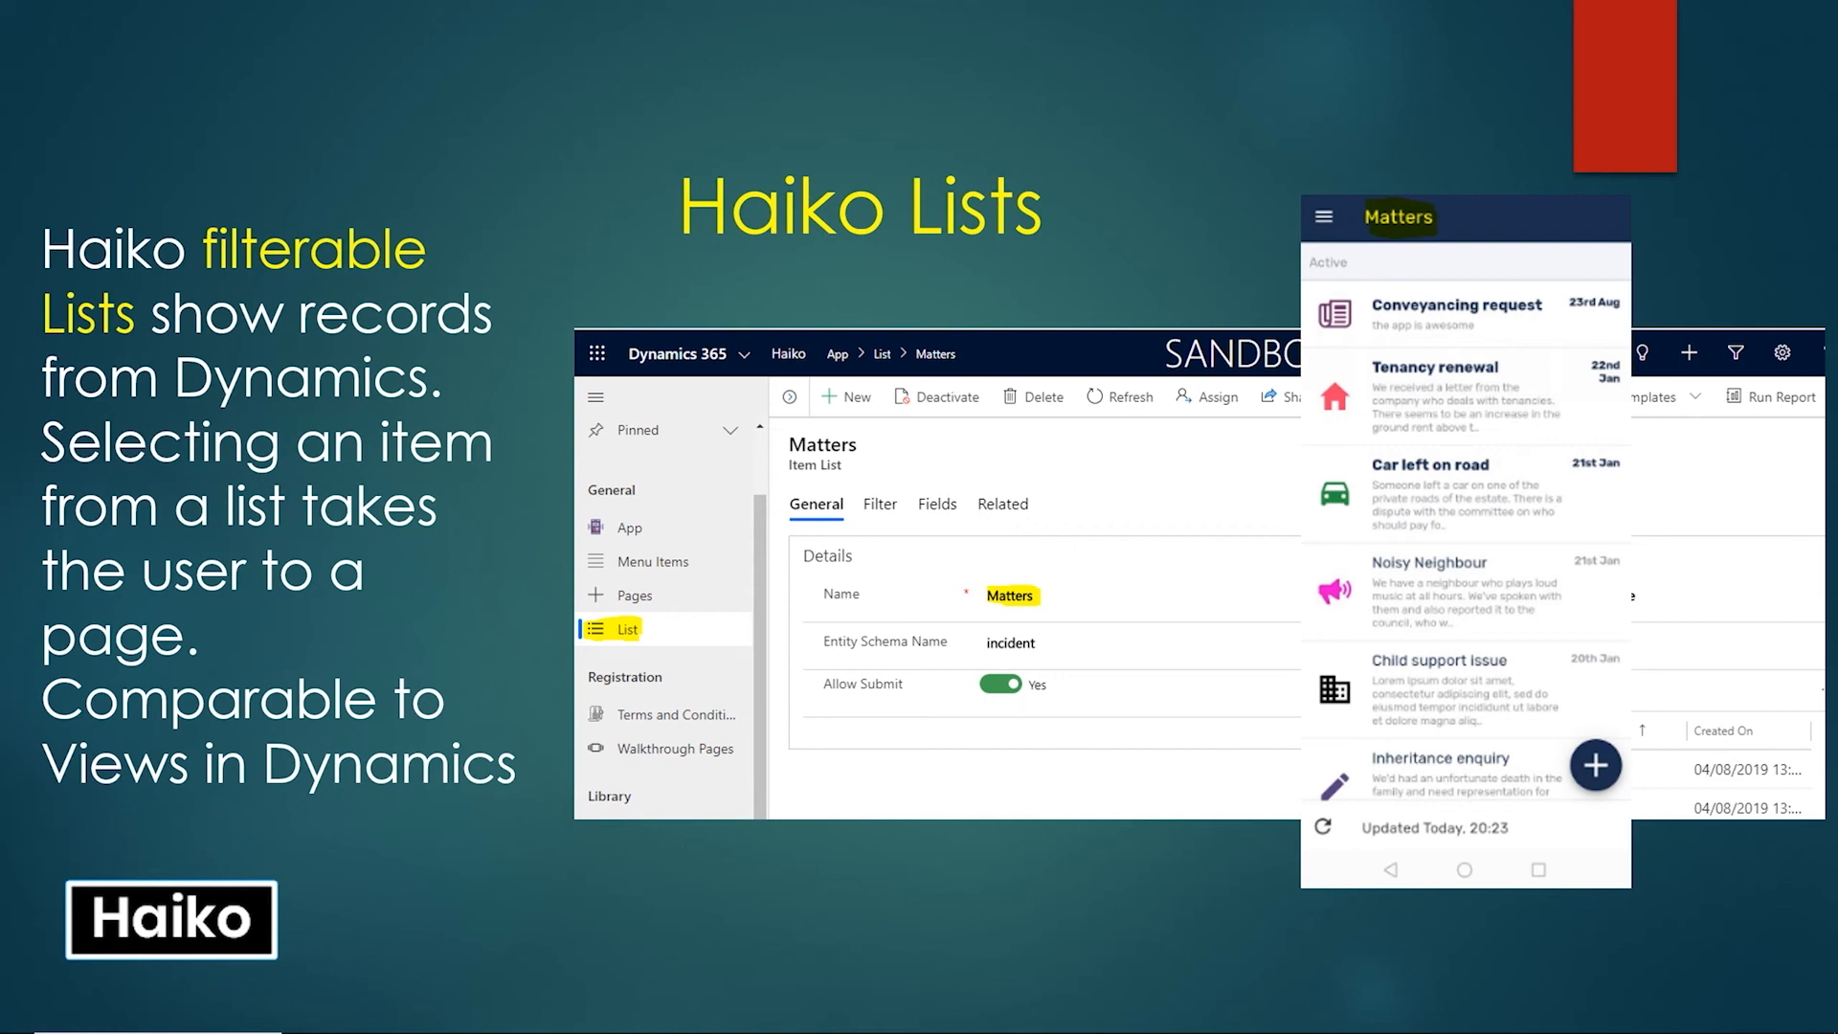
pyautogui.hotkey('alt', 'Tab')
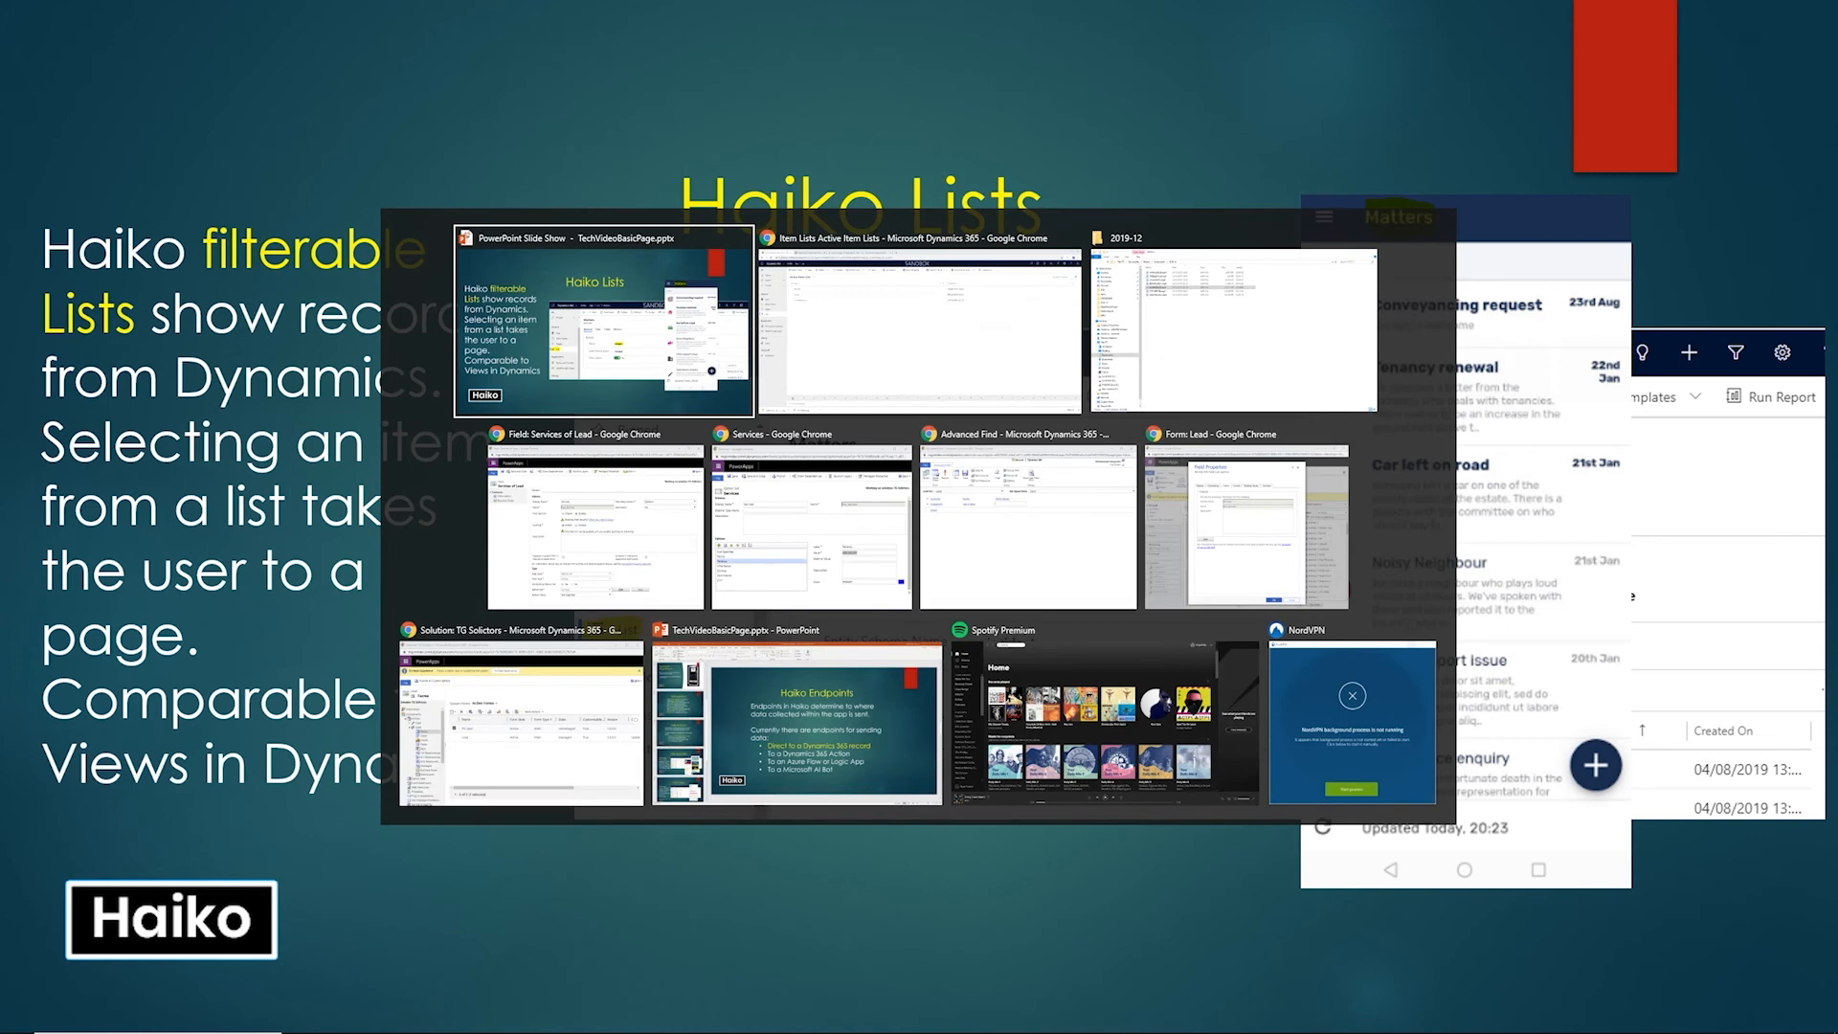
pyautogui.hotkey('alt', 'Tab')
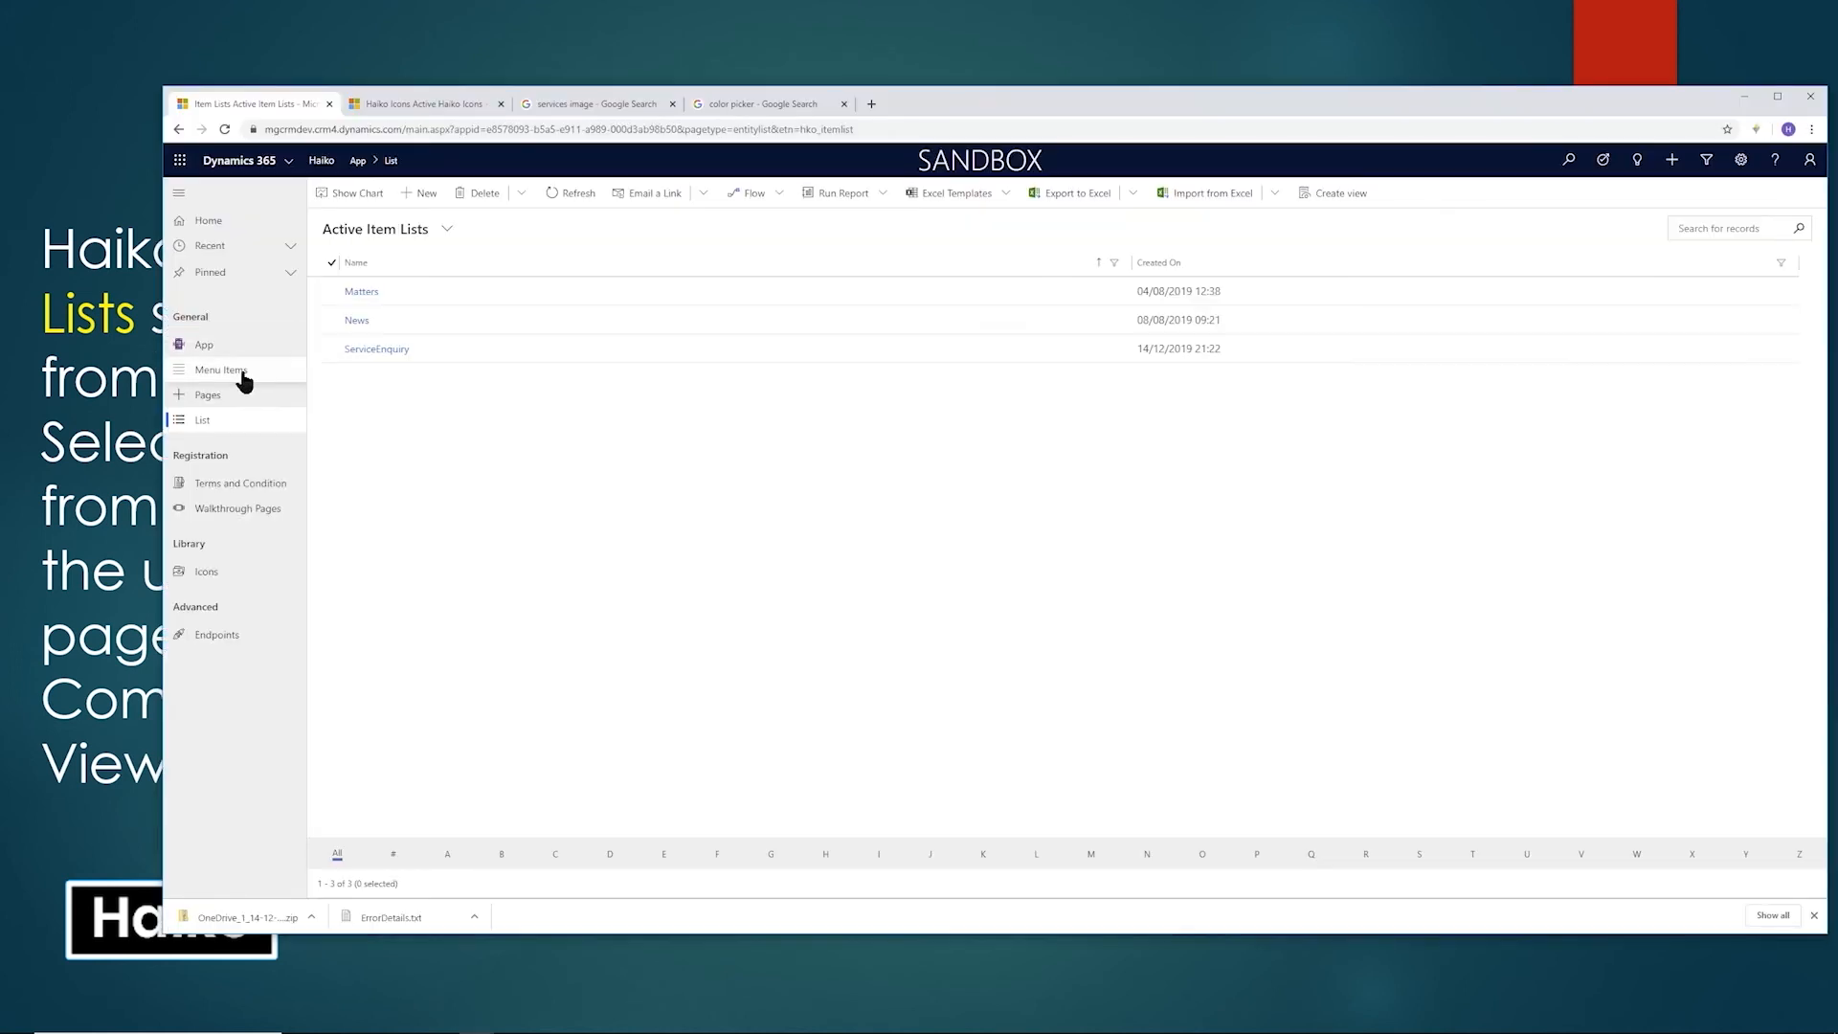
pyautogui.click(226, 636)
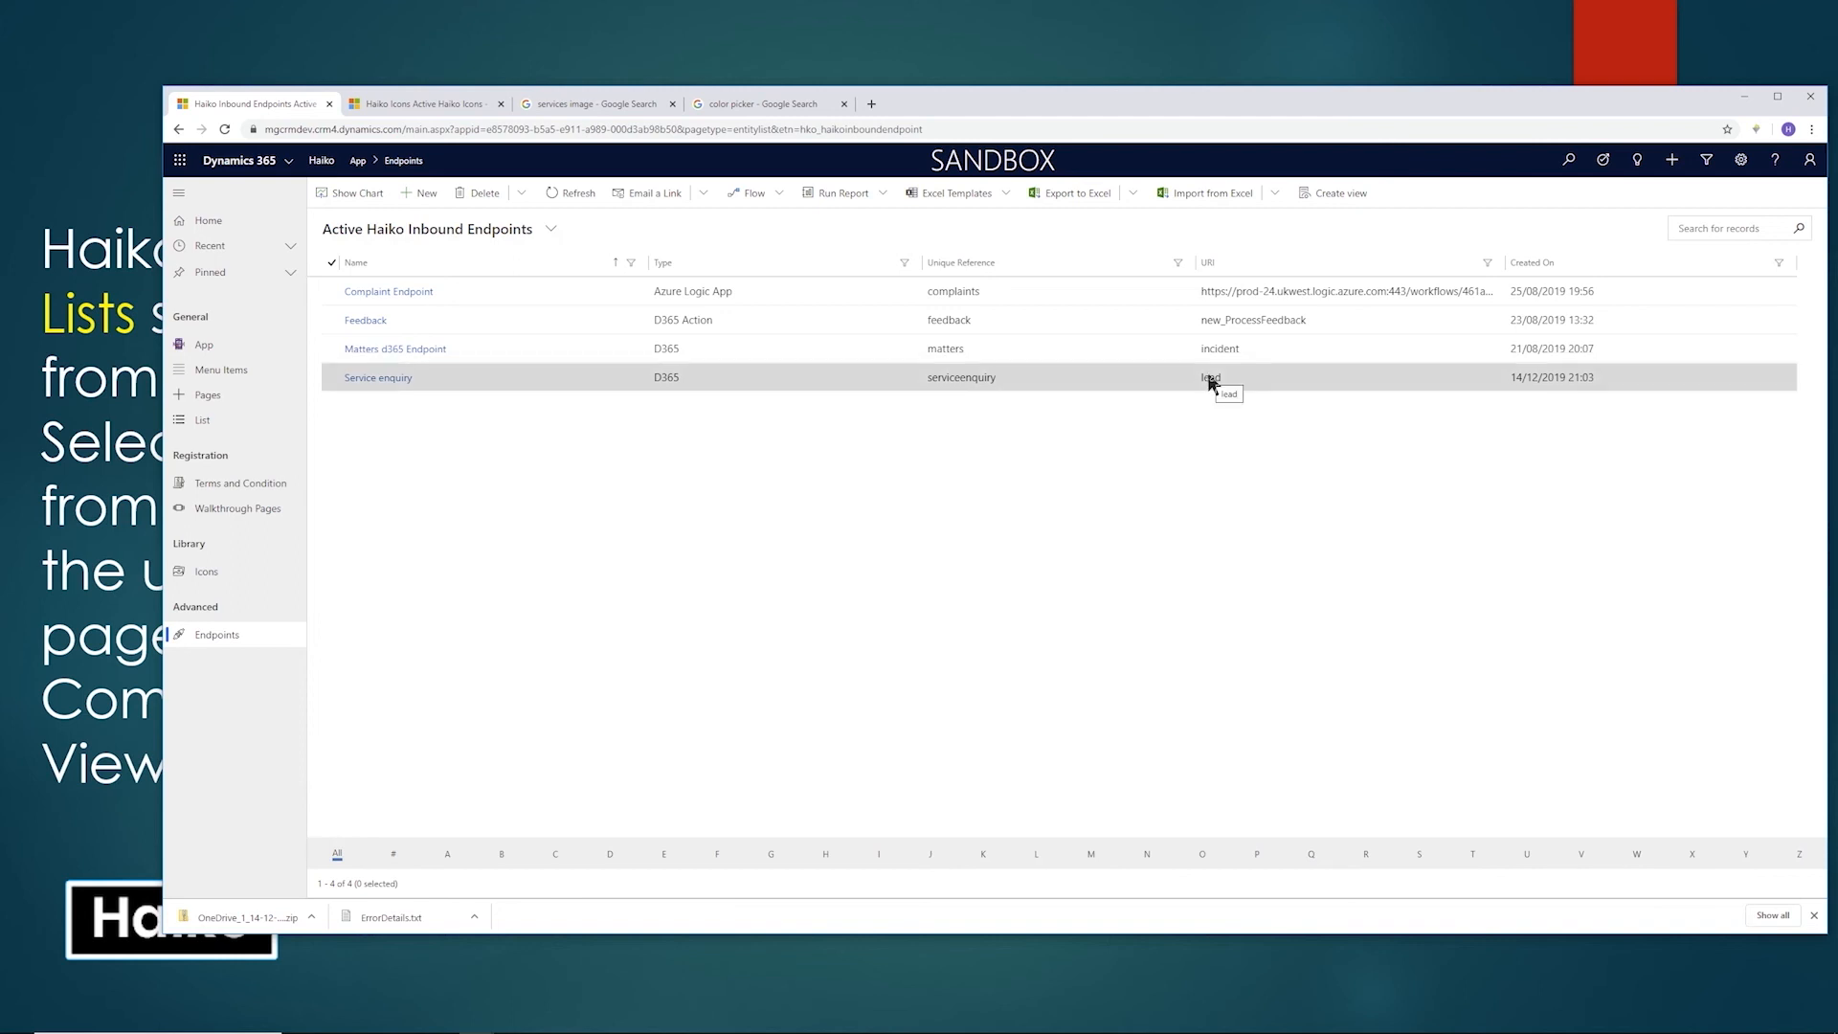
pyautogui.click(203, 373)
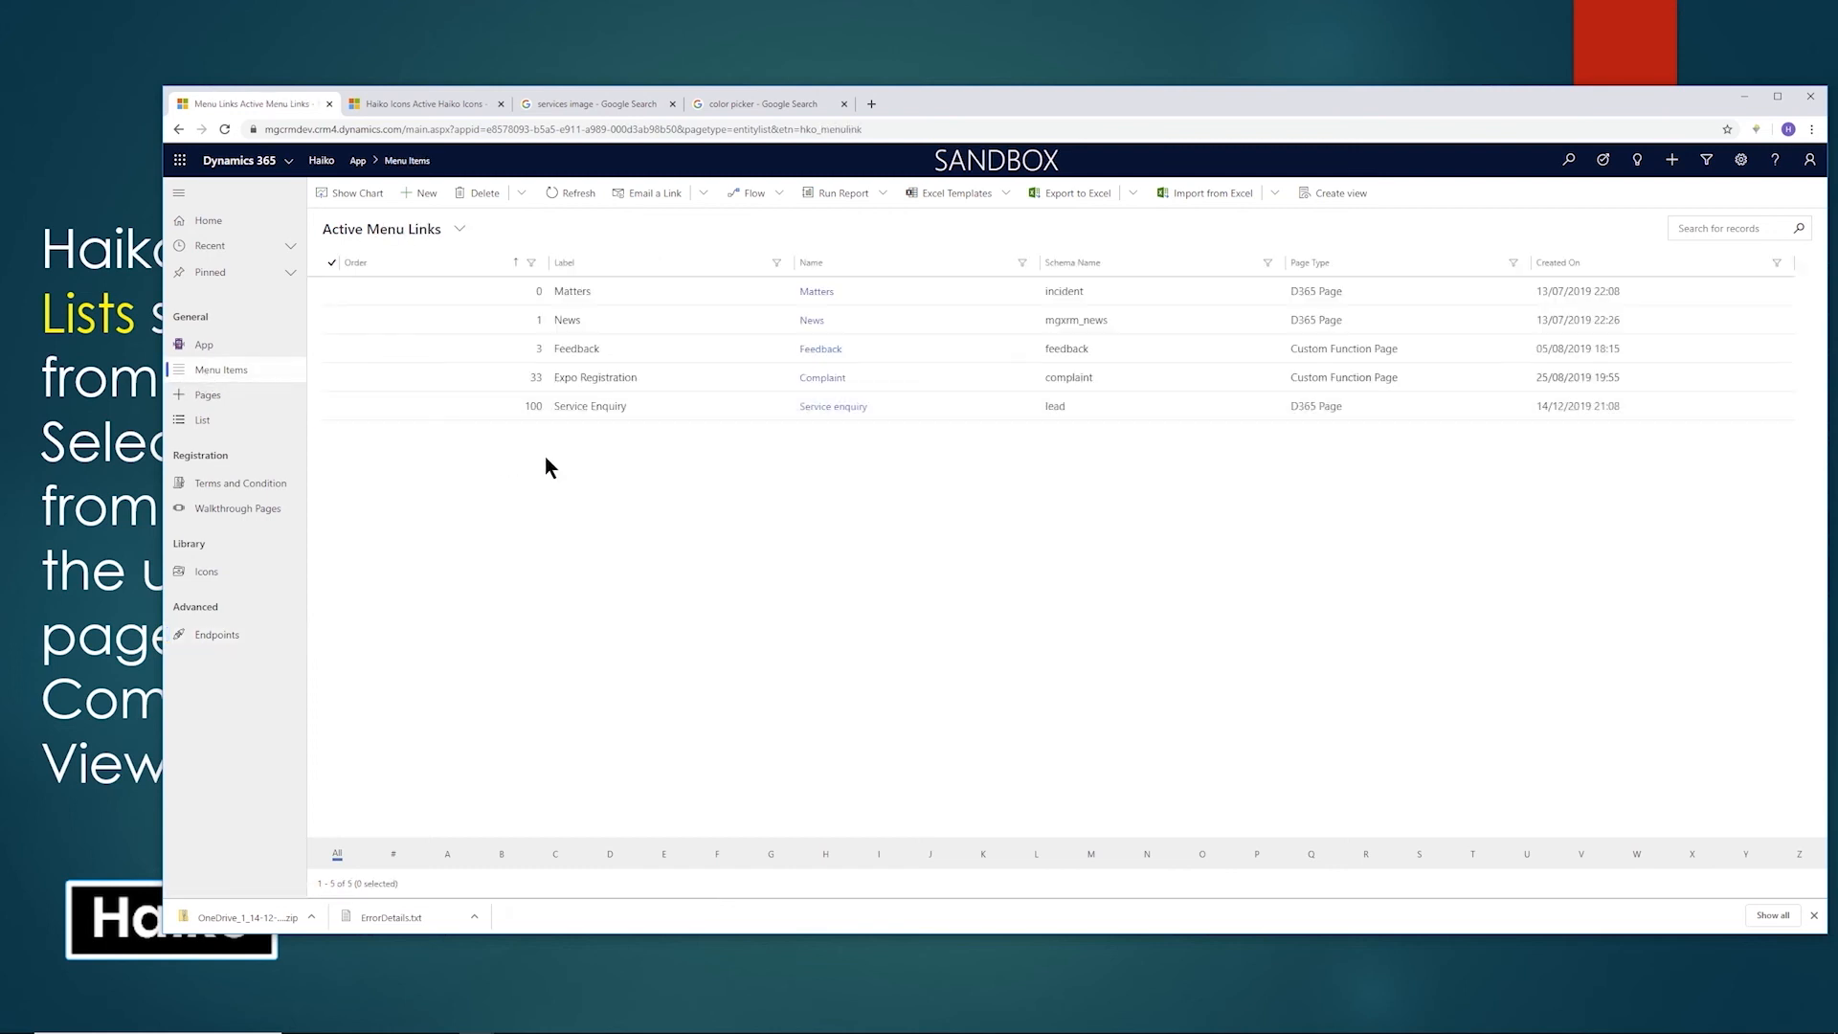
pyautogui.doubleClick(1025, 418)
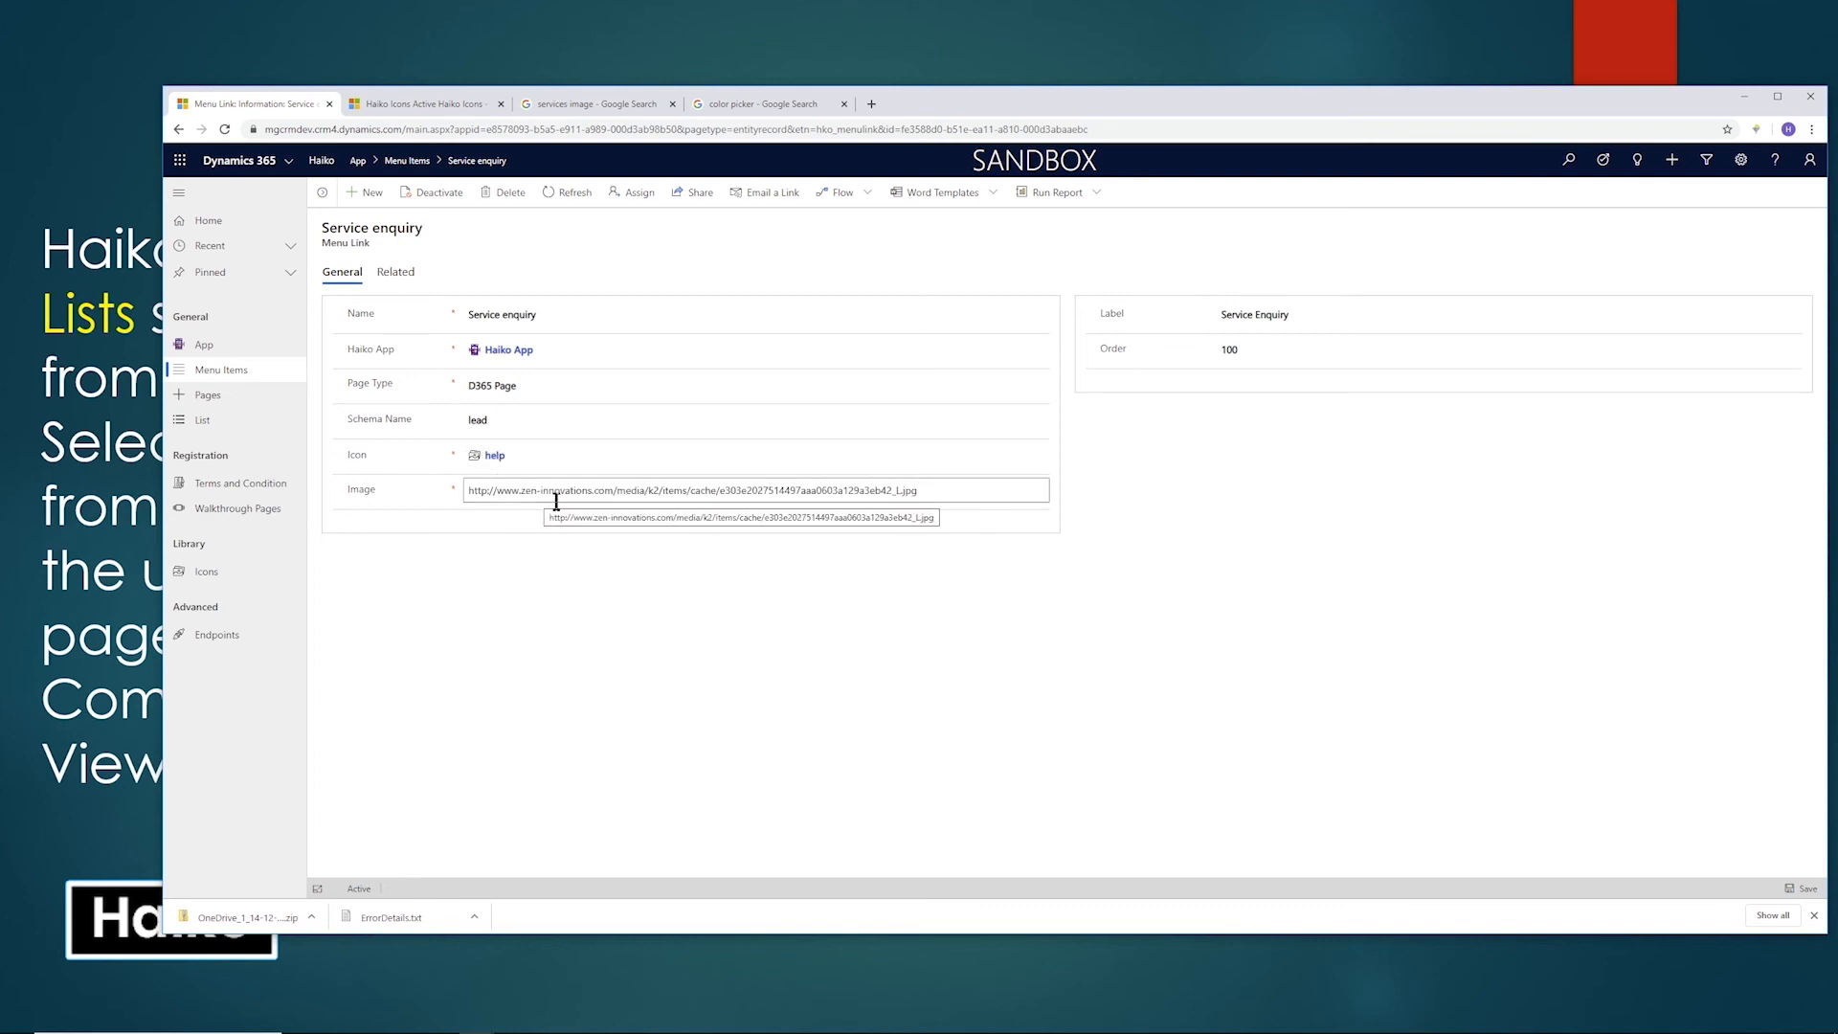
# Review the Service enquiry page and its fields, including the Details field's settings and the Service field's options.
pyautogui.click(222, 396)
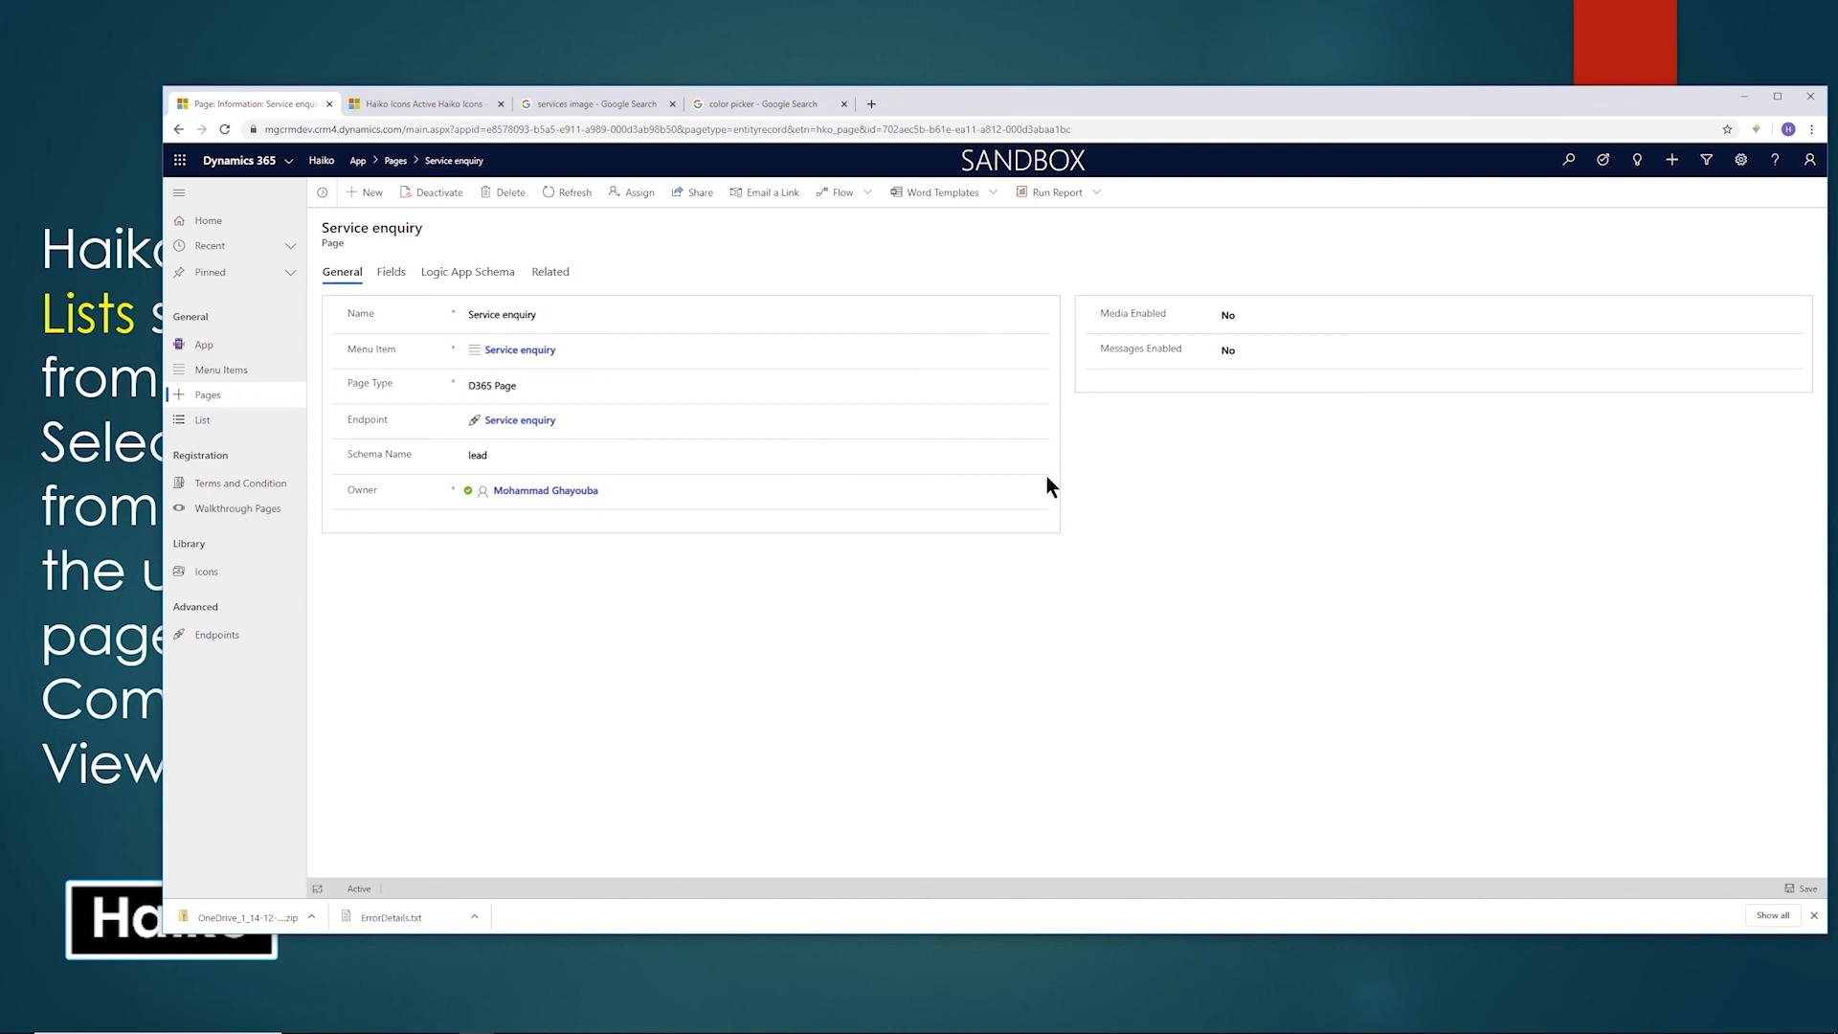
pyautogui.click(383, 276)
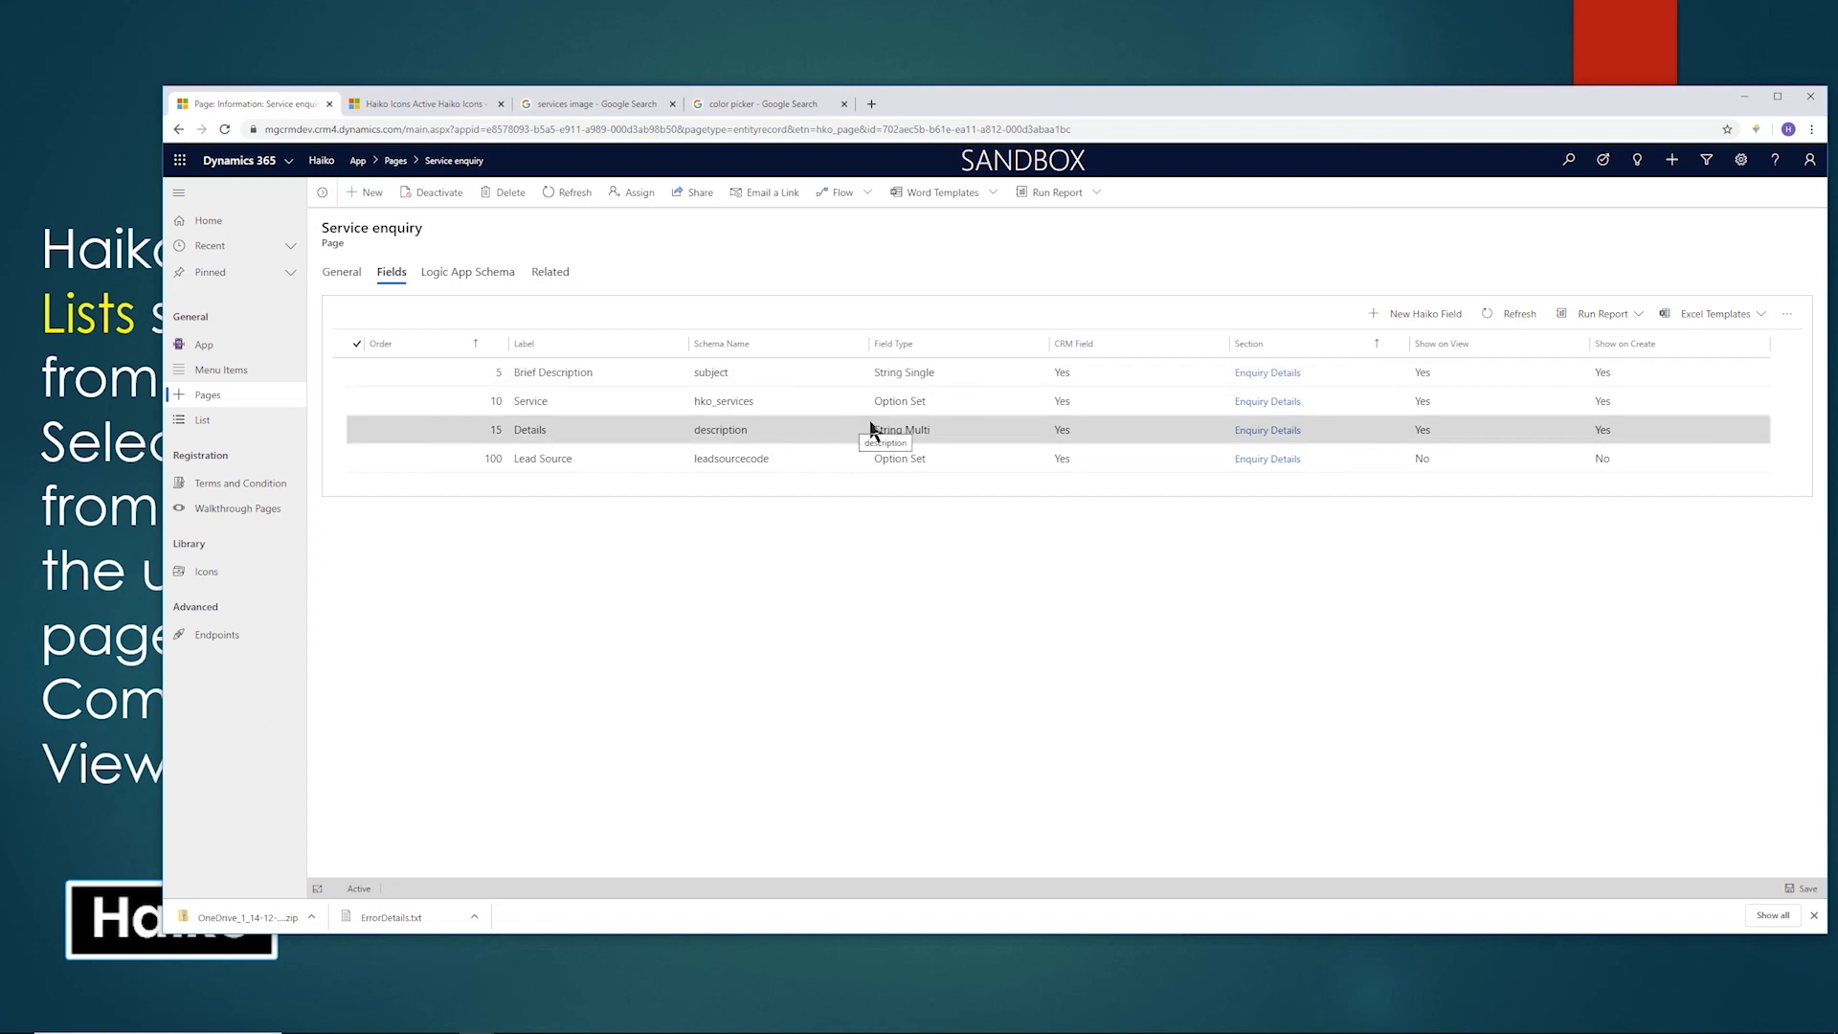
pyautogui.doubleClick(928, 433)
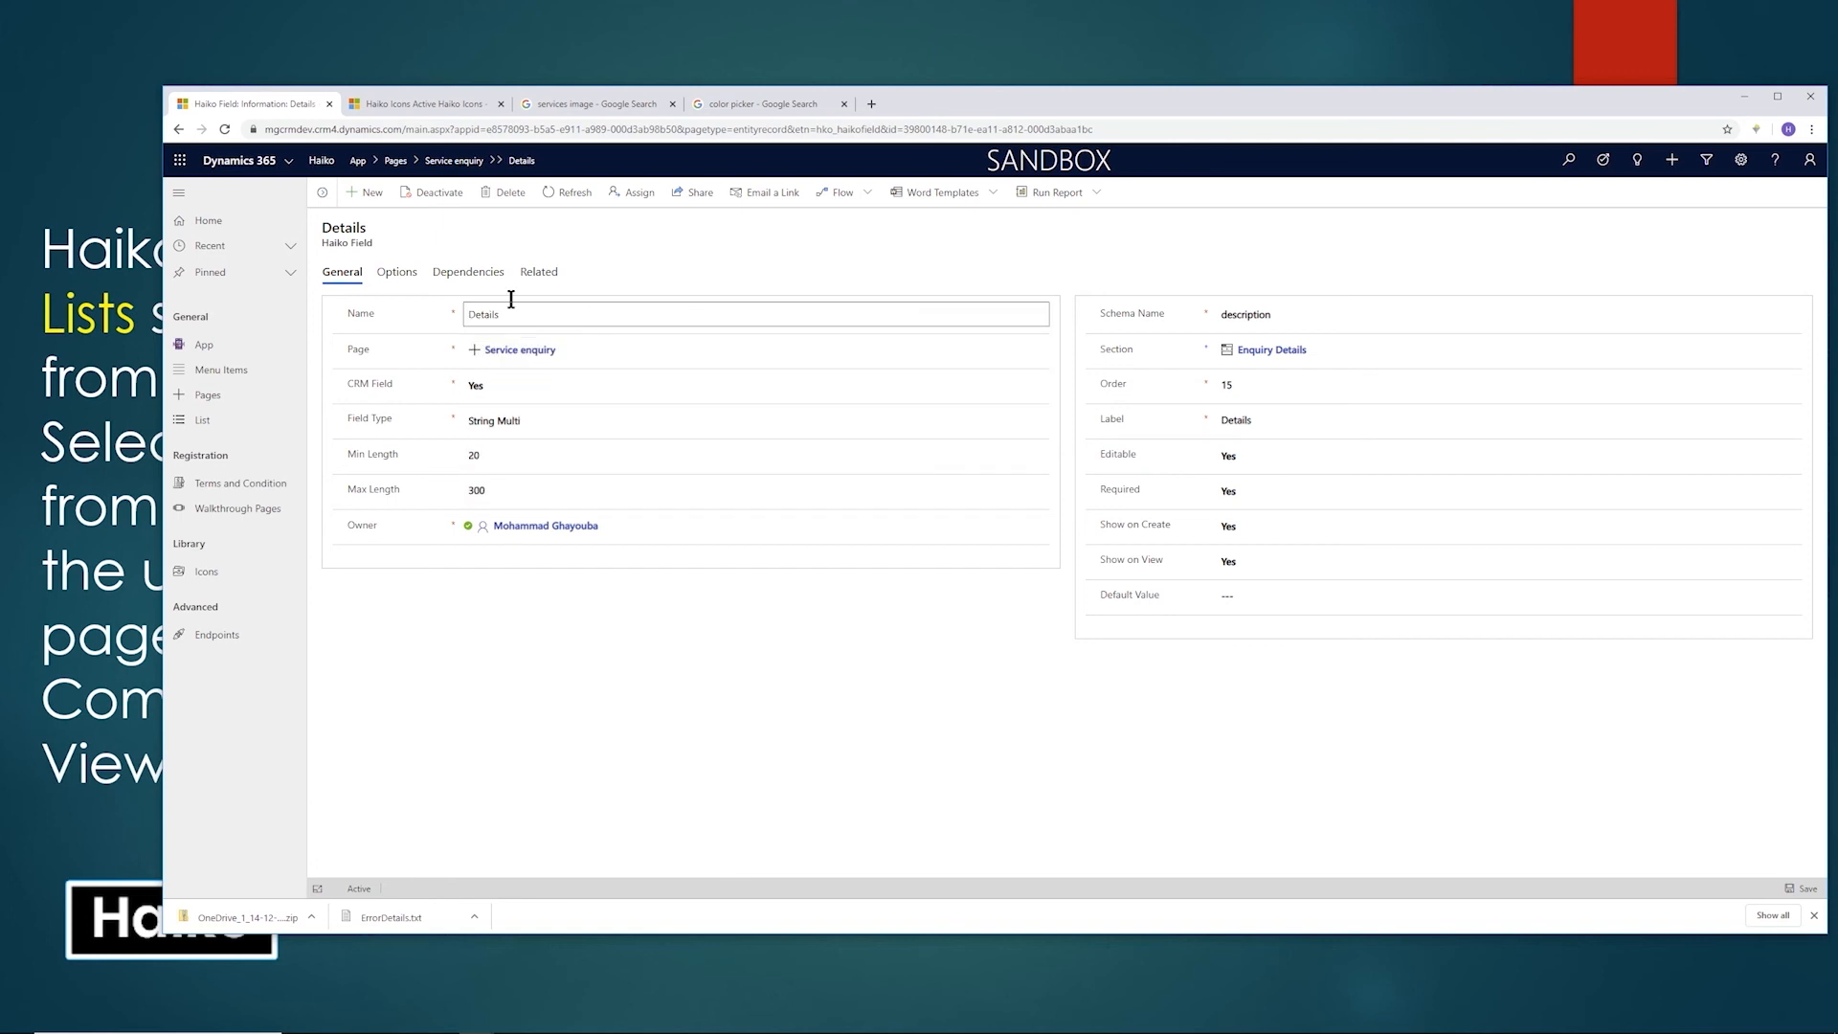
pyautogui.click(178, 129)
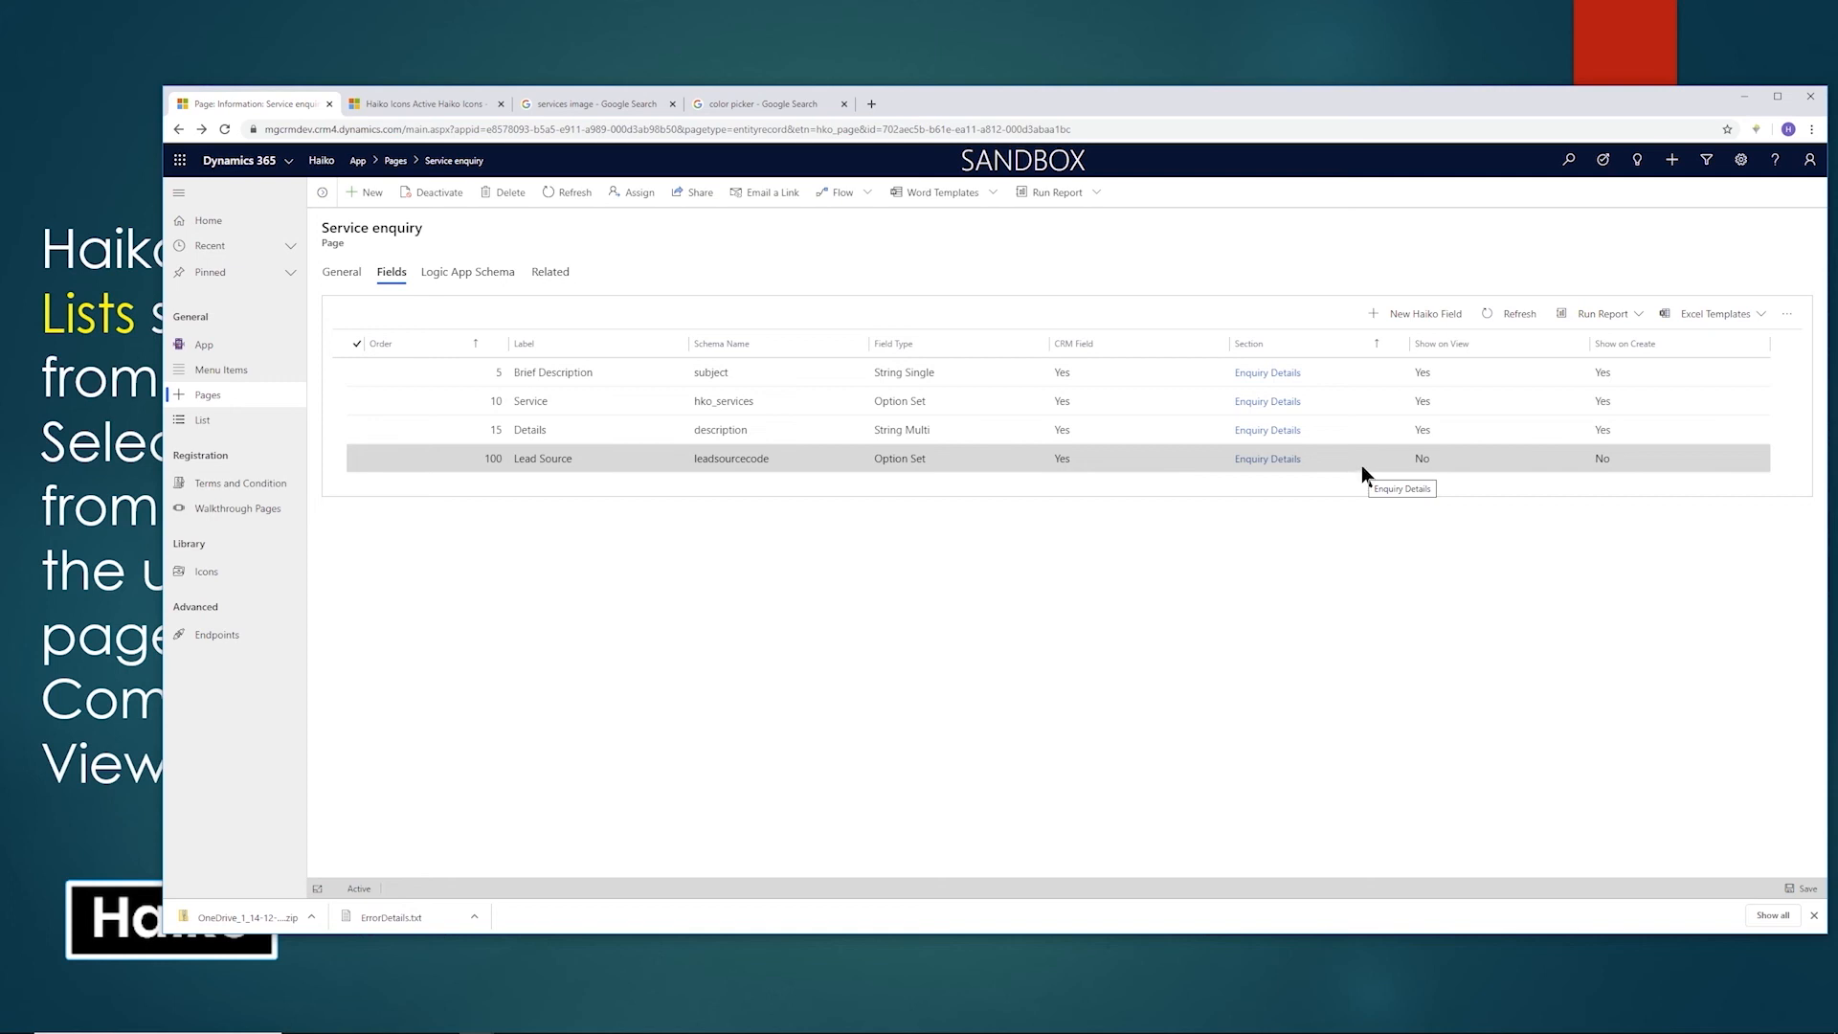
pyautogui.doubleClick(917, 406)
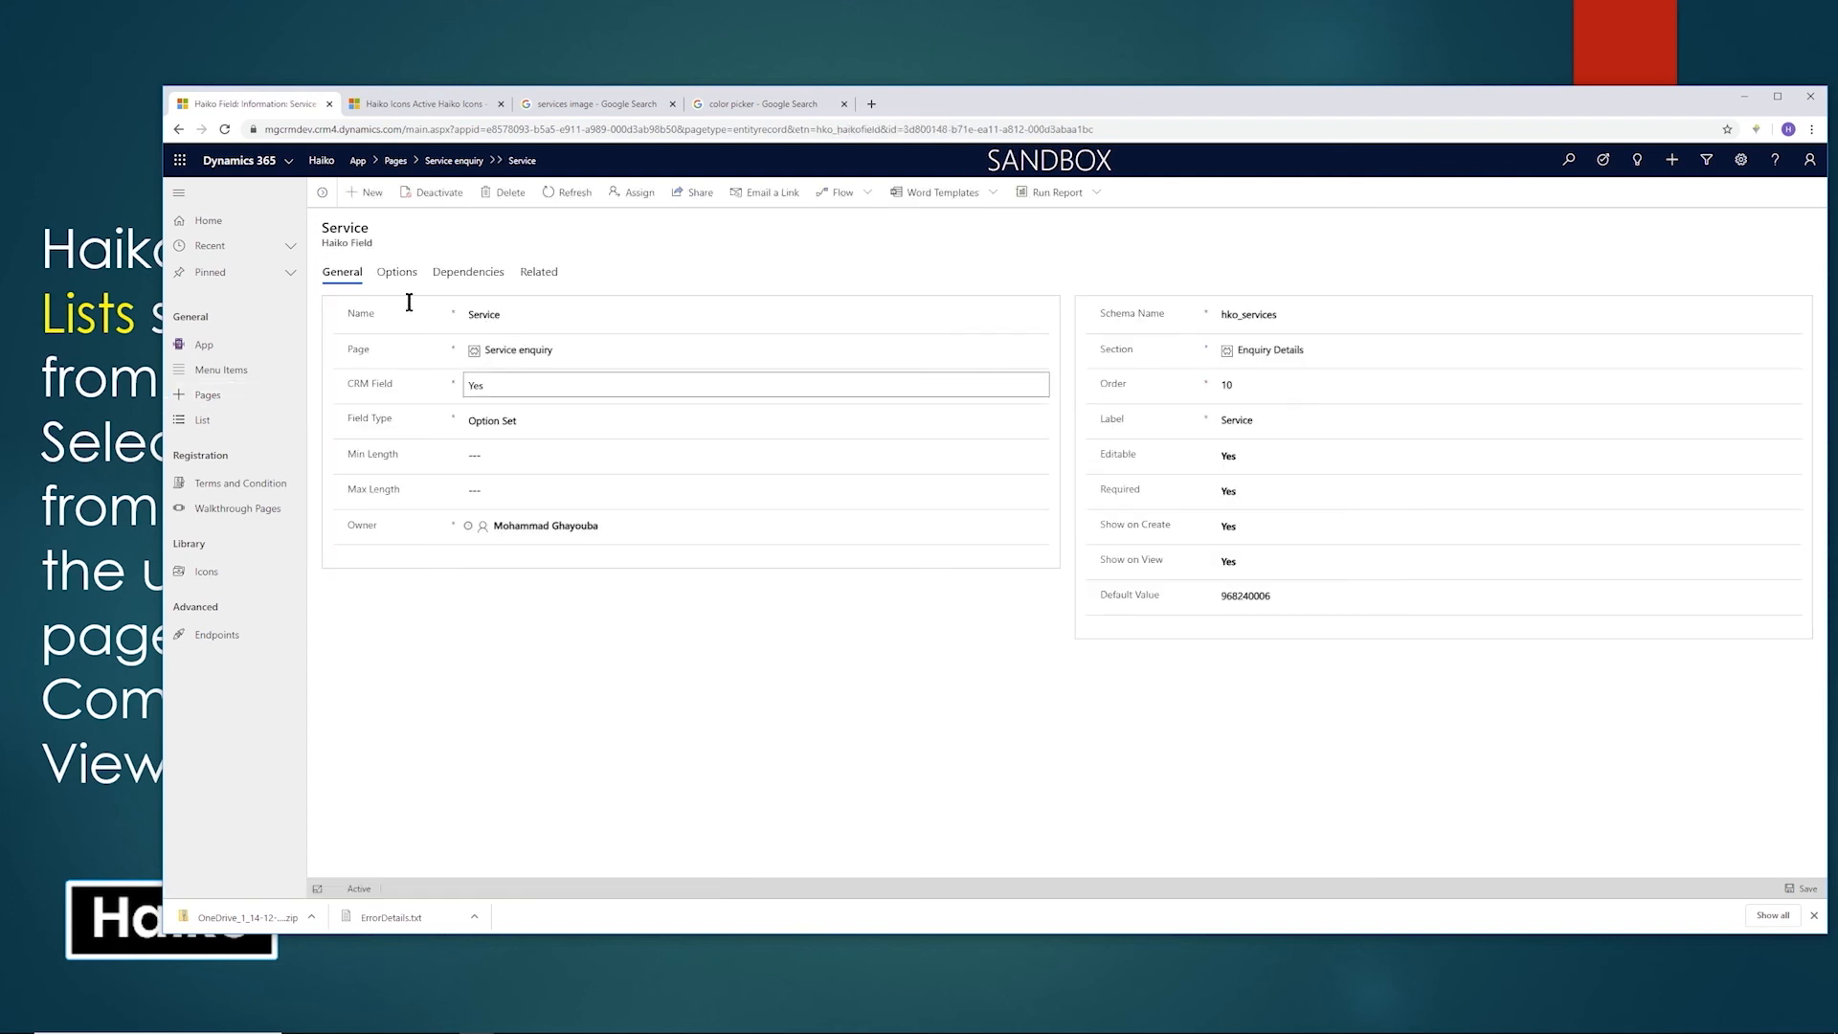
pyautogui.click(403, 275)
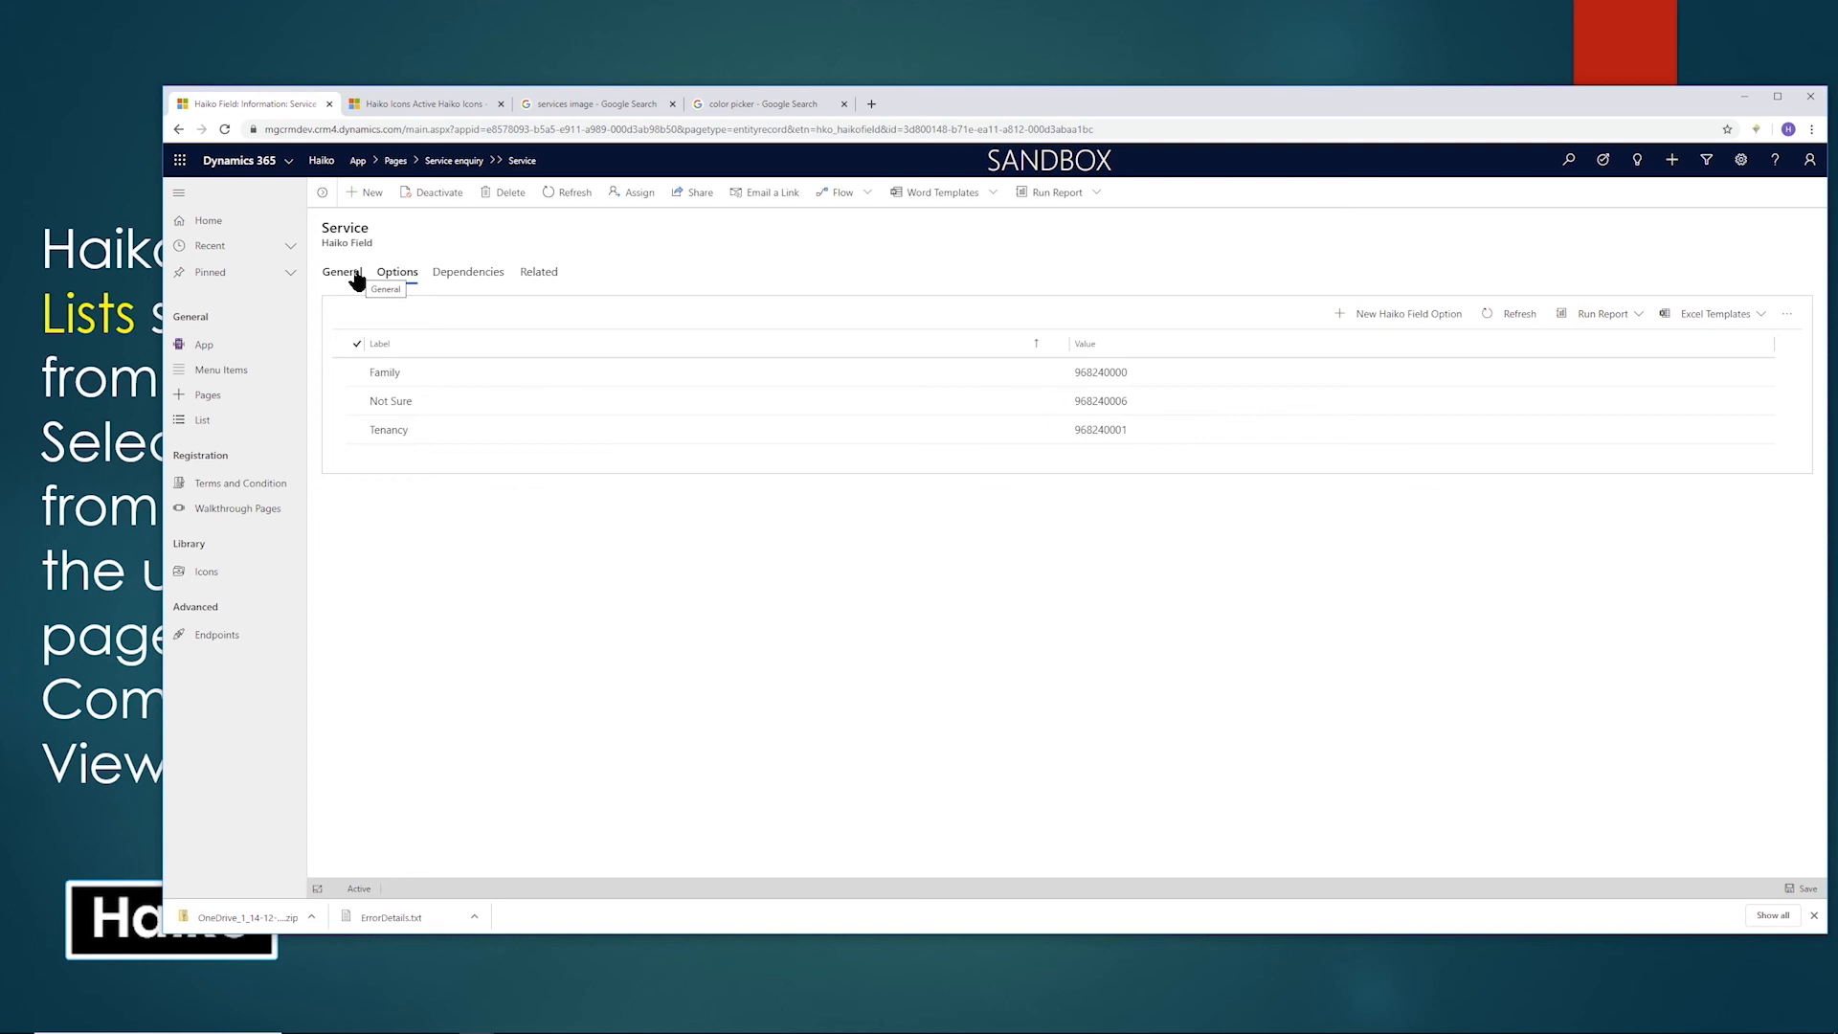
pyautogui.click(178, 128)
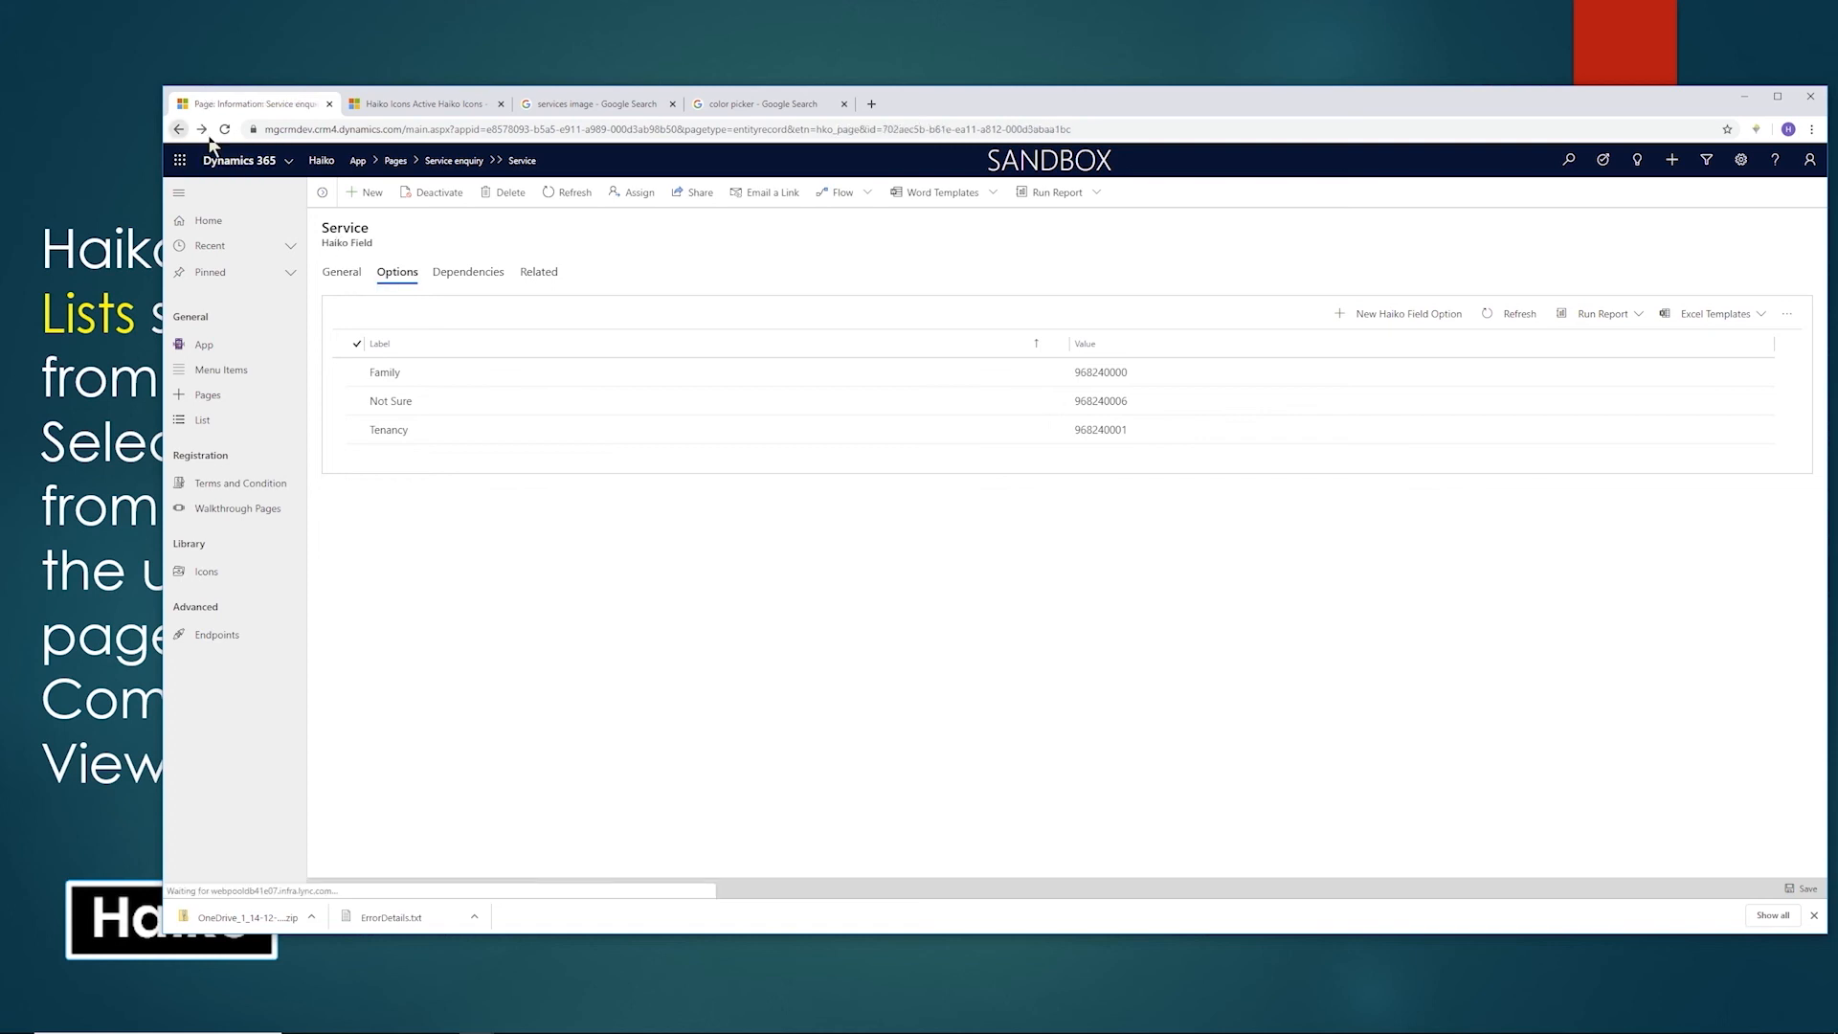
# Review the ServiceEnquiry item list's icon mappings and its filter, examining the customerid and createdon conditions in the FetchXML.
pyautogui.click(225, 421)
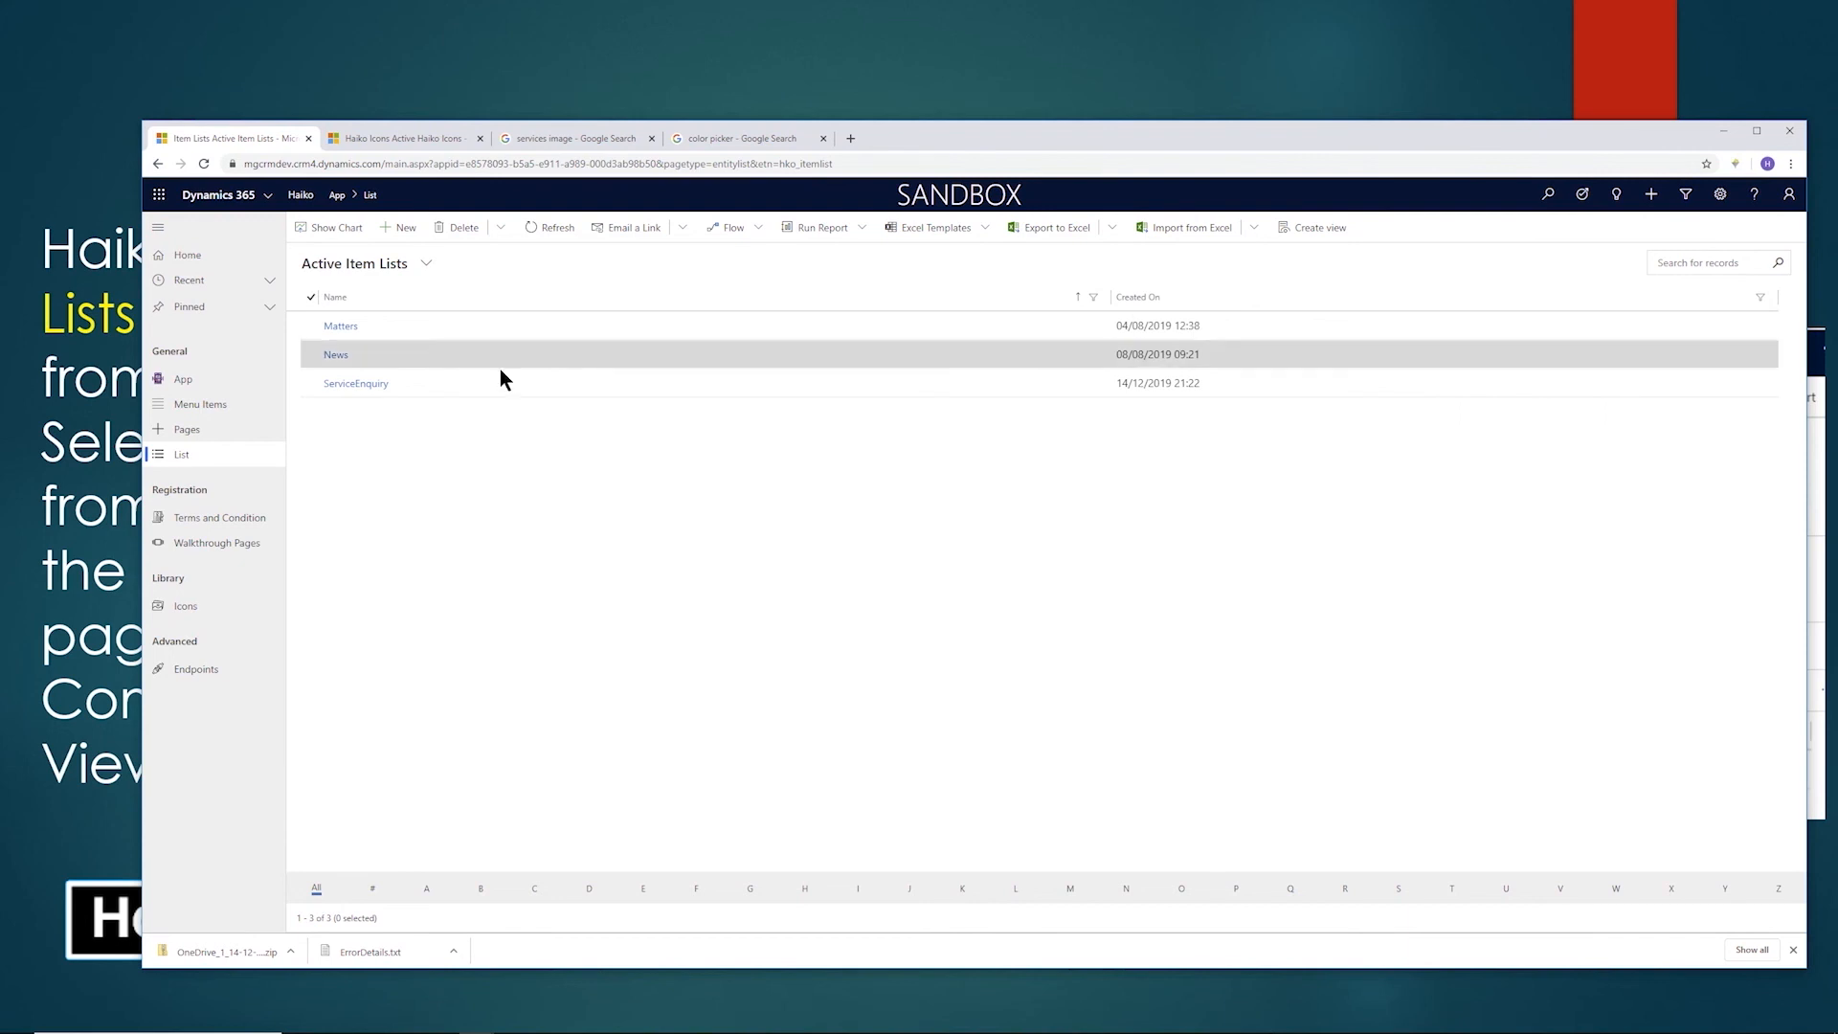
pyautogui.click(383, 384)
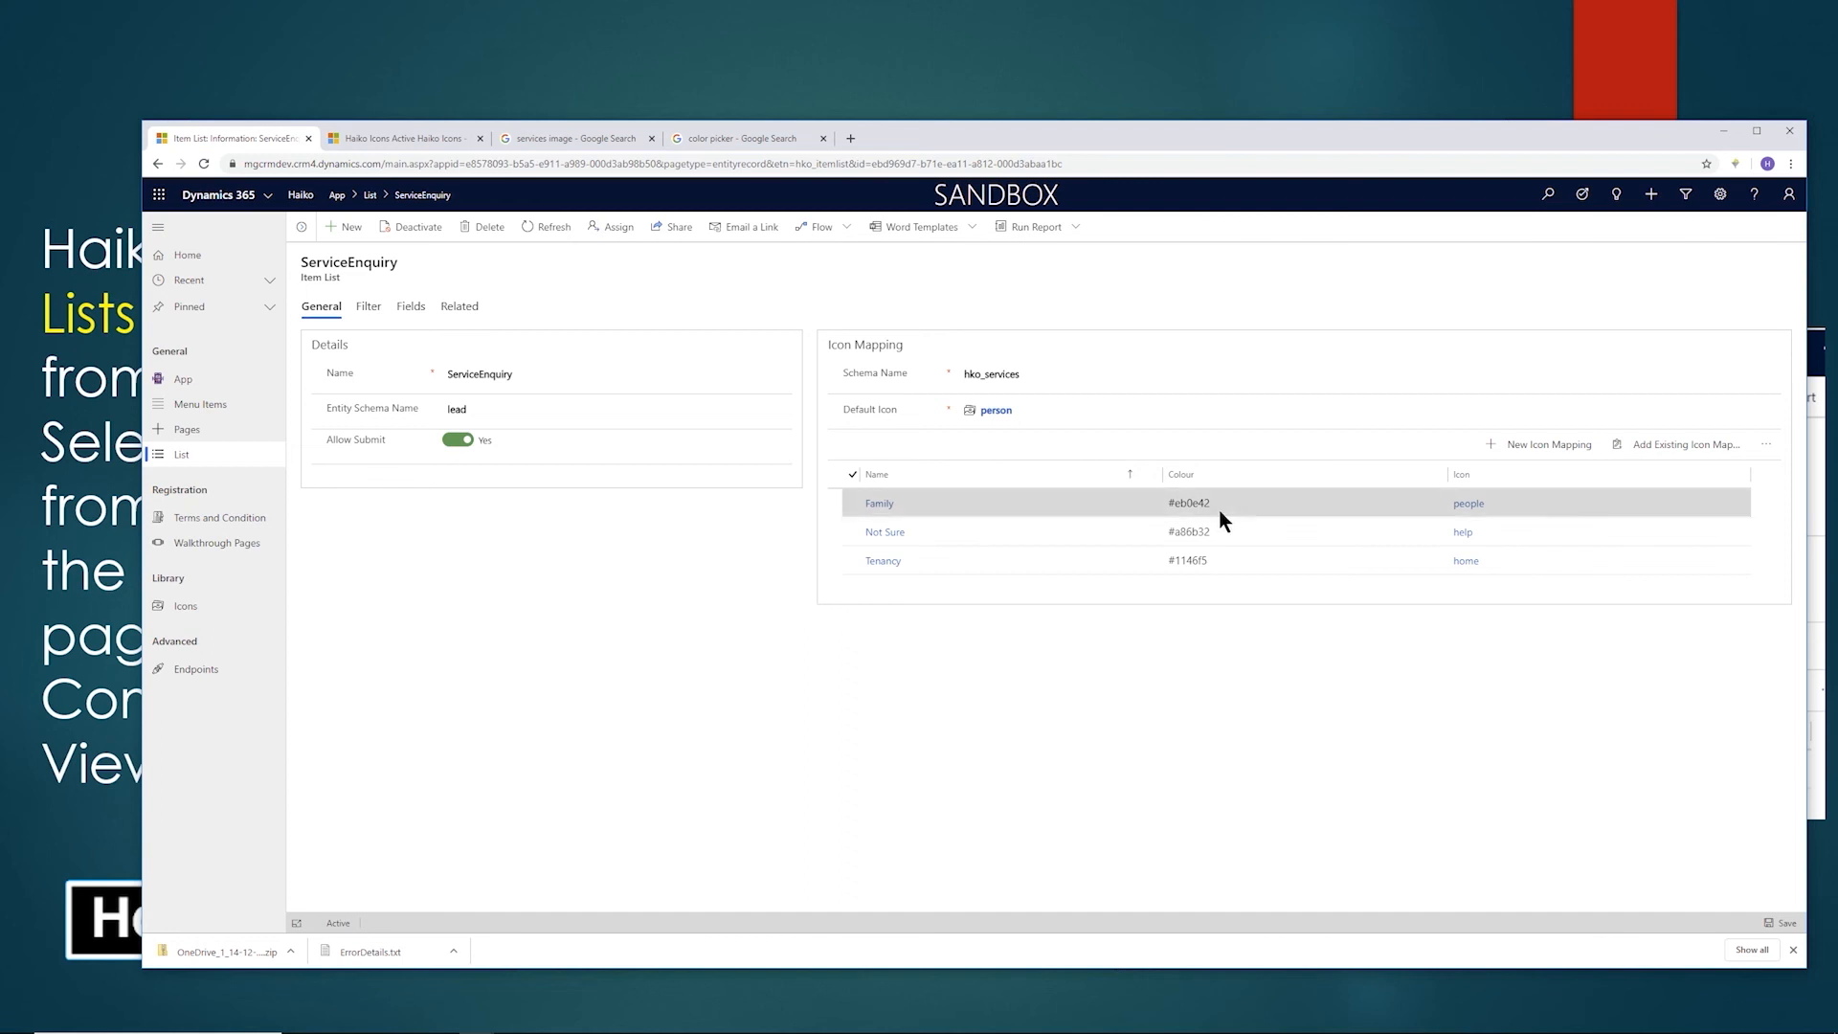
pyautogui.click(370, 312)
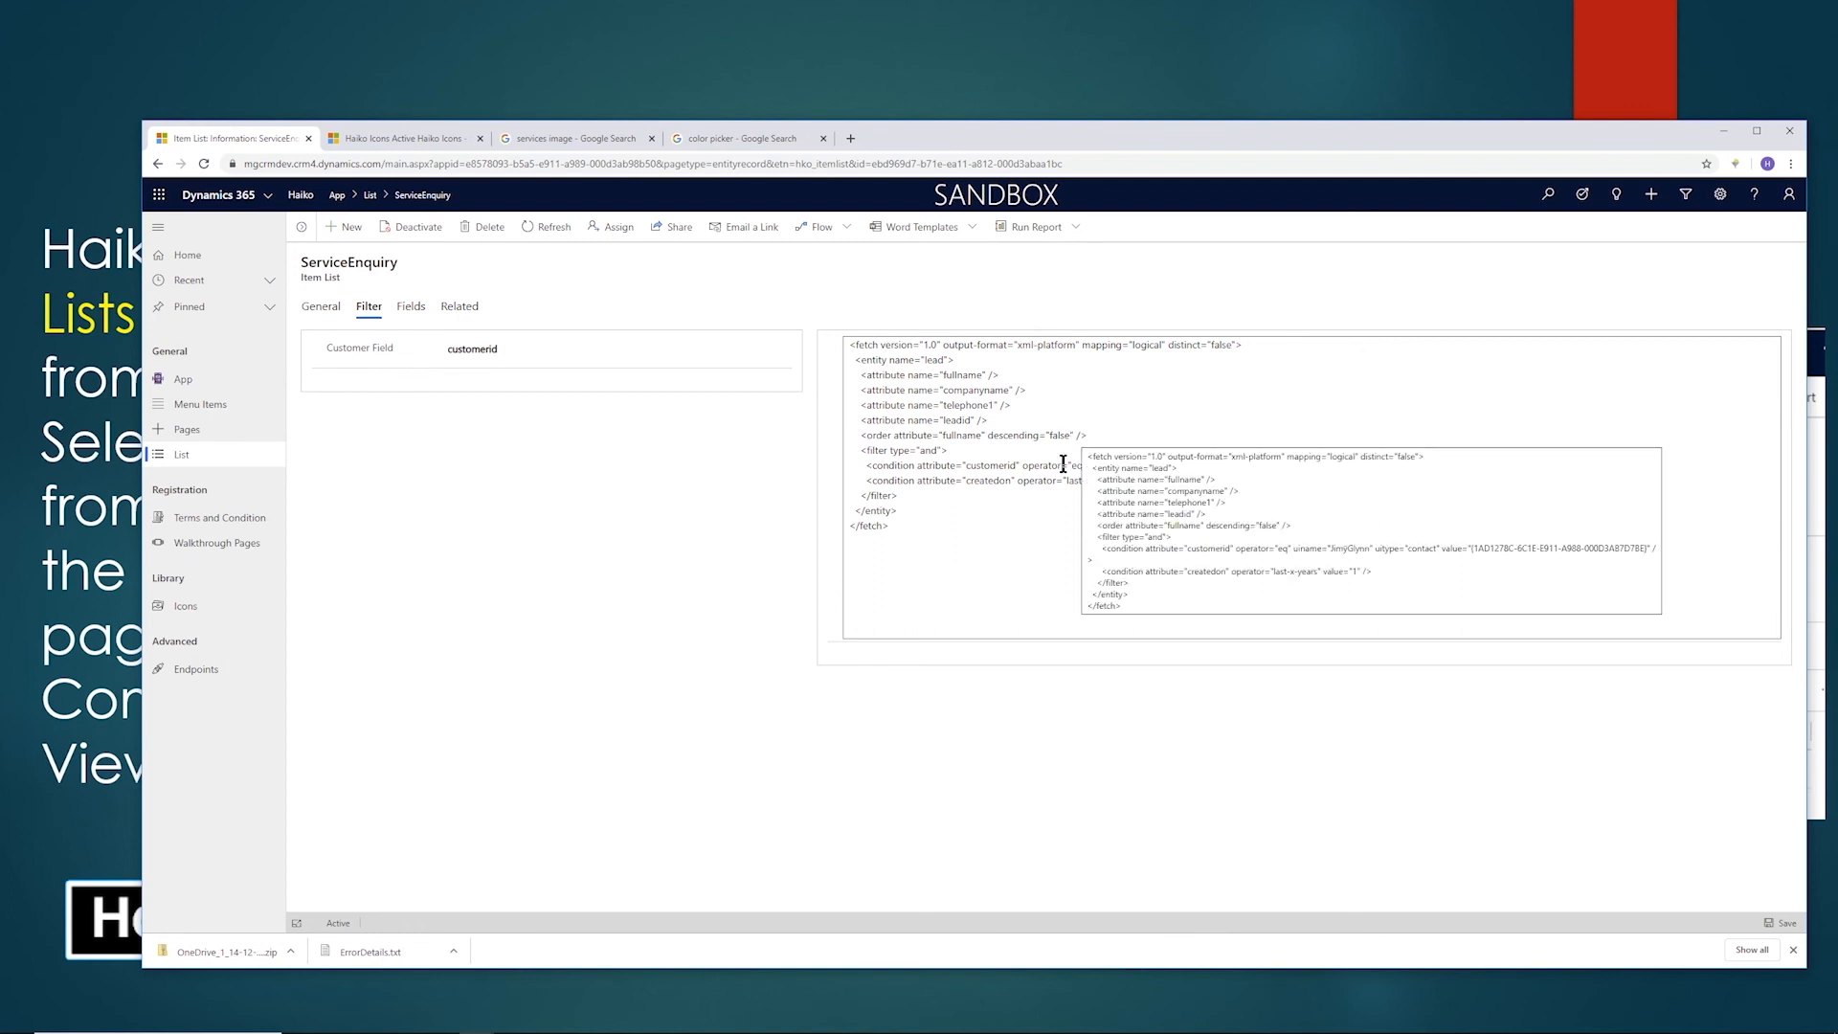
pyautogui.moveTo(1054, 498); pyautogui.dragTo(848, 451)
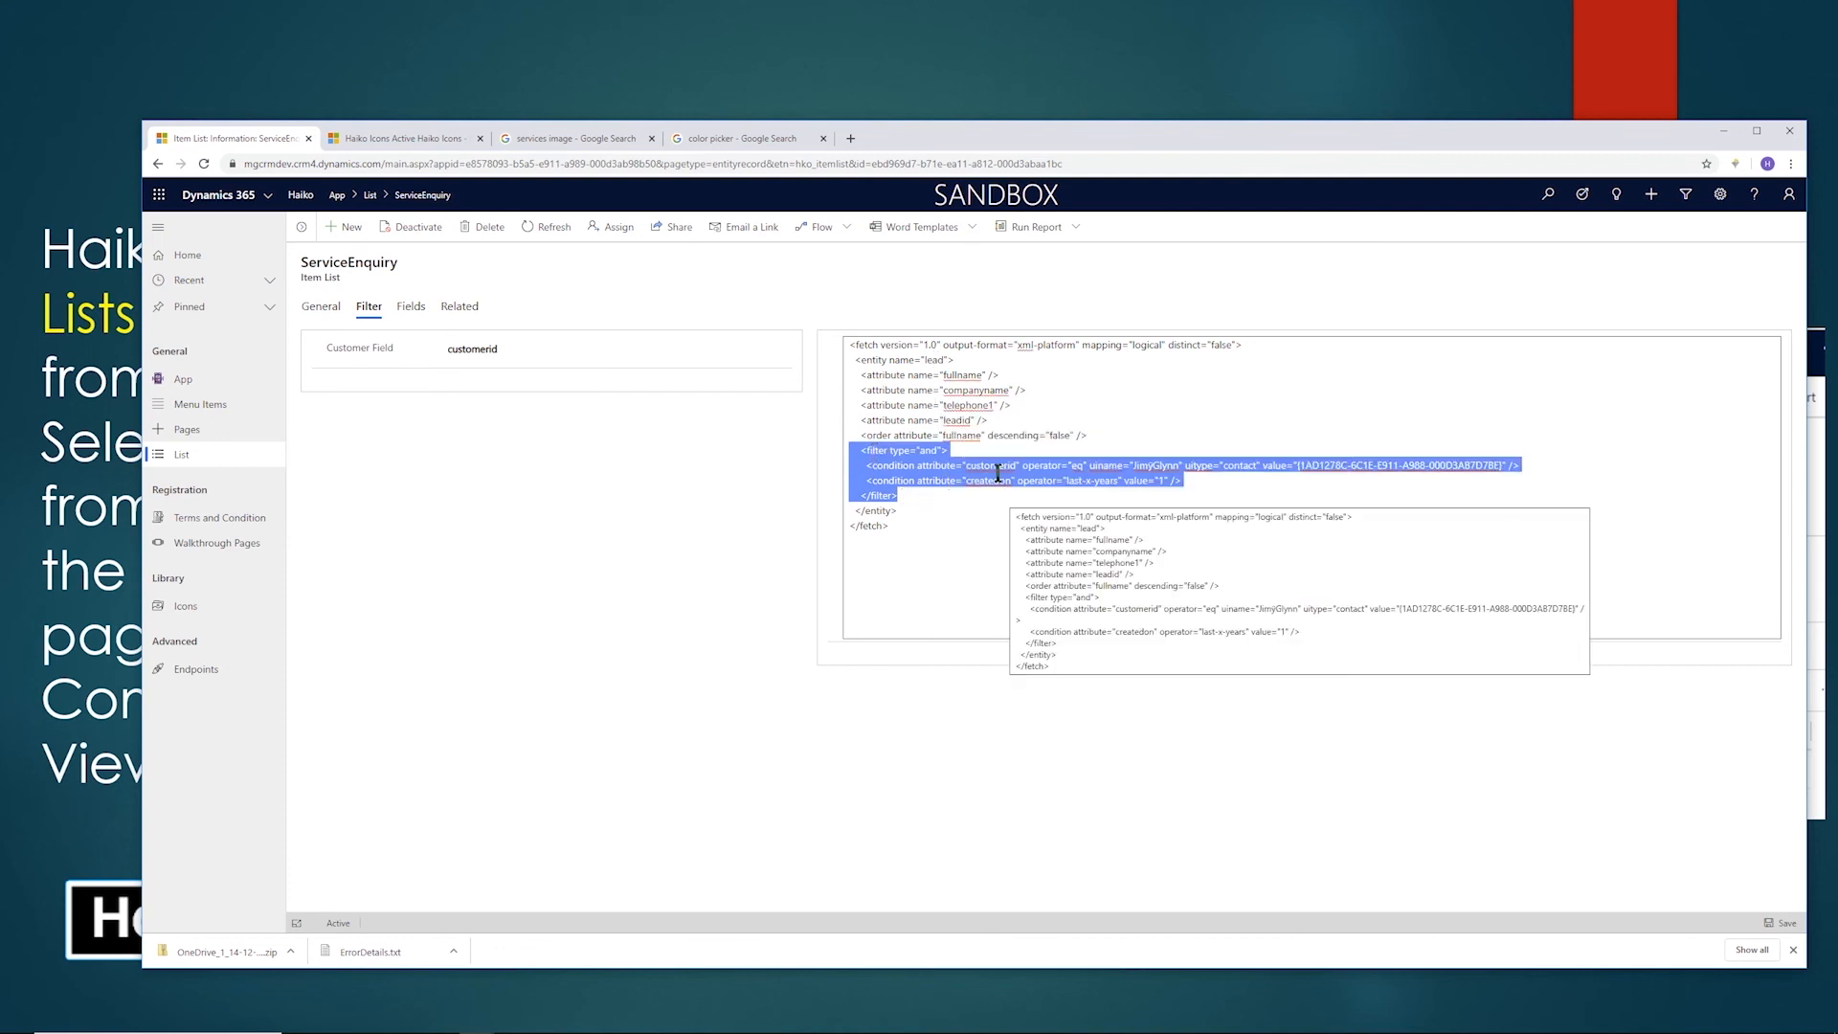
pyautogui.doubleClick(994, 480)
pyautogui.doubleClick(994, 465)
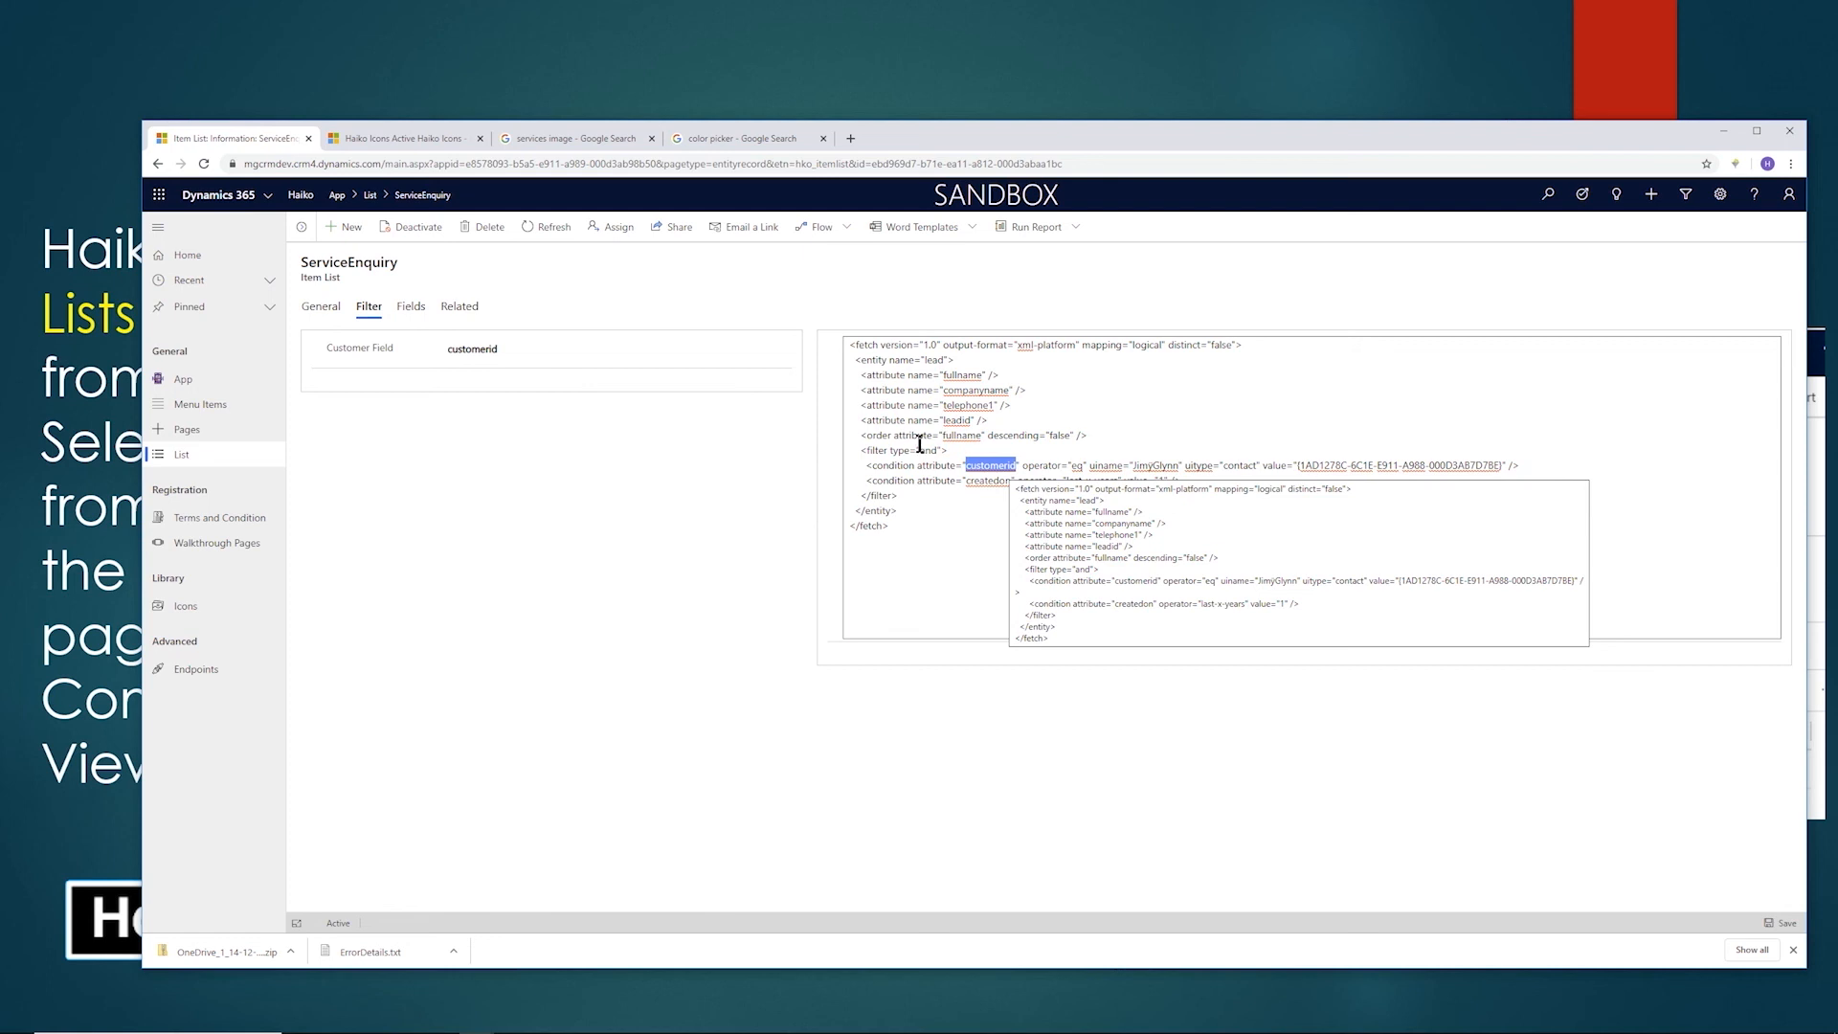
# Run the Refresh Engine workflow on the Haiko App record and confirm its application.
pyautogui.click(186, 381)
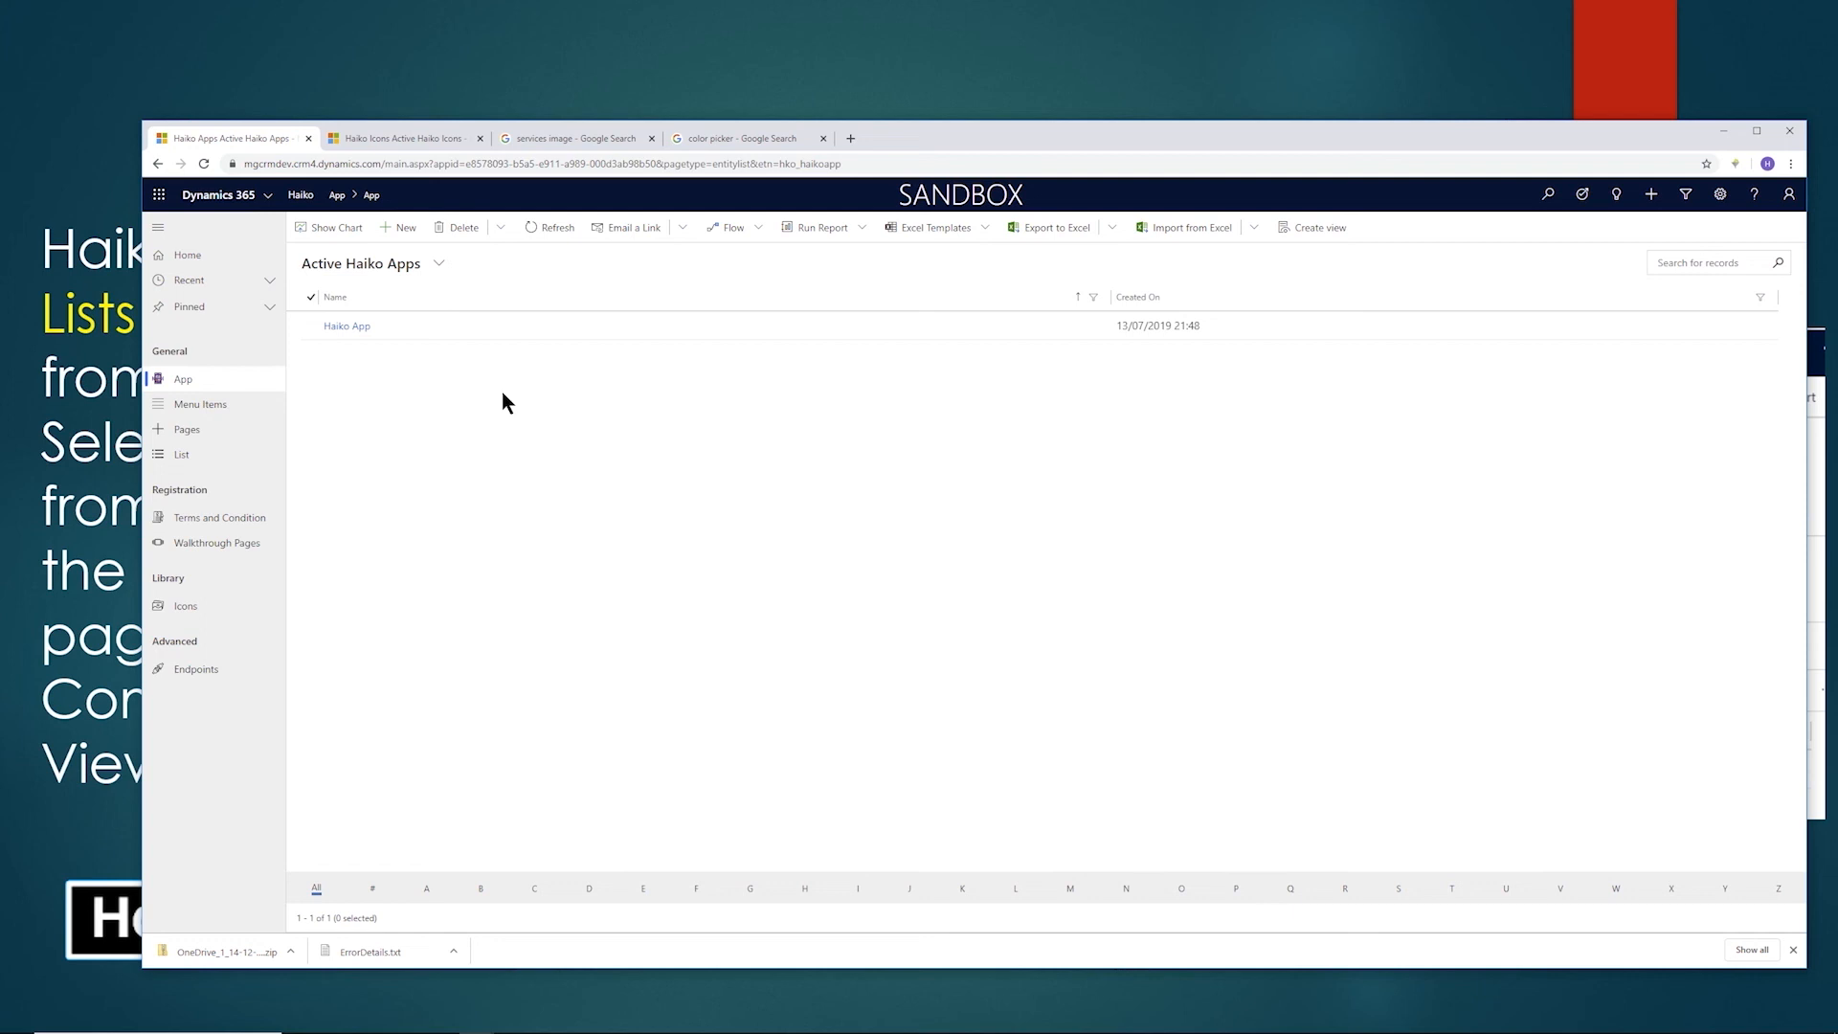
pyautogui.click(310, 325)
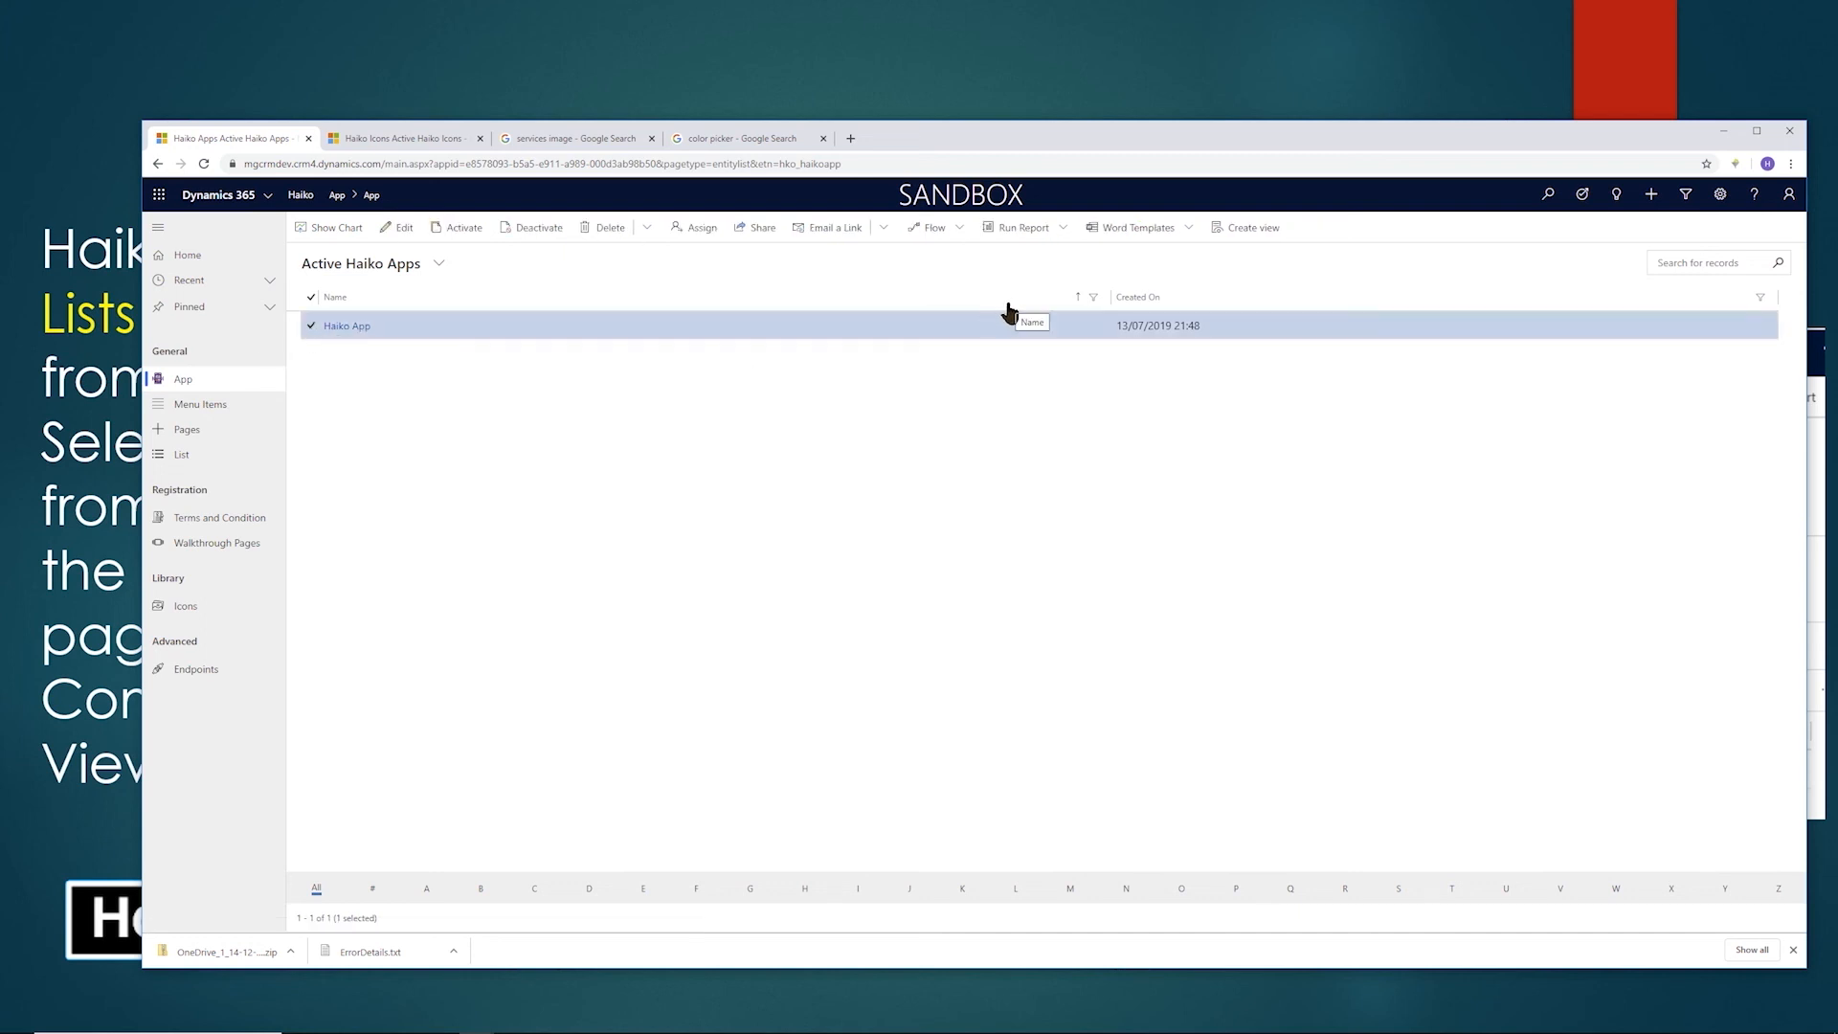
pyautogui.click(955, 233)
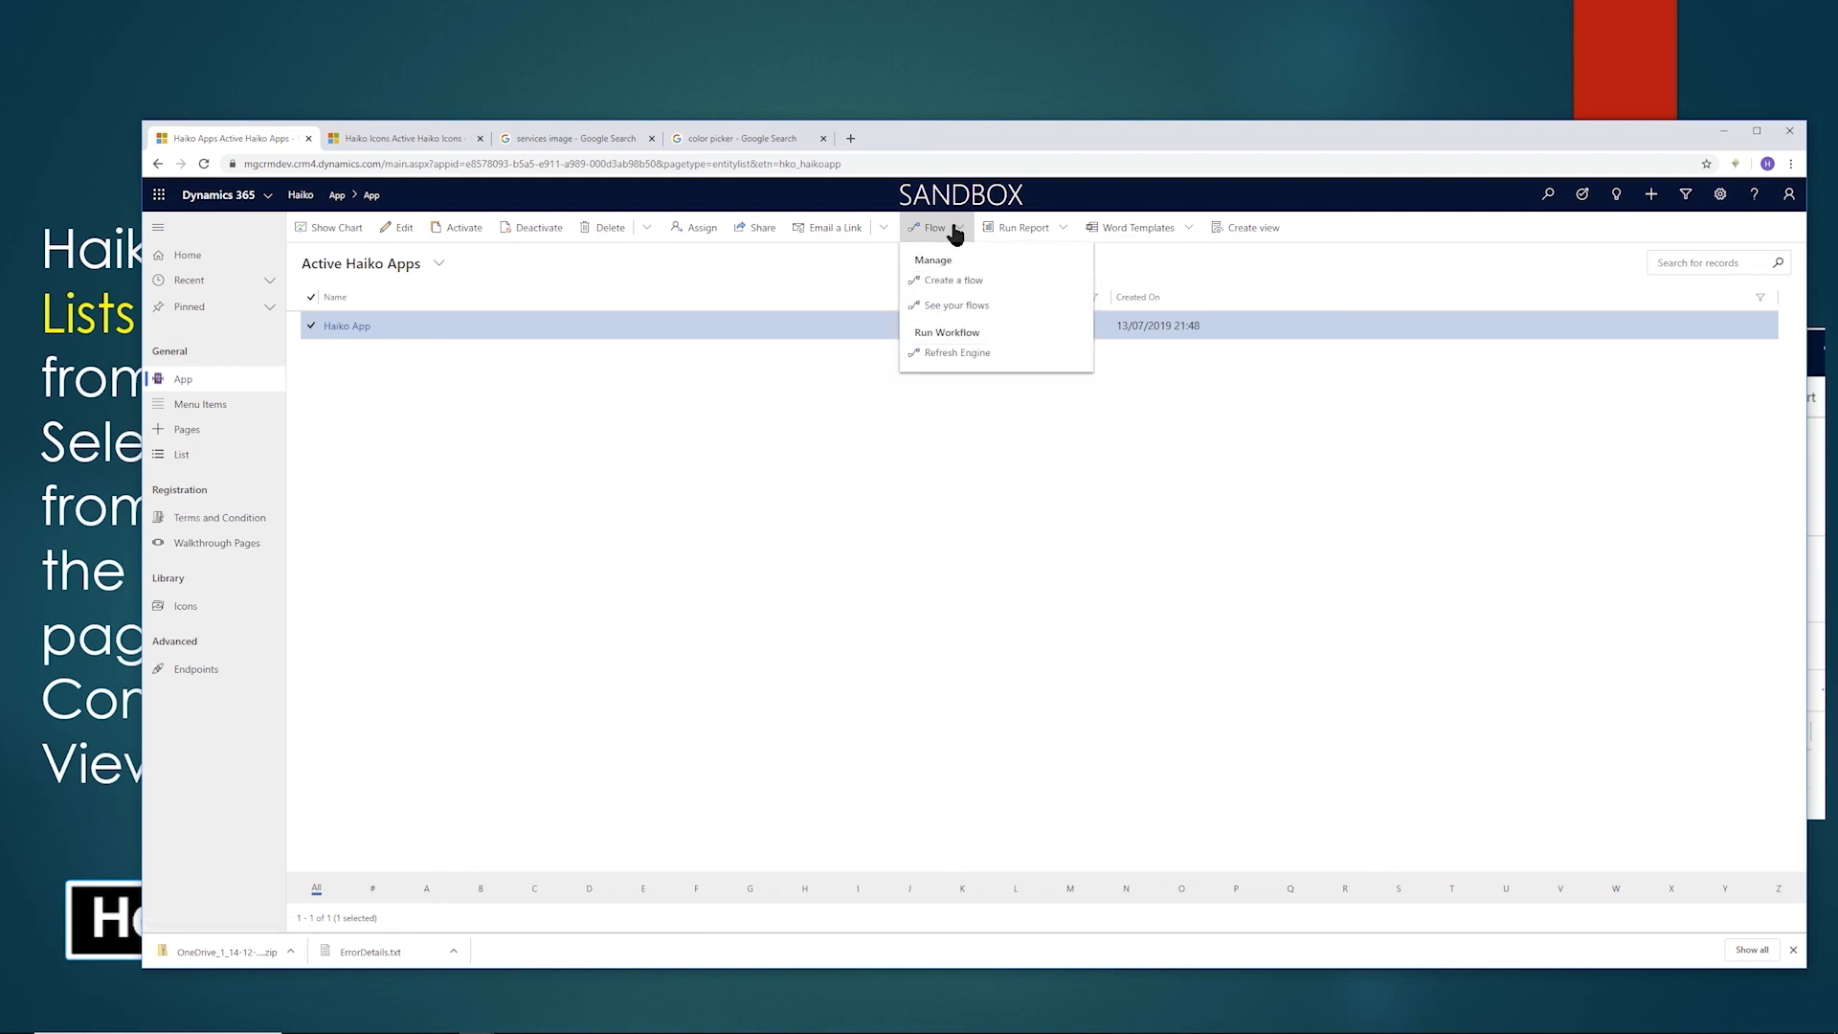
pyautogui.click(969, 354)
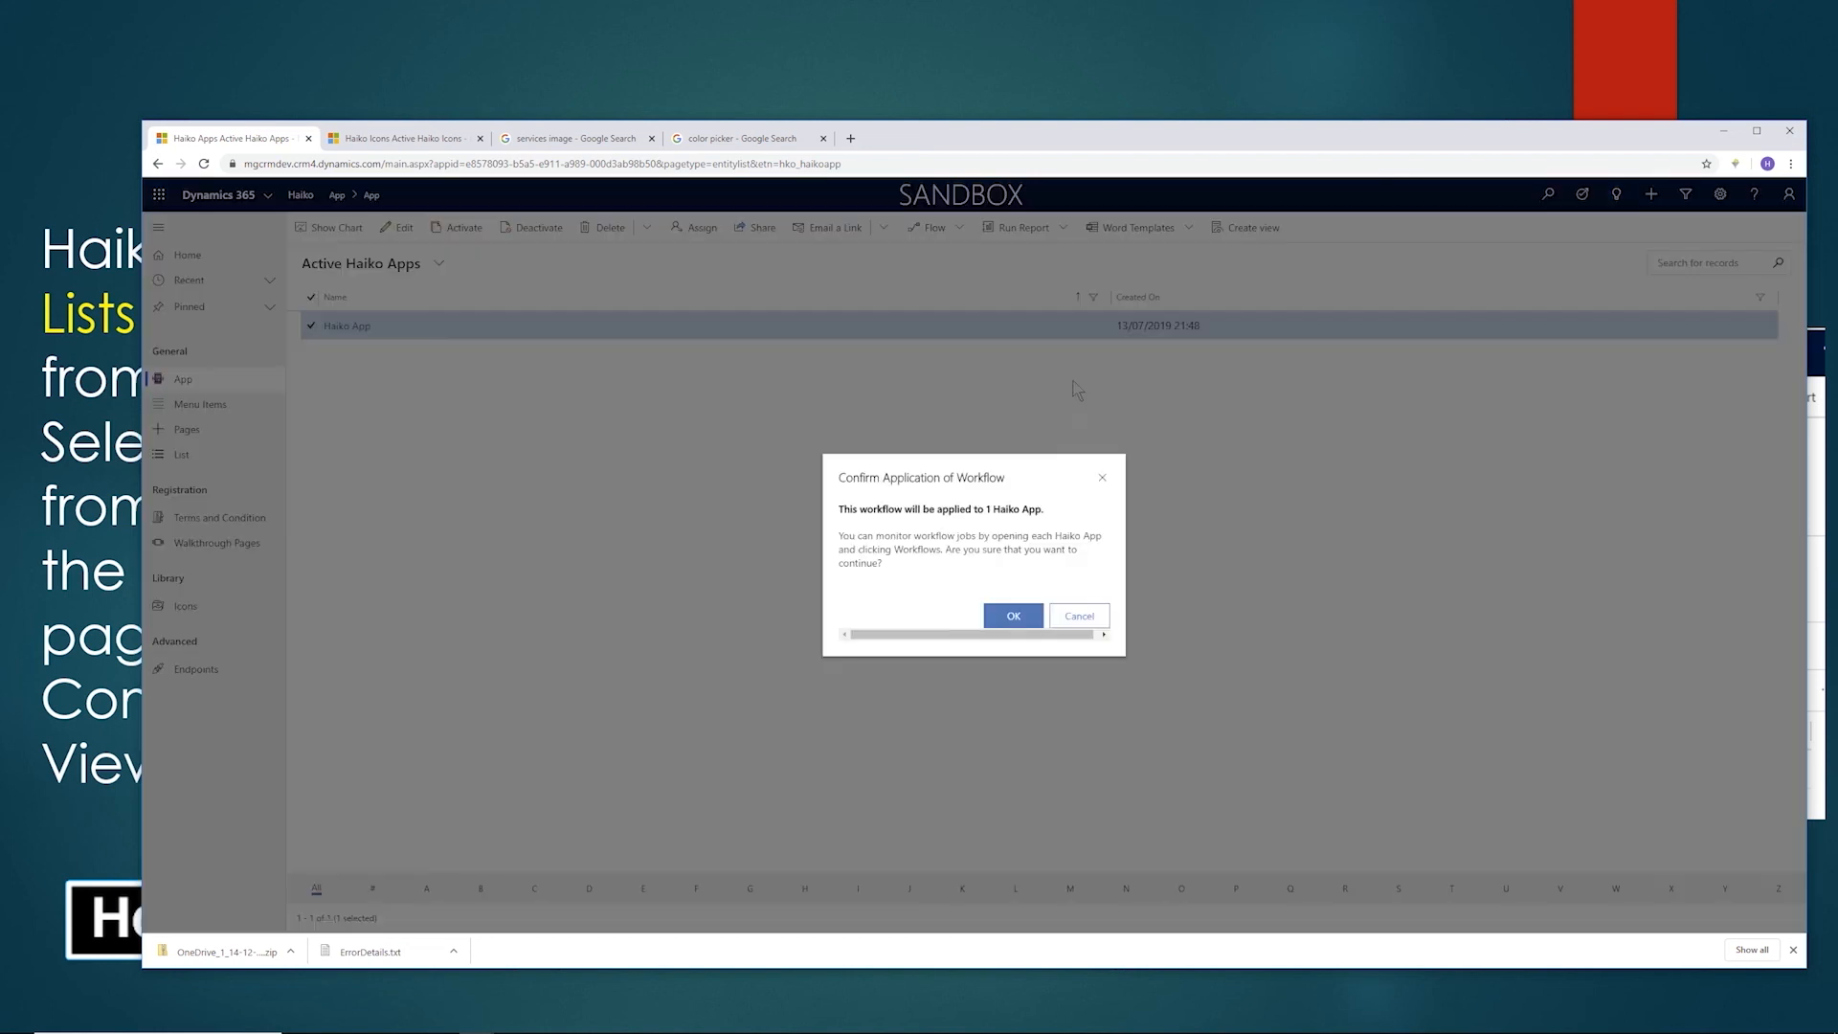
pyautogui.click(1035, 612)
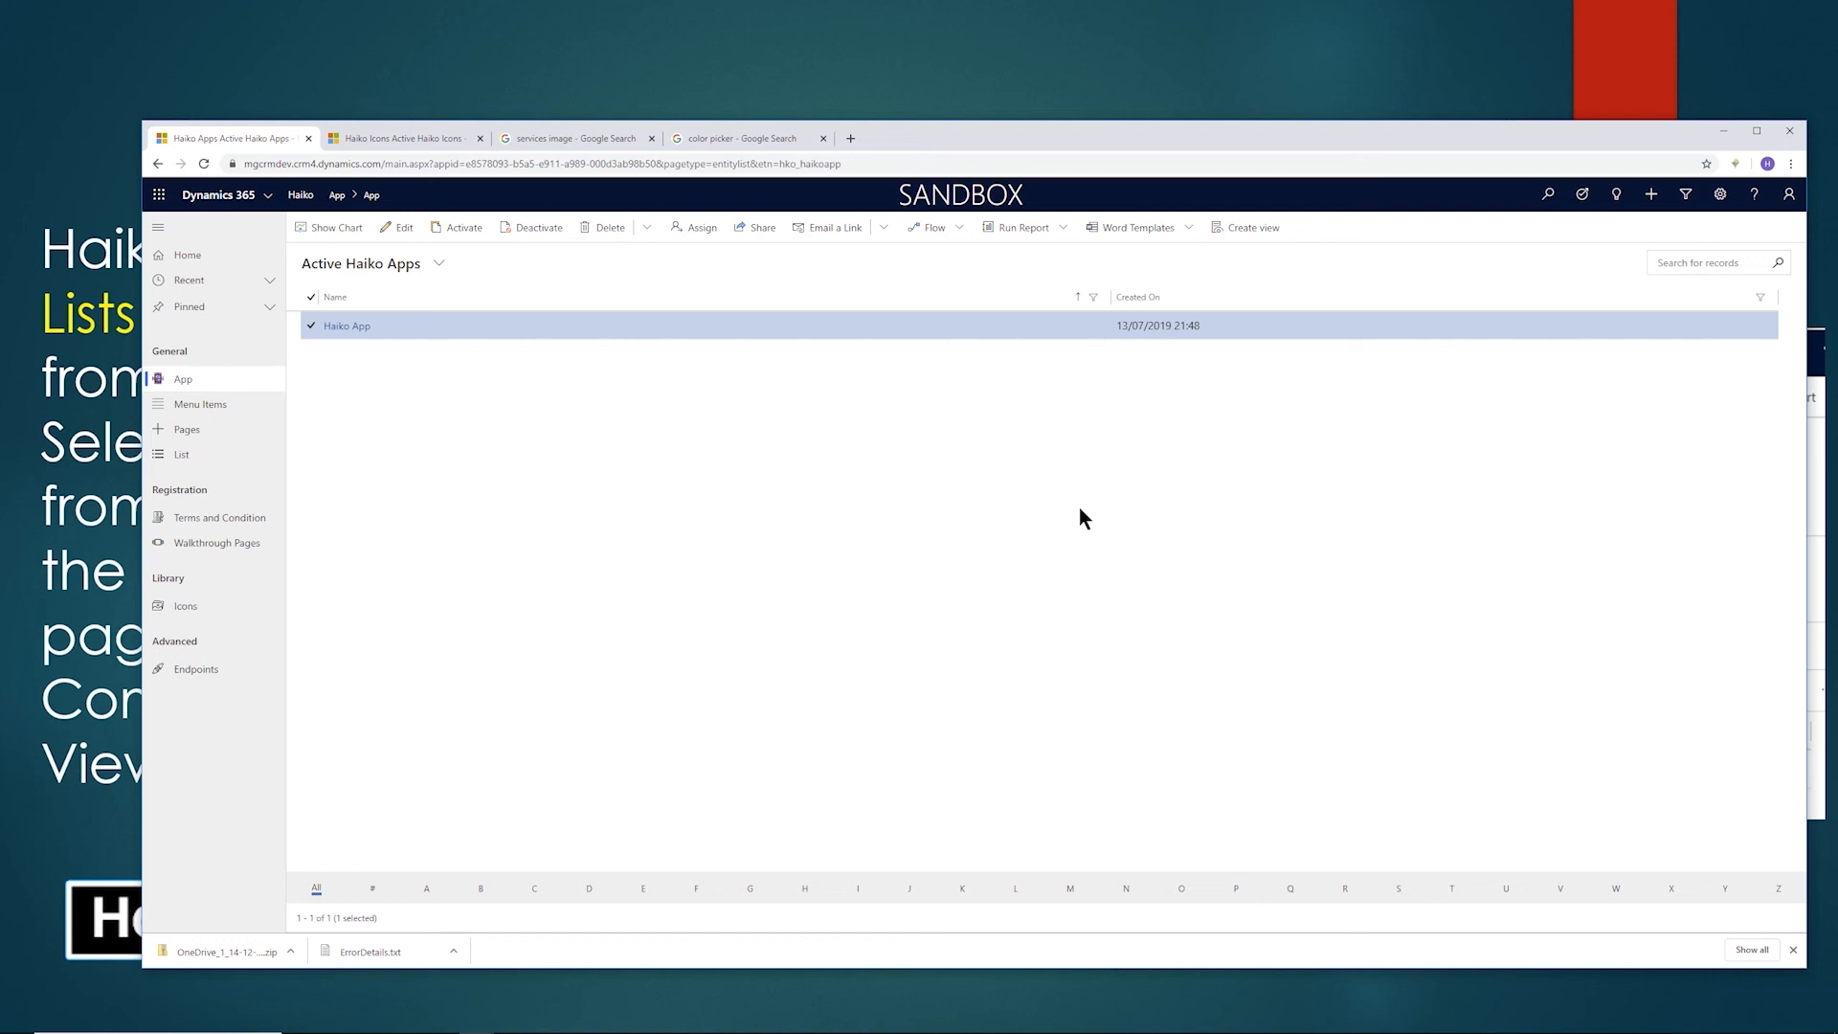
pyautogui.press('super')
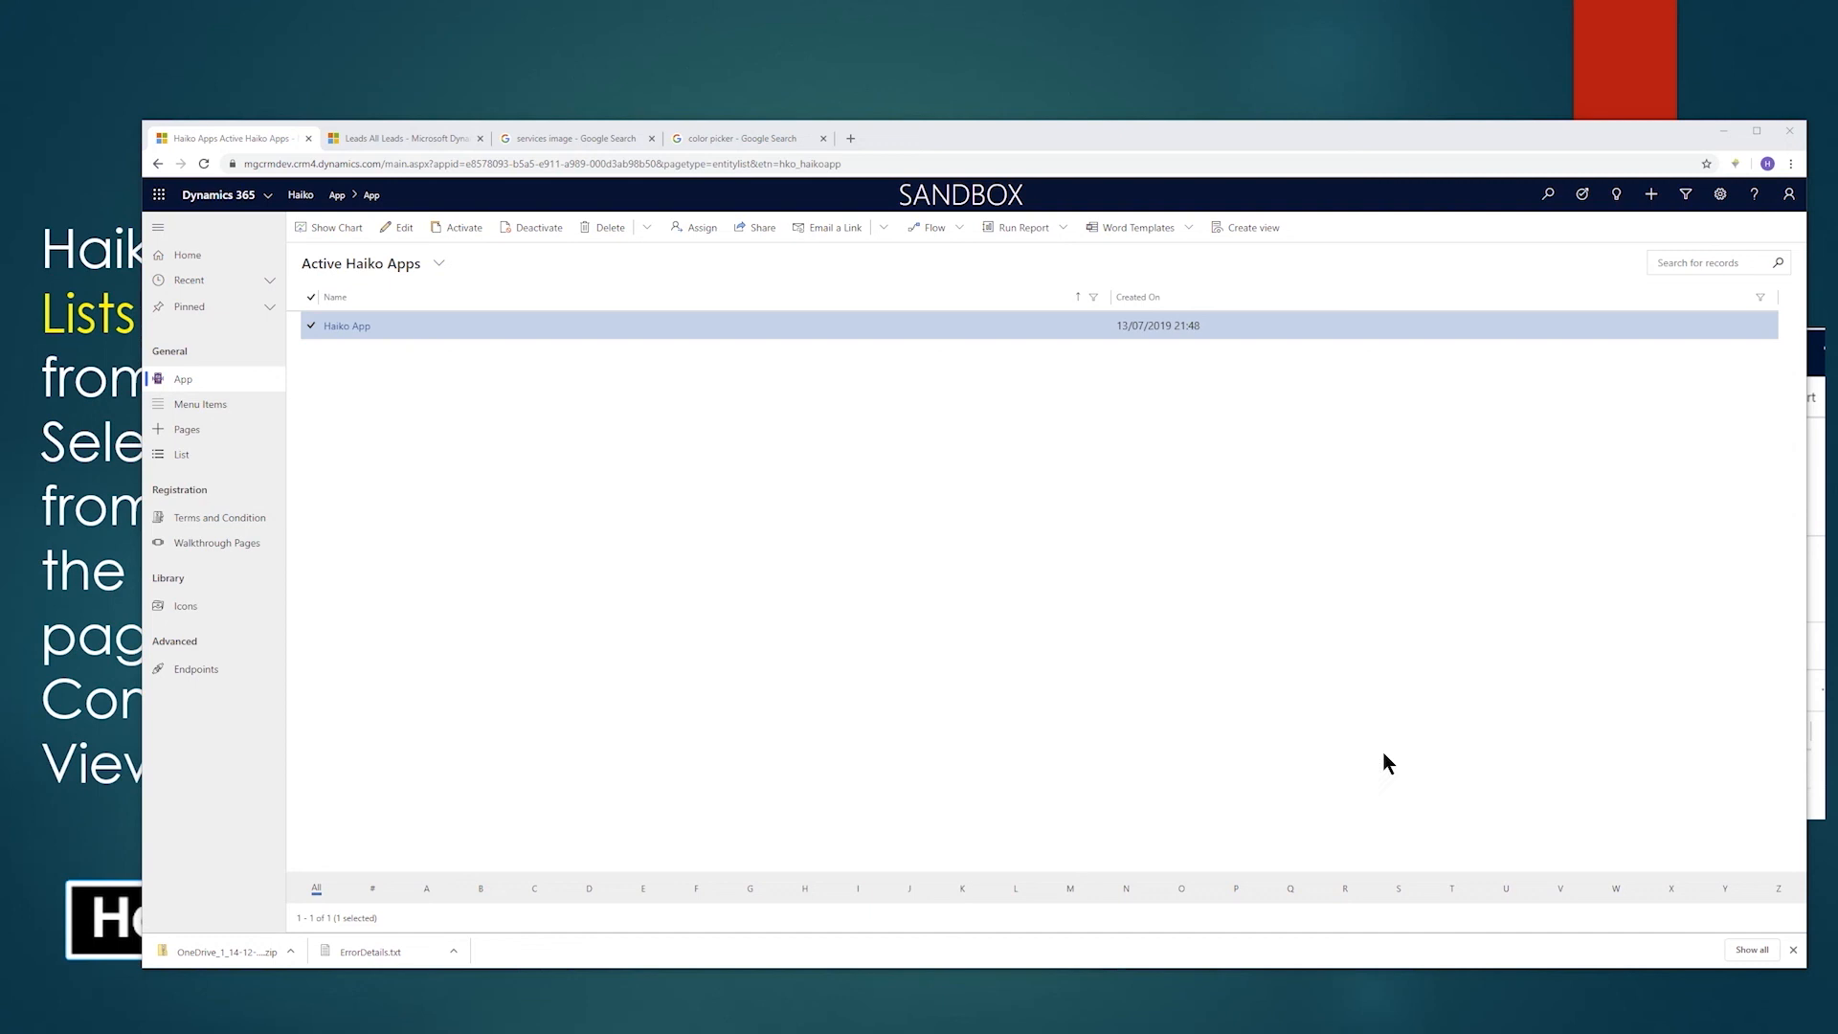
pyautogui.click(850, 140)
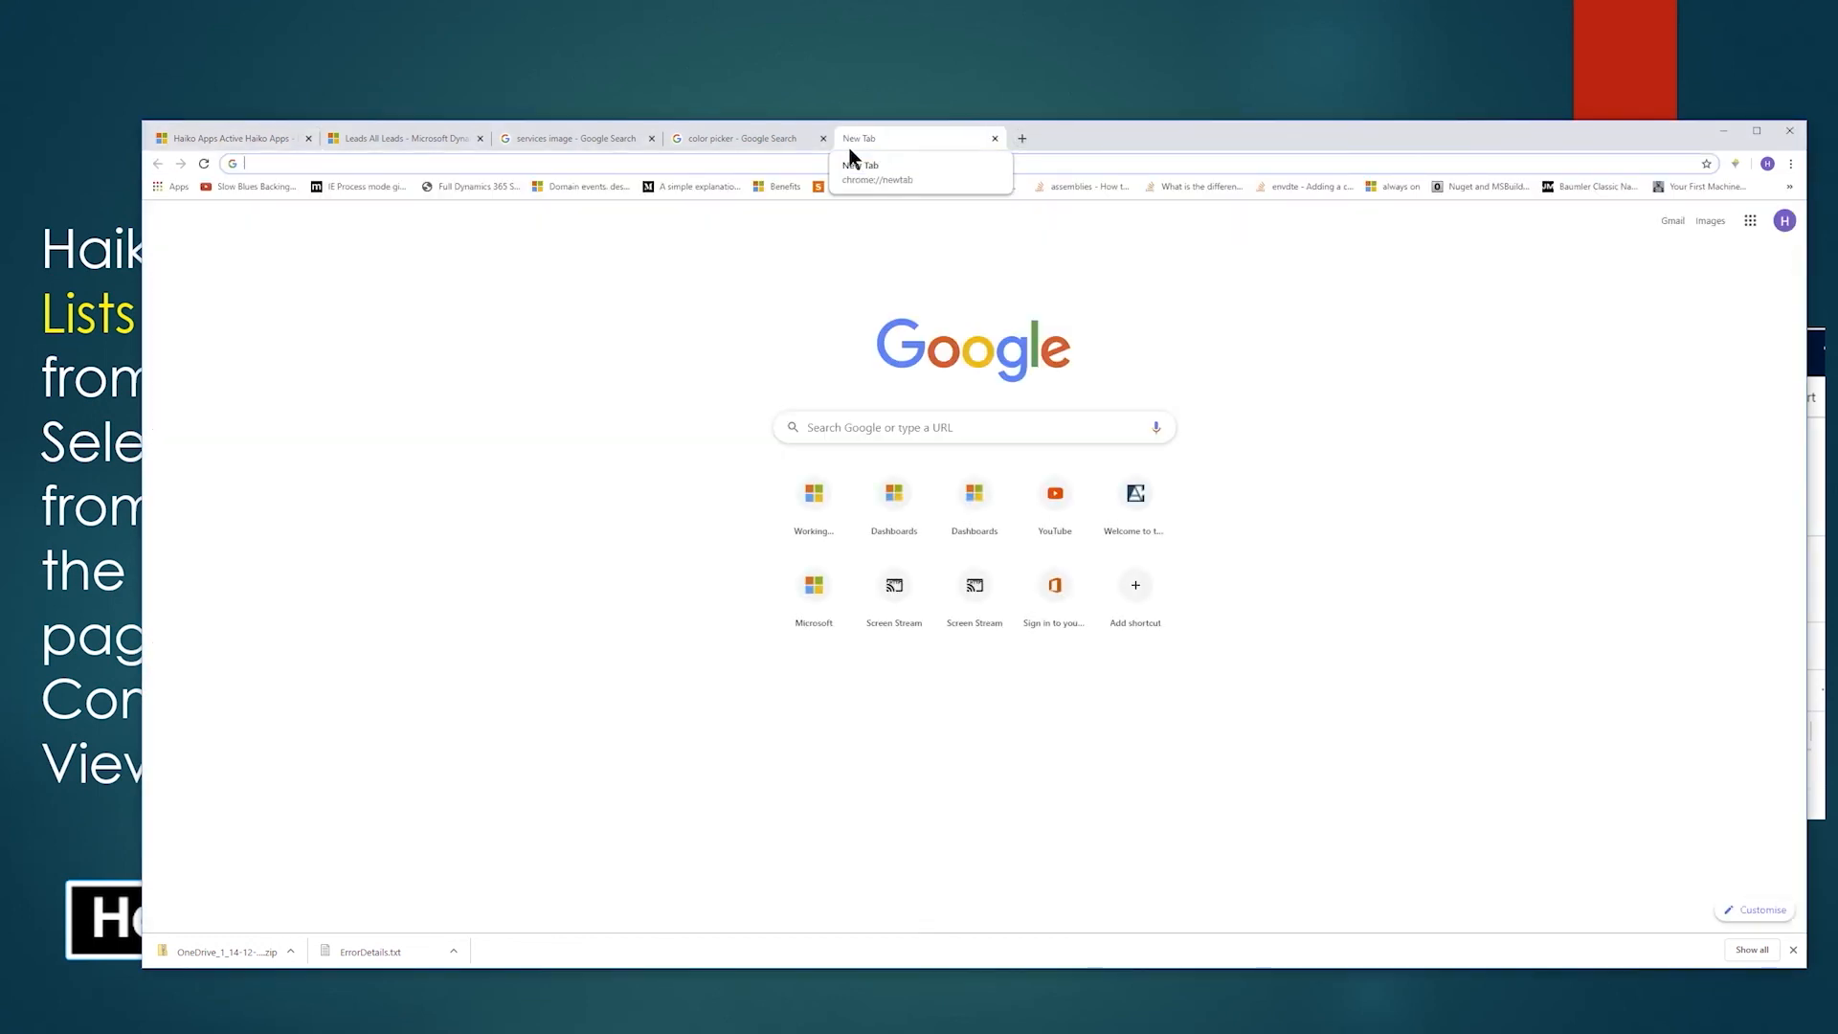
pyautogui.write('http://192.168.0.107:8080/')
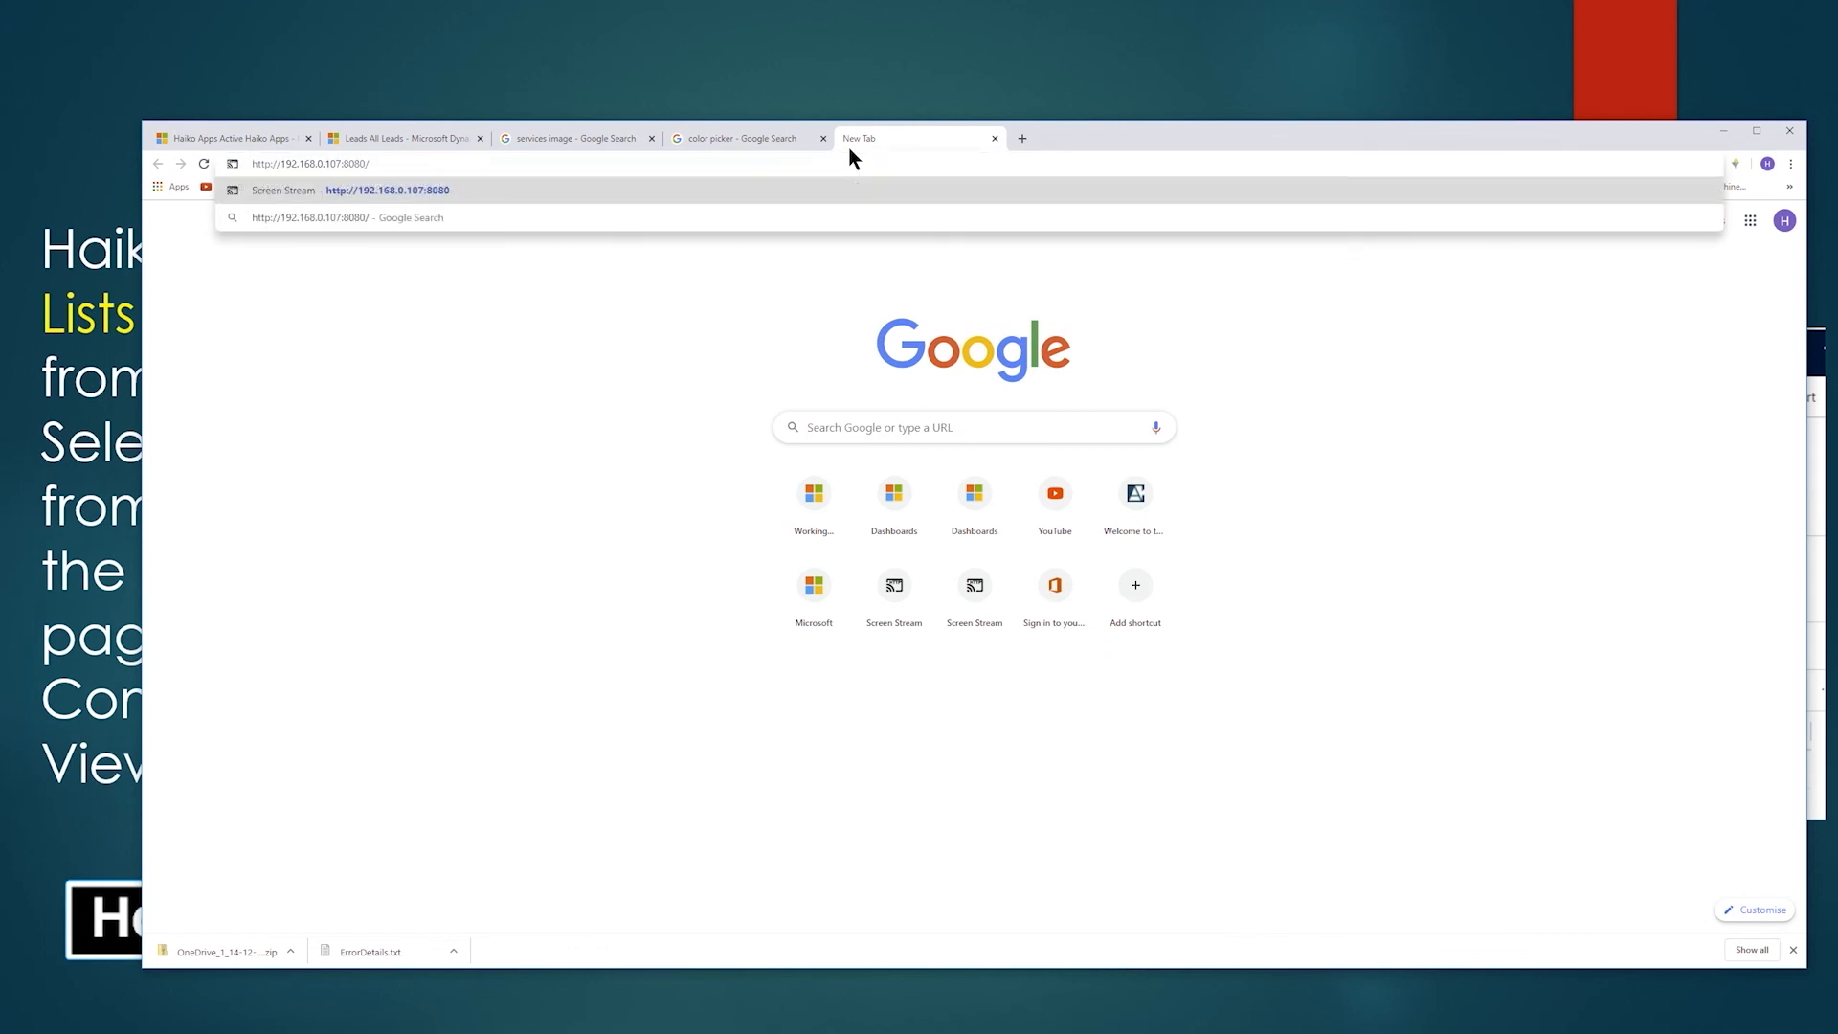
pyautogui.press('Return')
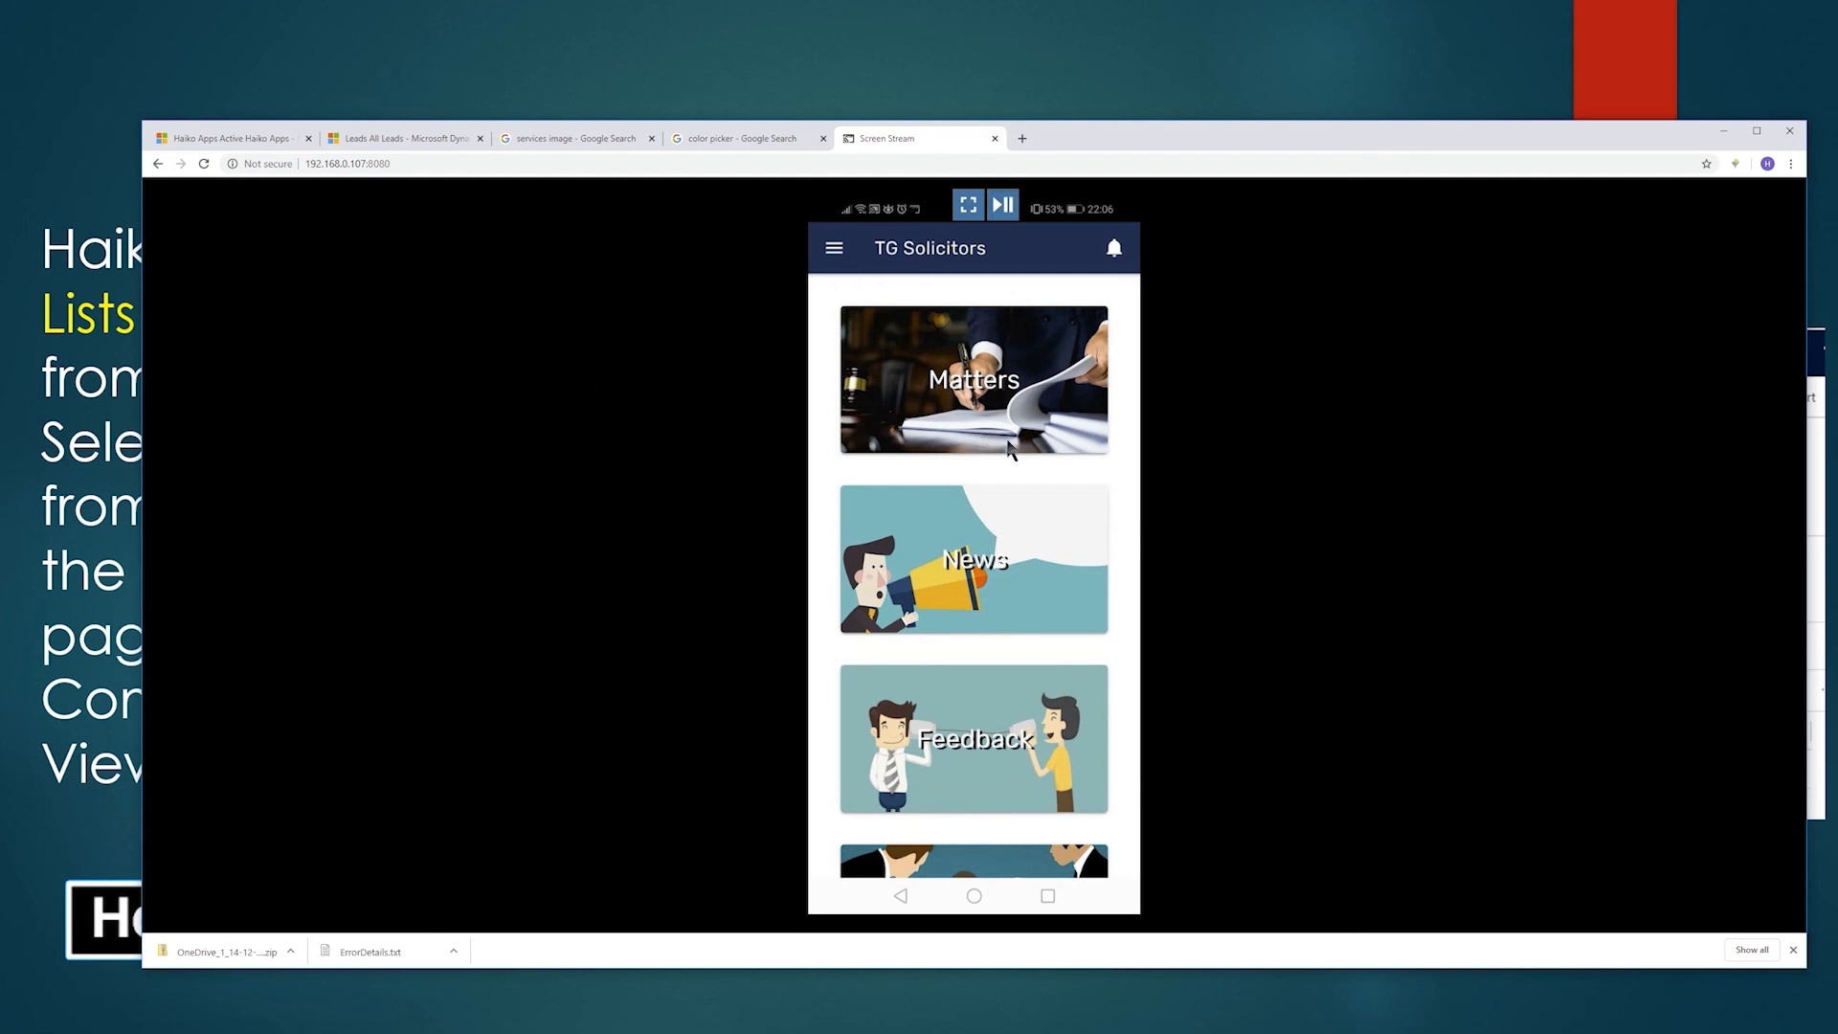
pyautogui.scroll(-3, 1007, 442)
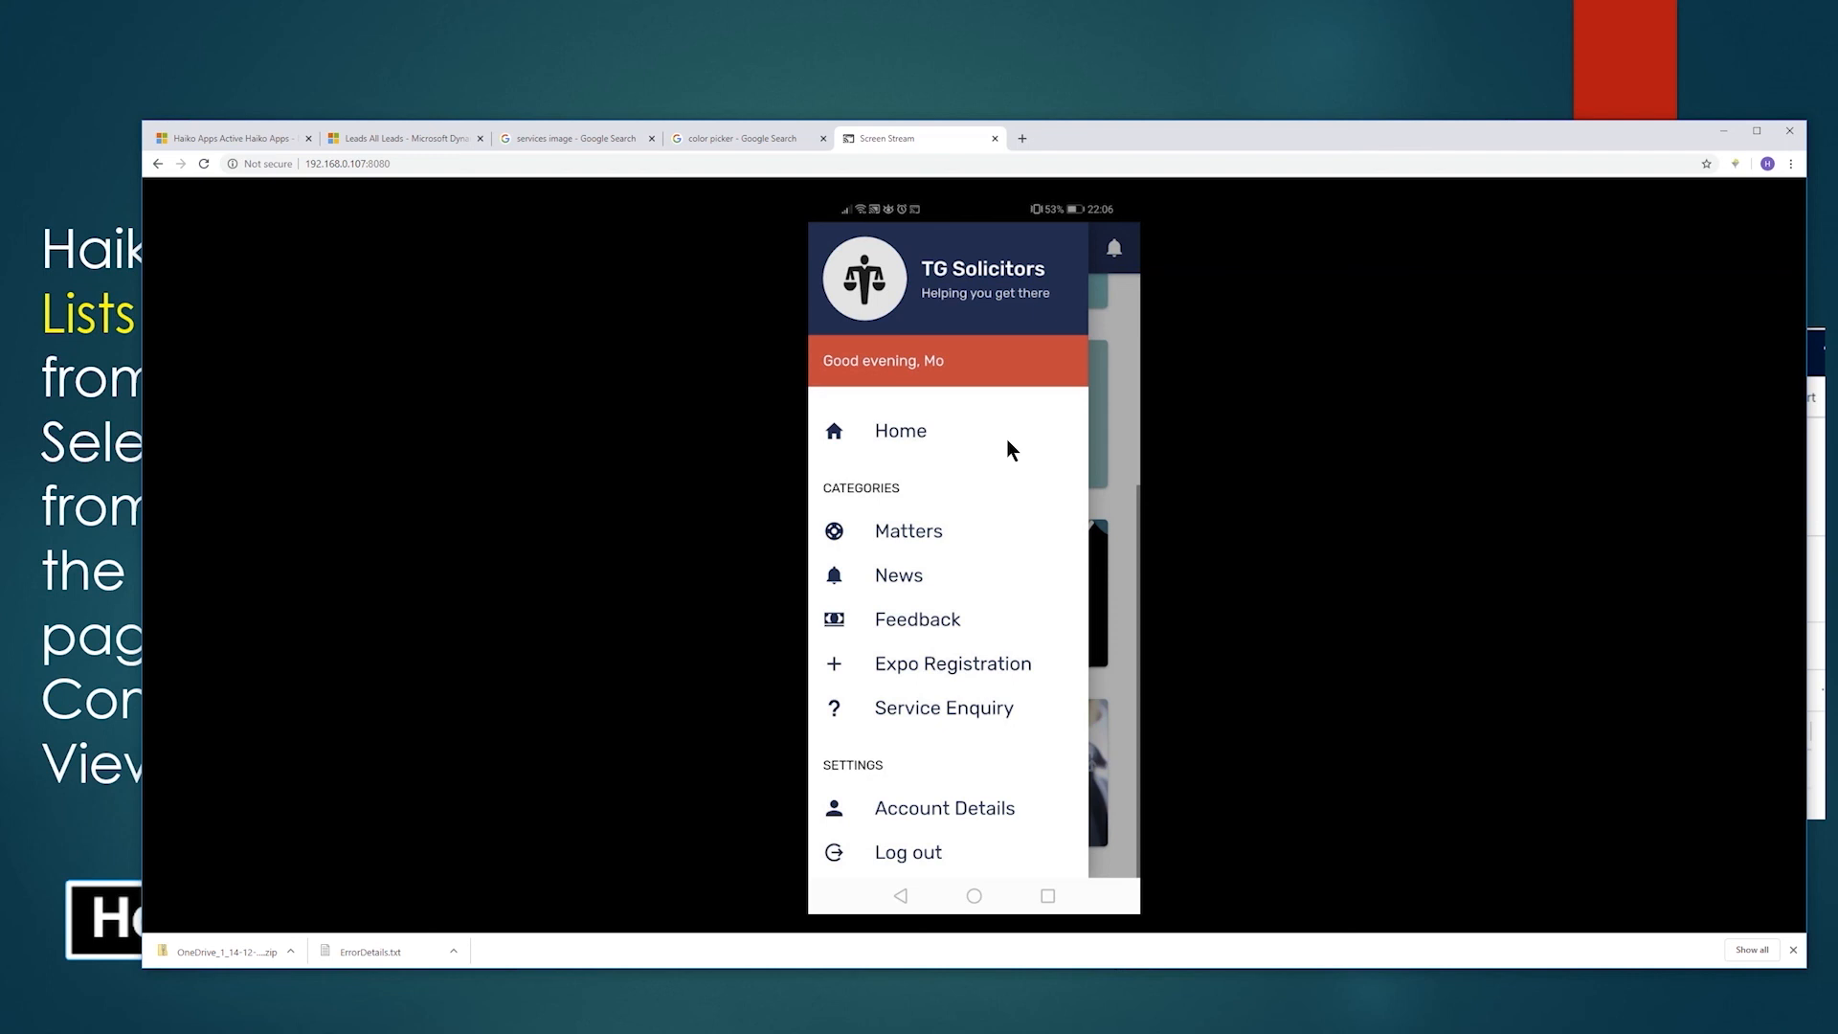
pyautogui.click(1007, 438)
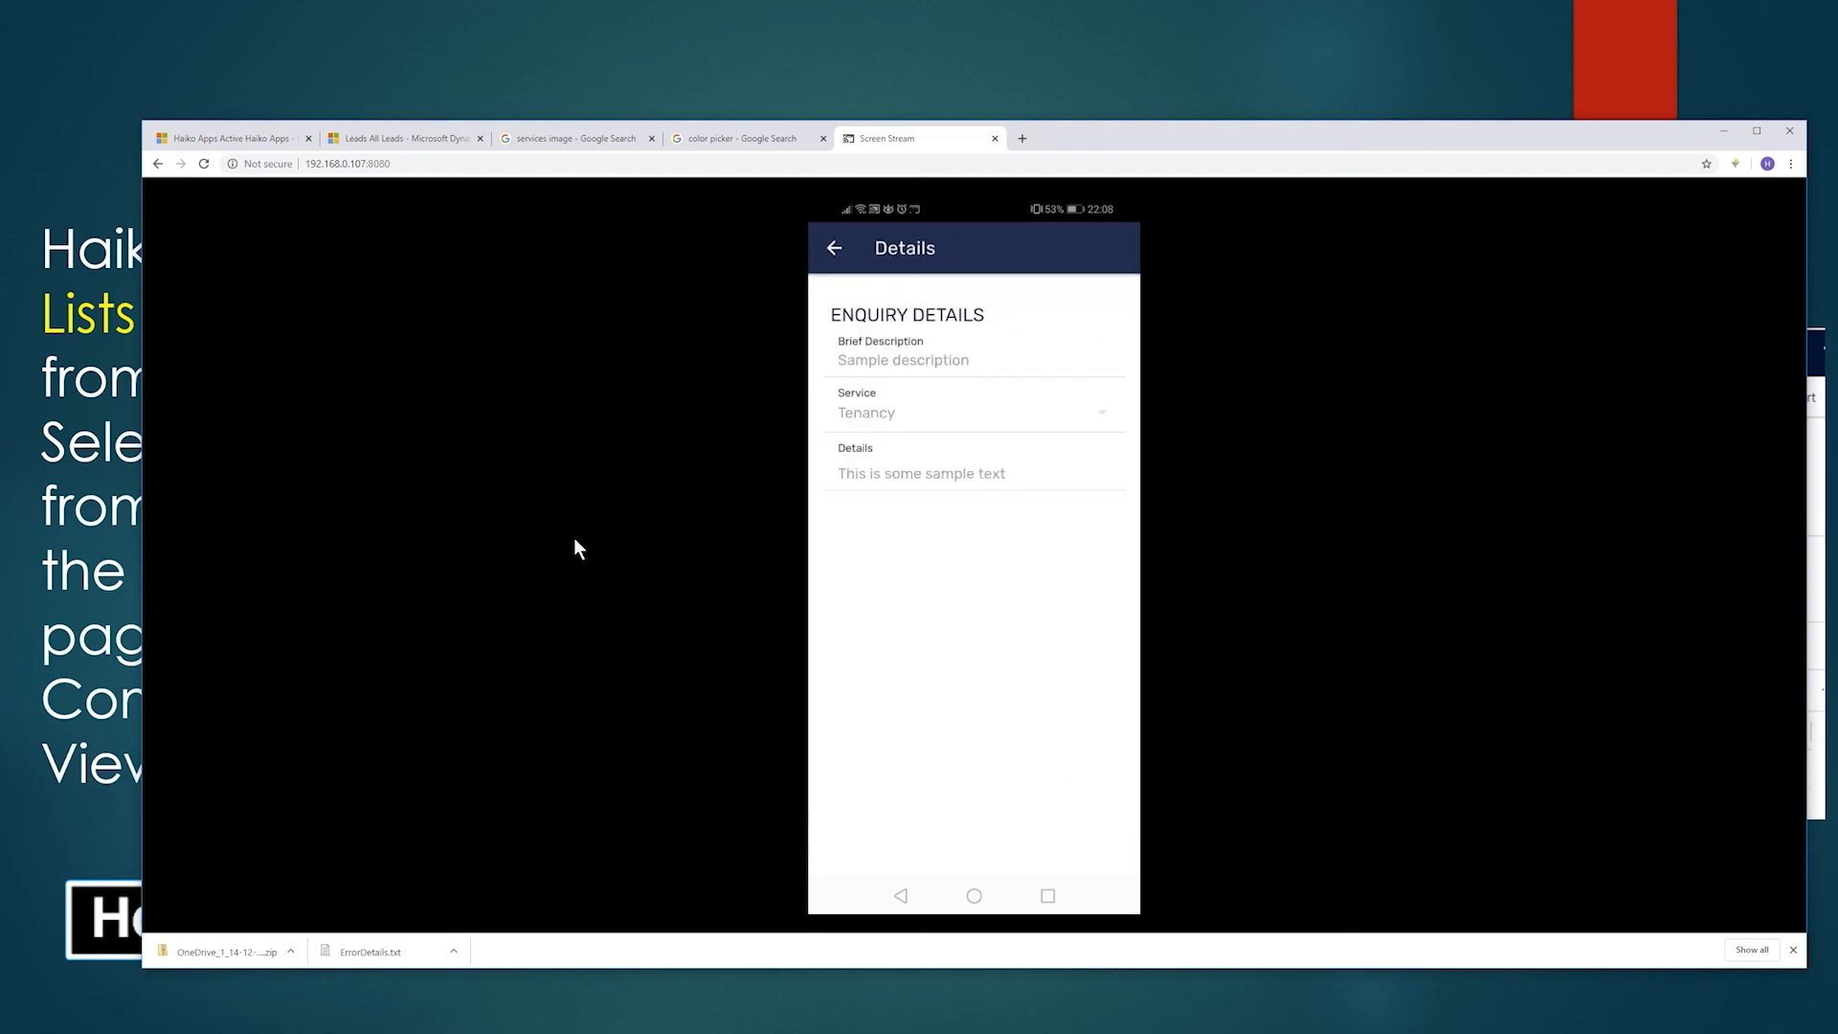
# Return to the Dynamics 365 leads, show the All Leads view and open the lead with the topic Sample description.
pyautogui.click(418, 144)
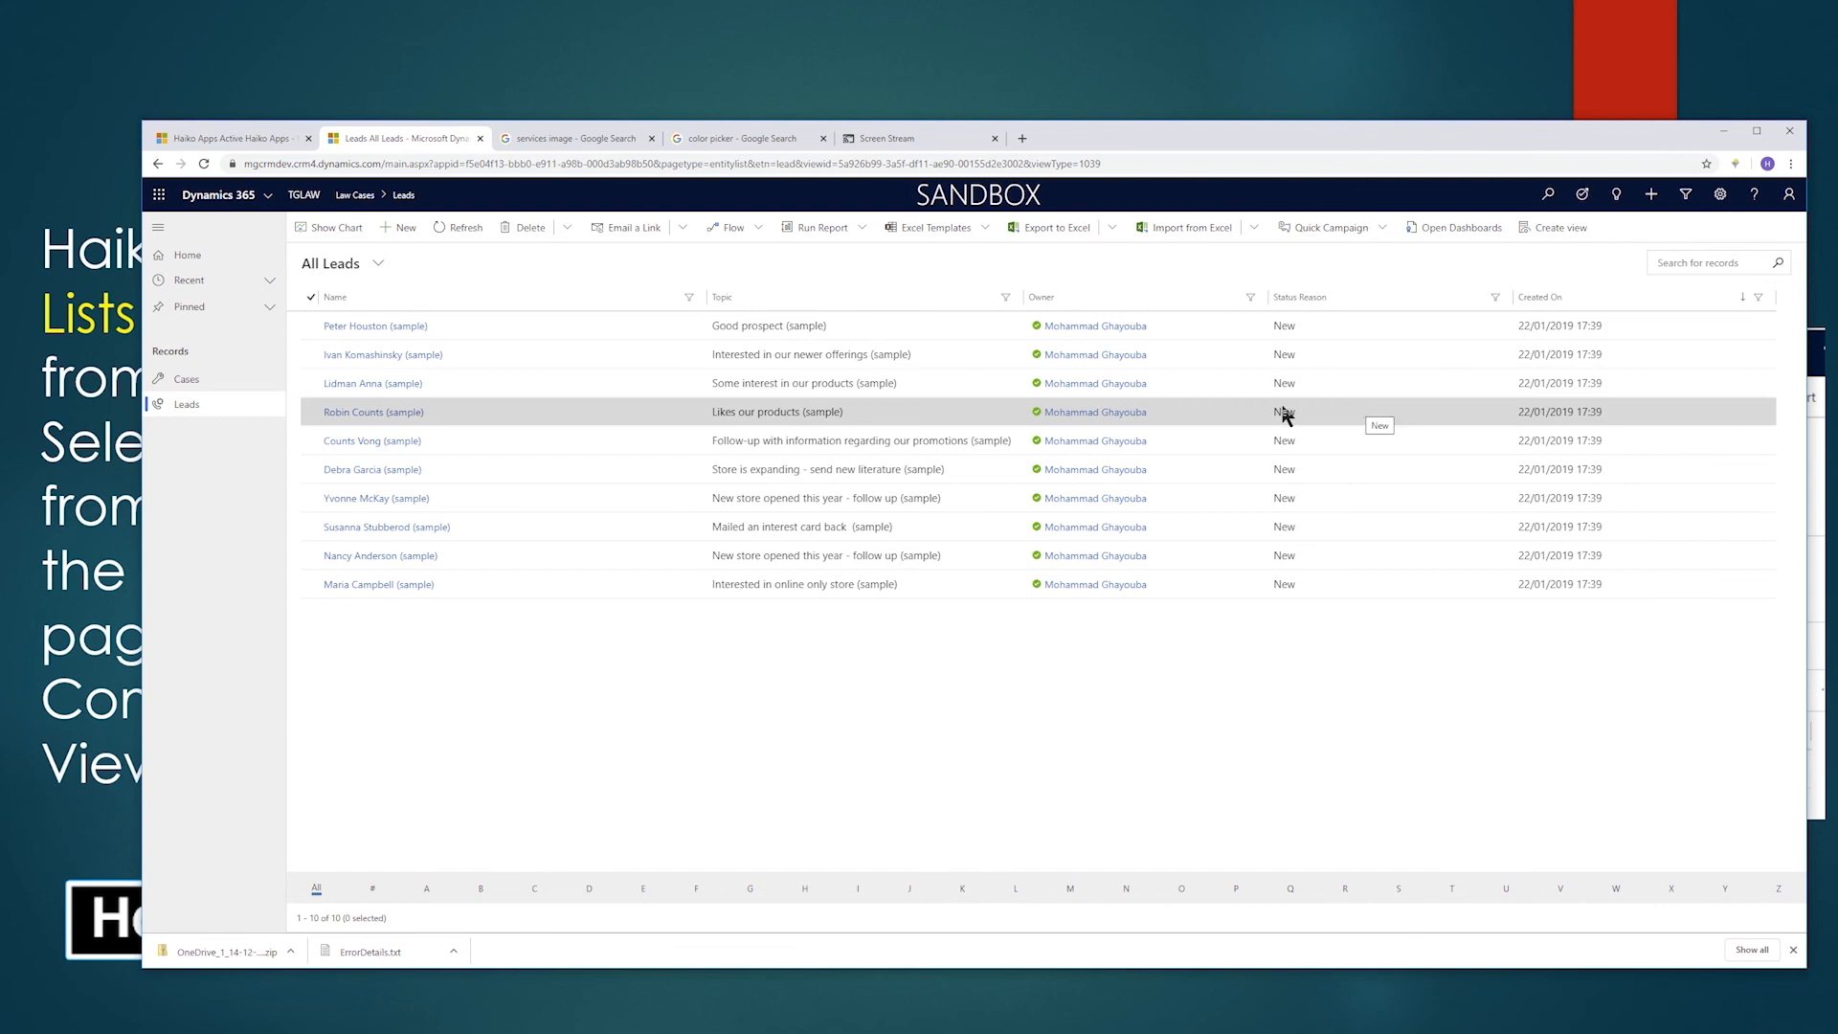
pyautogui.click(163, 406)
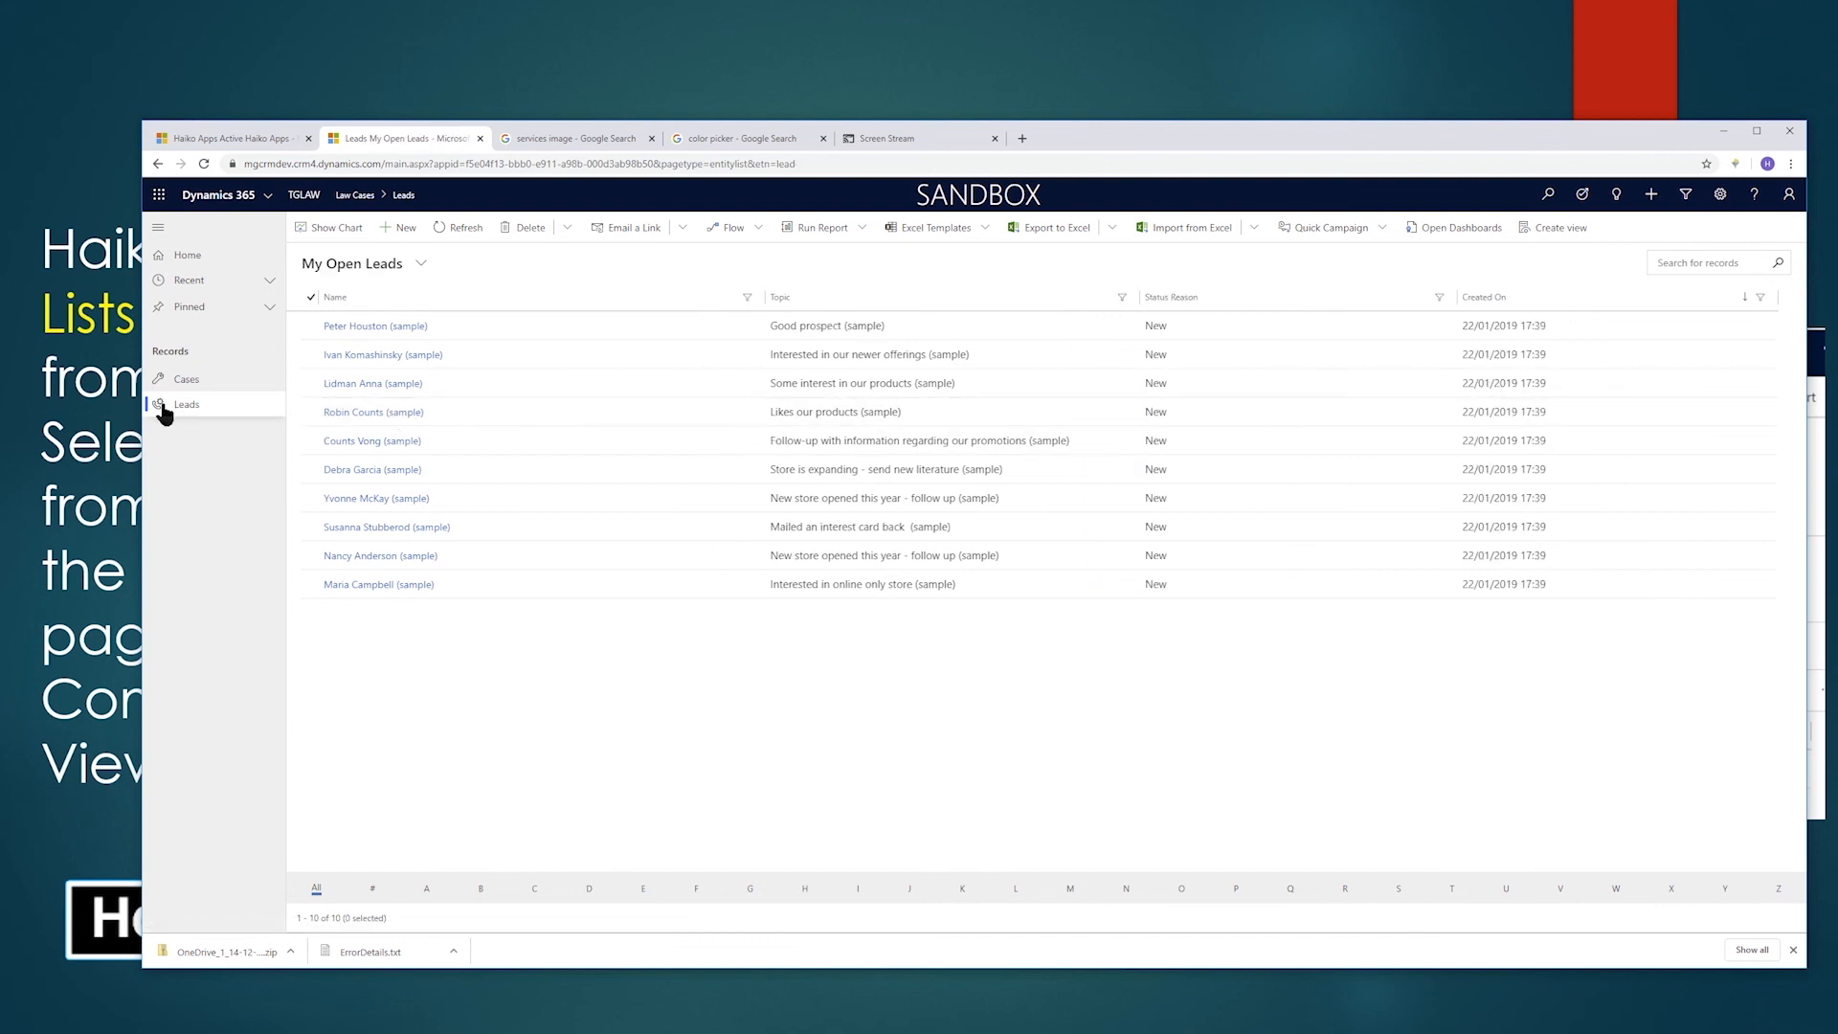
pyautogui.click(388, 265)
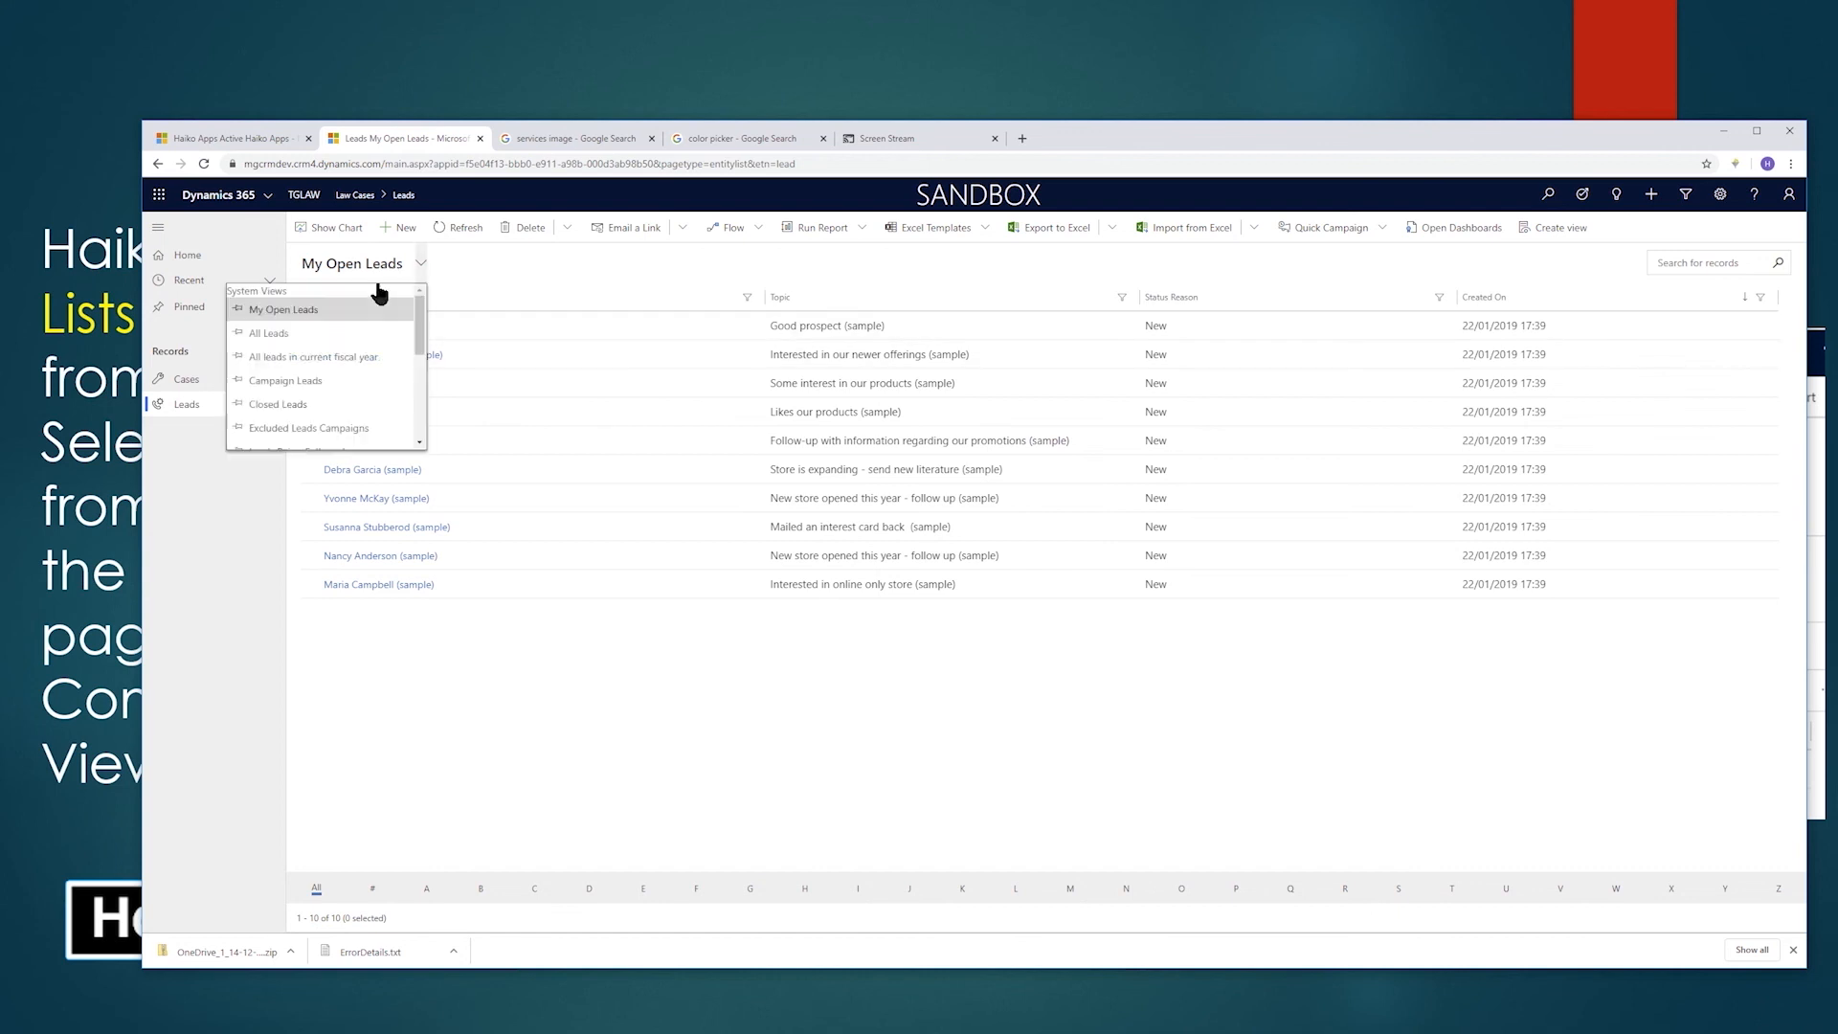
pyautogui.click(337, 333)
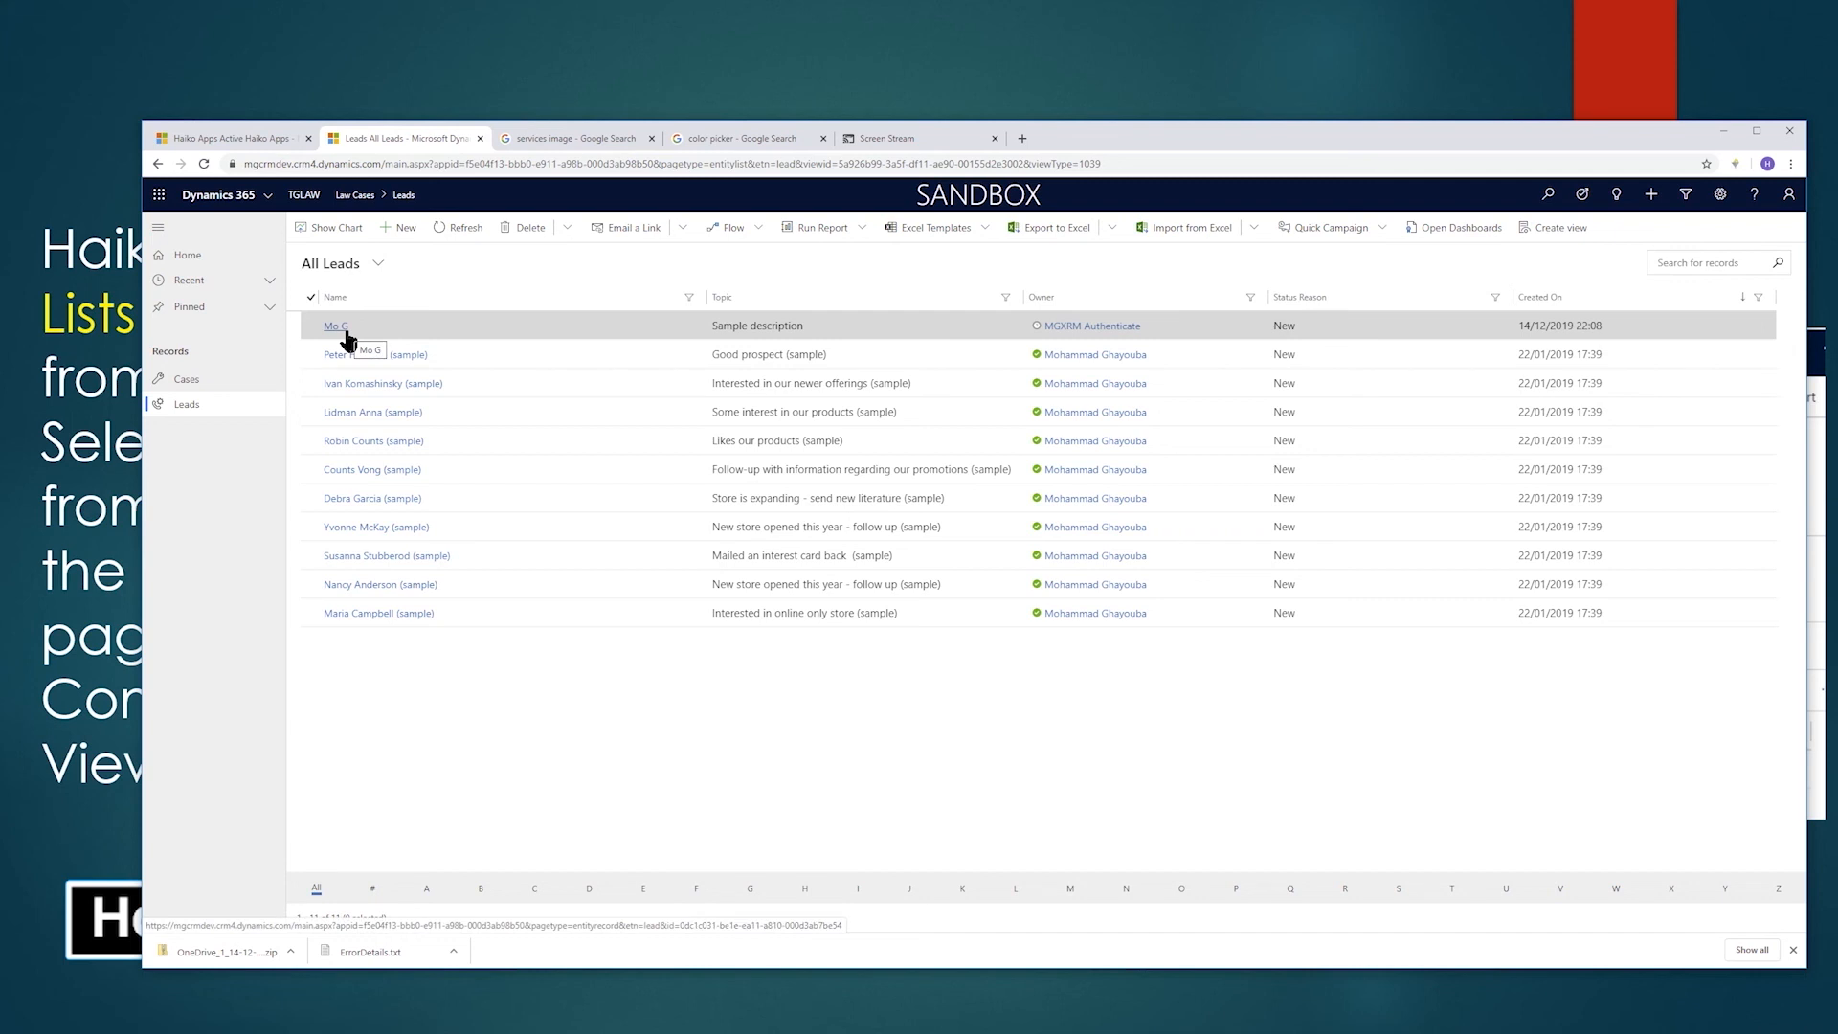
pyautogui.click(547, 326)
pyautogui.click(545, 325)
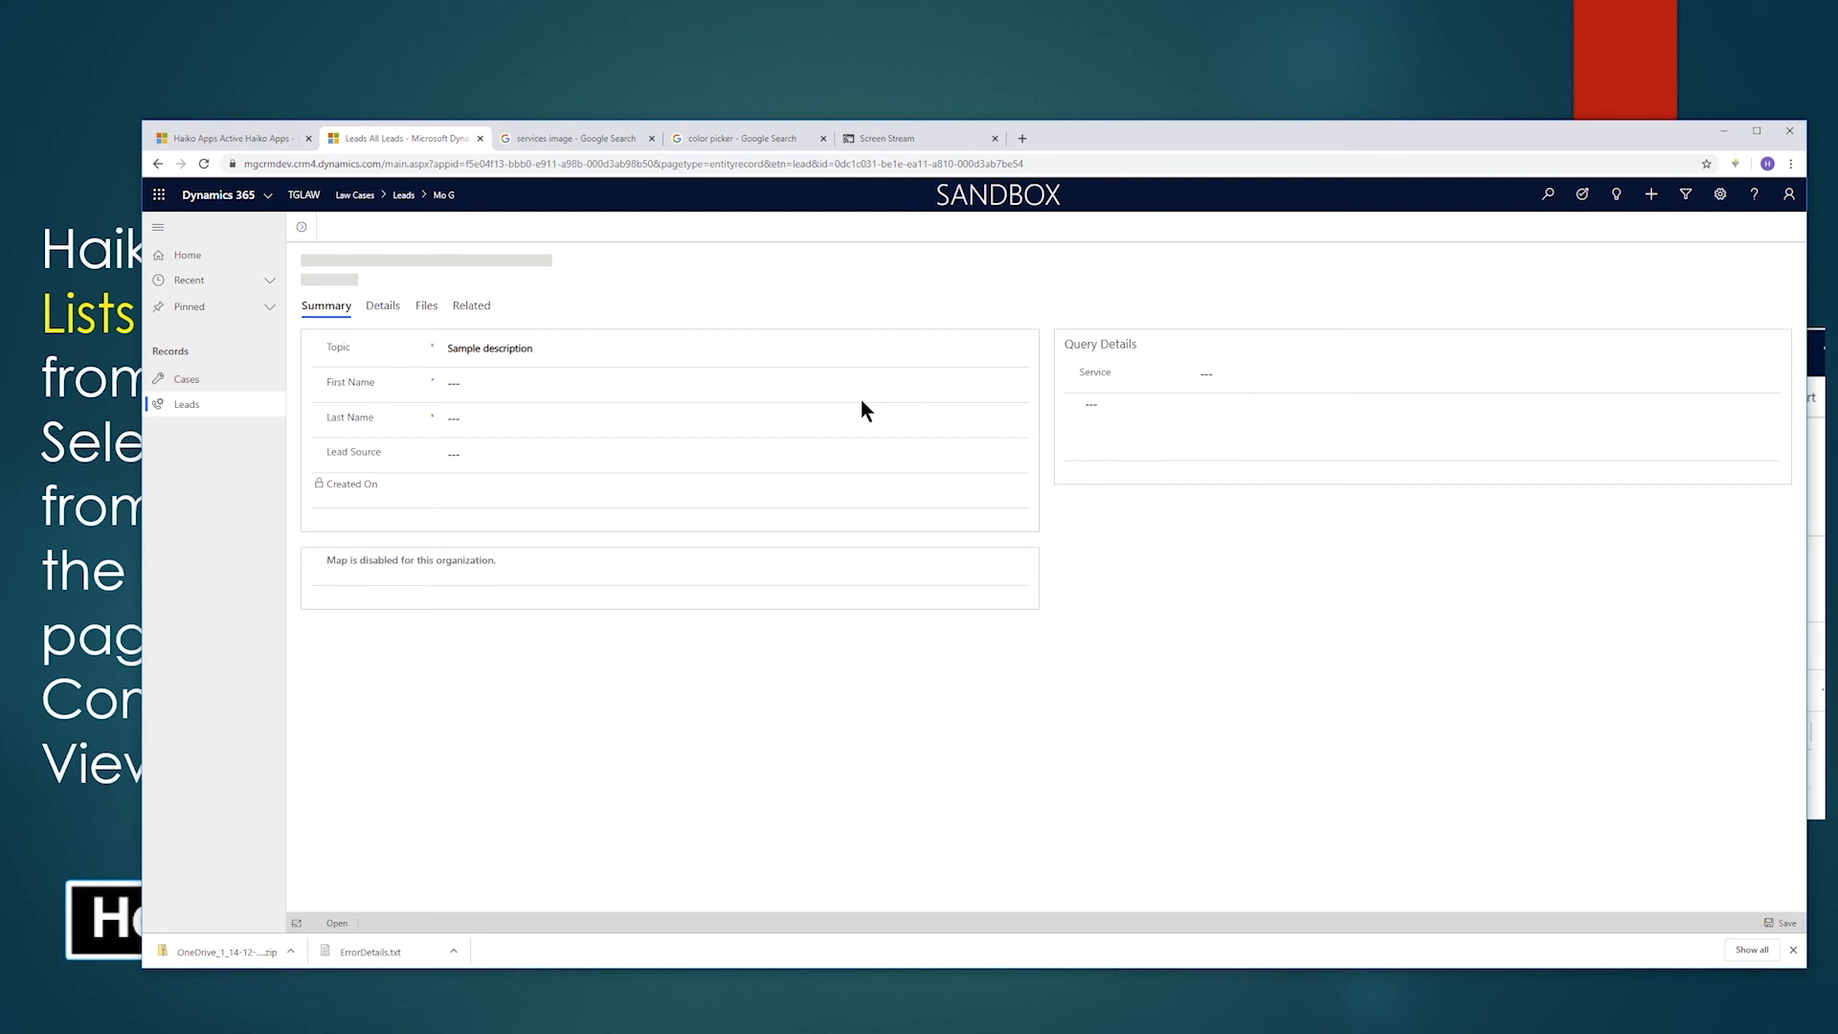